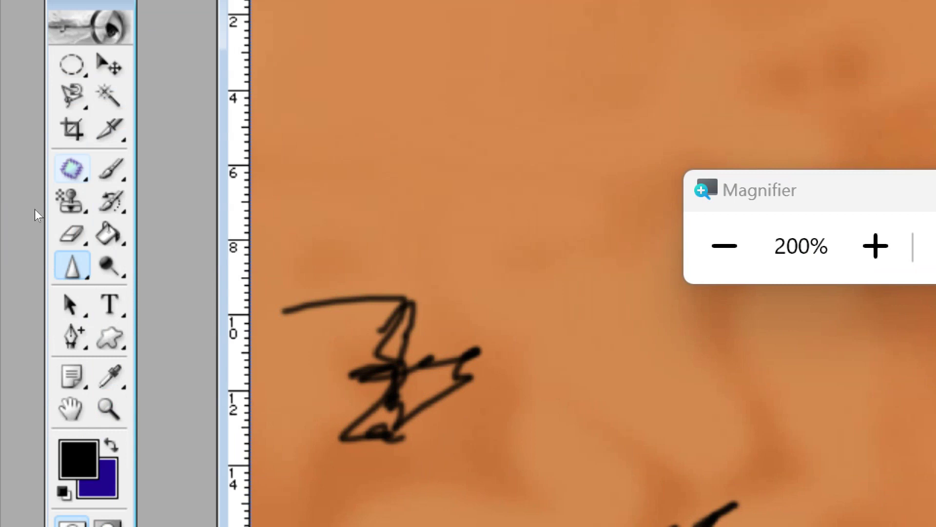
- Examine the tool variants grouped under the Patch, Pattern Stamp, Eraser and Sharpen tools at an enlarged screen magnification
{"action": "right_click", "coordinate": [72, 169]}
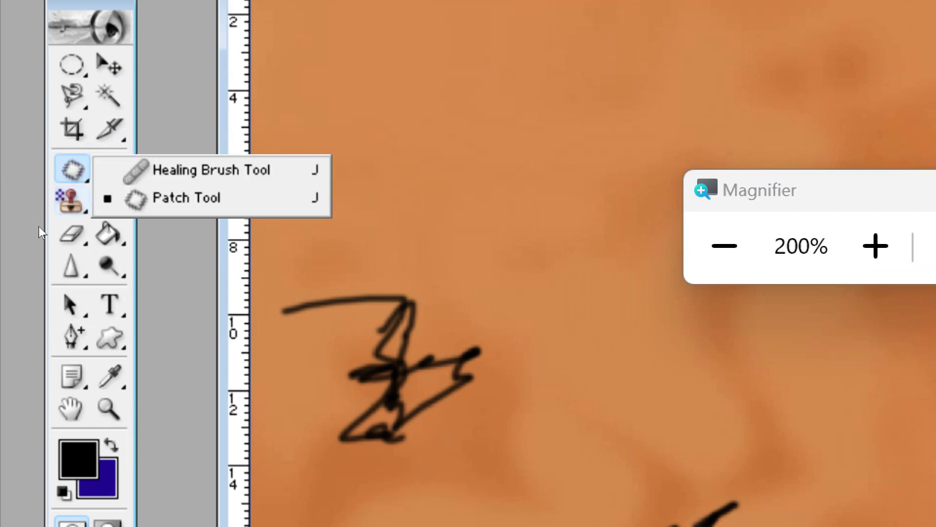
{"action": "right_click", "coordinate": [70, 201]}
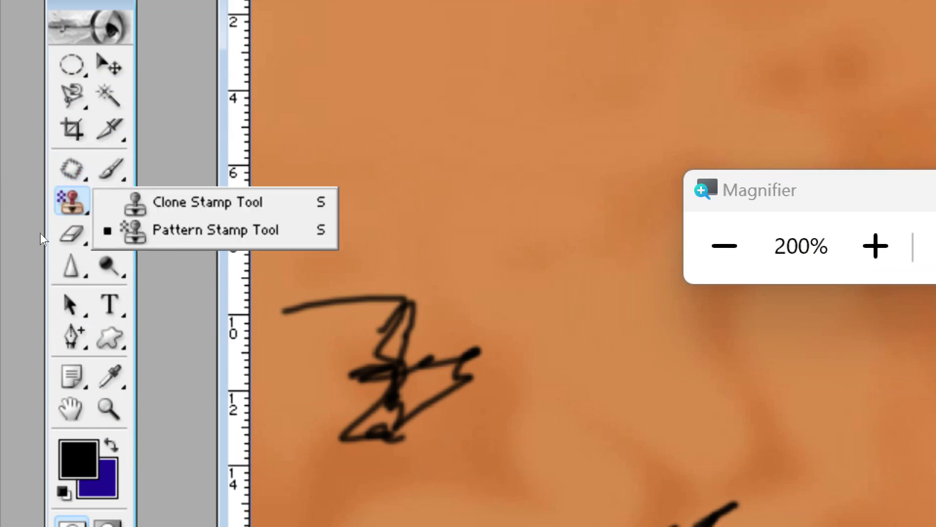
{"action": "right_click", "coordinate": [72, 234]}
{"action": "right_click", "coordinate": [72, 265]}
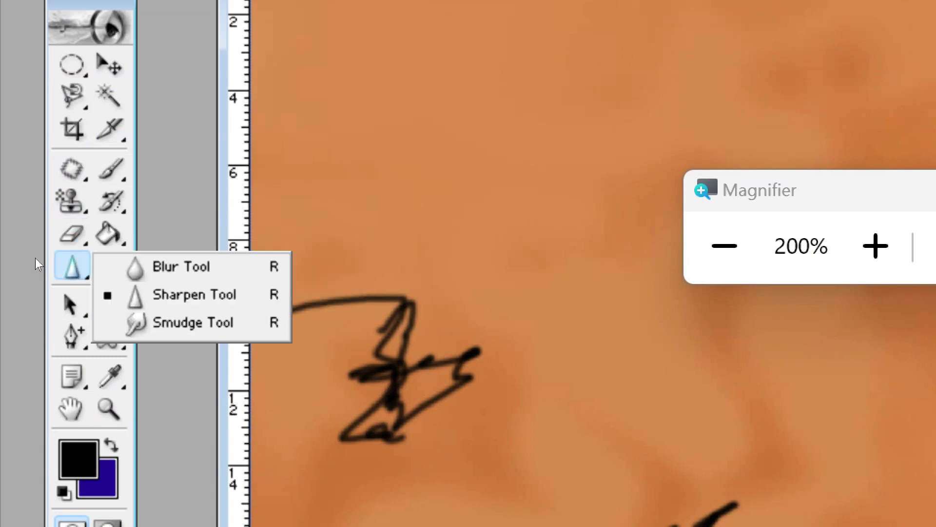
{"action": "key", "text": "super+plus"}
{"action": "key", "text": "super+plus"}
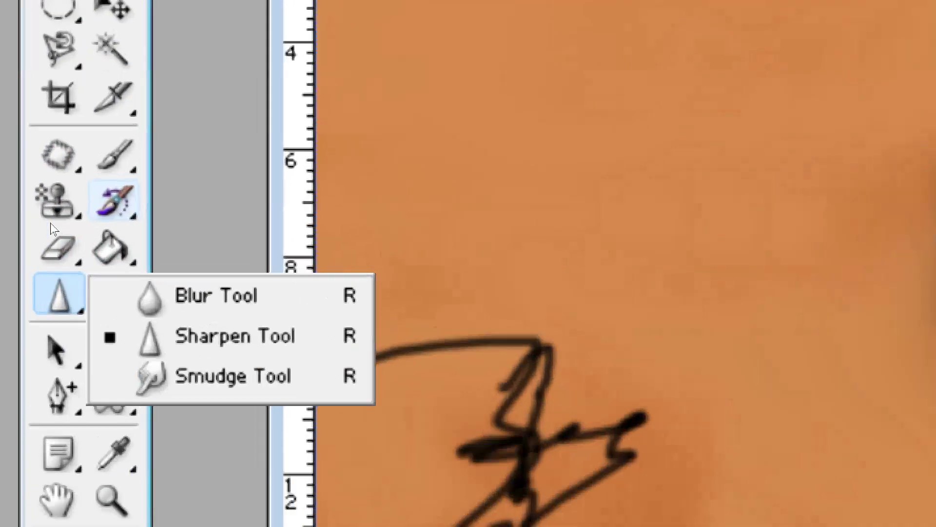
{"action": "key", "text": "super+minus"}
{"action": "key", "text": "super+minus"}
{"action": "key", "text": "super+minus"}
{"action": "key", "text": "super+minus"}
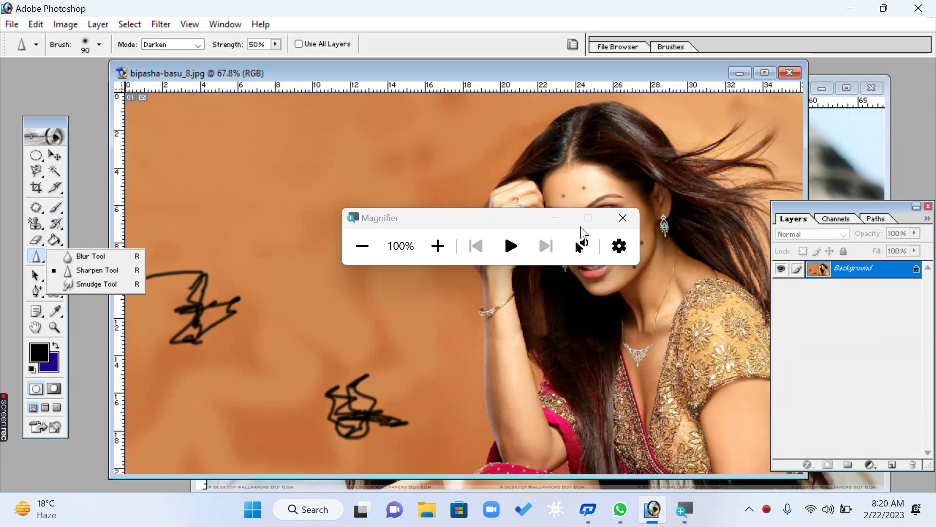
{"action": "left_click", "coordinate": [559, 218]}
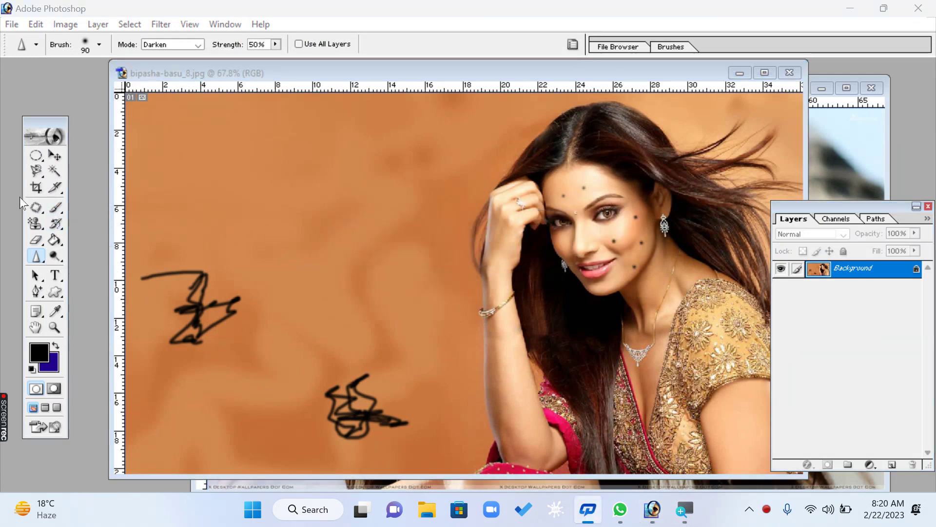
- Zoom in on the face and try to heal the dark cheek spot nearest the nose using the Healing Brush with nearby skin sampled
{"action": "left_click", "coordinate": [33, 206]}
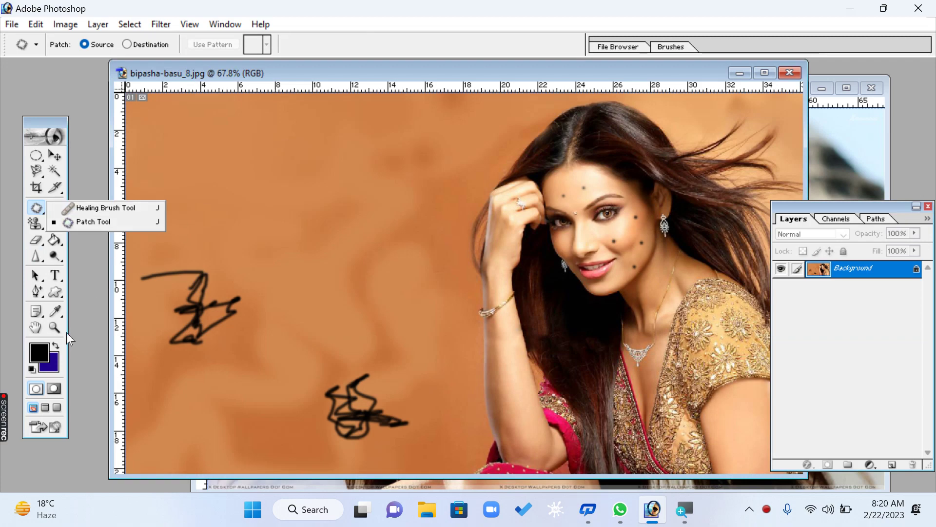
{"action": "left_click", "coordinate": [55, 326]}
{"action": "left_click_drag", "start_coordinate": [547, 153], "coordinate": [674, 285]}
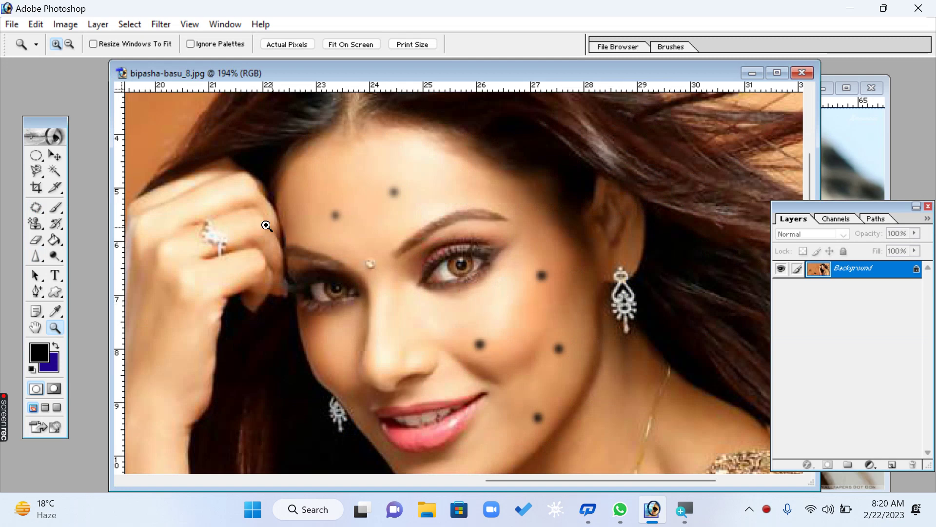
{"action": "mouse_move", "coordinate": [36, 206]}
{"action": "left_mouse_down"}
{"action": "mouse_move", "coordinate": [101, 214]}
{"action": "mouse_move", "coordinate": [102, 207]}
{"action": "left_mouse_up"}
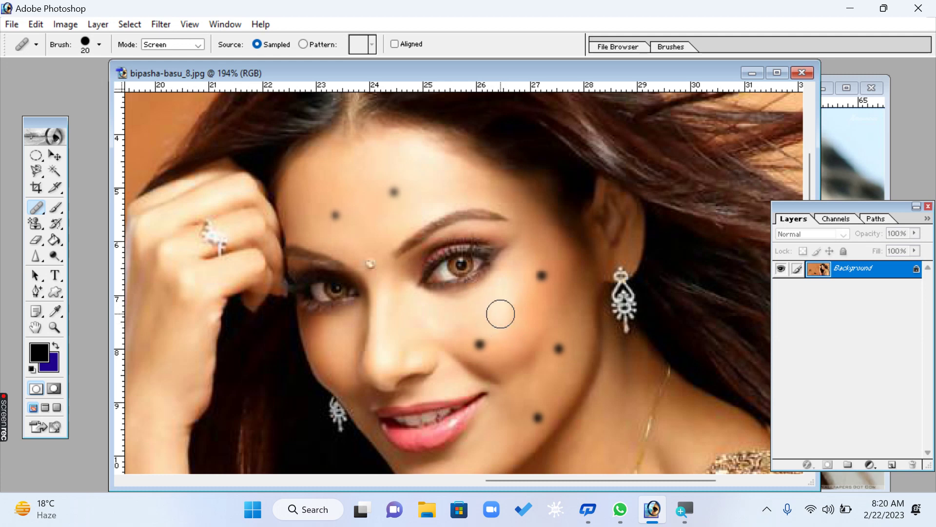
{"action": "key", "text": "alt"}
{"action": "left_click", "coordinate": [513, 329], "text": "alt"}
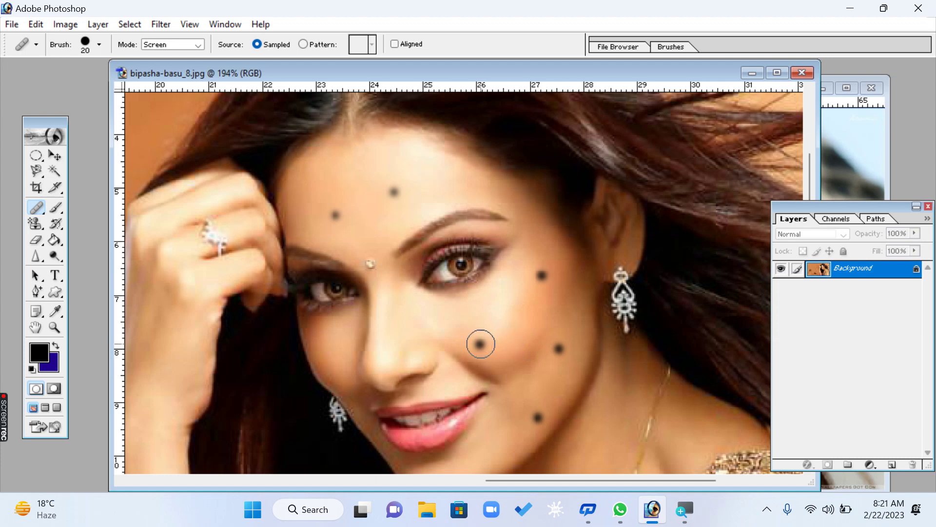
{"action": "left_click", "coordinate": [480, 344]}
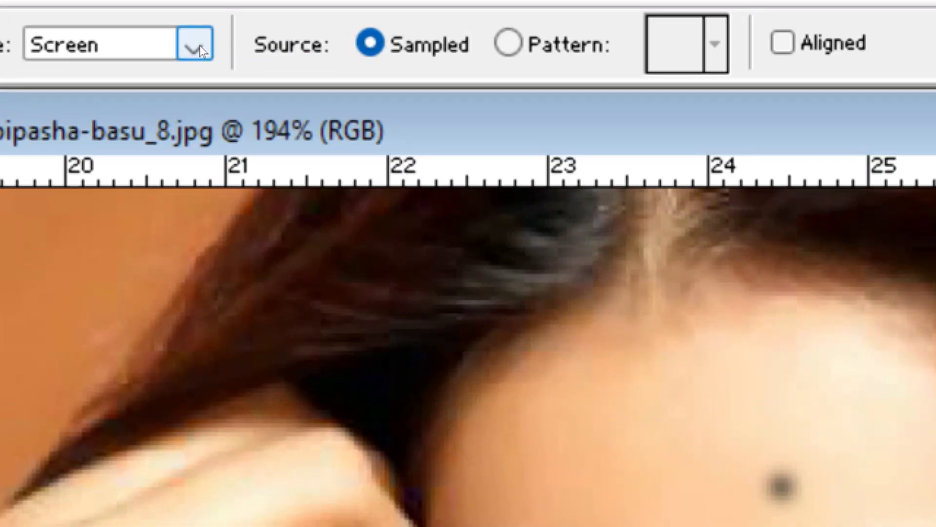
- Review the Healing Brush blending modes, keep Screen, and undo the healing of the cheek spot
{"action": "left_click", "coordinate": [198, 44]}
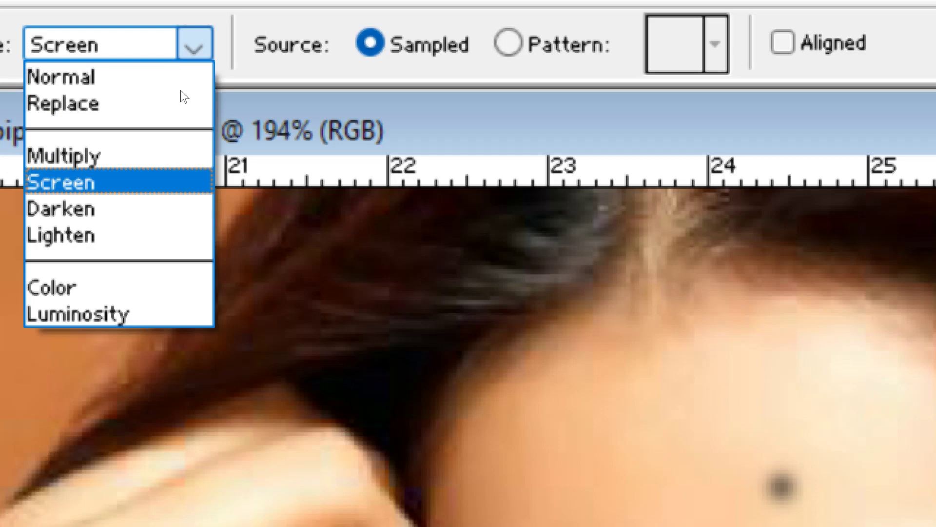
{"action": "key", "text": "Return"}
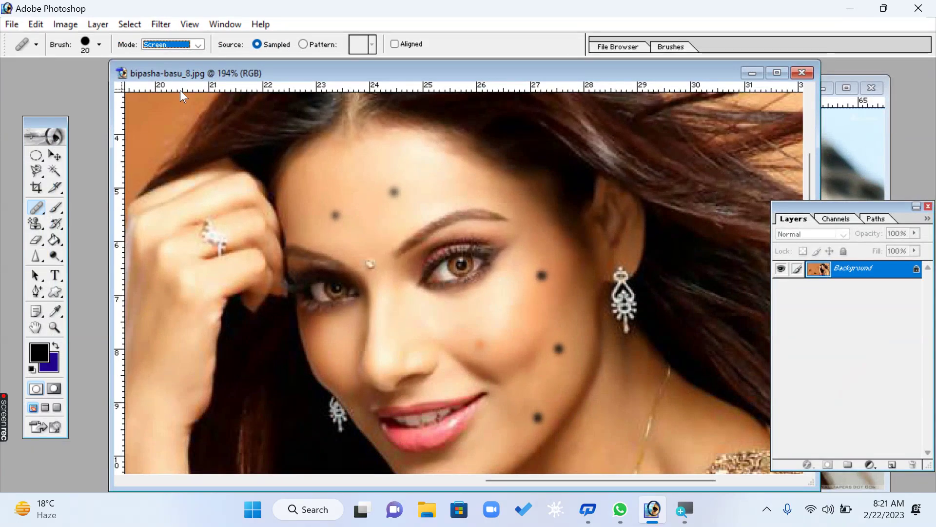
{"action": "left_click", "coordinate": [483, 343]}
{"action": "key", "text": "ctrl+z"}
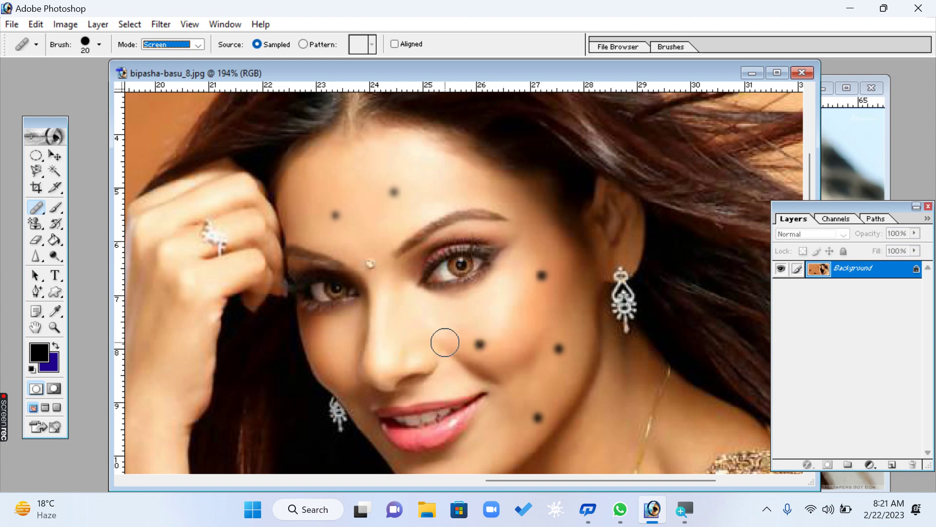
- Zoom in closely on the two dark spots on the cheek and activate the Healing Brush
{"action": "left_click", "coordinate": [55, 327]}
{"action": "left_click_drag", "start_coordinate": [443, 247], "coordinate": [564, 391]}
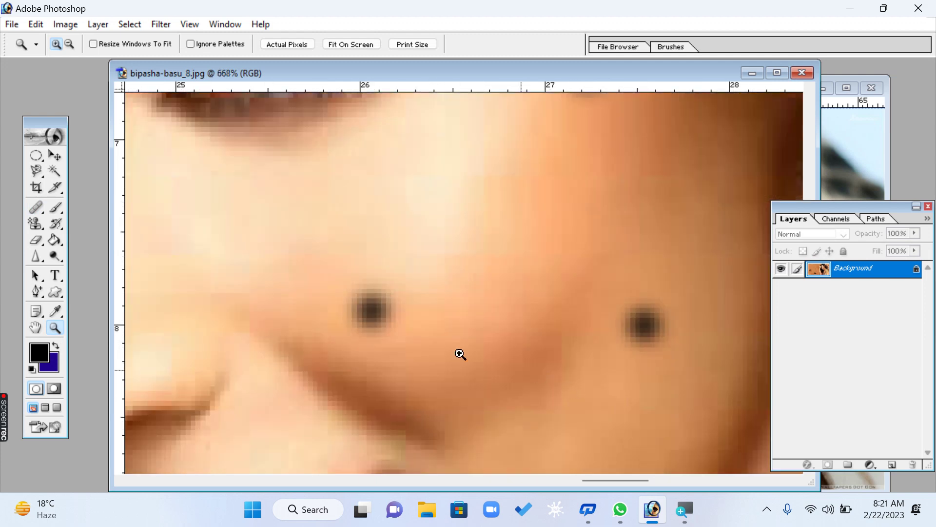
{"action": "left_click", "coordinate": [34, 211]}
{"action": "left_click", "coordinate": [86, 215]}
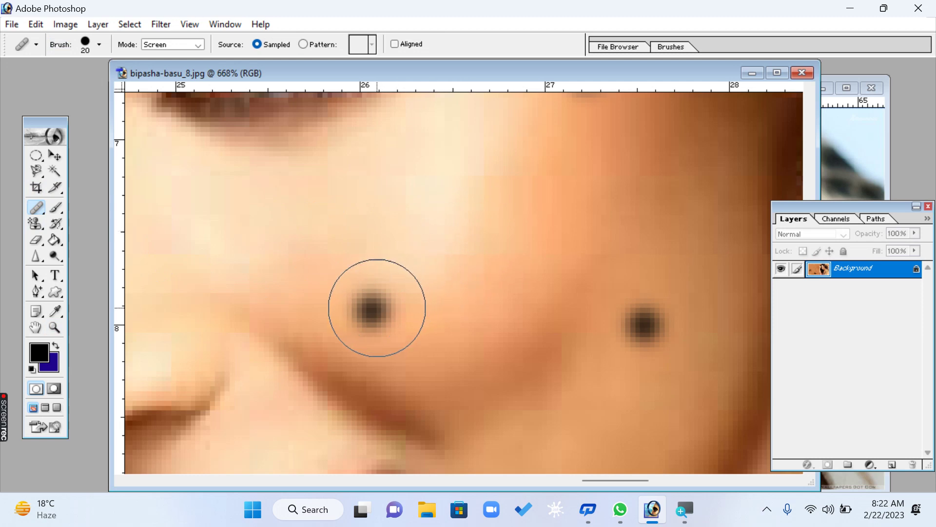
- Try Healing Brush sizes between 8 and 50 over the cheek spot nearest the nose, ending at size 20
{"action": "key", "text": "bracketleft"}
{"action": "key", "text": "bracketleft"}
{"action": "key", "text": "bracketleft"}
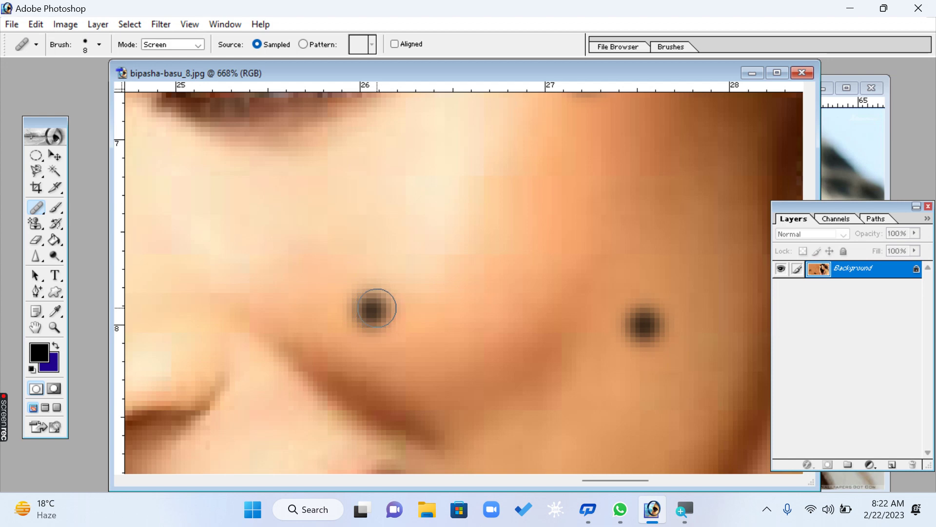
{"action": "key", "text": "bracketright"}
{"action": "key", "text": "bracketright"}
{"action": "key", "text": "bracketright"}
{"action": "key", "text": "bracketright"}
{"action": "key", "text": "bracketright"}
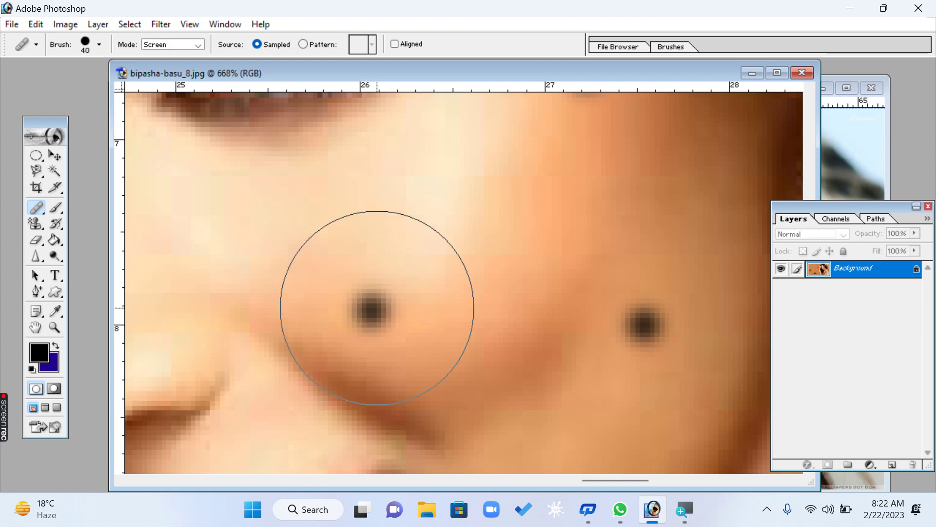
{"action": "key", "text": "bracketright"}
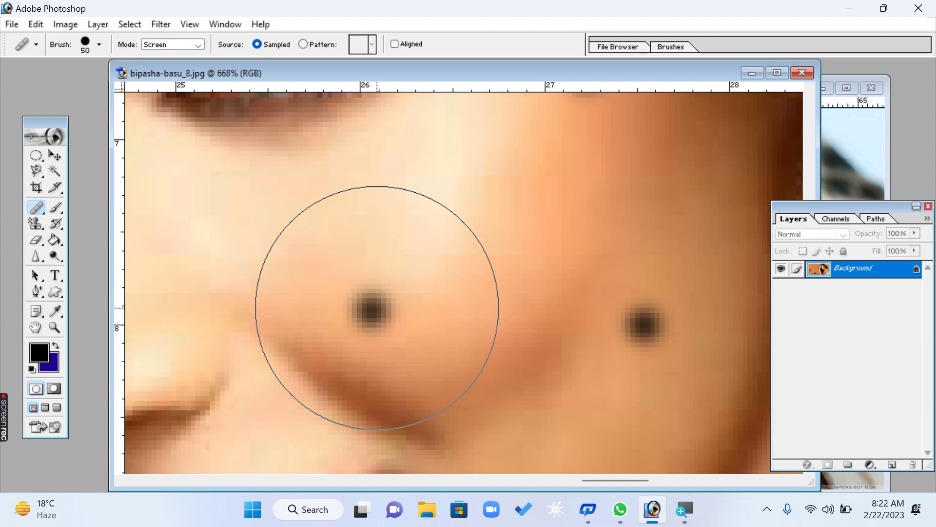
{"action": "key", "text": "bracketleft"}
{"action": "key", "text": "bracketleft"}
{"action": "key", "text": "bracketleft"}
{"action": "key", "text": "bracketleft"}
{"action": "key", "text": "bracketleft"}
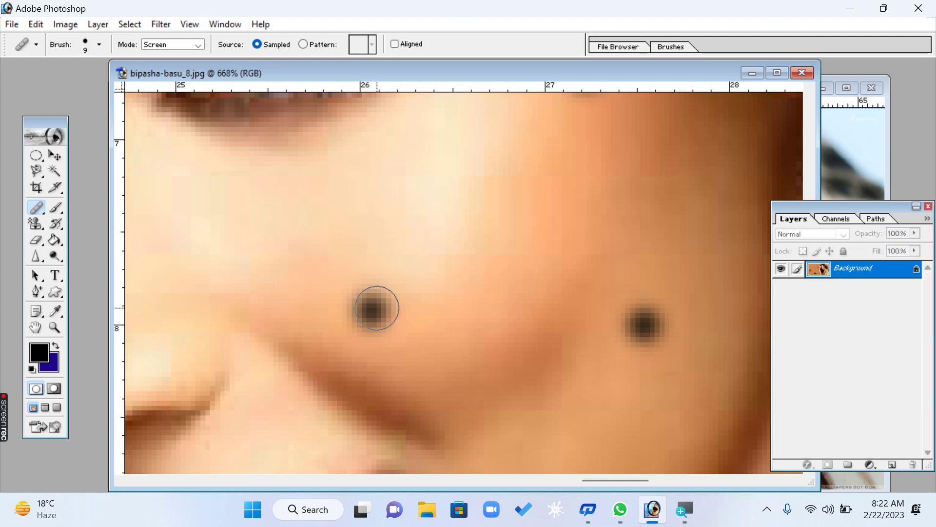
{"action": "key", "text": "bracketright"}
{"action": "key", "text": "bracketright"}
{"action": "key", "text": "bracketright"}
{"action": "key", "text": "bracketright"}
{"action": "key", "text": "bracketright"}
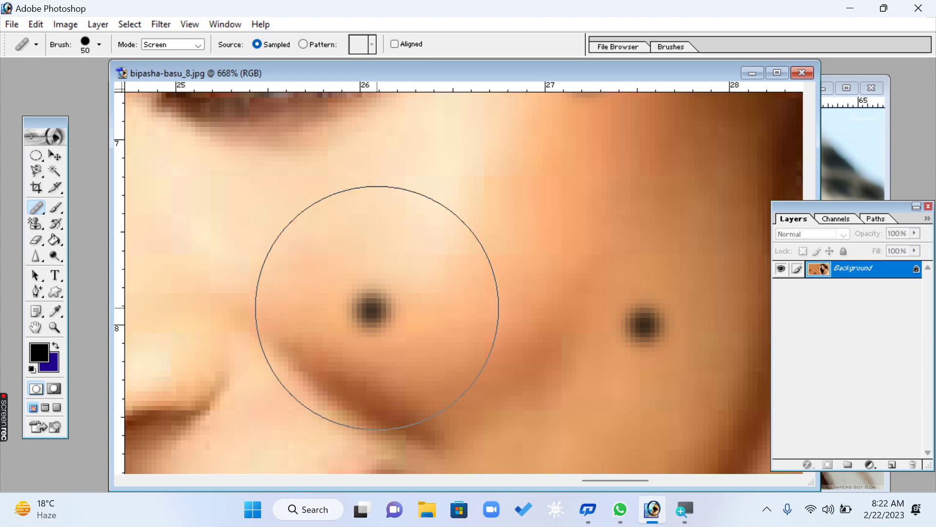
{"action": "key", "text": "bracketright"}
{"action": "key", "text": "bracketleft"}
{"action": "key", "text": "bracketleft"}
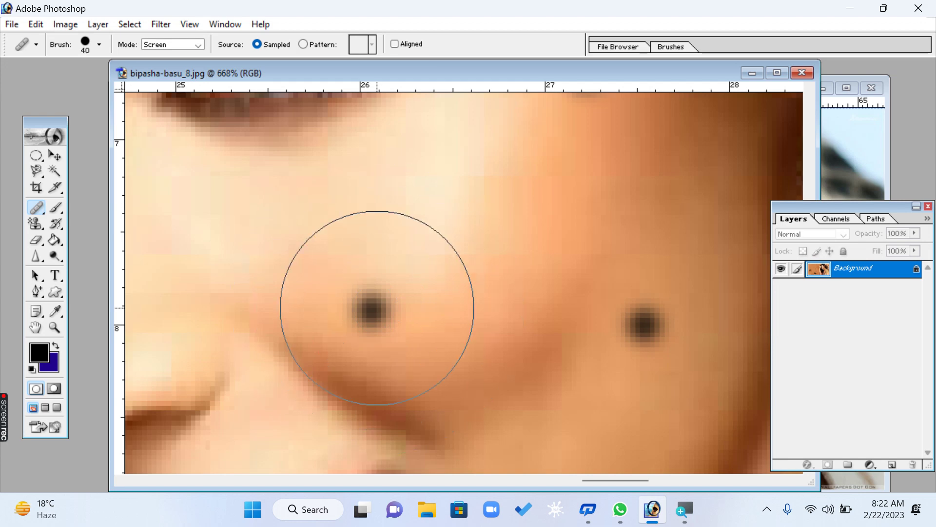
{"action": "key", "text": "bracketright"}
{"action": "key", "text": "bracketleft"}
{"action": "key", "text": "bracketleft"}
{"action": "key", "text": "bracketleft"}
{"action": "key", "text": "bracketleft"}
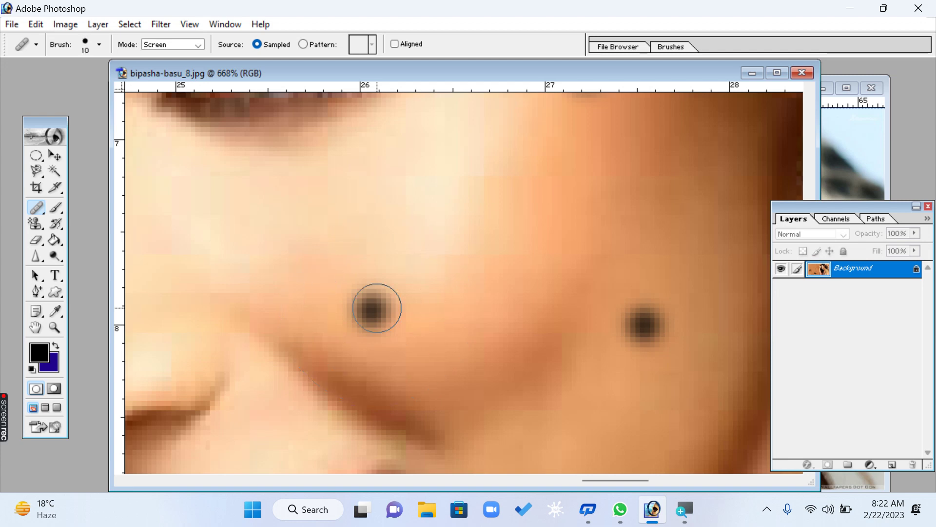
{"action": "key", "text": "bracketright"}
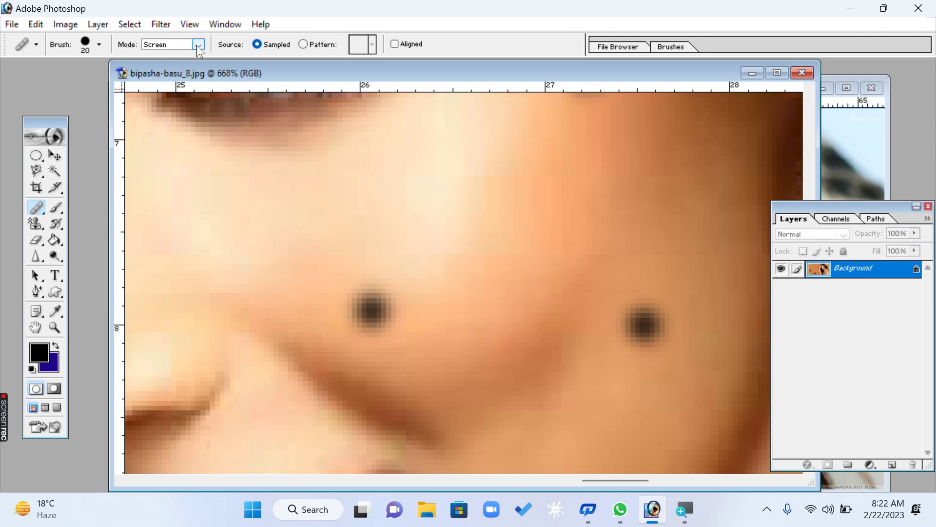
- Try healing the cheek spot nearest the nose in Screen mode at brush size 20, and undo it
{"action": "left_click", "coordinate": [371, 310]}
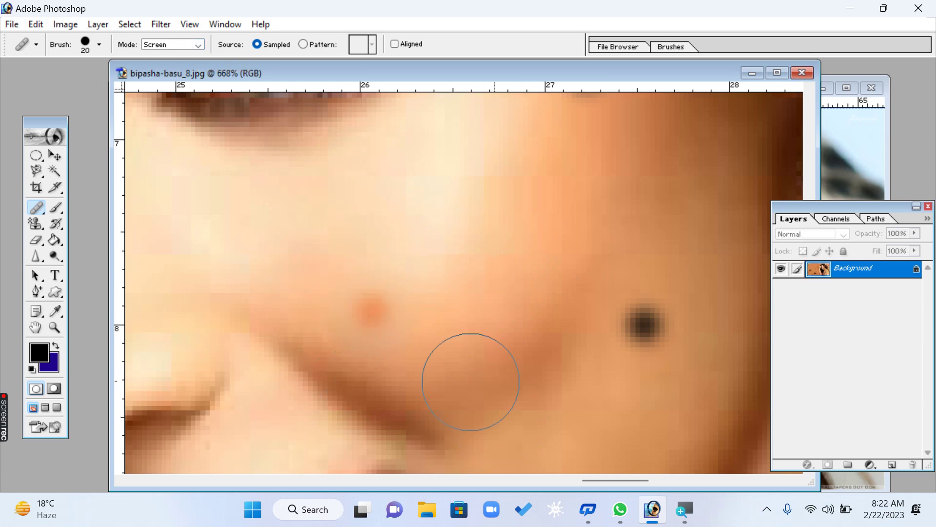
{"action": "key", "text": "ctrl+z"}
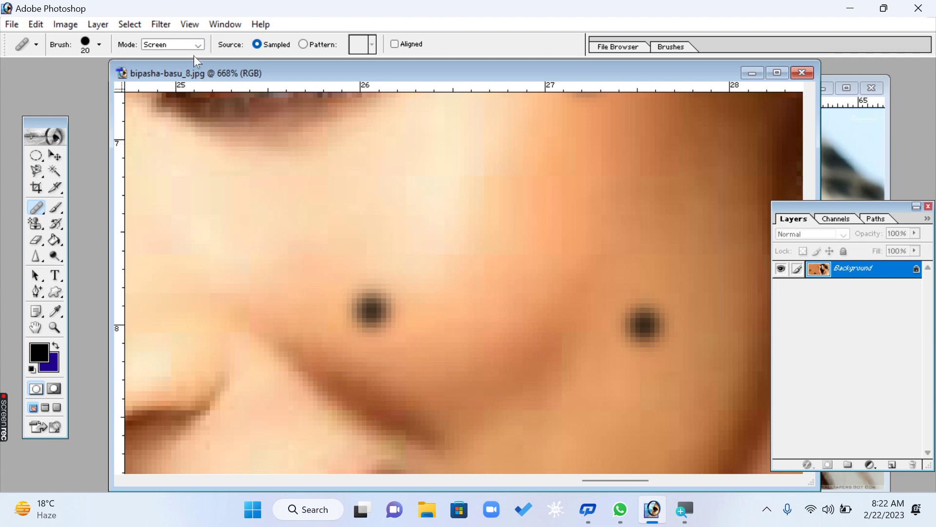
- Set the Healing Brush mode to Normal, sample clean cheek skin, and heal the dark spot nearest the nose
{"action": "left_click", "coordinate": [200, 44]}
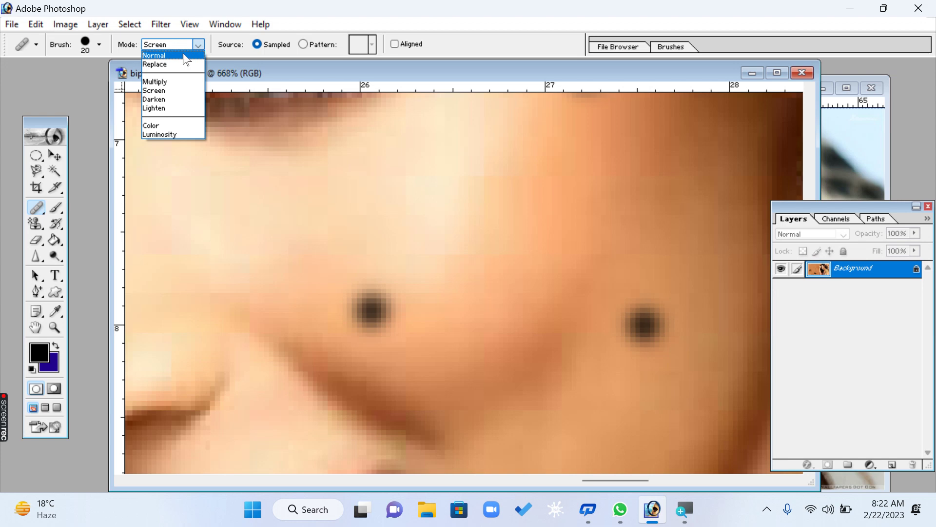
{"action": "left_click", "coordinate": [184, 55]}
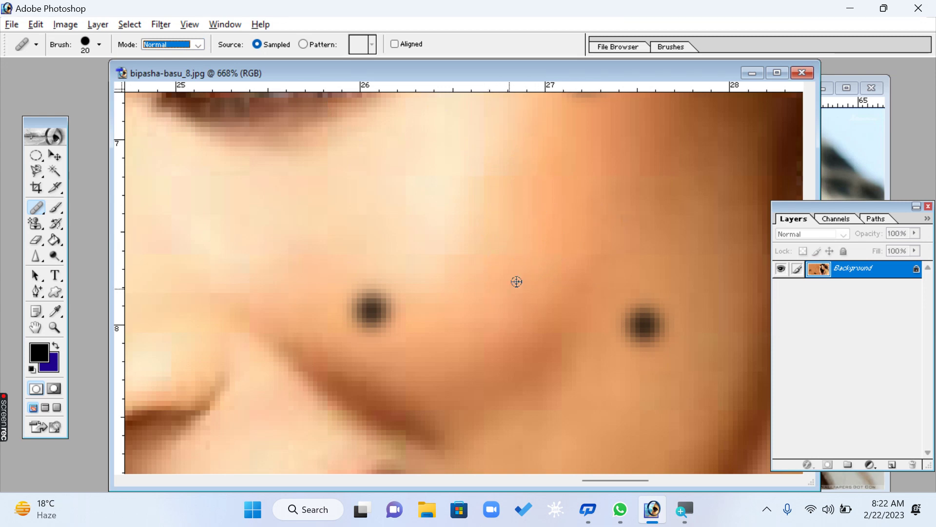
{"action": "left_click", "coordinate": [511, 265], "text": "alt"}
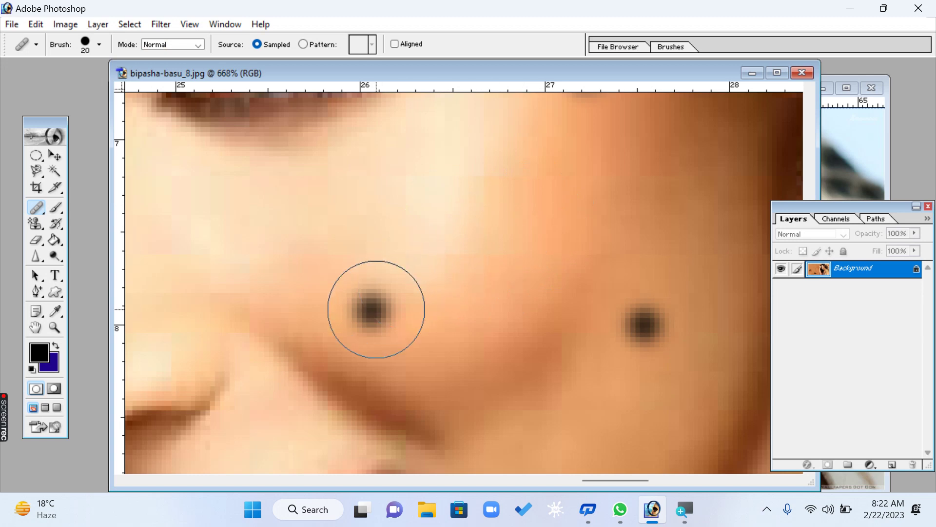
{"action": "left_click", "coordinate": [374, 309]}
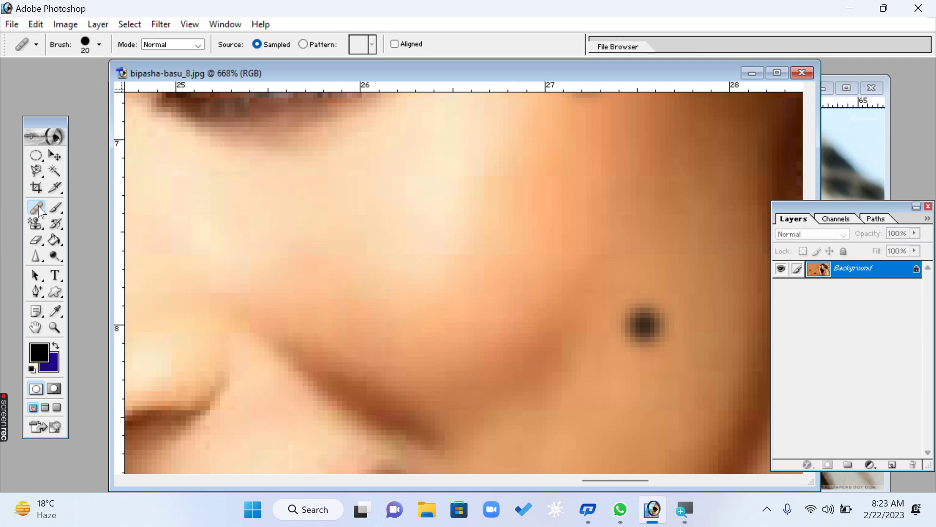
- Sample clean skin on the upper cheek with the Healing Brush and heal the remaining dark spot in the close-up
{"action": "left_click_drag", "start_coordinate": [37, 207], "coordinate": [66, 211]}
{"action": "left_click", "coordinate": [103, 208]}
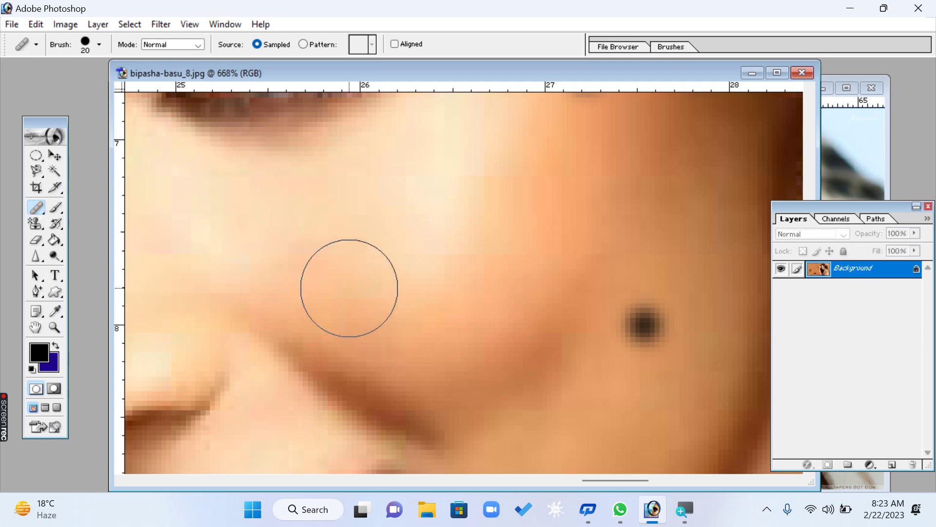
{"action": "left_click", "coordinate": [568, 168], "text": "alt"}
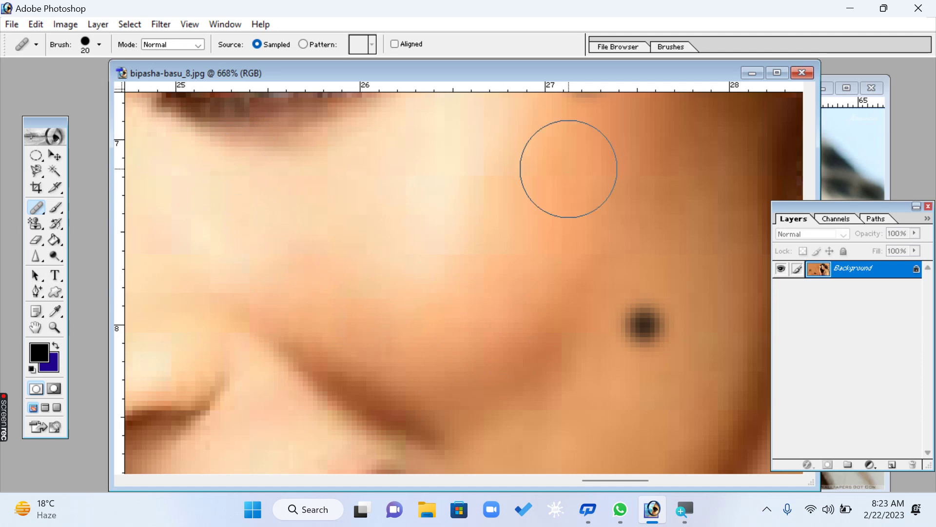
{"action": "left_click", "coordinate": [644, 329]}
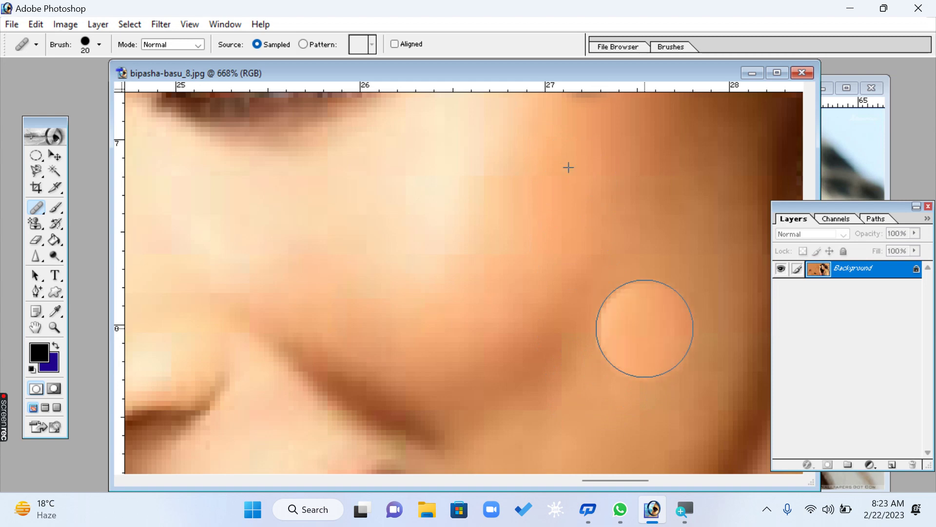
- Fit the whole photo on screen to check the retouched cheek
{"action": "left_click", "coordinate": [54, 327]}
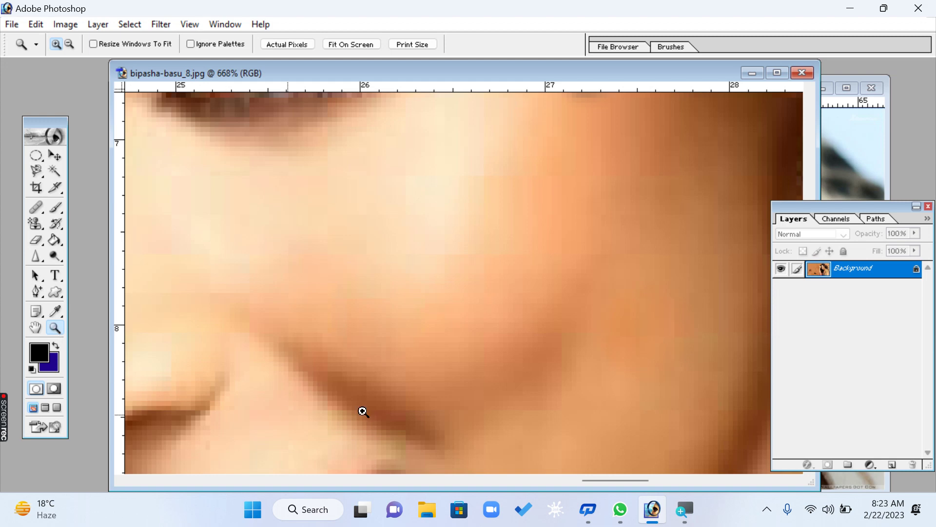
{"action": "right_click", "coordinate": [465, 199]}
{"action": "left_click", "coordinate": [520, 211]}
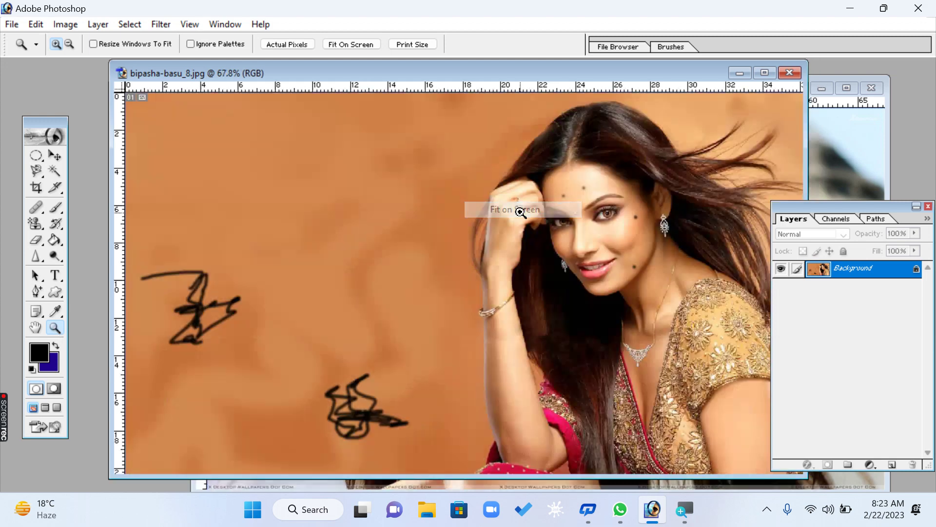
- Sample clean forehead skin with the Healing Brush and heal the two forehead spots, the temple spot and the jaw spot
{"action": "left_click_drag", "start_coordinate": [528, 161], "coordinate": [730, 301]}
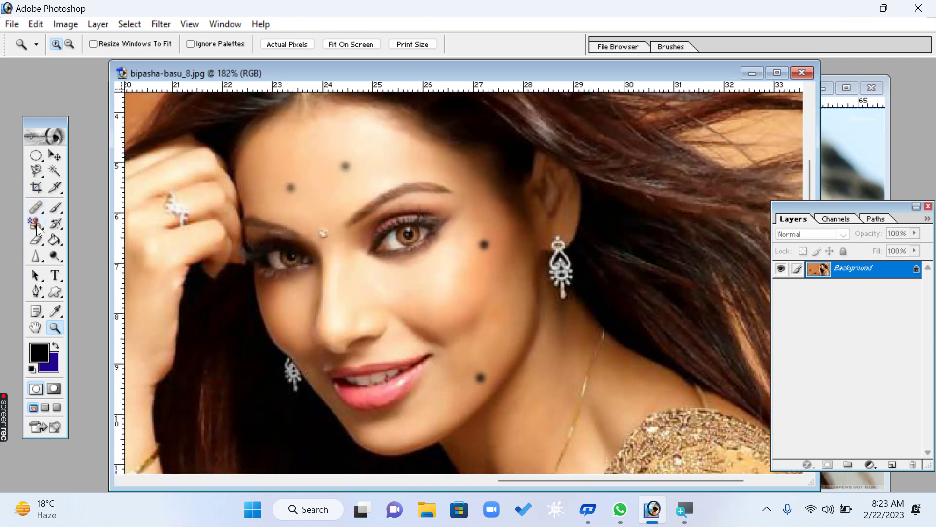
{"action": "left_click_drag", "start_coordinate": [39, 206], "coordinate": [102, 207]}
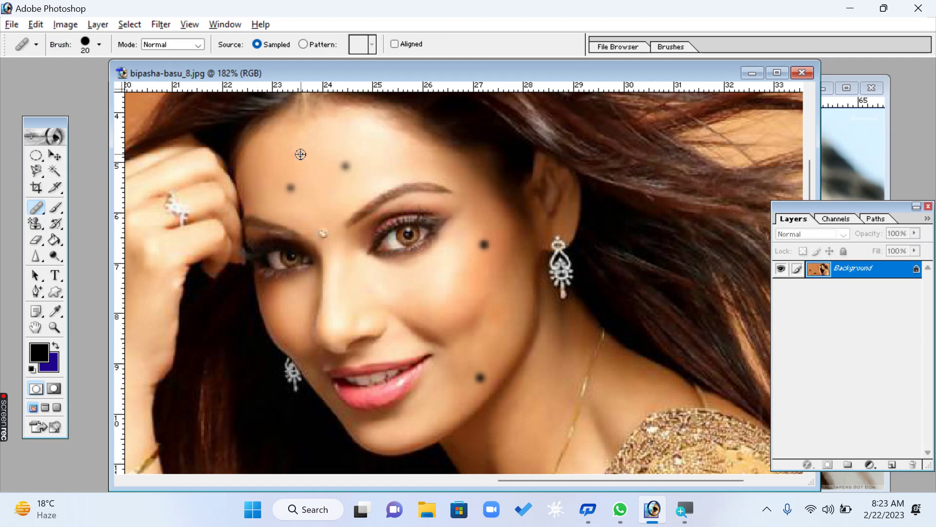
{"action": "left_click", "coordinate": [301, 154], "text": "alt"}
{"action": "left_click", "coordinate": [291, 187]}
{"action": "left_click", "coordinate": [346, 166]}
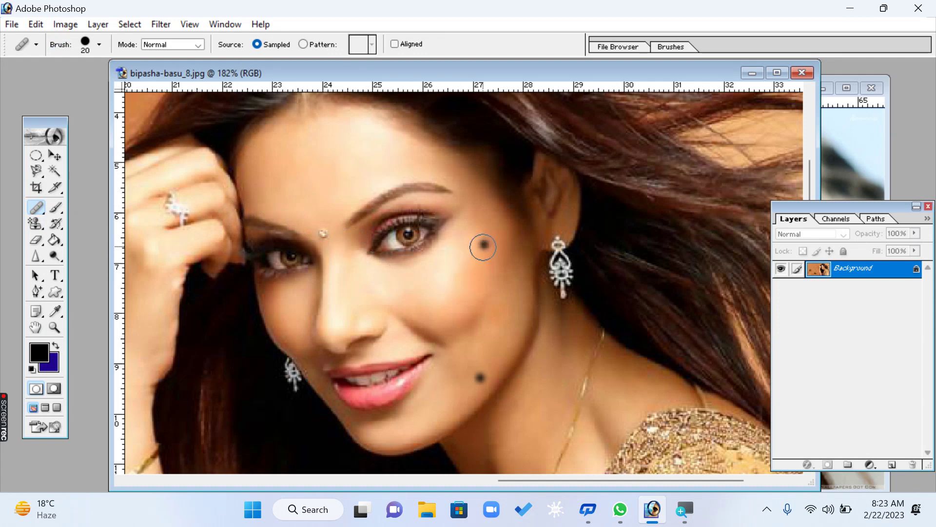
{"action": "left_click", "coordinate": [483, 245]}
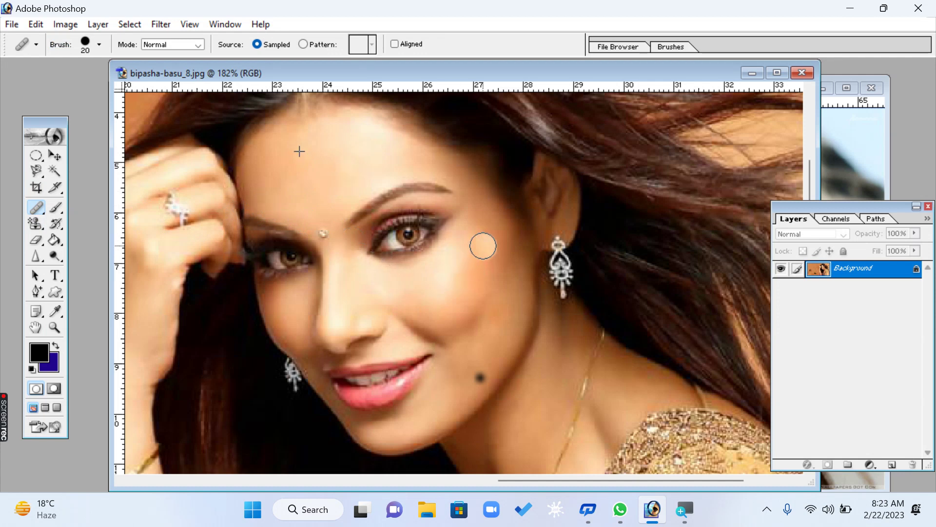
{"action": "left_click", "coordinate": [479, 376]}
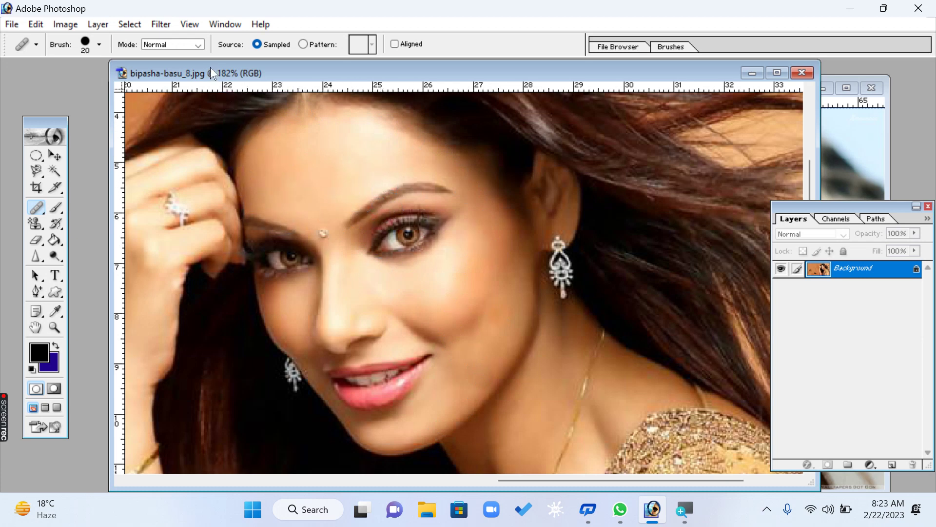
{"action": "left_click", "coordinate": [197, 44]}
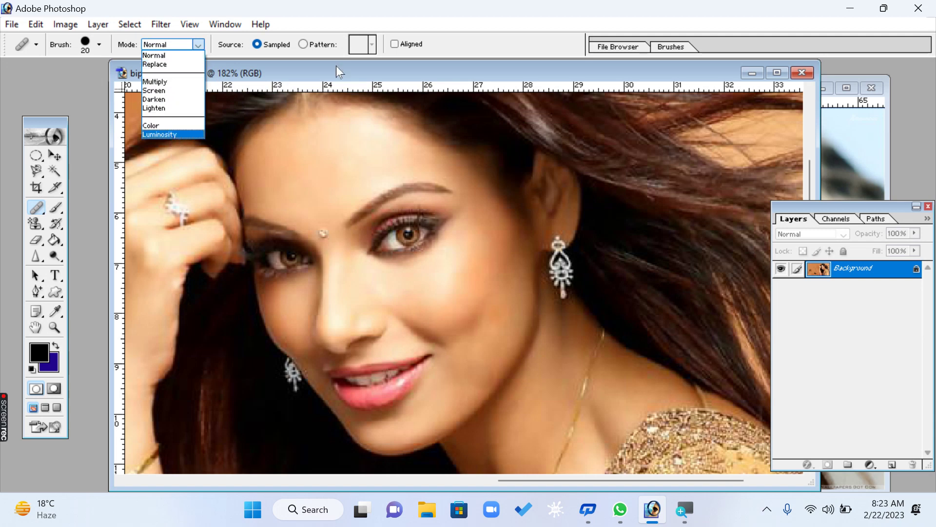
{"action": "key", "text": "Escape"}
{"action": "left_click", "coordinate": [39, 205]}
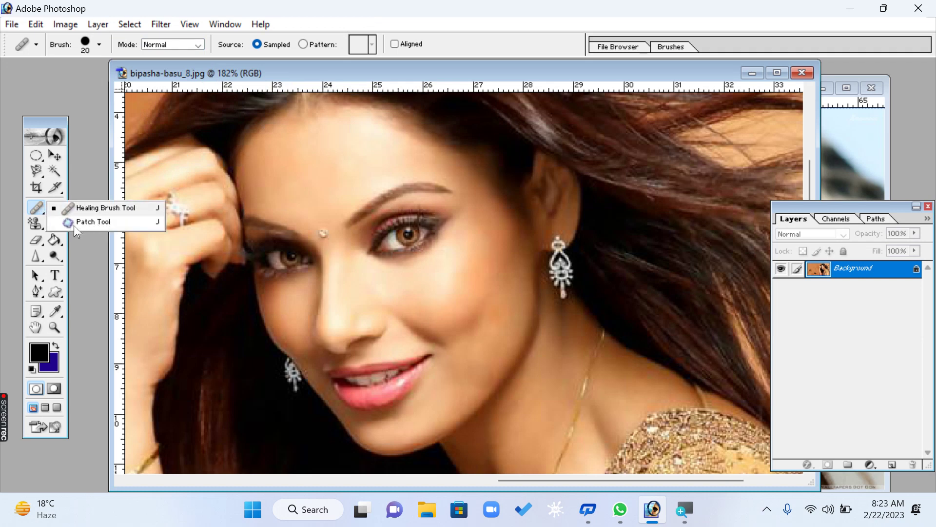
{"action": "left_click", "coordinate": [56, 326]}
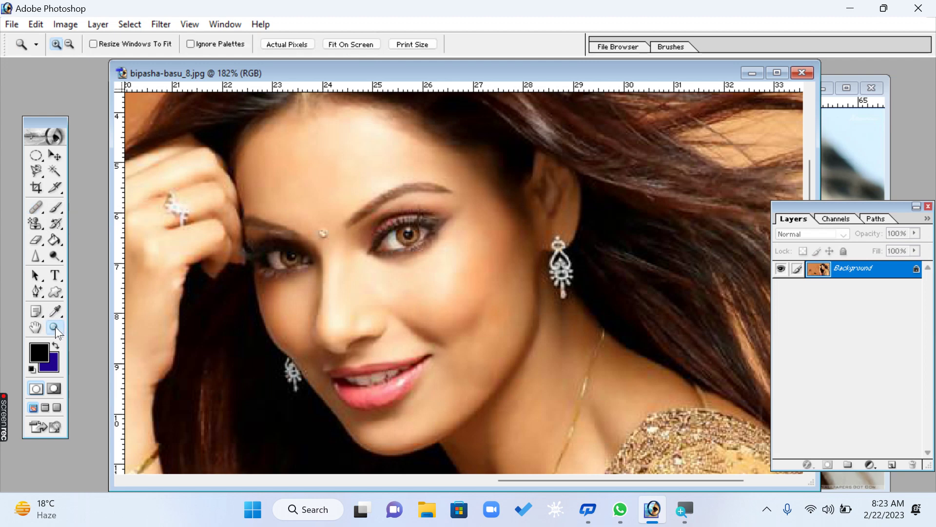
{"action": "right_click", "coordinate": [217, 228]}
{"action": "left_click", "coordinate": [38, 210]}
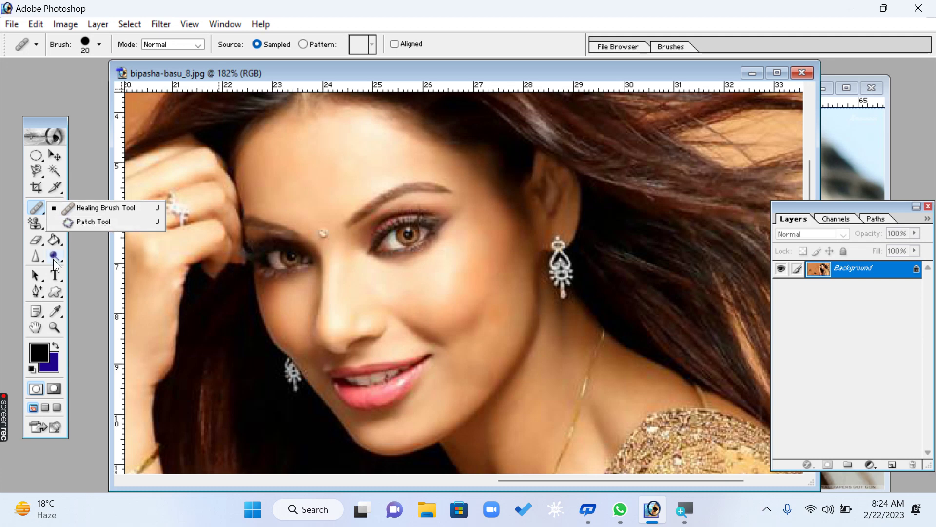
- Outline the larger black scribble beside the woman with the Patch tool, replace it with clean orange background, and deselect
{"action": "left_click", "coordinate": [55, 327]}
{"action": "right_click", "coordinate": [182, 287]}
{"action": "left_click", "coordinate": [193, 294]}
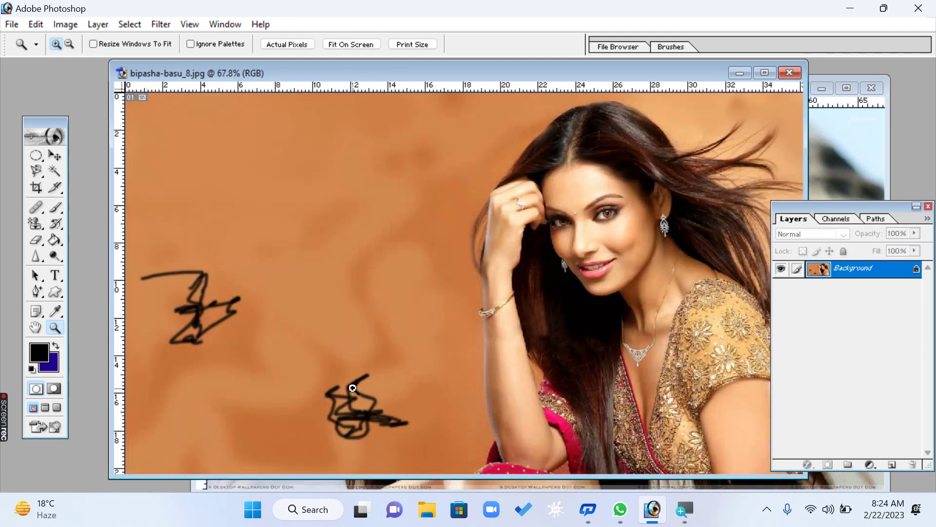
{"action": "left_click", "coordinate": [34, 209]}
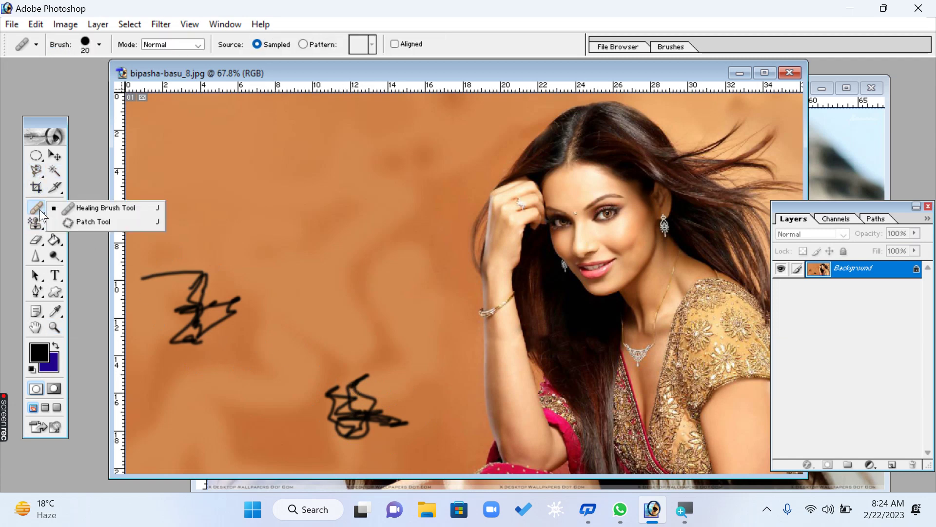
{"action": "left_click", "coordinate": [89, 224]}
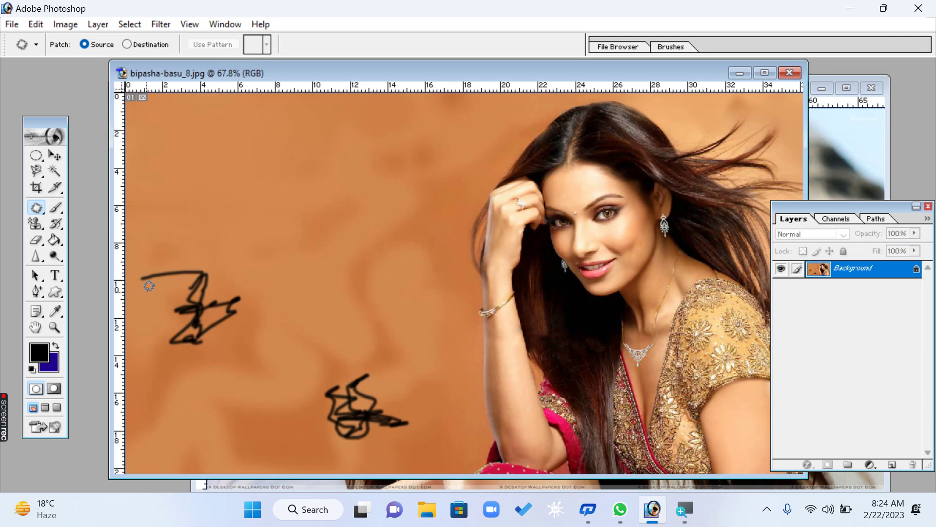
{"action": "mouse_move", "coordinate": [200, 248]}
{"action": "left_mouse_down"}
{"action": "mouse_move", "coordinate": [235, 261]}
{"action": "mouse_move", "coordinate": [257, 284]}
{"action": "left_mouse_up"}
{"action": "mouse_move", "coordinate": [227, 354]}
{"action": "left_mouse_down"}
{"action": "mouse_move", "coordinate": [195, 369]}
{"action": "mouse_move", "coordinate": [170, 344]}
{"action": "left_mouse_up"}
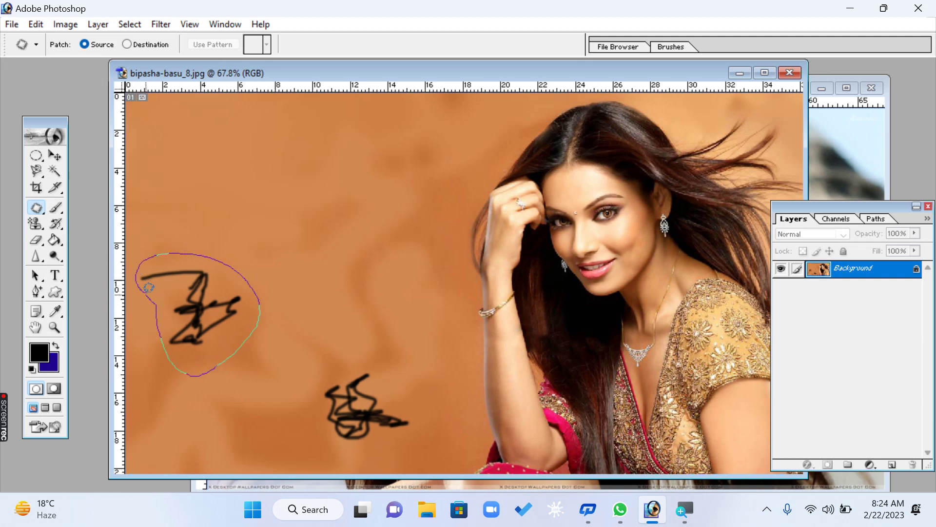
{"action": "left_click_drag", "start_coordinate": [148, 288], "coordinate": [146, 291]}
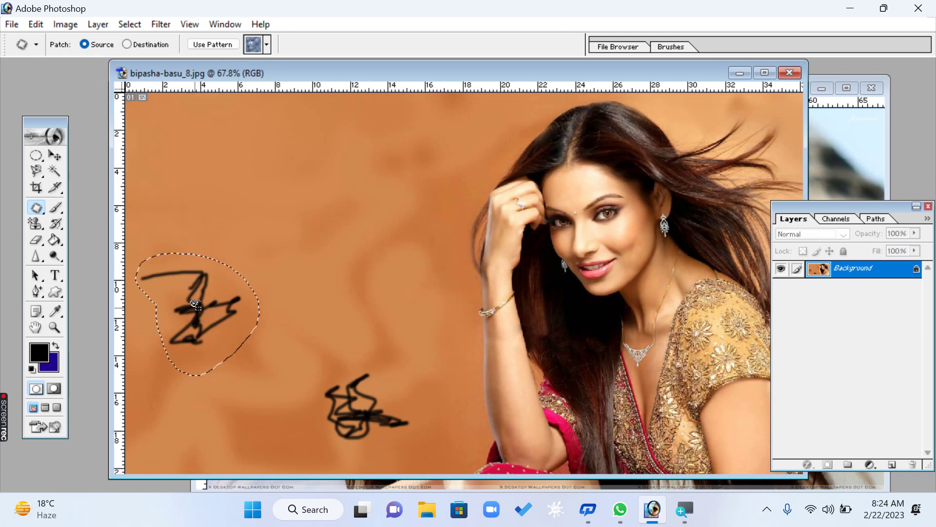
{"action": "left_click_drag", "start_coordinate": [196, 306], "coordinate": [361, 214]}
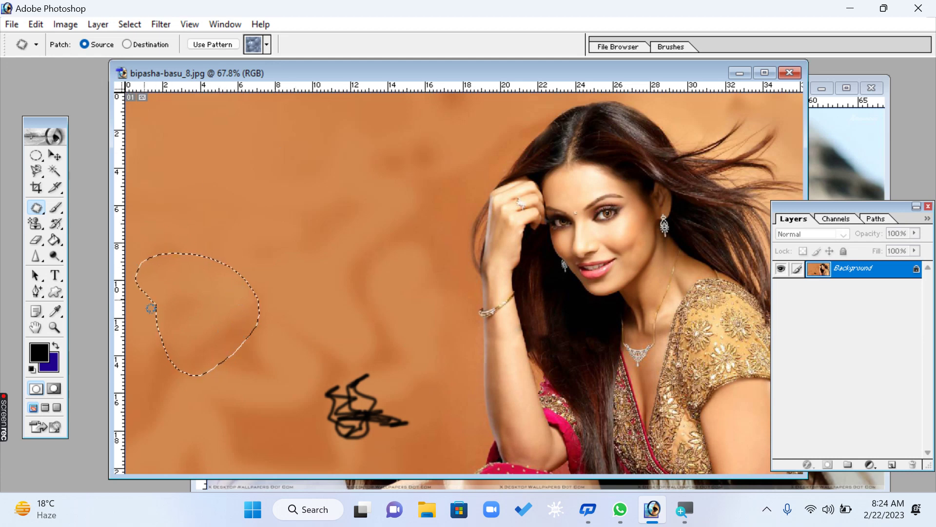
{"action": "left_click", "coordinate": [172, 371]}
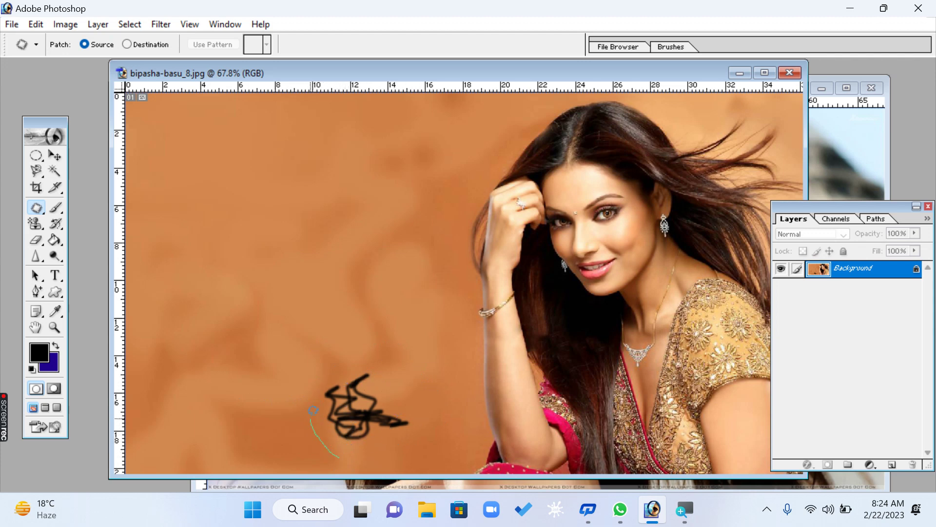
- Patch the remaining black scribble near the photo's lower edge with clean background and deselect
{"action": "mouse_move", "coordinate": [325, 365]}
{"action": "left_mouse_down"}
{"action": "mouse_move", "coordinate": [345, 349]}
{"action": "mouse_move", "coordinate": [383, 347]}
{"action": "left_mouse_up"}
{"action": "mouse_move", "coordinate": [333, 444]}
{"action": "left_mouse_down"}
{"action": "mouse_move", "coordinate": [373, 422]}
{"action": "mouse_move", "coordinate": [374, 391]}
{"action": "mouse_move", "coordinate": [279, 234]}
{"action": "left_mouse_up"}
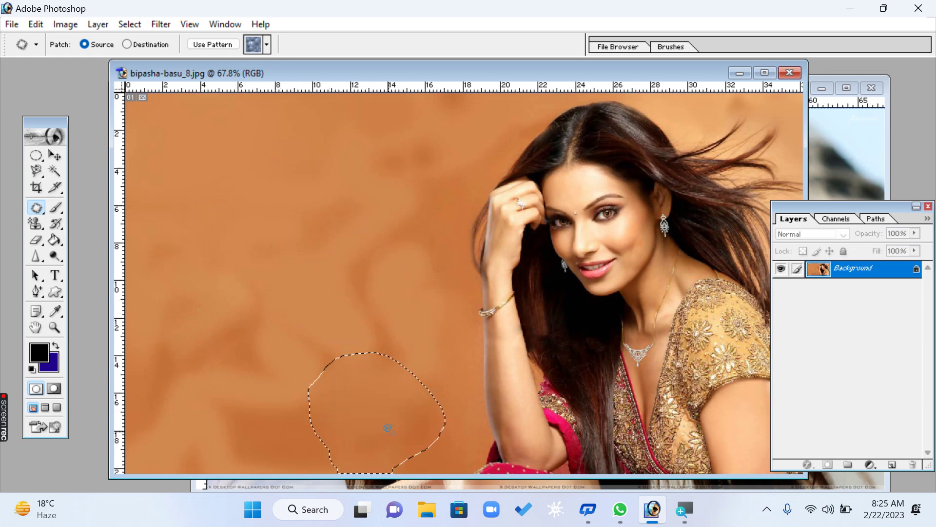
{"action": "key", "text": "ctrl+d"}
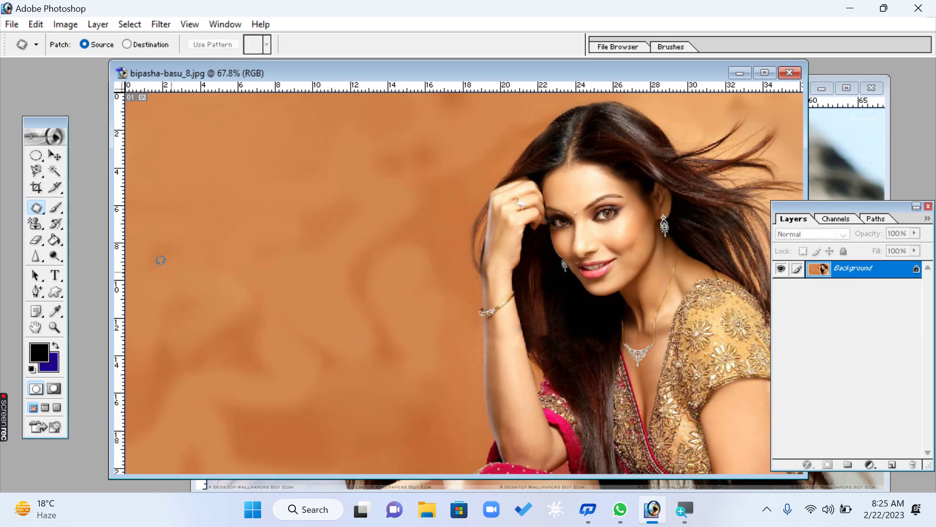
- Open Flowers-Nature-Cool-Desktop-Wallpapers.jpg from the NATURE wallpapers folder and move its window clear of the toolbox
{"action": "left_click", "coordinate": [39, 226]}
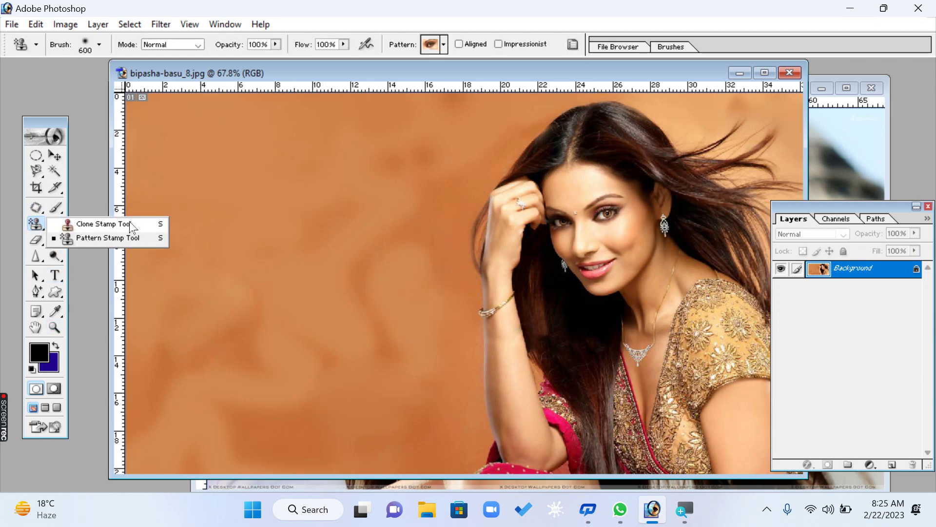
{"action": "double_click", "coordinate": [93, 180]}
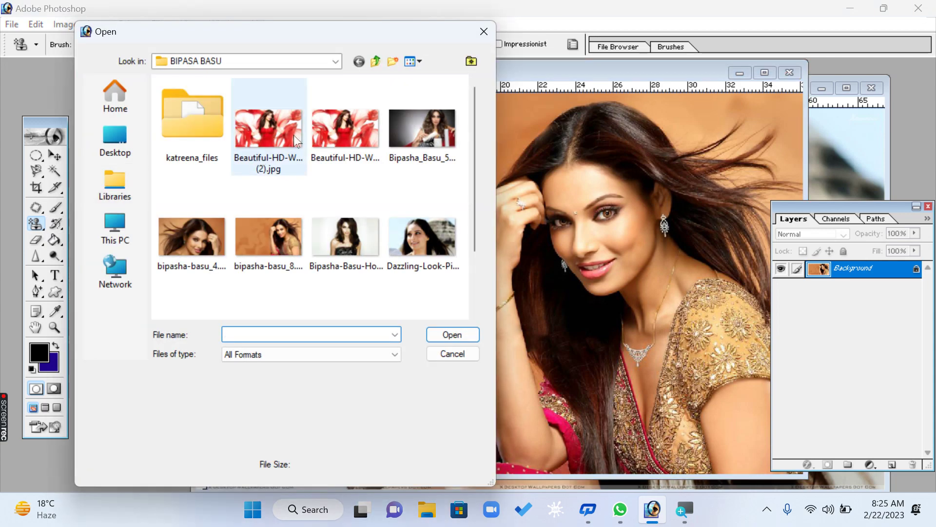
{"action": "left_click", "coordinate": [376, 61]}
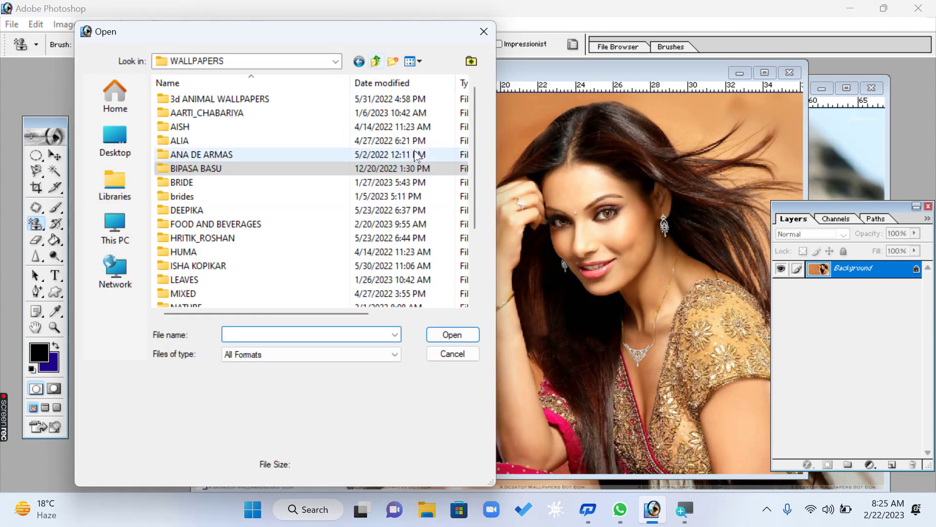
{"action": "scroll", "coordinate": [469, 155], "scroll_direction": "down", "scroll_amount": 3}
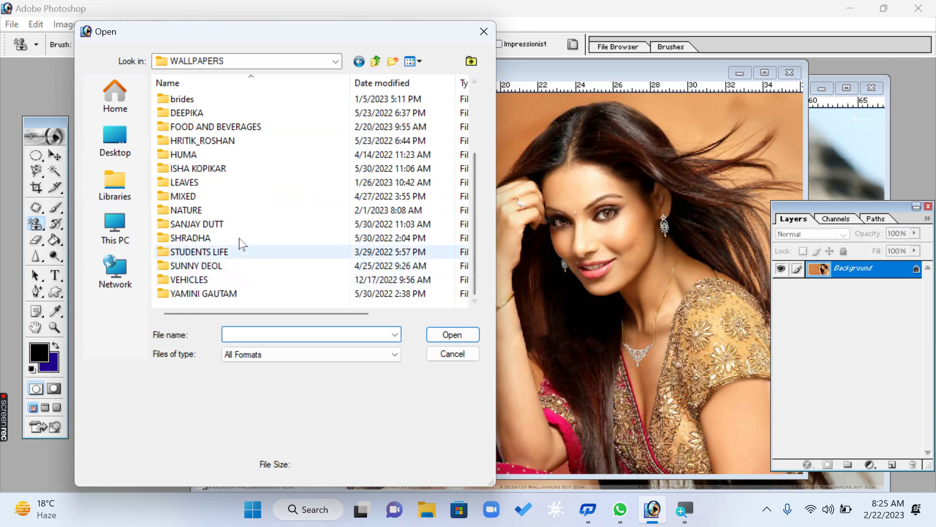
{"action": "double_click", "coordinate": [230, 211]}
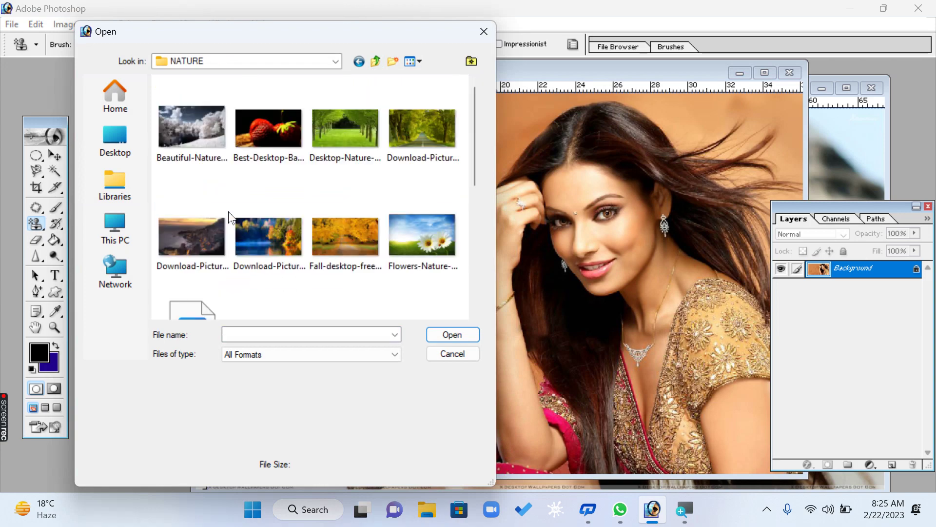
{"action": "double_click", "coordinate": [443, 248]}
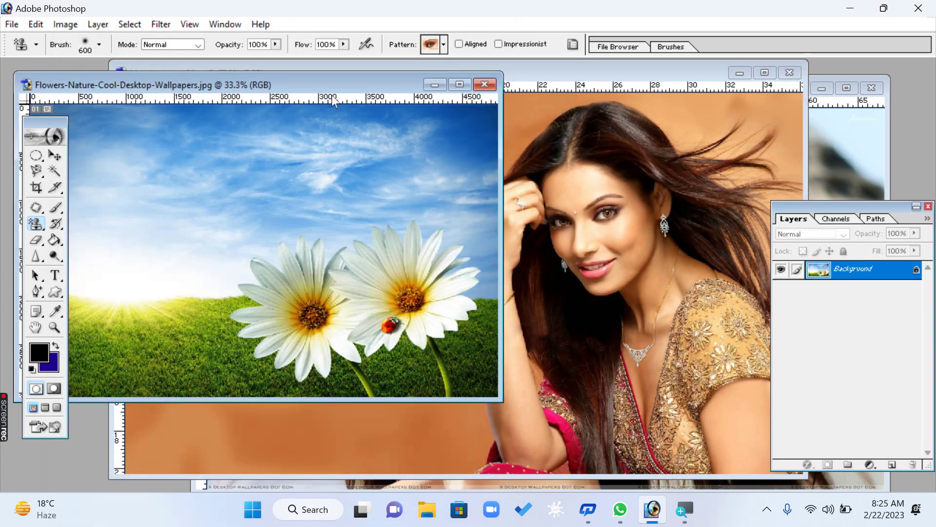
{"action": "left_click_drag", "start_coordinate": [330, 82], "coordinate": [457, 58]}
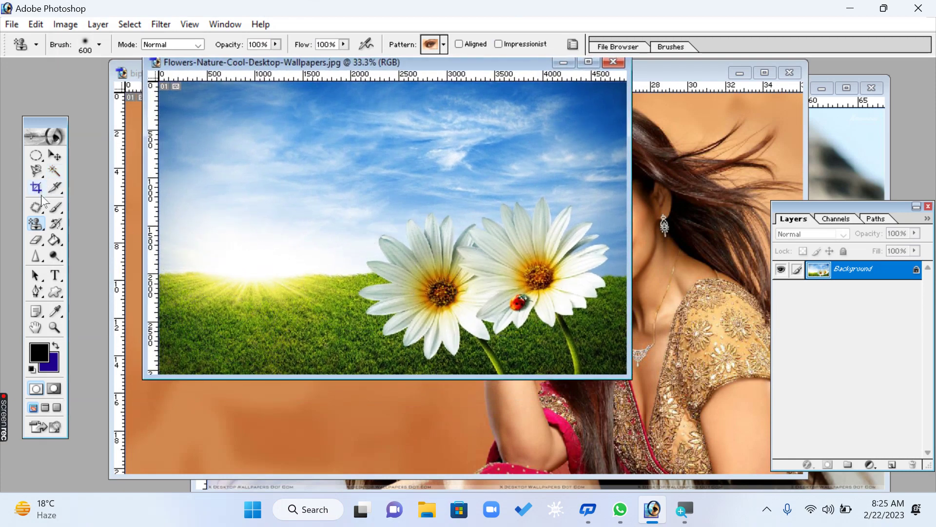
- Sample the daisies with the Clone Stamp at brush size 175 and paint copies over the grass and horizon beside them
{"action": "left_click", "coordinate": [37, 224]}
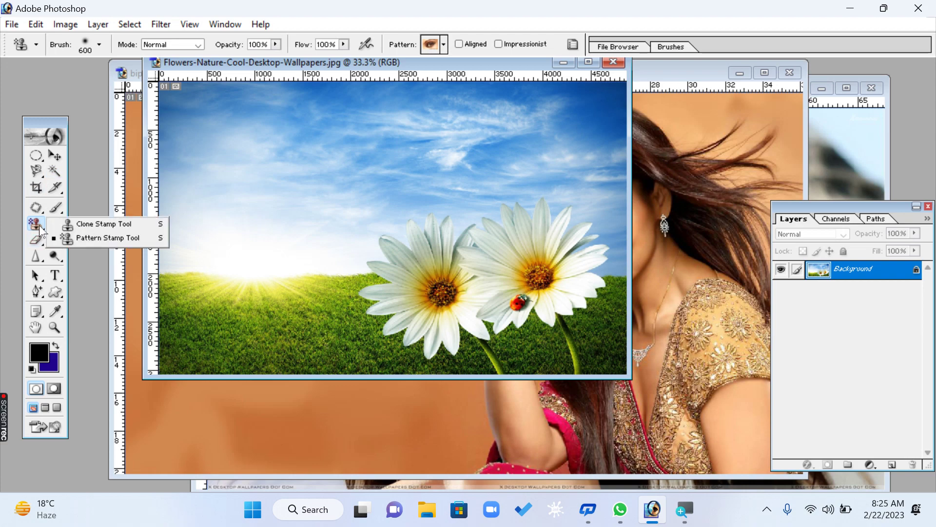
{"action": "left_click", "coordinate": [104, 224]}
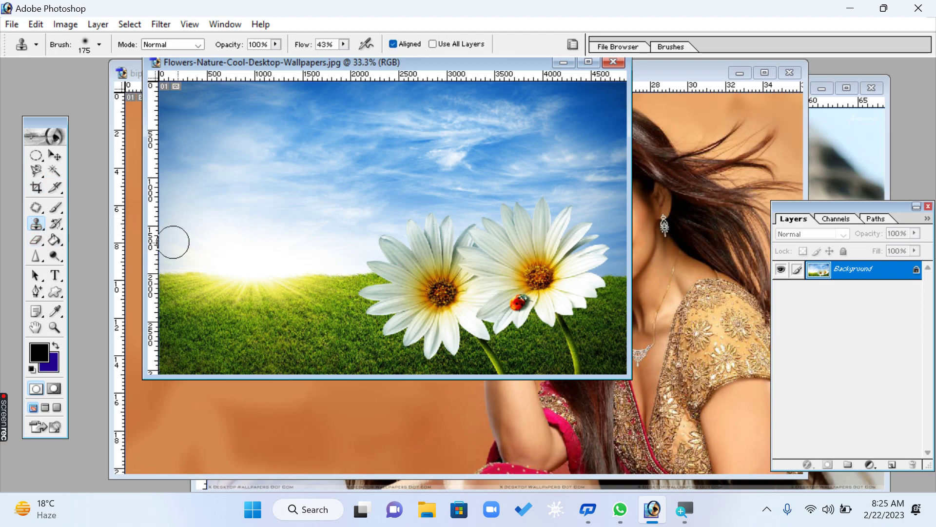
{"action": "left_click", "coordinate": [428, 222], "text": "alt"}
{"action": "left_click_drag", "start_coordinate": [476, 65], "coordinate": [478, 112]}
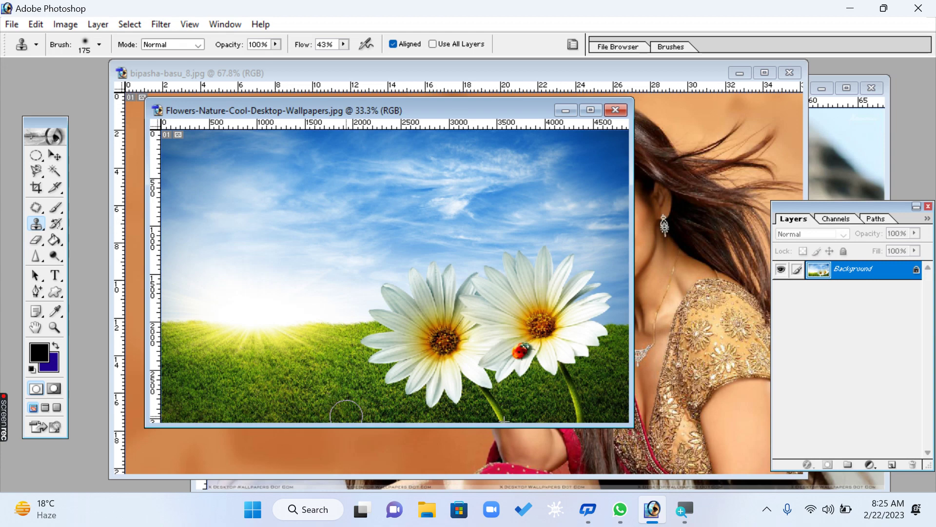
{"action": "mouse_move", "coordinate": [347, 412]}
{"action": "left_mouse_down"}
{"action": "mouse_move", "coordinate": [301, 365]}
{"action": "mouse_move", "coordinate": [299, 391]}
{"action": "mouse_move", "coordinate": [286, 385]}
{"action": "mouse_move", "coordinate": [276, 398]}
{"action": "mouse_move", "coordinate": [244, 366]}
{"action": "mouse_move", "coordinate": [237, 378]}
{"action": "mouse_move", "coordinate": [228, 366]}
{"action": "mouse_move", "coordinate": [241, 355]}
{"action": "mouse_move", "coordinate": [211, 356]}
{"action": "mouse_move", "coordinate": [222, 344]}
{"action": "mouse_move", "coordinate": [205, 337]}
{"action": "mouse_move", "coordinate": [245, 323]}
{"action": "mouse_move", "coordinate": [215, 309]}
{"action": "mouse_move", "coordinate": [237, 305]}
{"action": "mouse_move", "coordinate": [226, 279]}
{"action": "mouse_move", "coordinate": [260, 299]}
{"action": "mouse_move", "coordinate": [258, 265]}
{"action": "mouse_move", "coordinate": [276, 284]}
{"action": "mouse_move", "coordinate": [278, 254]}
{"action": "mouse_move", "coordinate": [288, 293]}
{"action": "mouse_move", "coordinate": [288, 261]}
{"action": "mouse_move", "coordinate": [299, 293]}
{"action": "mouse_move", "coordinate": [357, 251]}
{"action": "mouse_move", "coordinate": [424, 262]}
{"action": "mouse_move", "coordinate": [445, 315]}
{"action": "mouse_move", "coordinate": [408, 360]}
{"action": "mouse_move", "coordinate": [424, 414]}
{"action": "mouse_move", "coordinate": [397, 370]}
{"action": "mouse_move", "coordinate": [356, 361]}
{"action": "mouse_move", "coordinate": [319, 368]}
{"action": "mouse_move", "coordinate": [349, 309]}
{"action": "mouse_move", "coordinate": [261, 318]}
{"action": "mouse_move", "coordinate": [291, 334]}
{"action": "mouse_move", "coordinate": [341, 330]}
{"action": "mouse_move", "coordinate": [381, 286]}
{"action": "mouse_move", "coordinate": [388, 359]}
{"action": "mouse_move", "coordinate": [404, 287]}
{"action": "mouse_move", "coordinate": [437, 305]}
{"action": "mouse_move", "coordinate": [444, 290]}
{"action": "mouse_move", "coordinate": [442, 332]}
{"action": "mouse_move", "coordinate": [462, 317]}
{"action": "mouse_move", "coordinate": [441, 338]}
{"action": "mouse_move", "coordinate": [358, 360]}
{"action": "mouse_move", "coordinate": [235, 332]}
{"action": "mouse_move", "coordinate": [308, 302]}
{"action": "mouse_move", "coordinate": [248, 336]}
{"action": "mouse_move", "coordinate": [190, 302]}
{"action": "left_mouse_up"}
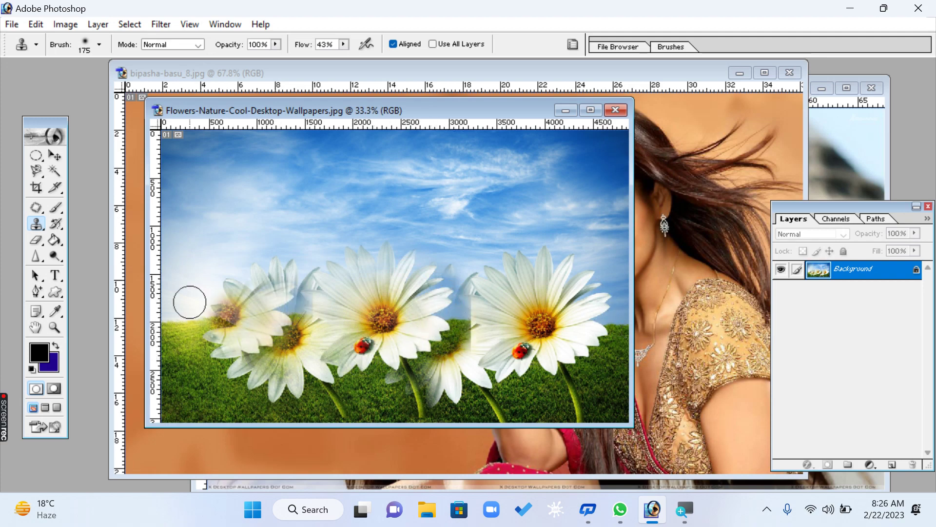
- Undo all the cloned daisy strokes in the flower image
{"action": "left_click", "coordinate": [54, 155]}
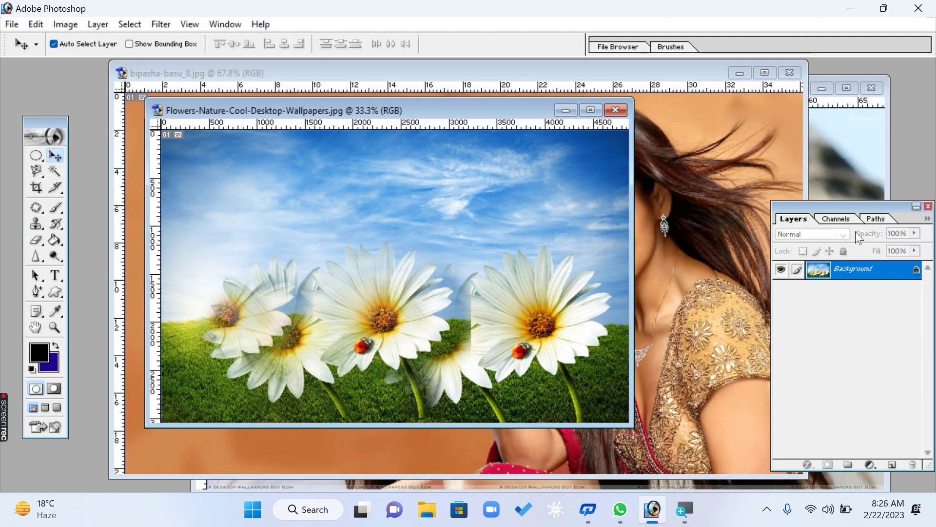
{"action": "key", "text": "ctrl+alt+z"}
{"action": "key", "text": "ctrl+alt+z"}
{"action": "key", "text": "ctrl+alt+z"}
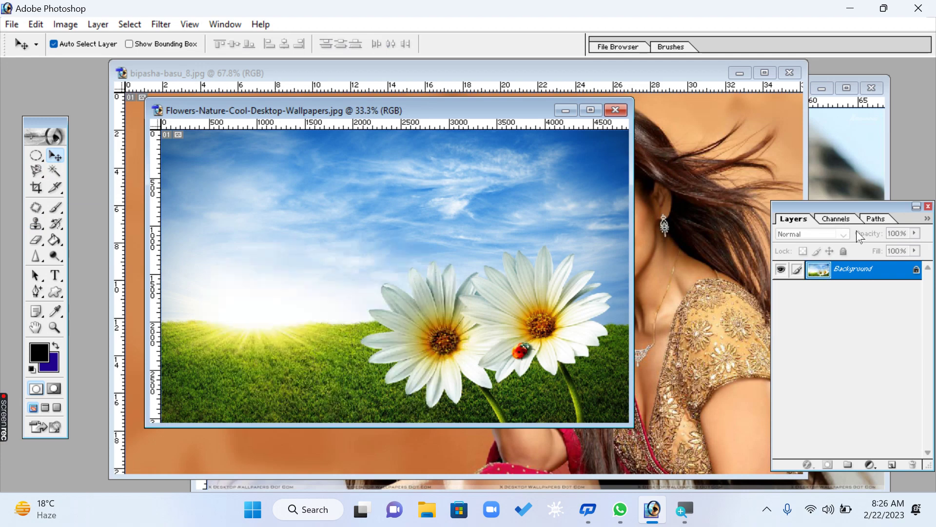
- Select the Clone Stamp and reduce its brush to size 40 to suit the ladybug on the daisy
{"action": "left_click", "coordinate": [55, 328]}
{"action": "left_click_drag", "start_coordinate": [552, 365], "coordinate": [551, 366]}
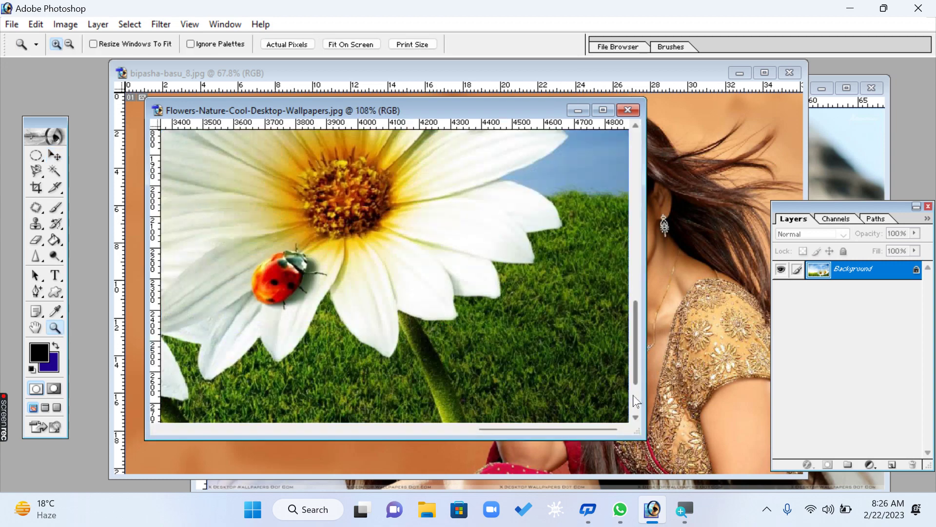
{"action": "left_click_drag", "start_coordinate": [247, 182], "coordinate": [641, 337]}
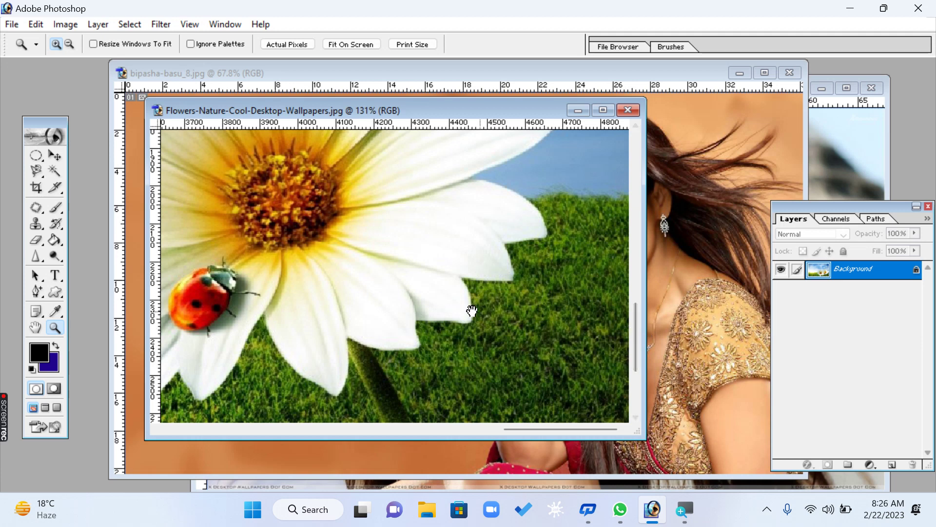
{"action": "left_click_drag", "start_coordinate": [411, 295], "coordinate": [443, 294]}
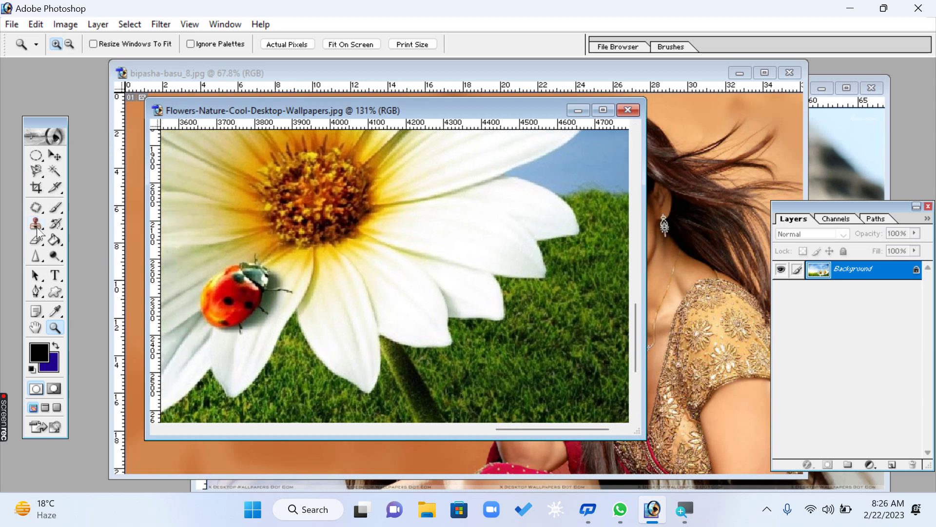
{"action": "left_click_drag", "start_coordinate": [37, 225], "coordinate": [102, 220]}
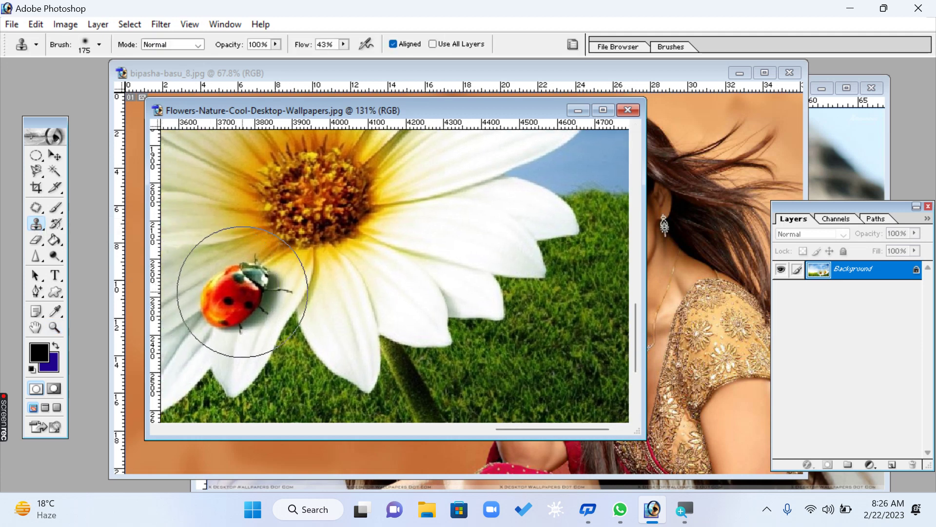
{"action": "key", "text": "bracketleft"}
{"action": "key", "text": "bracketleft"}
{"action": "key", "text": "bracketleft"}
{"action": "key", "text": "bracketleft"}
{"action": "key", "text": "bracketleft"}
{"action": "key", "text": "bracketleft"}
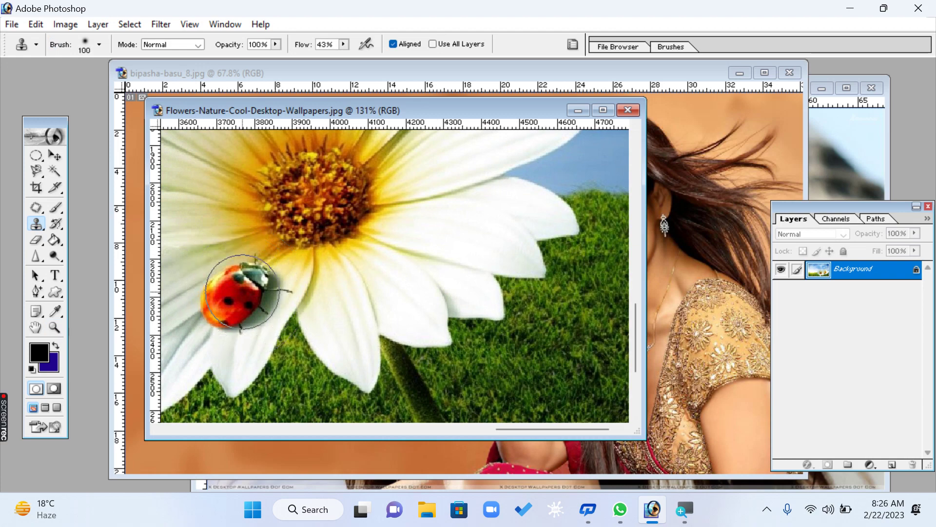
{"action": "key", "text": "bracketleft"}
{"action": "key", "text": "bracketleft"}
{"action": "key", "text": "bracketleft"}
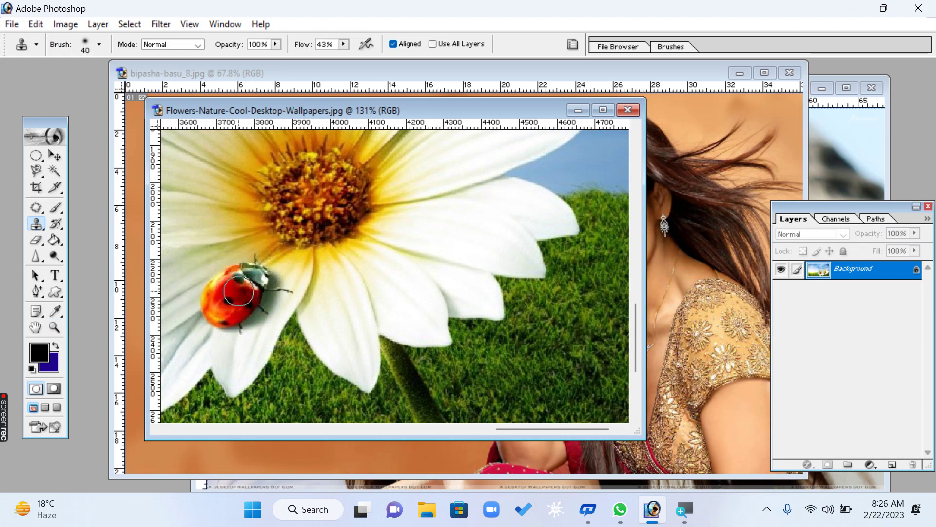
- Try cloning the ladybug directly onto the same daisy's right-hand petals on the Background layer, and undo the stroke
{"action": "left_click_drag", "start_coordinate": [257, 267], "coordinate": [259, 271]}
{"action": "left_click", "coordinate": [258, 273], "text": "alt"}
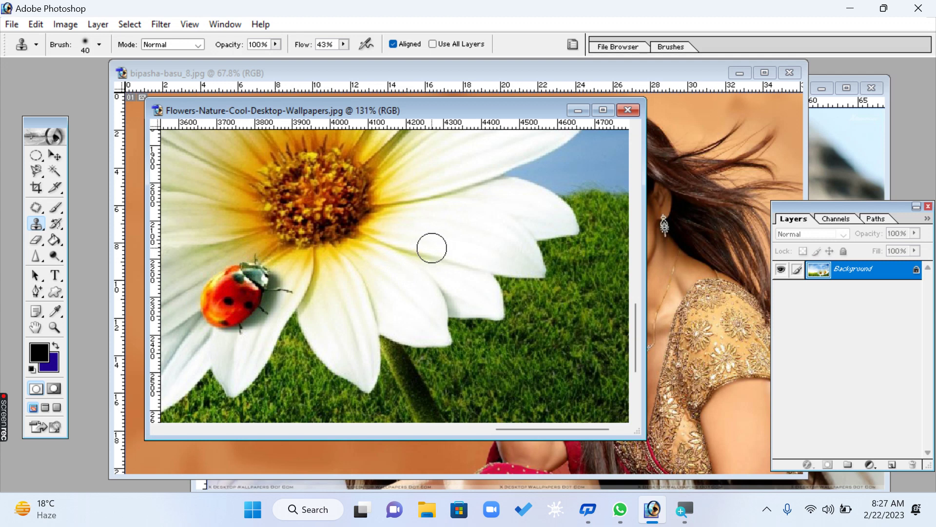
{"action": "mouse_move", "coordinate": [431, 248]}
{"action": "left_mouse_down"}
{"action": "mouse_move", "coordinate": [397, 253]}
{"action": "mouse_move", "coordinate": [373, 271]}
{"action": "mouse_move", "coordinate": [375, 285]}
{"action": "mouse_move", "coordinate": [415, 297]}
{"action": "mouse_move", "coordinate": [436, 256]}
{"action": "mouse_move", "coordinate": [414, 256]}
{"action": "mouse_move", "coordinate": [393, 286]}
{"action": "mouse_move", "coordinate": [409, 251]}
{"action": "left_mouse_up"}
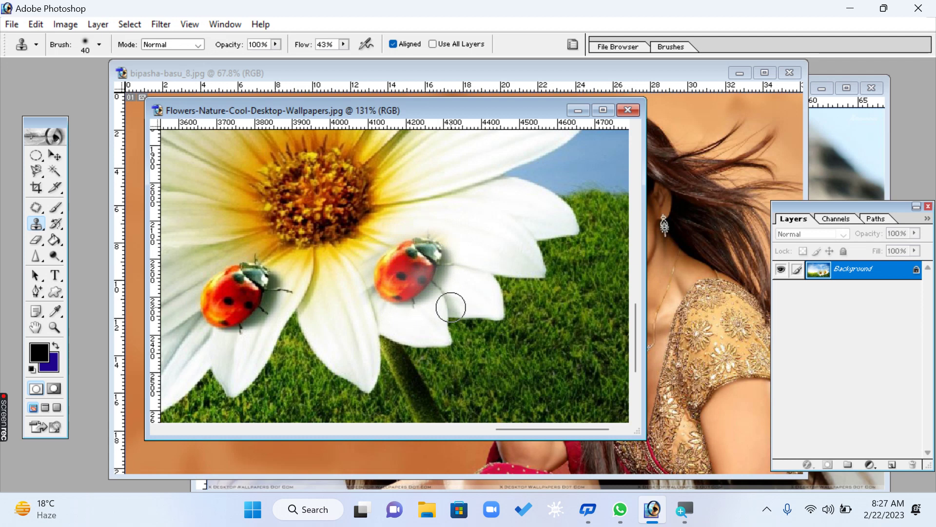
{"action": "key", "text": "ctrl+z"}
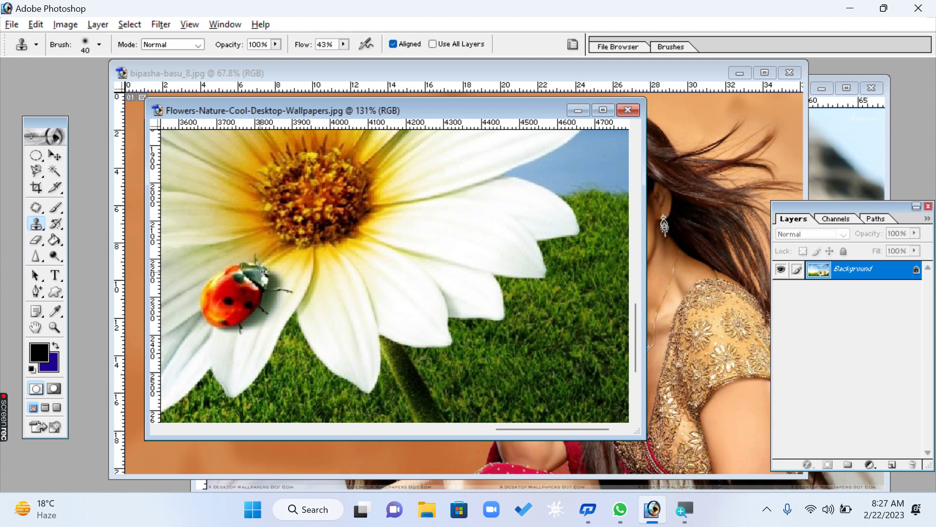
- Sample the ladybug again and clone it onto the daisy's right-hand petals on a new layer
{"action": "left_click", "coordinate": [261, 273], "text": "alt"}
{"action": "left_click", "coordinate": [897, 463]}
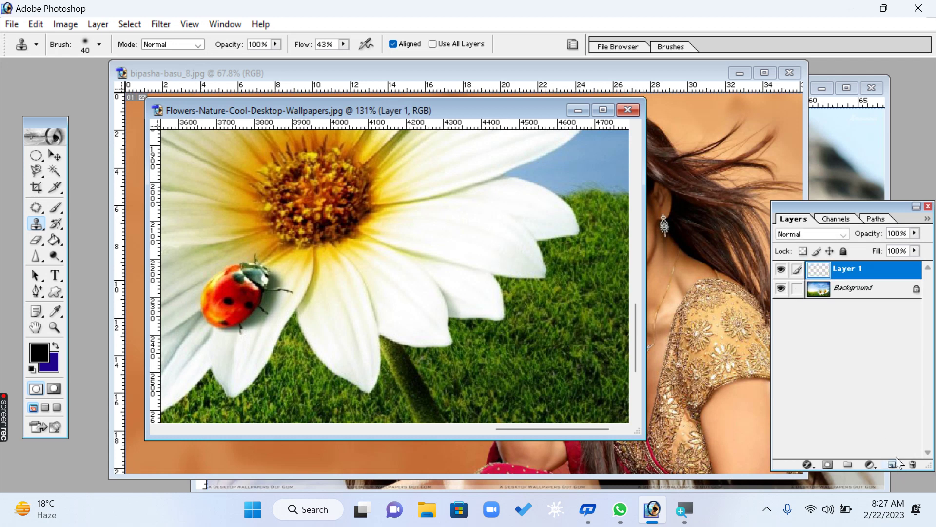
{"action": "mouse_move", "coordinate": [459, 254]}
{"action": "left_mouse_down"}
{"action": "mouse_move", "coordinate": [440, 234]}
{"action": "mouse_move", "coordinate": [411, 234]}
{"action": "mouse_move", "coordinate": [386, 268]}
{"action": "mouse_move", "coordinate": [396, 284]}
{"action": "mouse_move", "coordinate": [411, 283]}
{"action": "mouse_move", "coordinate": [434, 270]}
{"action": "mouse_move", "coordinate": [444, 244]}
{"action": "mouse_move", "coordinate": [400, 260]}
{"action": "mouse_move", "coordinate": [408, 269]}
{"action": "mouse_move", "coordinate": [428, 261]}
{"action": "mouse_move", "coordinate": [435, 245]}
{"action": "mouse_move", "coordinate": [430, 264]}
{"action": "mouse_move", "coordinate": [436, 244]}
{"action": "left_mouse_up"}
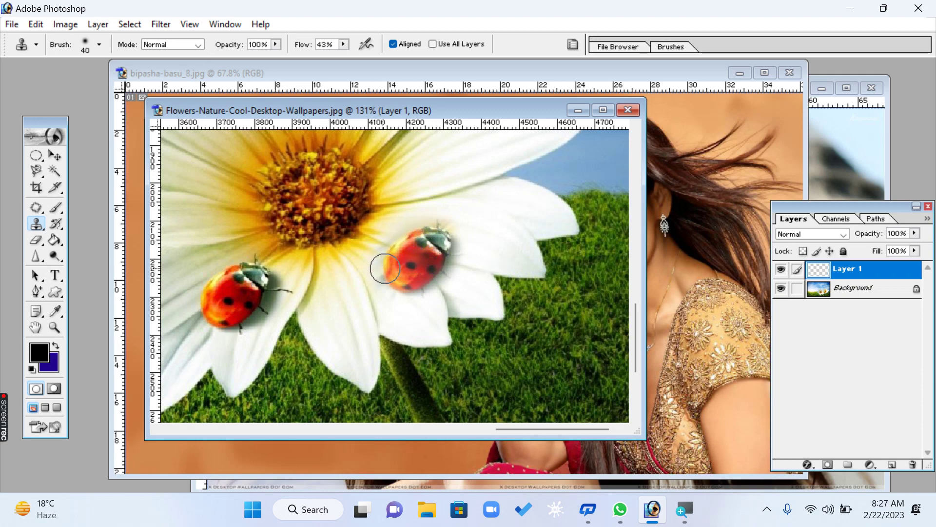
{"action": "left_click", "coordinate": [54, 156]}
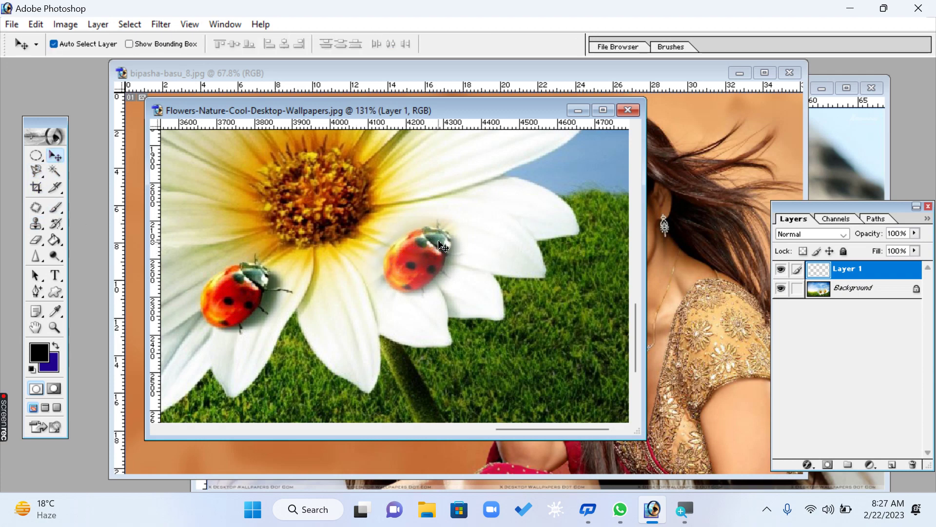
- Try Layer 1 at 79% opacity on the cloned ladybug and restore it to 100%
{"action": "left_click", "coordinate": [54, 327]}
{"action": "left_click_drag", "start_coordinate": [332, 180], "coordinate": [560, 345]}
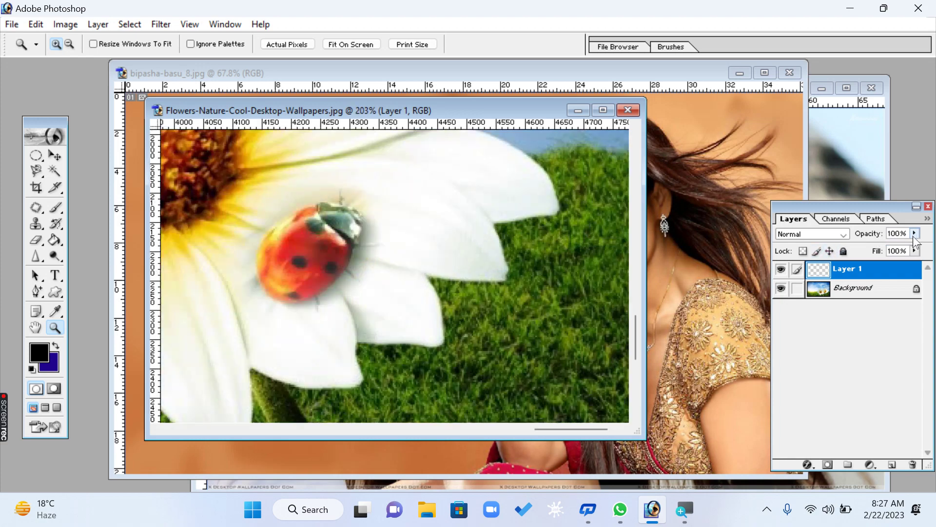
{"action": "left_click_drag", "start_coordinate": [864, 208], "coordinate": [785, 197]}
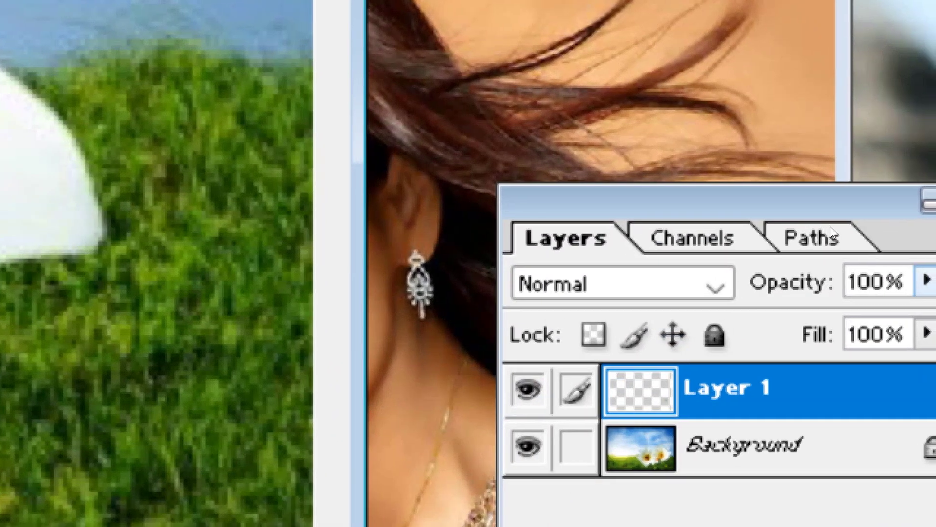
{"action": "left_click", "coordinate": [715, 285]}
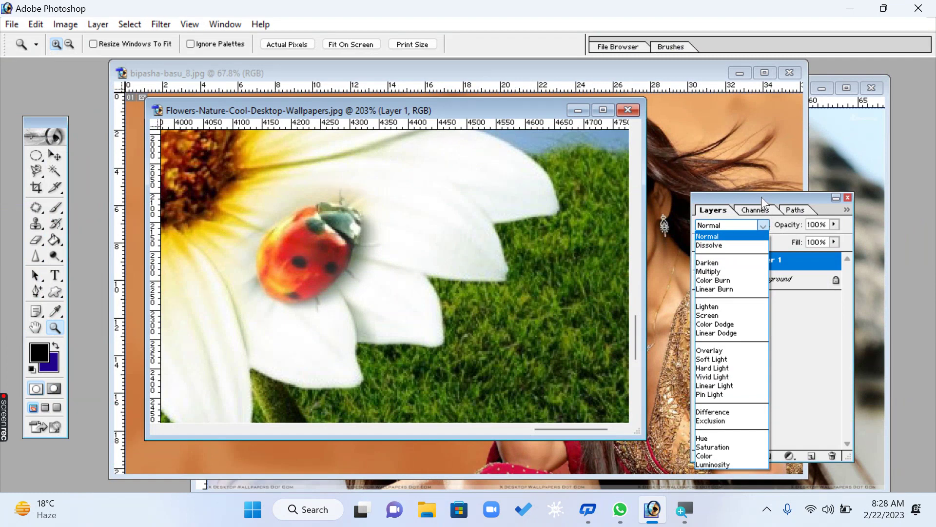
{"action": "left_click", "coordinate": [772, 206]}
{"action": "left_click", "coordinate": [834, 225]}
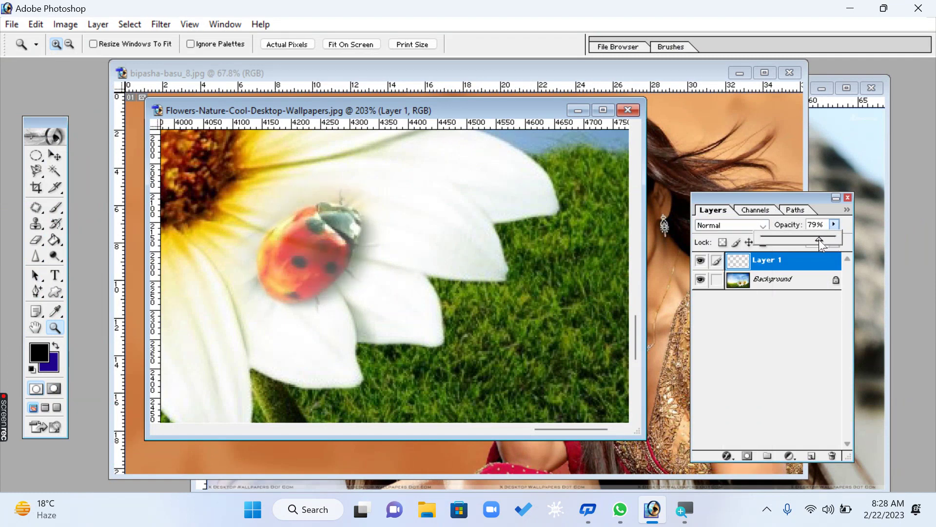
{"action": "left_click_drag", "start_coordinate": [819, 241], "coordinate": [844, 241]}
- Cycle Layer 1 through the blending modes from Dissolve to Luminosity, comparing the cloned ladybug, and return it to Normal
{"action": "left_click", "coordinate": [762, 225]}
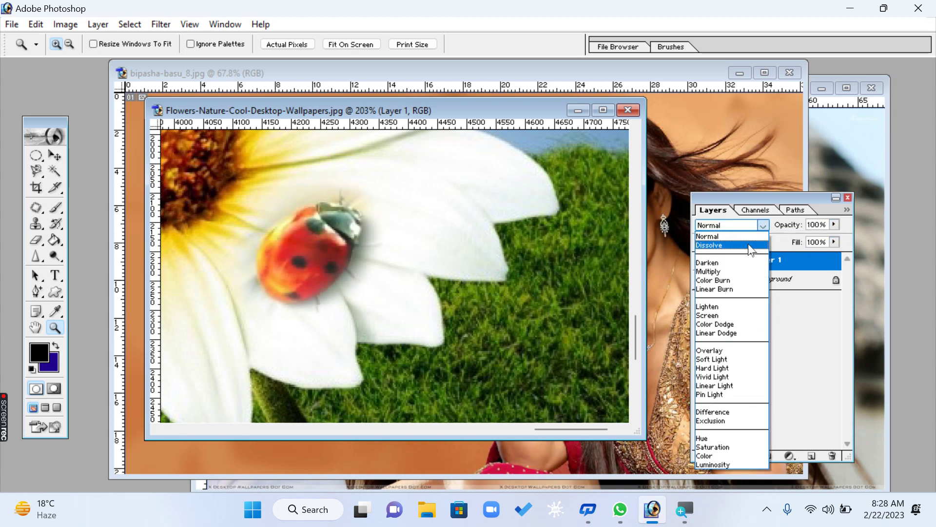
{"action": "left_click", "coordinate": [750, 246]}
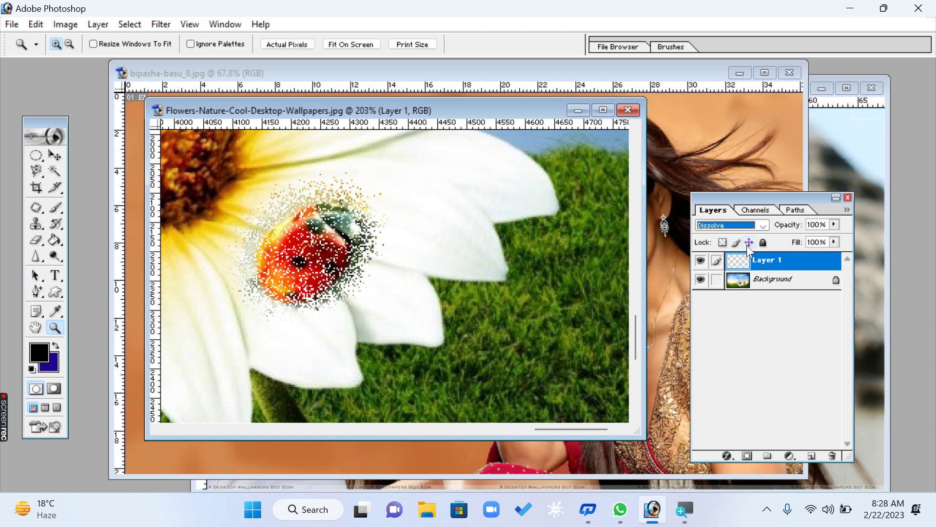
{"action": "key", "text": "Down"}
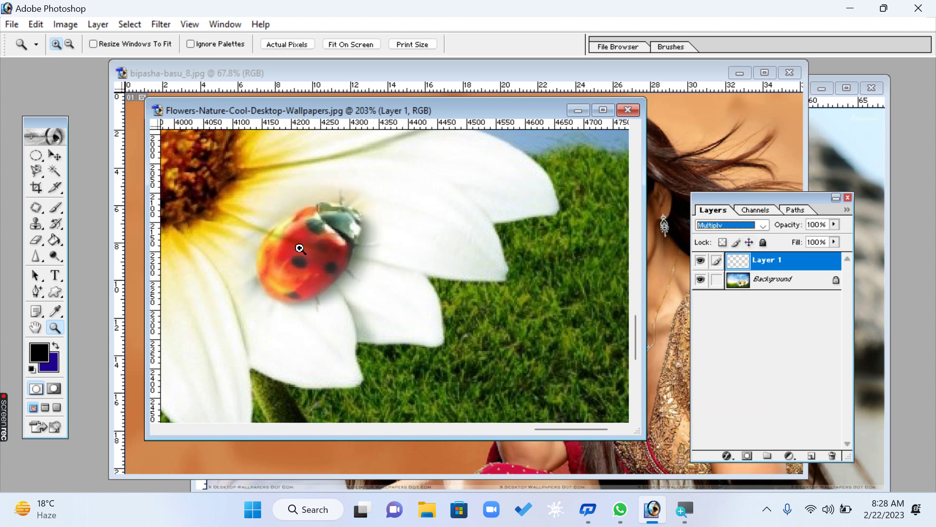
{"action": "key", "text": "Down"}
{"action": "key", "text": "Down"}
{"action": "key", "text": "Down"}
{"action": "key", "text": "Down"}
{"action": "key", "text": "Down"}
{"action": "key", "text": "Down"}
{"action": "key", "text": "Down"}
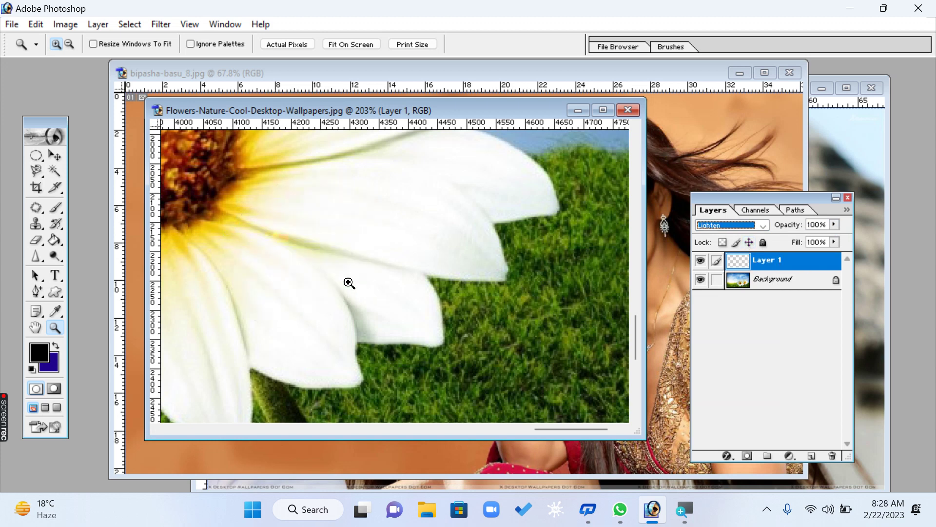
{"action": "key", "text": "Down"}
{"action": "key", "text": "Down"}
{"action": "key", "text": "Down"}
{"action": "key", "text": "Down"}
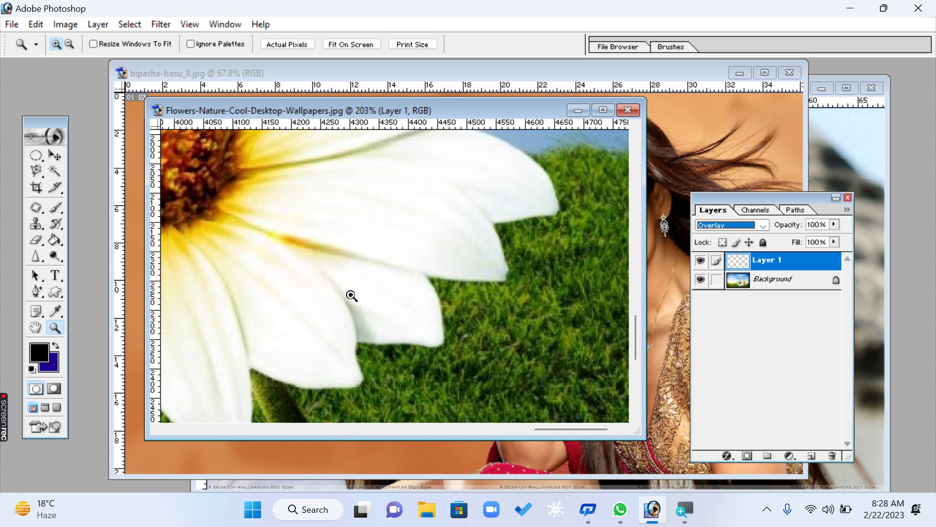
{"action": "key", "text": "Down"}
{"action": "key", "text": "Down"}
{"action": "key", "text": "Down"}
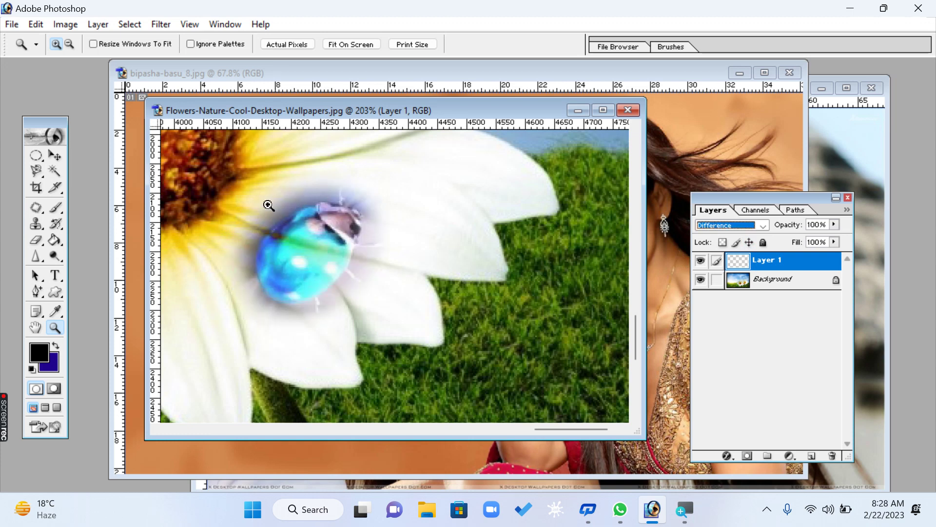
{"action": "key", "text": "Down"}
{"action": "key", "text": "Down"}
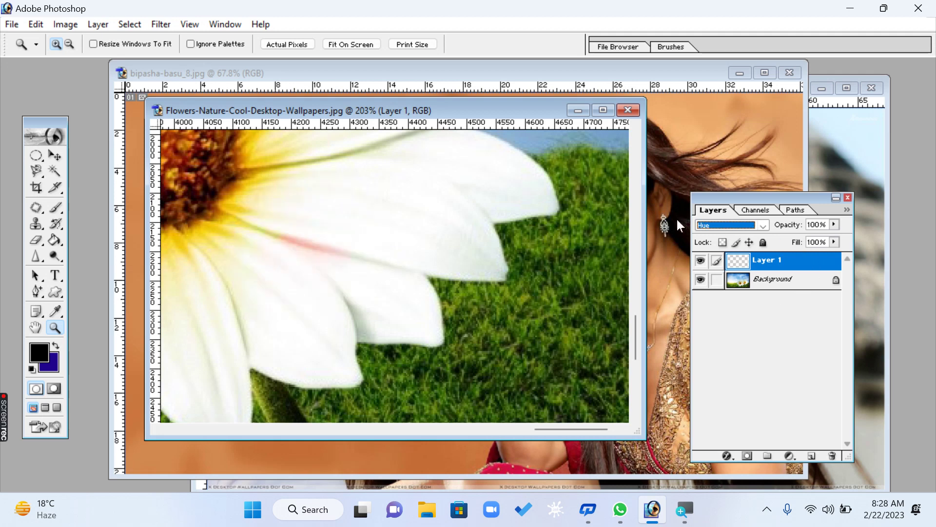
{"action": "key", "text": "Down"}
{"action": "key", "text": "Down"}
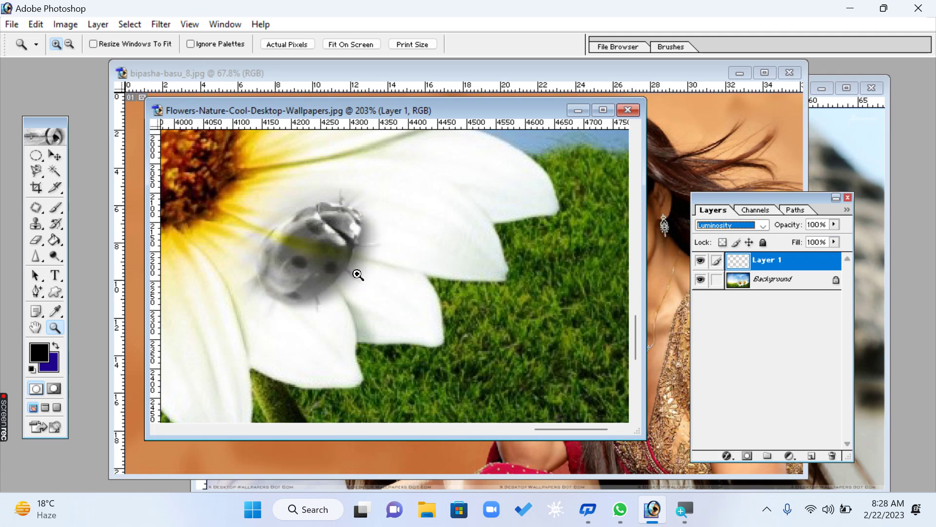
{"action": "key", "text": "Up"}
{"action": "key", "text": "Up"}
{"action": "key", "text": "Up"}
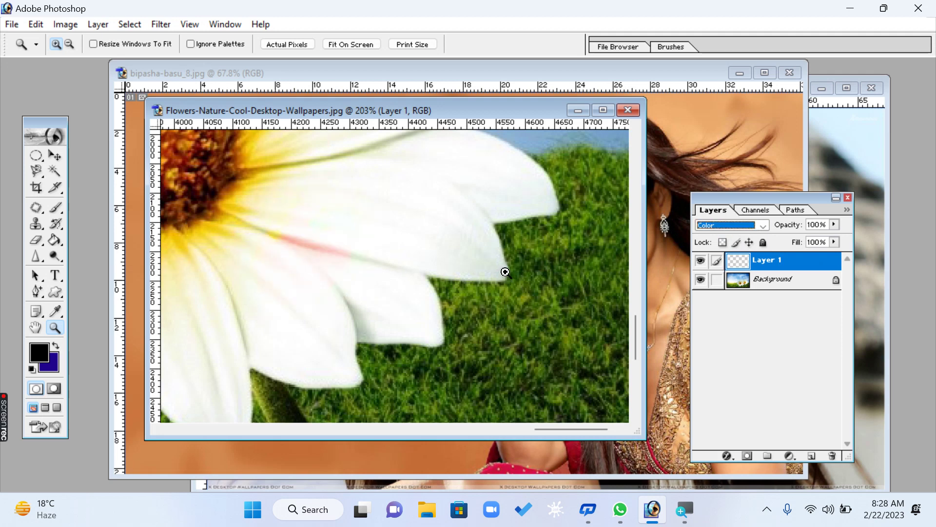
{"action": "key", "text": "Up"}
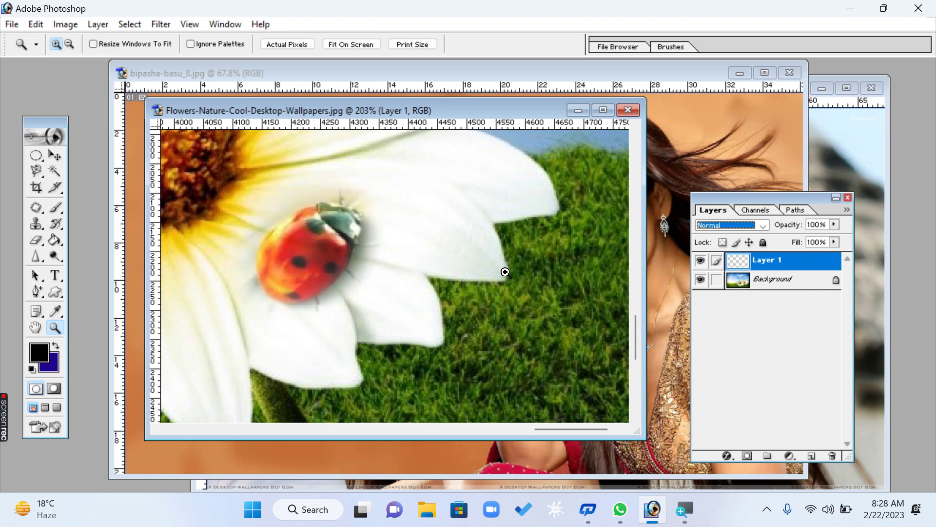
- Fit the flower image on screen and arrange its window side by side with bipasha-basu_8.jpg, flowers on the left
{"action": "right_click", "coordinate": [259, 226]}
{"action": "left_click", "coordinate": [321, 236]}
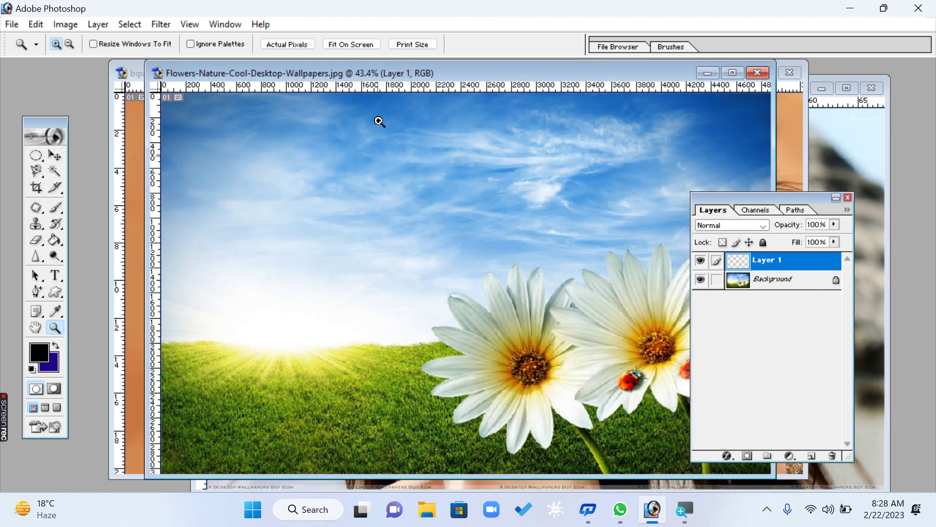
{"action": "left_click_drag", "start_coordinate": [388, 73], "coordinate": [309, 67]}
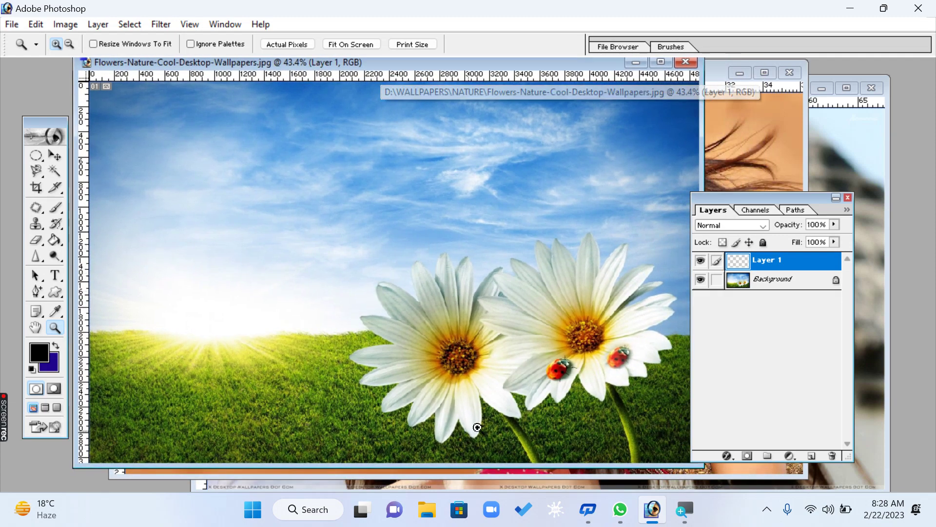
{"action": "left_click_drag", "start_coordinate": [492, 66], "coordinate": [231, 86]}
{"action": "left_click", "coordinate": [501, 69]}
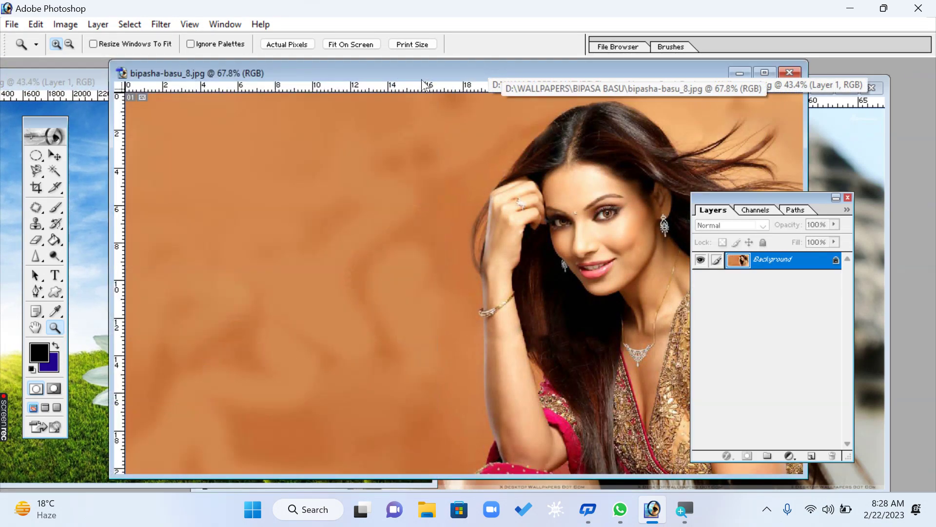
{"action": "left_click_drag", "start_coordinate": [500, 69], "coordinate": [552, 77]}
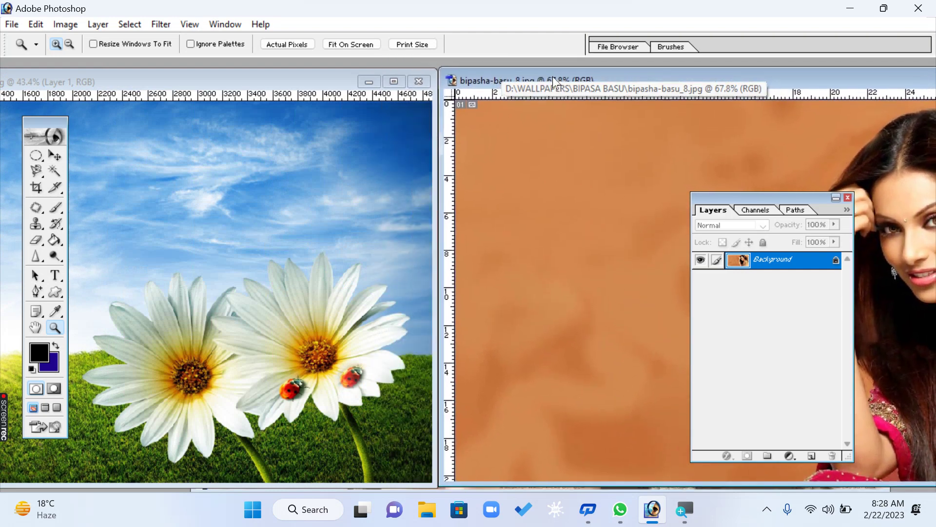
{"action": "left_click_drag", "start_coordinate": [808, 78], "coordinate": [810, 77]}
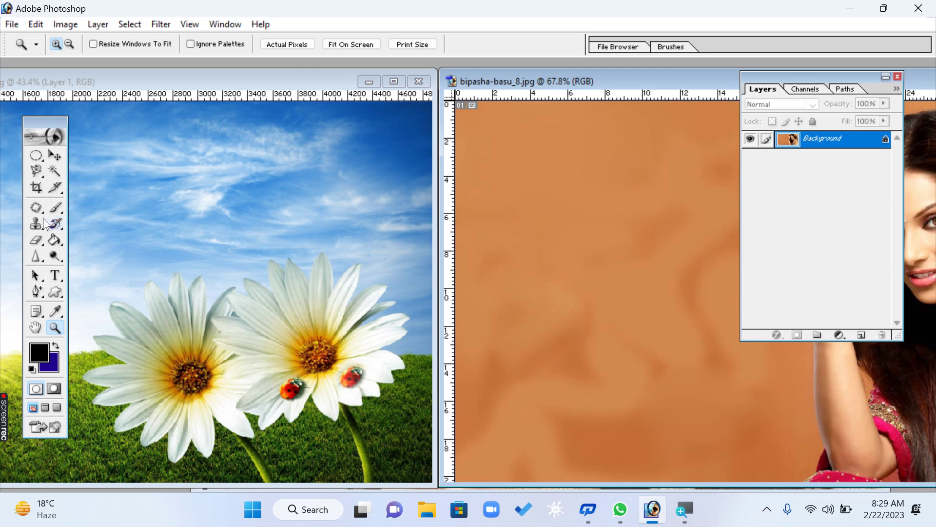
- Select the Clone Stamp, enlarge its brush to size 70, and make the flower image the active document
{"action": "left_click_drag", "start_coordinate": [36, 223], "coordinate": [95, 224]}
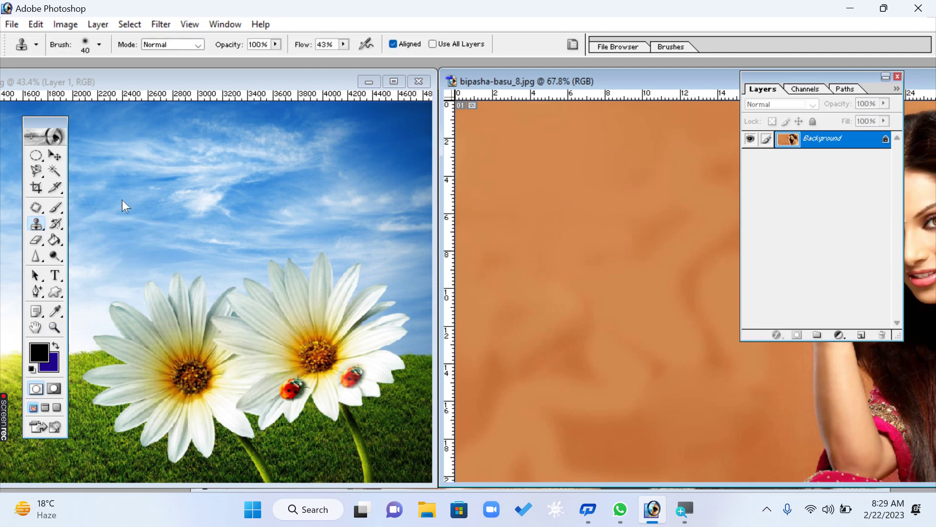
{"action": "left_click", "coordinate": [160, 81]}
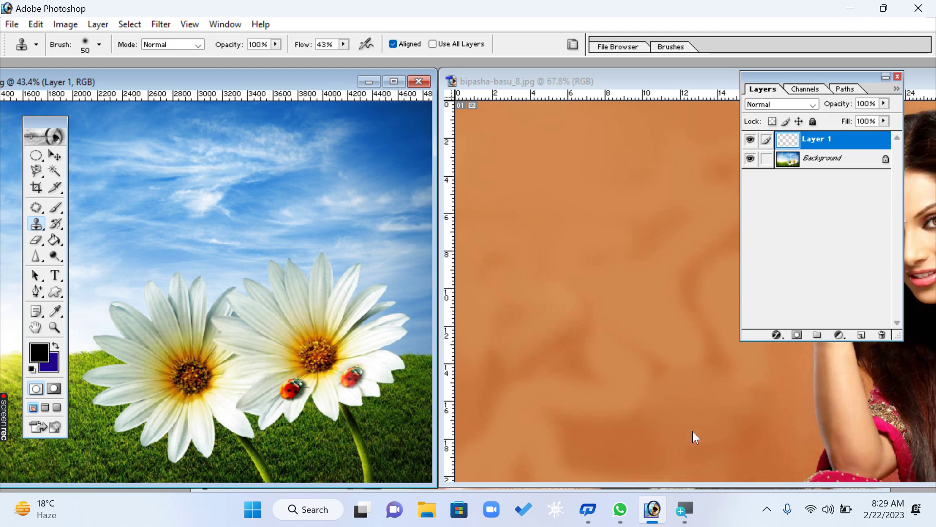
{"action": "left_click", "coordinate": [593, 78]}
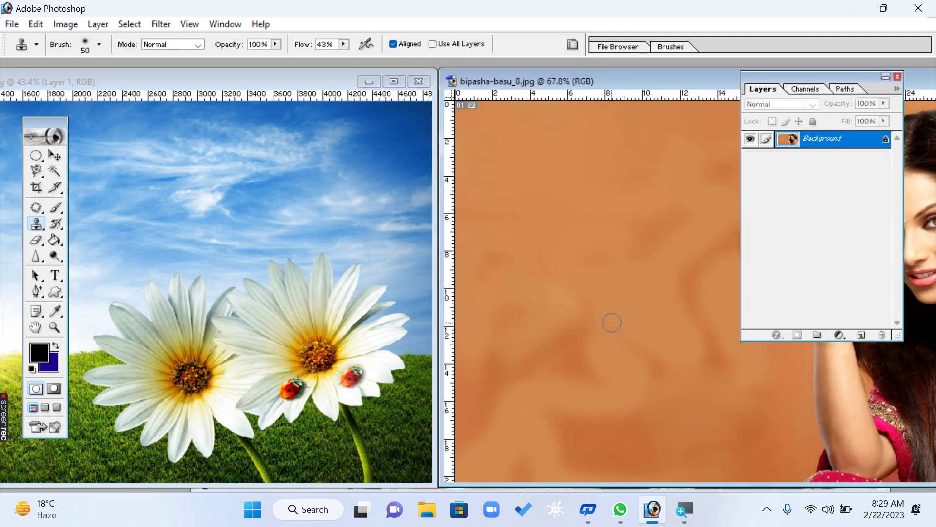
{"action": "key", "text": "bracketright"}
{"action": "key", "text": "bracketright"}
{"action": "left_click", "coordinate": [246, 78]}
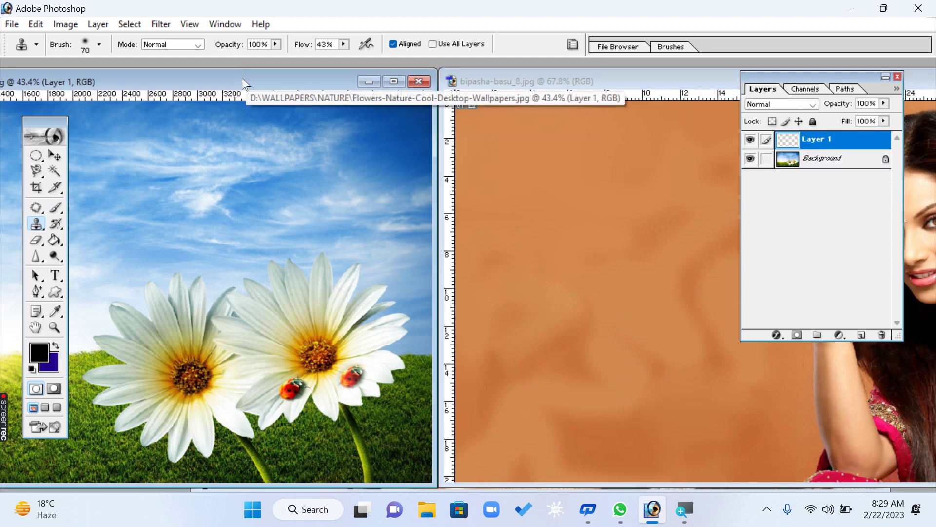
- Nudge the flower image's window up and check Layer 1's content by hiding and reshowing the Background layer
{"action": "left_click_drag", "start_coordinate": [242, 78], "coordinate": [239, 69]}
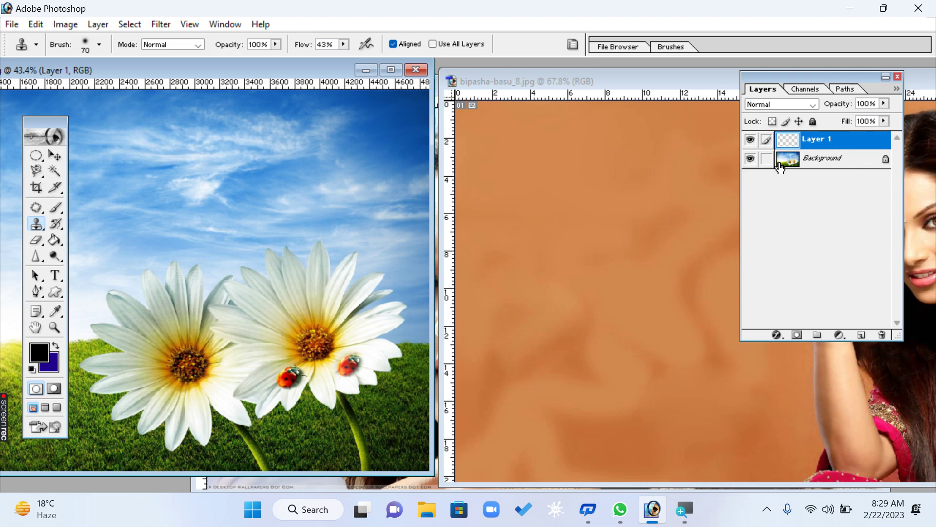
{"action": "left_click", "coordinate": [751, 159]}
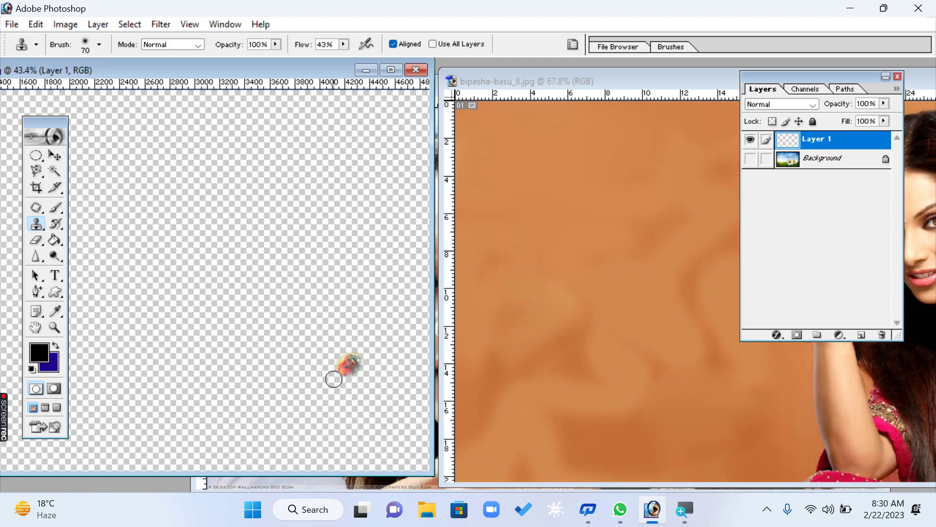
{"action": "left_click", "coordinate": [750, 159]}
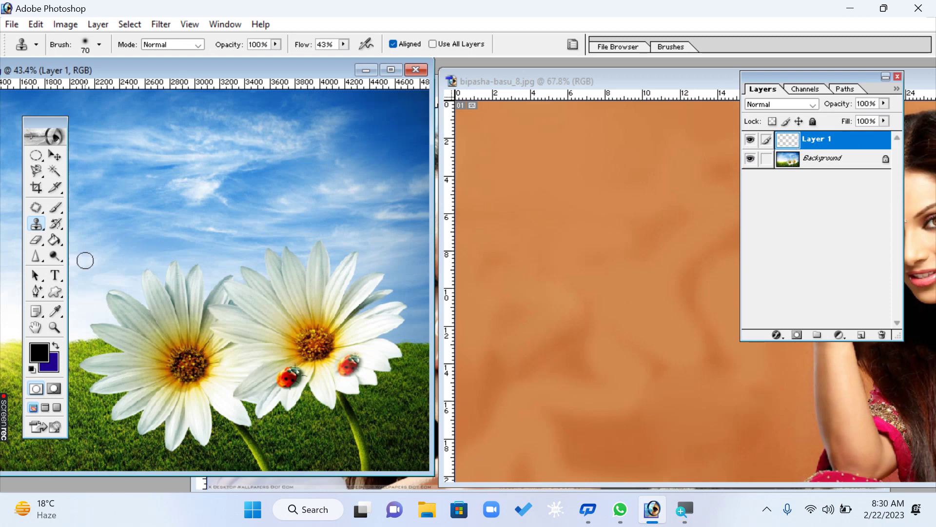
{"action": "left_click_drag", "start_coordinate": [39, 227], "coordinate": [91, 231]}
{"action": "left_click", "coordinate": [622, 86]}
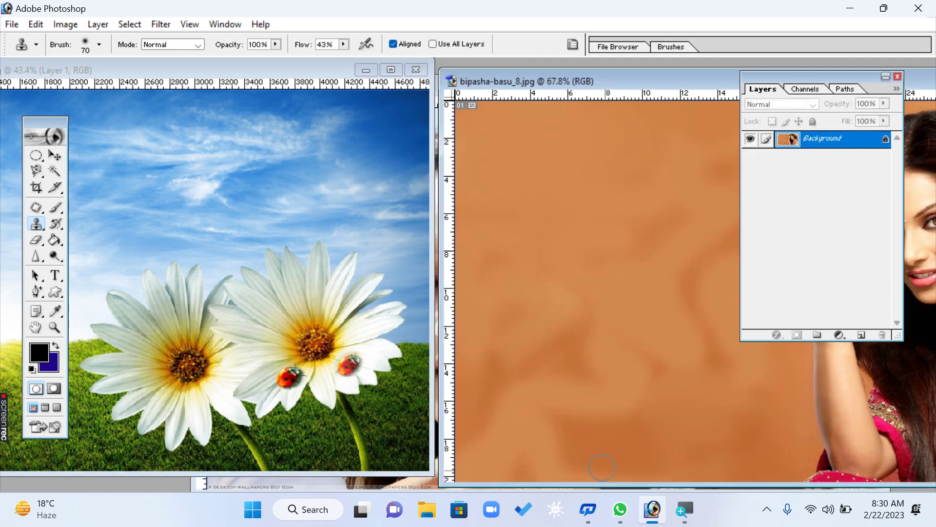
{"action": "mouse_move", "coordinate": [617, 456]}
{"action": "left_mouse_down"}
{"action": "mouse_move", "coordinate": [594, 424]}
{"action": "mouse_move", "coordinate": [595, 359]}
{"action": "mouse_move", "coordinate": [553, 325]}
{"action": "mouse_move", "coordinate": [580, 376]}
{"action": "left_mouse_up"}
{"action": "left_click", "coordinate": [349, 233]}
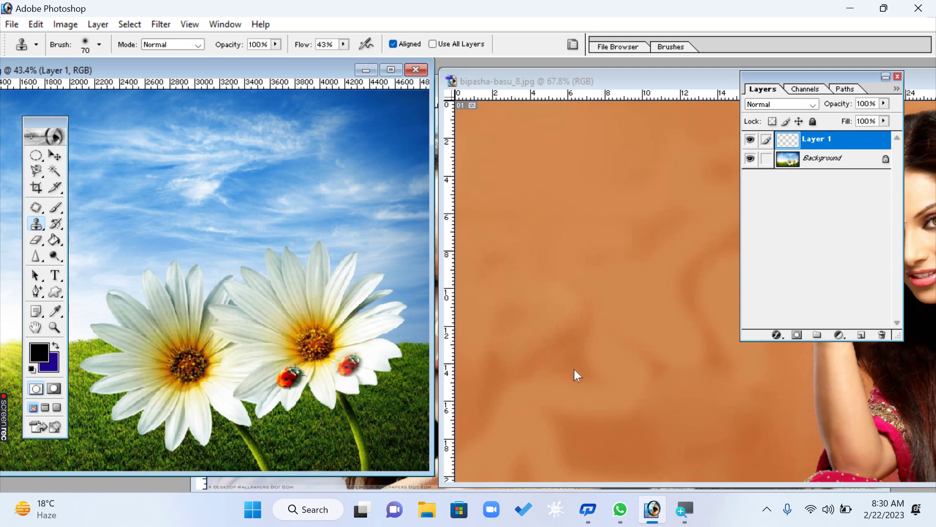
{"action": "left_click", "coordinate": [753, 160]}
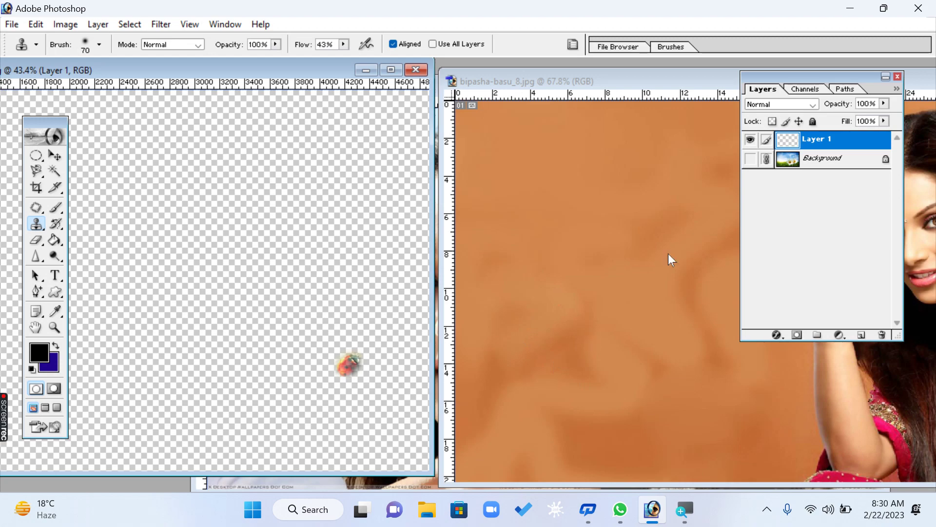
{"action": "left_click", "coordinate": [751, 158]}
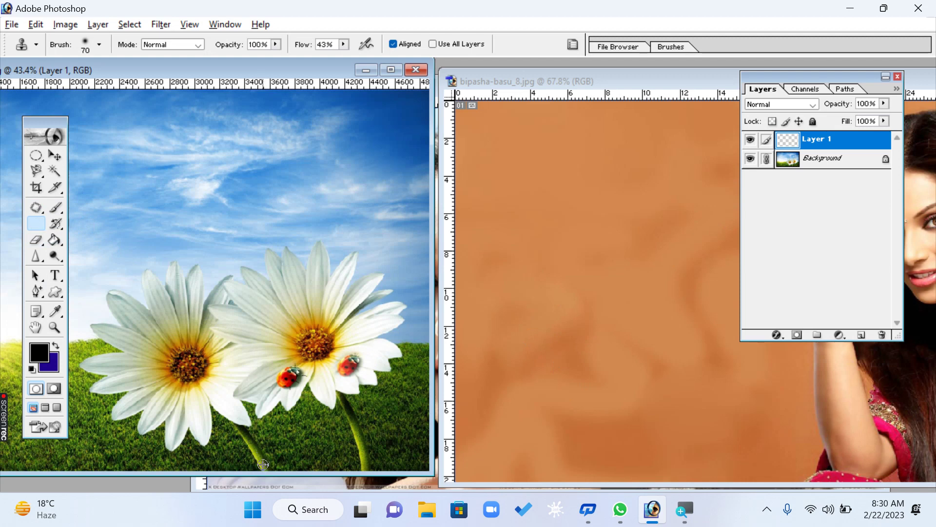
- Try cloning the ladybug from the flower image onto the orange backdrop of bipasha-basu_8.jpg, and undo it
{"action": "left_click", "coordinate": [695, 296]}
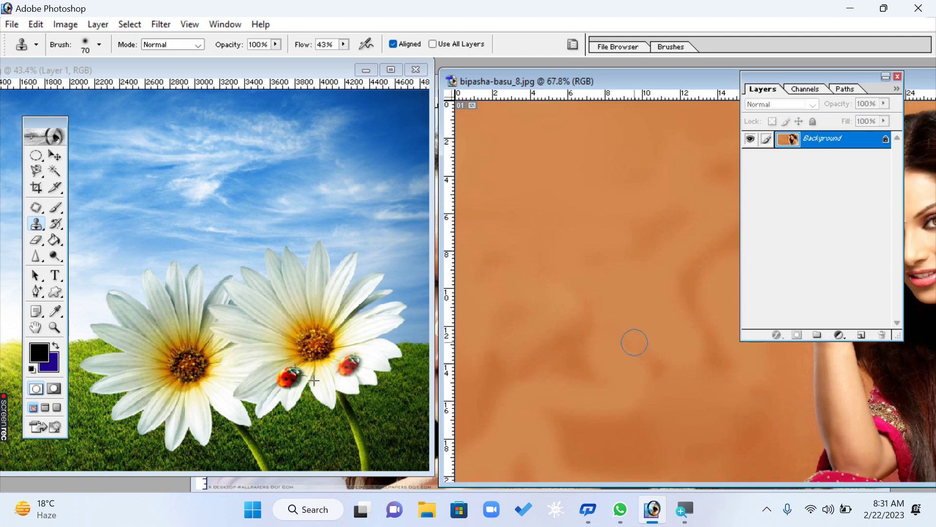
{"action": "mouse_move", "coordinate": [668, 326]}
{"action": "left_mouse_down"}
{"action": "mouse_move", "coordinate": [696, 321]}
{"action": "mouse_move", "coordinate": [694, 296]}
{"action": "mouse_move", "coordinate": [676, 318]}
{"action": "mouse_move", "coordinate": [694, 322]}
{"action": "mouse_move", "coordinate": [703, 303]}
{"action": "mouse_move", "coordinate": [685, 306]}
{"action": "mouse_move", "coordinate": [684, 328]}
{"action": "left_mouse_up"}
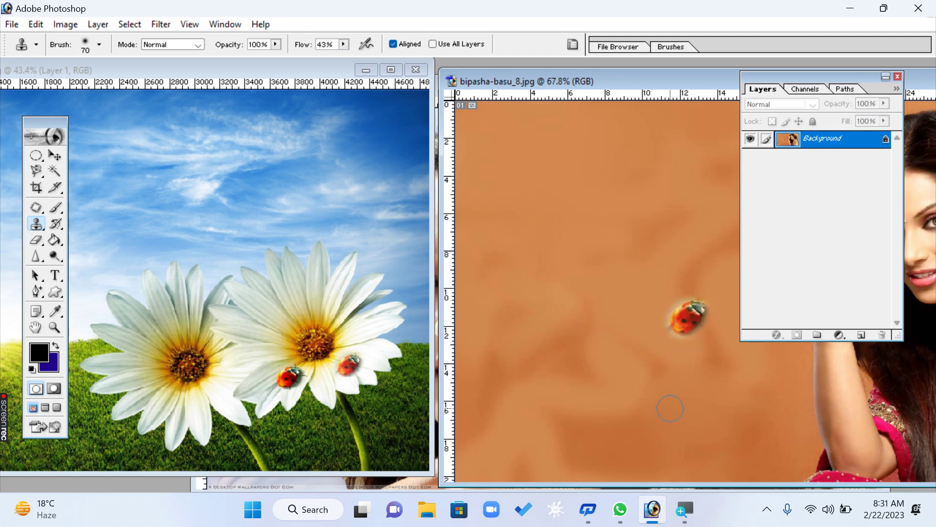
{"action": "key", "text": "ctrl+z"}
- Make the flower image's Background layer active, shift the bipasha-basu_8.jpg window toward the flowers and add a new layer to that image
{"action": "left_click", "coordinate": [246, 209]}
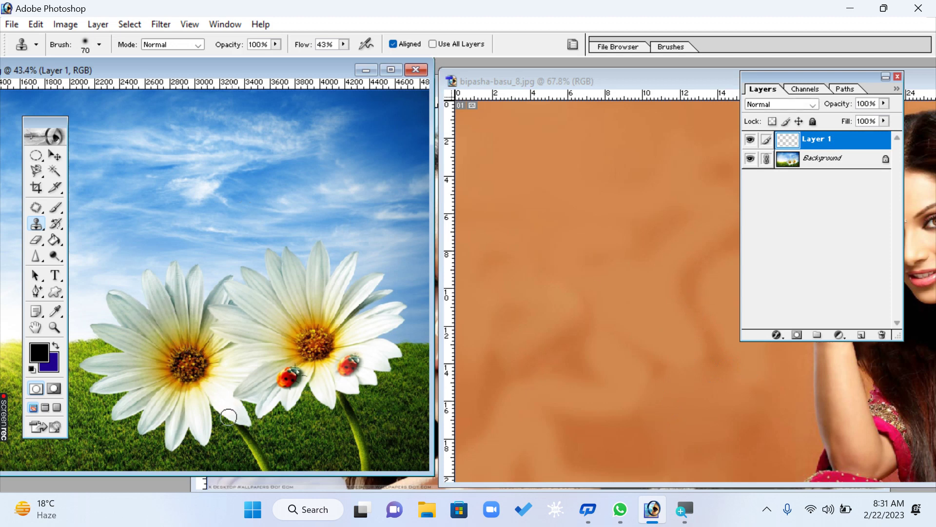
{"action": "left_click", "coordinate": [824, 163]}
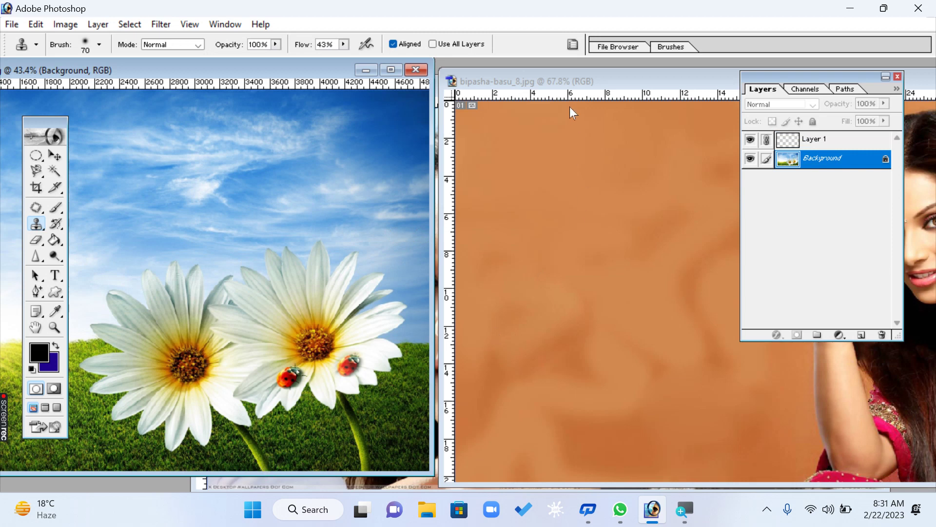
{"action": "left_click_drag", "start_coordinate": [564, 83], "coordinate": [501, 74]}
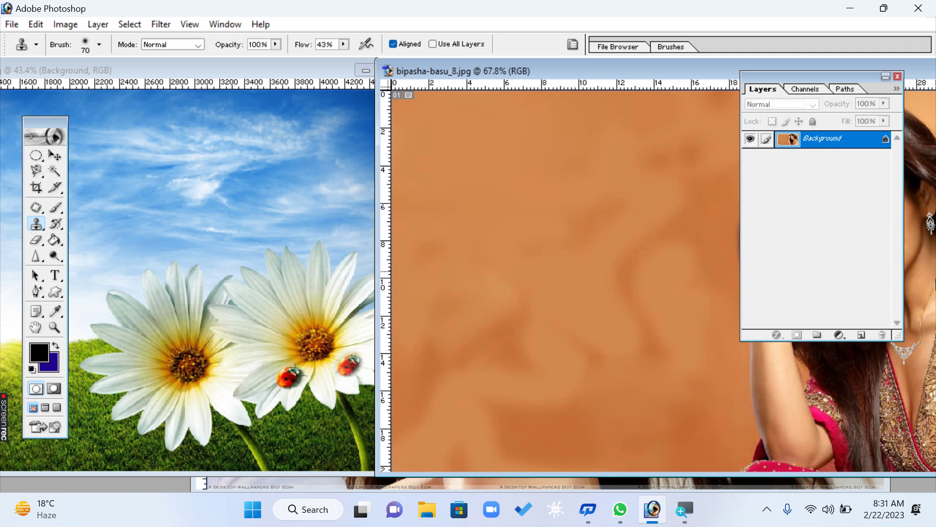
{"action": "left_click", "coordinate": [862, 334]}
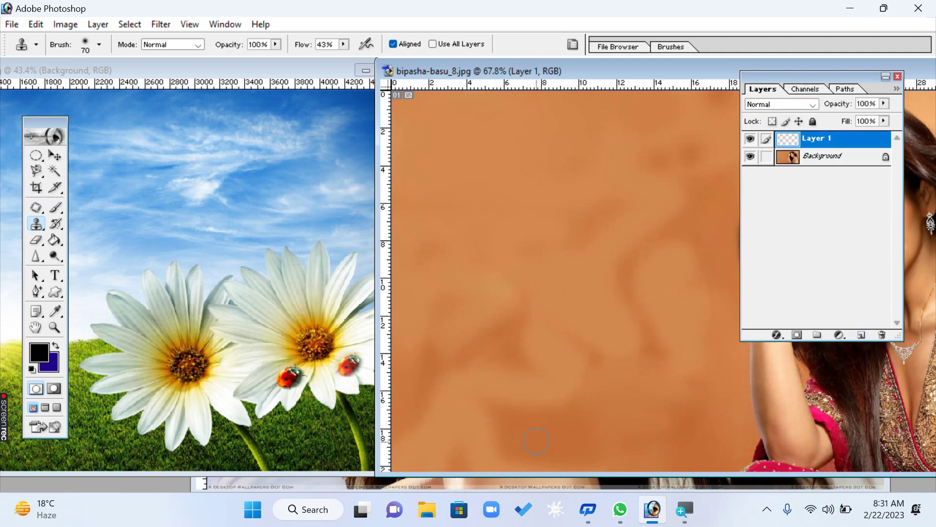
- Clone both daisies with their stems, grass and the ladybug onto Layer 1 of bipasha-basu_8.jpg, covering its orange backdrop
{"action": "left_click", "coordinate": [542, 462]}
{"action": "mouse_move", "coordinate": [543, 463]}
{"action": "left_mouse_down"}
{"action": "mouse_move", "coordinate": [461, 368]}
{"action": "mouse_move", "coordinate": [450, 420]}
{"action": "mouse_move", "coordinate": [418, 409]}
{"action": "mouse_move", "coordinate": [411, 432]}
{"action": "mouse_move", "coordinate": [392, 436]}
{"action": "mouse_move", "coordinate": [379, 418]}
{"action": "left_mouse_up"}
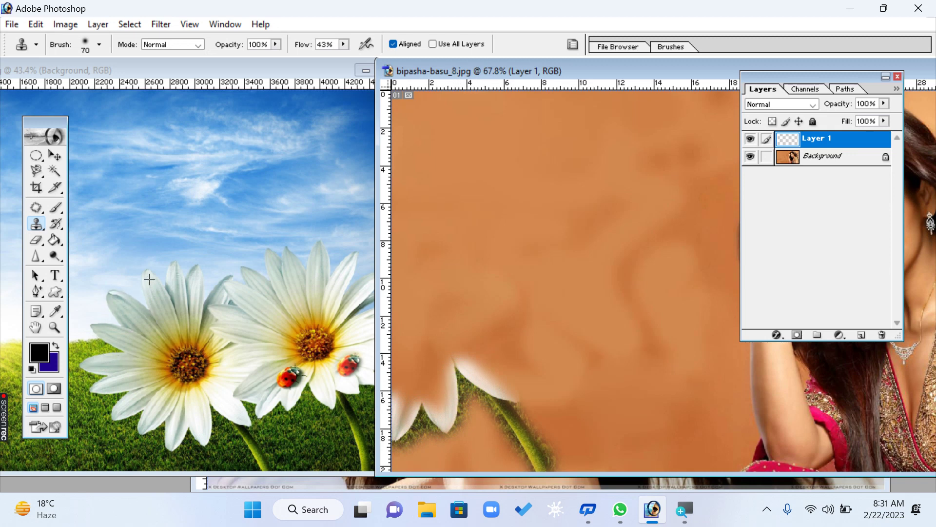
{"action": "mouse_move", "coordinate": [390, 181]}
{"action": "left_mouse_down"}
{"action": "mouse_move", "coordinate": [435, 172]}
{"action": "mouse_move", "coordinate": [441, 194]}
{"action": "mouse_move", "coordinate": [497, 191]}
{"action": "mouse_move", "coordinate": [541, 139]}
{"action": "mouse_move", "coordinate": [577, 153]}
{"action": "mouse_move", "coordinate": [645, 144]}
{"action": "mouse_move", "coordinate": [684, 176]}
{"action": "mouse_move", "coordinate": [711, 256]}
{"action": "mouse_move", "coordinate": [672, 386]}
{"action": "mouse_move", "coordinate": [693, 456]}
{"action": "mouse_move", "coordinate": [671, 387]}
{"action": "mouse_move", "coordinate": [629, 359]}
{"action": "mouse_move", "coordinate": [493, 351]}
{"action": "mouse_move", "coordinate": [491, 205]}
{"action": "mouse_move", "coordinate": [600, 176]}
{"action": "mouse_move", "coordinate": [521, 253]}
{"action": "left_mouse_up"}
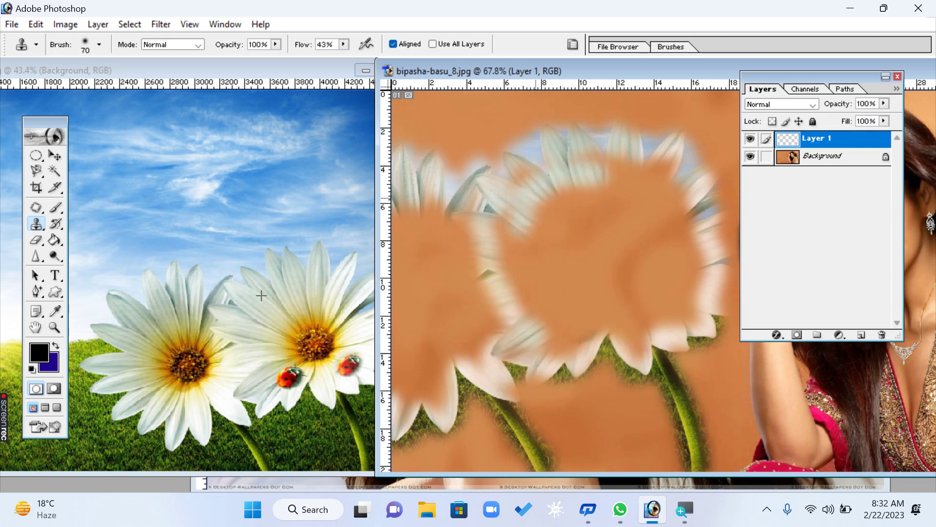
{"action": "mouse_move", "coordinate": [536, 197]}
{"action": "left_mouse_down"}
{"action": "mouse_move", "coordinate": [620, 167]}
{"action": "mouse_move", "coordinate": [496, 197]}
{"action": "mouse_move", "coordinate": [660, 180]}
{"action": "mouse_move", "coordinate": [688, 194]}
{"action": "mouse_move", "coordinate": [592, 180]}
{"action": "mouse_move", "coordinate": [638, 226]}
{"action": "mouse_move", "coordinate": [499, 203]}
{"action": "mouse_move", "coordinate": [538, 330]}
{"action": "mouse_move", "coordinate": [566, 341]}
{"action": "mouse_move", "coordinate": [549, 323]}
{"action": "mouse_move", "coordinate": [541, 267]}
{"action": "mouse_move", "coordinate": [548, 274]}
{"action": "mouse_move", "coordinate": [573, 202]}
{"action": "mouse_move", "coordinate": [560, 215]}
{"action": "mouse_move", "coordinate": [629, 266]}
{"action": "mouse_move", "coordinate": [585, 305]}
{"action": "mouse_move", "coordinate": [650, 338]}
{"action": "mouse_move", "coordinate": [656, 271]}
{"action": "mouse_move", "coordinate": [642, 299]}
{"action": "mouse_move", "coordinate": [583, 233]}
{"action": "mouse_move", "coordinate": [654, 204]}
{"action": "mouse_move", "coordinate": [680, 261]}
{"action": "mouse_move", "coordinate": [673, 213]}
{"action": "mouse_move", "coordinate": [675, 320]}
{"action": "mouse_move", "coordinate": [551, 353]}
{"action": "mouse_move", "coordinate": [471, 259]}
{"action": "mouse_move", "coordinate": [475, 329]}
{"action": "mouse_move", "coordinate": [446, 307]}
{"action": "mouse_move", "coordinate": [412, 205]}
{"action": "mouse_move", "coordinate": [398, 195]}
{"action": "mouse_move", "coordinate": [402, 312]}
{"action": "mouse_move", "coordinate": [423, 333]}
{"action": "mouse_move", "coordinate": [424, 391]}
{"action": "mouse_move", "coordinate": [512, 320]}
{"action": "mouse_move", "coordinate": [463, 313]}
{"action": "mouse_move", "coordinate": [445, 286]}
{"action": "mouse_move", "coordinate": [457, 196]}
{"action": "mouse_move", "coordinate": [597, 143]}
{"action": "mouse_move", "coordinate": [577, 126]}
{"action": "mouse_move", "coordinate": [685, 220]}
{"action": "mouse_move", "coordinate": [688, 161]}
{"action": "mouse_move", "coordinate": [721, 157]}
{"action": "mouse_move", "coordinate": [717, 245]}
{"action": "mouse_move", "coordinate": [733, 224]}
{"action": "mouse_move", "coordinate": [727, 312]}
{"action": "mouse_move", "coordinate": [633, 363]}
{"action": "mouse_move", "coordinate": [524, 353]}
{"action": "mouse_move", "coordinate": [603, 369]}
{"action": "mouse_move", "coordinate": [493, 396]}
{"action": "mouse_move", "coordinate": [453, 429]}
{"action": "mouse_move", "coordinate": [458, 293]}
{"action": "mouse_move", "coordinate": [499, 173]}
{"action": "mouse_move", "coordinate": [575, 319]}
{"action": "mouse_move", "coordinate": [617, 281]}
{"action": "mouse_move", "coordinate": [639, 128]}
{"action": "mouse_move", "coordinate": [556, 136]}
{"action": "mouse_move", "coordinate": [648, 154]}
{"action": "mouse_move", "coordinate": [671, 136]}
{"action": "mouse_move", "coordinate": [679, 140]}
{"action": "mouse_move", "coordinate": [669, 161]}
{"action": "left_mouse_up"}
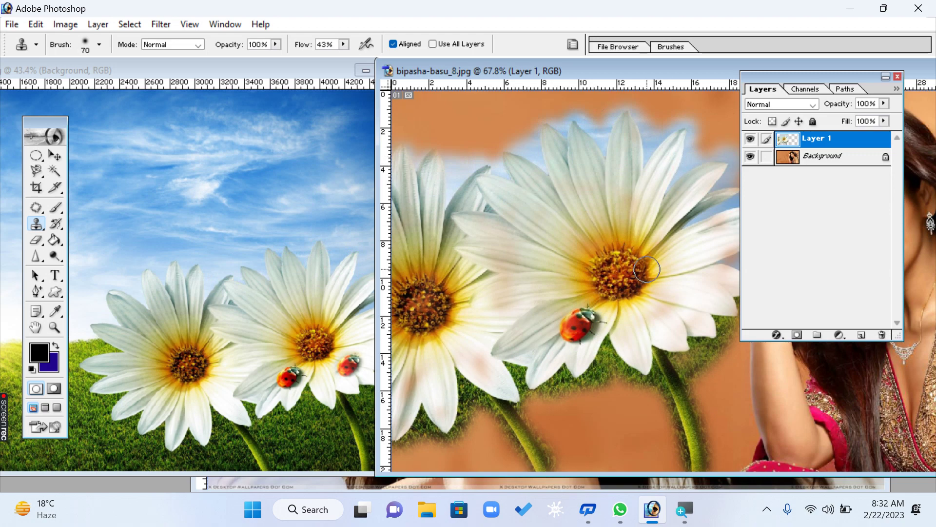
- Switch to the Move tool, reposition the bipasha-basu_8.jpg window to show the woman, and lower Layer 1's opacity to 39%
{"action": "left_click", "coordinate": [56, 153]}
{"action": "left_click_drag", "start_coordinate": [54, 121], "coordinate": [44, 119]}
{"action": "left_click_drag", "start_coordinate": [502, 76], "coordinate": [268, 65]}
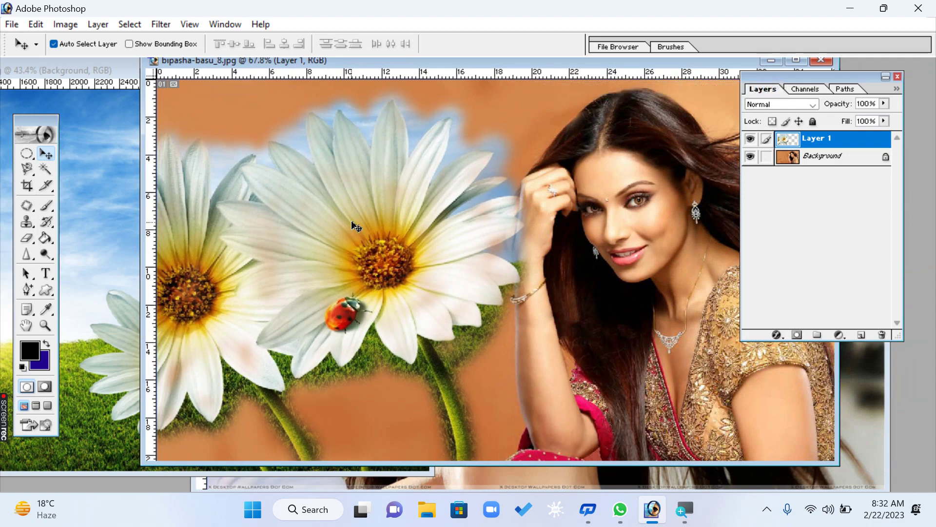
{"action": "left_click", "coordinate": [884, 103]}
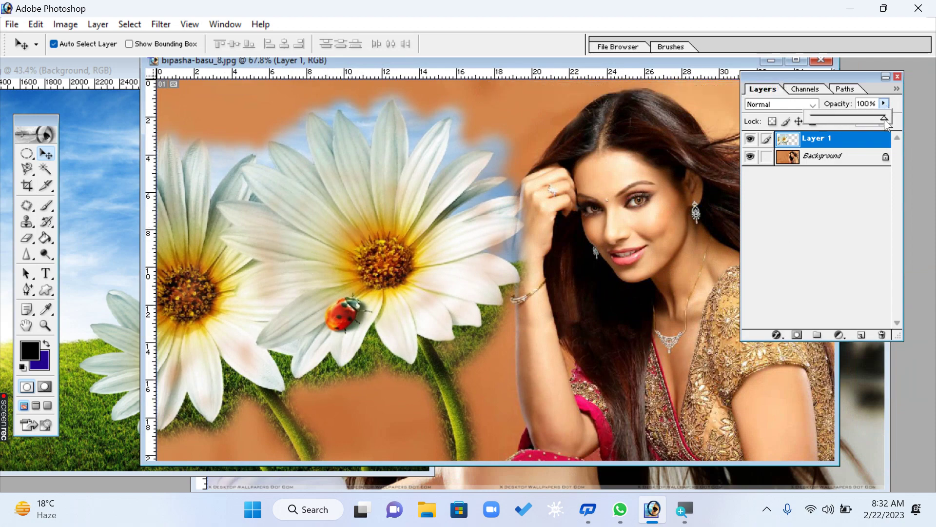
{"action": "left_click_drag", "start_coordinate": [885, 119], "coordinate": [839, 118]}
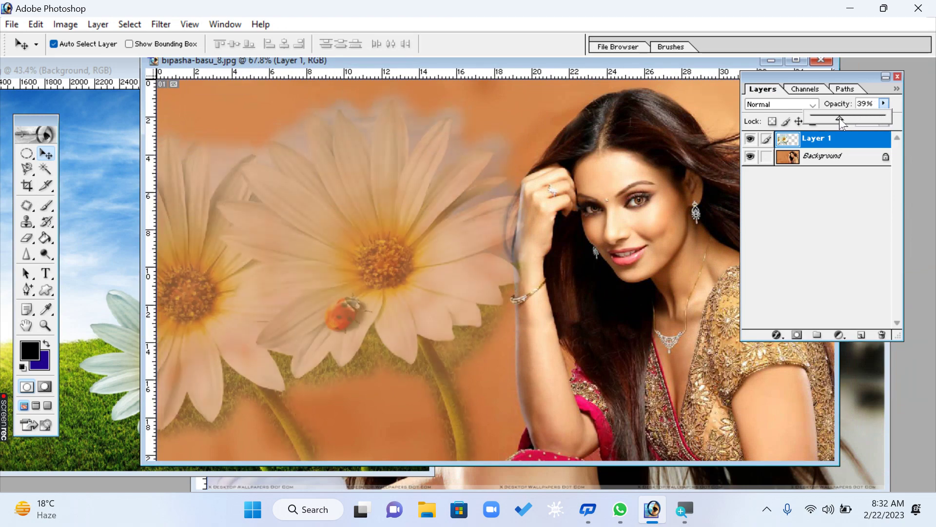
- Try to move the cloned flowers toward the woman with Auto Select Layer on
{"action": "left_click", "coordinate": [45, 154]}
{"action": "left_click_drag", "start_coordinate": [341, 259], "coordinate": [589, 286]}
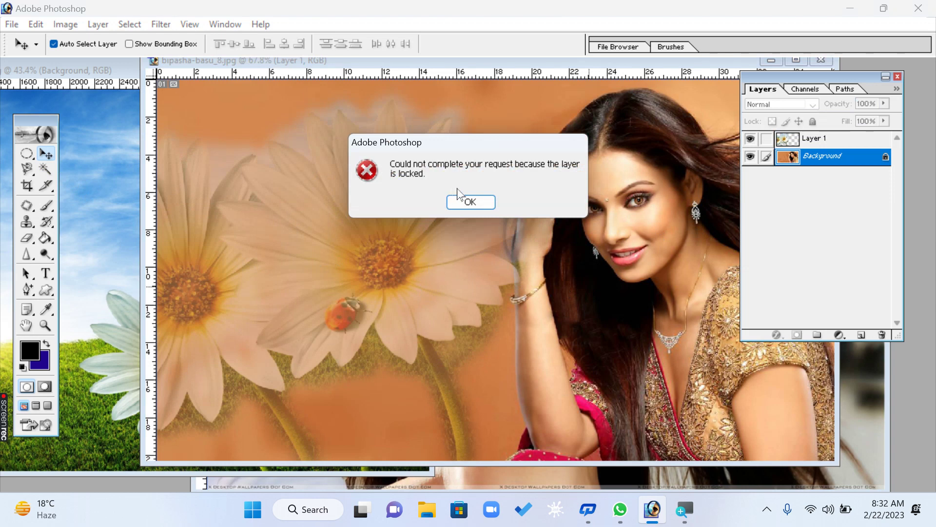
{"action": "left_click", "coordinate": [469, 202]}
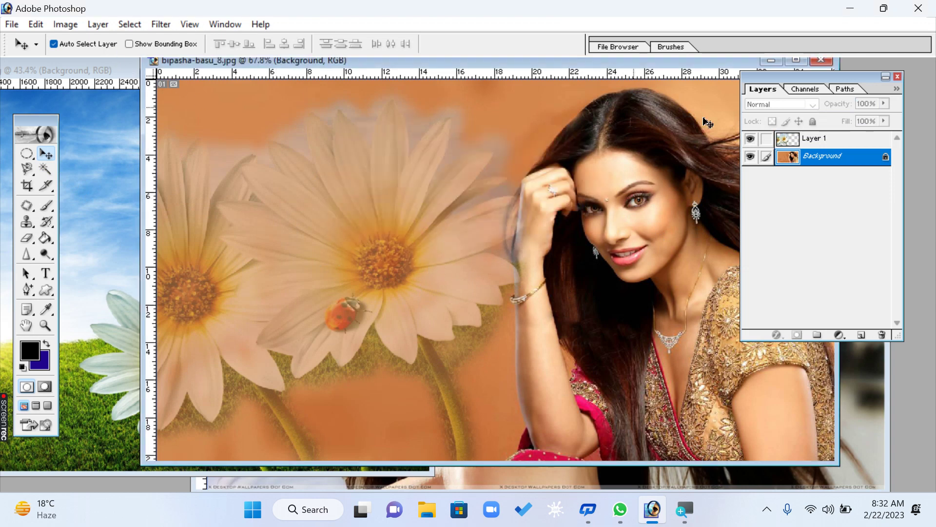
- Select Layer 1, turn off Auto Select Layer and move the cloned flowers over the woman
{"action": "left_click", "coordinate": [821, 144]}
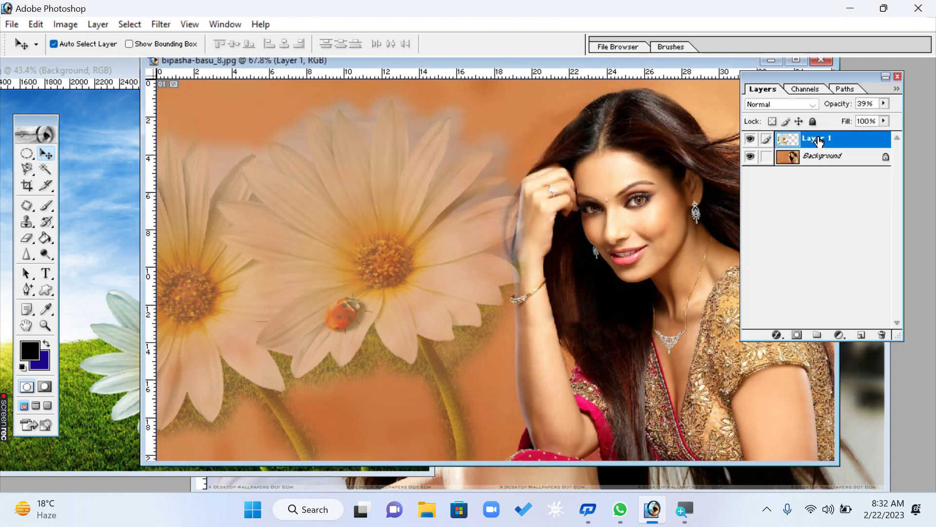
{"action": "left_click", "coordinate": [86, 44]}
{"action": "left_click_drag", "start_coordinate": [257, 242], "coordinate": [525, 203]}
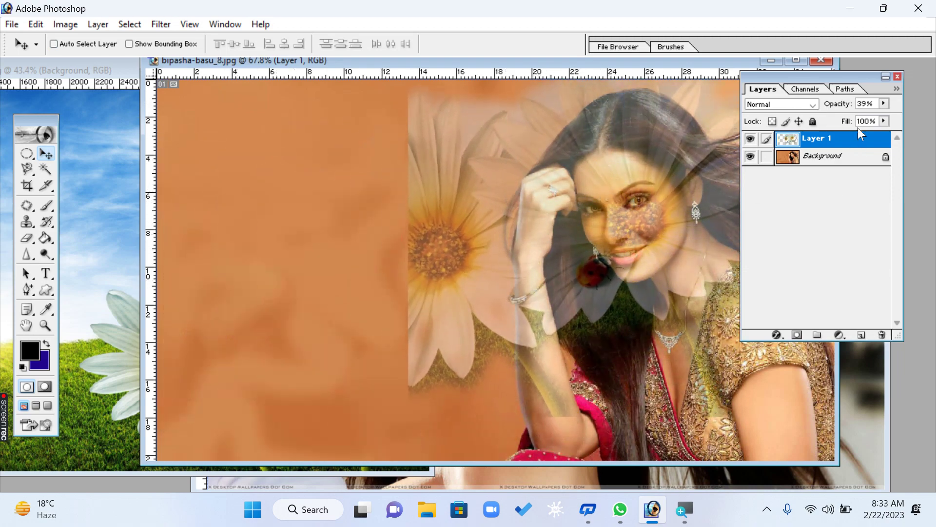
- Raise Layer 1's opacity to 100% and shift the cloned flowers slightly down over the woman's face
{"action": "left_click", "coordinate": [884, 104]}
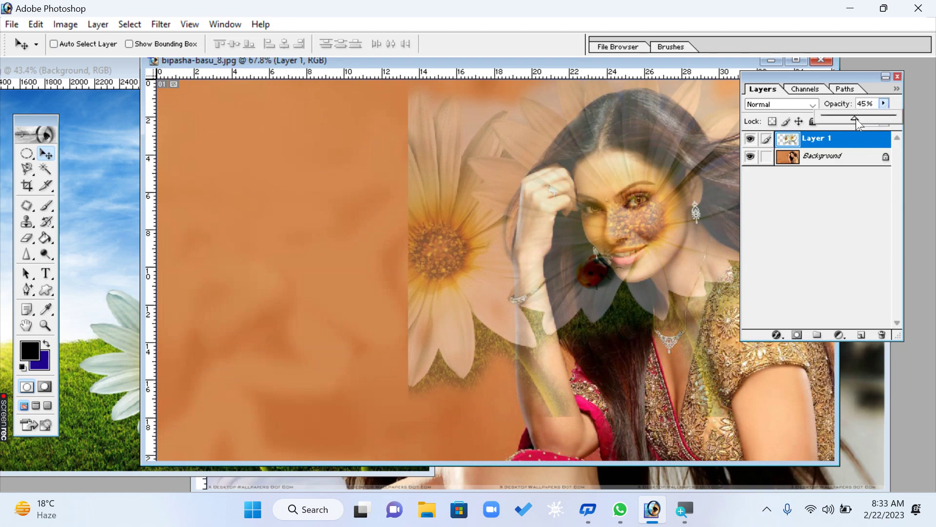
{"action": "left_click_drag", "start_coordinate": [859, 124], "coordinate": [900, 125]}
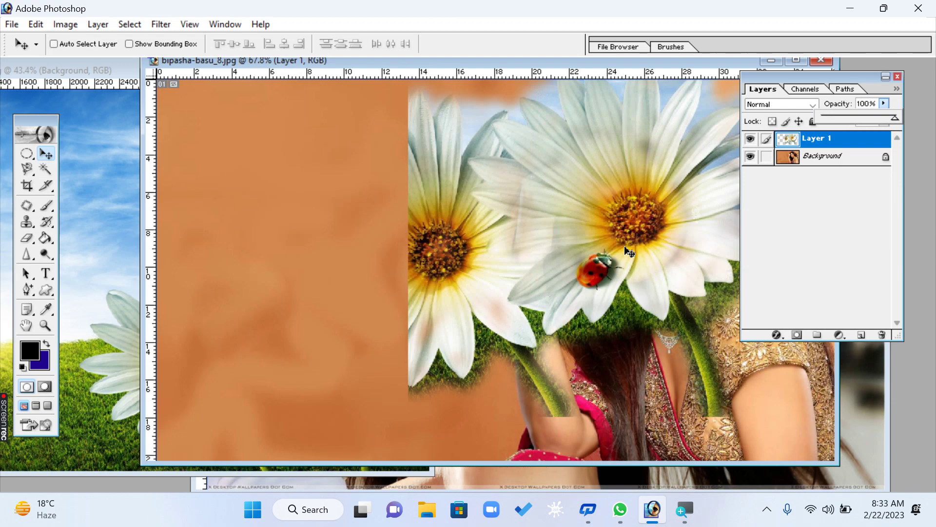
{"action": "left_click_drag", "start_coordinate": [654, 163], "coordinate": [661, 190]}
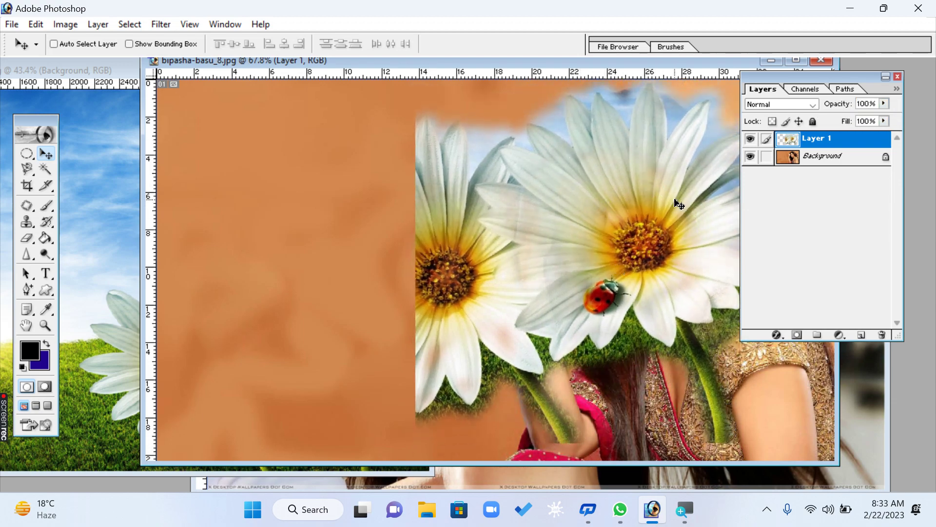
- Set Layer 1's opacity to 85%
{"action": "left_click", "coordinate": [883, 104]}
{"action": "left_click_drag", "start_coordinate": [884, 117], "coordinate": [873, 118]}
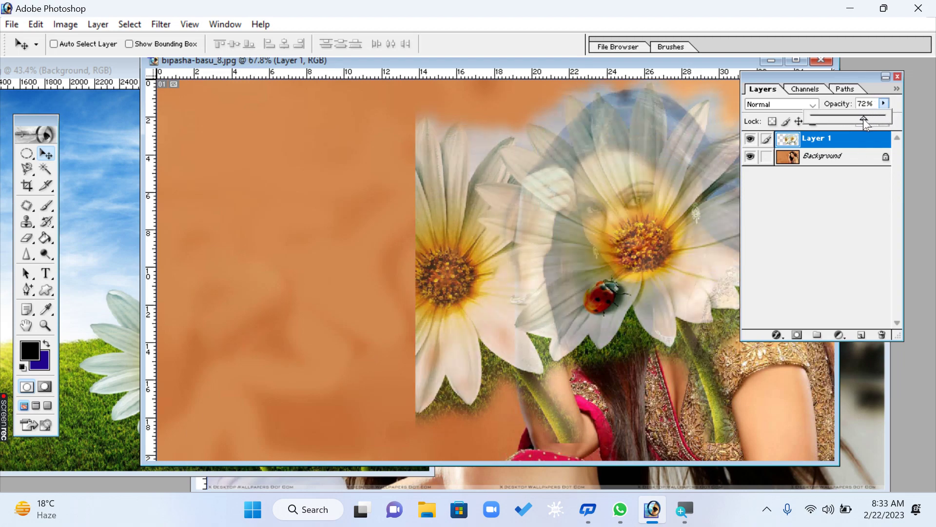
{"action": "left_click_drag", "start_coordinate": [865, 122], "coordinate": [872, 119]}
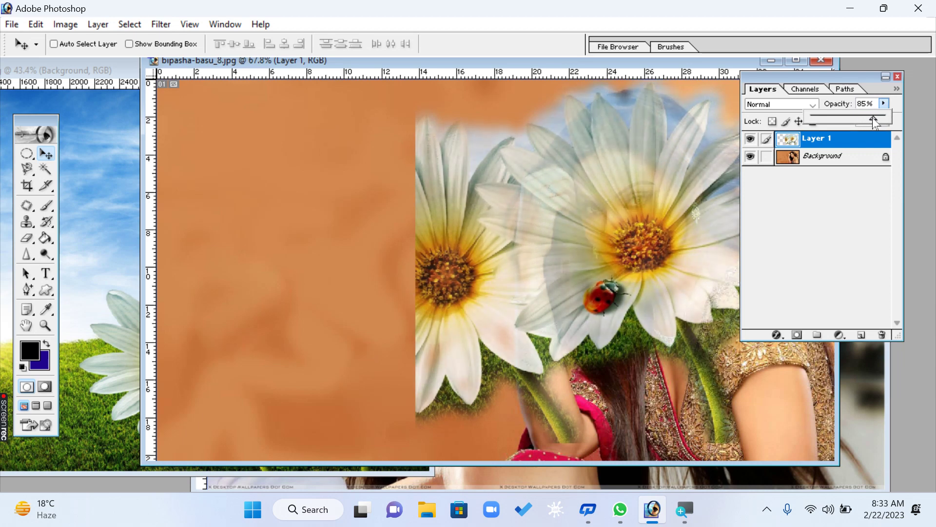
- Try Layer 1's blending modes from Luminosity back through Color, Hue, Exclusion, Pin Light and Soft Light, and settle on Overlay
{"action": "left_click", "coordinate": [812, 104]}
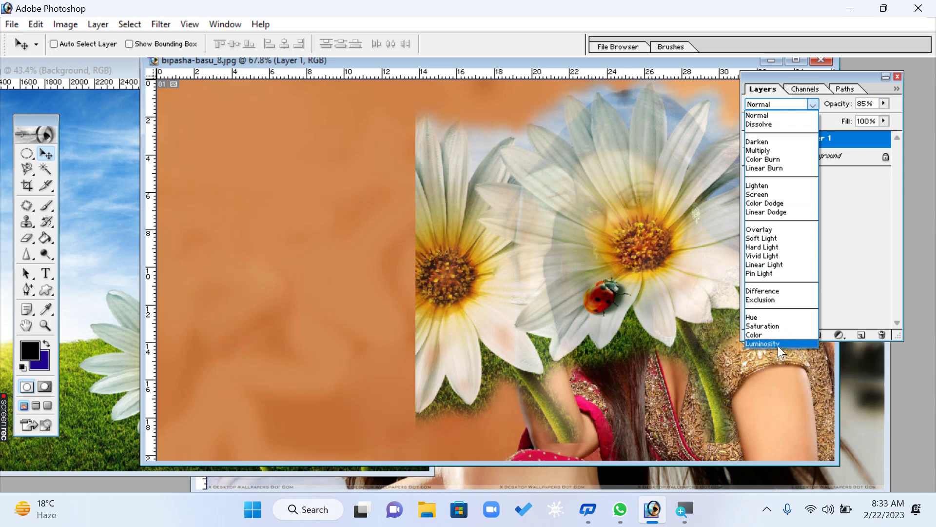
{"action": "left_click", "coordinate": [763, 344]}
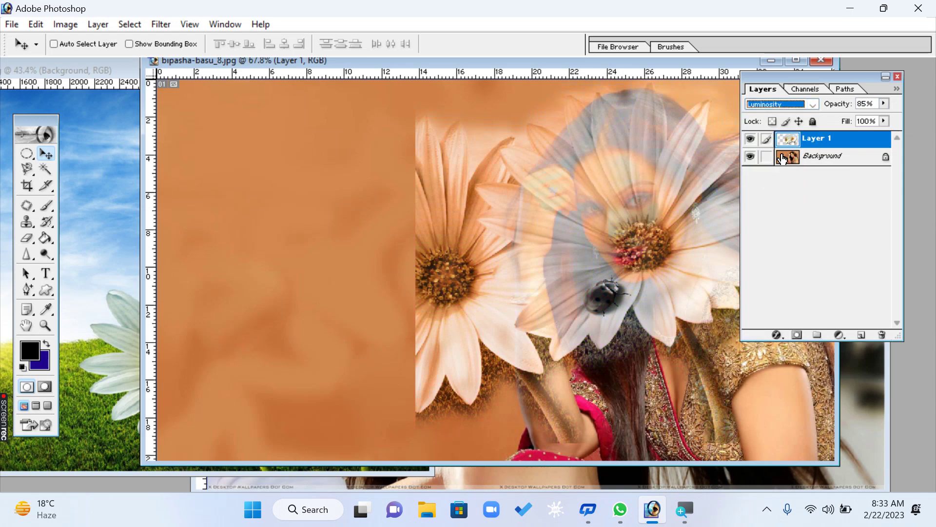
{"action": "key", "text": "Up"}
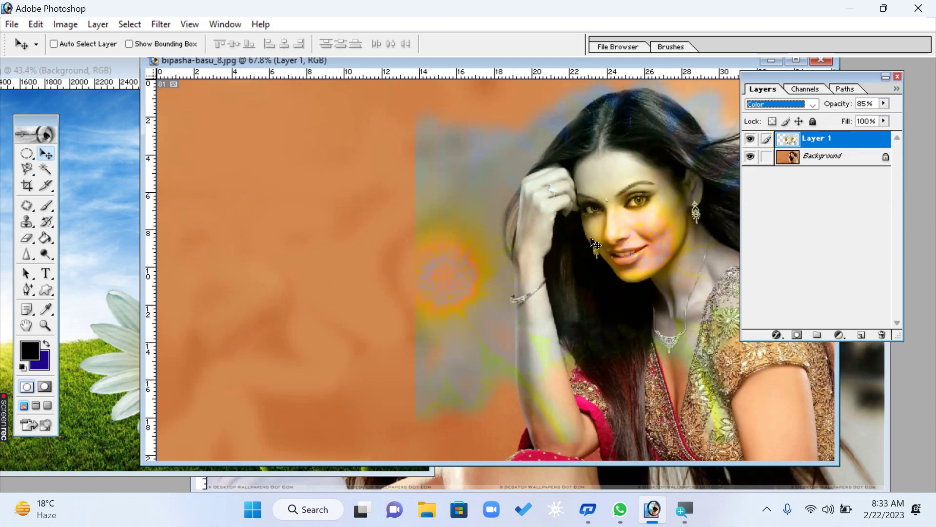
{"action": "key", "text": "Up"}
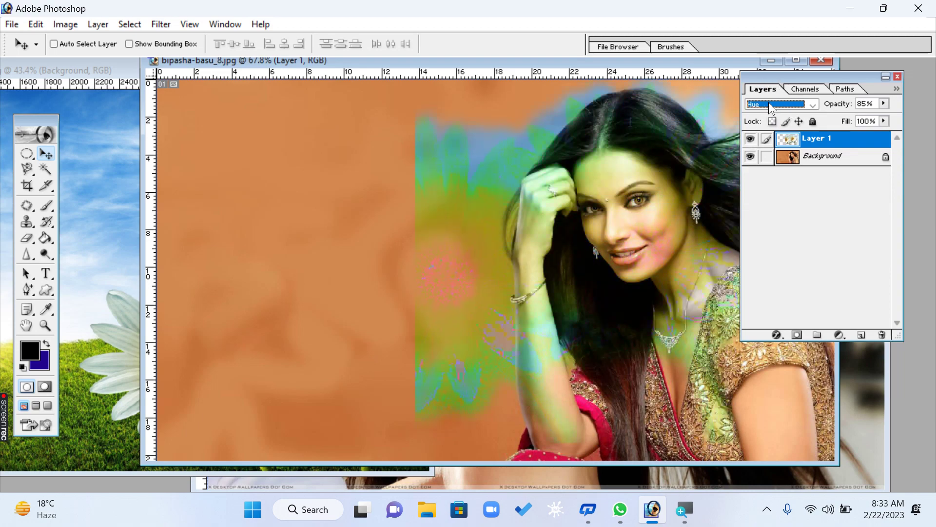
{"action": "key", "text": "Up"}
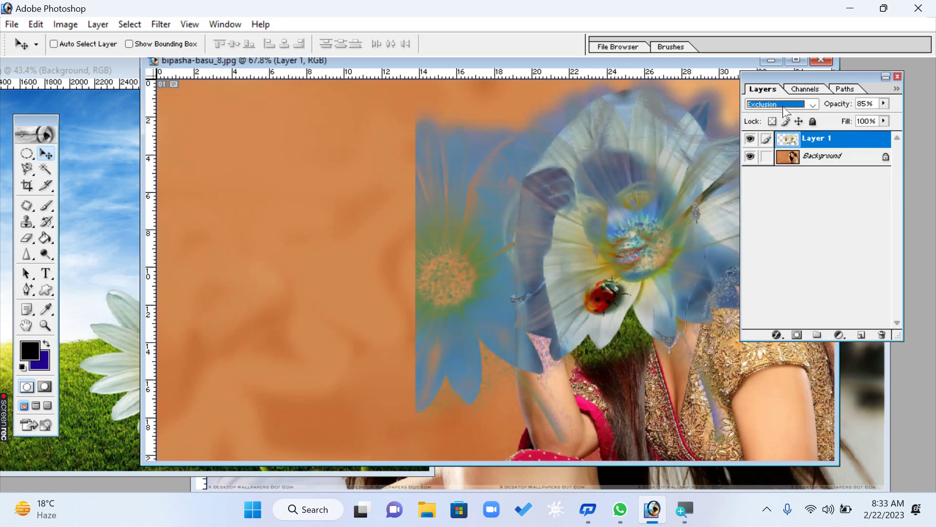
{"action": "key", "text": "Up"}
{"action": "key", "text": "Up"}
{"action": "key", "text": "Up"}
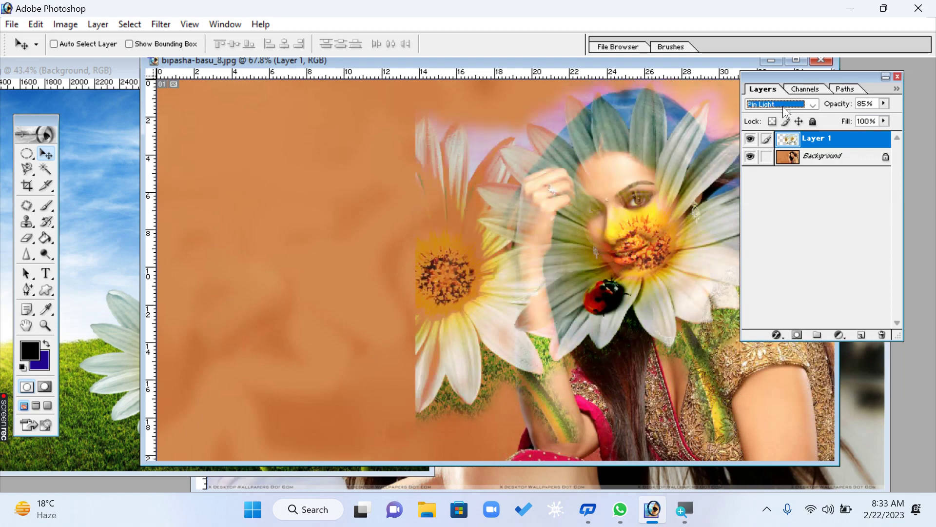
{"action": "key", "text": "Up"}
{"action": "key", "text": "Up"}
{"action": "key", "text": "Up"}
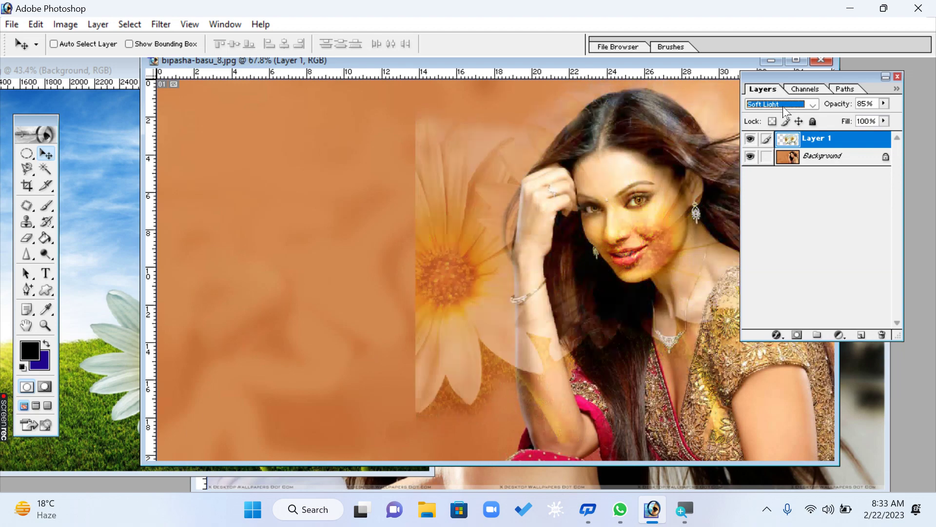
{"action": "key", "text": "Down"}
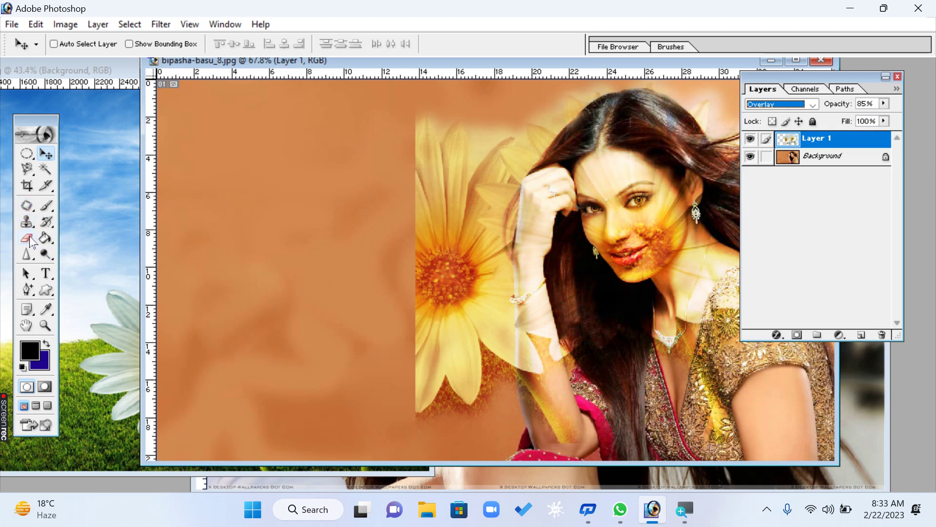
- Paint with the History Brush over the cloned flower beside the woman and the surrounding background on Layer 1
{"action": "left_click", "coordinate": [47, 222]}
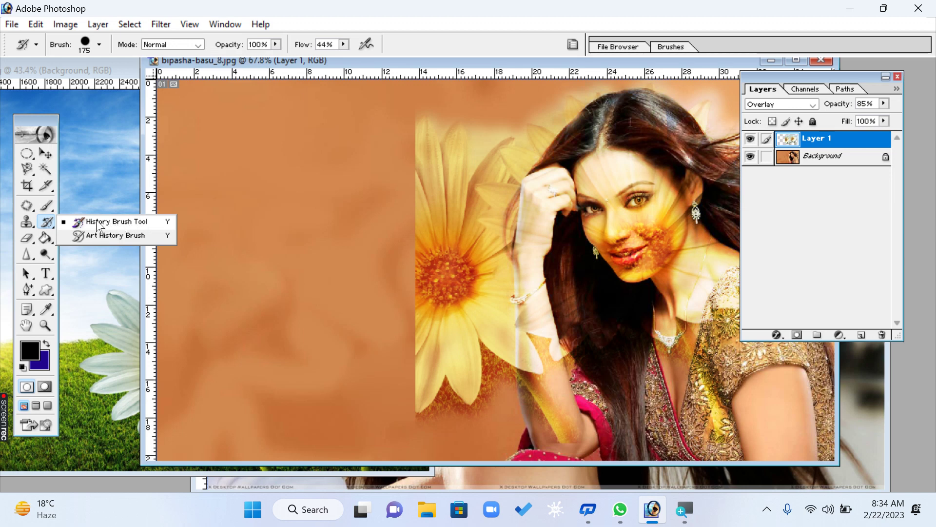
{"action": "left_click", "coordinate": [124, 220]}
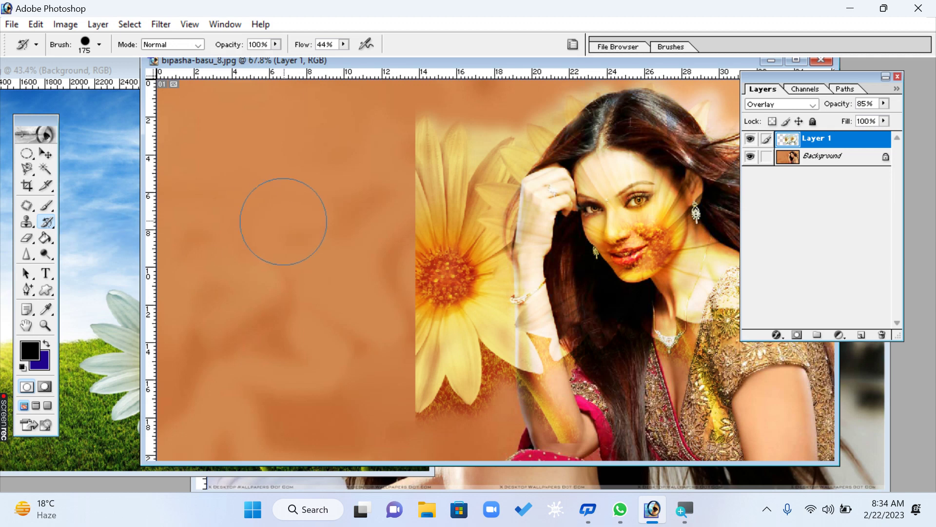
{"action": "mouse_move", "coordinate": [385, 171]}
{"action": "left_mouse_down"}
{"action": "mouse_move", "coordinate": [419, 128]}
{"action": "mouse_move", "coordinate": [446, 130]}
{"action": "mouse_move", "coordinate": [474, 366]}
{"action": "mouse_move", "coordinate": [434, 261]}
{"action": "left_mouse_up"}
{"action": "mouse_move", "coordinate": [428, 328]}
{"action": "left_mouse_down"}
{"action": "mouse_move", "coordinate": [399, 405]}
{"action": "mouse_move", "coordinate": [357, 335]}
{"action": "mouse_move", "coordinate": [305, 292]}
{"action": "mouse_move", "coordinate": [273, 373]}
{"action": "mouse_move", "coordinate": [224, 258]}
{"action": "mouse_move", "coordinate": [205, 414]}
{"action": "mouse_move", "coordinate": [210, 104]}
{"action": "mouse_move", "coordinate": [227, 88]}
{"action": "mouse_move", "coordinate": [449, 94]}
{"action": "mouse_move", "coordinate": [487, 385]}
{"action": "mouse_move", "coordinate": [537, 425]}
{"action": "left_mouse_up"}
{"action": "mouse_move", "coordinate": [429, 273]}
{"action": "left_mouse_down"}
{"action": "mouse_move", "coordinate": [455, 163]}
{"action": "mouse_move", "coordinate": [501, 84]}
{"action": "mouse_move", "coordinate": [472, 335]}
{"action": "mouse_move", "coordinate": [551, 419]}
{"action": "mouse_move", "coordinate": [590, 429]}
{"action": "mouse_move", "coordinate": [449, 386]}
{"action": "mouse_move", "coordinate": [489, 101]}
{"action": "mouse_move", "coordinate": [493, 156]}
{"action": "mouse_move", "coordinate": [524, 98]}
{"action": "mouse_move", "coordinate": [507, 151]}
{"action": "mouse_move", "coordinate": [549, 91]}
{"action": "mouse_move", "coordinate": [722, 107]}
{"action": "mouse_move", "coordinate": [726, 117]}
{"action": "mouse_move", "coordinate": [734, 100]}
{"action": "mouse_move", "coordinate": [740, 135]}
{"action": "left_mouse_up"}
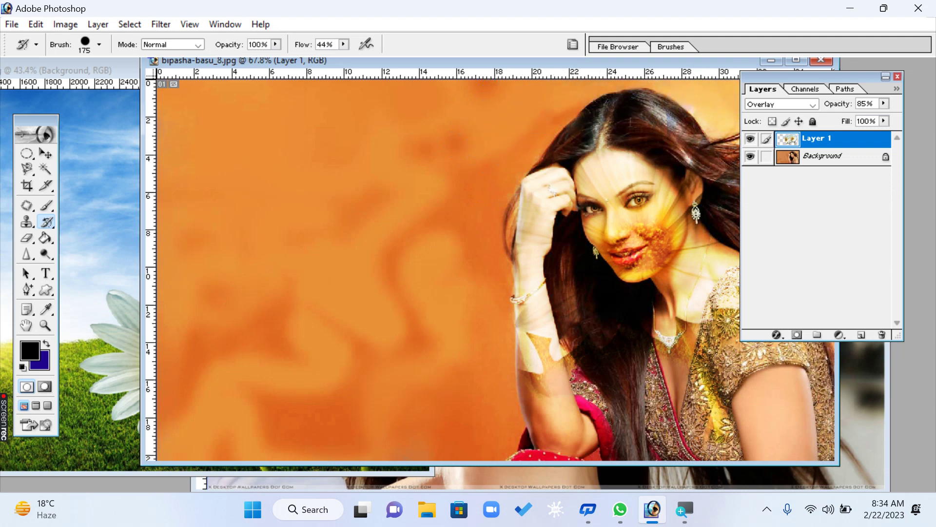
{"action": "left_click_drag", "start_coordinate": [802, 411], "coordinate": [783, 441]}
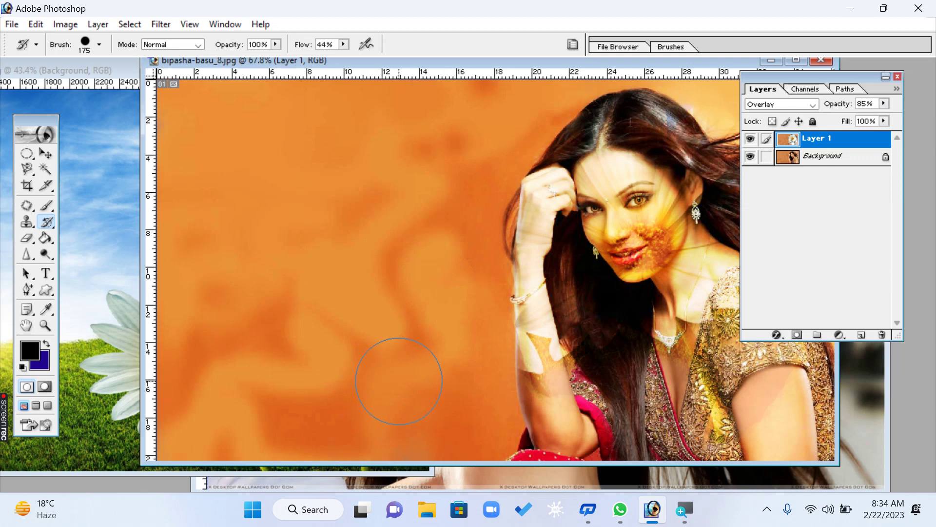
- Switch to the Pattern Stamp tool and choose the first dark grey stone pattern
{"action": "left_click", "coordinate": [26, 224]}
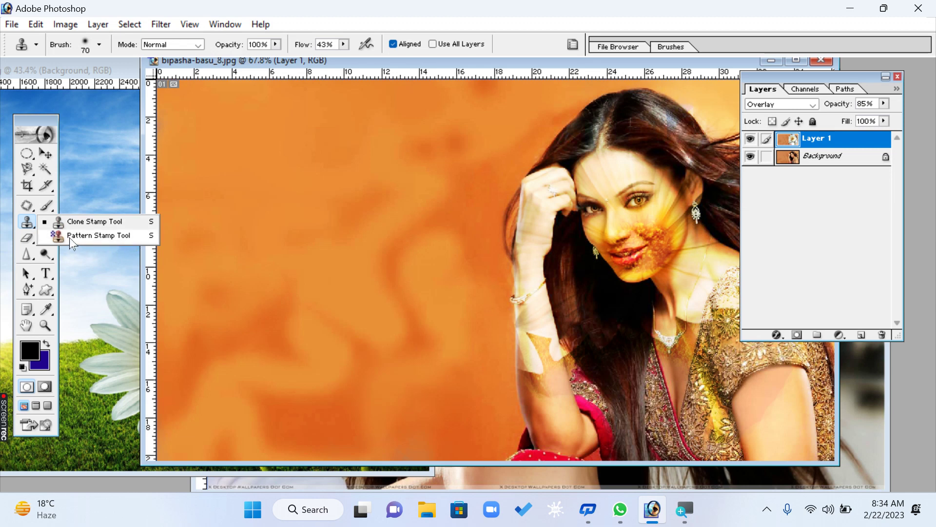
{"action": "left_click", "coordinate": [97, 235]}
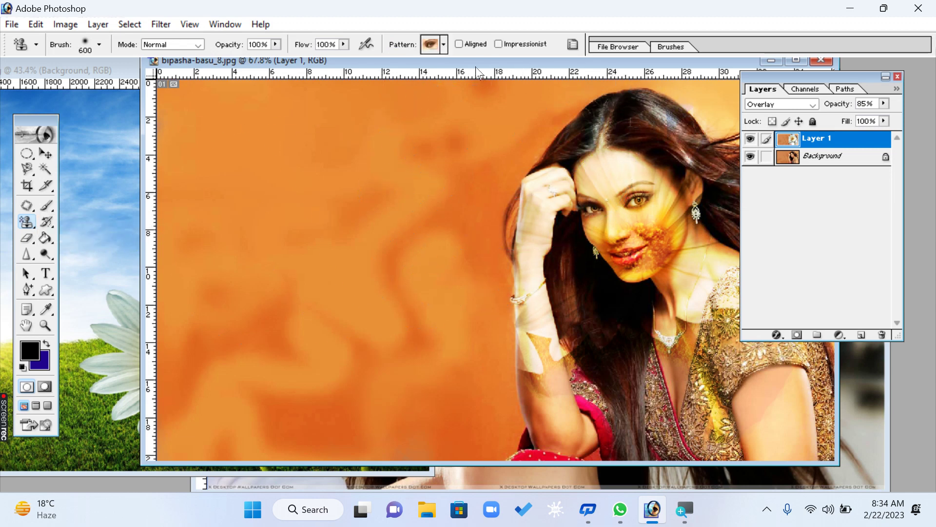
{"action": "left_click", "coordinate": [444, 45]}
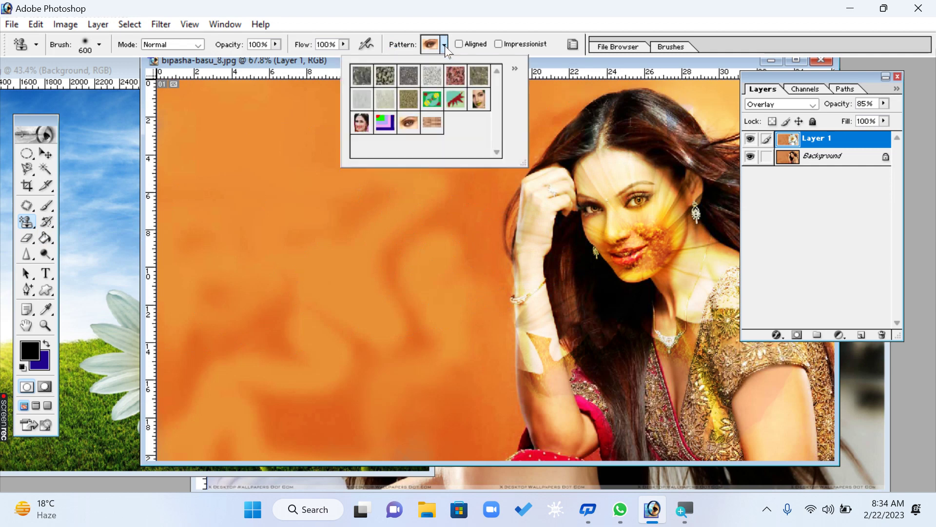
{"action": "left_click", "coordinate": [363, 76]}
{"action": "left_click", "coordinate": [316, 68]}
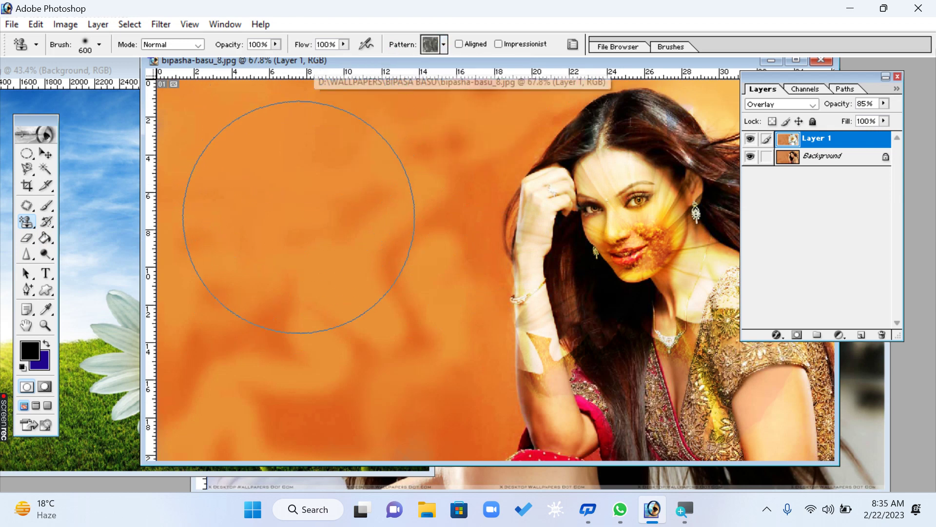
- Reduce the Pattern Stamp brush size to 175 and paint the stone pattern over the orange background beside the woman
{"action": "key", "text": "bracketleft"}
{"action": "key", "text": "bracketleft"}
{"action": "key", "text": "bracketleft"}
{"action": "key", "text": "bracketleft"}
{"action": "key", "text": "bracketleft"}
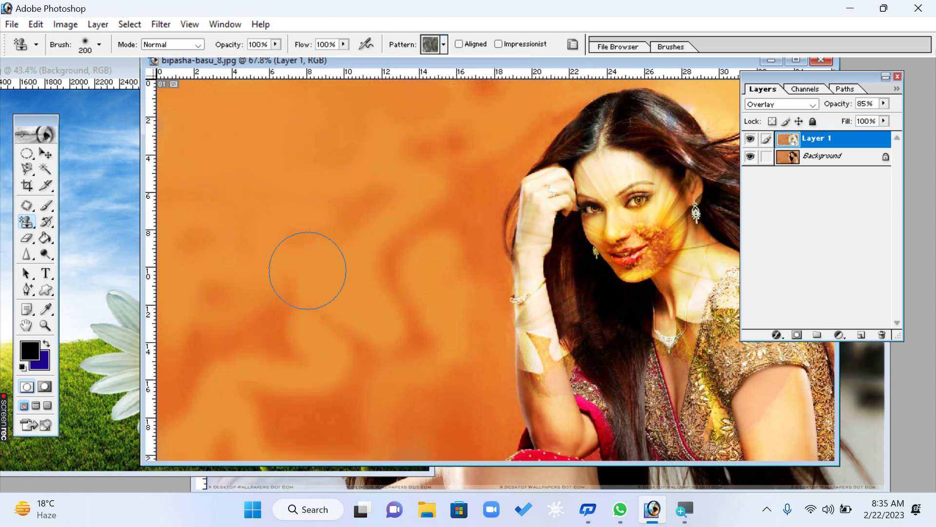
{"action": "key", "text": "bracketleft"}
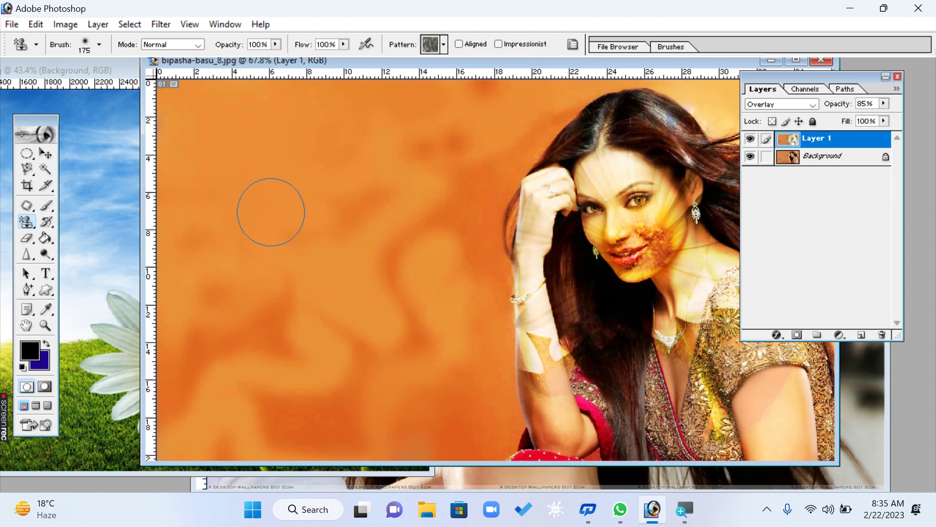
{"action": "mouse_move", "coordinate": [253, 196]}
{"action": "left_mouse_down"}
{"action": "mouse_move", "coordinate": [335, 188]}
{"action": "mouse_move", "coordinate": [360, 210]}
{"action": "mouse_move", "coordinate": [354, 263]}
{"action": "mouse_move", "coordinate": [299, 251]}
{"action": "mouse_move", "coordinate": [251, 266]}
{"action": "mouse_move", "coordinate": [329, 279]}
{"action": "mouse_move", "coordinate": [323, 331]}
{"action": "mouse_move", "coordinate": [225, 340]}
{"action": "mouse_move", "coordinate": [398, 341]}
{"action": "mouse_move", "coordinate": [384, 397]}
{"action": "mouse_move", "coordinate": [387, 115]}
{"action": "mouse_move", "coordinate": [271, 93]}
{"action": "mouse_move", "coordinate": [193, 98]}
{"action": "mouse_move", "coordinate": [188, 429]}
{"action": "mouse_move", "coordinate": [226, 138]}
{"action": "mouse_move", "coordinate": [288, 438]}
{"action": "mouse_move", "coordinate": [332, 146]}
{"action": "mouse_move", "coordinate": [359, 442]}
{"action": "mouse_move", "coordinate": [429, 161]}
{"action": "mouse_move", "coordinate": [437, 454]}
{"action": "left_mouse_up"}
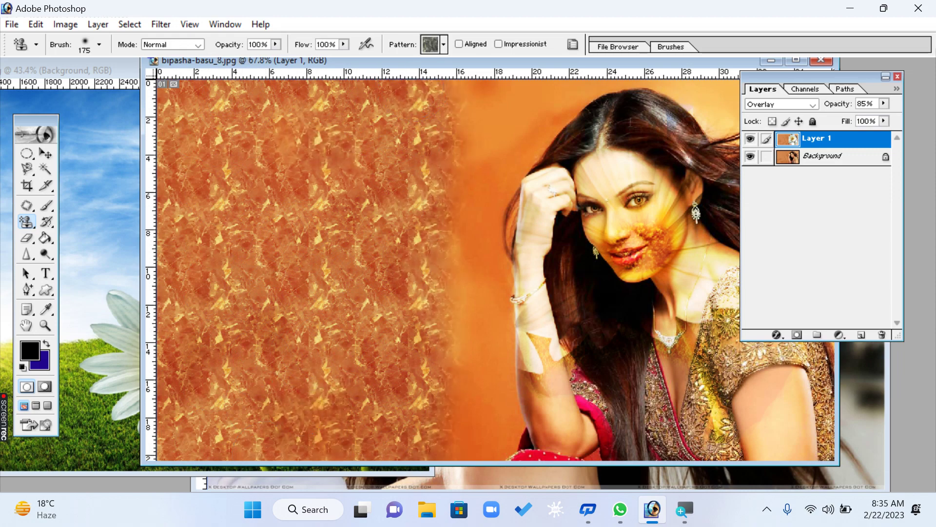
{"action": "left_click_drag", "start_coordinate": [297, 198], "coordinate": [446, 187]}
- Set Layer 1's opacity to 100%, leaving its pattern and blending mode as they are
{"action": "left_click", "coordinate": [884, 102]}
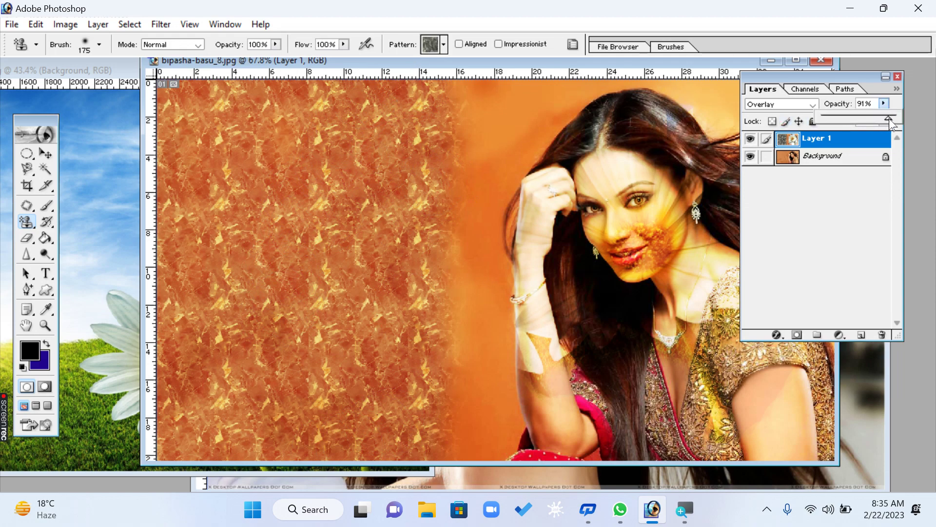
{"action": "left_click_drag", "start_coordinate": [884, 118], "coordinate": [897, 119]}
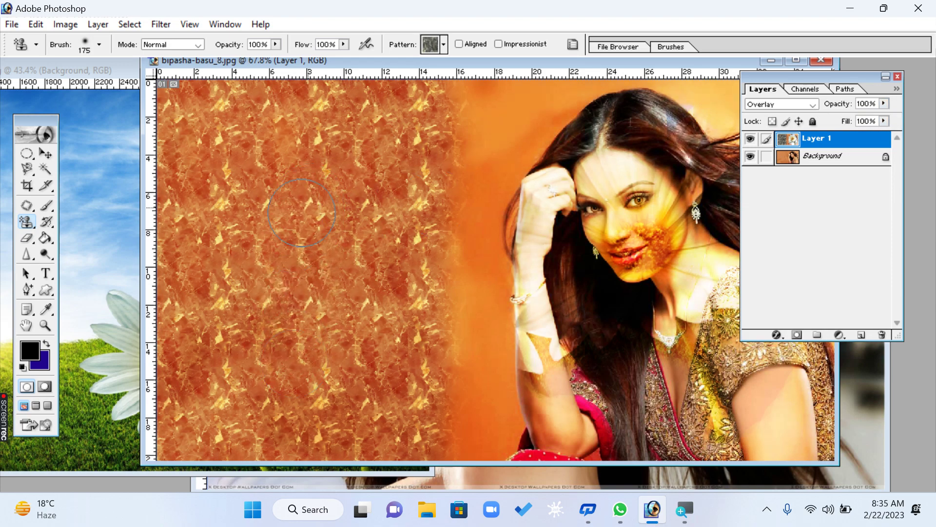
{"action": "left_click", "coordinate": [444, 45]}
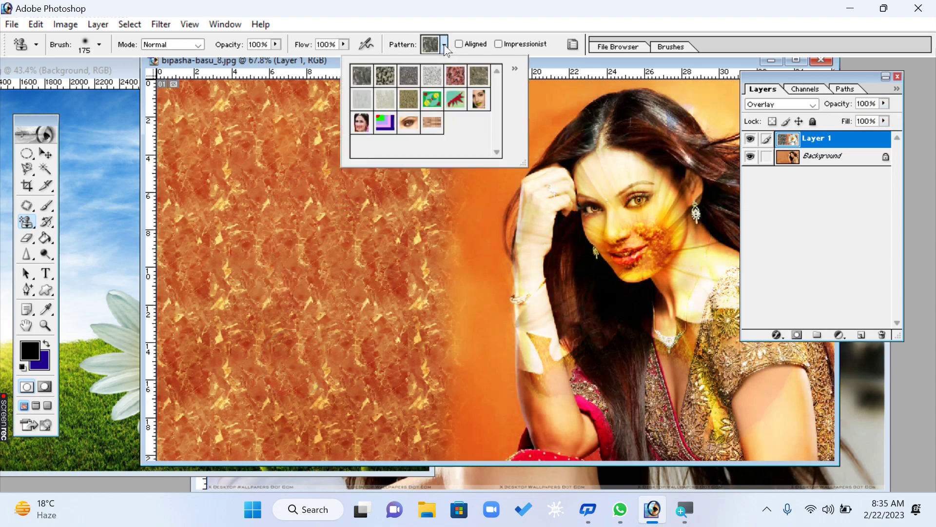
{"action": "left_click", "coordinate": [813, 104]}
{"action": "left_click", "coordinate": [813, 104]}
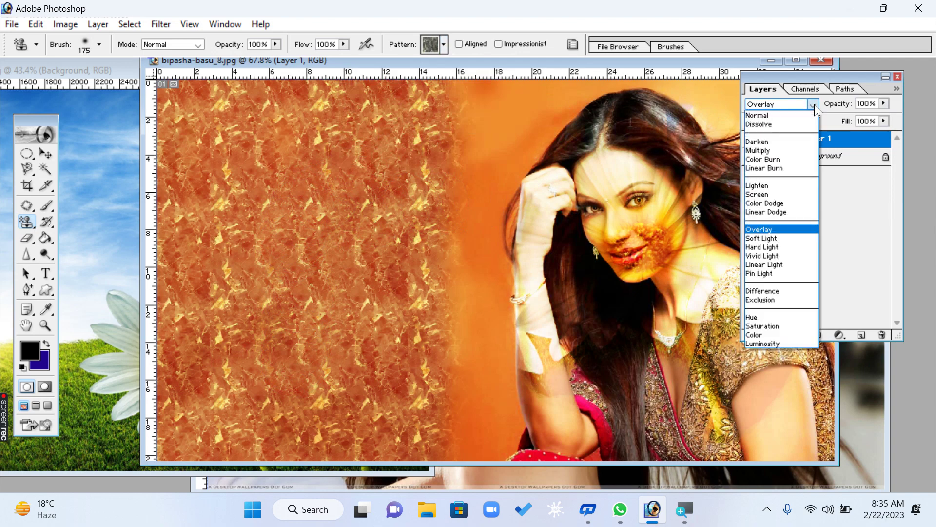
{"action": "left_click", "coordinate": [788, 78]}
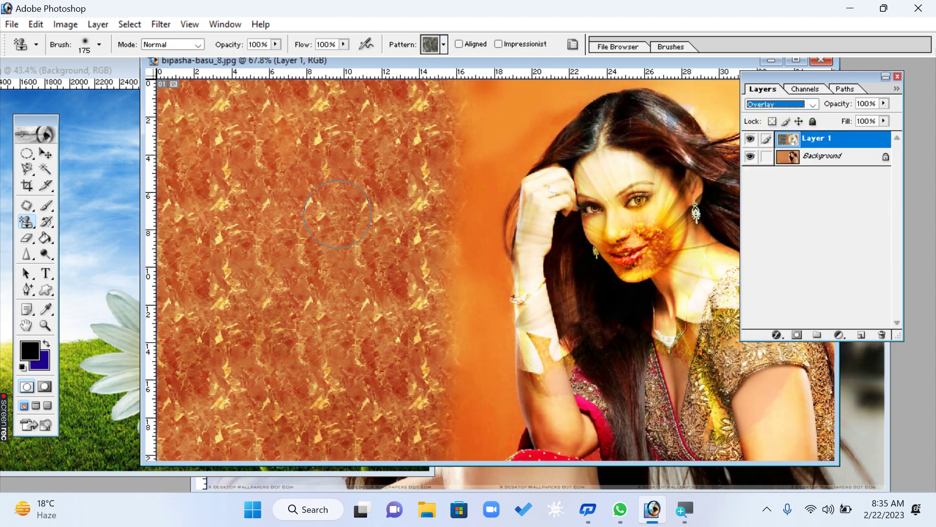
- Brush the stone pattern off the background beside the woman with the History Brush
{"action": "left_click", "coordinate": [48, 220]}
{"action": "left_click", "coordinate": [102, 220]}
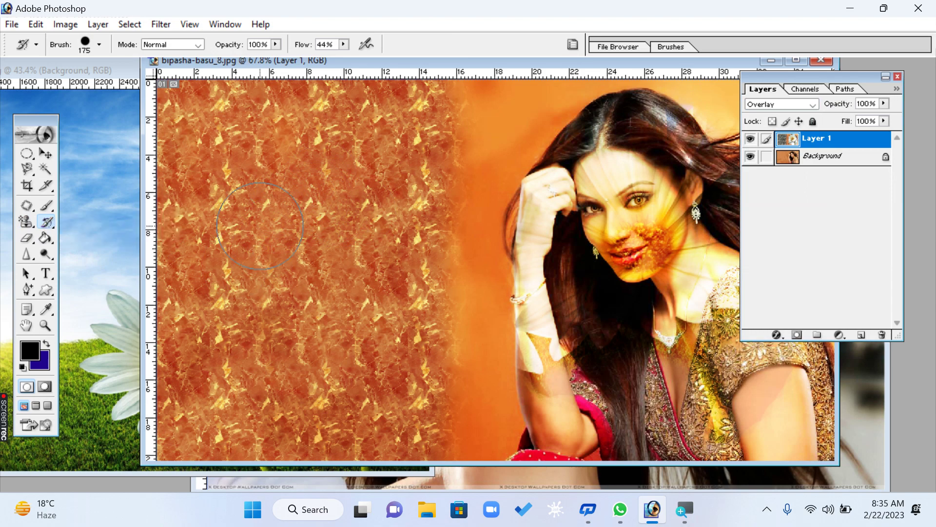
{"action": "mouse_move", "coordinate": [297, 231]}
{"action": "left_mouse_down"}
{"action": "mouse_move", "coordinate": [307, 117]}
{"action": "mouse_move", "coordinate": [176, 434]}
{"action": "mouse_move", "coordinate": [171, 122]}
{"action": "left_mouse_up"}
{"action": "mouse_move", "coordinate": [351, 122]}
{"action": "left_mouse_down"}
{"action": "mouse_move", "coordinate": [397, 108]}
{"action": "mouse_move", "coordinate": [453, 164]}
{"action": "mouse_move", "coordinate": [441, 122]}
{"action": "mouse_move", "coordinate": [439, 366]}
{"action": "mouse_move", "coordinate": [342, 366]}
{"action": "mouse_move", "coordinate": [323, 405]}
{"action": "mouse_move", "coordinate": [292, 372]}
{"action": "left_mouse_up"}
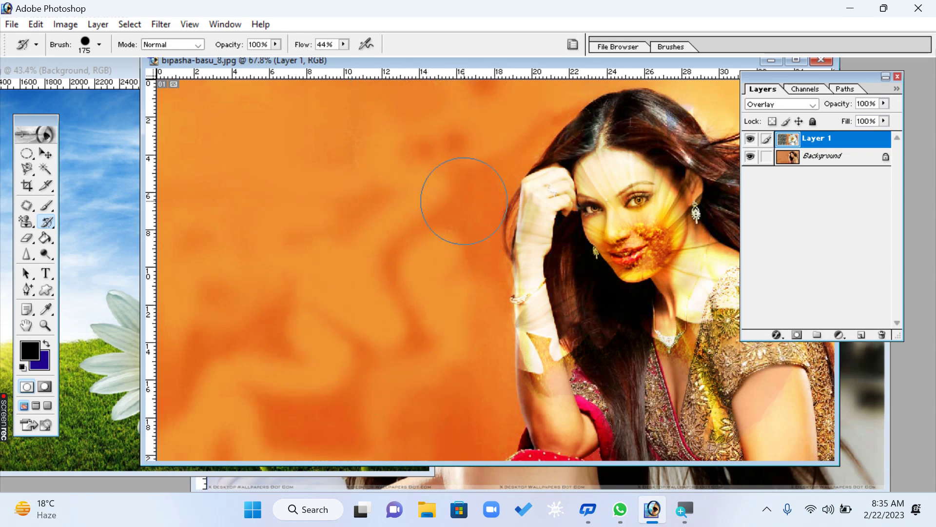
- Stamp the red rock pattern over the orange background beside the woman on a new layer
{"action": "left_click", "coordinate": [23, 218]}
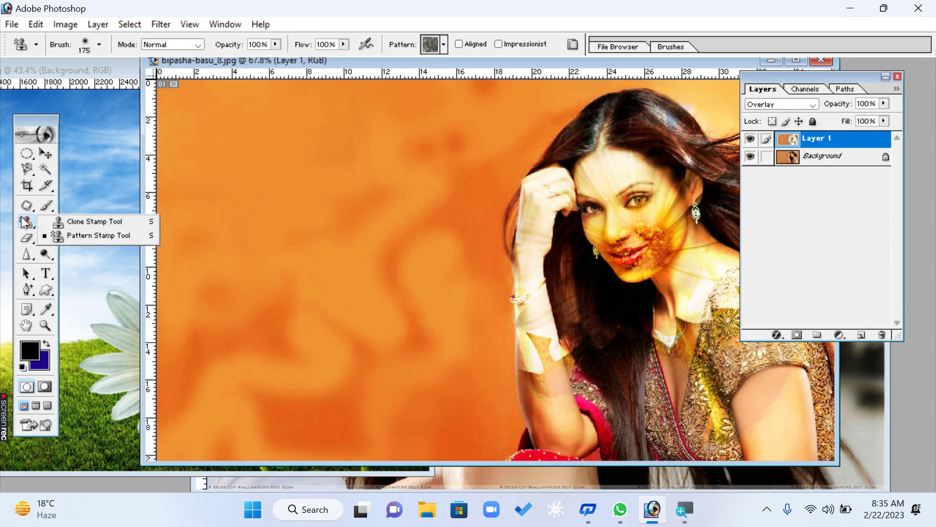
{"action": "left_click", "coordinate": [95, 235]}
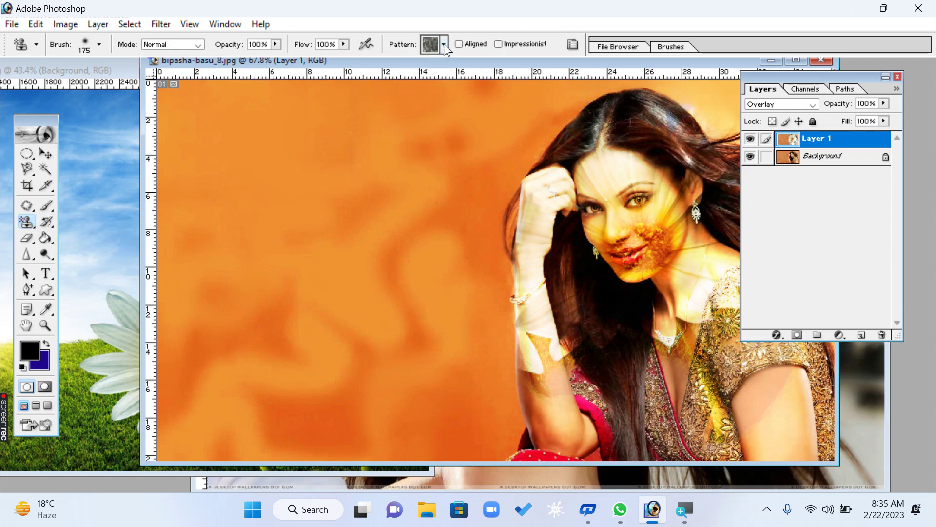
{"action": "left_click", "coordinate": [443, 44]}
{"action": "left_click", "coordinate": [456, 75]}
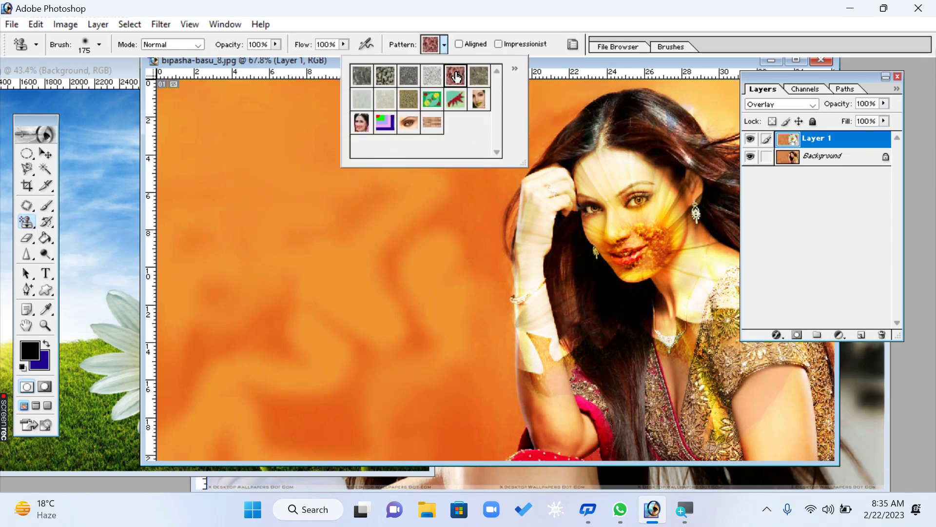
{"action": "left_click", "coordinate": [281, 62]}
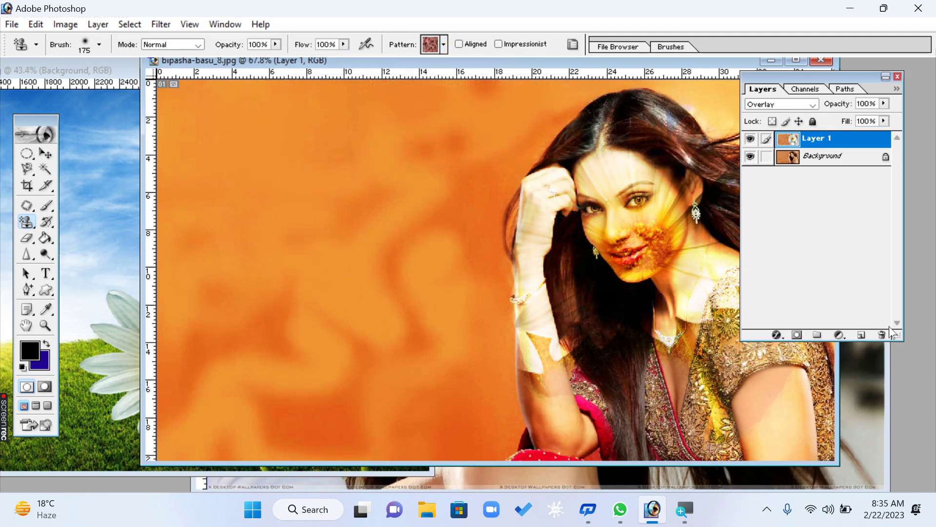
{"action": "left_click", "coordinate": [861, 335]}
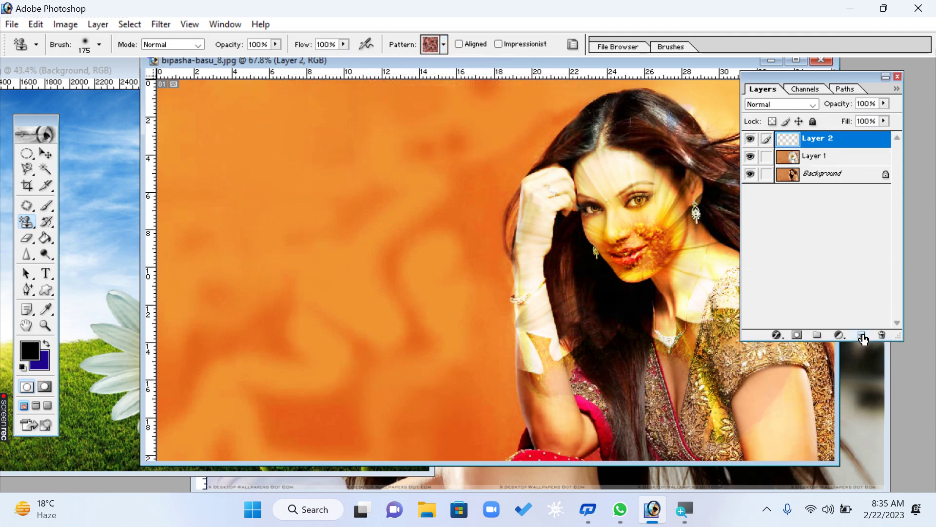
{"action": "mouse_move", "coordinate": [354, 204]}
{"action": "left_mouse_down"}
{"action": "mouse_move", "coordinate": [369, 170]}
{"action": "mouse_move", "coordinate": [349, 378]}
{"action": "mouse_move", "coordinate": [317, 146]}
{"action": "mouse_move", "coordinate": [288, 319]}
{"action": "mouse_move", "coordinate": [242, 229]}
{"action": "mouse_move", "coordinate": [224, 312]}
{"action": "mouse_move", "coordinate": [195, 117]}
{"action": "mouse_move", "coordinate": [209, 88]}
{"action": "mouse_move", "coordinate": [171, 176]}
{"action": "mouse_move", "coordinate": [401, 176]}
{"action": "mouse_move", "coordinate": [405, 429]}
{"action": "mouse_move", "coordinate": [263, 424]}
{"action": "mouse_move", "coordinate": [163, 220]}
{"action": "mouse_move", "coordinate": [186, 139]}
{"action": "mouse_move", "coordinate": [441, 336]}
{"action": "mouse_move", "coordinate": [447, 454]}
{"action": "left_mouse_up"}
- Cycle Layer 2's blending mode from Dissolve through Lighten and Linear Light to Luminosity to compare their effects on the rock pattern
{"action": "left_click", "coordinate": [812, 103]}
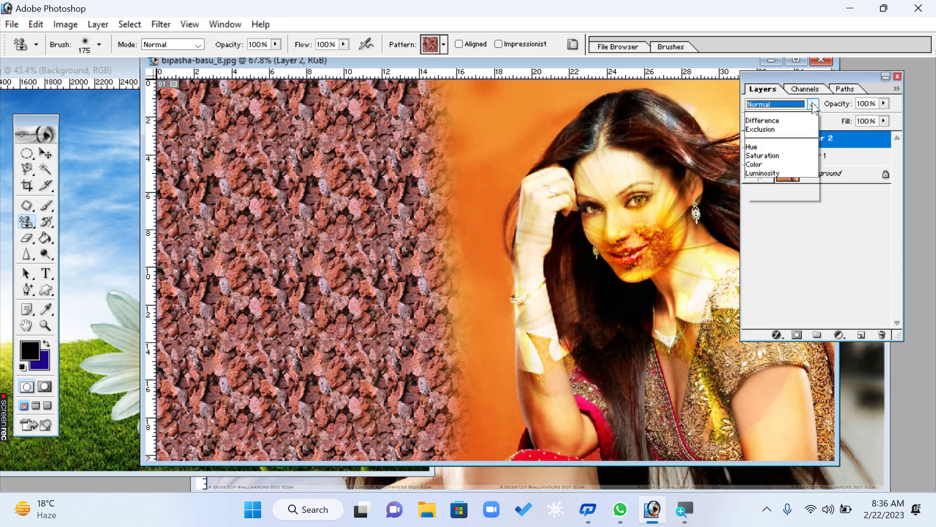
{"action": "left_click", "coordinate": [786, 124]}
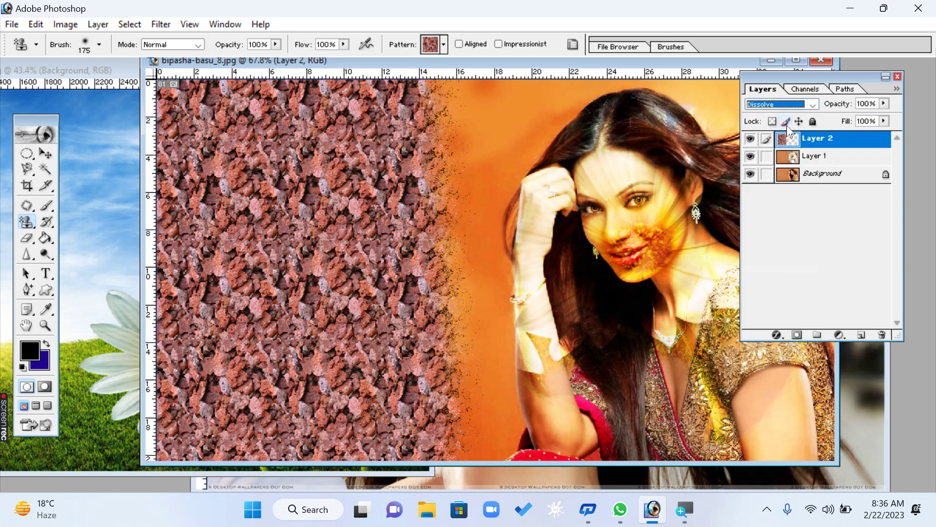
{"action": "key", "text": "Down"}
{"action": "key", "text": "Down"}
{"action": "key", "text": "Down"}
{"action": "key", "text": "Down"}
{"action": "key", "text": "Down"}
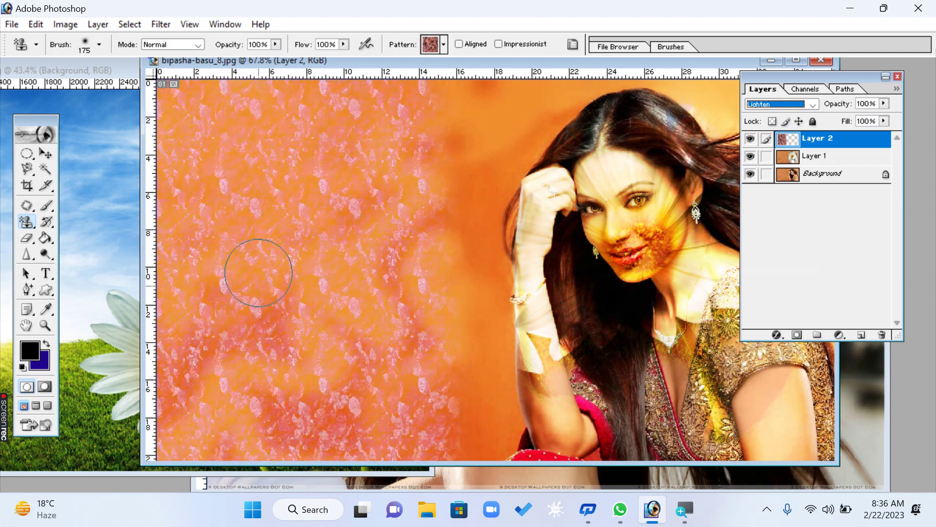
{"action": "key", "text": "Down"}
{"action": "key", "text": "Down"}
{"action": "key", "text": "Down"}
{"action": "key", "text": "Down"}
{"action": "key", "text": "Down"}
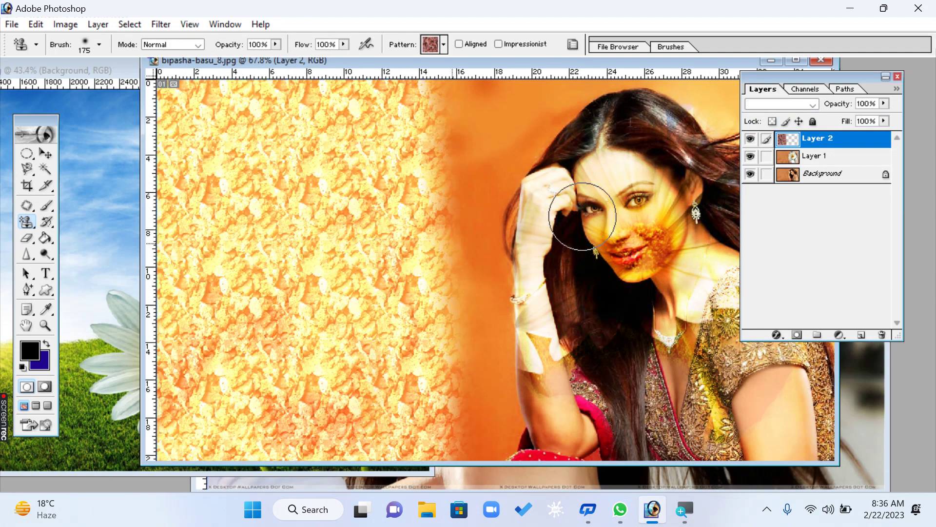
{"action": "key", "text": "Down"}
{"action": "key", "text": "Down"}
{"action": "key", "text": "Down"}
{"action": "key", "text": "Down"}
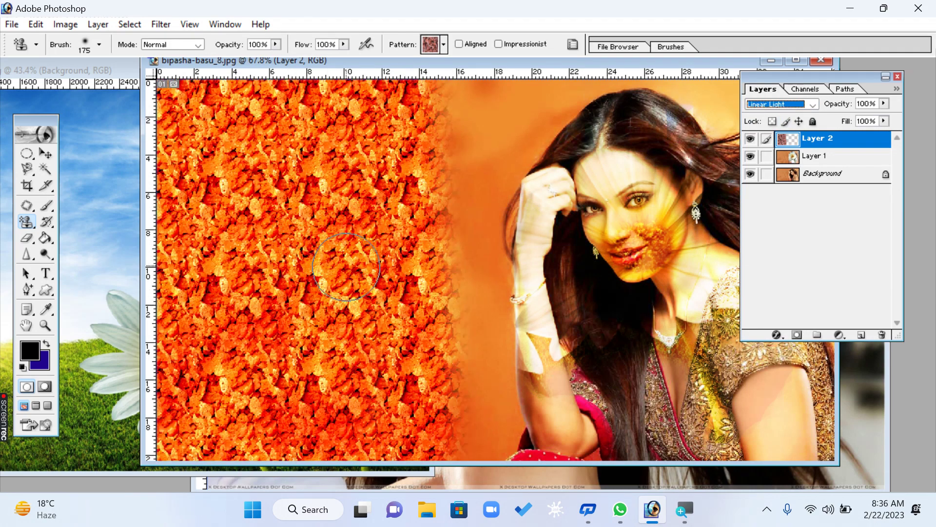
{"action": "key", "text": "Down"}
{"action": "key", "text": "Down"}
{"action": "key", "text": "Down"}
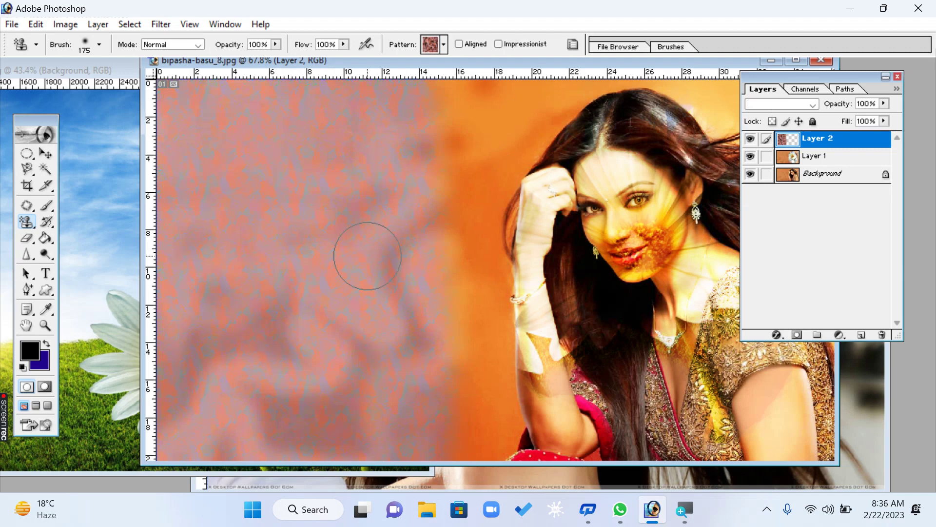
{"action": "key", "text": "Down"}
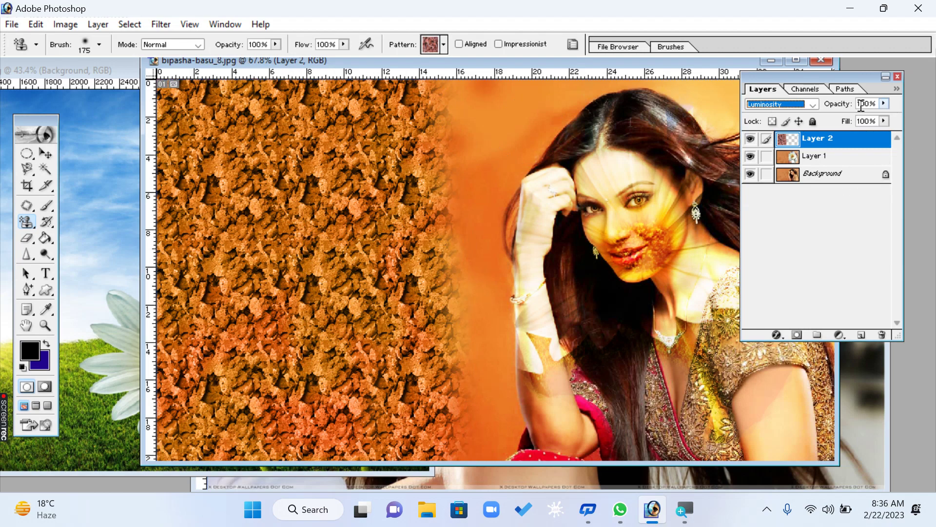
- Delete Layer 2 with its rock pattern
{"action": "left_click", "coordinate": [47, 154]}
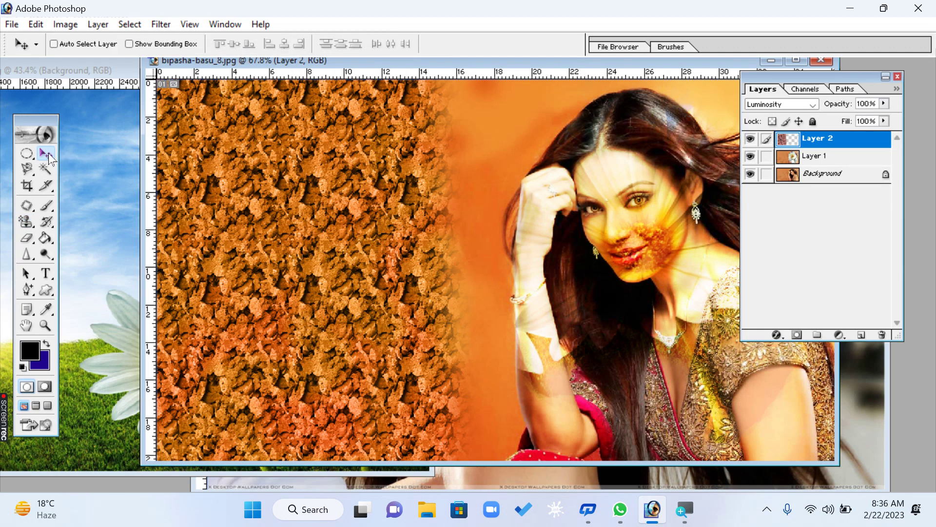
{"action": "left_click", "coordinate": [881, 334]}
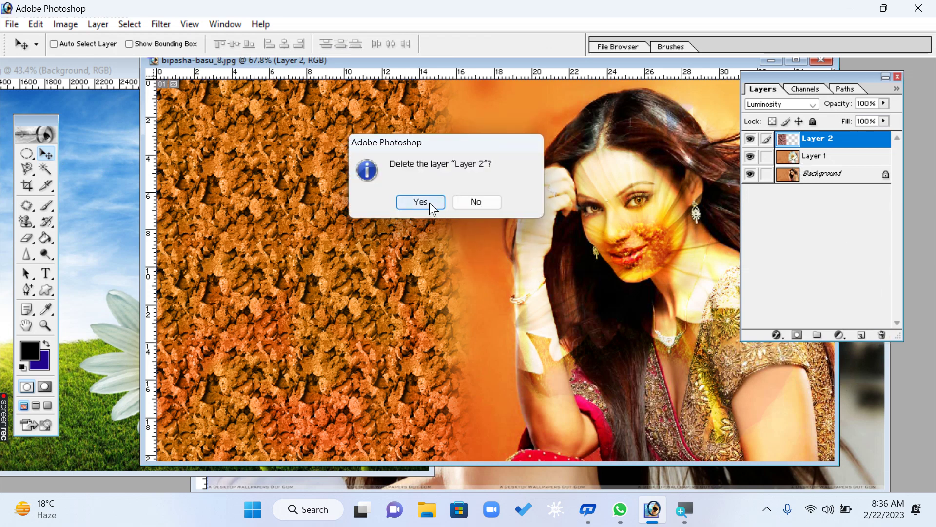
{"action": "left_click", "coordinate": [420, 202]}
- Reset the Pattern Stamp's pattern library, replacing the current patterns with the default ones
{"action": "left_click", "coordinate": [35, 225]}
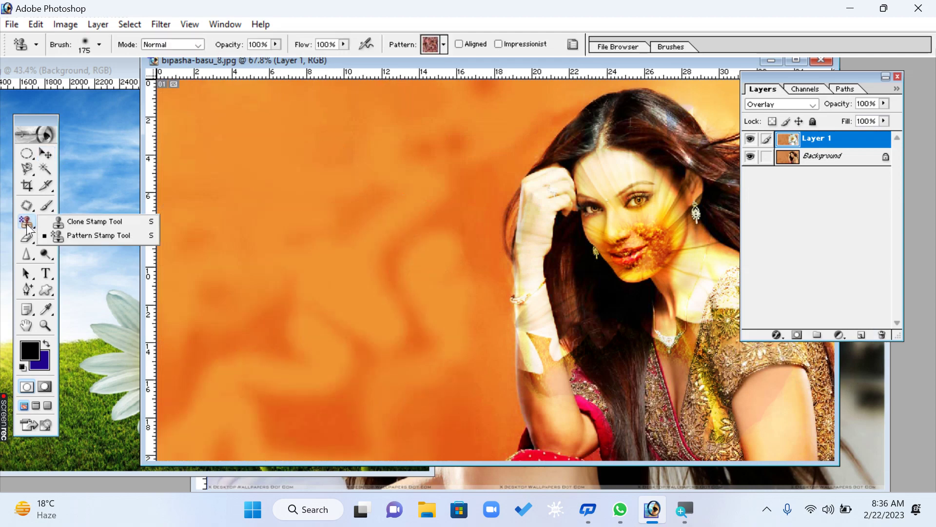
{"action": "left_click", "coordinate": [89, 236]}
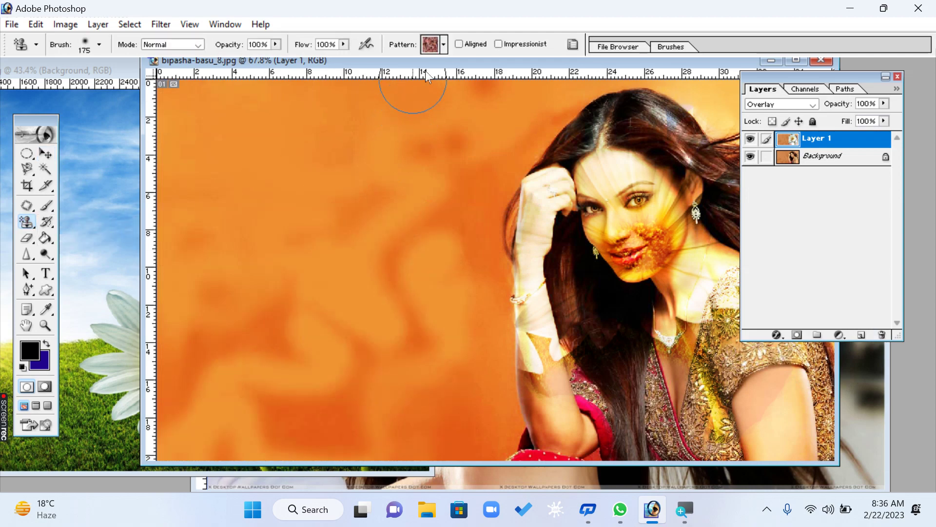
{"action": "left_click", "coordinate": [444, 45]}
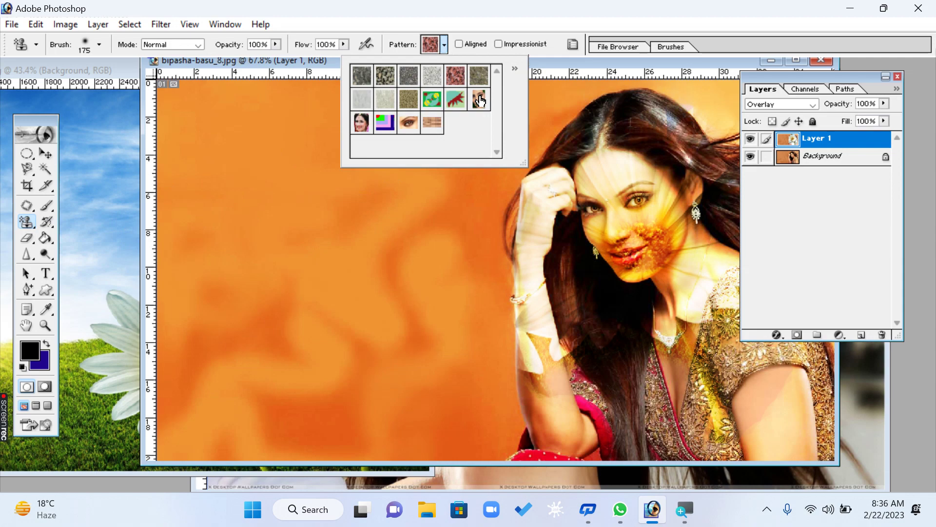
{"action": "left_click", "coordinate": [515, 69]}
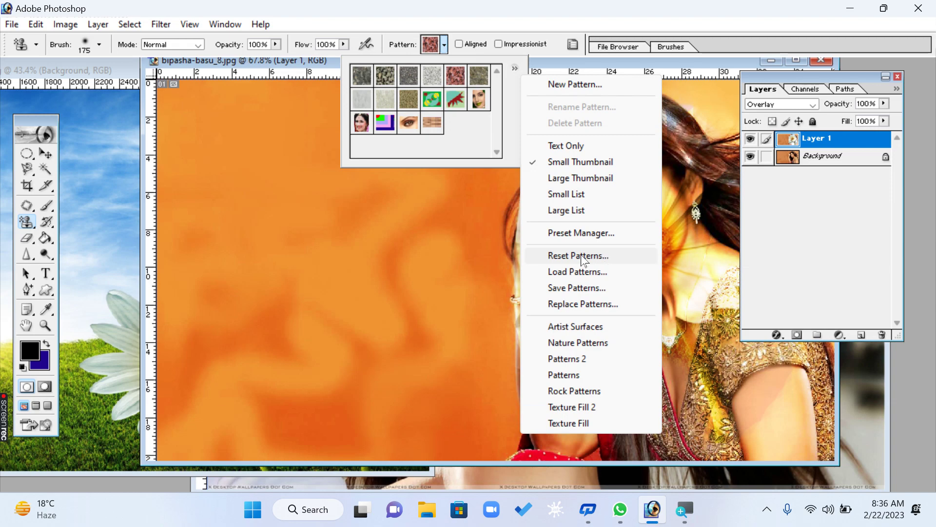
{"action": "left_click", "coordinate": [564, 257]}
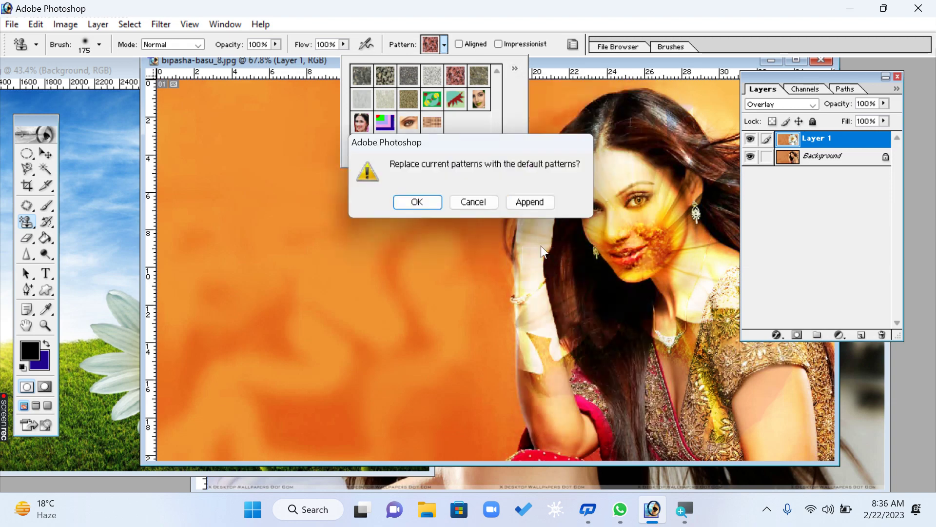
{"action": "left_click", "coordinate": [414, 203]}
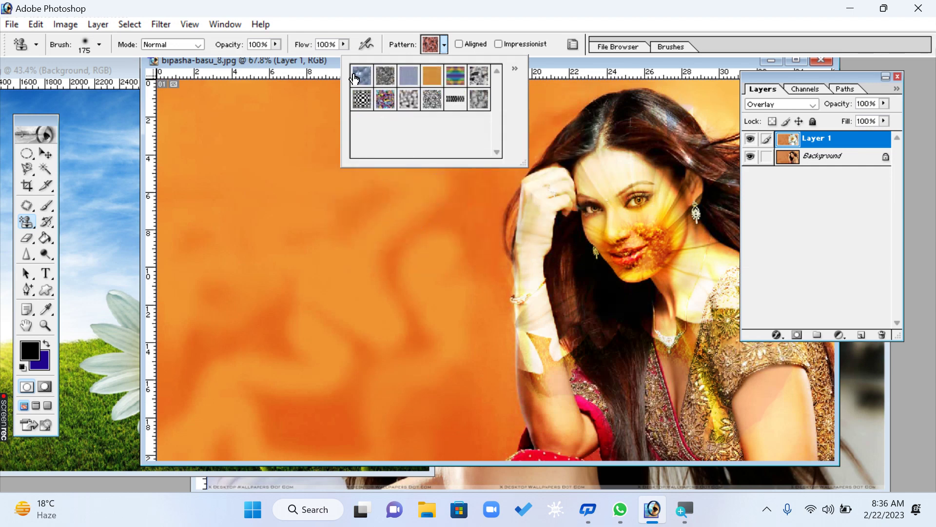
- Stamp a diagonal stroke of the multicoloured pattern in the background's upper-left area and one of the blue bubbles pattern below it
{"action": "left_click", "coordinate": [385, 100]}
{"action": "left_click_drag", "start_coordinate": [202, 117], "coordinate": [284, 157]}
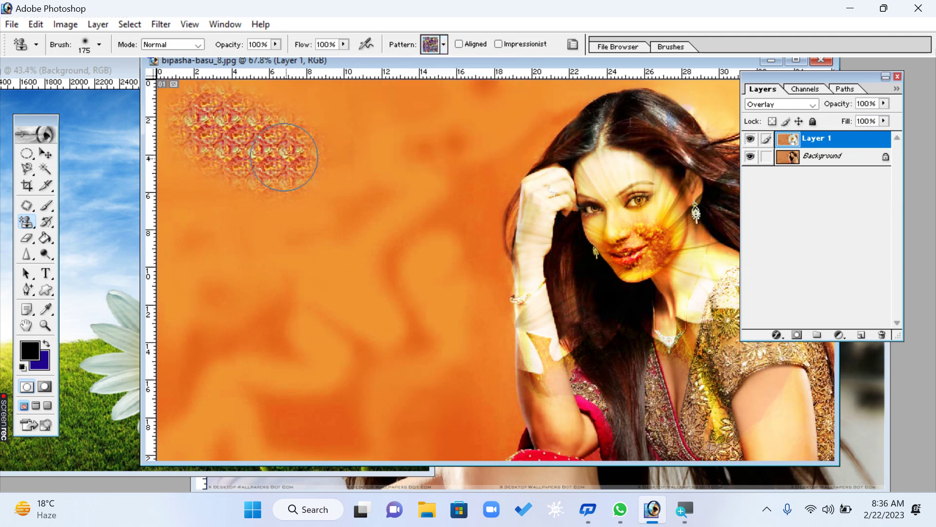
{"action": "left_click", "coordinate": [444, 45]}
{"action": "left_click", "coordinate": [362, 76]}
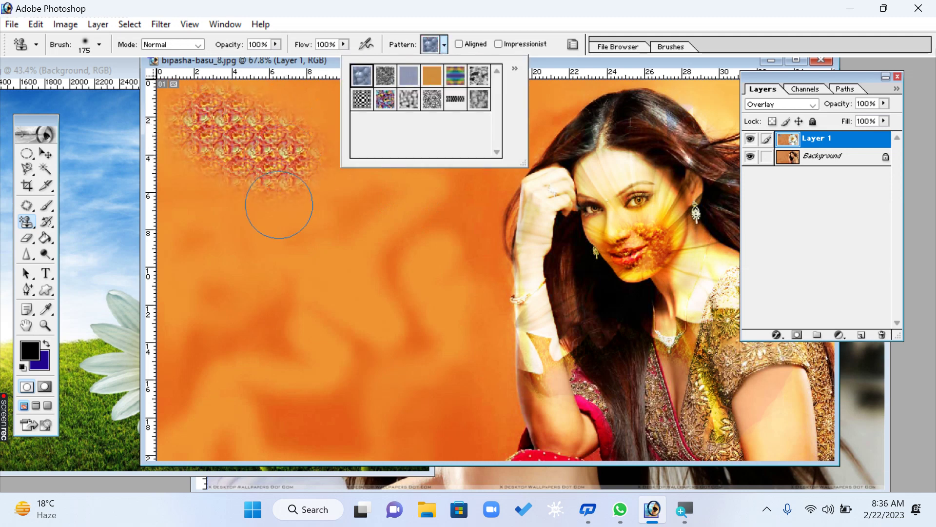
{"action": "left_click", "coordinate": [209, 220]}
{"action": "left_click_drag", "start_coordinate": [208, 219], "coordinate": [285, 270]}
- Stamp a stroke of the grey wrinkled pattern mid-background and one of the plain lavender pattern beneath it
{"action": "left_click", "coordinate": [444, 44]}
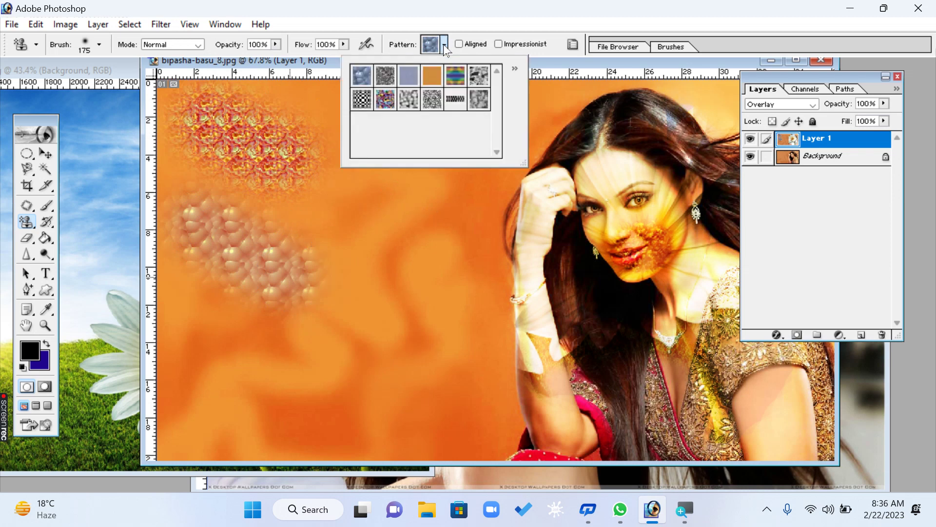
{"action": "left_click", "coordinate": [386, 76]}
{"action": "left_click_drag", "start_coordinate": [346, 214], "coordinate": [438, 279]}
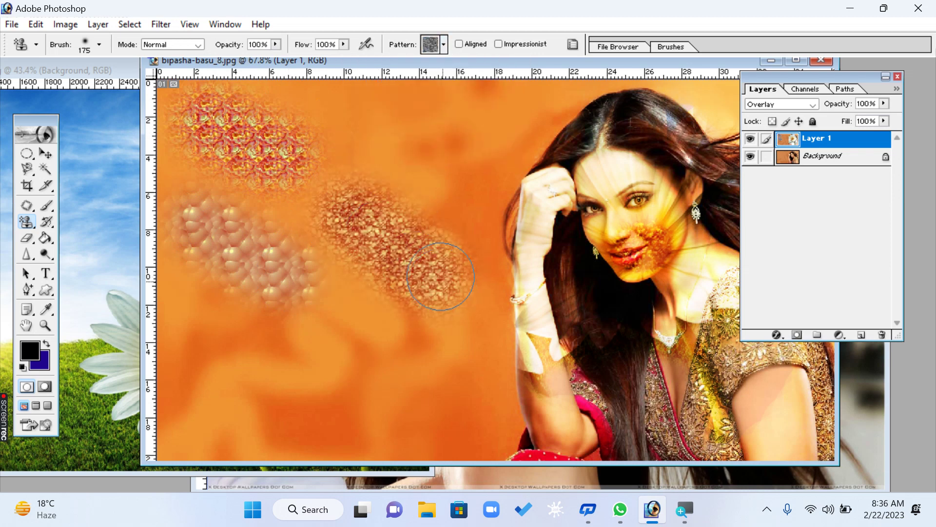
{"action": "left_click", "coordinate": [444, 45]}
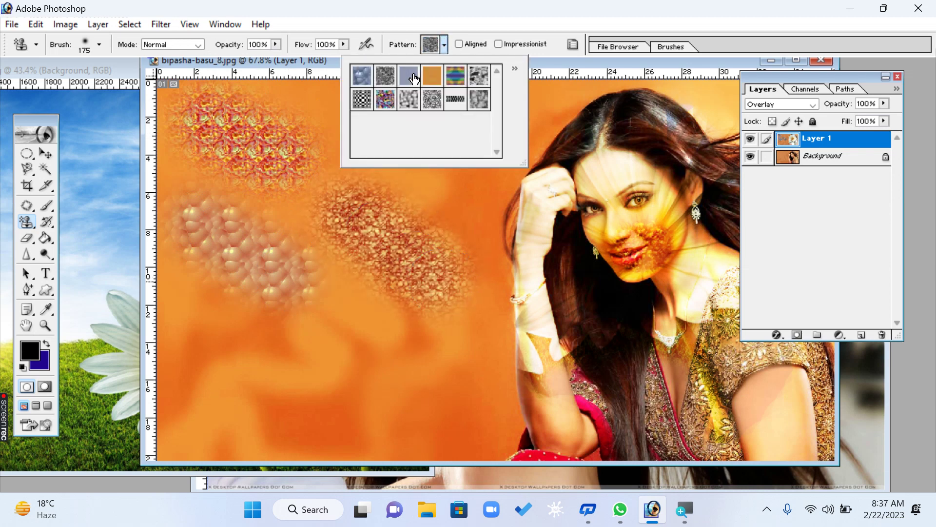
{"action": "left_click", "coordinate": [413, 78]}
{"action": "mouse_move", "coordinate": [356, 324]}
{"action": "left_mouse_down"}
{"action": "mouse_move", "coordinate": [354, 346]}
{"action": "mouse_move", "coordinate": [438, 397]}
{"action": "left_mouse_up"}
- Stamp the rainbow-striped pattern across the lower-left part of the orange background
{"action": "left_click", "coordinate": [444, 44]}
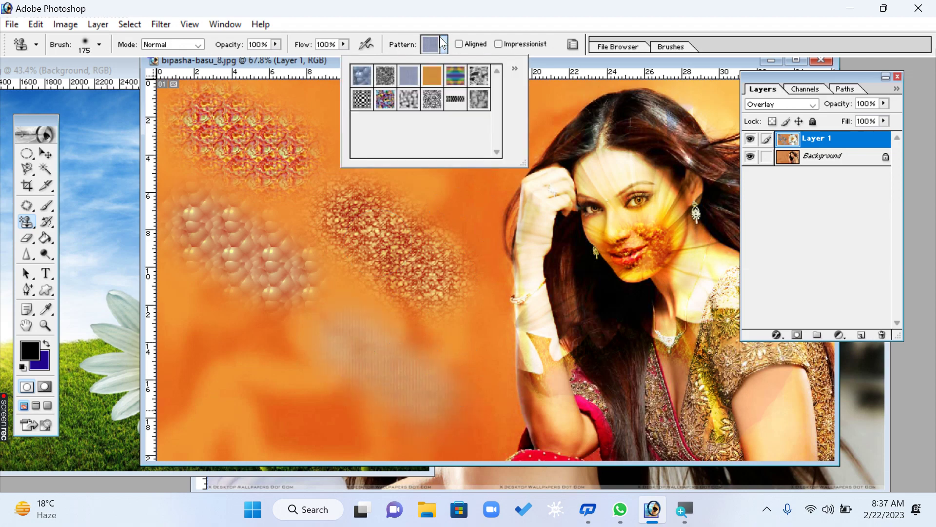
{"action": "left_click", "coordinate": [445, 44]}
{"action": "left_click", "coordinate": [444, 45]}
{"action": "left_click", "coordinate": [455, 75]}
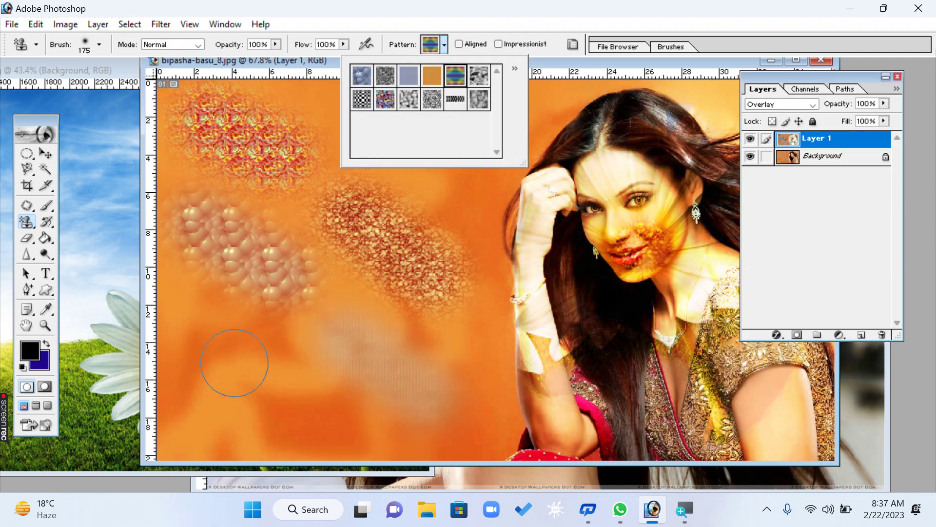
{"action": "left_click_drag", "start_coordinate": [234, 363], "coordinate": [354, 375]}
- Replace the current patterns with the Artist Surfaces pattern set
{"action": "left_click", "coordinate": [444, 45]}
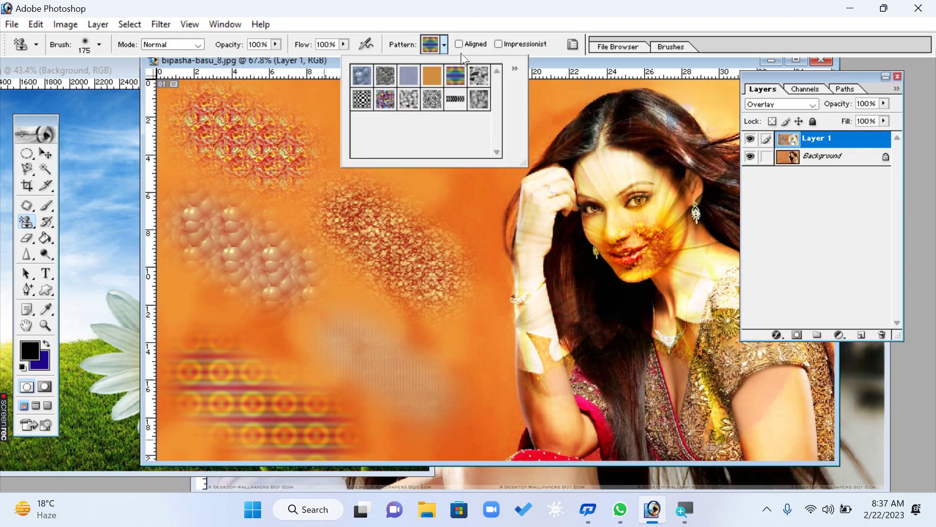
{"action": "left_click", "coordinate": [515, 70]}
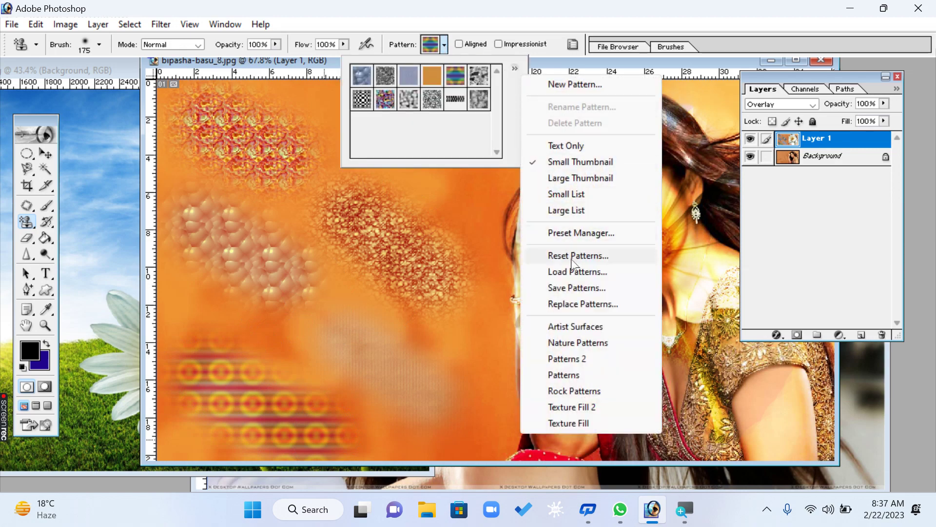
{"action": "left_click", "coordinate": [597, 328]}
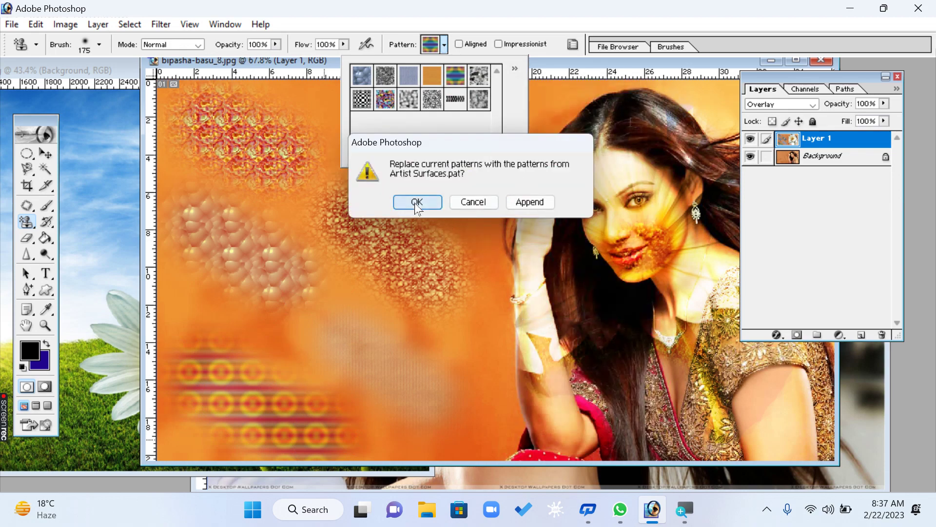
{"action": "left_click", "coordinate": [417, 202]}
- Stamp the dark woven texture down over the earlier strokes, and the light grid texture broadly across the middle of the background
{"action": "left_click", "coordinate": [361, 77]}
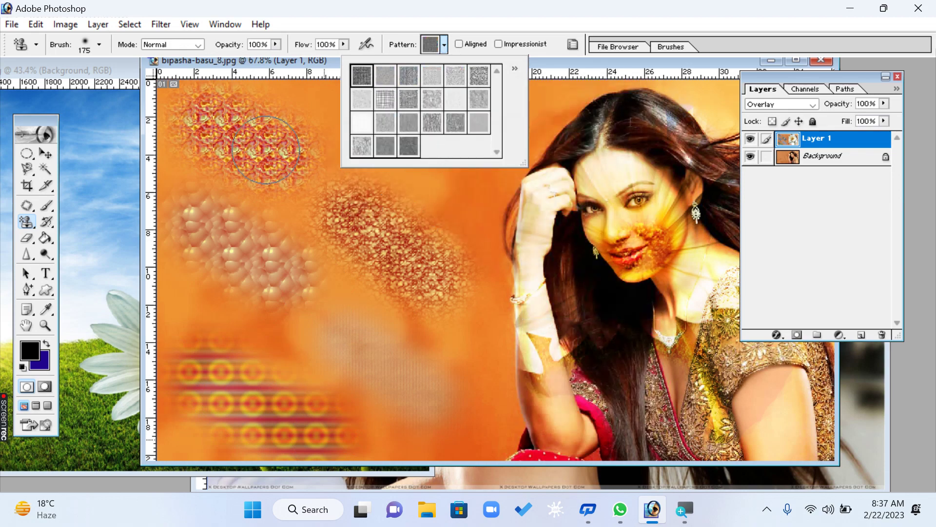
{"action": "mouse_move", "coordinate": [266, 149]}
{"action": "left_mouse_down"}
{"action": "mouse_move", "coordinate": [243, 273]}
{"action": "mouse_move", "coordinate": [246, 219]}
{"action": "left_mouse_up"}
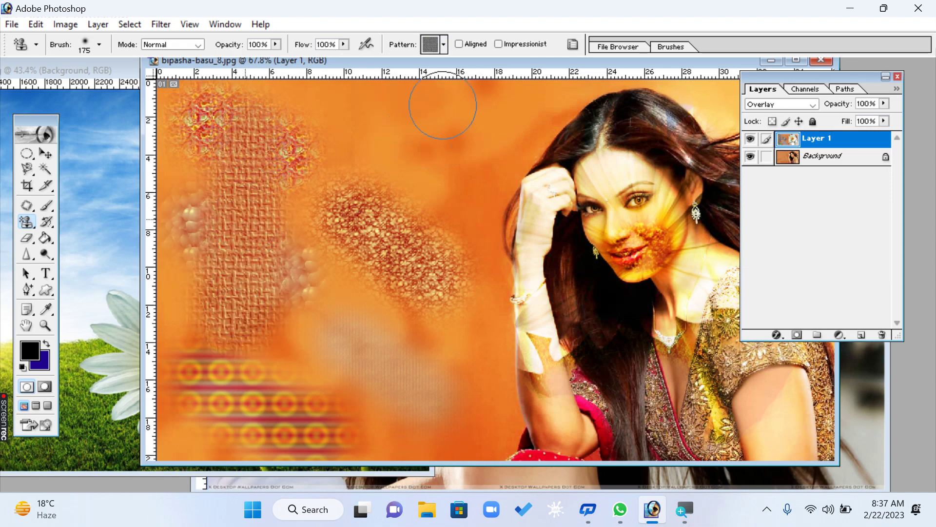
{"action": "left_click", "coordinate": [444, 45]}
{"action": "left_click", "coordinate": [384, 100]}
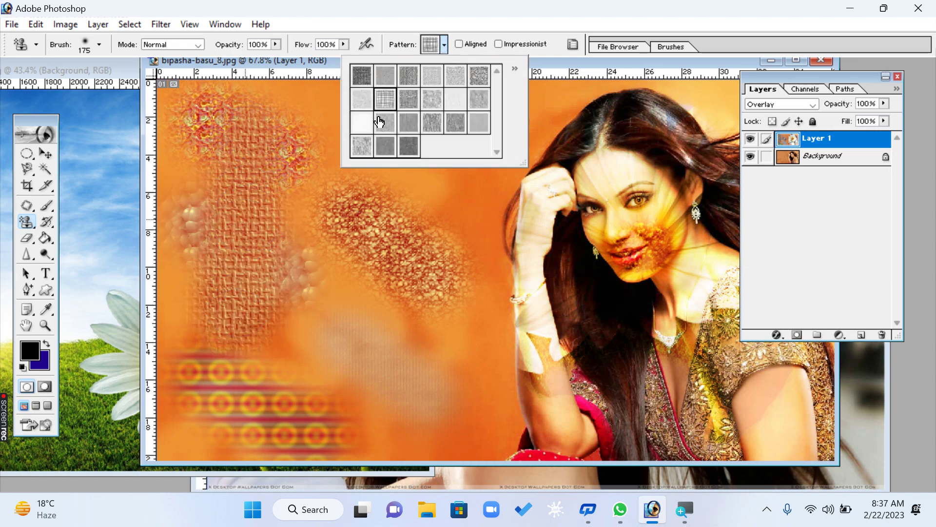
{"action": "mouse_move", "coordinate": [318, 272]}
{"action": "left_mouse_down"}
{"action": "mouse_move", "coordinate": [305, 427]}
{"action": "mouse_move", "coordinate": [292, 261]}
{"action": "mouse_move", "coordinate": [203, 264]}
{"action": "mouse_move", "coordinate": [330, 165]}
{"action": "mouse_move", "coordinate": [306, 173]}
{"action": "left_mouse_up"}
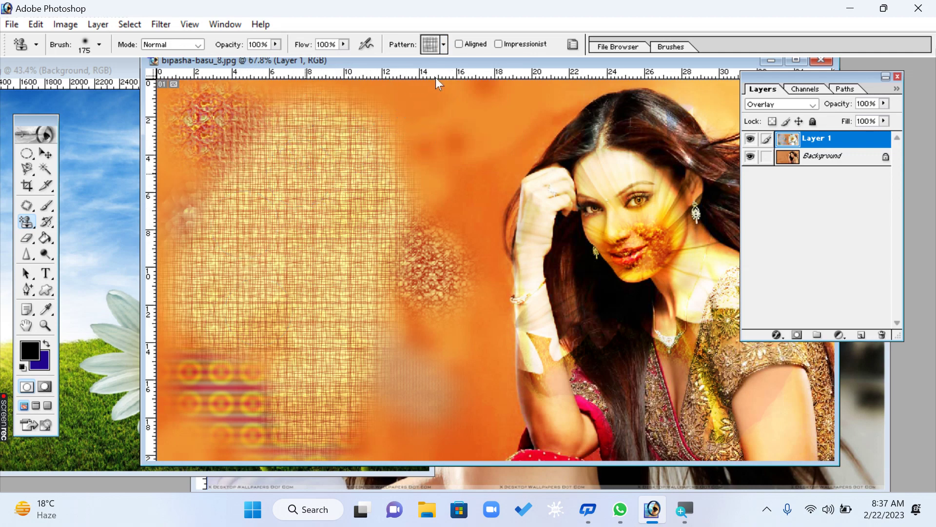
- Replace the current patterns with the Nature Patterns set
{"action": "left_click", "coordinate": [444, 45]}
{"action": "left_click", "coordinate": [514, 68]}
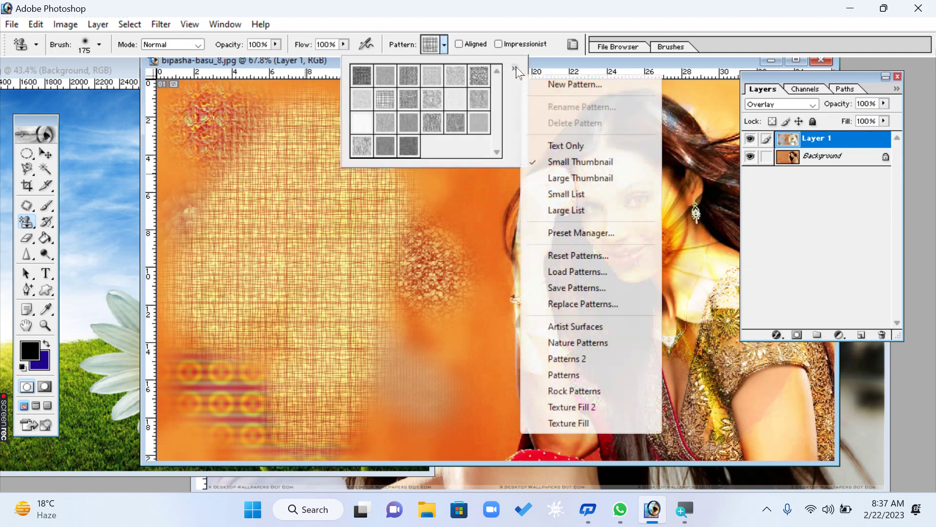
{"action": "left_click", "coordinate": [600, 343]}
{"action": "left_click", "coordinate": [415, 200]}
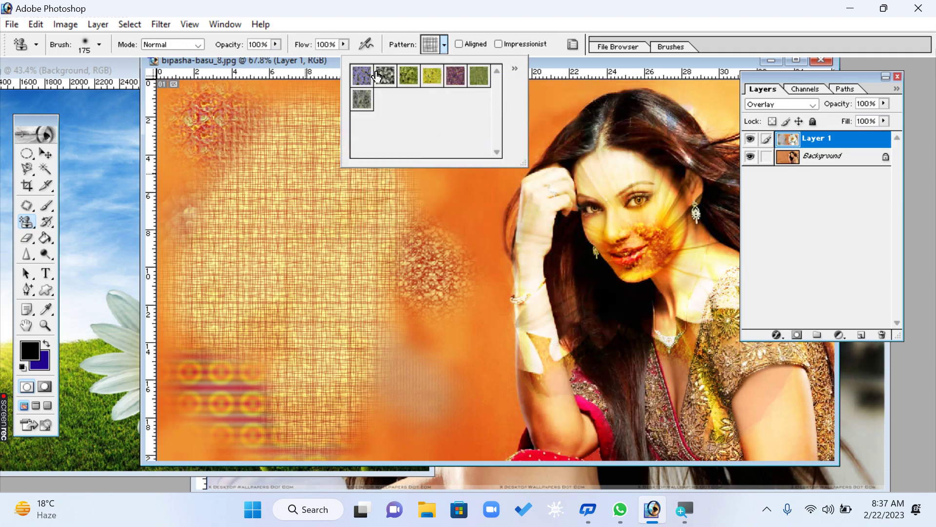
- Stamp the purple daisy pattern over the textured area of the background beside the woman
{"action": "left_click", "coordinate": [364, 77]}
{"action": "left_click", "coordinate": [312, 128]}
{"action": "mouse_move", "coordinate": [311, 128]}
{"action": "left_mouse_down"}
{"action": "mouse_move", "coordinate": [251, 197]}
{"action": "mouse_move", "coordinate": [253, 132]}
{"action": "mouse_move", "coordinate": [268, 259]}
{"action": "mouse_move", "coordinate": [330, 202]}
{"action": "mouse_move", "coordinate": [340, 275]}
{"action": "mouse_move", "coordinate": [346, 161]}
{"action": "mouse_move", "coordinate": [351, 335]}
{"action": "mouse_move", "coordinate": [187, 353]}
{"action": "mouse_move", "coordinate": [252, 398]}
{"action": "mouse_move", "coordinate": [271, 382]}
{"action": "left_mouse_up"}
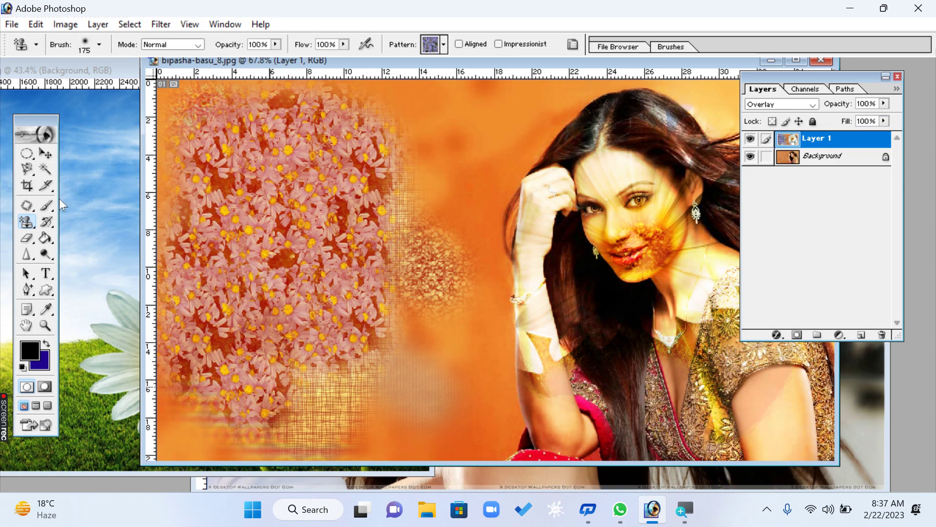
- Brush all the stamped patterns off the background beside the woman with the History Brush
{"action": "left_click", "coordinate": [47, 222]}
{"action": "left_click", "coordinate": [117, 234]}
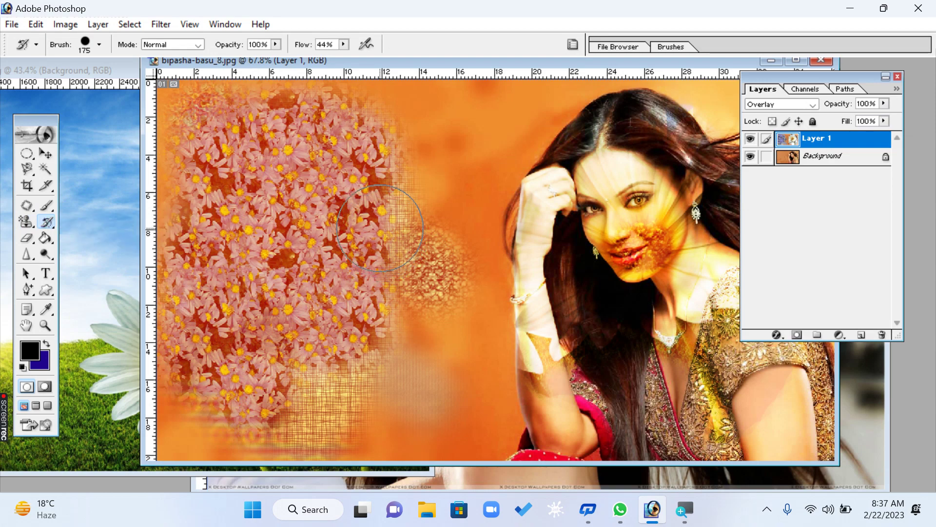
{"action": "mouse_move", "coordinate": [380, 228]}
{"action": "left_mouse_down"}
{"action": "mouse_move", "coordinate": [366, 249]}
{"action": "mouse_move", "coordinate": [303, 122]}
{"action": "mouse_move", "coordinate": [282, 261]}
{"action": "mouse_move", "coordinate": [247, 92]}
{"action": "mouse_move", "coordinate": [193, 234]}
{"action": "mouse_move", "coordinate": [169, 146]}
{"action": "left_mouse_up"}
{"action": "mouse_move", "coordinate": [441, 265]}
{"action": "left_mouse_down"}
{"action": "mouse_move", "coordinate": [418, 345]}
{"action": "mouse_move", "coordinate": [431, 410]}
{"action": "mouse_move", "coordinate": [446, 130]}
{"action": "mouse_move", "coordinate": [449, 171]}
{"action": "left_mouse_up"}
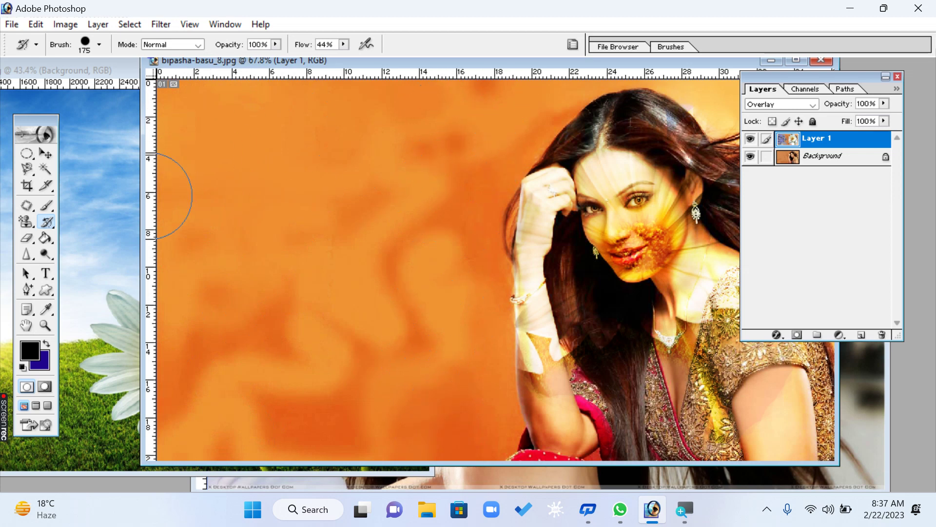
- Replace the Pattern Stamp tool's current patterns with the Texture Fill 2 set
{"action": "left_click", "coordinate": [27, 222]}
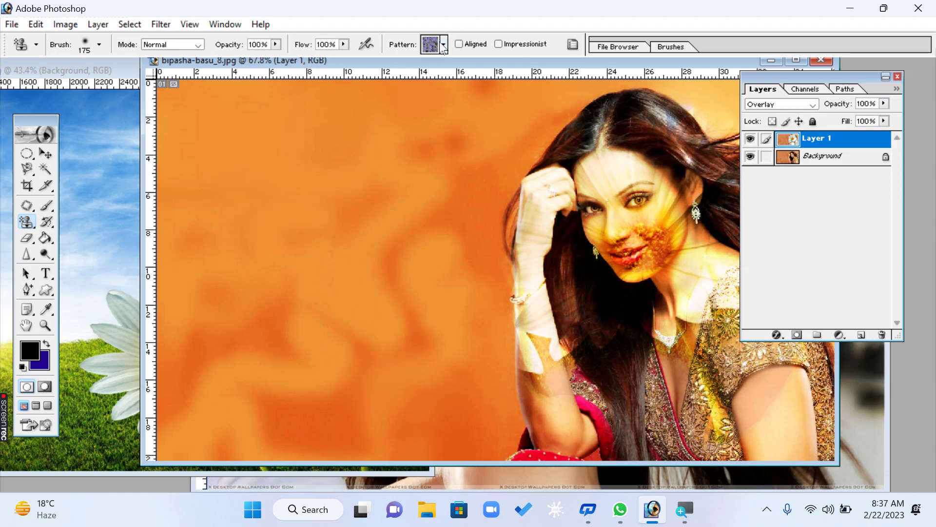
{"action": "left_click", "coordinate": [444, 44]}
{"action": "left_click", "coordinate": [516, 69]}
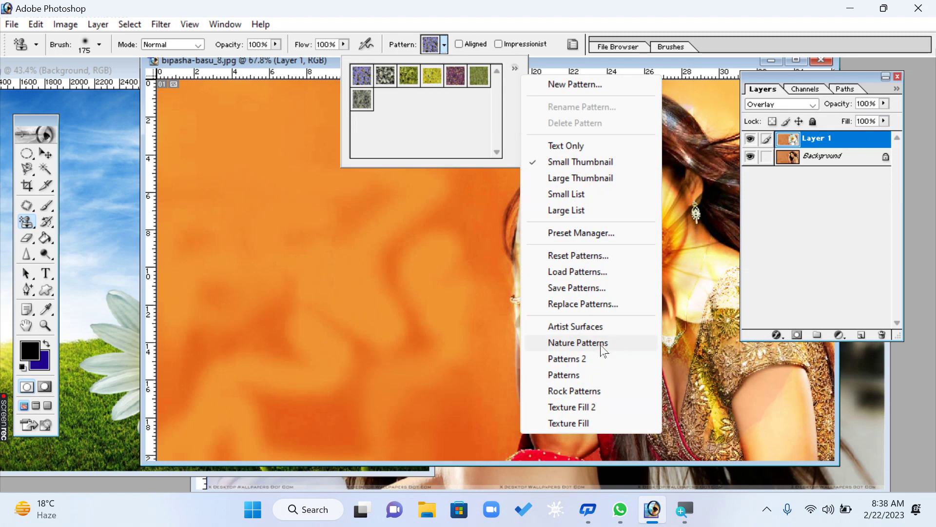
{"action": "left_click", "coordinate": [585, 410]}
{"action": "left_click", "coordinate": [419, 201]}
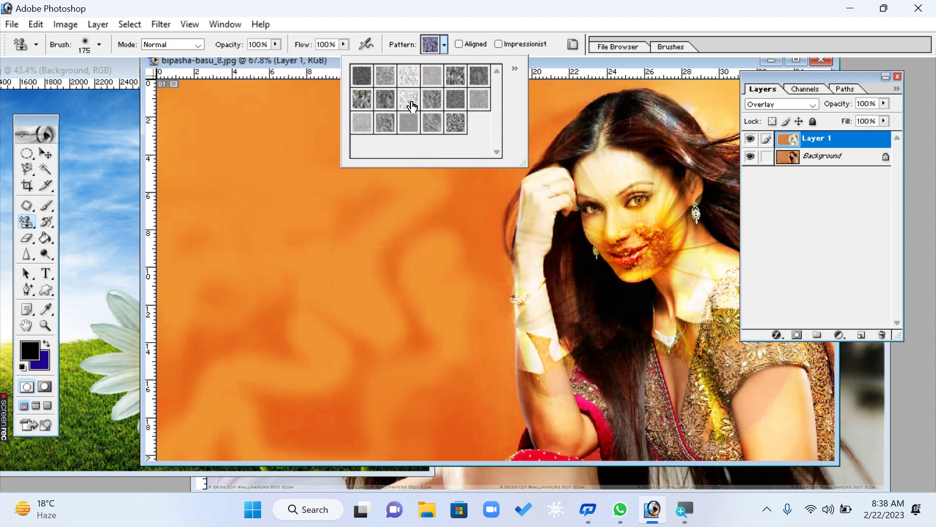
- Add a new layer above Background and stamp a black-and-white speckled pattern onto the orange area beside the woman
{"action": "left_click", "coordinate": [363, 102]}
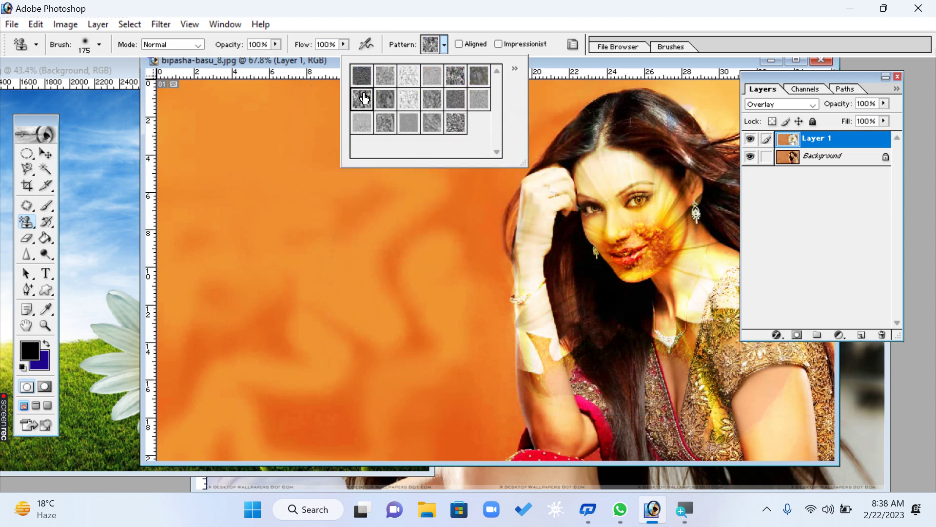
{"action": "left_click", "coordinate": [322, 68]}
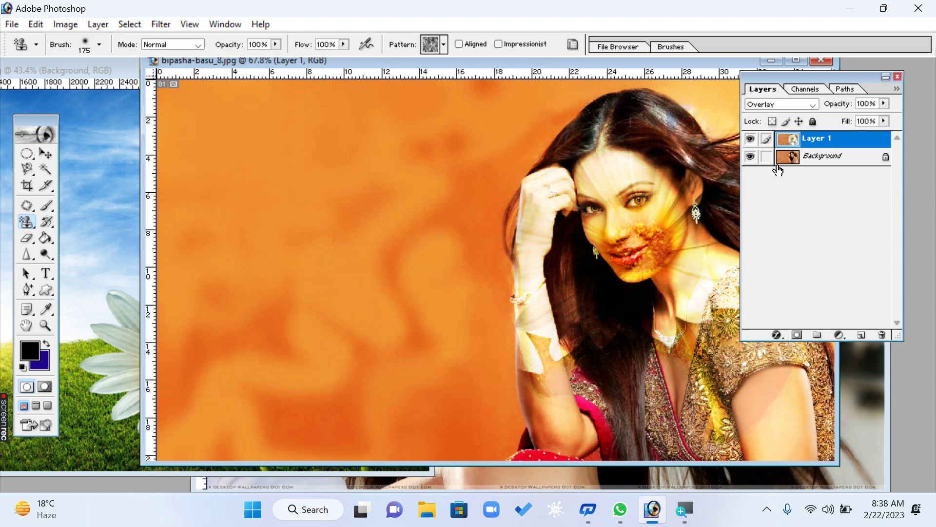
{"action": "left_click", "coordinate": [824, 157]}
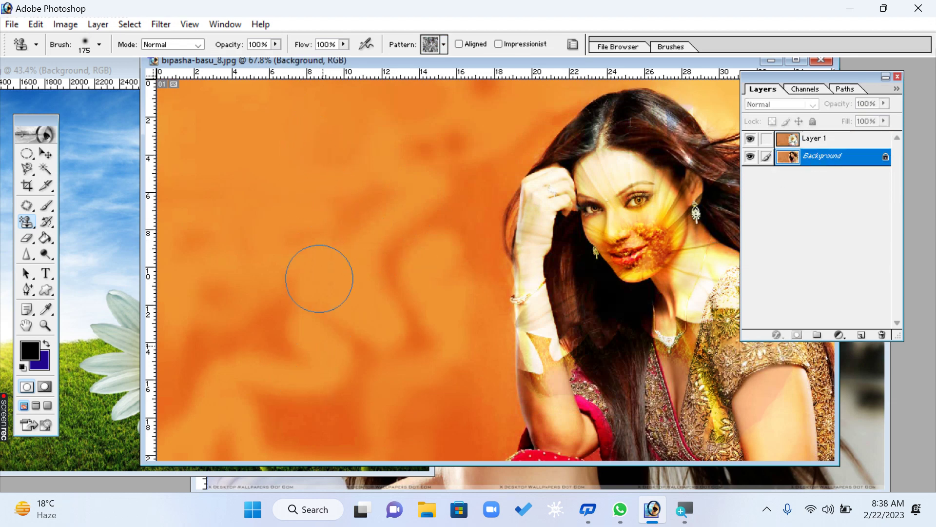
{"action": "left_click", "coordinate": [866, 335]}
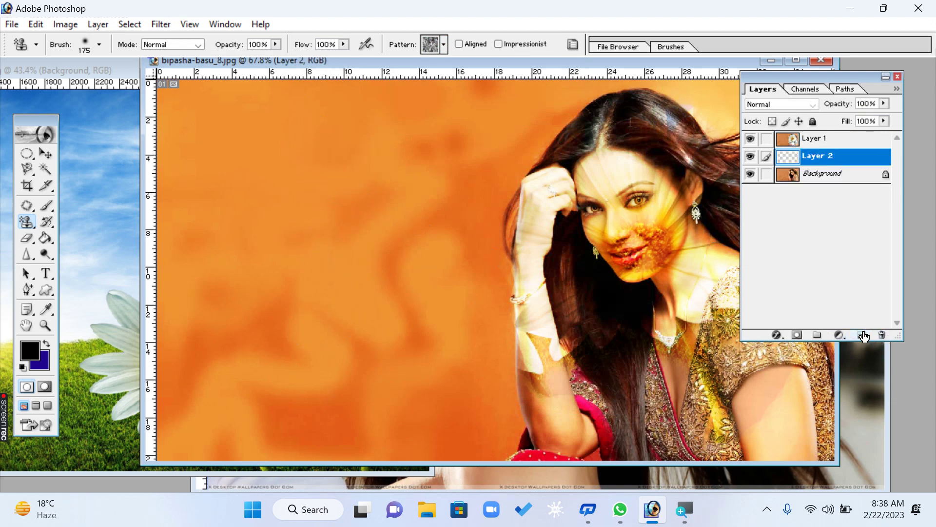
{"action": "mouse_move", "coordinate": [397, 268]}
{"action": "left_mouse_down"}
{"action": "mouse_move", "coordinate": [313, 309]}
{"action": "mouse_move", "coordinate": [380, 220]}
{"action": "mouse_move", "coordinate": [385, 261]}
{"action": "left_mouse_up"}
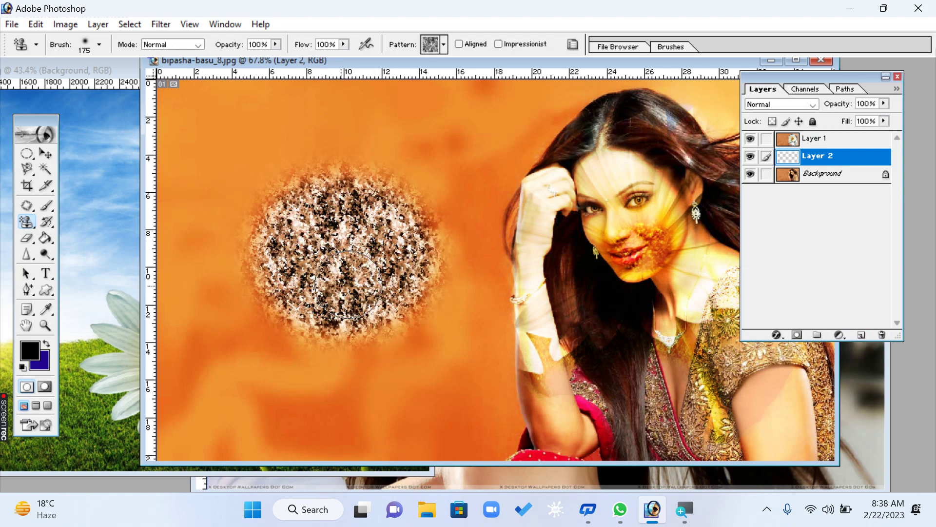
- Cycle the stamped pattern layer through the blending modes, including Multiply, Overlay and Pin Light, ending on Luminosity
{"action": "left_click", "coordinate": [815, 110]}
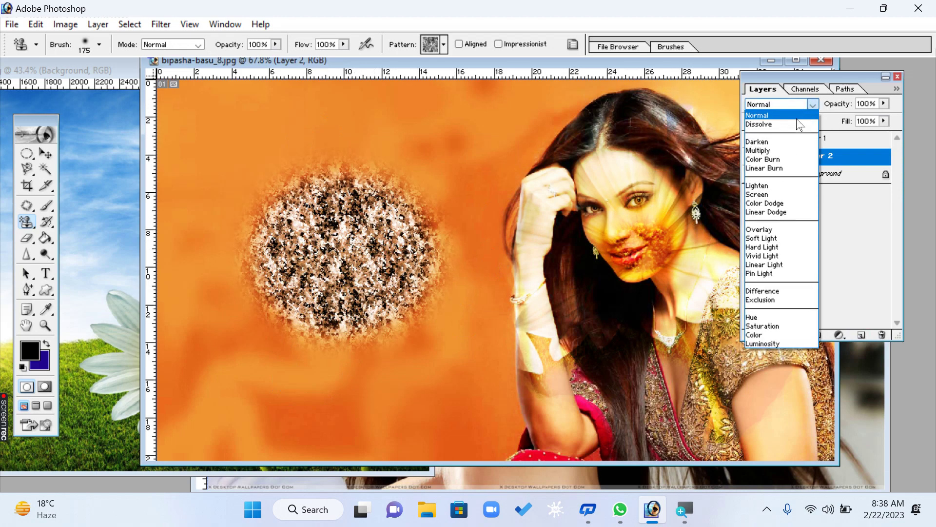
{"action": "left_click", "coordinate": [790, 135]}
{"action": "key", "text": "Down"}
{"action": "key", "text": "Down"}
{"action": "key", "text": "Down"}
{"action": "key", "text": "Down"}
{"action": "key", "text": "Down"}
{"action": "key", "text": "Down"}
{"action": "key", "text": "Down"}
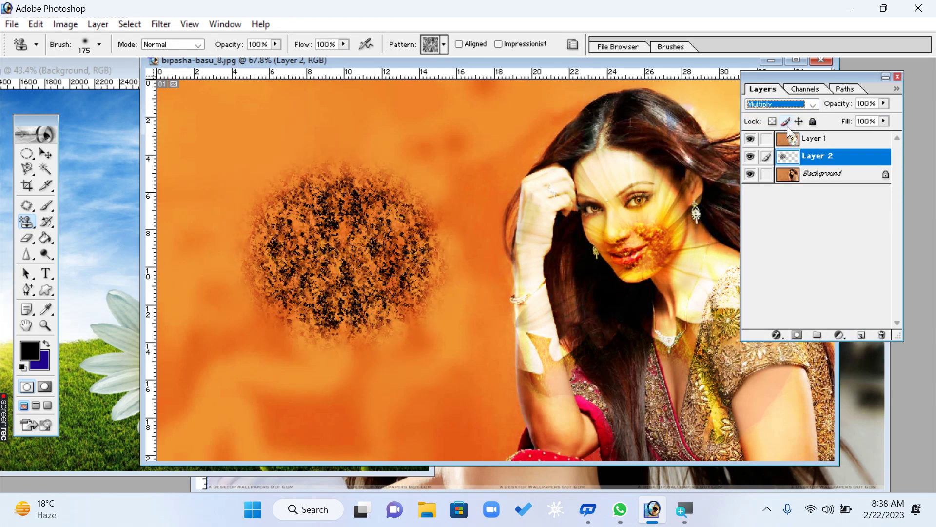
{"action": "key", "text": "Down"}
{"action": "key", "text": "Down"}
{"action": "key", "text": "Down"}
{"action": "key", "text": "Down"}
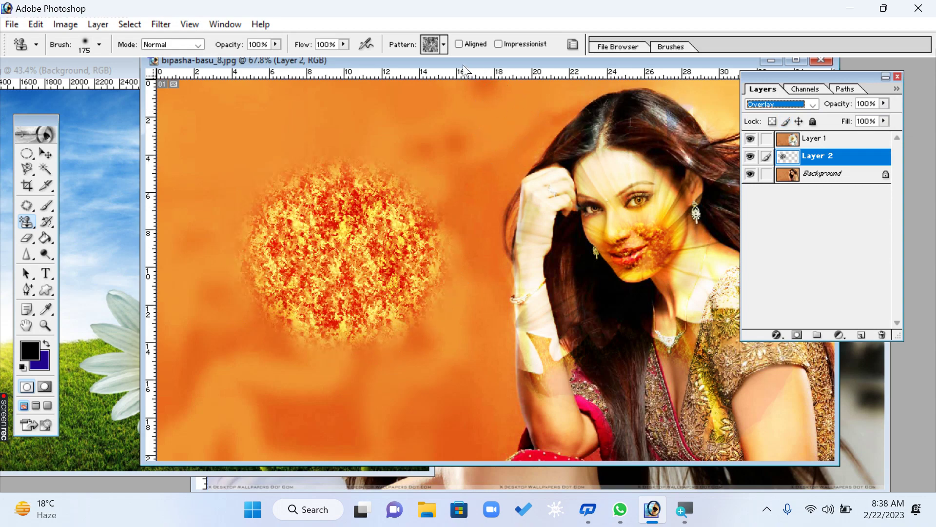
{"action": "key", "text": "Down"}
{"action": "key", "text": "Down"}
{"action": "key", "text": "Down"}
{"action": "key", "text": "Down"}
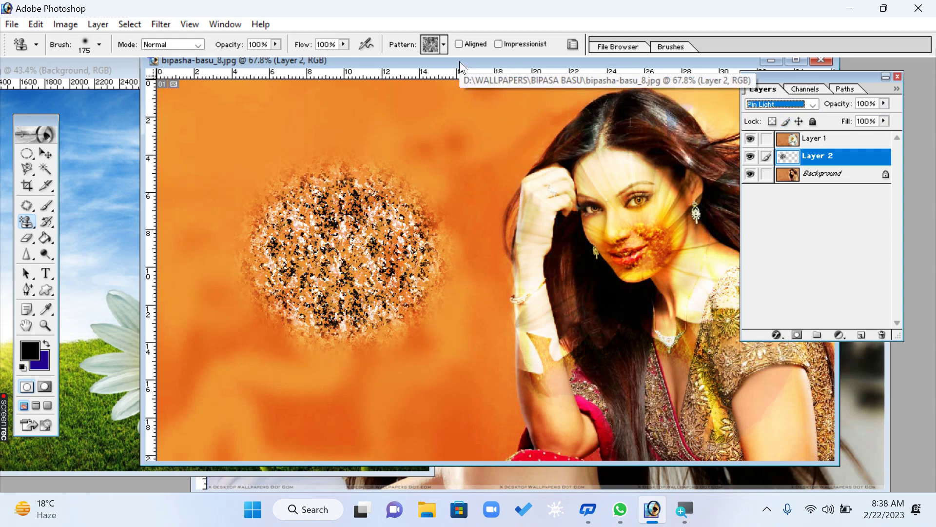
{"action": "key", "text": "Down"}
{"action": "key", "text": "Down"}
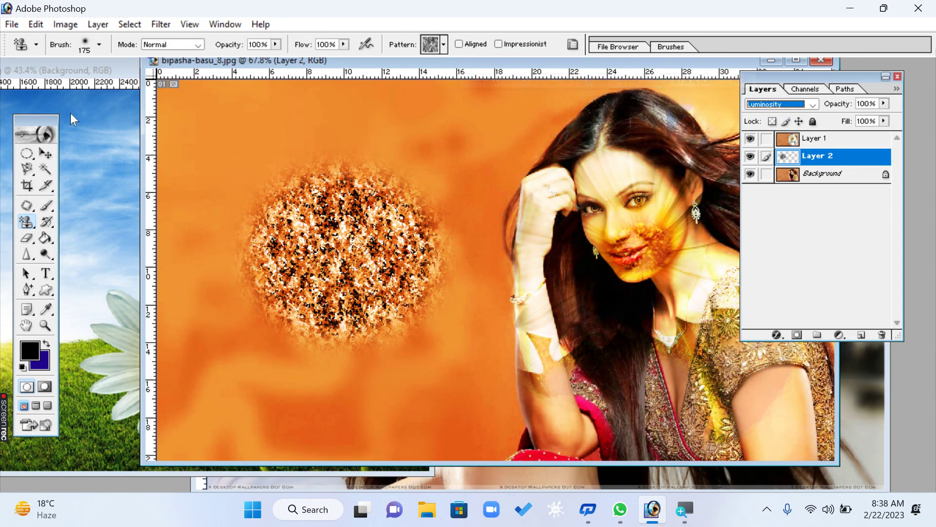
- Create a new 1024 x 768 pixel RGB Color document at 72 pixels/inch with white contents
{"action": "left_click", "coordinate": [52, 153]}
{"action": "left_click", "coordinate": [12, 24]}
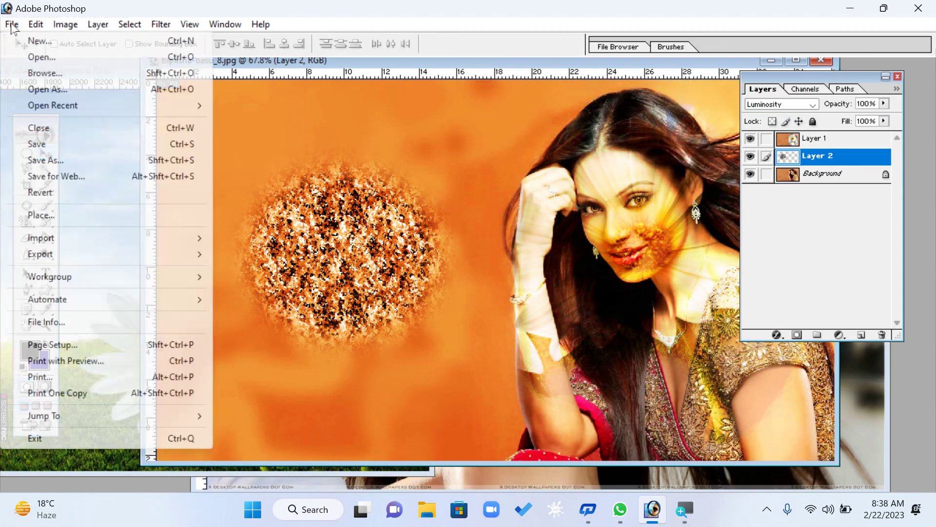
{"action": "left_click", "coordinate": [40, 41]}
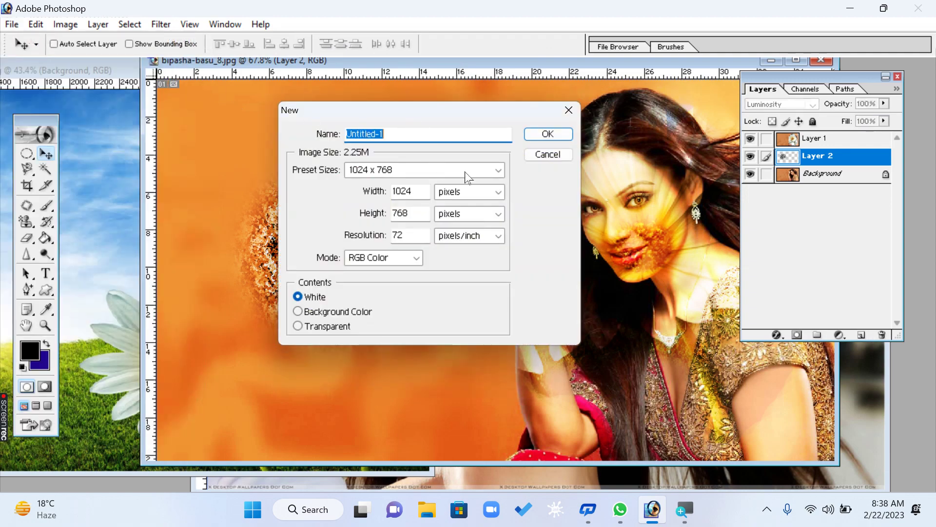
{"action": "left_click", "coordinate": [547, 134]}
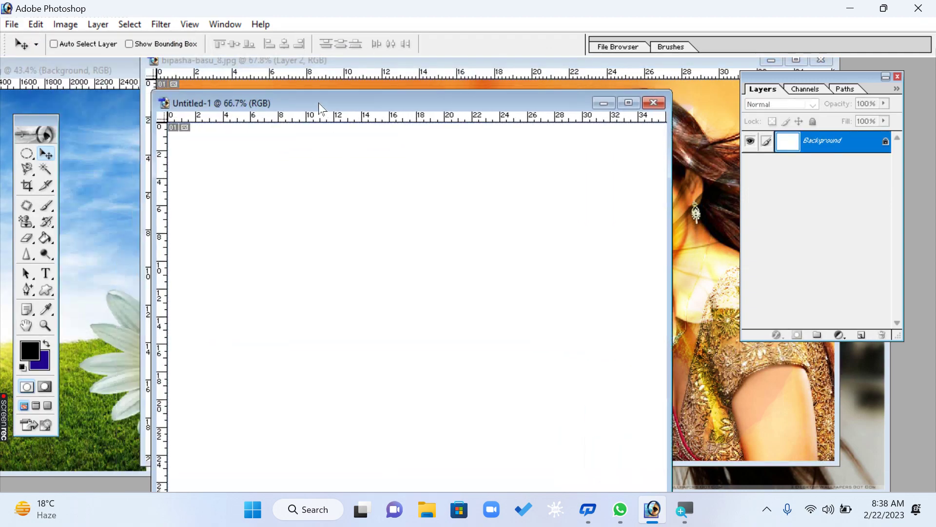
{"action": "left_click_drag", "start_coordinate": [320, 107], "coordinate": [351, 110]}
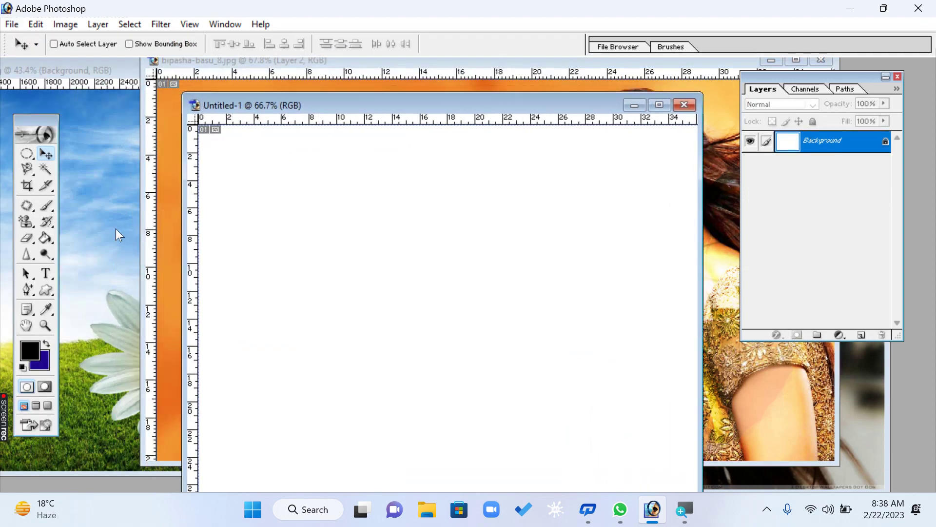
- Select a nearly square area about 4.3 by 4.2 cm near the middle of the blank canvas with the Rectangular Marquee
{"action": "left_click", "coordinate": [28, 155]}
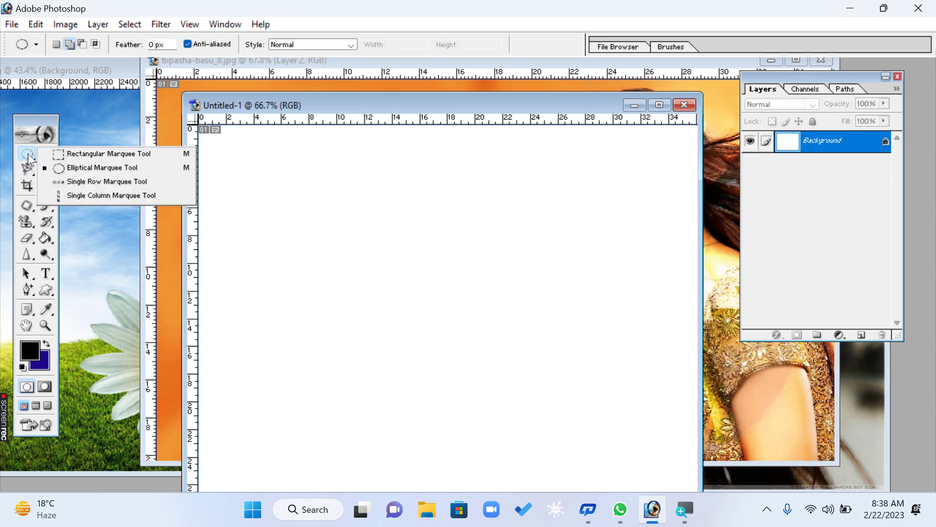
{"action": "left_click", "coordinate": [76, 155]}
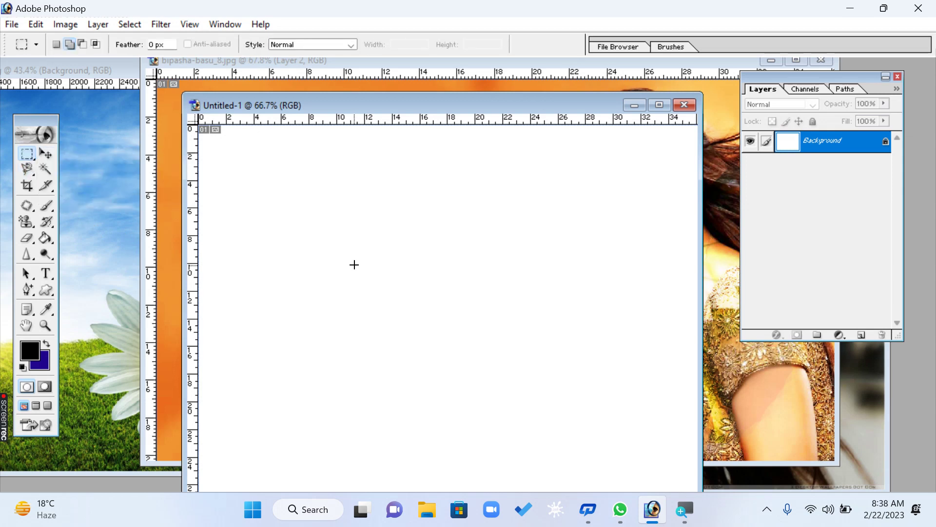
{"action": "left_click_drag", "start_coordinate": [385, 287], "coordinate": [412, 316]}
{"action": "left_click_drag", "start_coordinate": [373, 105], "coordinate": [312, 72]}
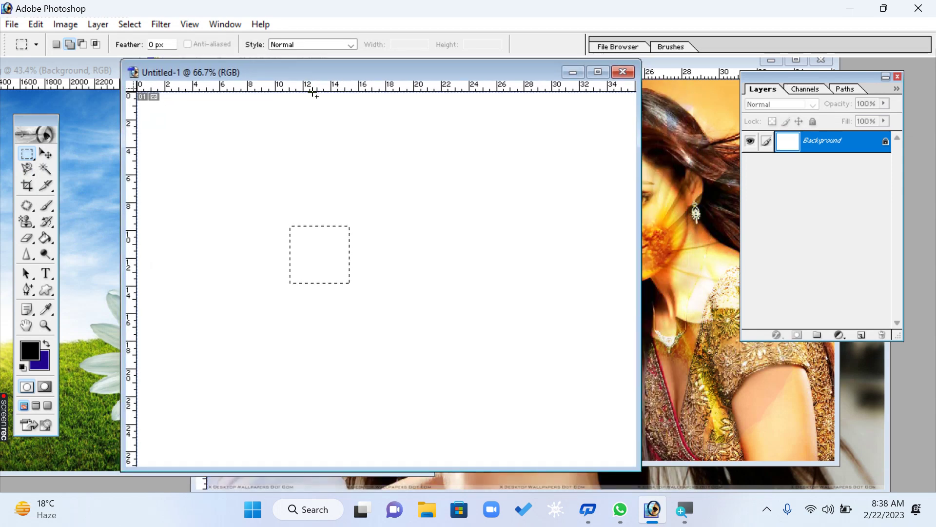
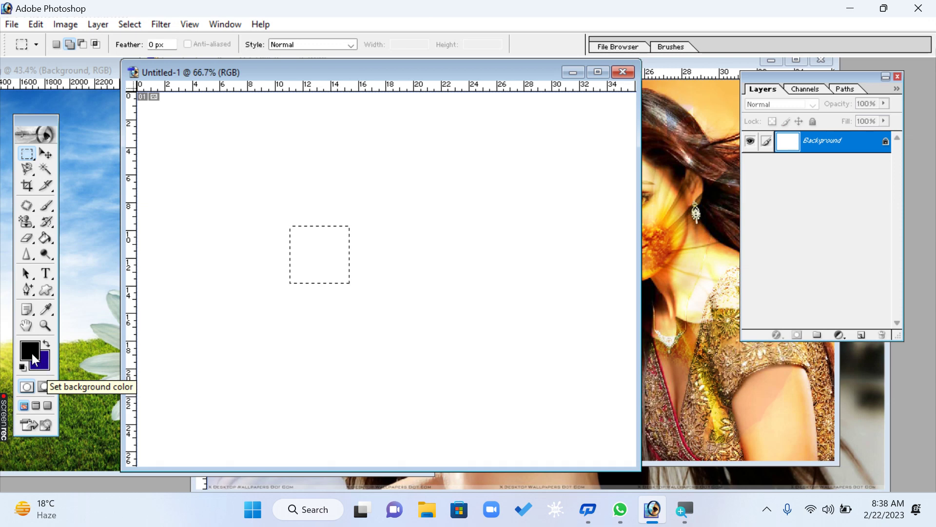
- Set the foreground color to red D80000, fill the square selection with the dark blue background color and deselect it
{"action": "left_click", "coordinate": [33, 352]}
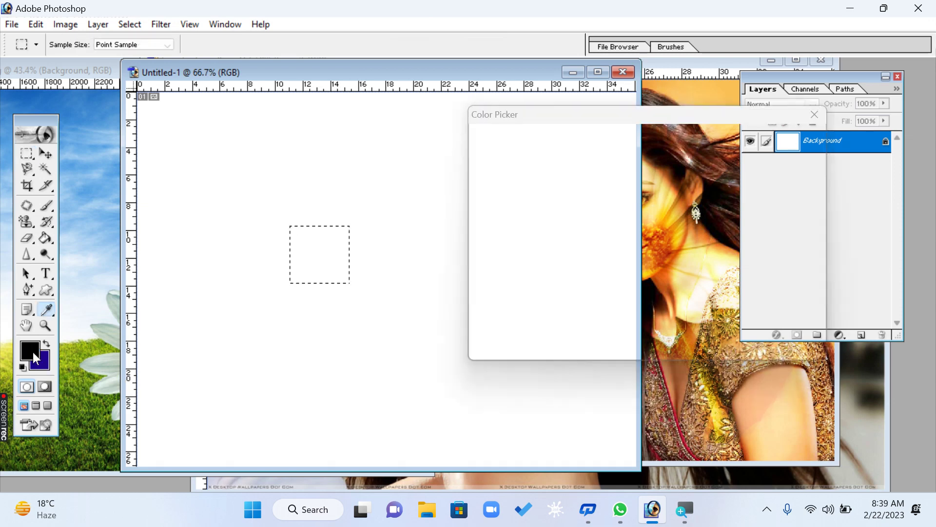
{"action": "mouse_move", "coordinate": [634, 184]}
{"action": "left_mouse_down"}
{"action": "mouse_move", "coordinate": [665, 162]}
{"action": "mouse_move", "coordinate": [666, 195]}
{"action": "mouse_move", "coordinate": [664, 169]}
{"action": "left_mouse_up"}
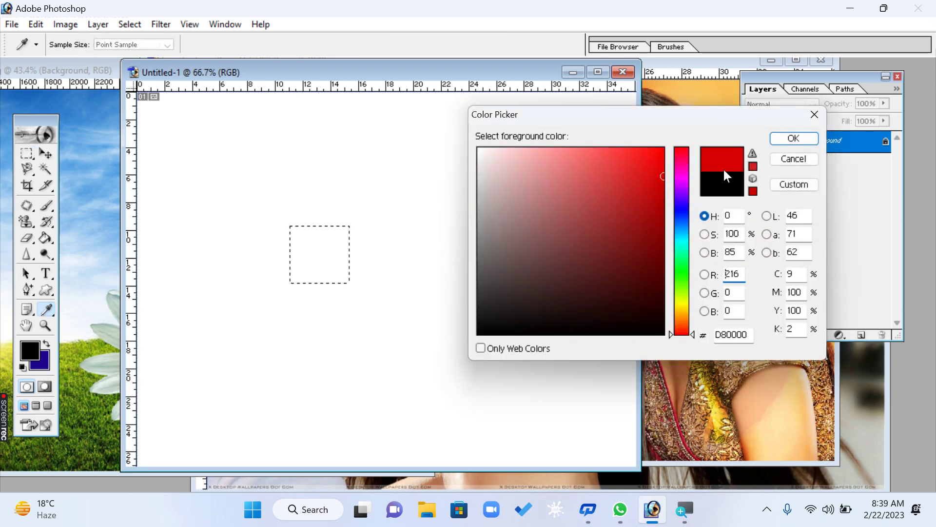
{"action": "left_click", "coordinate": [787, 140]}
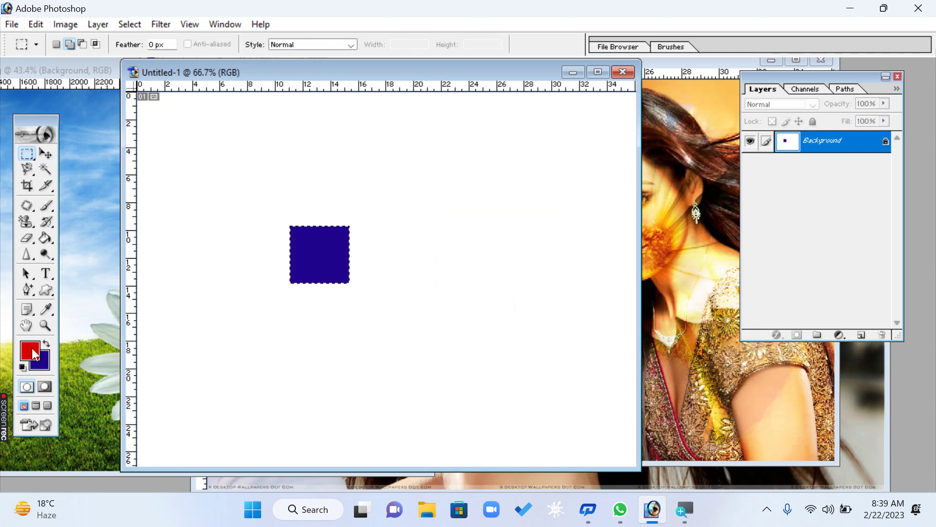
{"action": "key", "text": "ctrl+d"}
- Select a diamond joining the midpoints of the blue square's sides with the Polygonal Lasso and fill it with the red foreground color
{"action": "left_click", "coordinate": [45, 325]}
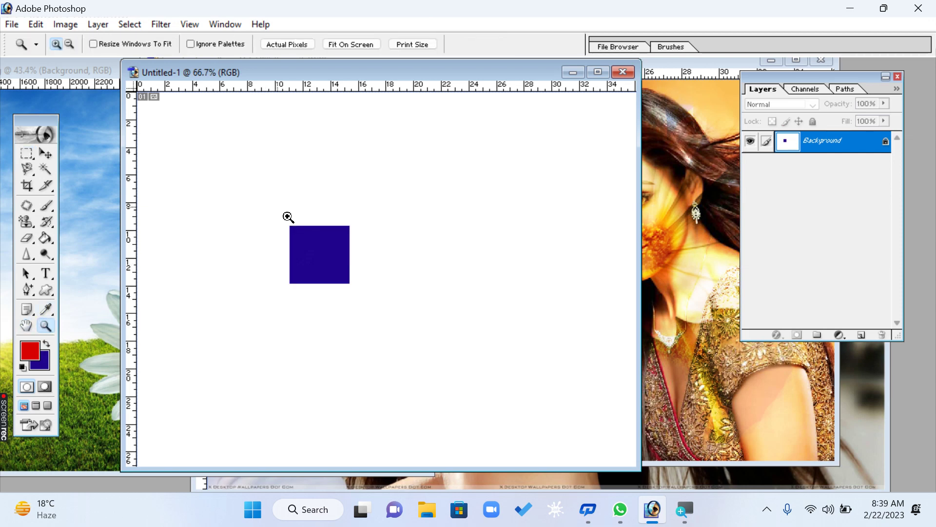
{"action": "left_click_drag", "start_coordinate": [279, 207], "coordinate": [376, 310]}
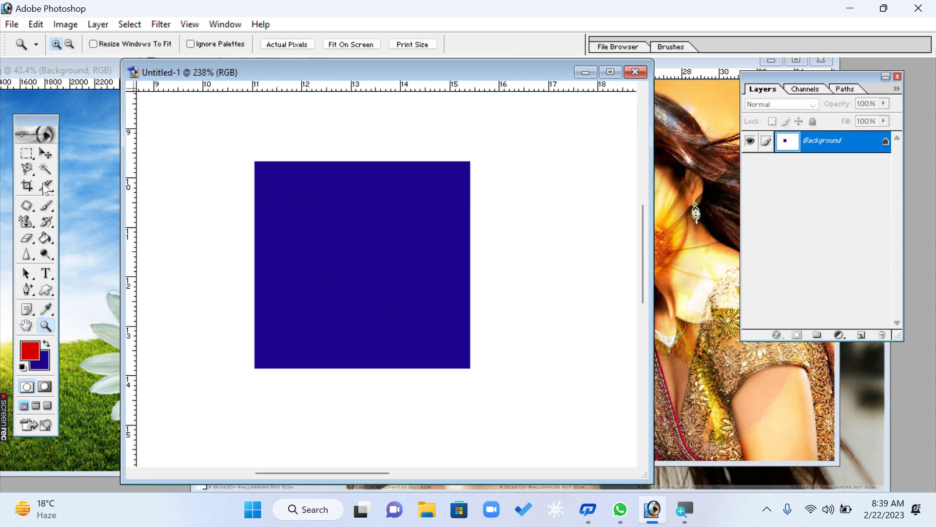
{"action": "left_click_drag", "start_coordinate": [26, 169], "coordinate": [79, 185]}
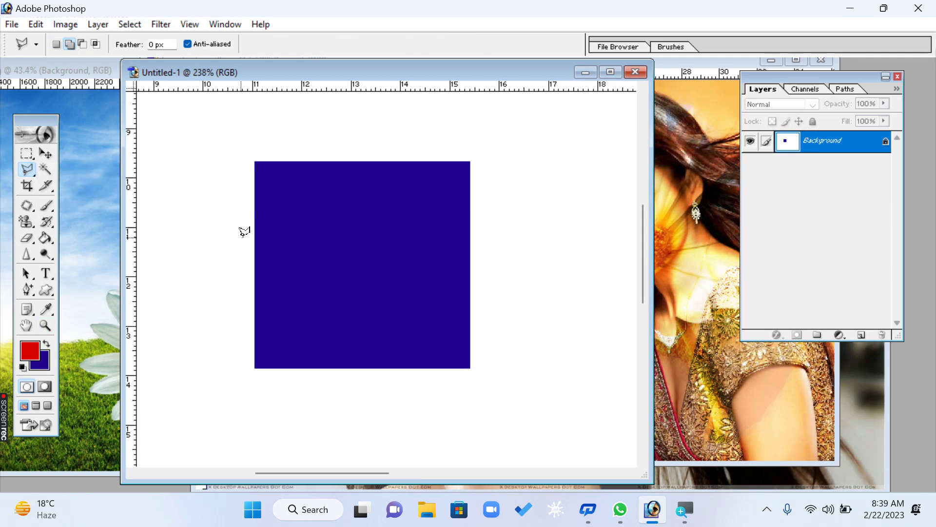
{"action": "left_click", "coordinate": [254, 262]}
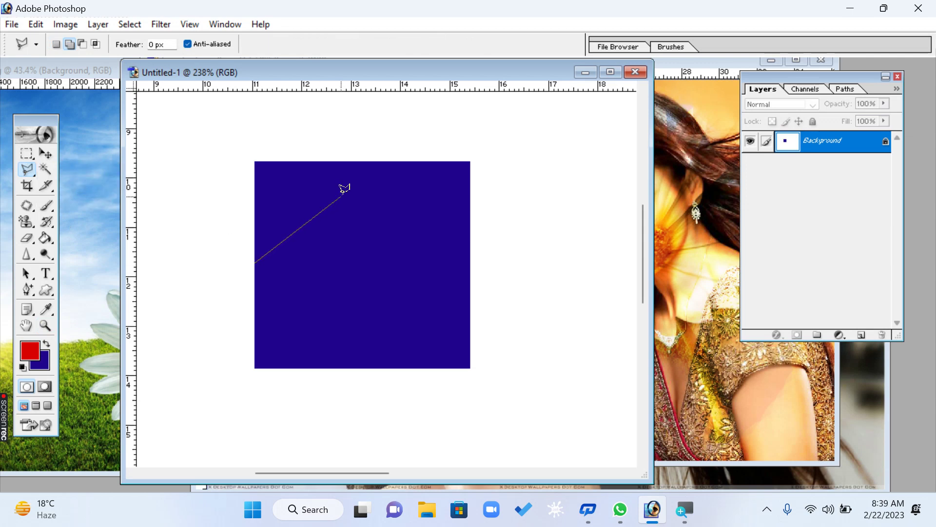
{"action": "left_click", "coordinate": [364, 161]}
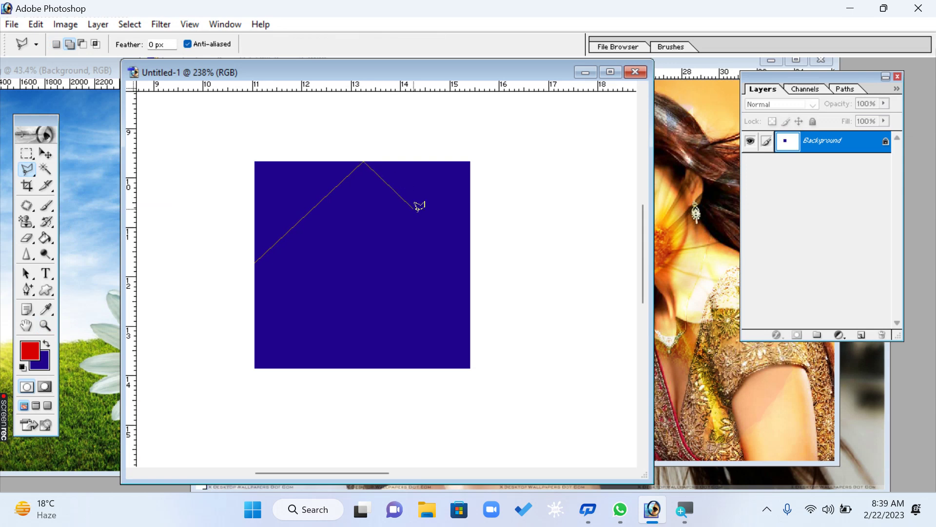
{"action": "left_click", "coordinate": [470, 261]}
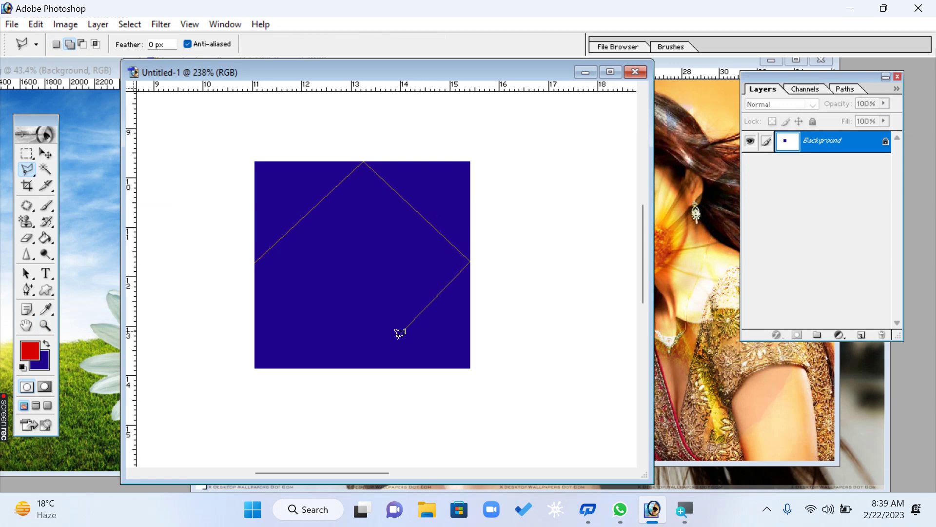
{"action": "left_click", "coordinate": [369, 368]}
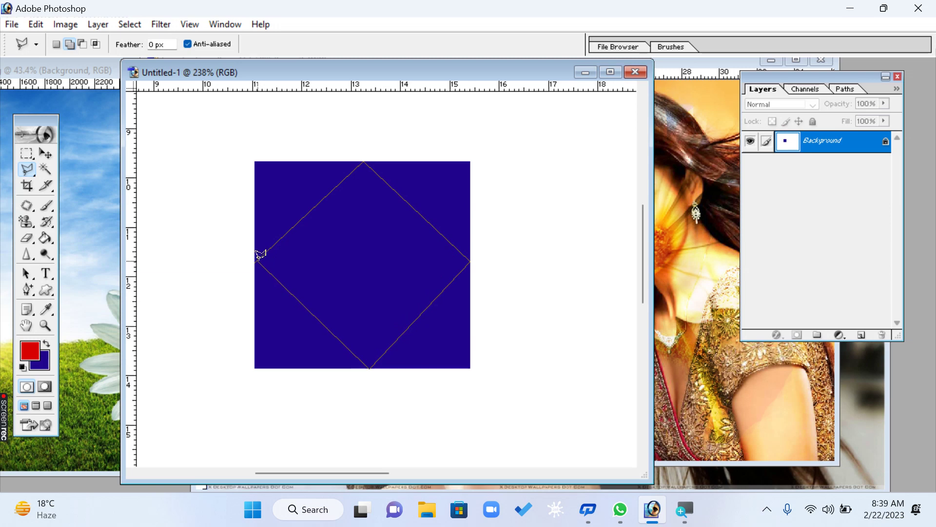
{"action": "left_click", "coordinate": [259, 256]}
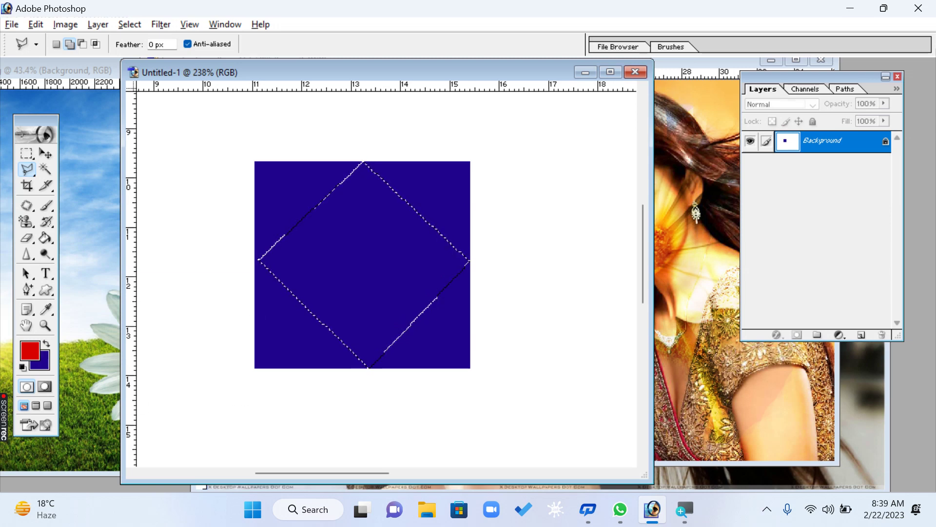
{"action": "key", "text": "alt+BackSpace"}
{"action": "key", "text": "ctrl+d"}
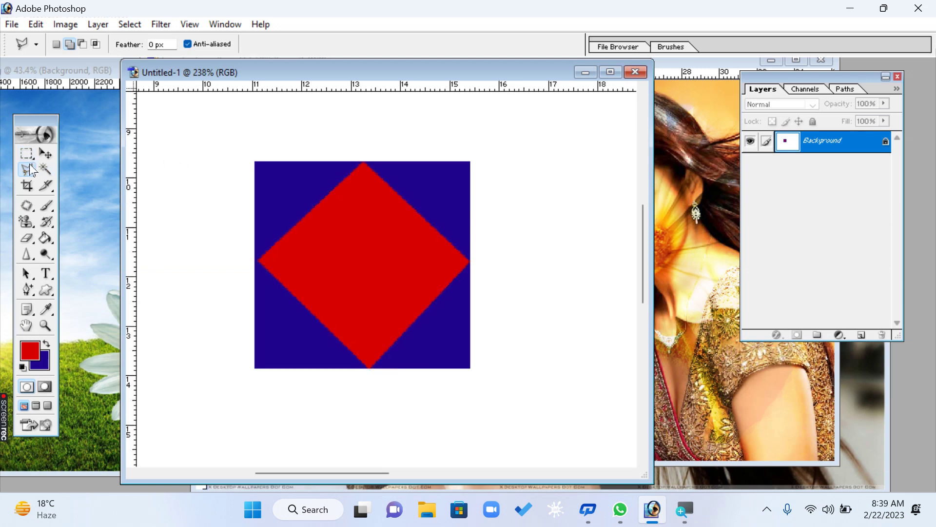
- Select a circle about 2.2 cm wide in the center of the red diamond, fill it with white FFFFFF and deselect it
{"action": "left_click_drag", "start_coordinate": [26, 153], "coordinate": [72, 169]}
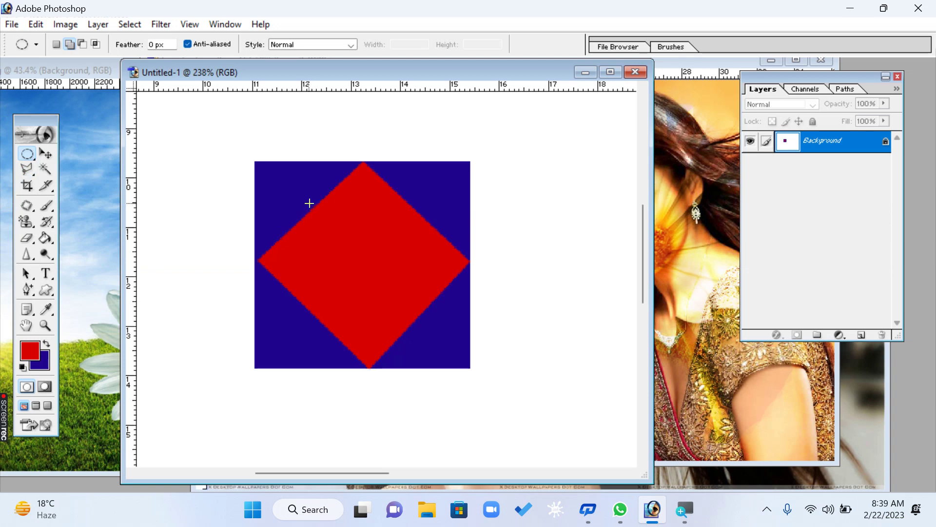
{"action": "left_click_drag", "start_coordinate": [308, 208], "coordinate": [419, 316]}
{"action": "left_click", "coordinate": [32, 351]}
{"action": "left_click_drag", "start_coordinate": [647, 229], "coordinate": [370, 46]}
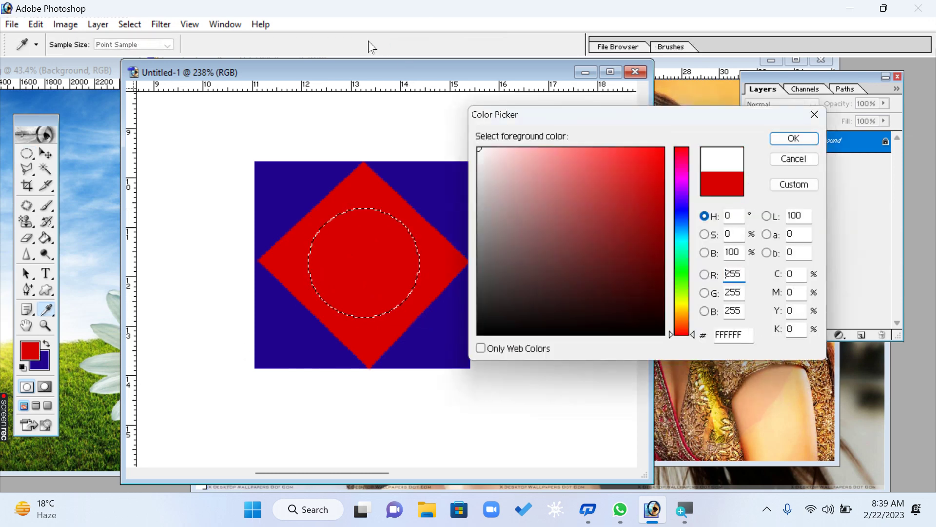
{"action": "left_click", "coordinate": [794, 139]}
{"action": "key", "text": "alt+BackSpace"}
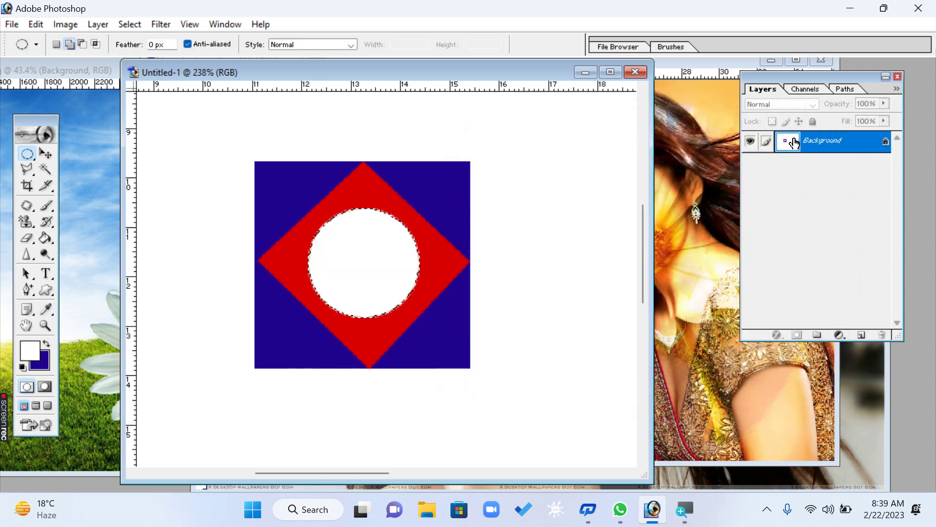
{"action": "key", "text": "ctrl+d"}
- Outline a freehand five-pointed star selection inside the white circle with the Polygonal Lasso
{"action": "left_click_drag", "start_coordinate": [30, 172], "coordinate": [77, 188]}
{"action": "left_click", "coordinate": [353, 236]}
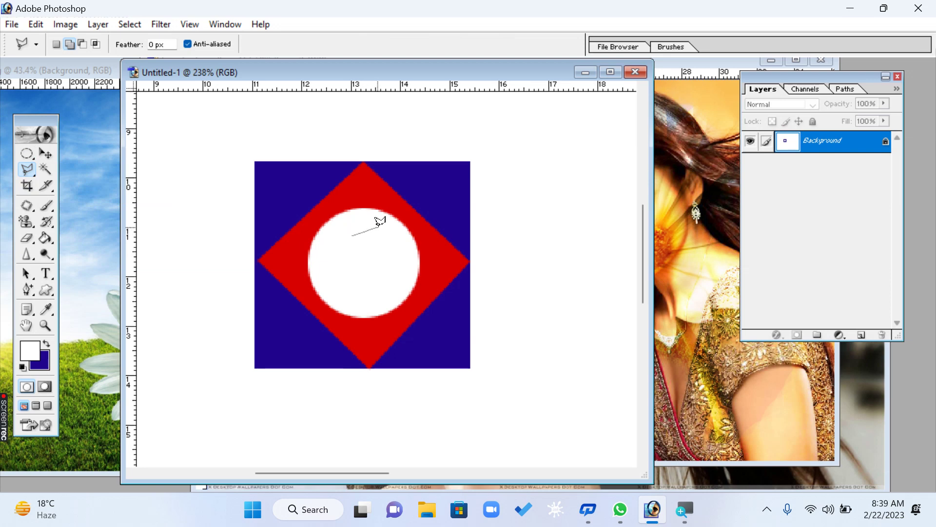
{"action": "left_click", "coordinate": [383, 227]}
{"action": "left_click", "coordinate": [376, 251]}
{"action": "left_click", "coordinate": [398, 261]}
{"action": "left_click", "coordinate": [367, 272]}
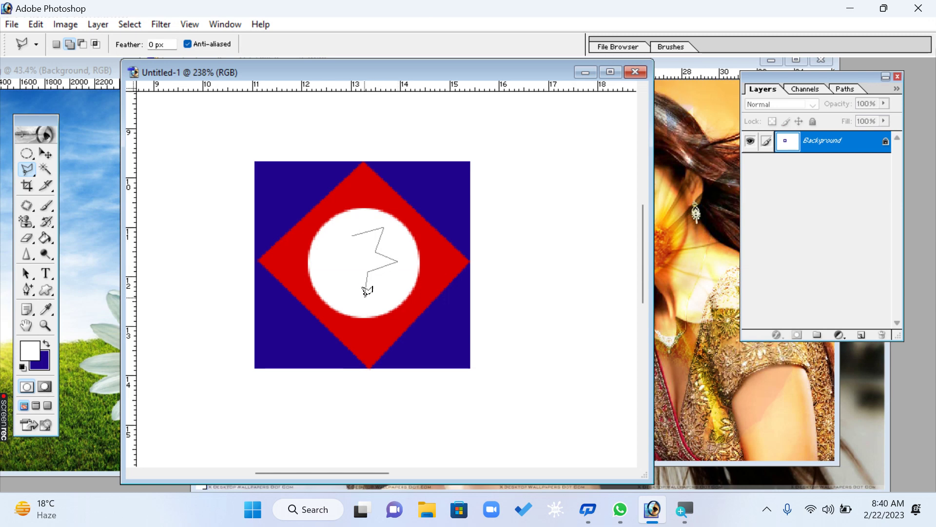
{"action": "left_click", "coordinate": [362, 299]}
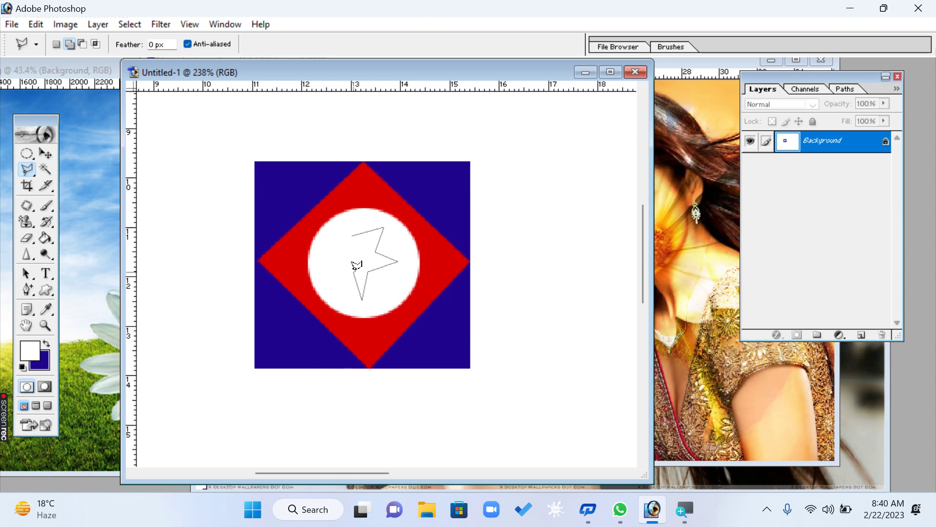
{"action": "left_click", "coordinate": [321, 263]}
{"action": "left_click", "coordinate": [325, 236]}
{"action": "left_click", "coordinate": [361, 236]}
- Set the foreground color to bright yellow, fill the star selection with it and deselect it
{"action": "left_click", "coordinate": [33, 350]}
{"action": "left_click_drag", "start_coordinate": [681, 234], "coordinate": [681, 302]}
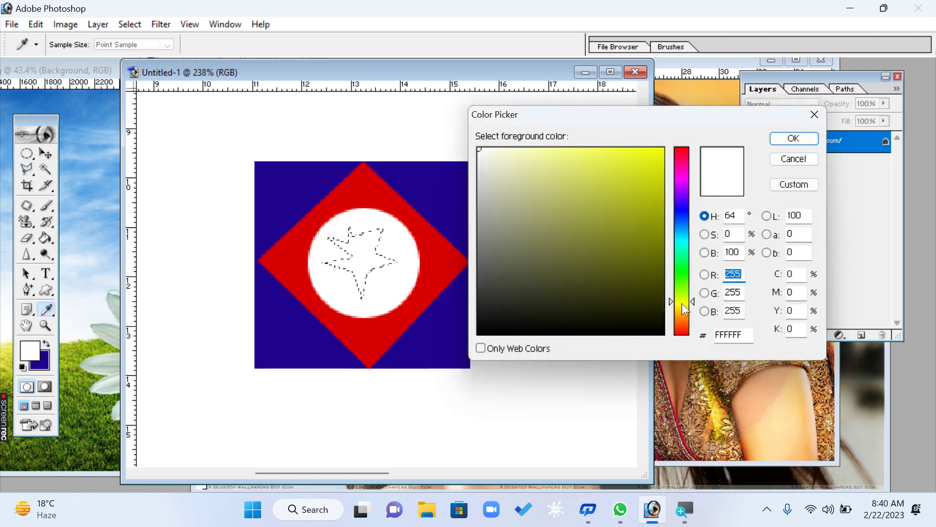
{"action": "left_click", "coordinate": [793, 139]}
{"action": "key", "text": "alt+BackSpace"}
{"action": "key", "text": "ctrl+d"}
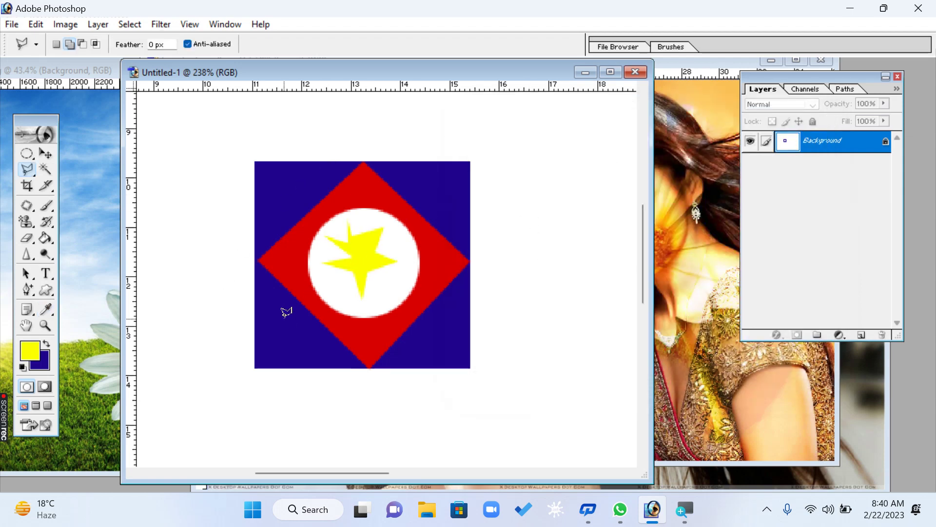
- Crop the image to the blue square motif, leaving a thin white margin around it
{"action": "left_click", "coordinate": [27, 186]}
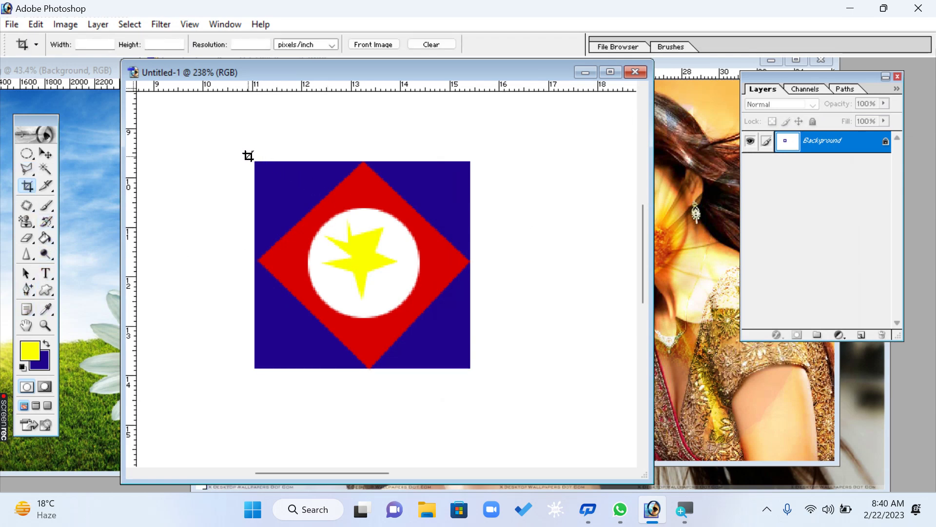
{"action": "left_click_drag", "start_coordinate": [249, 155], "coordinate": [476, 373]}
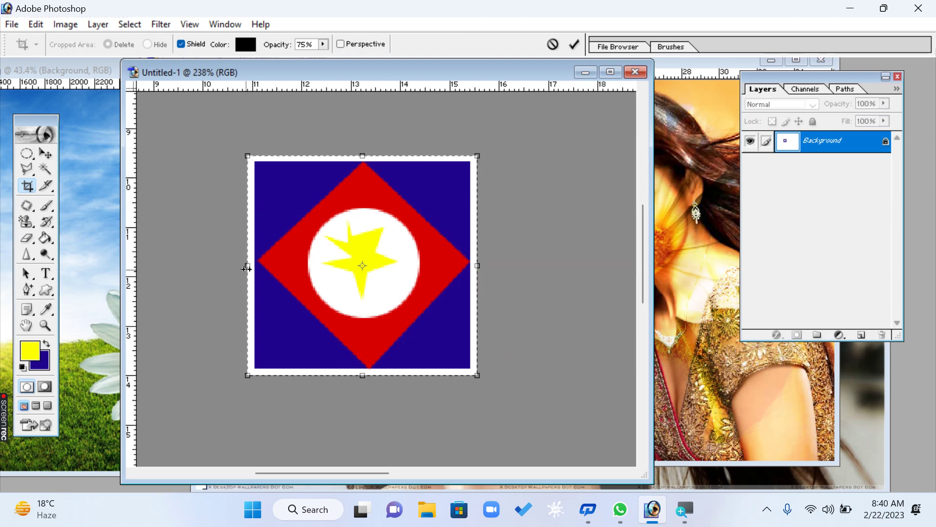
{"action": "left_click_drag", "start_coordinate": [247, 266], "coordinate": [247, 267]}
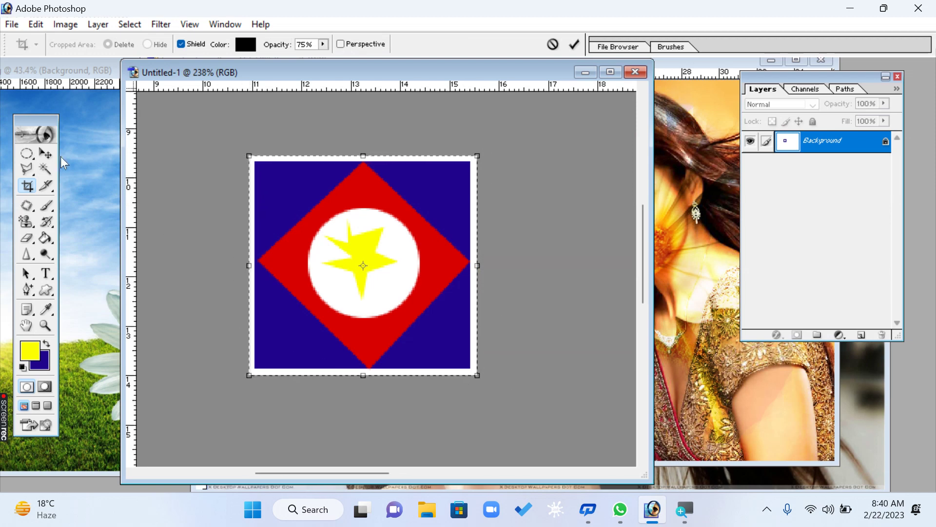
{"action": "left_click", "coordinate": [46, 153]}
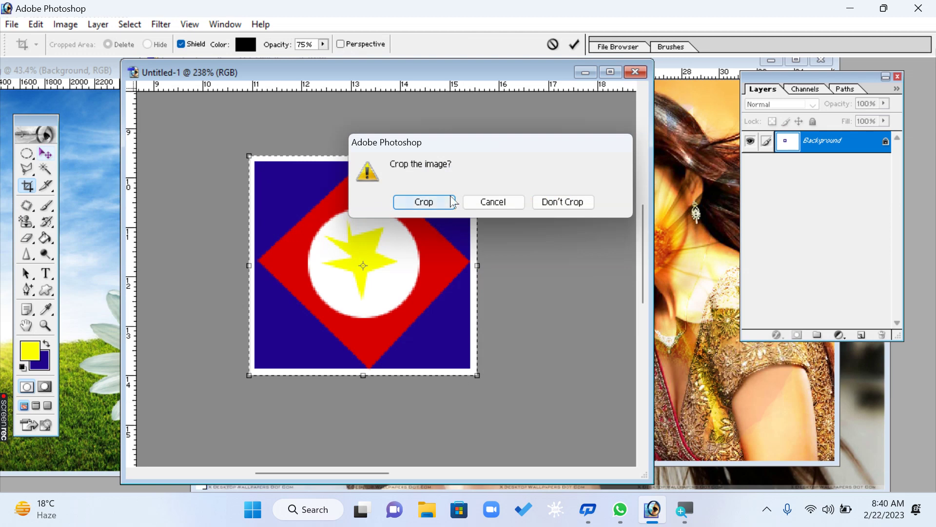
{"action": "left_click", "coordinate": [507, 209]}
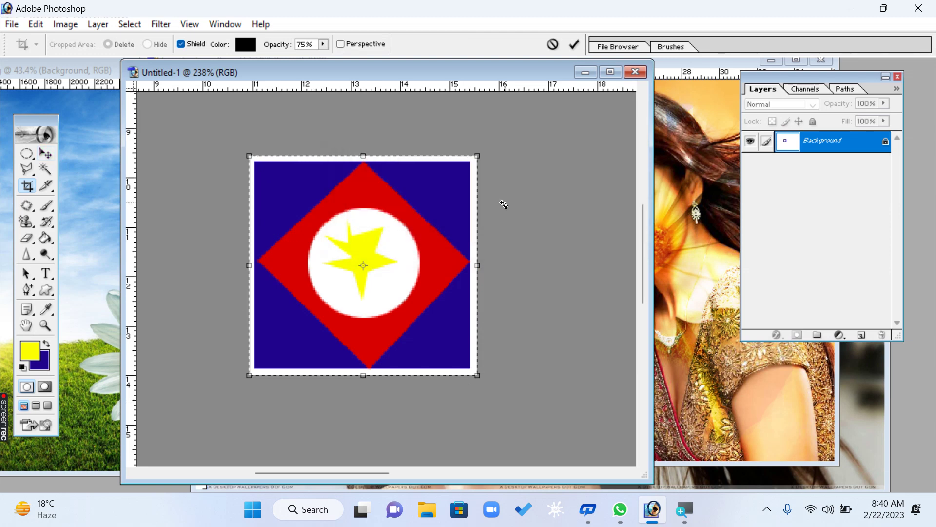
{"action": "key", "text": "Return"}
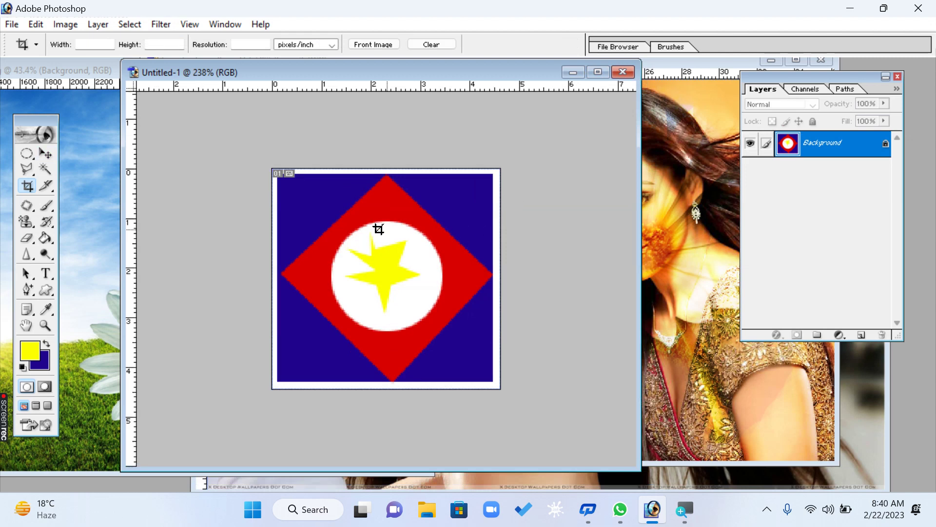
- Define the cropped motif as a new pattern with a custom name
{"action": "left_click", "coordinate": [35, 24]}
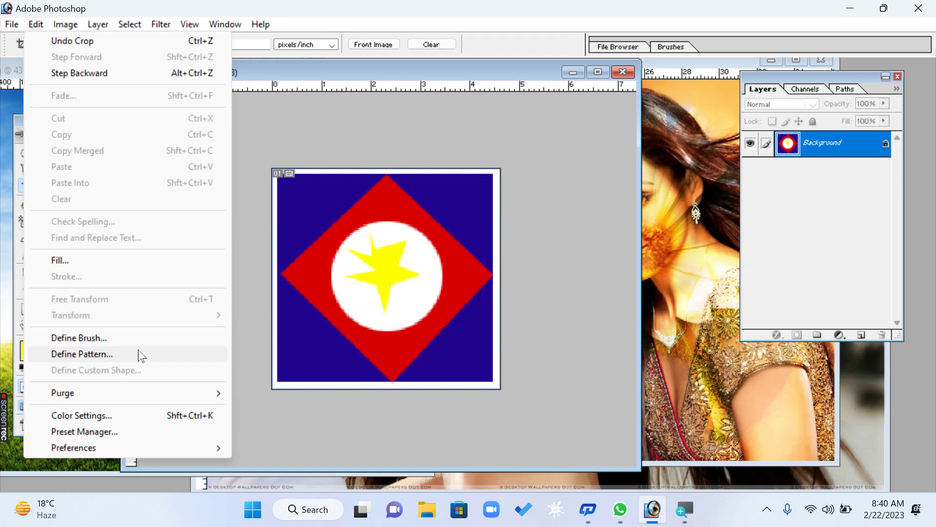
{"action": "left_click", "coordinate": [98, 356]}
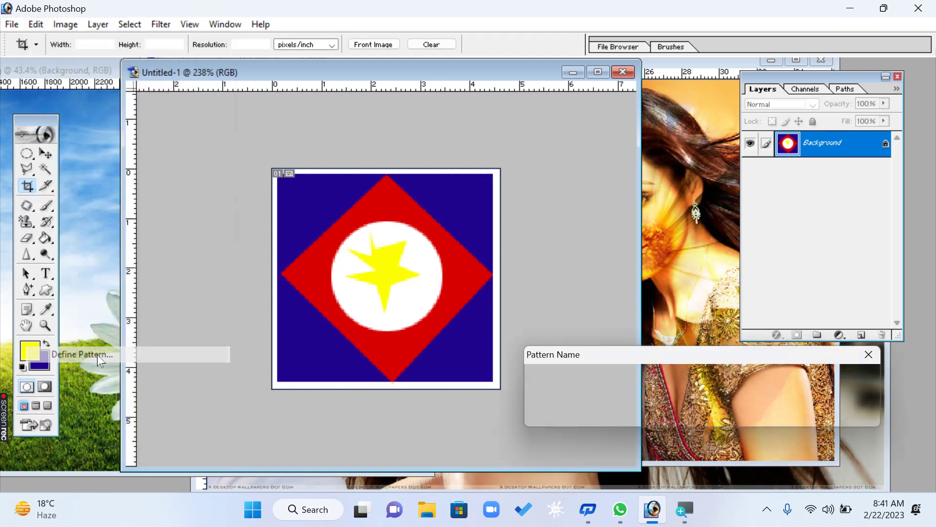
{"action": "left_click_drag", "start_coordinate": [648, 359], "coordinate": [522, 276]}
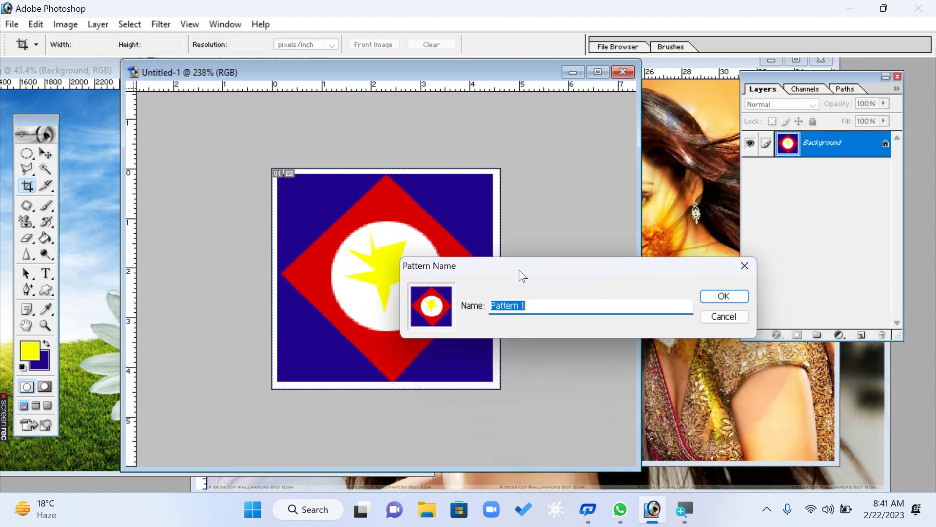
{"action": "type", "text": "aarti"}
{"action": "left_click", "coordinate": [726, 297]}
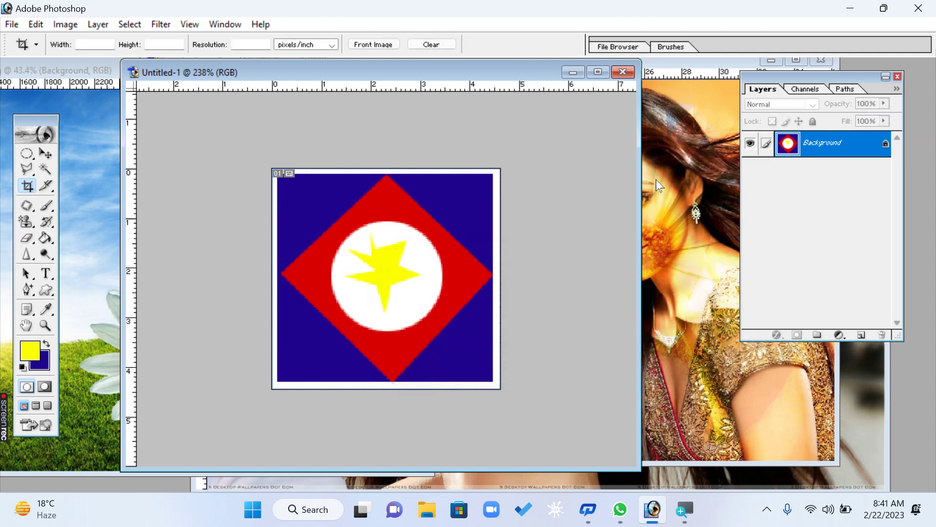
- Close the motif document without saving and create a new 1024 x 768 pixel RGB Color document with white contents
{"action": "left_click", "coordinate": [626, 72]}
{"action": "left_click", "coordinate": [472, 201]}
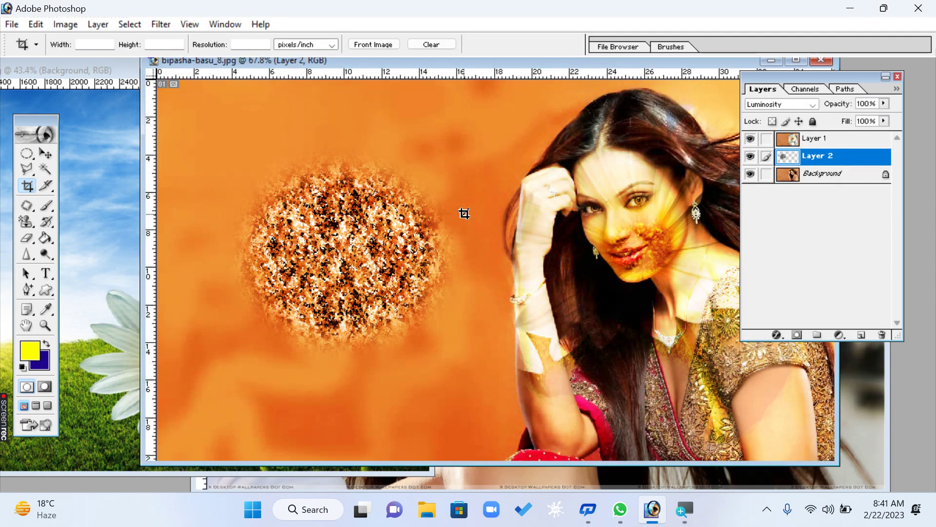
{"action": "left_click", "coordinate": [11, 25]}
{"action": "left_click", "coordinate": [39, 41]}
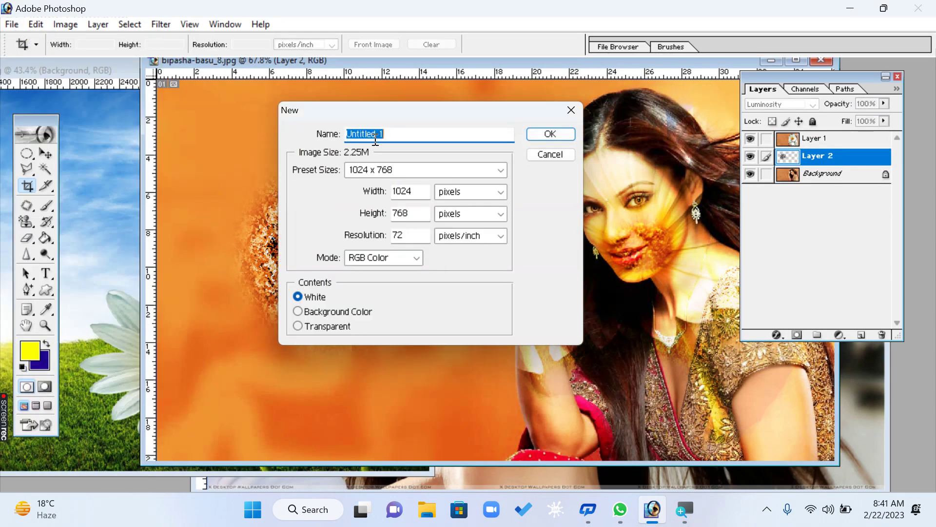
{"action": "left_click", "coordinate": [556, 137]}
{"action": "left_click_drag", "start_coordinate": [234, 80], "coordinate": [358, 118]}
- Paint the custom star motif pattern across the blank canvas with the Pattern Stamp at brush size 175
{"action": "left_click", "coordinate": [27, 224]}
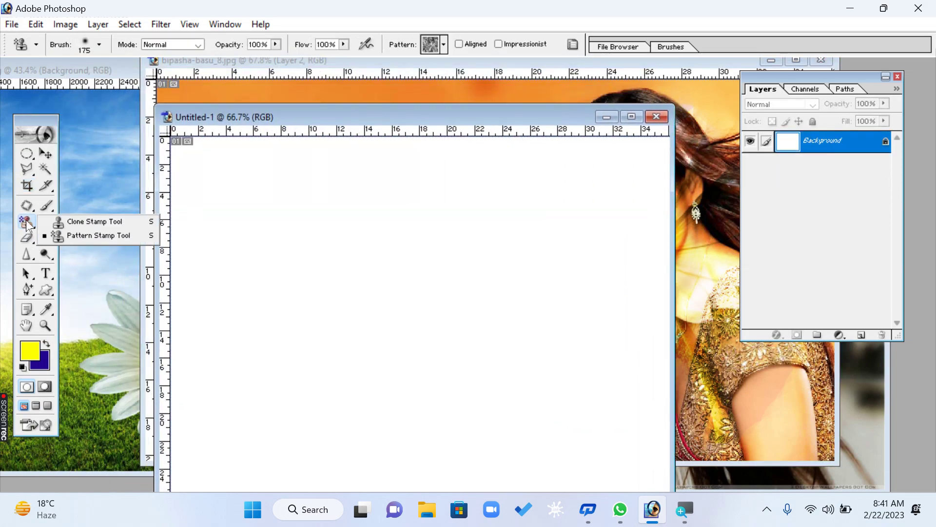
{"action": "left_click", "coordinate": [97, 236]}
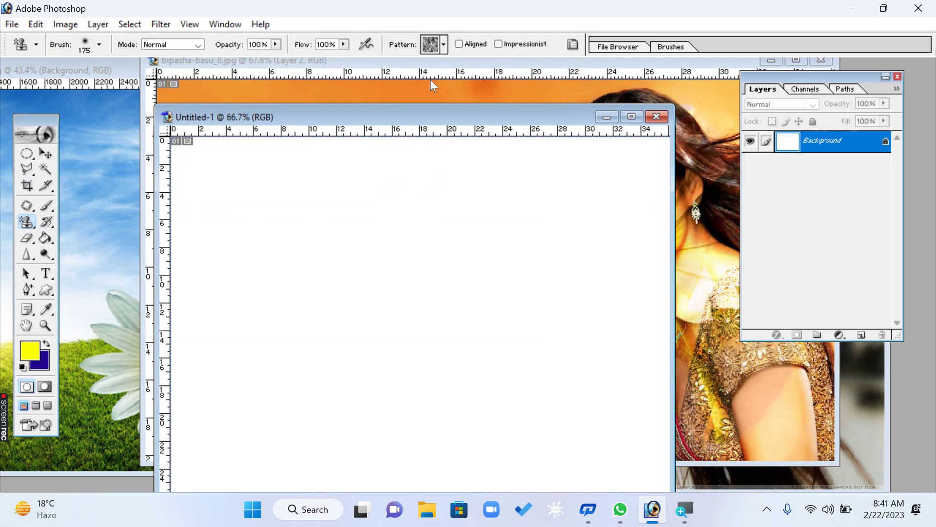
{"action": "left_click", "coordinate": [443, 45]}
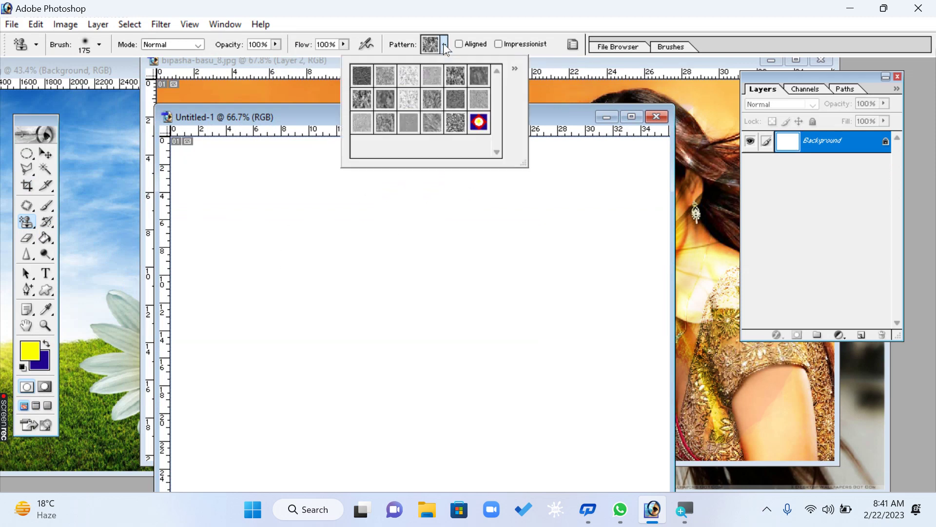
{"action": "left_click", "coordinate": [481, 125]}
{"action": "left_click", "coordinate": [541, 125]}
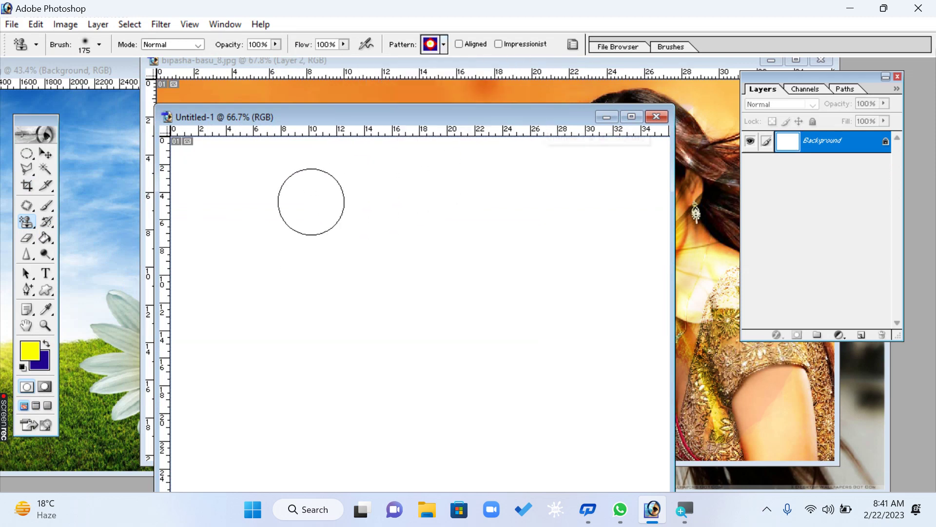
{"action": "mouse_move", "coordinate": [192, 171]}
{"action": "left_mouse_down"}
{"action": "mouse_move", "coordinate": [427, 155]}
{"action": "mouse_move", "coordinate": [664, 166]}
{"action": "mouse_move", "coordinate": [563, 186]}
{"action": "mouse_move", "coordinate": [185, 200]}
{"action": "mouse_move", "coordinate": [271, 231]}
{"action": "mouse_move", "coordinate": [651, 197]}
{"action": "mouse_move", "coordinate": [552, 251]}
{"action": "mouse_move", "coordinate": [188, 308]}
{"action": "mouse_move", "coordinate": [622, 247]}
{"action": "mouse_move", "coordinate": [515, 328]}
{"action": "mouse_move", "coordinate": [286, 327]}
{"action": "mouse_move", "coordinate": [204, 383]}
{"action": "mouse_move", "coordinate": [629, 335]}
{"action": "mouse_move", "coordinate": [249, 409]}
{"action": "mouse_move", "coordinate": [412, 378]}
{"action": "mouse_move", "coordinate": [375, 459]}
{"action": "mouse_move", "coordinate": [184, 459]}
{"action": "mouse_move", "coordinate": [449, 489]}
{"action": "mouse_move", "coordinate": [624, 475]}
{"action": "mouse_move", "coordinate": [504, 432]}
{"action": "mouse_move", "coordinate": [220, 295]}
{"action": "mouse_move", "coordinate": [440, 158]}
{"action": "mouse_move", "coordinate": [602, 384]}
{"action": "left_mouse_up"}
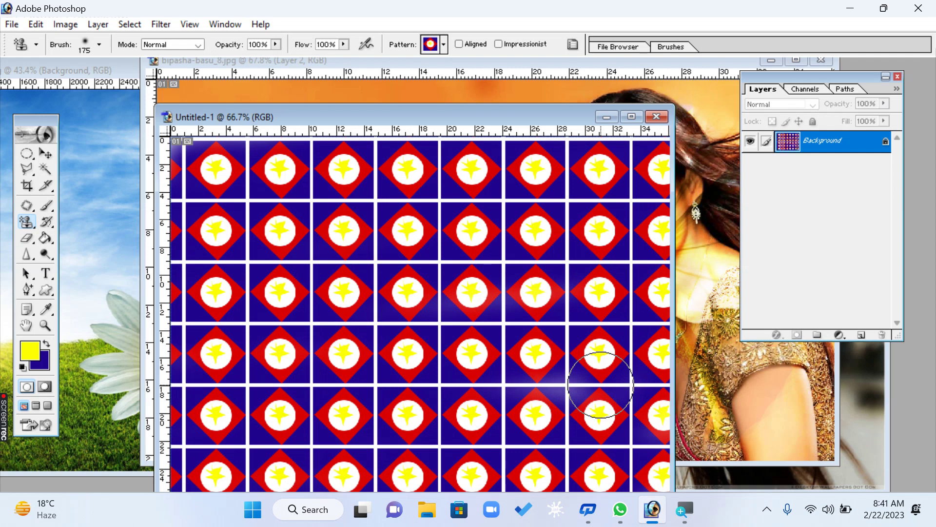
- Create another blank white RGB document and place its window over the patterned one
{"action": "left_click", "coordinate": [45, 153]}
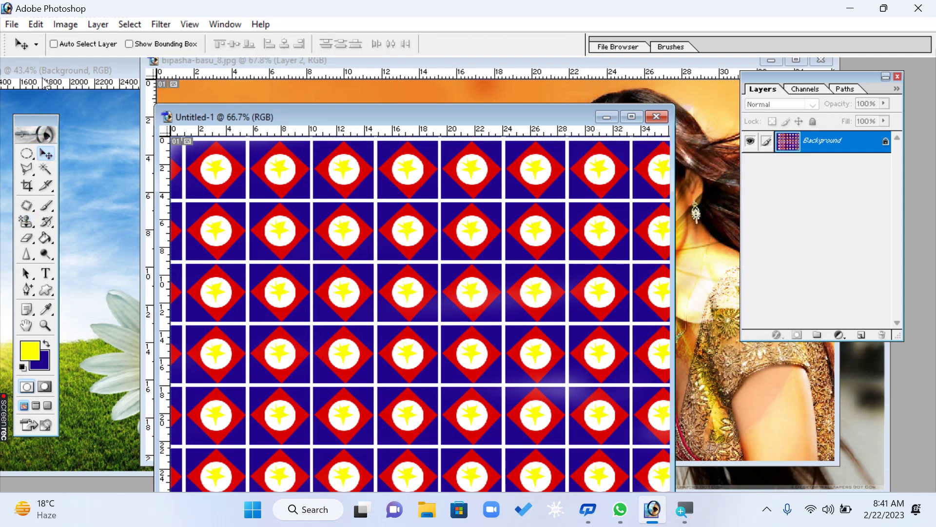
{"action": "left_click", "coordinate": [12, 26]}
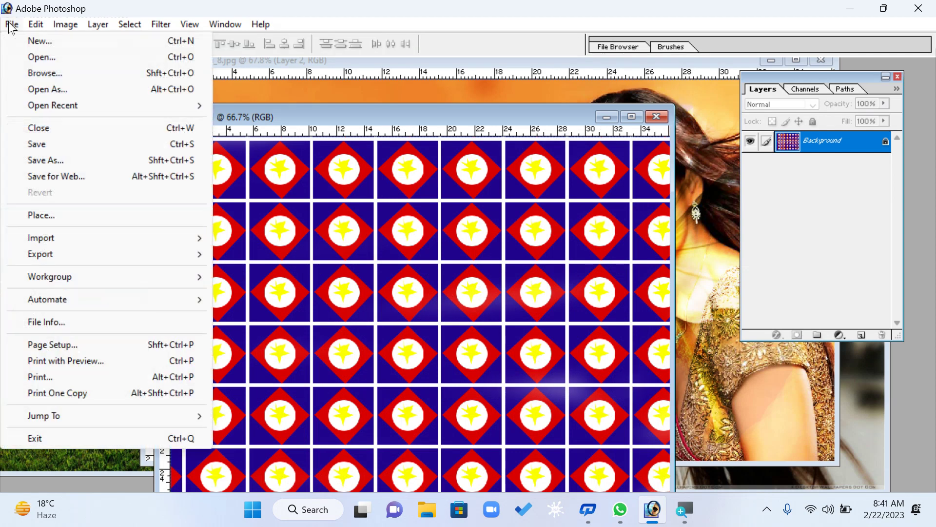
{"action": "left_click", "coordinate": [52, 47]}
{"action": "left_click", "coordinate": [541, 135]}
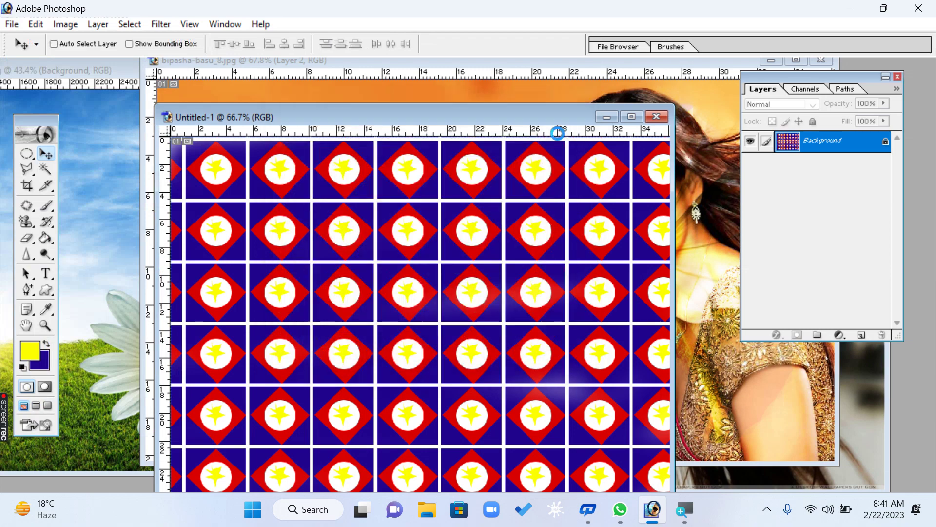
{"action": "left_click_drag", "start_coordinate": [290, 81], "coordinate": [413, 104]}
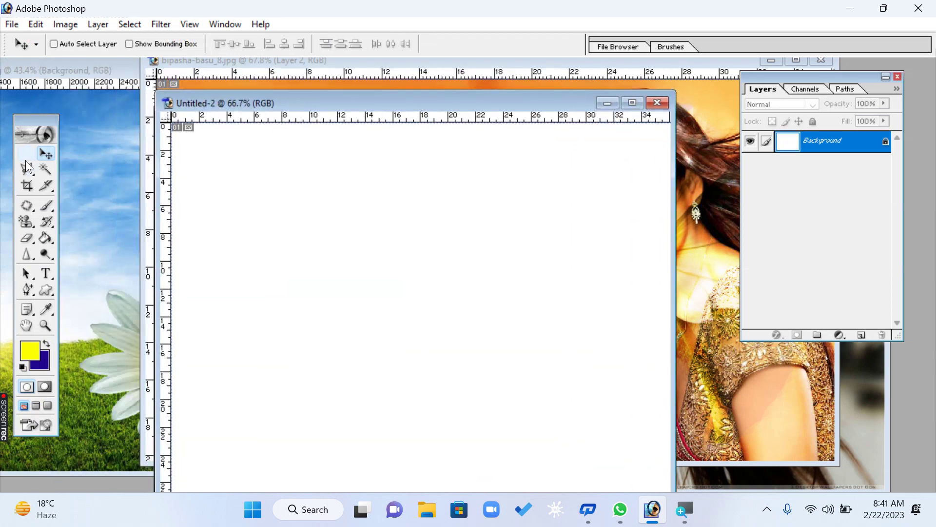
- Select an ellipse about 3.8 by 4 cm on the blank canvas, fill it with the dark blue background color and deselect it
{"action": "left_click_drag", "start_coordinate": [27, 155], "coordinate": [68, 168]}
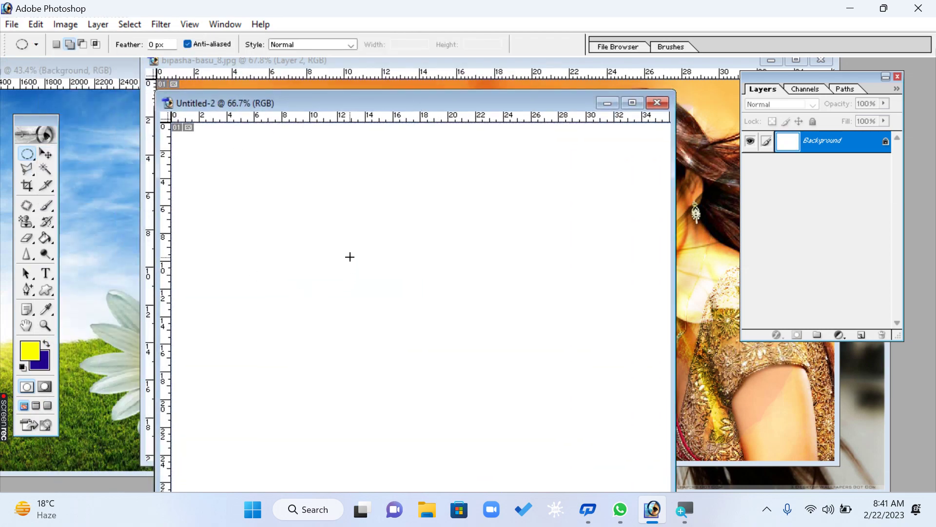
{"action": "left_click_drag", "start_coordinate": [360, 262], "coordinate": [401, 307]}
{"action": "left_click", "coordinate": [45, 325]}
{"action": "left_click_drag", "start_coordinate": [434, 309], "coordinate": [434, 309]}
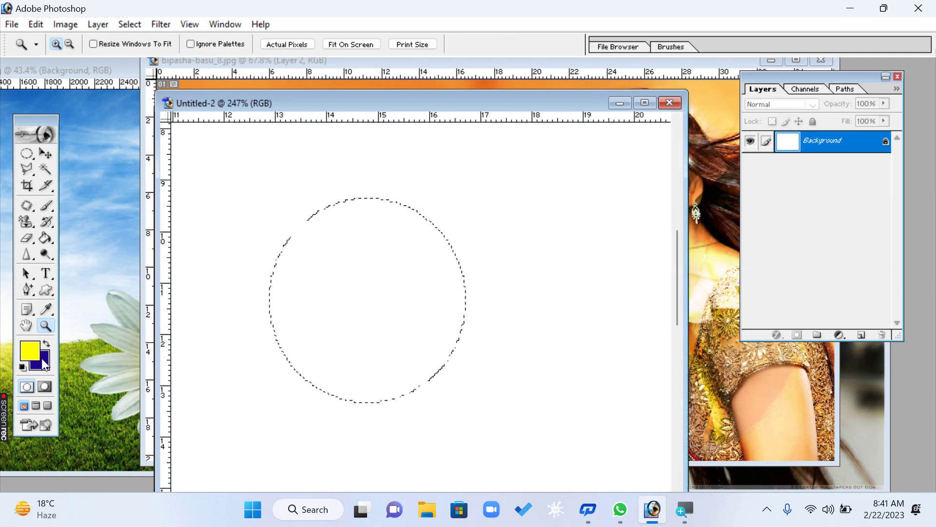
{"action": "key", "text": "ctrl+BackSpace"}
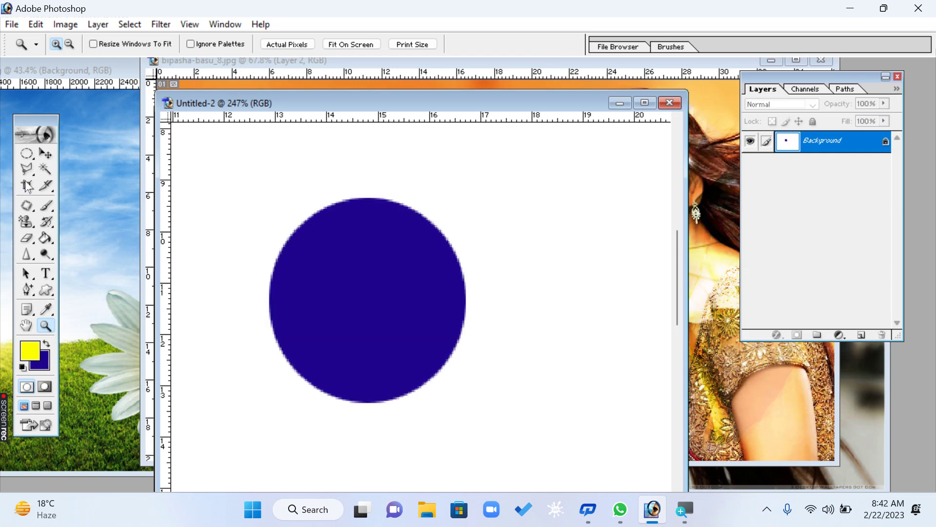
- Draw a yellow heart custom shape about 2.9 by 2.5 cm inside the dark blue circle
{"action": "left_click_drag", "start_coordinate": [46, 292], "coordinate": [126, 360]}
{"action": "left_click", "coordinate": [318, 45]}
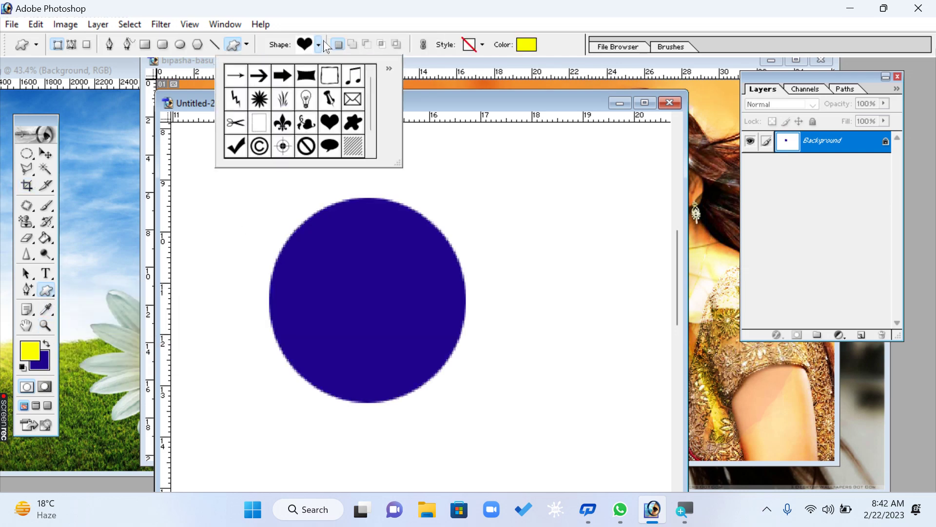
{"action": "left_click", "coordinate": [327, 122]}
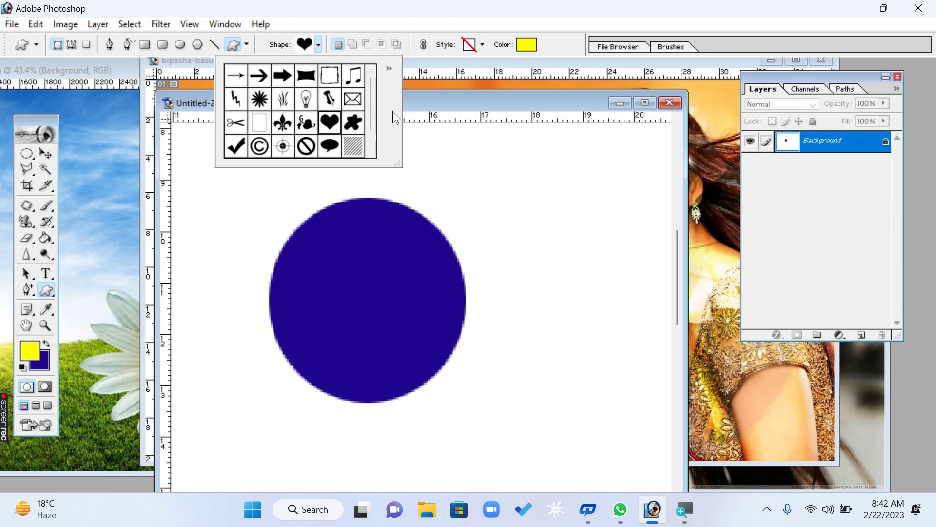
{"action": "left_click", "coordinate": [435, 95]}
{"action": "left_click_drag", "start_coordinate": [292, 237], "coordinate": [441, 367]}
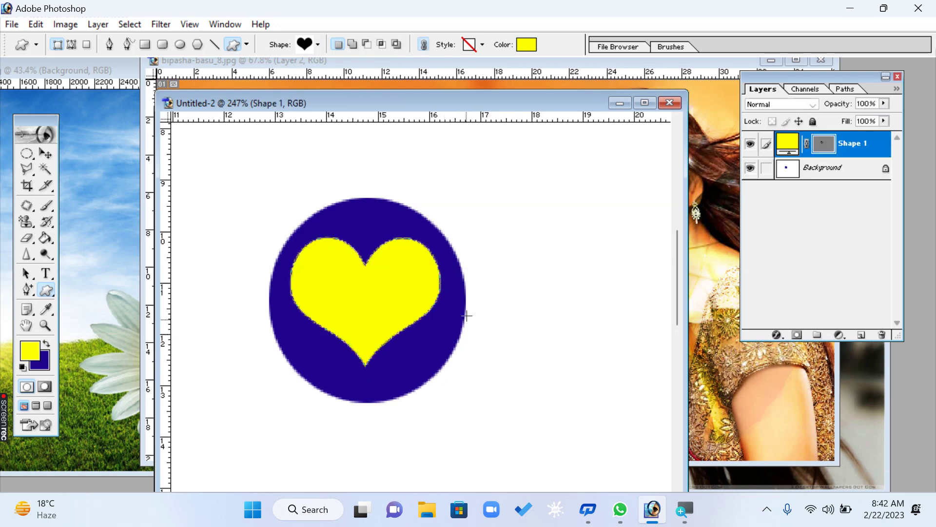
- Change the heart shape's fill color from yellow to bright pink, FF008A
{"action": "left_click", "coordinate": [526, 44]}
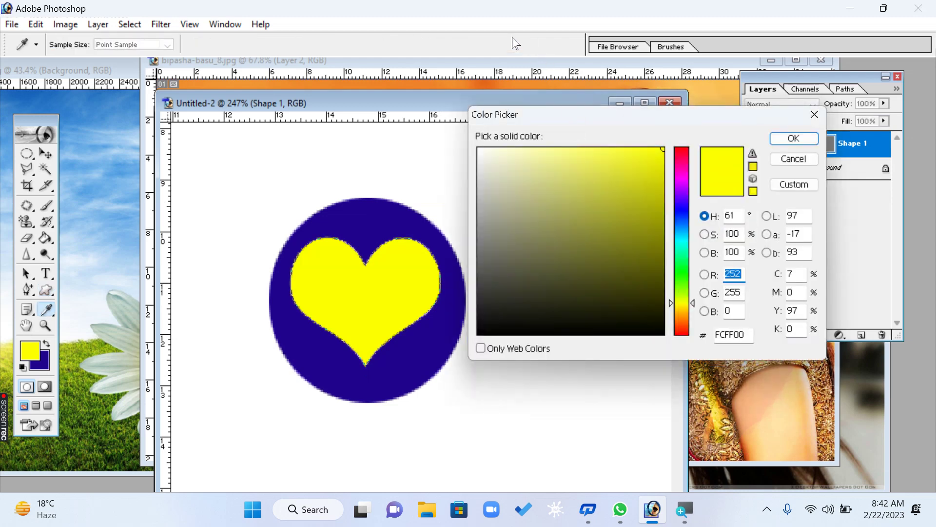
{"action": "left_click_drag", "start_coordinate": [681, 191], "coordinate": [681, 164]}
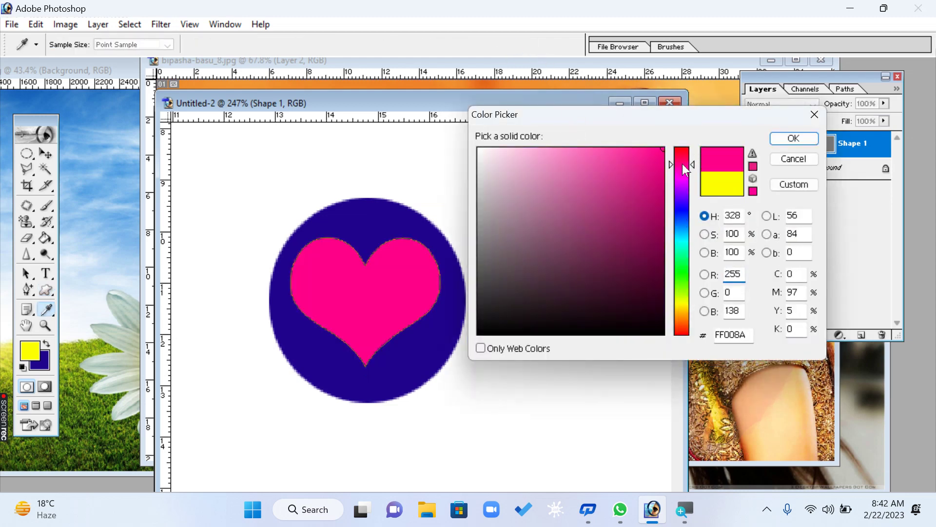
{"action": "left_click", "coordinate": [793, 139]}
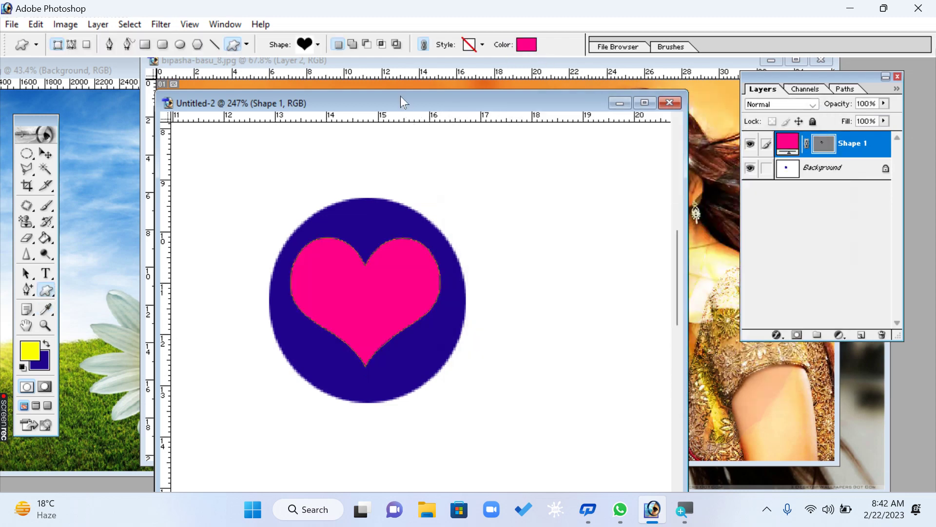
- Try several preset layer styles on the heart and apply the glossy blue, red and yellow radial gradient style
{"action": "left_click", "coordinate": [483, 46]}
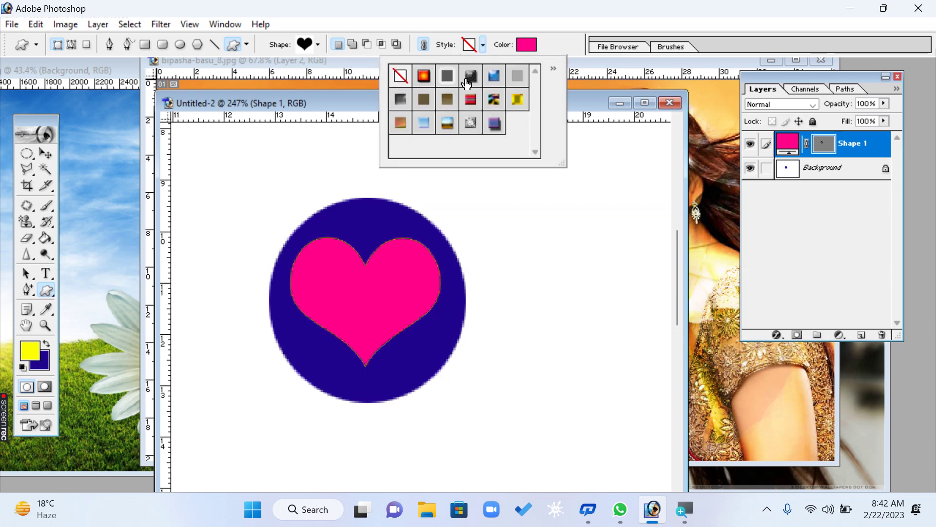
{"action": "left_click", "coordinate": [424, 77]}
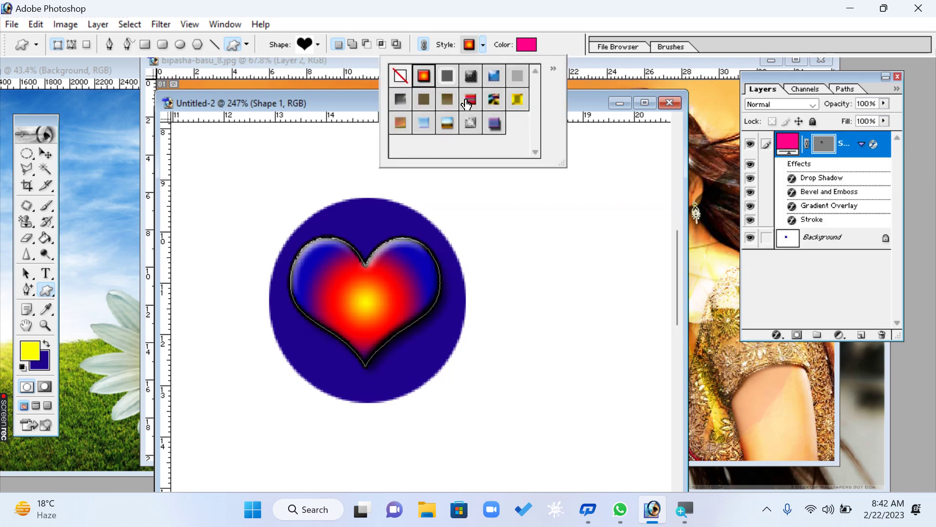
{"action": "left_click", "coordinate": [468, 101]}
{"action": "left_click", "coordinate": [493, 99]}
{"action": "left_click", "coordinate": [512, 104]}
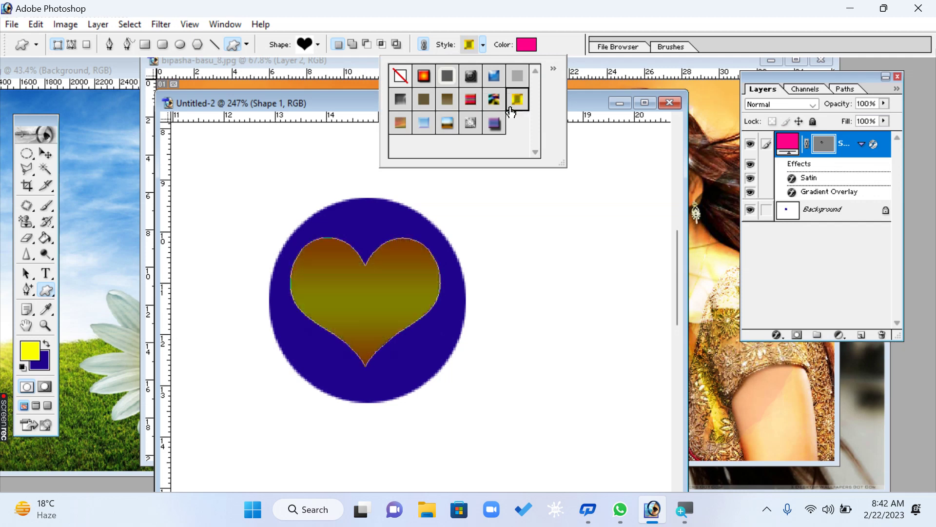
{"action": "left_click", "coordinate": [494, 123]}
{"action": "left_click", "coordinate": [463, 126]}
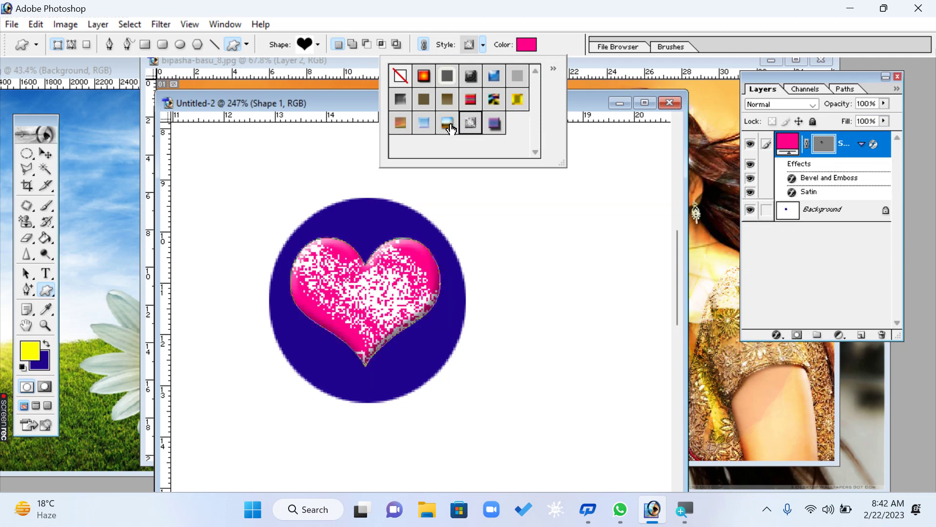
{"action": "left_click", "coordinate": [447, 124]}
{"action": "left_click", "coordinate": [448, 99]}
{"action": "left_click", "coordinate": [422, 78]}
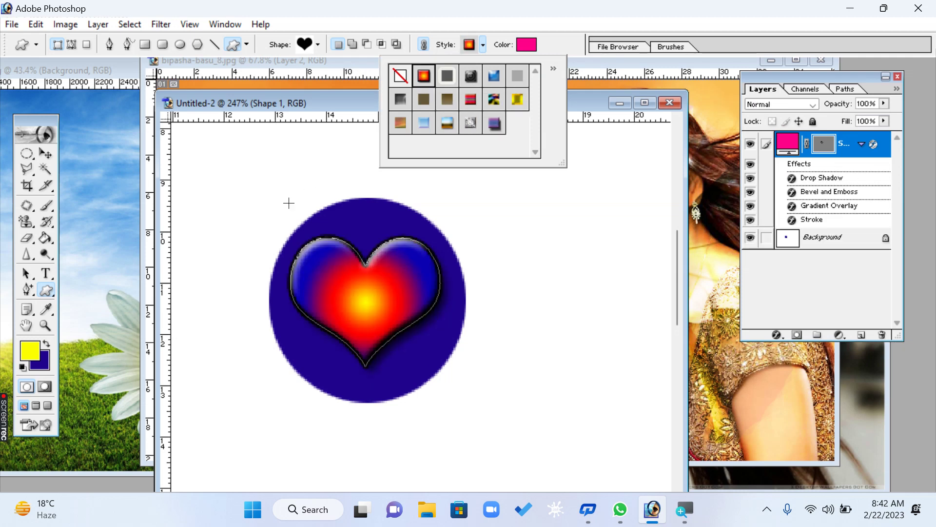
- Free-transform the heart to make it slightly taller and center it inside the dark blue circle
{"action": "left_click", "coordinate": [49, 156]}
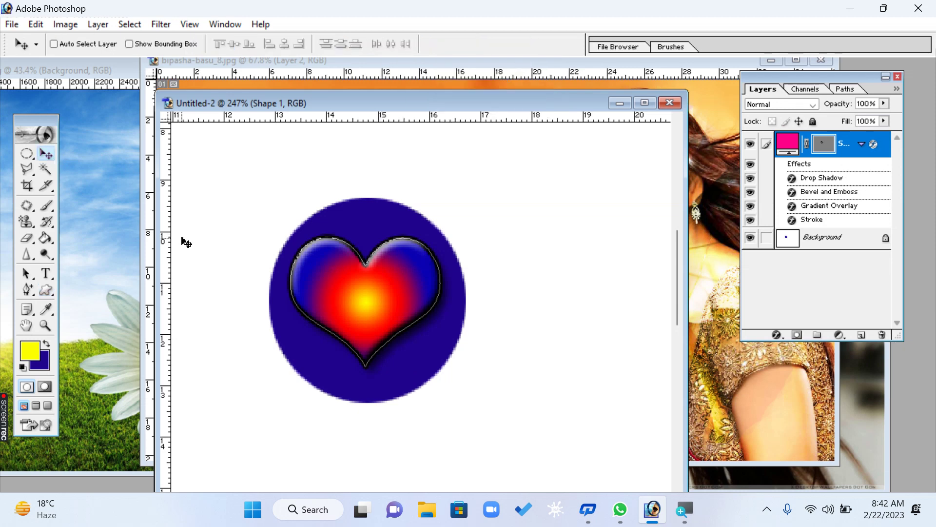
{"action": "key", "text": "ctrl+t"}
{"action": "left_click_drag", "start_coordinate": [366, 374], "coordinate": [373, 386]}
{"action": "left_click_drag", "start_coordinate": [400, 303], "coordinate": [406, 297]}
{"action": "key", "text": "Return"}
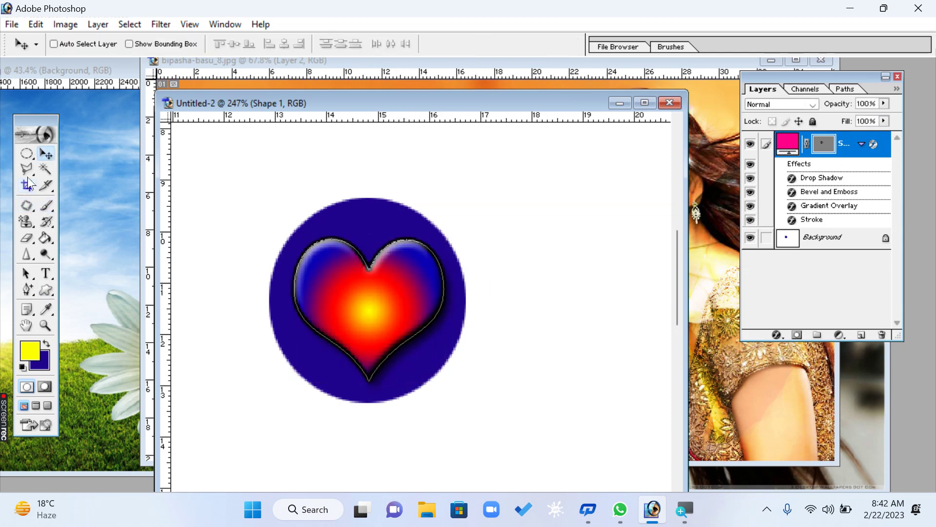
- Select five small ellipses around the dark blue circle's edge and fill them with the yellow foreground color on a new layer
{"action": "left_click_drag", "start_coordinate": [28, 154], "coordinate": [66, 170]}
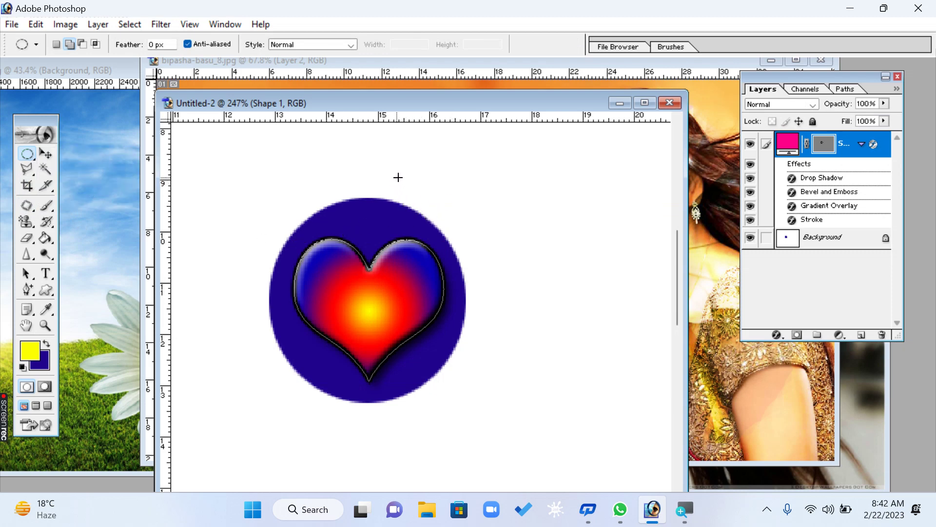
{"action": "left_click_drag", "start_coordinate": [456, 254], "coordinate": [476, 257]}
{"action": "left_click_drag", "start_coordinate": [428, 436], "coordinate": [309, 364]}
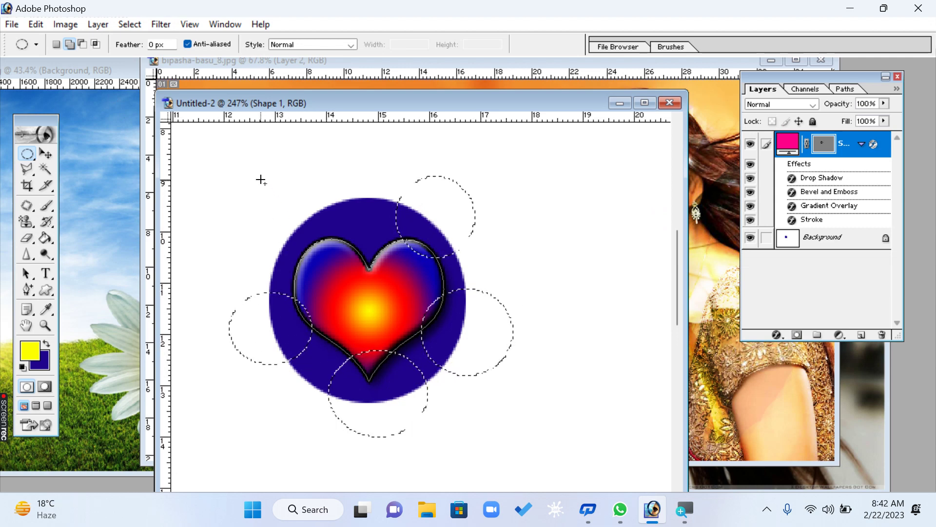
{"action": "left_click_drag", "start_coordinate": [261, 180], "coordinate": [348, 256]}
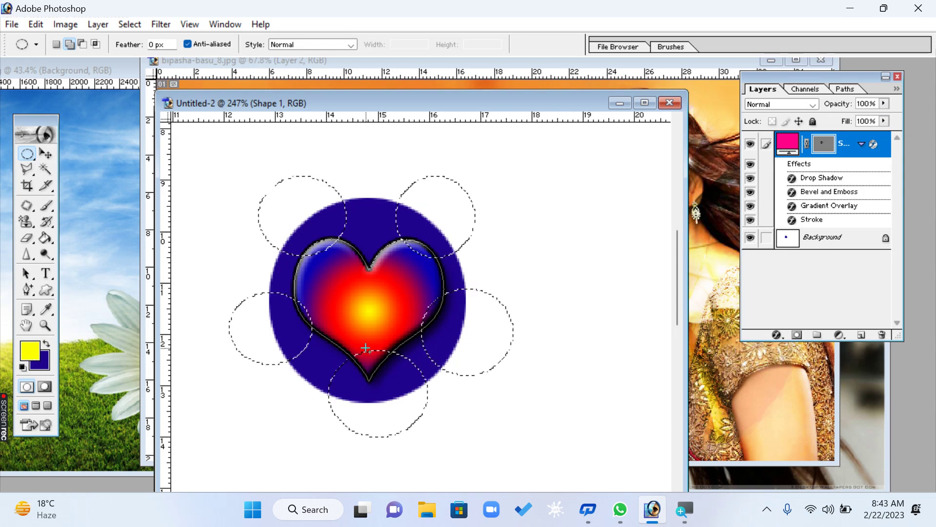
{"action": "left_click", "coordinate": [861, 335]}
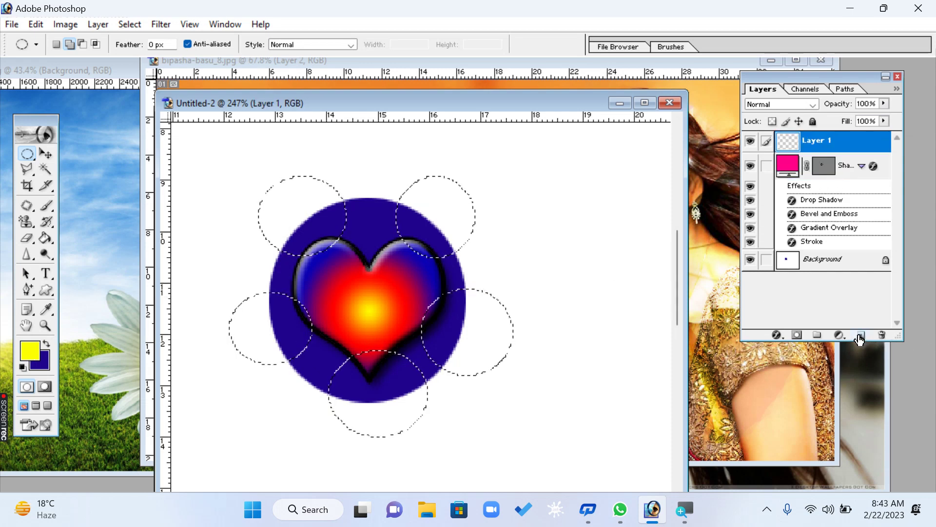
{"action": "key", "text": "alt+BackSpace"}
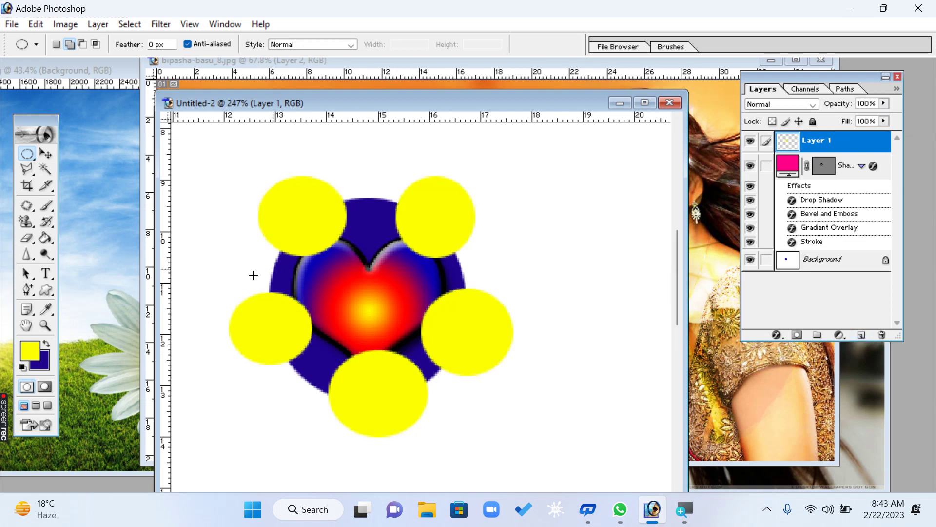
- Crop the canvas closely around the heart and circles motif to about 6.2 by 5.7 cm
{"action": "left_click", "coordinate": [27, 186]}
{"action": "left_click_drag", "start_coordinate": [216, 157], "coordinate": [535, 451]}
{"action": "key", "text": "Return"}
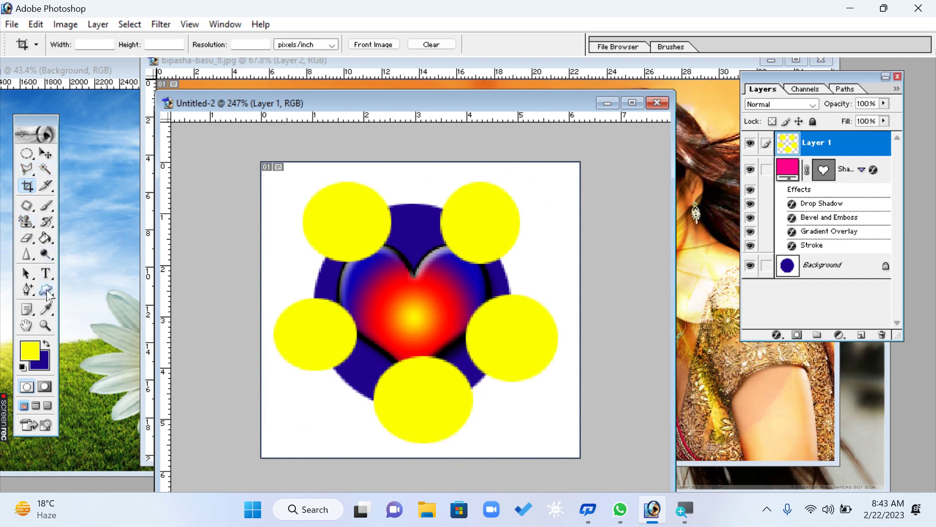
- Choose the Paint Bucket Tool and set the foreground color to a very pale pink
{"action": "left_click", "coordinate": [46, 239]}
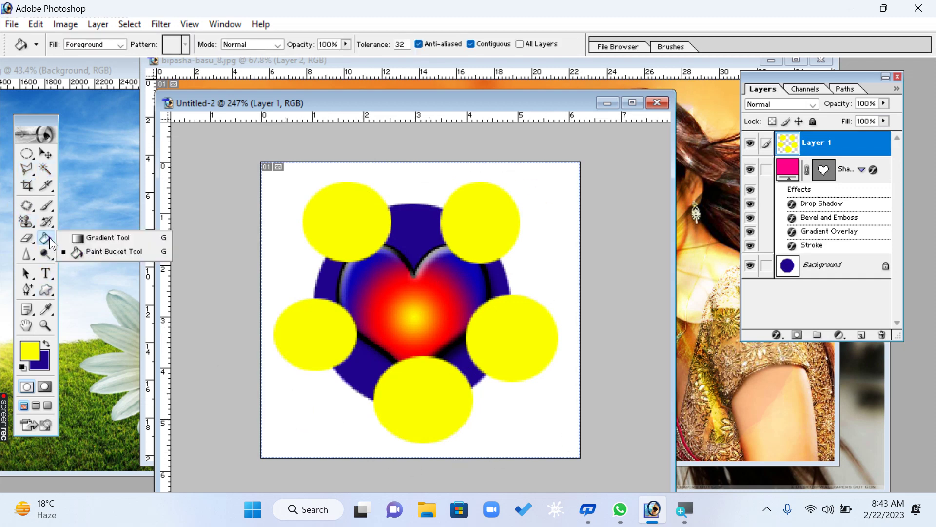
{"action": "left_click", "coordinate": [106, 252]}
{"action": "left_click", "coordinate": [29, 350]}
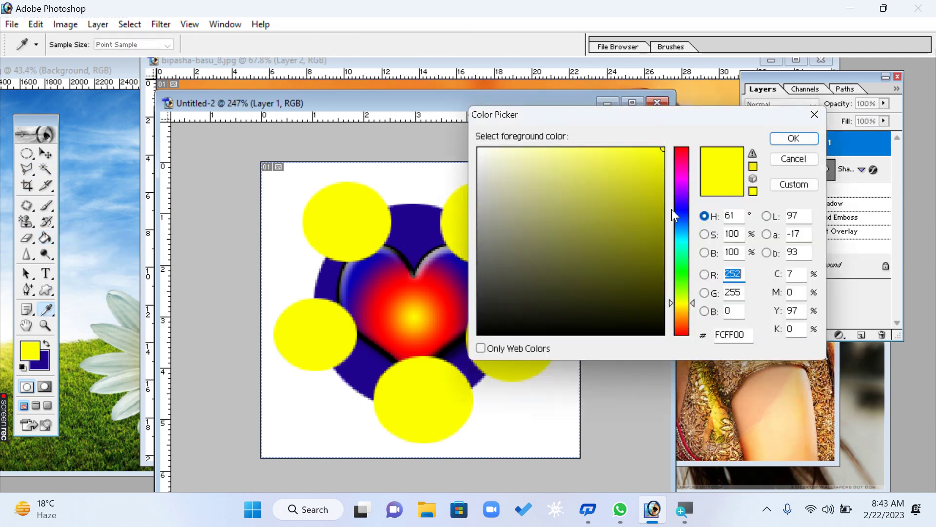
{"action": "left_click_drag", "start_coordinate": [693, 206], "coordinate": [686, 180]}
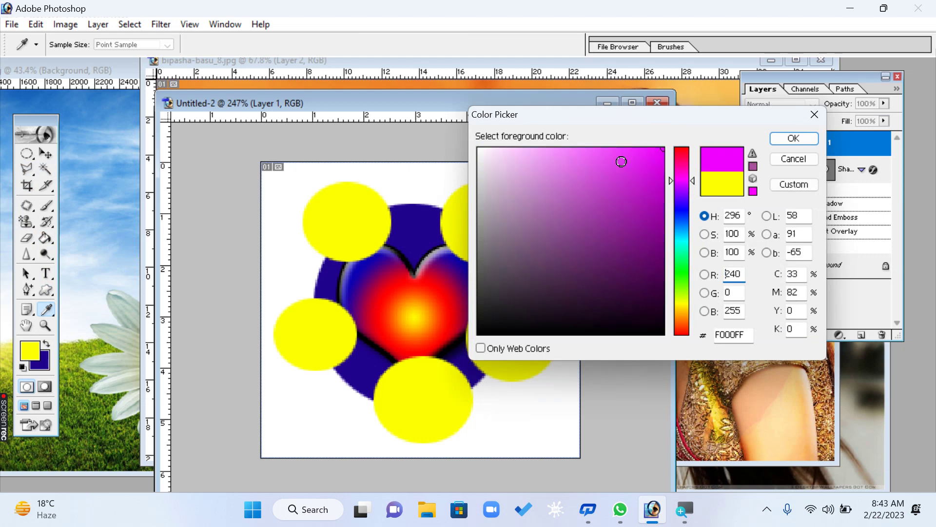
{"action": "left_click", "coordinate": [543, 149]}
{"action": "left_click", "coordinate": [525, 161]}
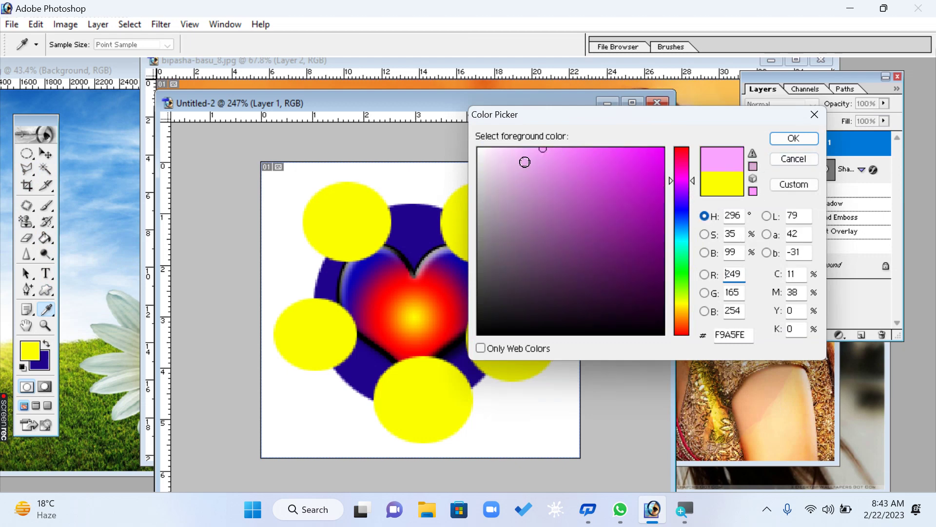
{"action": "left_click", "coordinate": [510, 151]}
{"action": "left_click", "coordinate": [794, 138]}
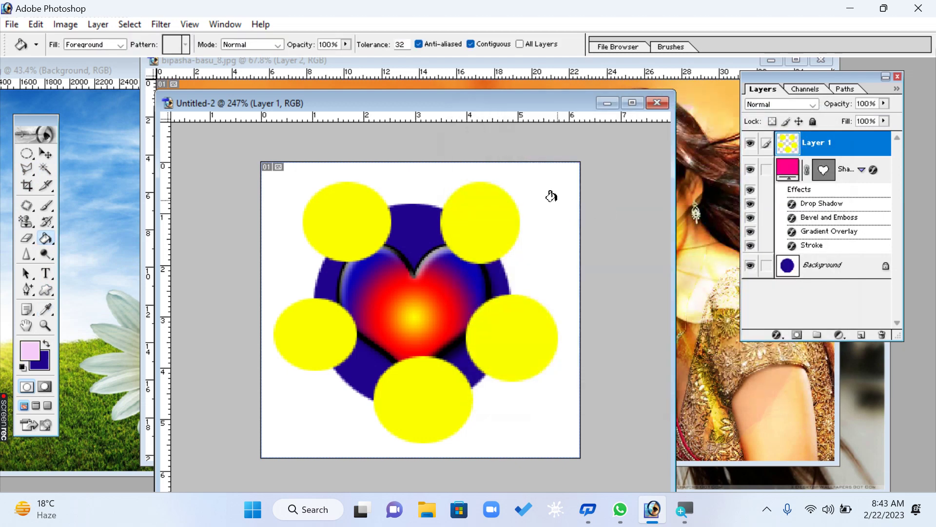
- Undo the pale pink fill tried on Layer 1 and fill the white area around the motif on the Background layer instead
{"action": "left_click", "coordinate": [544, 196]}
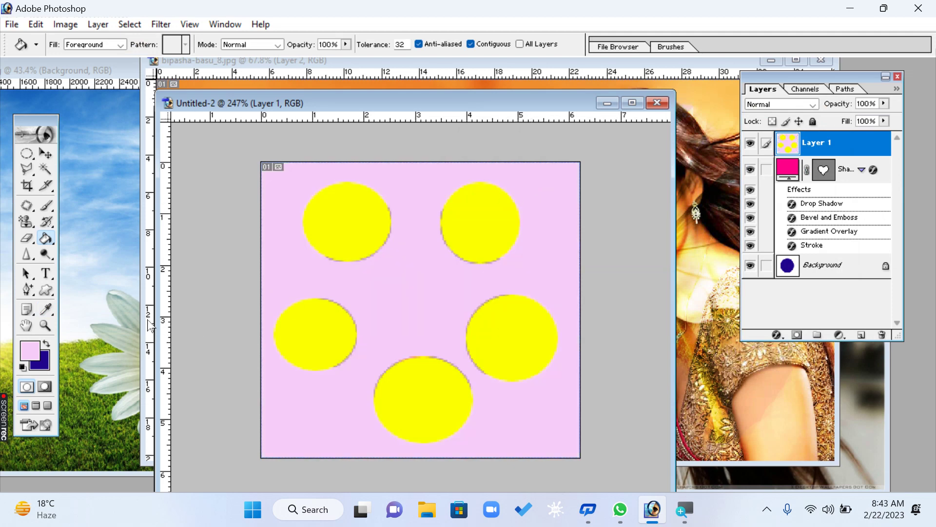
{"action": "key", "text": "ctrl+z"}
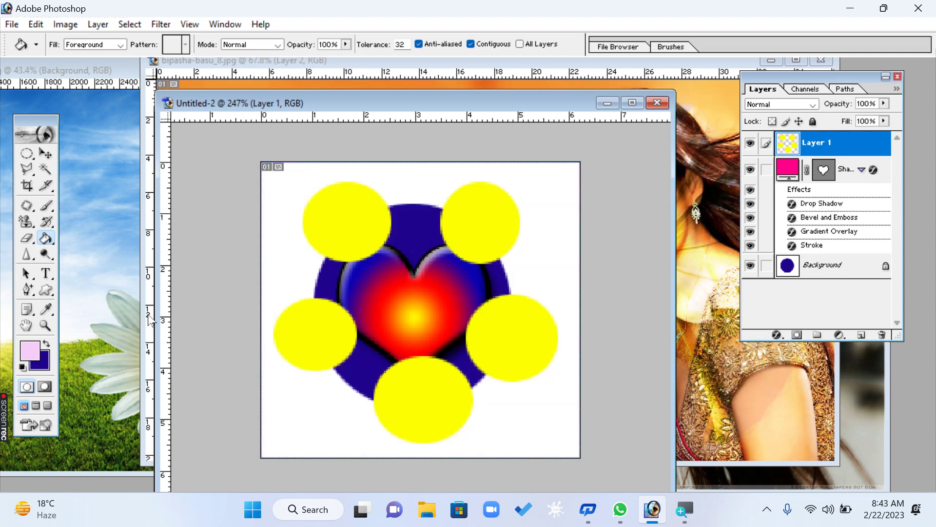
{"action": "left_click", "coordinate": [833, 264]}
{"action": "left_click", "coordinate": [544, 204]}
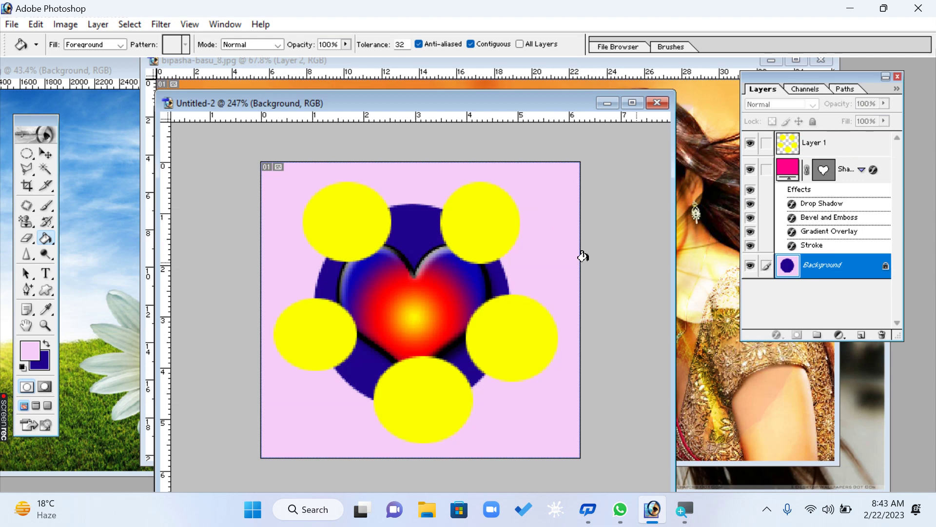
- Select a rectangle about 5.8 by 5.4 cm just inside the canvas edges, enclosing the whole motif
{"action": "left_click", "coordinate": [46, 153]}
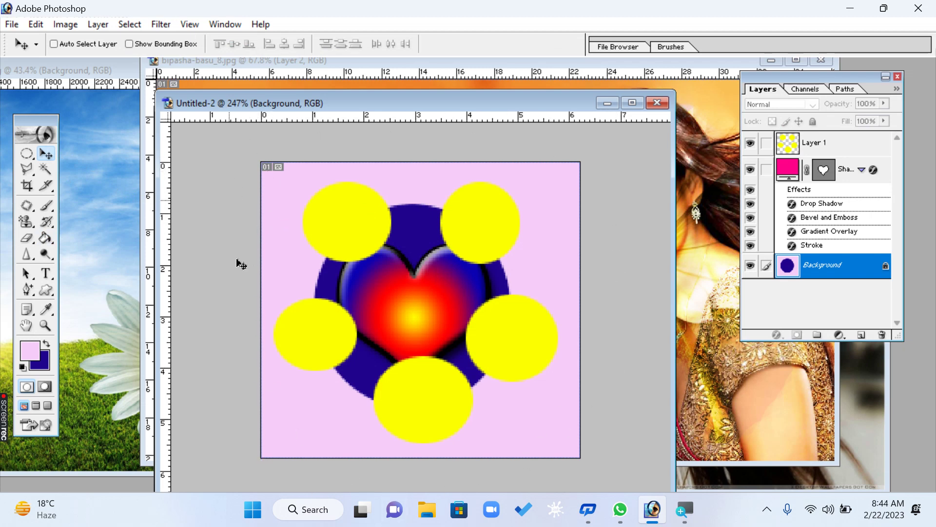
{"action": "left_click", "coordinate": [27, 155]}
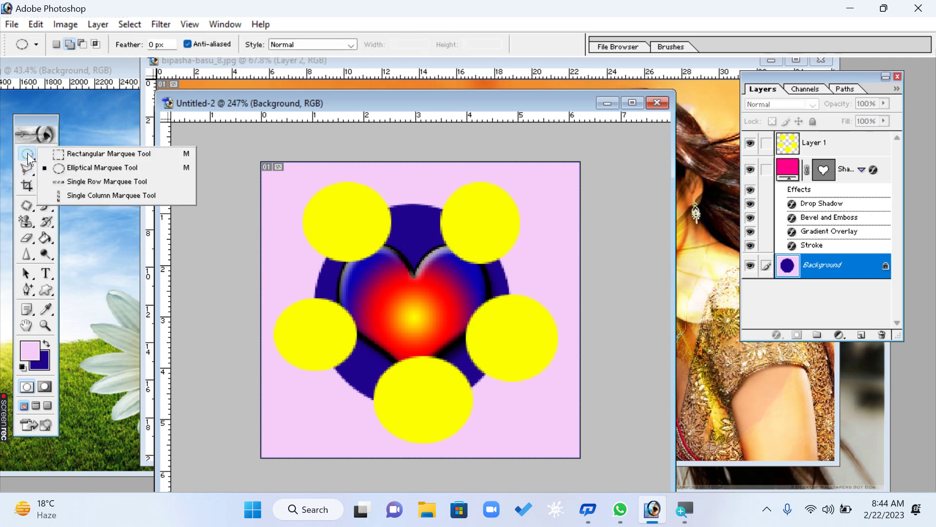
{"action": "left_click", "coordinate": [72, 154]}
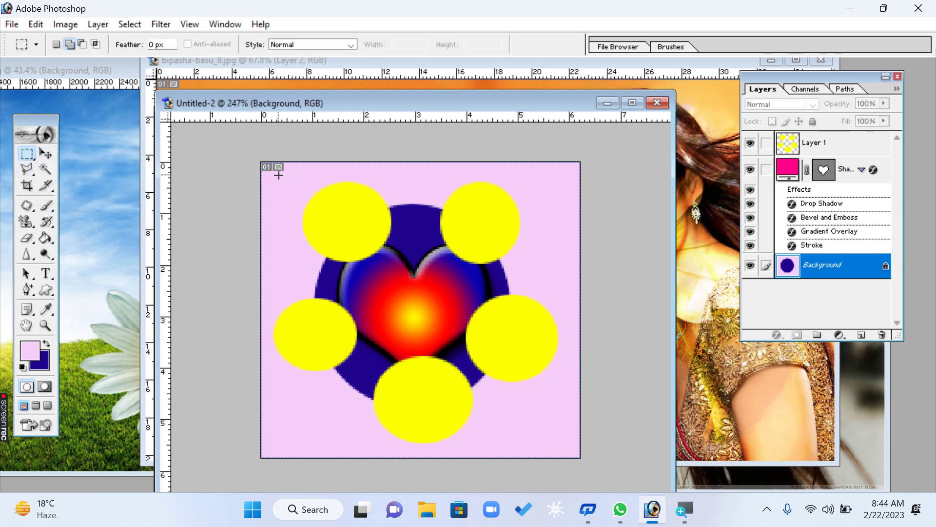
{"action": "left_click_drag", "start_coordinate": [273, 170], "coordinate": [569, 447]}
{"action": "left_click", "coordinate": [46, 153]}
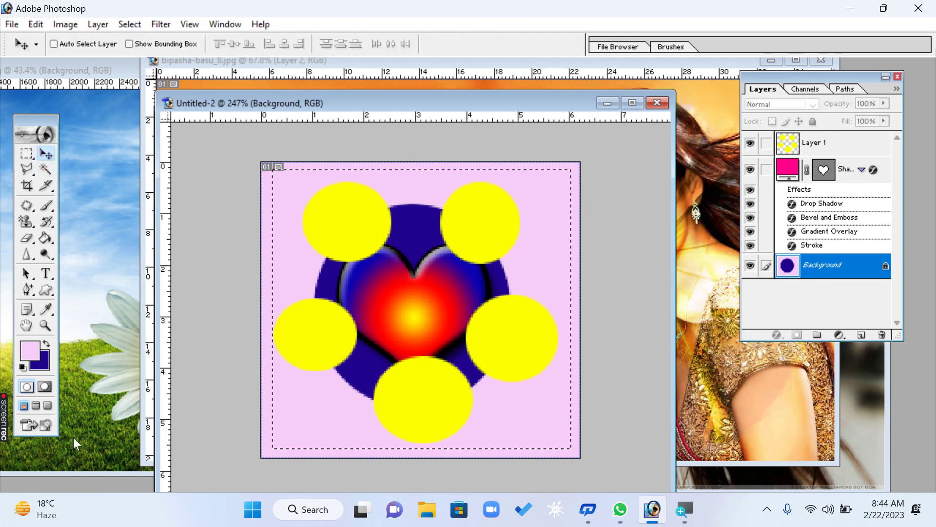
- Set the foreground color to white, FFFFFF, and fill only the border strip outside the rectangle on the Background layer, leaving nothing selected
{"action": "left_click", "coordinate": [29, 350]}
{"action": "left_click_drag", "start_coordinate": [546, 245], "coordinate": [335, 28]}
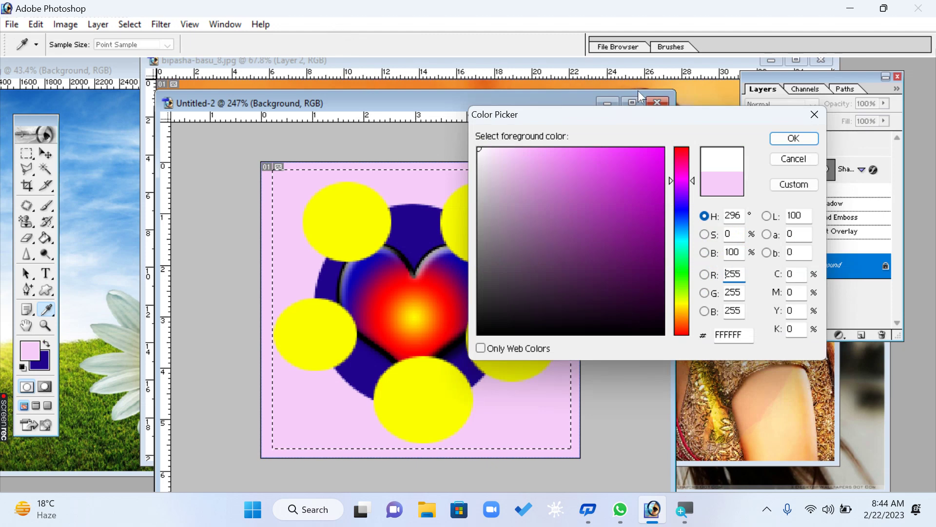
{"action": "left_click", "coordinate": [794, 140]}
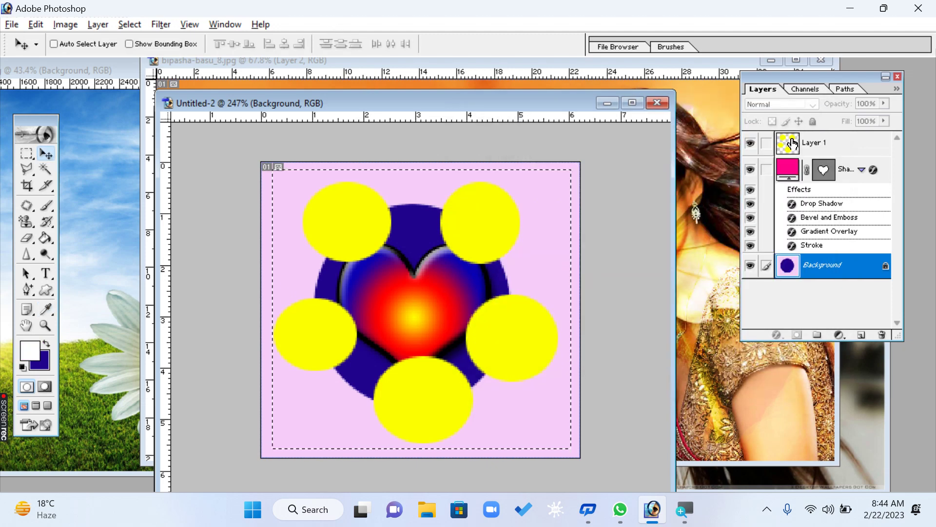
{"action": "key", "text": "alt+BackSpace"}
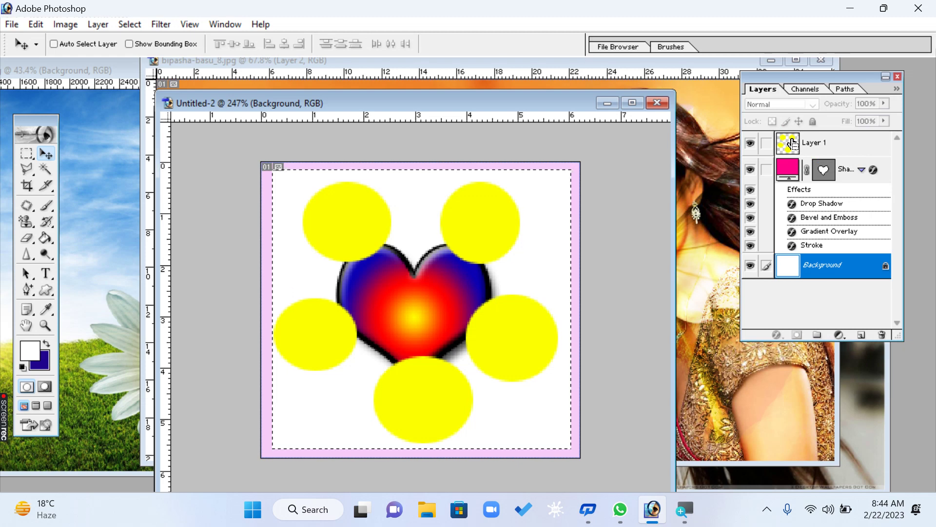
{"action": "key", "text": "ctrl+alt+z"}
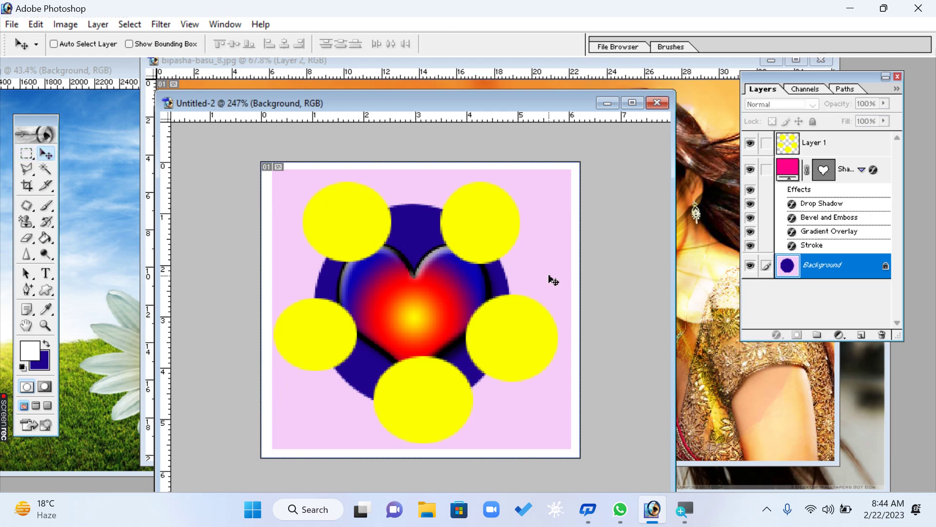
- Merge all visible layers into the Background layer, comparing the layers before and after the merge
{"action": "key", "text": "ctrl+shift+e"}
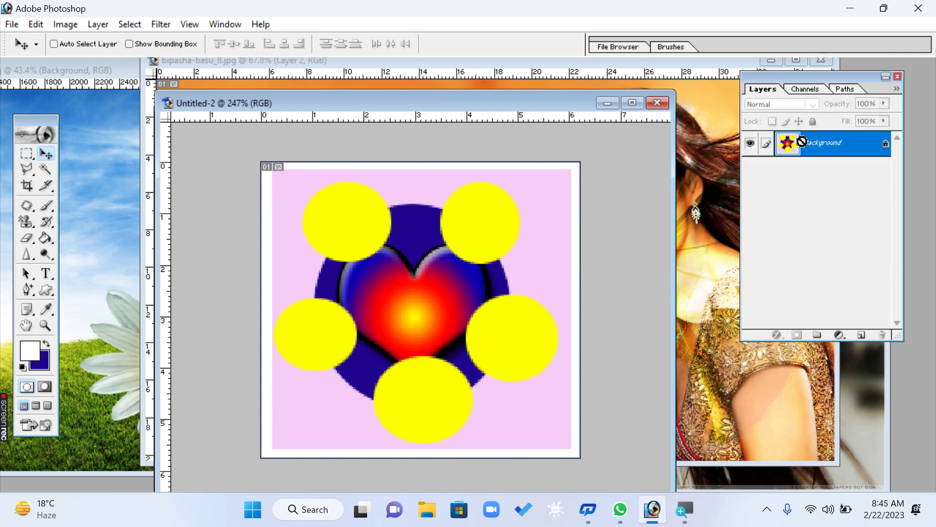
{"action": "key", "text": "ctrl+z"}
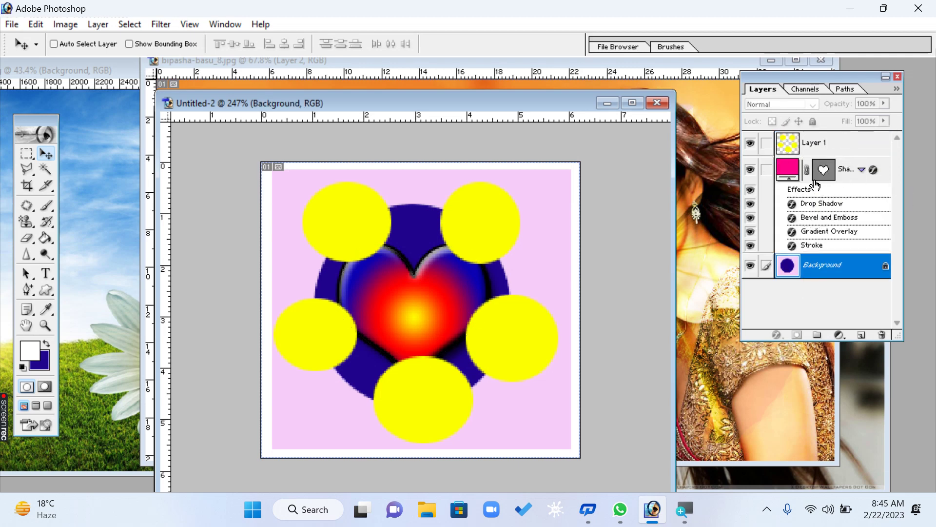
{"action": "key", "text": "ctrl+z"}
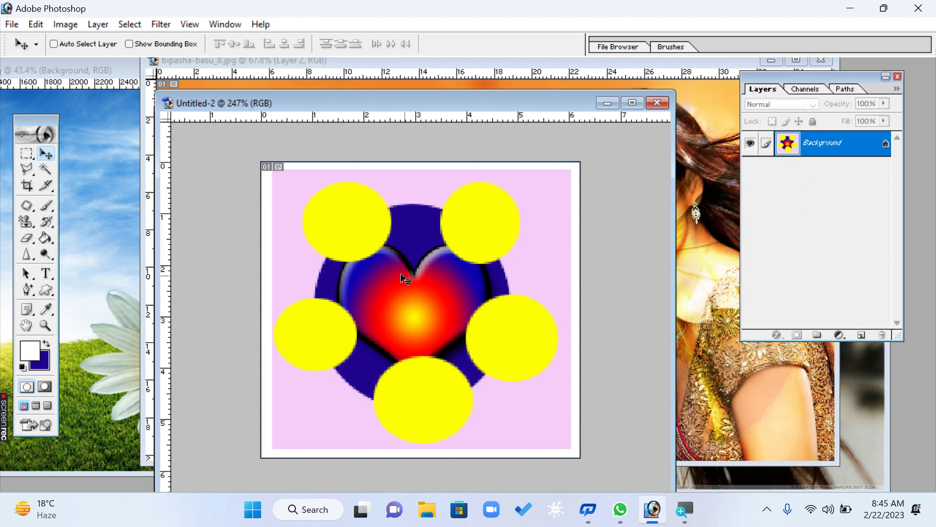
- Define the merged heart-and-circles image as a new pattern, entering a personal name as the pattern's name
{"action": "left_click", "coordinate": [12, 25]}
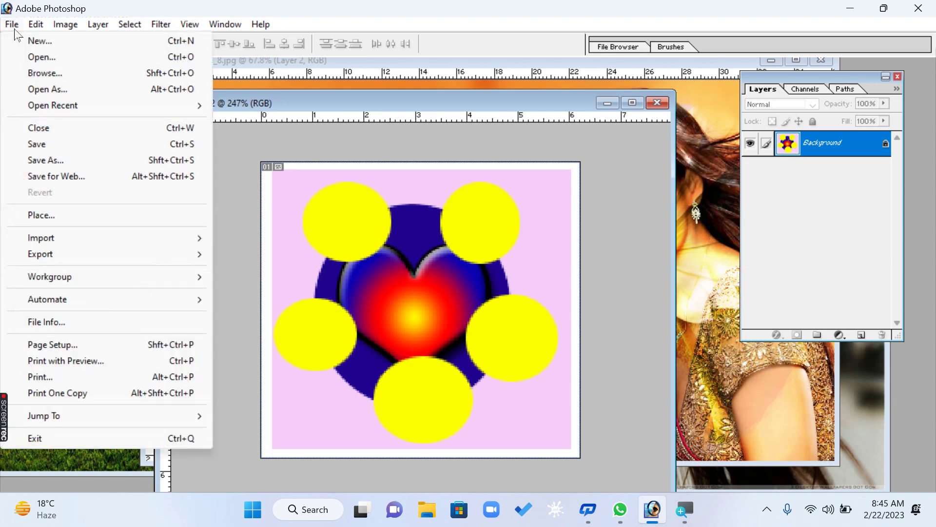
{"action": "mouse_move", "coordinate": [37, 31]}
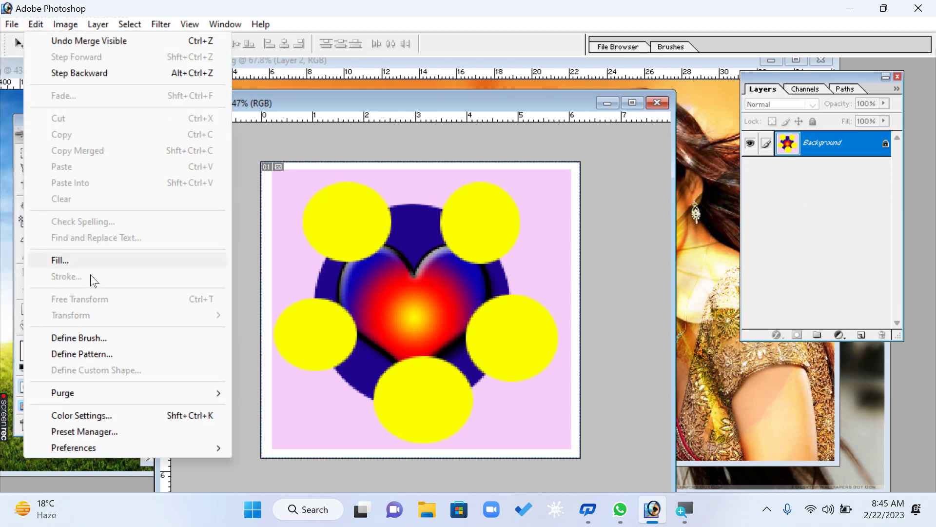
{"action": "left_click", "coordinate": [125, 355]}
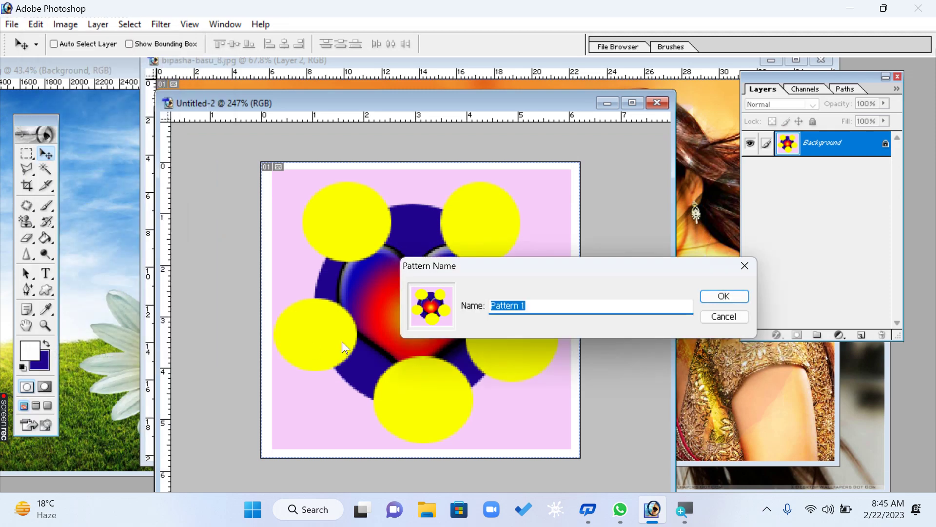
{"action": "left_click_drag", "start_coordinate": [477, 268], "coordinate": [378, 182]}
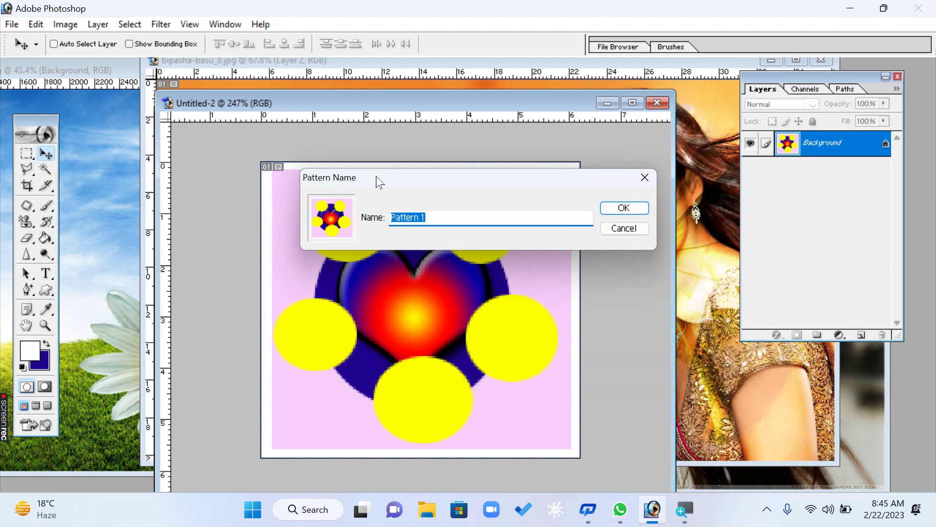
{"action": "type", "text": "s"}
{"action": "type", "text": "ifaz"}
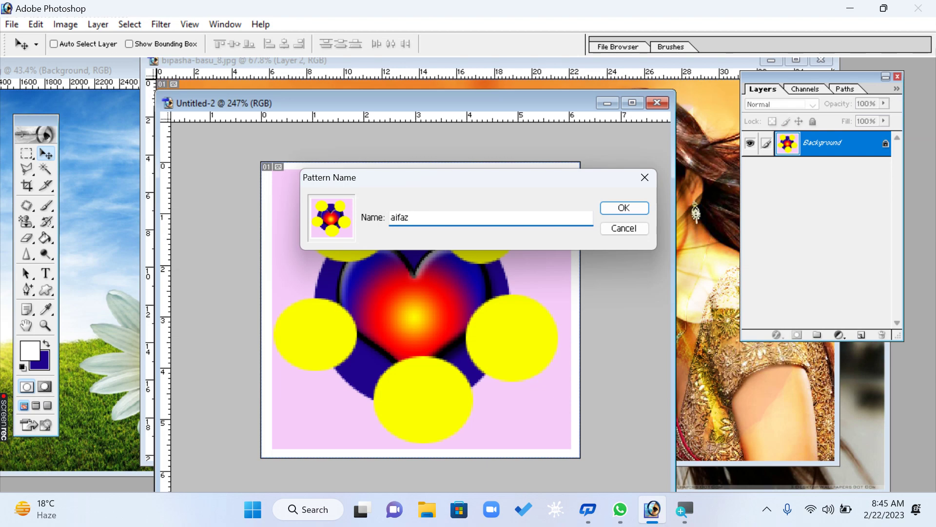
{"action": "left_click", "coordinate": [621, 210]}
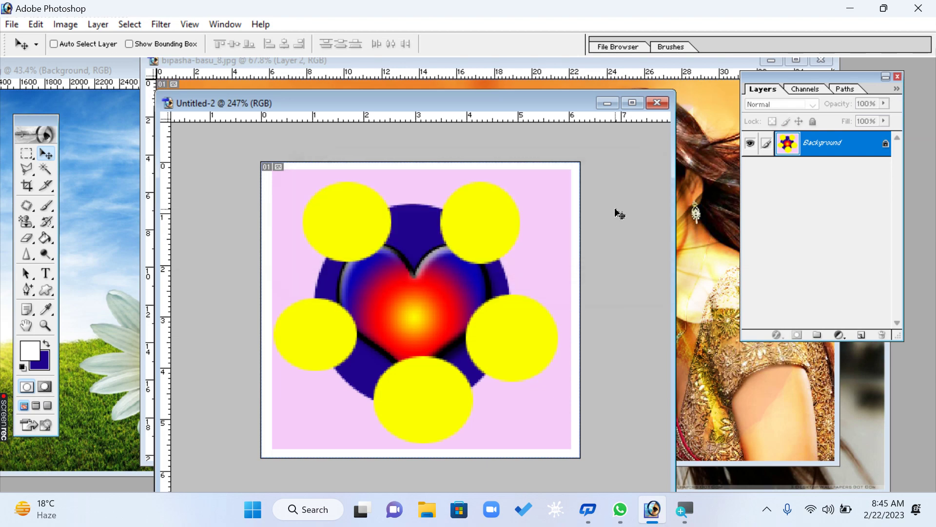
- Create a new white 1024 x 768 pixel RGB document at 72 pixels/inch and move its window clear of the toolbox
{"action": "left_click", "coordinate": [12, 24]}
{"action": "left_click", "coordinate": [32, 43]}
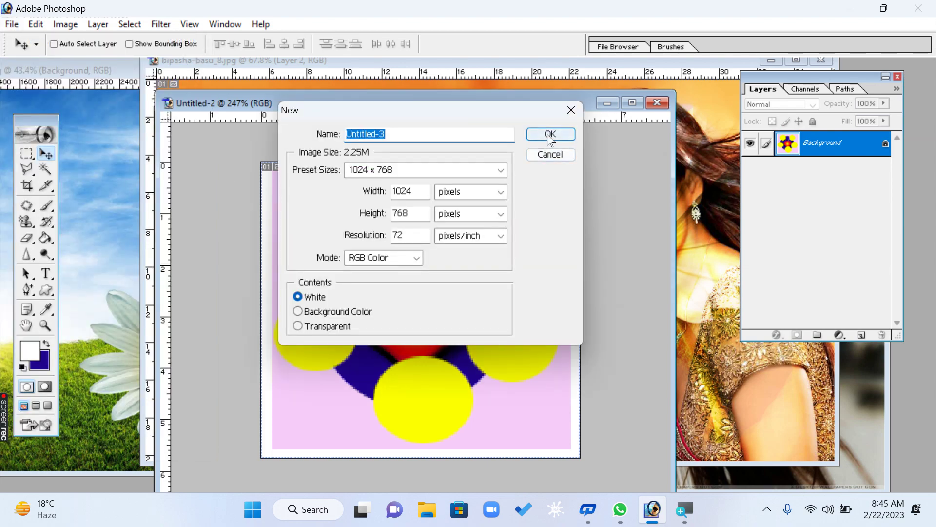
{"action": "left_click", "coordinate": [548, 134]}
{"action": "left_click_drag", "start_coordinate": [253, 82], "coordinate": [358, 101]}
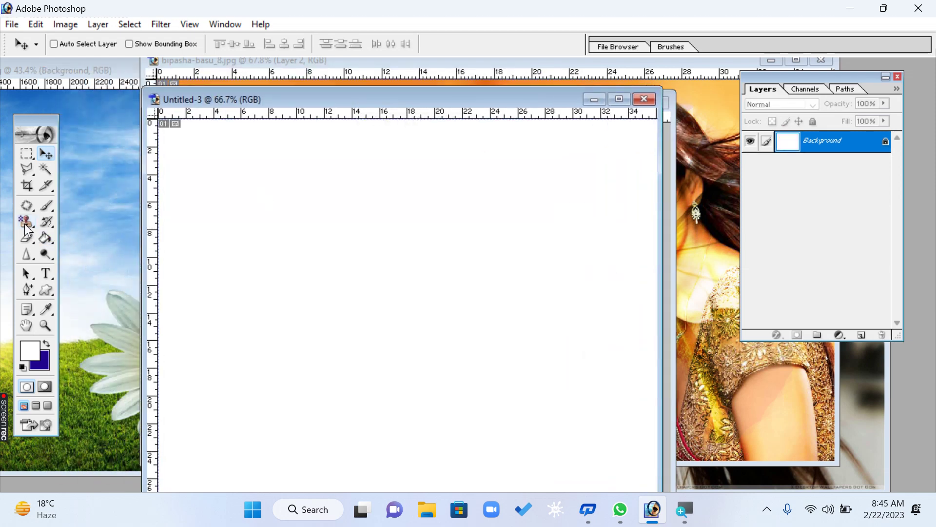
- Paint the whole blank canvas with the newly defined heart-and-circles pattern using the Pattern Stamp tool
{"action": "left_click_drag", "start_coordinate": [25, 224], "coordinate": [100, 236]}
{"action": "left_click", "coordinate": [444, 44]}
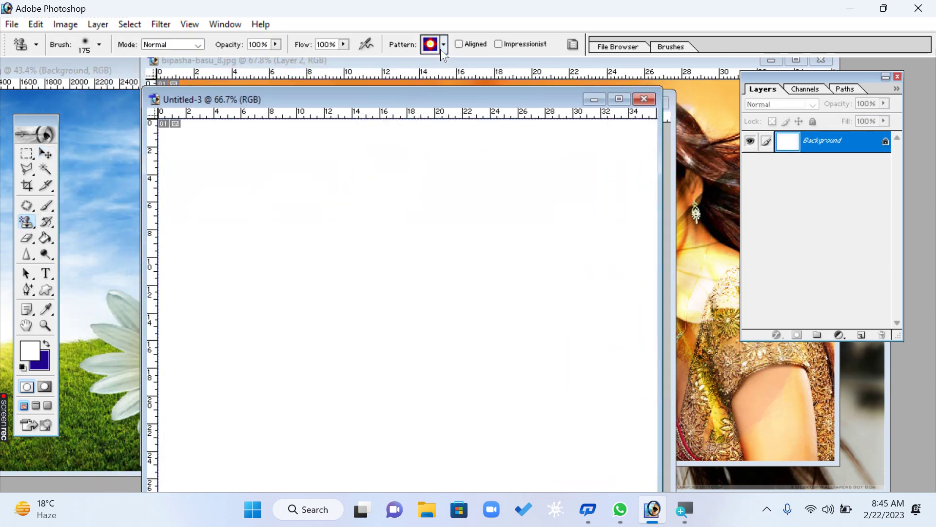
{"action": "left_click", "coordinate": [361, 146]}
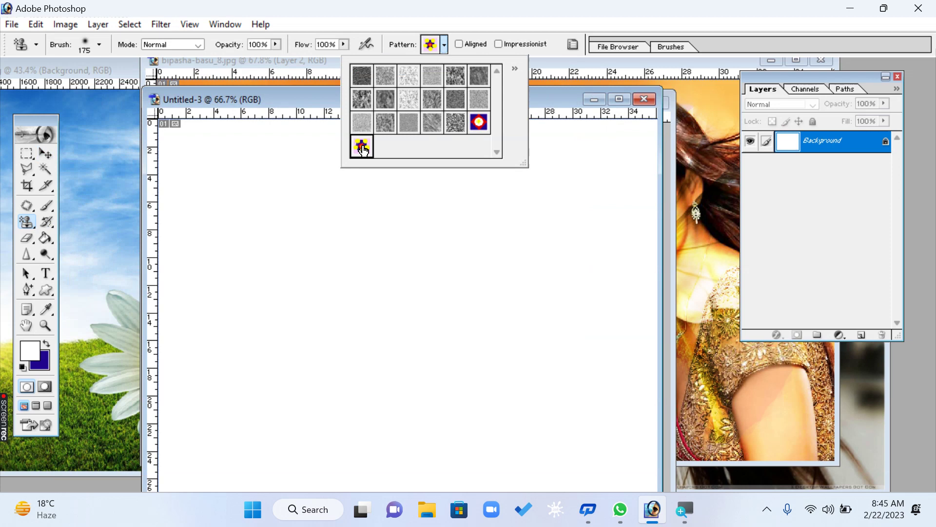
{"action": "left_click", "coordinate": [303, 106]}
{"action": "mouse_move", "coordinate": [204, 174]}
{"action": "left_mouse_down"}
{"action": "mouse_move", "coordinate": [348, 174]}
{"action": "mouse_move", "coordinate": [535, 205]}
{"action": "mouse_move", "coordinate": [350, 199]}
{"action": "mouse_move", "coordinate": [206, 242]}
{"action": "mouse_move", "coordinate": [446, 264]}
{"action": "mouse_move", "coordinate": [167, 280]}
{"action": "mouse_move", "coordinate": [347, 312]}
{"action": "mouse_move", "coordinate": [422, 388]}
{"action": "mouse_move", "coordinate": [601, 446]}
{"action": "mouse_move", "coordinate": [286, 436]}
{"action": "mouse_move", "coordinate": [275, 462]}
{"action": "mouse_move", "coordinate": [416, 114]}
{"action": "mouse_move", "coordinate": [217, 118]}
{"action": "mouse_move", "coordinate": [623, 209]}
{"action": "left_mouse_up"}
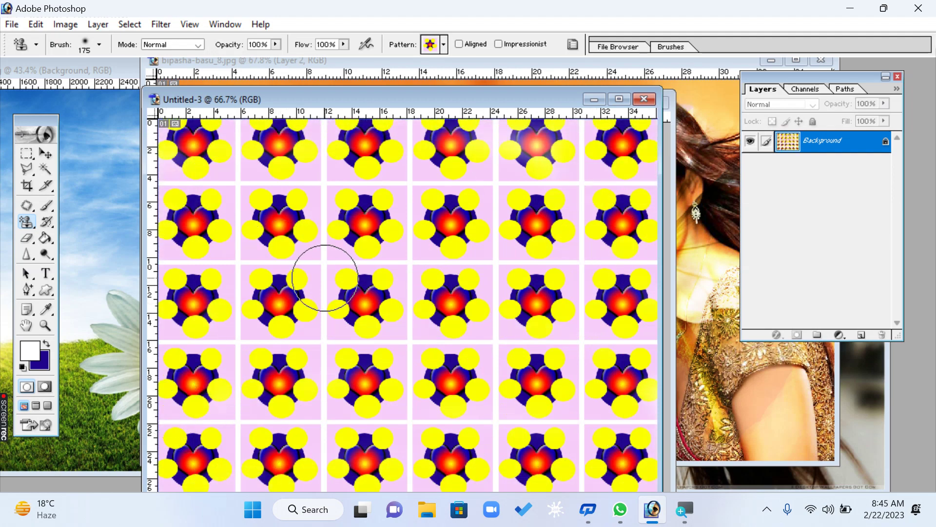
- Launch Notepad from the Run dialog and maximize its blank document window
{"action": "key", "text": "super+r"}
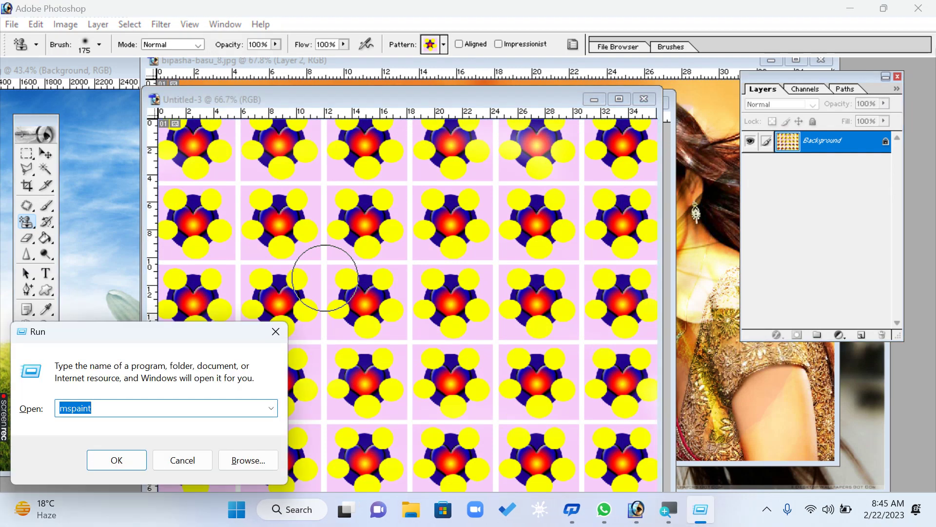
{"action": "type", "text": "no"}
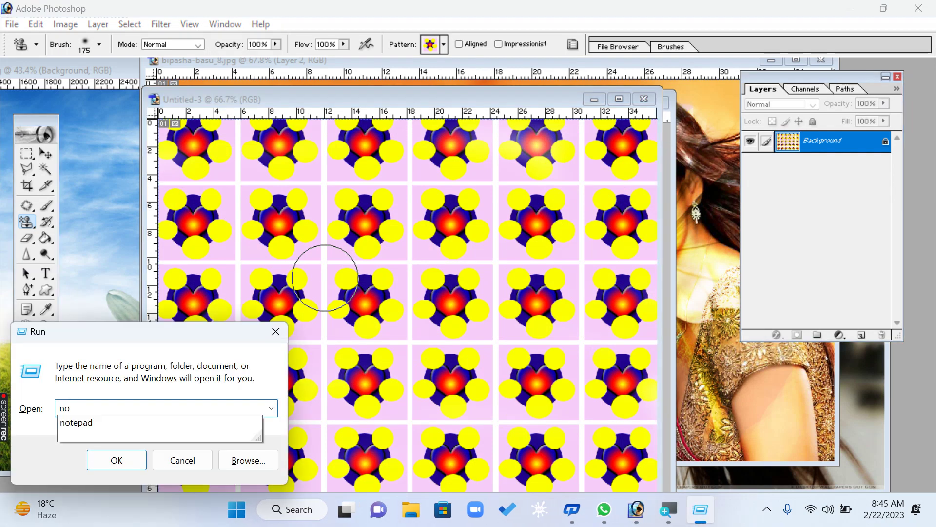
{"action": "type", "text": "tepad"}
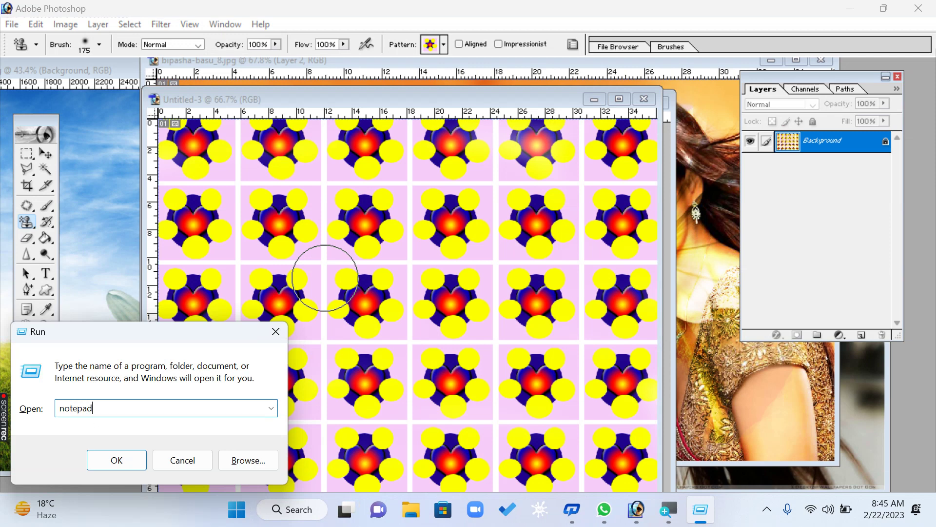
{"action": "key", "text": "Return"}
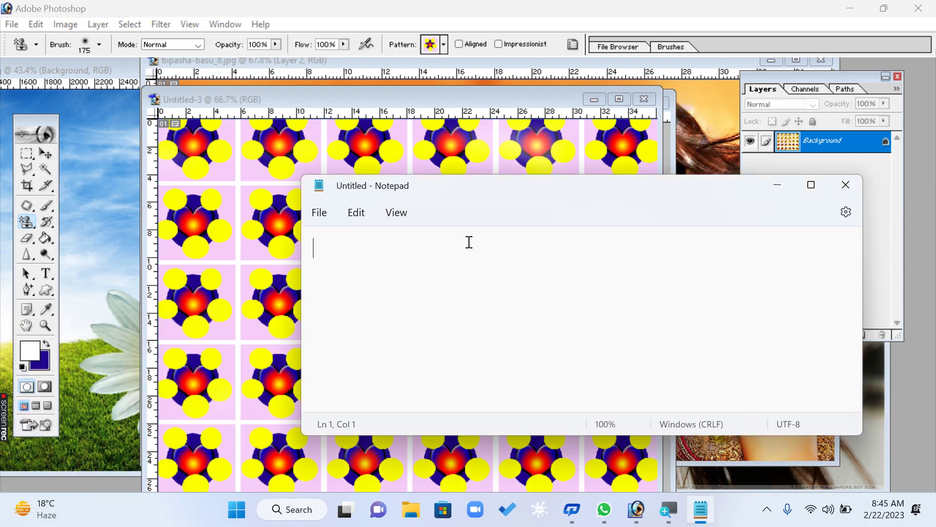
{"action": "double_click", "coordinate": [476, 188]}
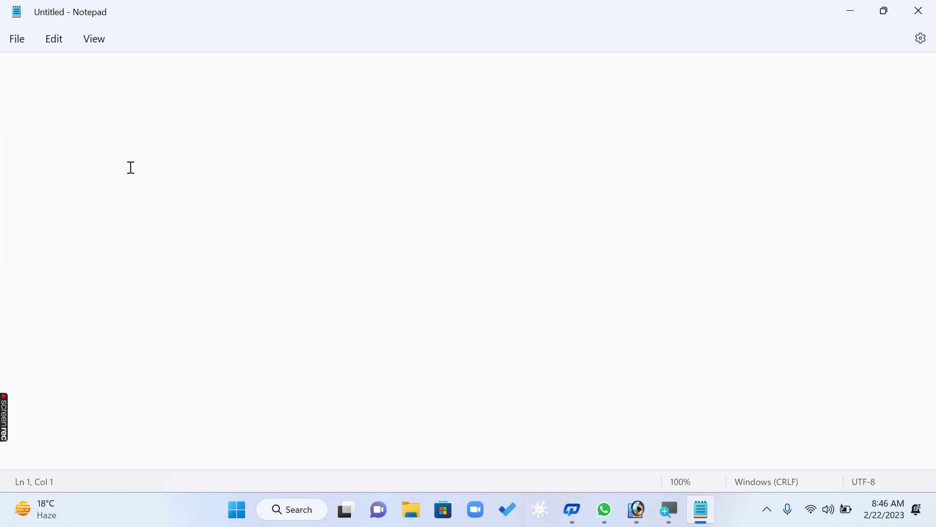
- Write three lines of notes: "create a small design", "edit - define pattern - ok" and "new file"
{"action": "type", "text": "create "}
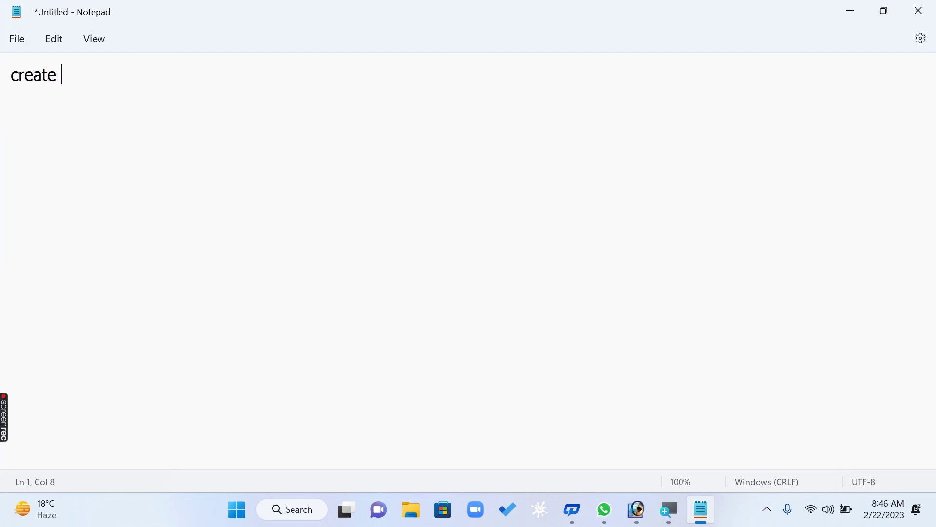
{"action": "type", "text": "a small de"}
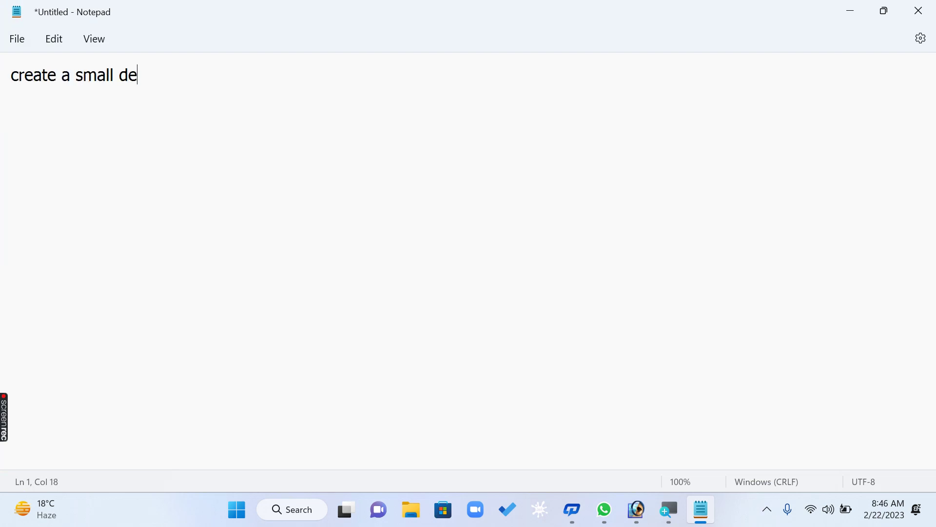
{"action": "type", "text": "sign"}
{"action": "key", "text": "Return"}
{"action": "type", "text": "edit "}
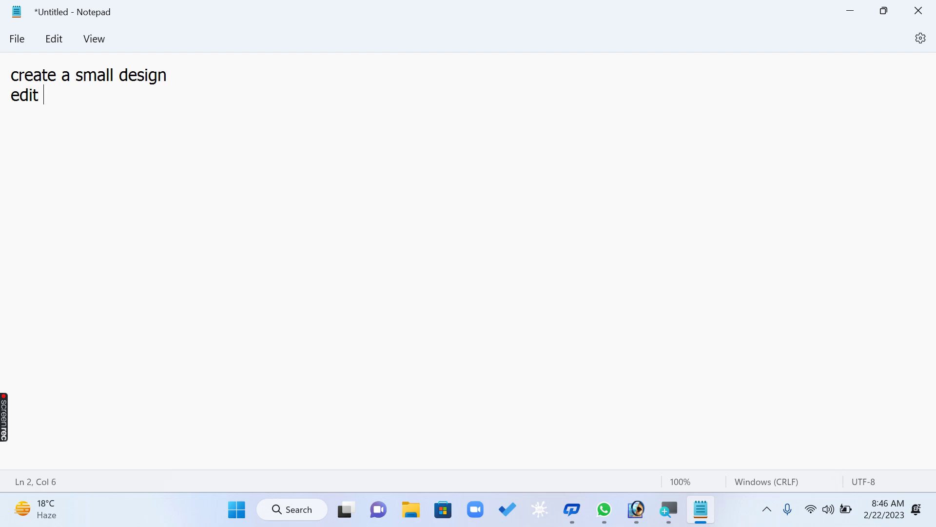
{"action": "type", "text": "- define patte"}
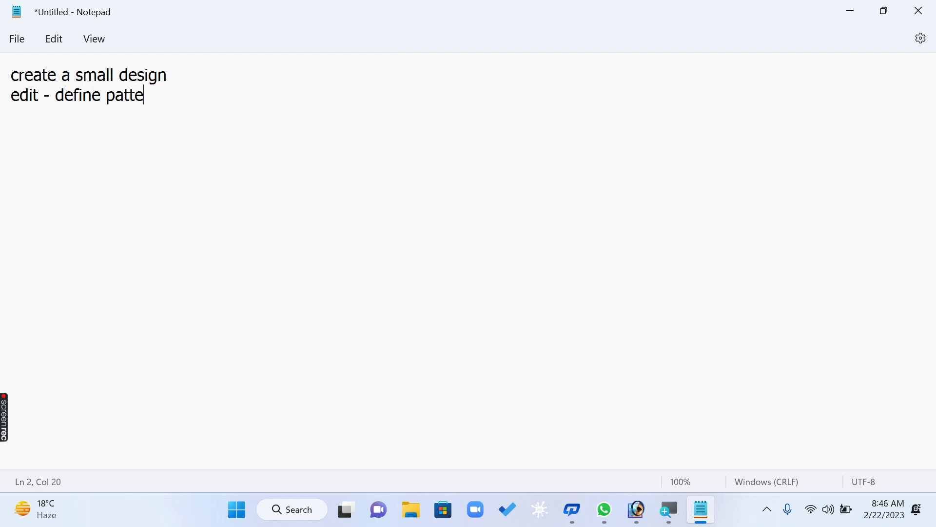
{"action": "type", "text": "r"}
{"action": "type", "text": "n"}
{"action": "type", "text": " - ok"}
{"action": "type", "text": "new file"}
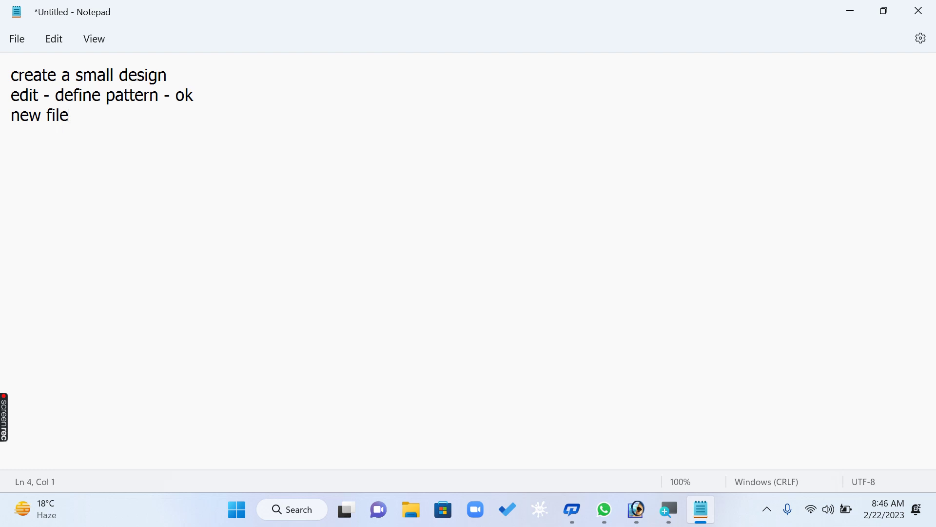
- Add the lines "select patter tool" and "select your defined pattern from option bar" to the notes
{"action": "type", "text": "select pa"}
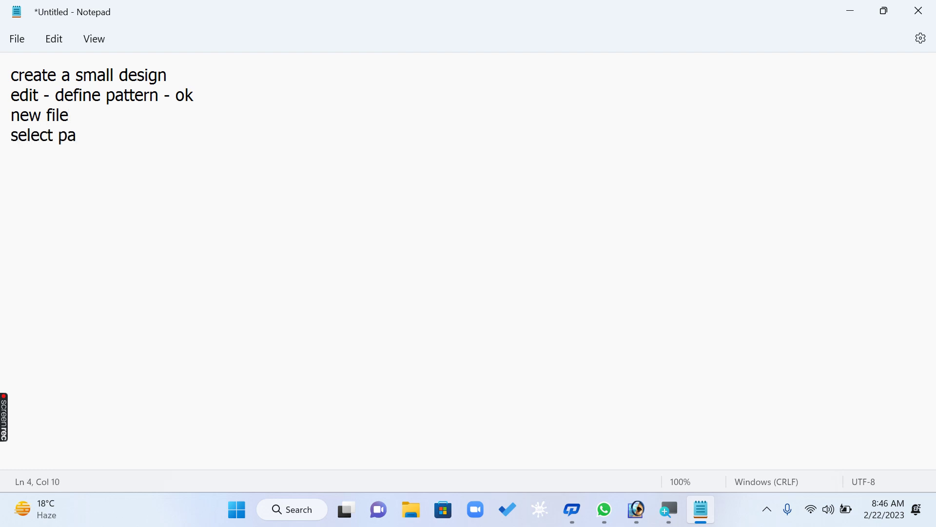
{"action": "type", "text": "tter tool"}
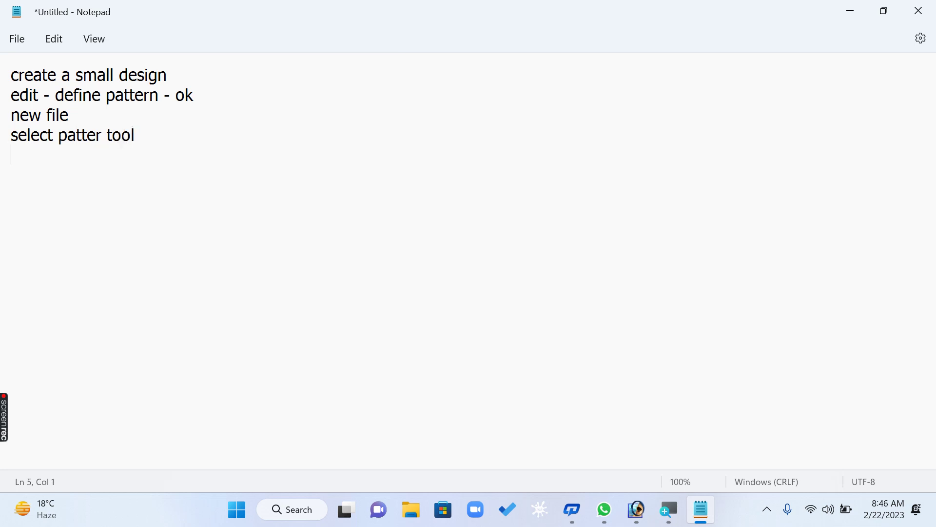
{"action": "type", "text": "select your"}
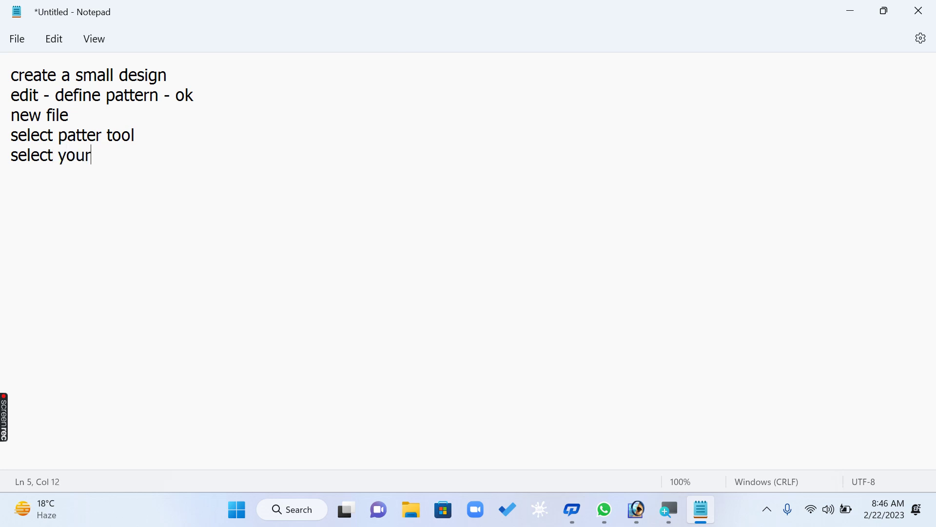
{"action": "type", "text": " defined "}
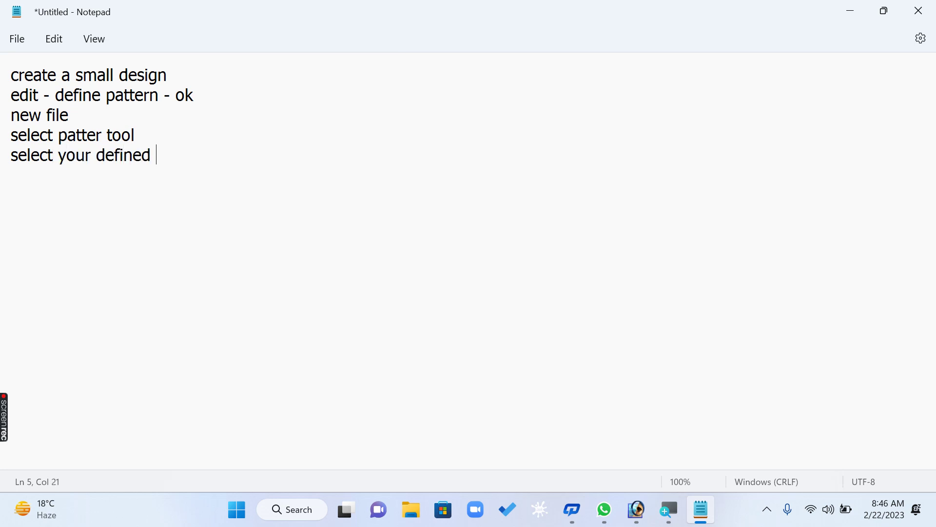
{"action": "type", "text": "patet"}
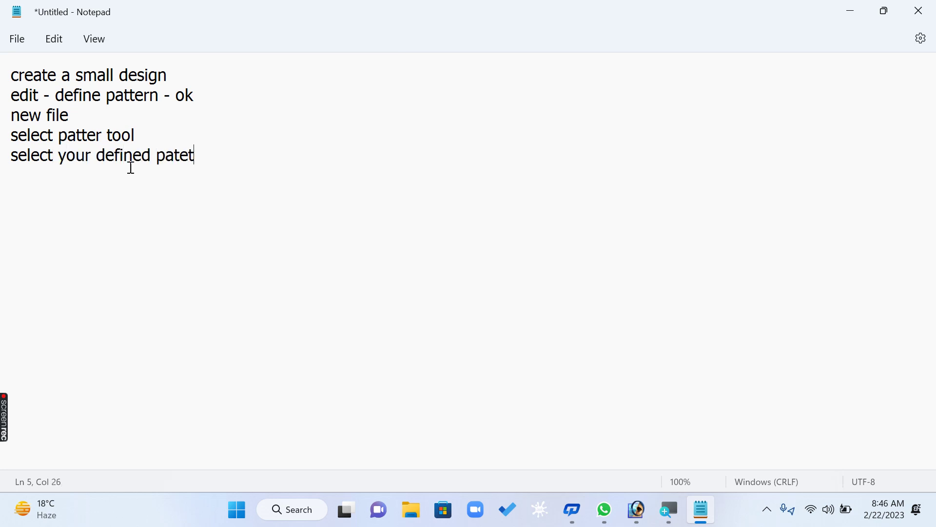
{"action": "key", "text": "BackSpace"}
{"action": "key", "text": "BackSpace"}
{"action": "key", "text": "BackSpace"}
{"action": "type", "text": "tt"}
{"action": "key", "text": "BackSpace"}
{"action": "type", "text": "ern from option bar "}
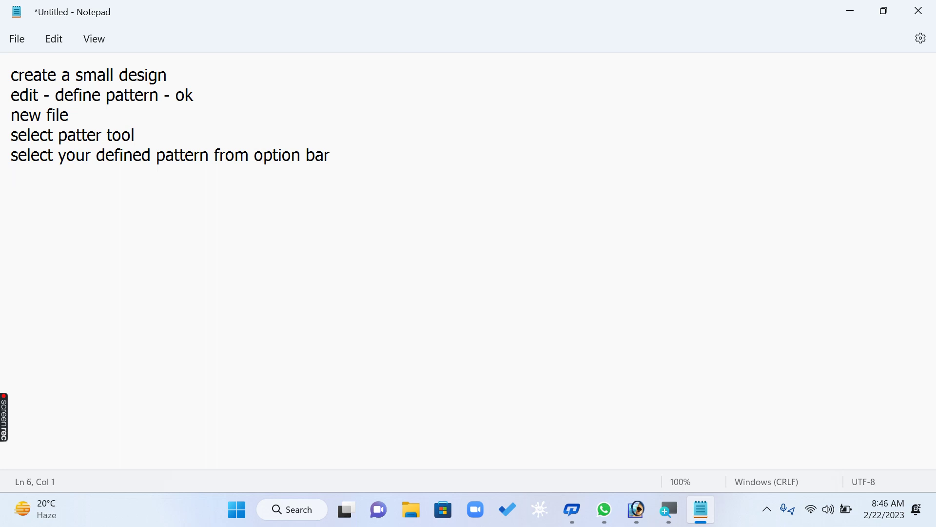
- Add the closing line "apply on your new file" to the notes
{"action": "type", "text": "applyn"}
{"action": "key", "text": "BackSpace"}
{"action": "type", "text": "your"}
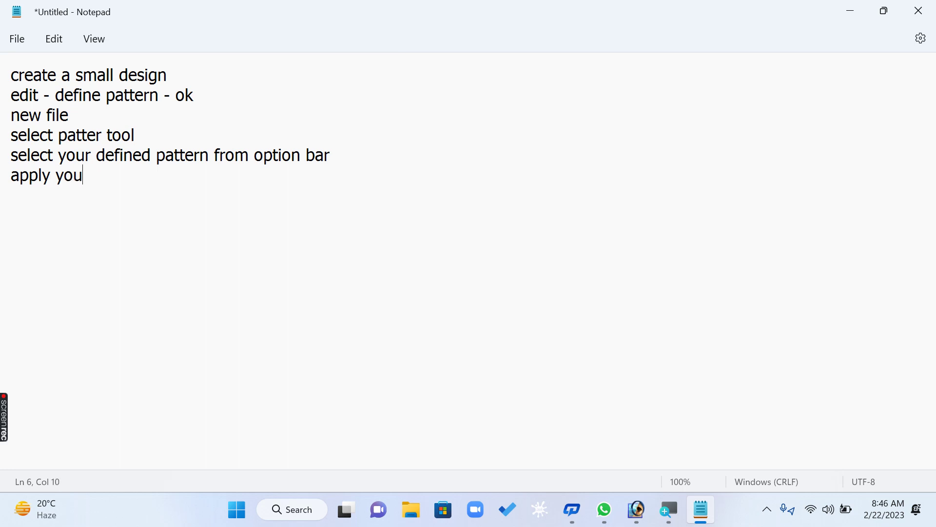
{"action": "key", "text": "BackSpace"}
{"action": "key", "text": "BackSpace"}
{"action": "key", "text": "BackSpace"}
{"action": "key", "text": "BackSpace"}
{"action": "type", "text": "on your new "}
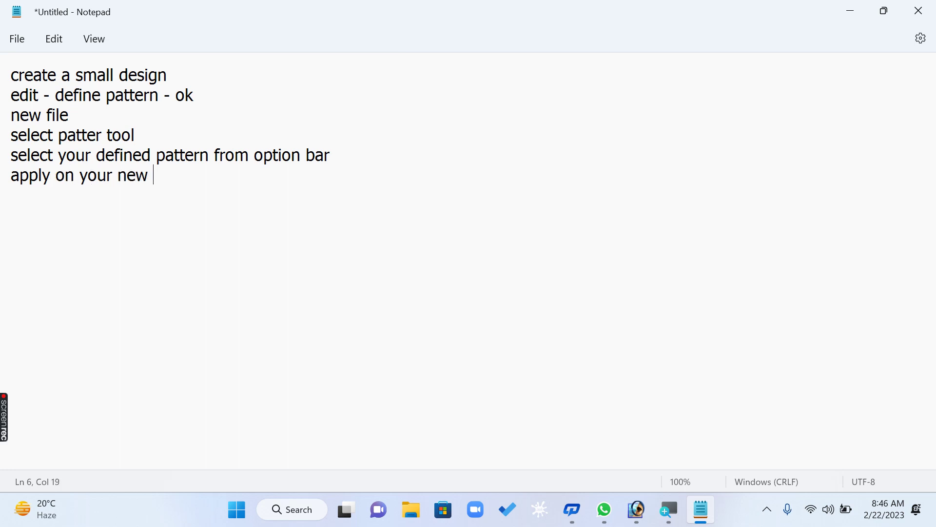
{"action": "type", "text": "file"}
- Number the first three note lines 1, 2 and 3 at their beginnings
{"action": "type", "text": "1"}
{"action": "triple_click", "coordinate": [14, 96]}
{"action": "left_click", "coordinate": [14, 98]}
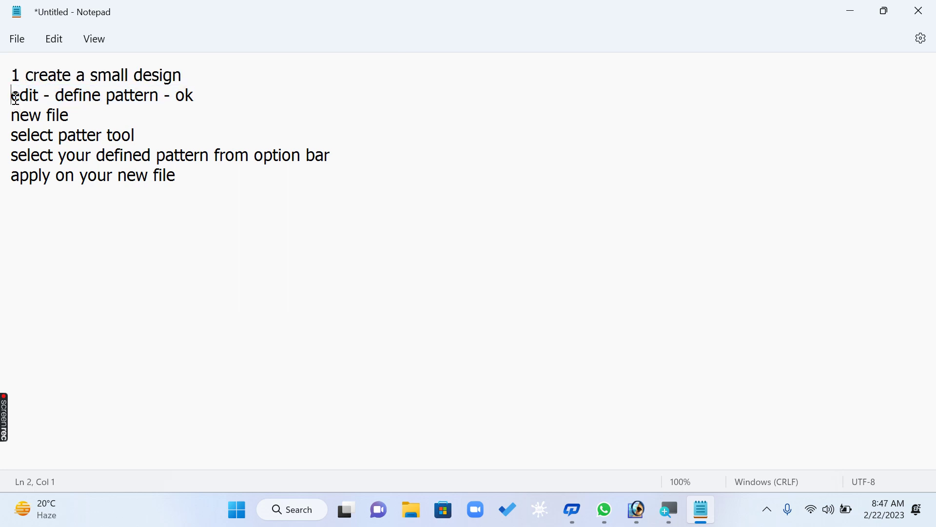
{"action": "type", "text": "2"}
{"action": "triple_click", "coordinate": [13, 112]}
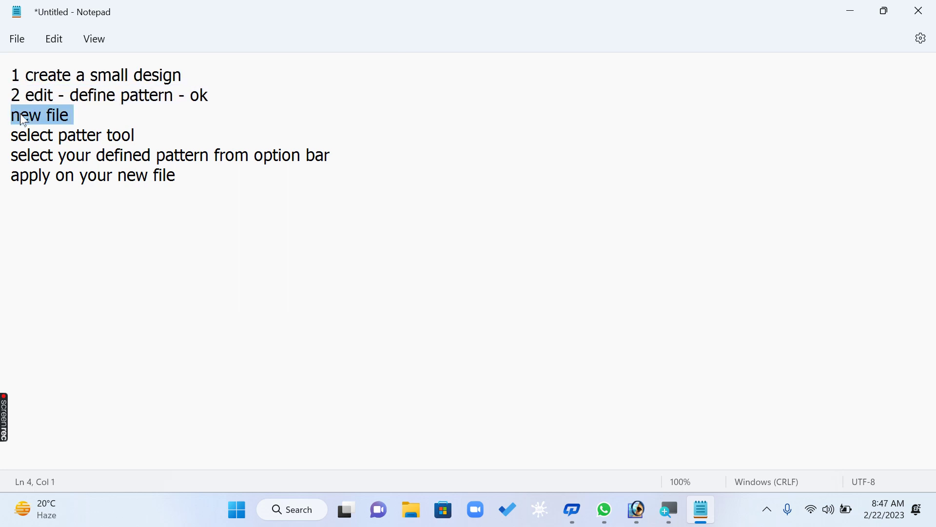
{"action": "left_click", "coordinate": [20, 116]}
{"action": "type", "text": "3c"}
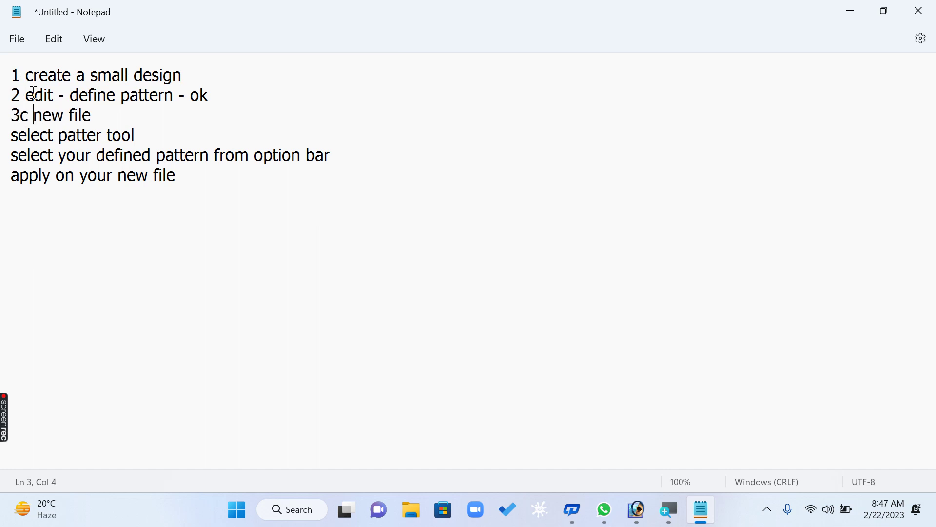
{"action": "key", "text": "BackSpace"}
{"action": "key", "text": "BackSpace"}
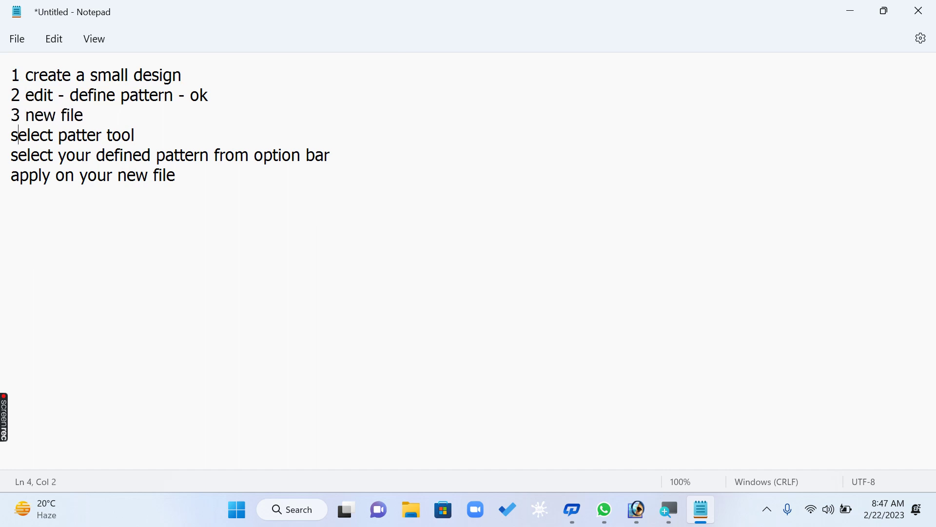
- Number the last three note lines 4, 5 and 6 at their beginnings
{"action": "type", "text": "4 "}
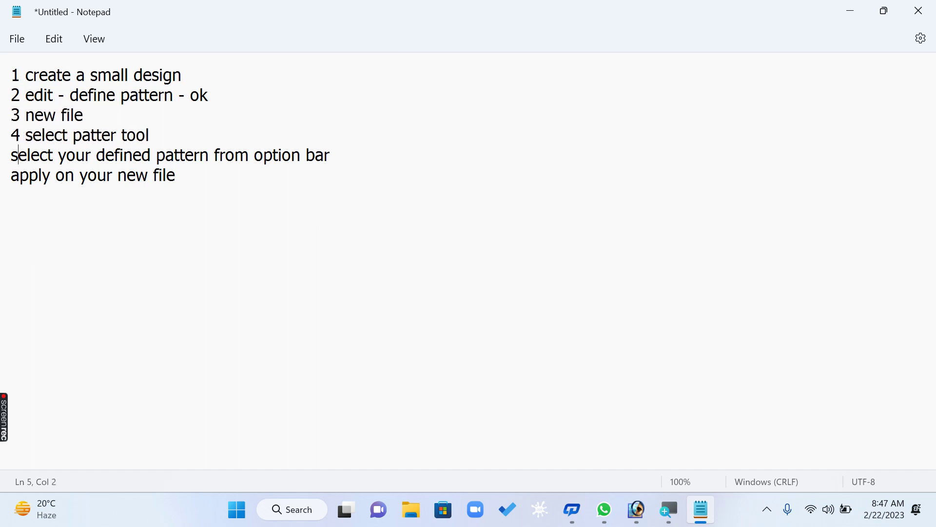
{"action": "type", "text": "5"}
{"action": "key", "text": "Down"}
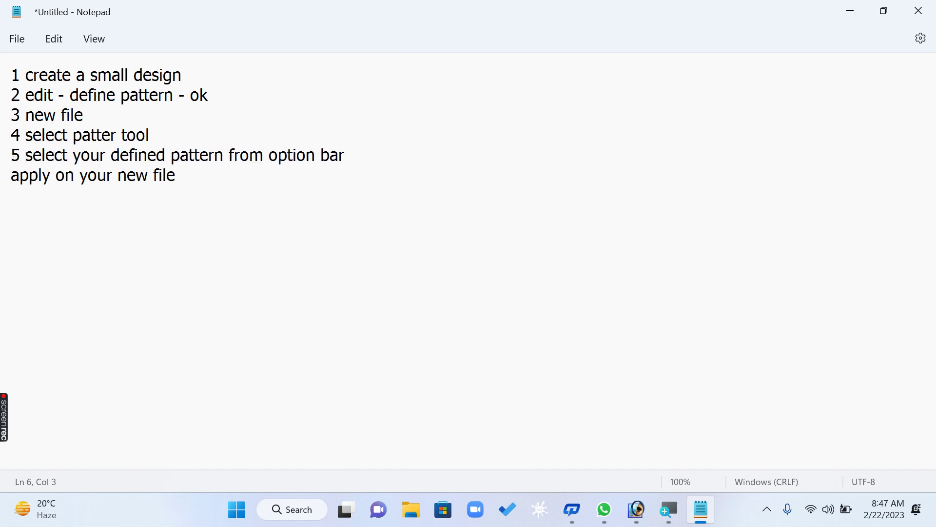
{"action": "type", "text": "6"}
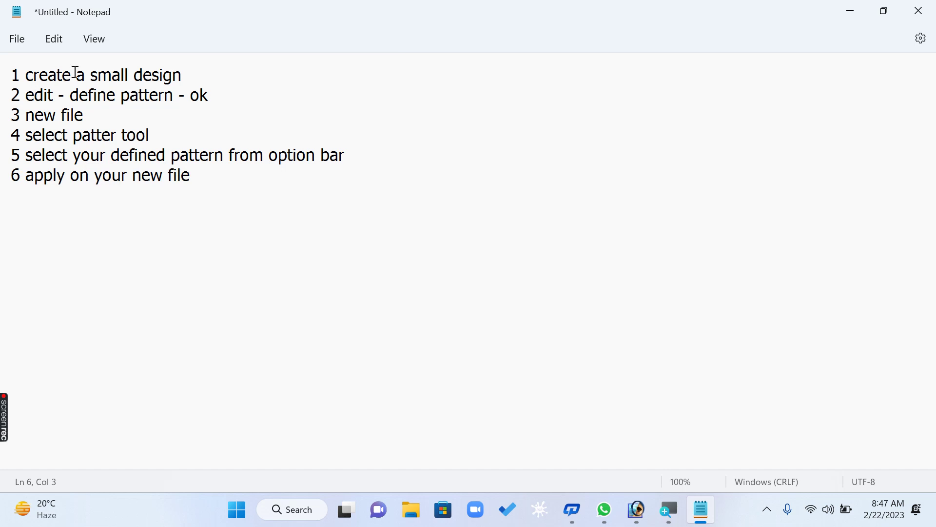
- Go through the first four notes, highlighting their text, and correct "patter" to "pattern" in line 4
{"action": "left_click_drag", "start_coordinate": [57, 74], "coordinate": [187, 77]}
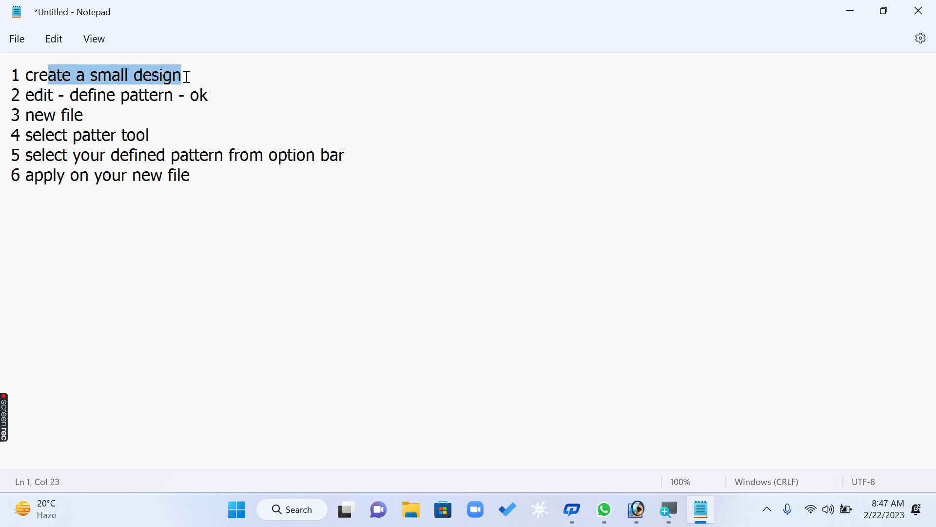
{"action": "left_click", "coordinate": [164, 140]}
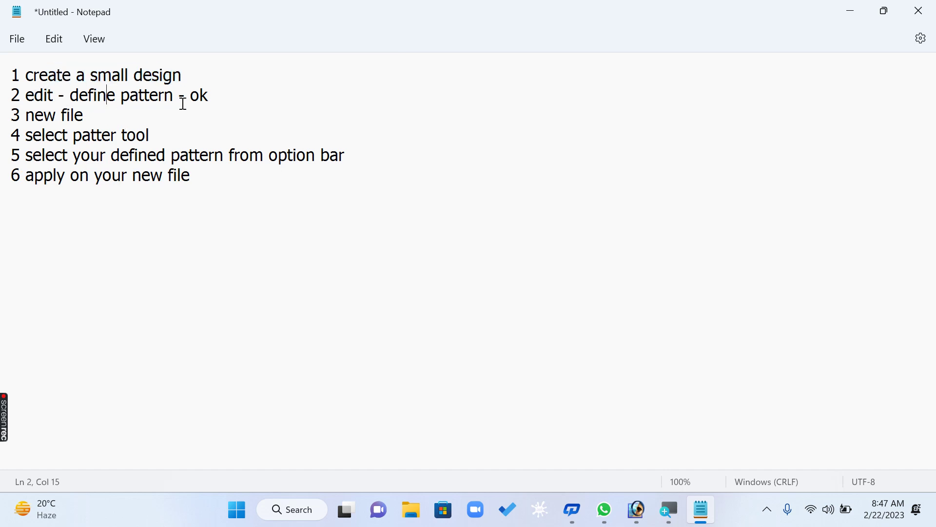
{"action": "left_click_drag", "start_coordinate": [27, 115], "coordinate": [140, 113]}
{"action": "left_click", "coordinate": [163, 177]}
{"action": "left_click_drag", "start_coordinate": [44, 134], "coordinate": [164, 140]}
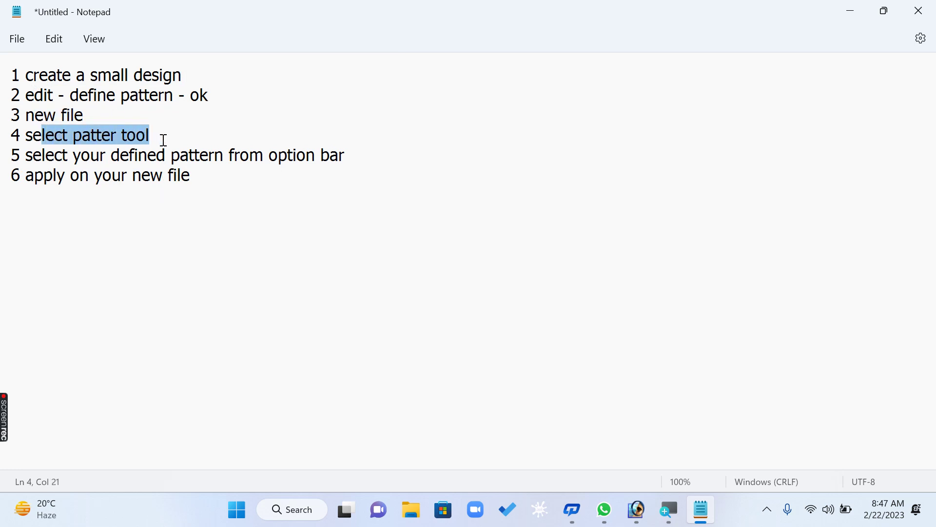
{"action": "left_click", "coordinate": [123, 137]}
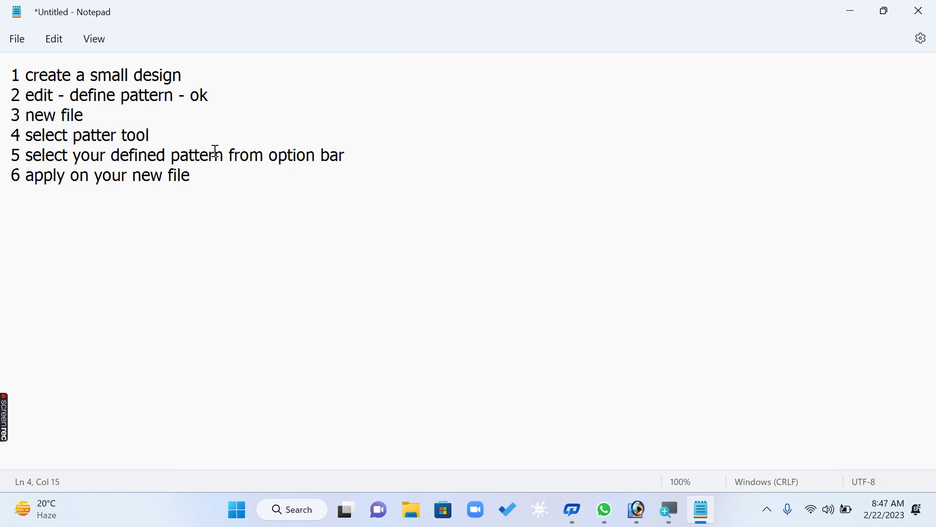
{"action": "type", "text": "n"}
- Highlight line 5 about choosing the defined pattern, then highlight the whole list of notes for review
{"action": "left_click_drag", "start_coordinate": [59, 153], "coordinate": [340, 158]}
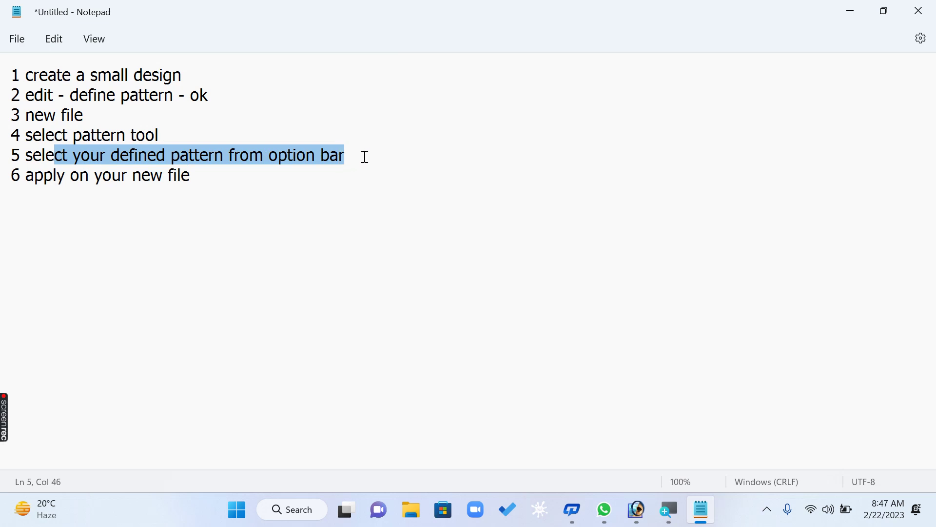
{"action": "left_click", "coordinate": [329, 244]}
{"action": "key", "text": "ctrl+a"}
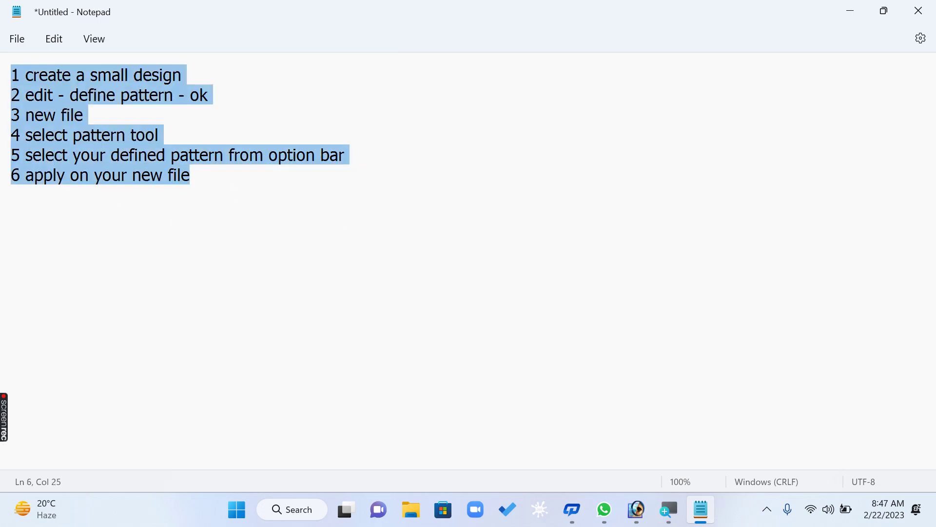
{"action": "left_click", "coordinate": [313, 250]}
{"action": "key", "text": "ctrl+a"}
- Switch to Photoshop and create a new blank document with the default settings
{"action": "left_click", "coordinate": [637, 510]}
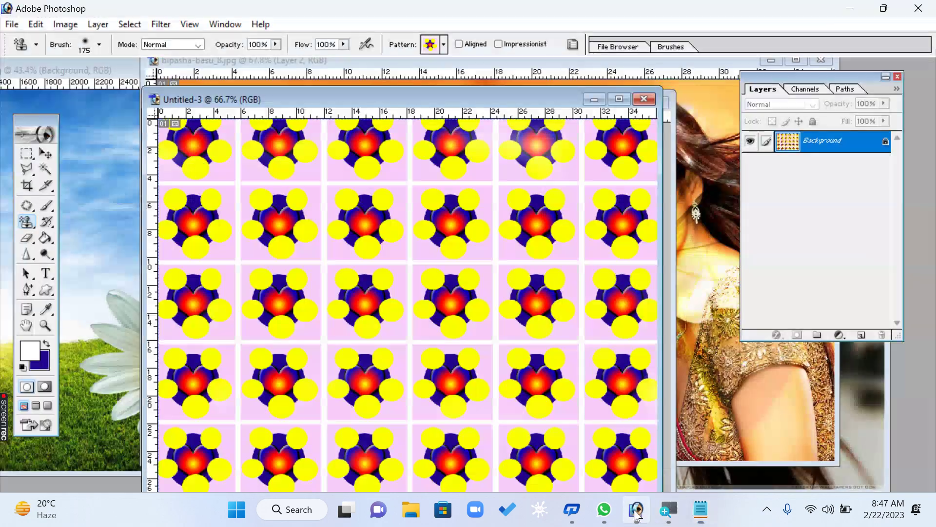
{"action": "left_click", "coordinate": [11, 24]}
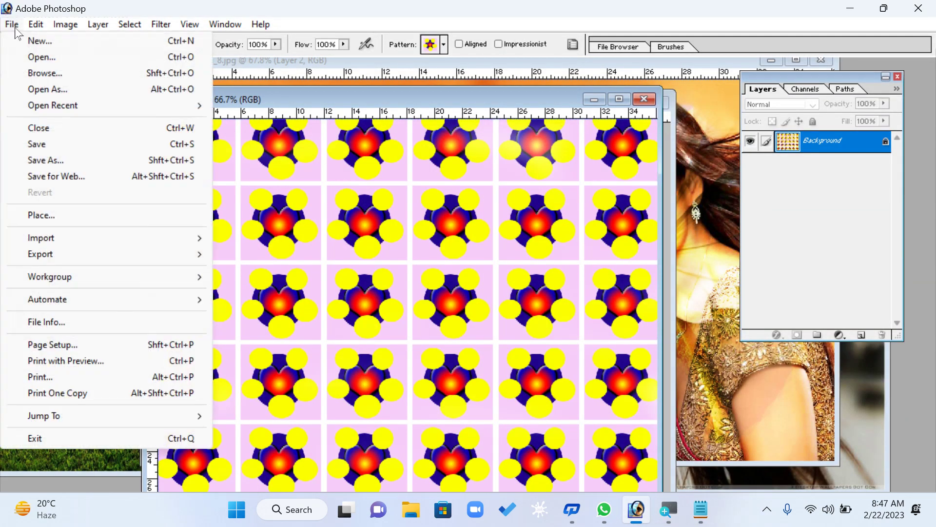
{"action": "left_click", "coordinate": [22, 38]}
{"action": "left_click", "coordinate": [537, 137]}
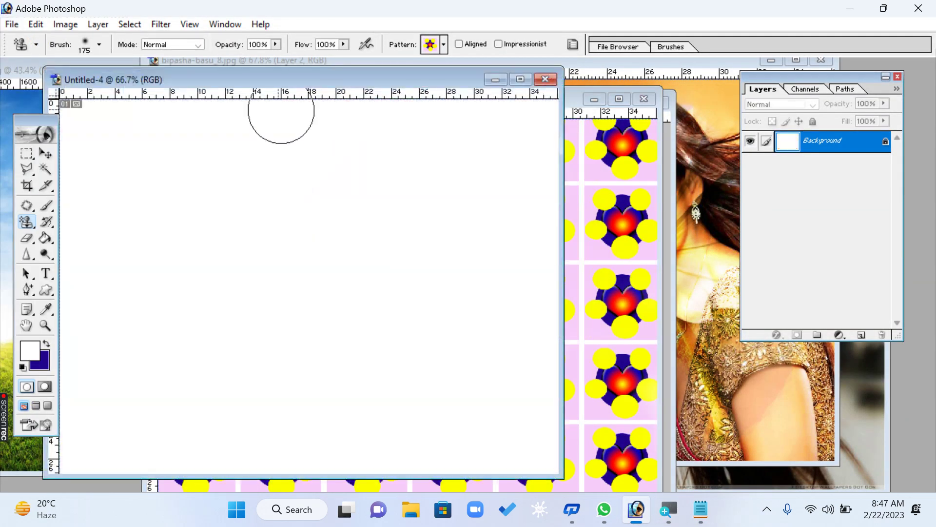
- Make a small, roughly square marquee selection in the blank document and fill it with the dark blue background color
{"action": "left_click", "coordinate": [27, 153]}
{"action": "left_click", "coordinate": [56, 154]}
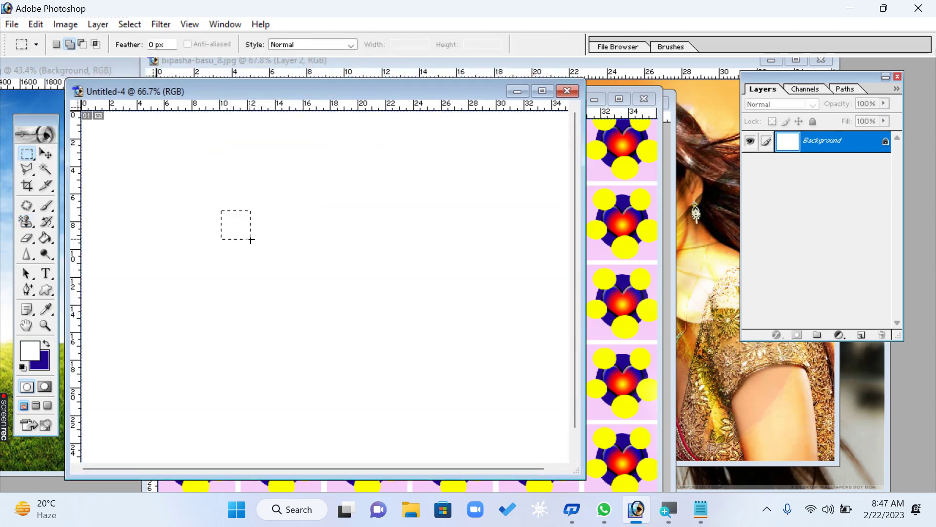
{"action": "left_click_drag", "start_coordinate": [251, 239], "coordinate": [256, 247]}
{"action": "key", "text": "alt+BackSpace"}
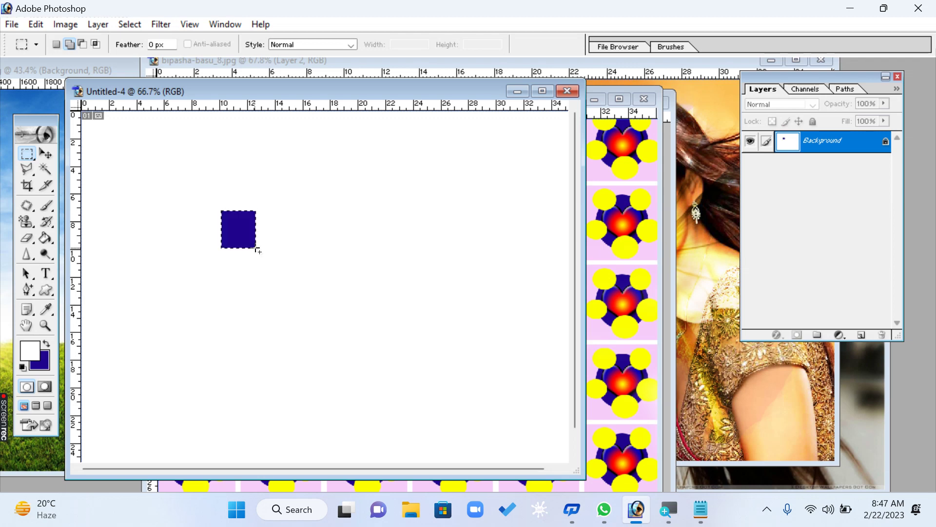
- Select a small ellipse inside the blue square with the Elliptical Marquee and fill it with white
{"action": "left_click", "coordinate": [27, 169]}
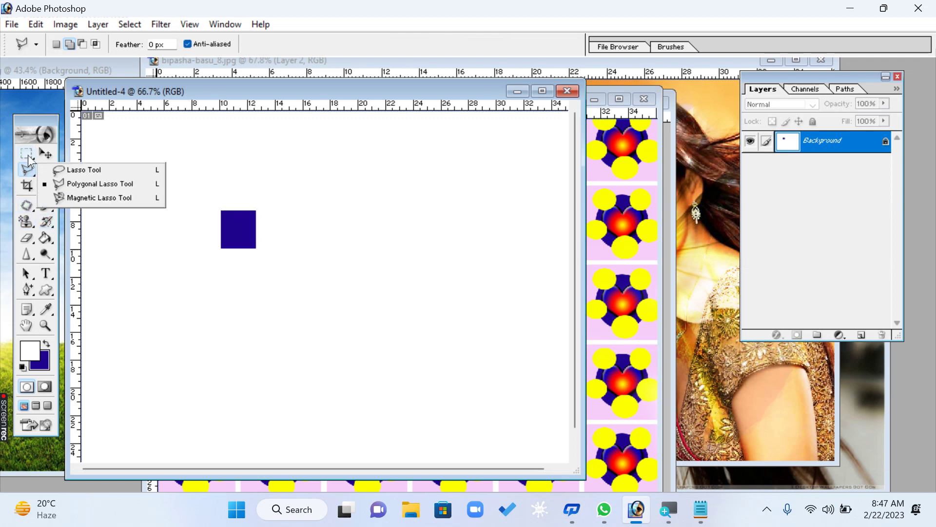
{"action": "left_click", "coordinate": [27, 153]}
{"action": "left_click", "coordinate": [73, 167]}
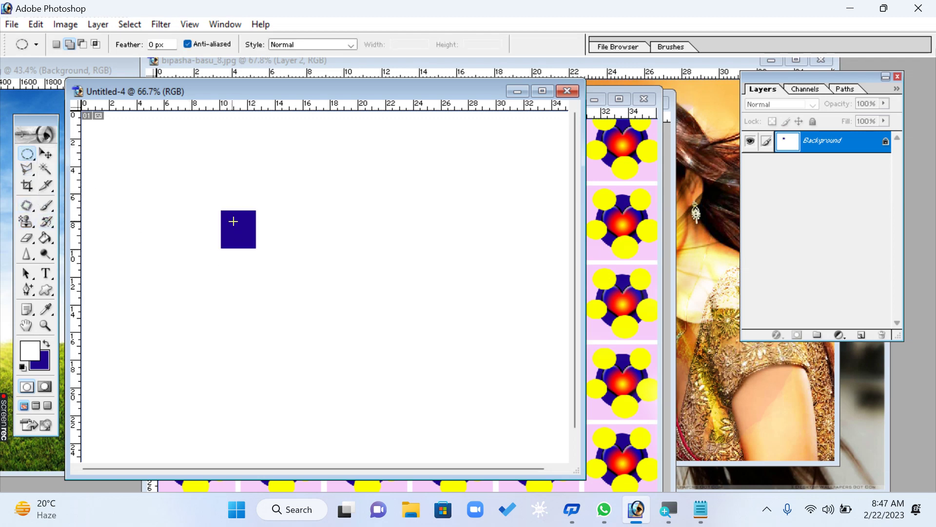
{"action": "left_click_drag", "start_coordinate": [242, 233], "coordinate": [243, 239]}
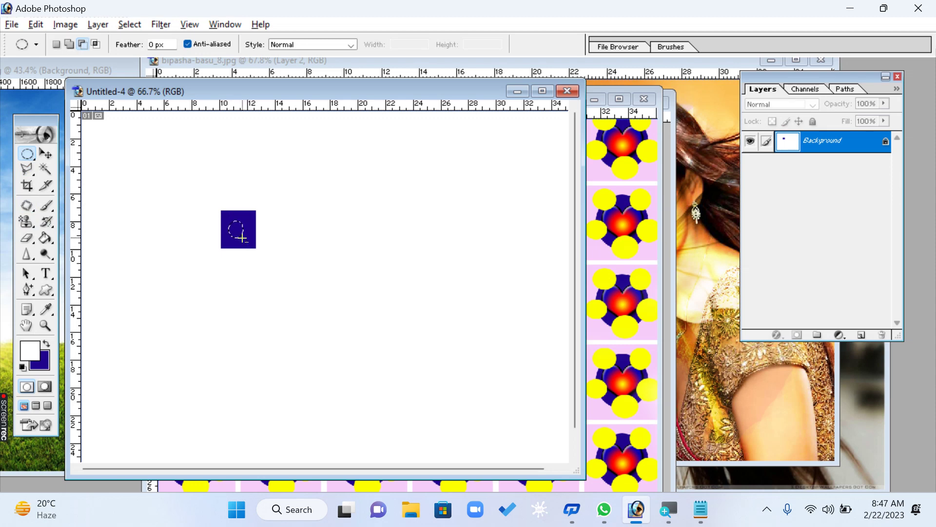
{"action": "key", "text": "alt+BackSpace"}
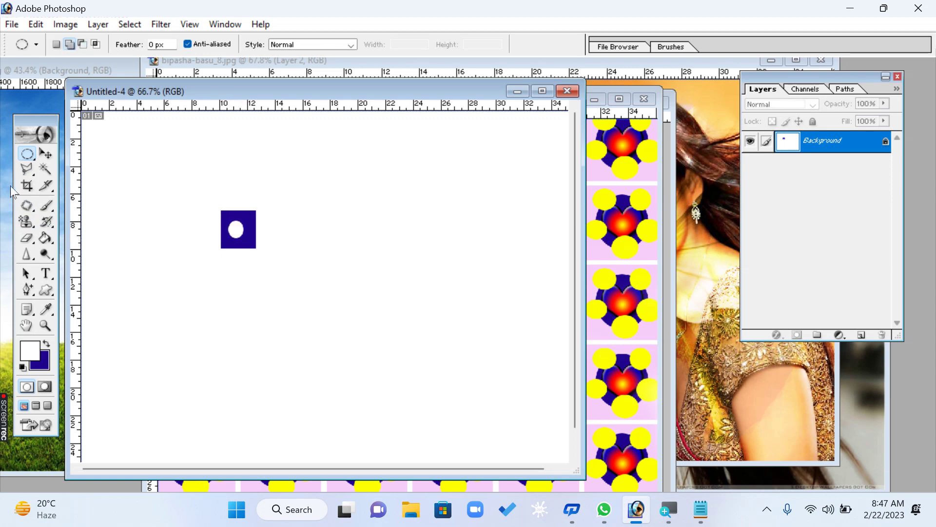
- Crop the document closely around the blue square with the white ellipse
{"action": "left_click", "coordinate": [26, 186]}
{"action": "left_click_drag", "start_coordinate": [220, 208], "coordinate": [257, 251]}
{"action": "key", "text": "Return"}
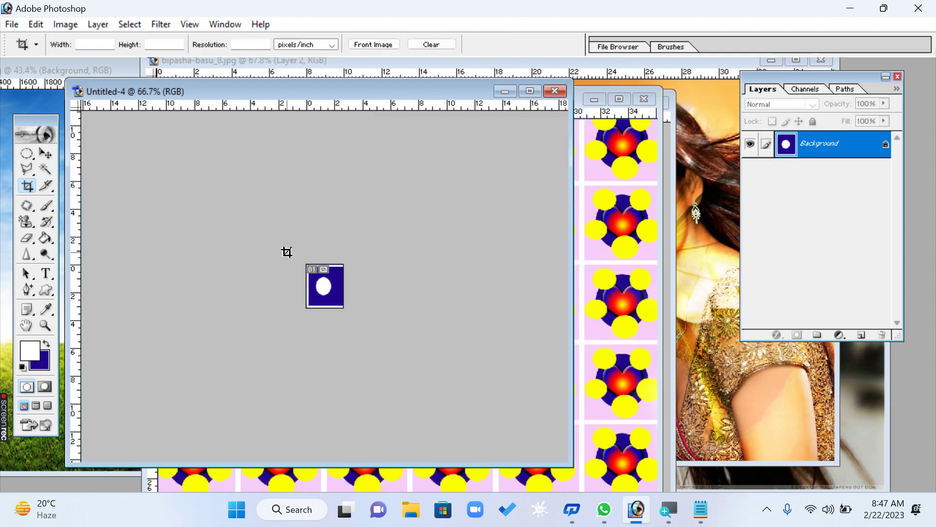
- Review notes 1 and 2 in Notepad, then define the cropped design as a pattern in Photoshop under the default name
{"action": "left_click", "coordinate": [700, 509]}
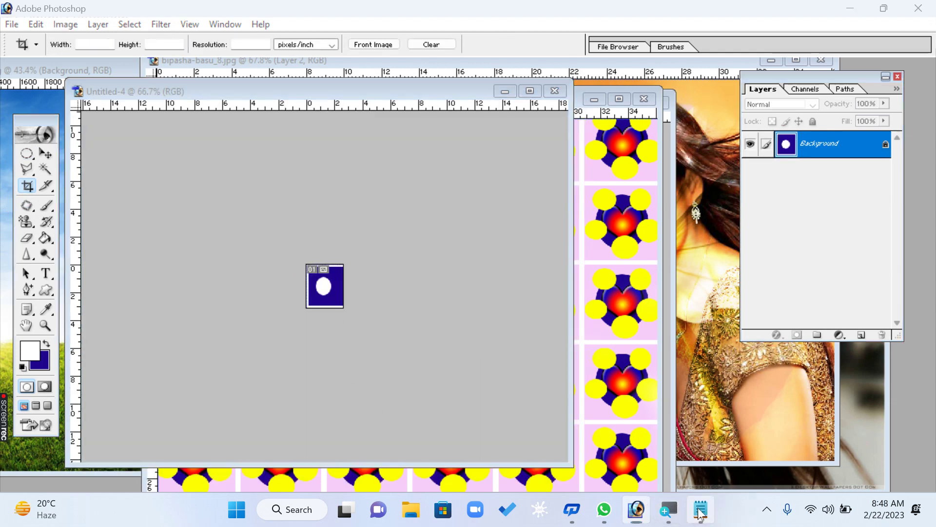
{"action": "left_click_drag", "start_coordinate": [27, 75], "coordinate": [216, 83]}
{"action": "left_click_drag", "start_coordinate": [26, 95], "coordinate": [278, 96]}
{"action": "left_click", "coordinate": [852, 12]}
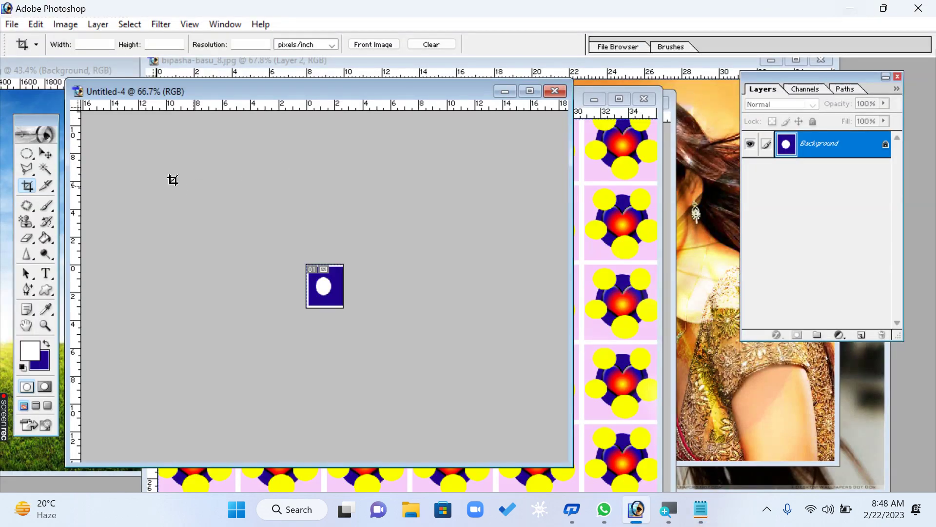
{"action": "left_click", "coordinate": [36, 24]}
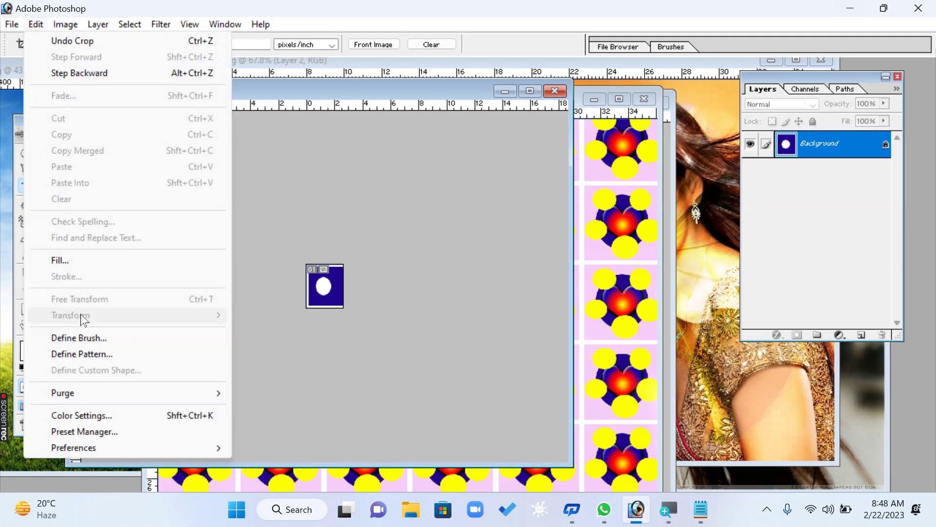
{"action": "left_click", "coordinate": [93, 354]}
{"action": "left_click", "coordinate": [617, 209]}
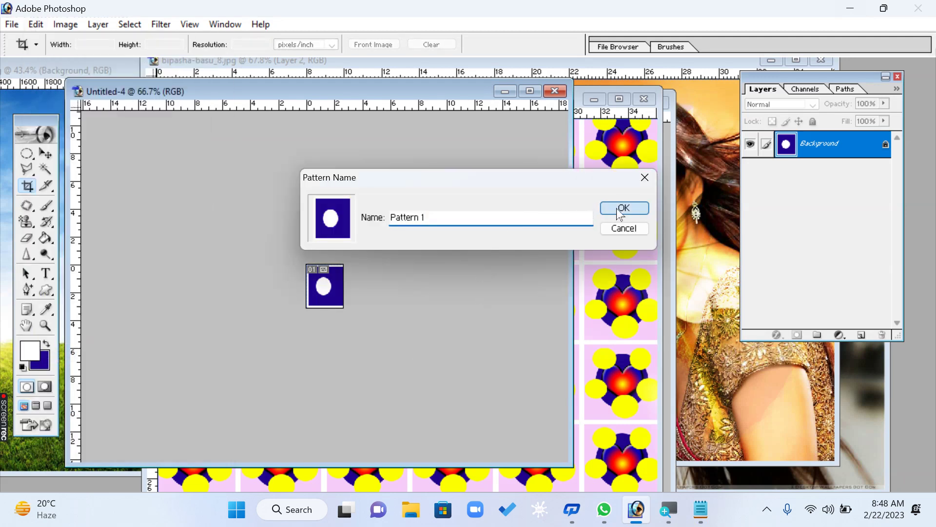
- Highlight the "new file" note in Notepad, then create another blank document in Photoshop with the default settings
{"action": "left_click", "coordinate": [701, 509]}
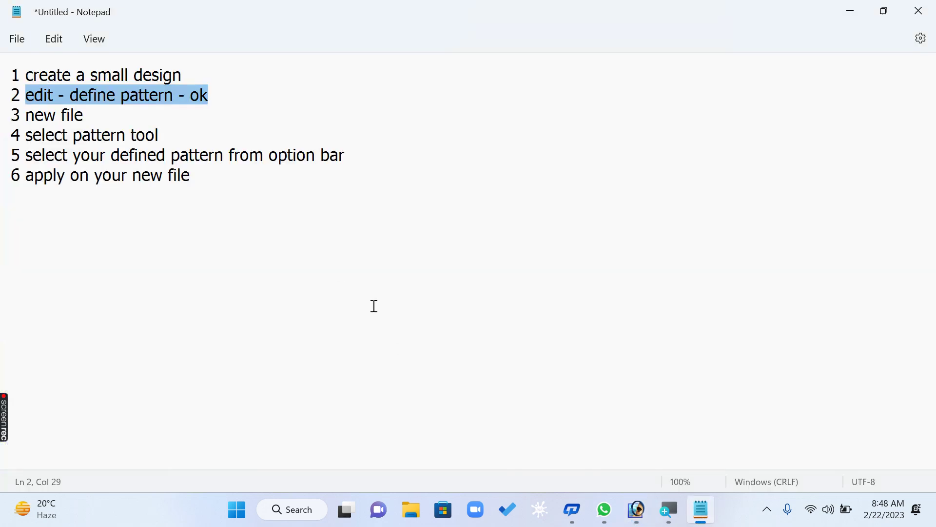
{"action": "left_click_drag", "start_coordinate": [36, 117], "coordinate": [145, 116]}
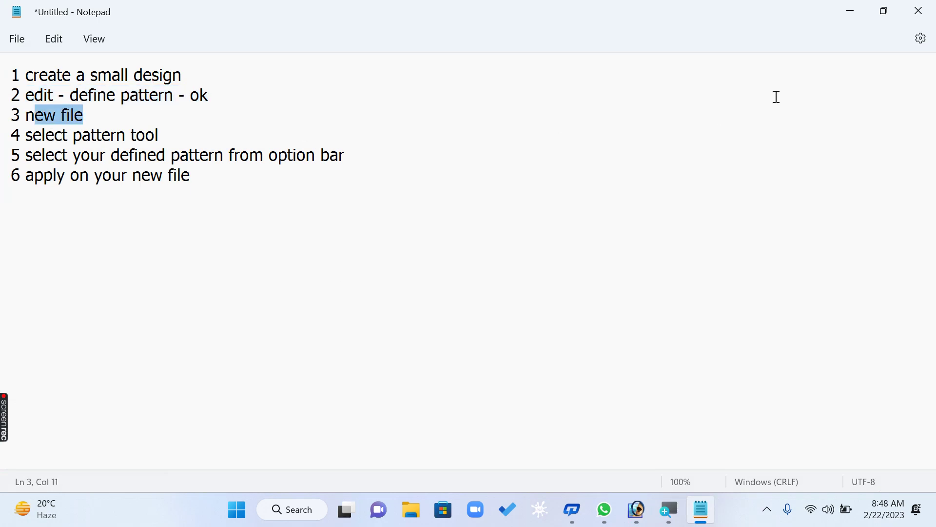
{"action": "left_click", "coordinate": [857, 18]}
{"action": "left_click", "coordinate": [13, 24]}
{"action": "left_click", "coordinate": [23, 43]}
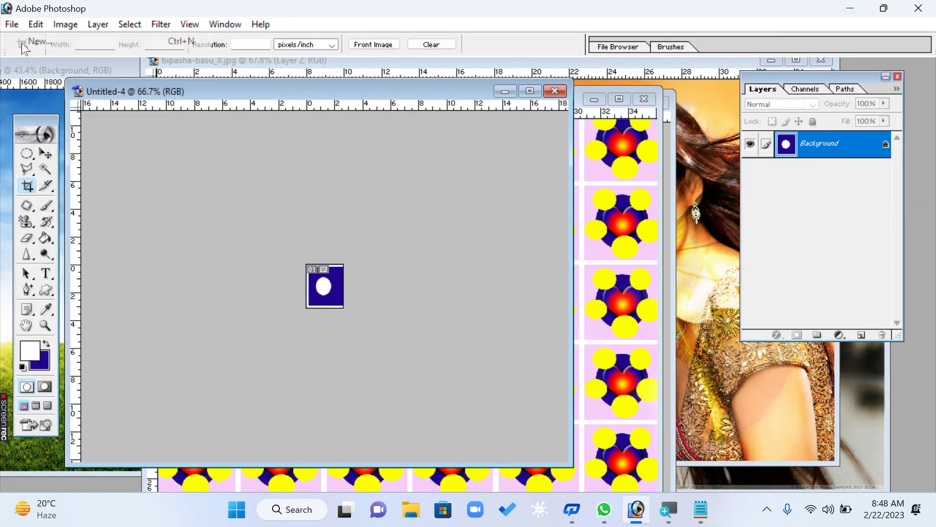
{"action": "left_click", "coordinate": [545, 132]}
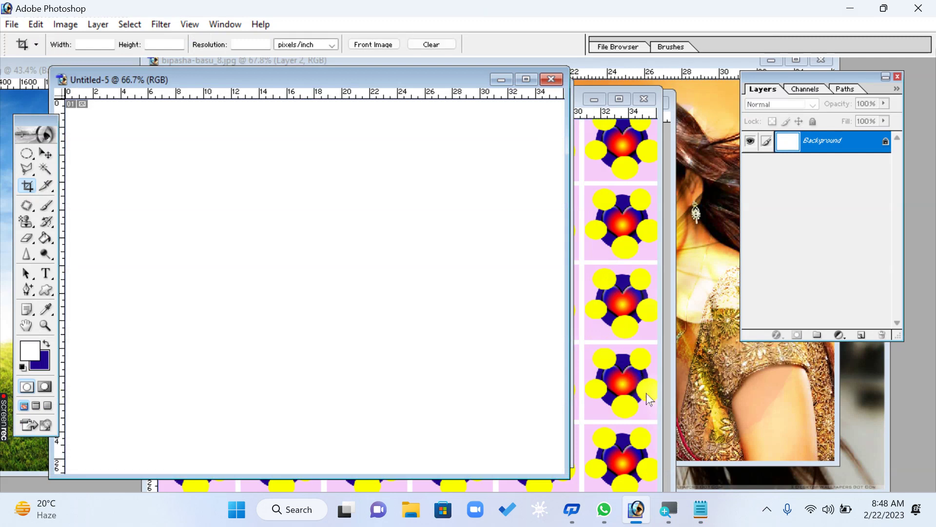
- Highlight the "select pattern tool" note in Notepad, then activate the Pattern Stamp tool in Photoshop
{"action": "left_click", "coordinate": [702, 511]}
{"action": "left_click_drag", "start_coordinate": [44, 143], "coordinate": [211, 135]}
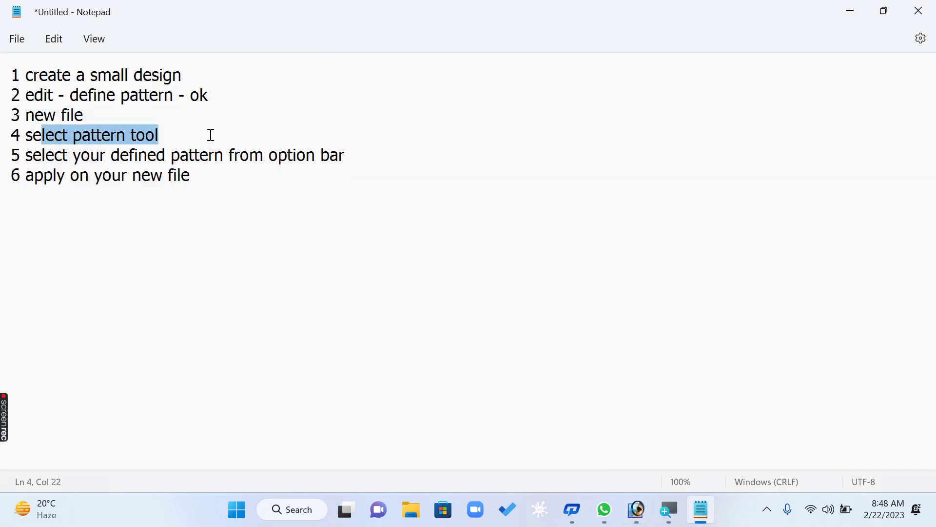
{"action": "left_click", "coordinate": [851, 11]}
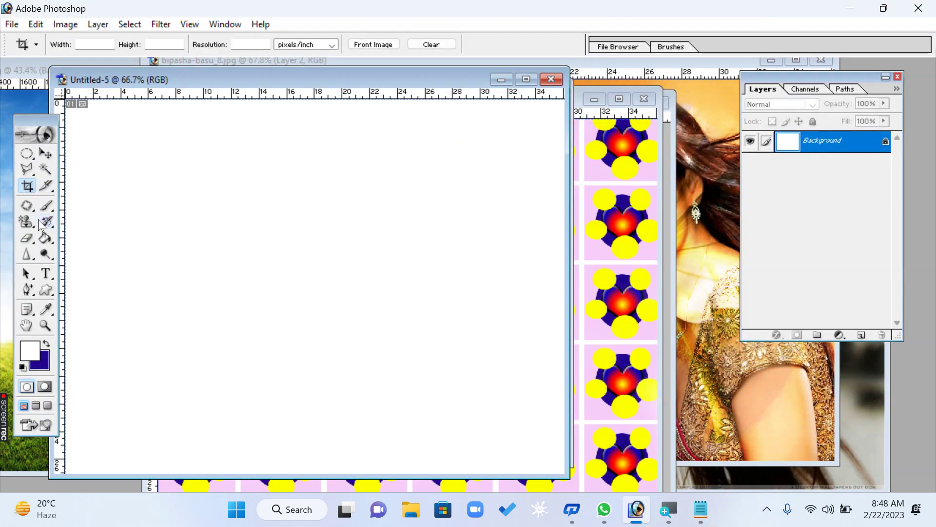
{"action": "left_click_drag", "start_coordinate": [26, 221], "coordinate": [95, 237]}
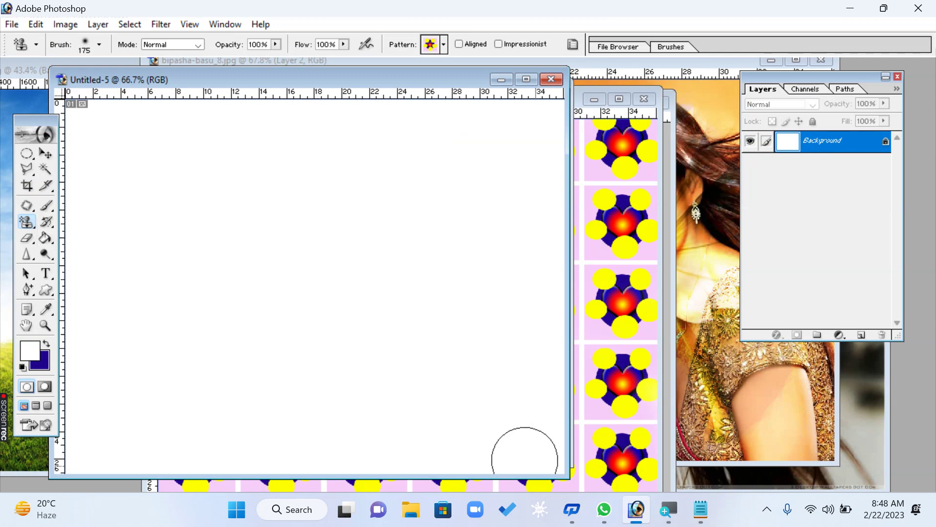
- Switch to Notepad, highlight the "select your defined pattern from option bar" note, and return to Photoshop
{"action": "left_click", "coordinate": [701, 509]}
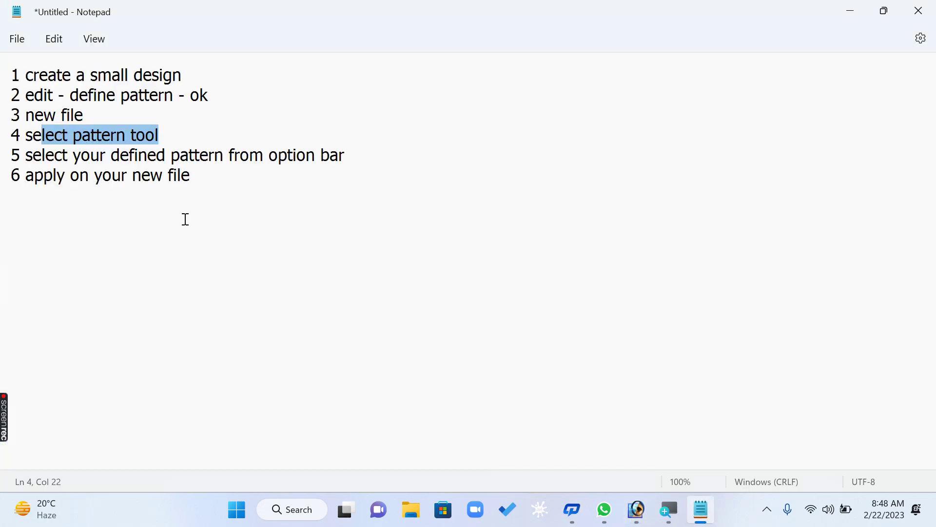
{"action": "left_click_drag", "start_coordinate": [46, 156], "coordinate": [383, 157]}
{"action": "left_click", "coordinate": [850, 13]}
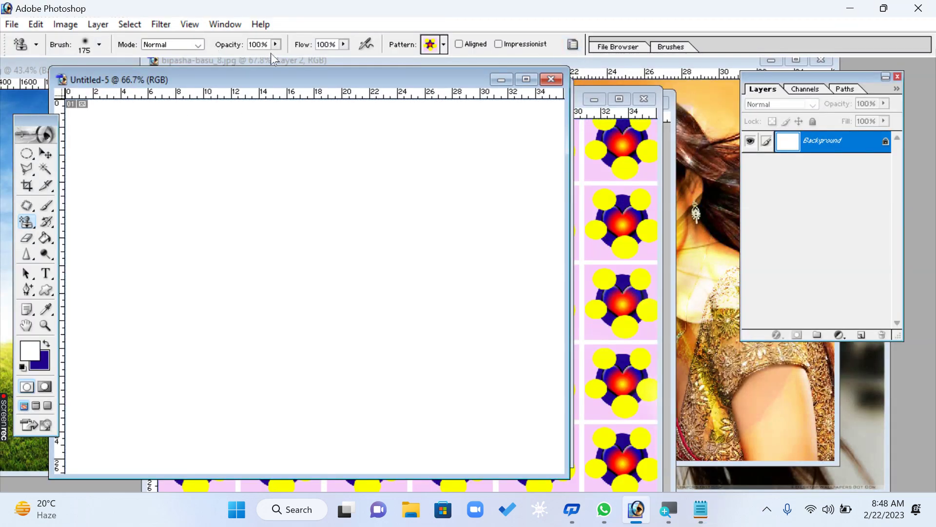
- Choose the newly defined blue square with white ellipse as the stamp pattern and paint it across the blank Untitled-5 canvas
{"action": "left_click", "coordinate": [444, 45]}
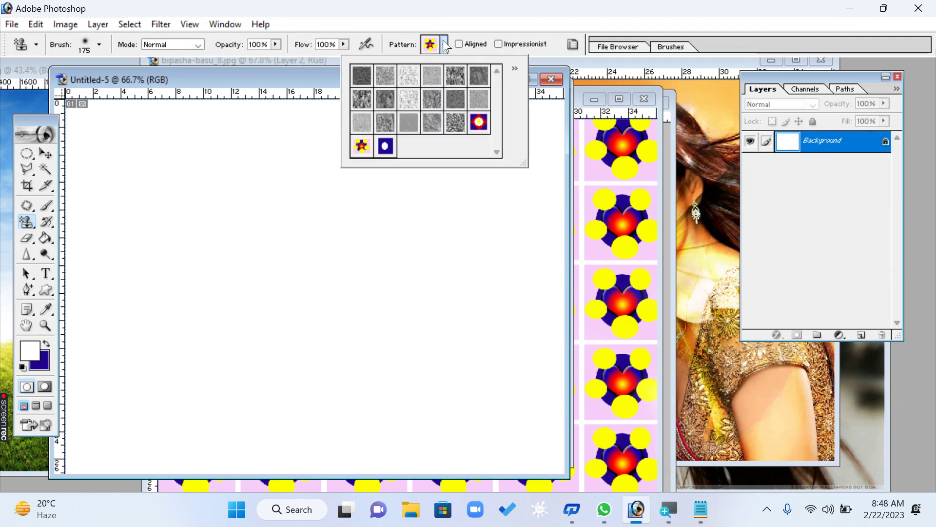
{"action": "left_click", "coordinate": [389, 147]}
{"action": "left_click", "coordinate": [293, 127]}
{"action": "mouse_move", "coordinate": [195, 195]}
{"action": "left_mouse_down"}
{"action": "mouse_move", "coordinate": [108, 213]}
{"action": "mouse_move", "coordinate": [466, 275]}
{"action": "mouse_move", "coordinate": [387, 376]}
{"action": "mouse_move", "coordinate": [360, 449]}
{"action": "mouse_move", "coordinate": [517, 439]}
{"action": "mouse_move", "coordinate": [504, 119]}
{"action": "mouse_move", "coordinate": [46, 131]}
{"action": "left_mouse_up"}
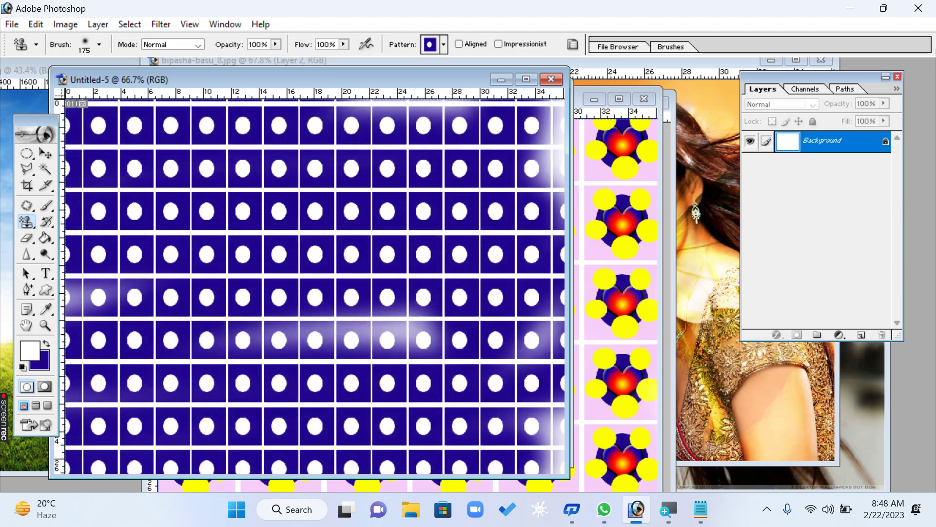
- Select all six notes in Notepad for review, then activate the Eraser tool in Photoshop
{"action": "left_click", "coordinate": [701, 510]}
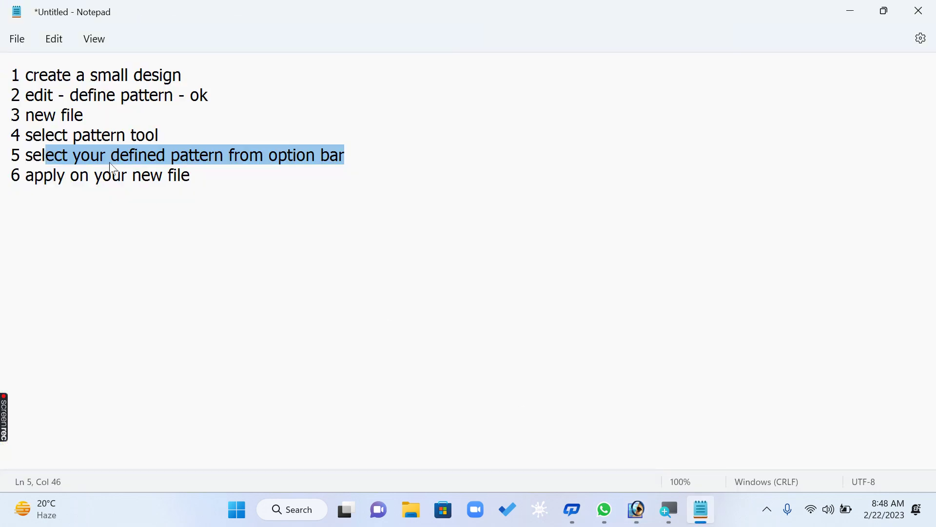
{"action": "key", "text": "ctrl+a"}
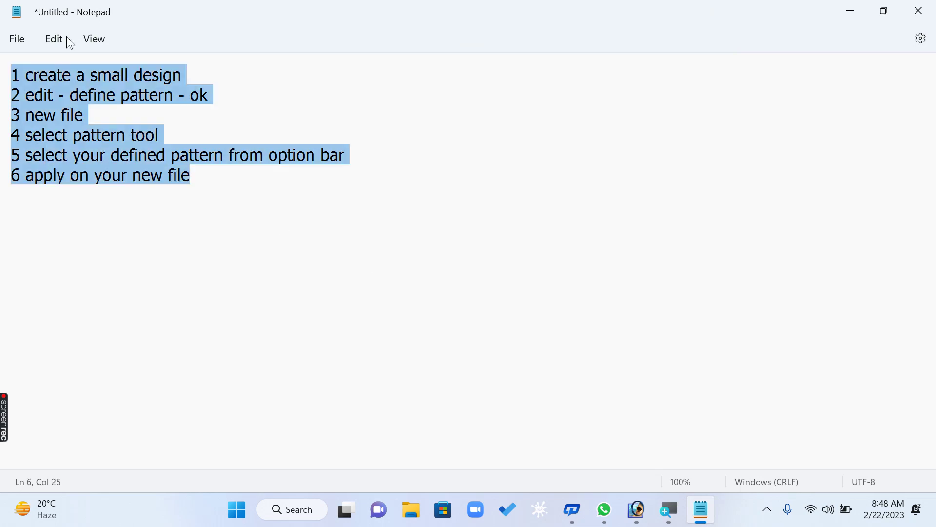
{"action": "left_click", "coordinate": [854, 13]}
{"action": "left_click", "coordinate": [25, 224]}
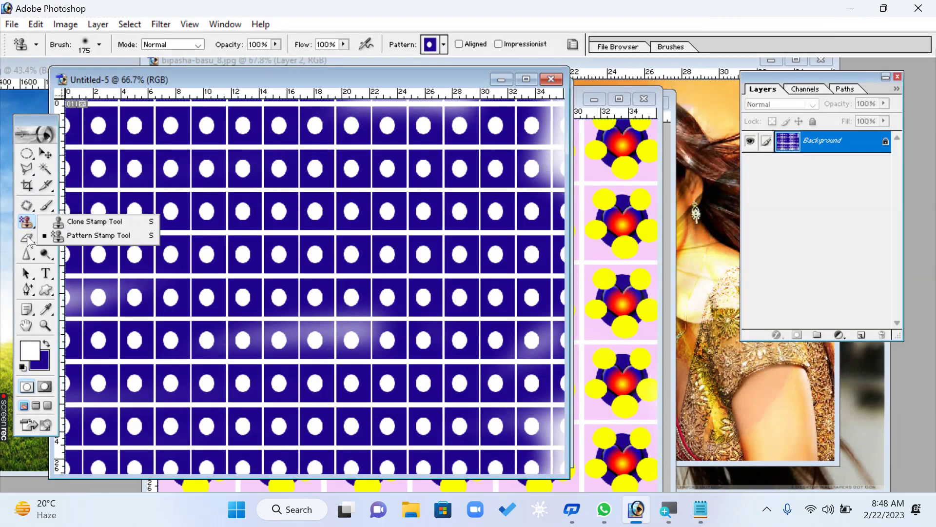
{"action": "left_click", "coordinate": [28, 241]}
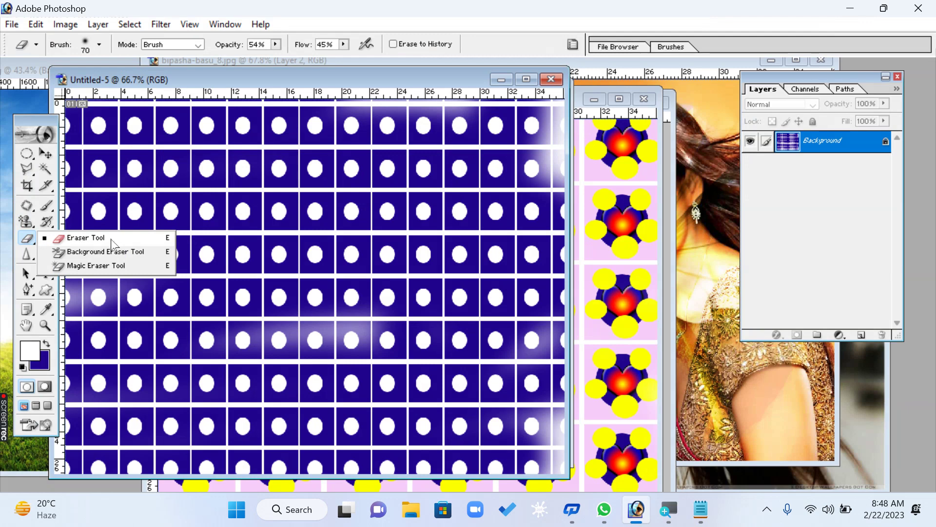
- Move the Untitled-5 document window aside and close the document
{"action": "left_click_drag", "start_coordinate": [200, 74], "coordinate": [236, 116]}
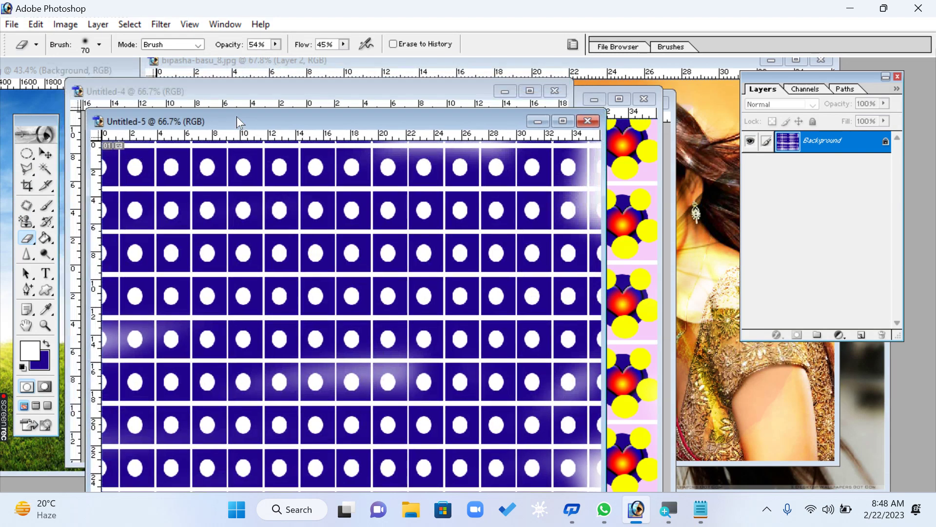
{"action": "left_click", "coordinate": [596, 123]}
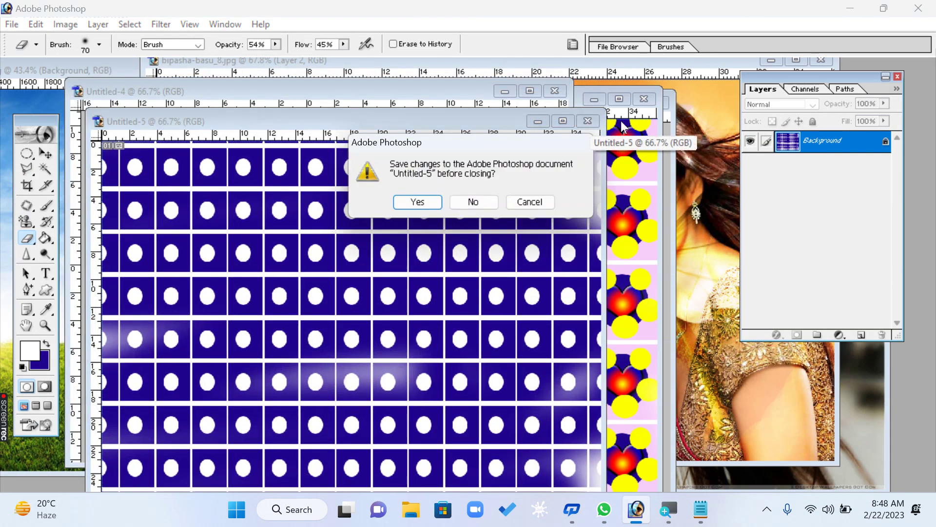
- Close the documents Untitled-5, Untitled-3, Untitled-4 and Untitled-2 without saving their changes
{"action": "left_click", "coordinate": [478, 205]}
{"action": "left_click", "coordinate": [643, 101]}
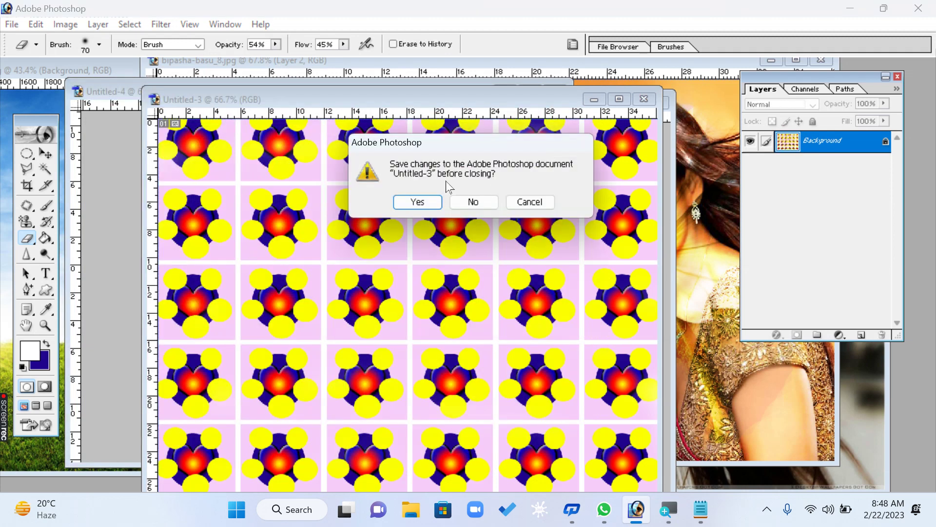
{"action": "left_click", "coordinate": [471, 206]}
{"action": "left_click", "coordinate": [554, 91]}
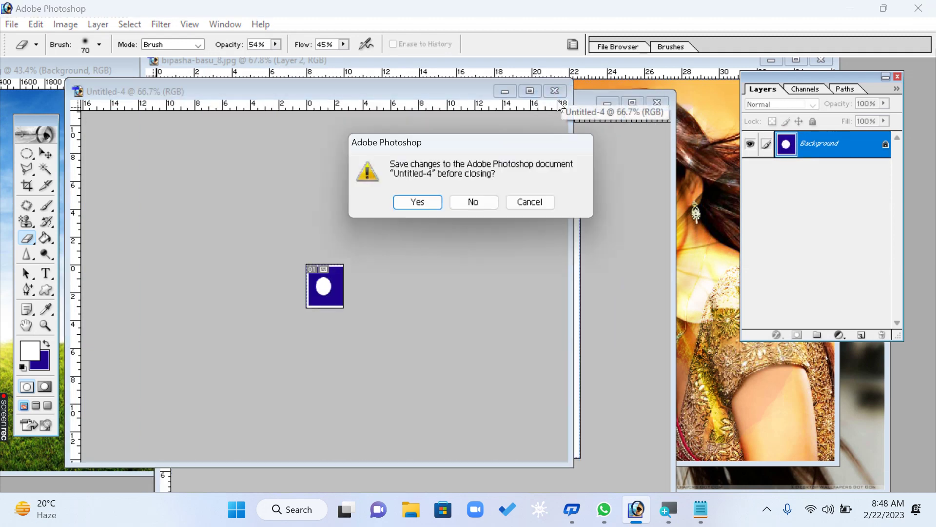
{"action": "left_click", "coordinate": [476, 197]}
{"action": "left_click", "coordinate": [656, 102]}
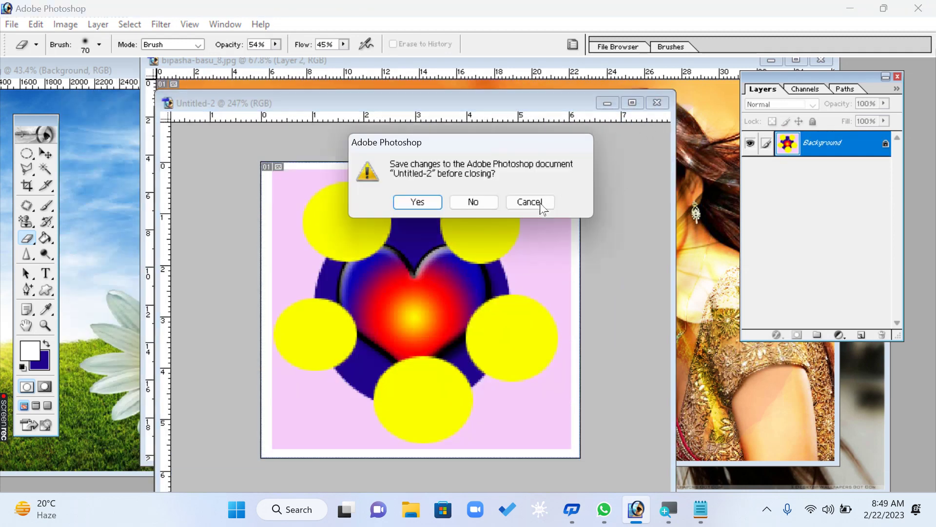
{"action": "left_click", "coordinate": [487, 204]}
- Set the background colour to white and the foreground colour to magenta
{"action": "left_click", "coordinate": [35, 364]}
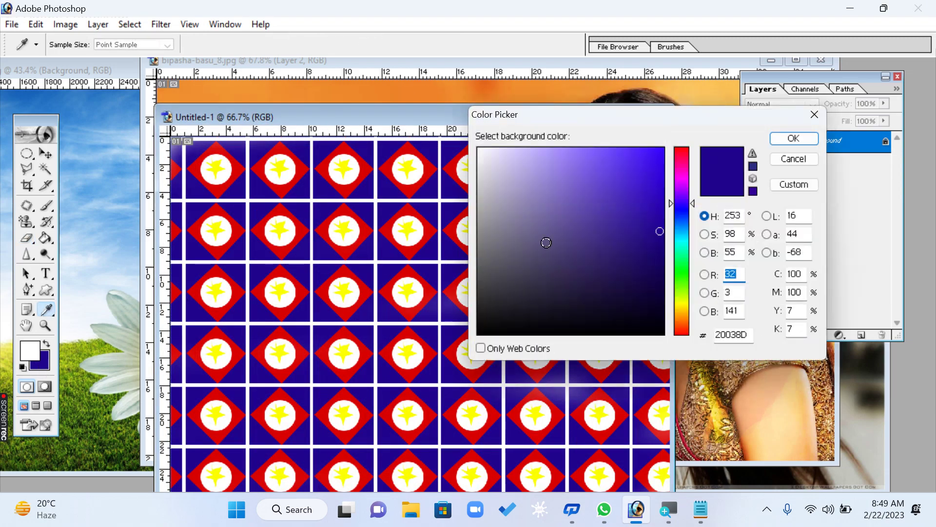
{"action": "left_click_drag", "start_coordinate": [547, 243], "coordinate": [336, 63]}
{"action": "left_click", "coordinate": [810, 140]}
{"action": "left_click", "coordinate": [25, 347]}
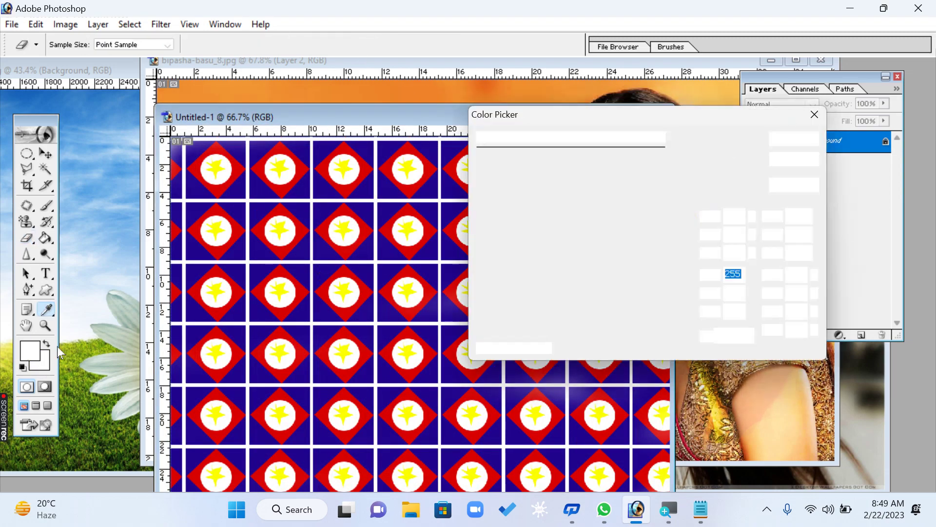
{"action": "left_click_drag", "start_coordinate": [624, 210], "coordinate": [746, 119]}
{"action": "left_click", "coordinate": [813, 139]}
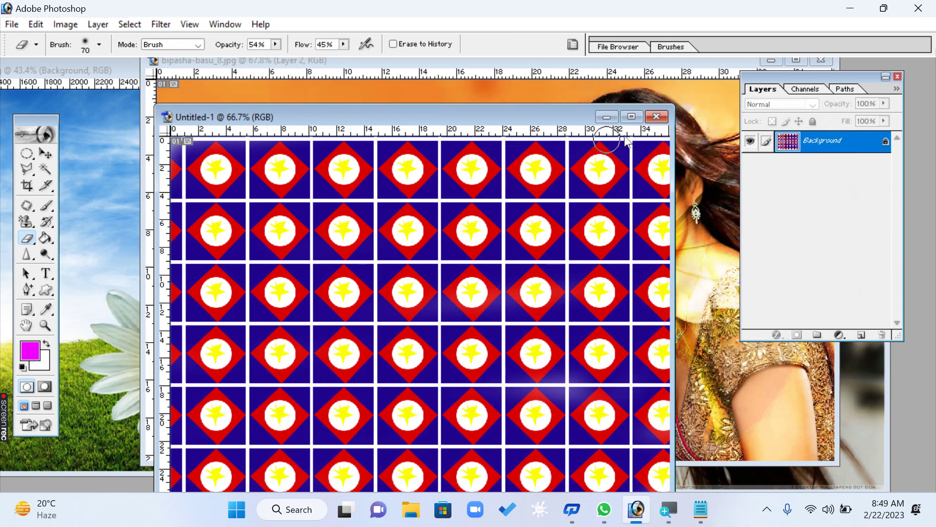
- Close Untitled-1 without saving and minimize the bipasha-basu_8.jpg document
{"action": "left_click", "coordinate": [656, 117]}
{"action": "left_click", "coordinate": [473, 202]}
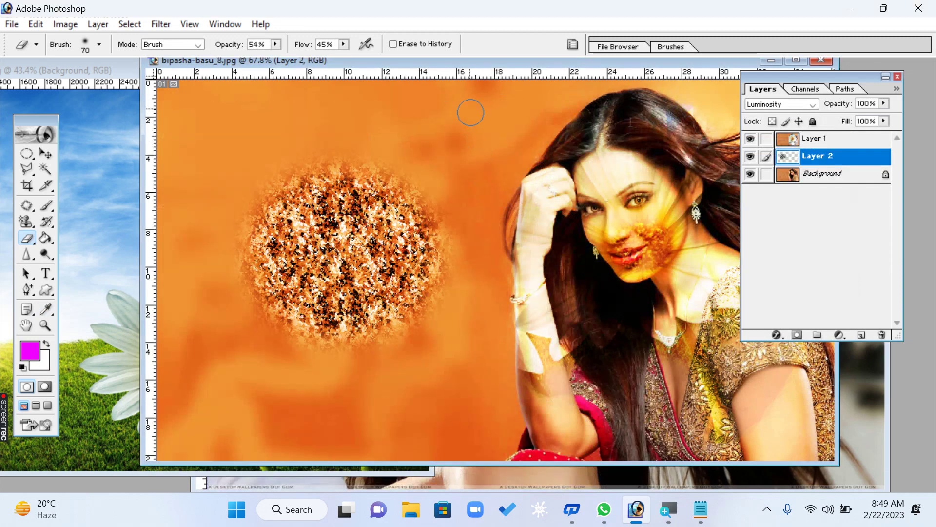
{"action": "left_click_drag", "start_coordinate": [450, 69], "coordinate": [253, 204]}
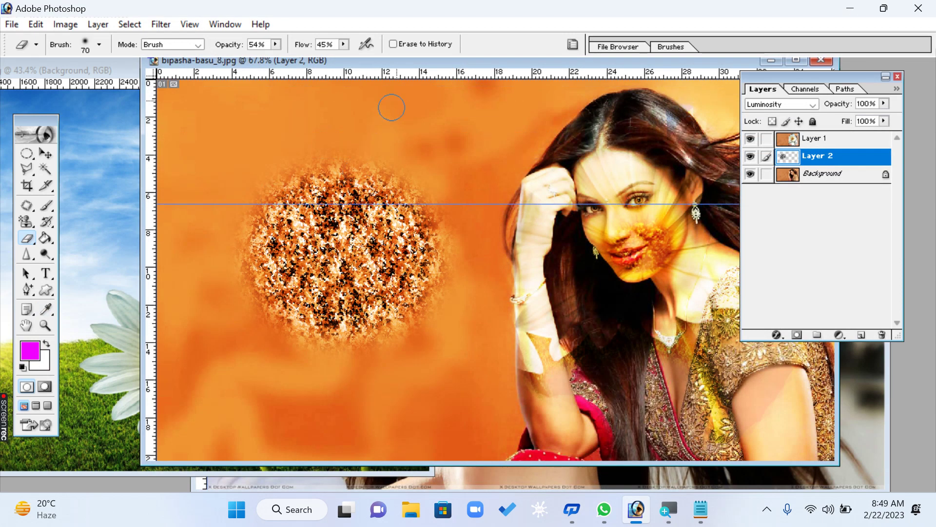
{"action": "left_click_drag", "start_coordinate": [401, 63], "coordinate": [332, 135]}
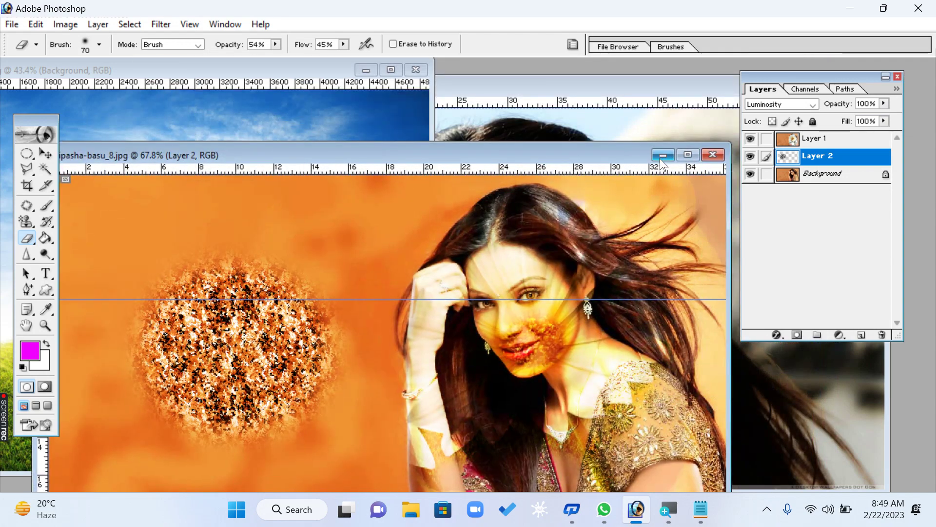
{"action": "left_click", "coordinate": [663, 155]}
- Bring Dazzling-Look-Pics-Of-Bipasha-Basu.jpg forward and erase a diagonal stroke in its sky with the Eraser at brush size 90
{"action": "left_click", "coordinate": [600, 93]}
{"action": "left_click_drag", "start_coordinate": [601, 93], "coordinate": [496, 72]}
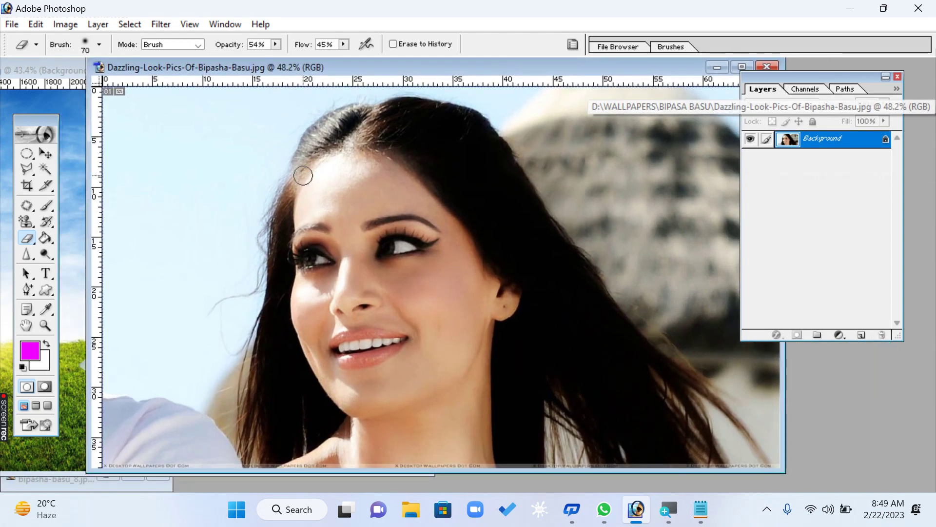
{"action": "left_click", "coordinate": [27, 238]}
{"action": "left_click", "coordinate": [90, 237]}
{"action": "key", "text": "bracketright"}
{"action": "key", "text": "bracketright"}
{"action": "left_click_drag", "start_coordinate": [224, 154], "coordinate": [160, 269]}
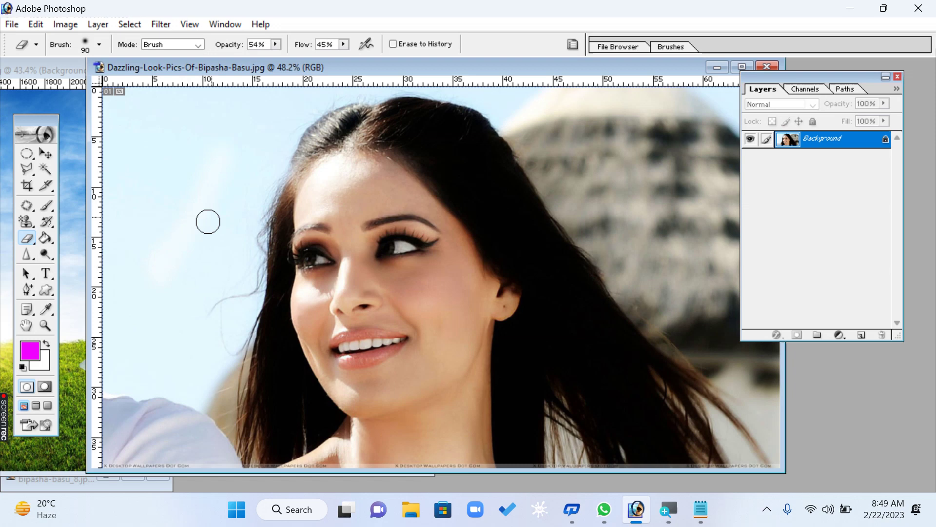
- Set the Eraser's opacity and flow to 100%, keeping the Brush mode
{"action": "left_click", "coordinate": [275, 45]}
{"action": "left_click_drag", "start_coordinate": [276, 59], "coordinate": [404, 52]}
{"action": "left_click", "coordinate": [344, 44]}
{"action": "left_click", "coordinate": [369, 18]}
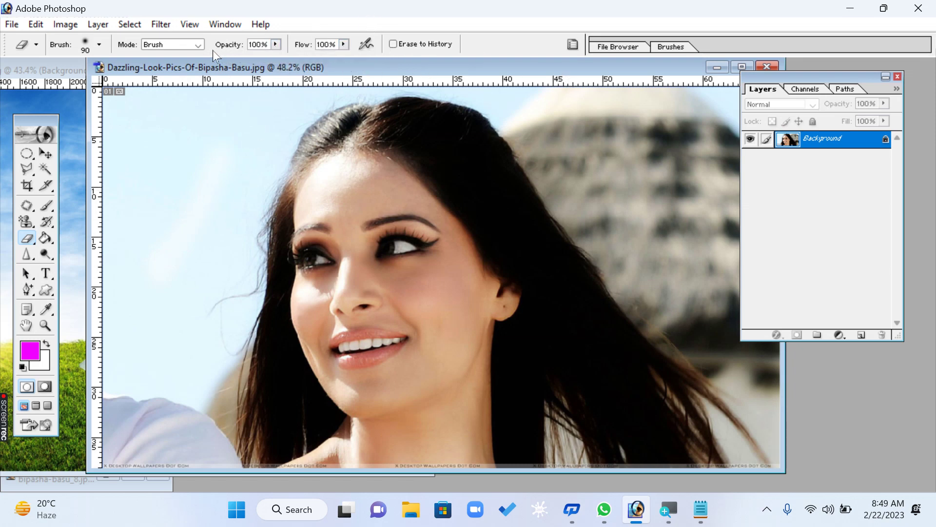
{"action": "left_click", "coordinate": [200, 43]}
{"action": "left_click", "coordinate": [201, 43]}
- Try erasing broad strokes across the sky and face in the portrait, and undo the erasure
{"action": "mouse_move", "coordinate": [152, 224]}
{"action": "left_mouse_down"}
{"action": "mouse_move", "coordinate": [331, 222]}
{"action": "mouse_move", "coordinate": [135, 240]}
{"action": "mouse_move", "coordinate": [429, 235]}
{"action": "mouse_move", "coordinate": [203, 233]}
{"action": "mouse_move", "coordinate": [431, 197]}
{"action": "mouse_move", "coordinate": [303, 199]}
{"action": "mouse_move", "coordinate": [329, 185]}
{"action": "mouse_move", "coordinate": [304, 177]}
{"action": "mouse_move", "coordinate": [399, 152]}
{"action": "mouse_move", "coordinate": [361, 155]}
{"action": "mouse_move", "coordinate": [443, 127]}
{"action": "mouse_move", "coordinate": [510, 125]}
{"action": "mouse_move", "coordinate": [128, 97]}
{"action": "mouse_move", "coordinate": [139, 88]}
{"action": "mouse_move", "coordinate": [200, 127]}
{"action": "mouse_move", "coordinate": [244, 126]}
{"action": "mouse_move", "coordinate": [333, 166]}
{"action": "mouse_move", "coordinate": [187, 274]}
{"action": "mouse_move", "coordinate": [184, 296]}
{"action": "mouse_move", "coordinate": [142, 244]}
{"action": "mouse_move", "coordinate": [306, 174]}
{"action": "mouse_move", "coordinate": [557, 138]}
{"action": "mouse_move", "coordinate": [572, 158]}
{"action": "mouse_move", "coordinate": [444, 150]}
{"action": "mouse_move", "coordinate": [711, 89]}
{"action": "mouse_move", "coordinate": [429, 174]}
{"action": "mouse_move", "coordinate": [462, 200]}
{"action": "mouse_move", "coordinate": [608, 188]}
{"action": "mouse_move", "coordinate": [228, 273]}
{"action": "mouse_move", "coordinate": [122, 332]}
{"action": "mouse_move", "coordinate": [101, 361]}
{"action": "mouse_move", "coordinate": [417, 446]}
{"action": "mouse_move", "coordinate": [348, 459]}
{"action": "mouse_move", "coordinate": [437, 325]}
{"action": "mouse_move", "coordinate": [291, 365]}
{"action": "mouse_move", "coordinate": [355, 341]}
{"action": "left_mouse_up"}
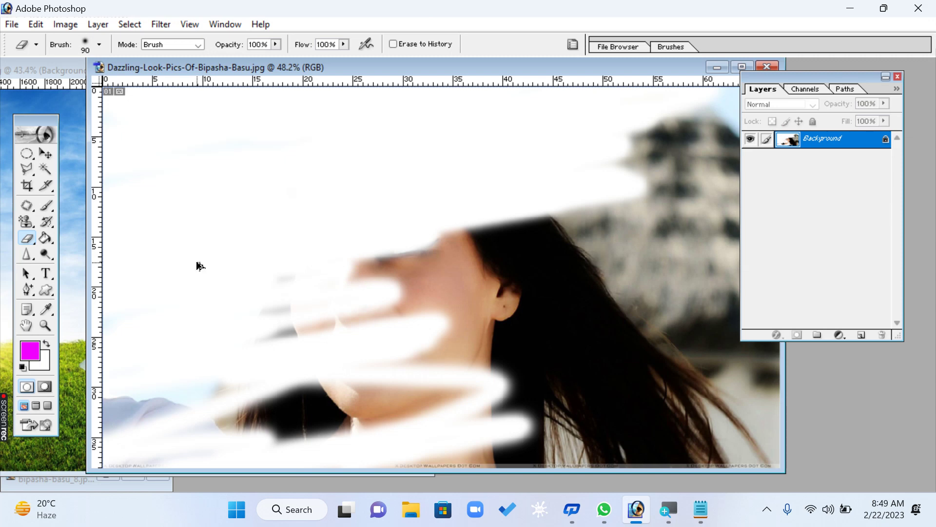
{"action": "key", "text": "ctrl+z"}
{"action": "left_click", "coordinate": [28, 240]}
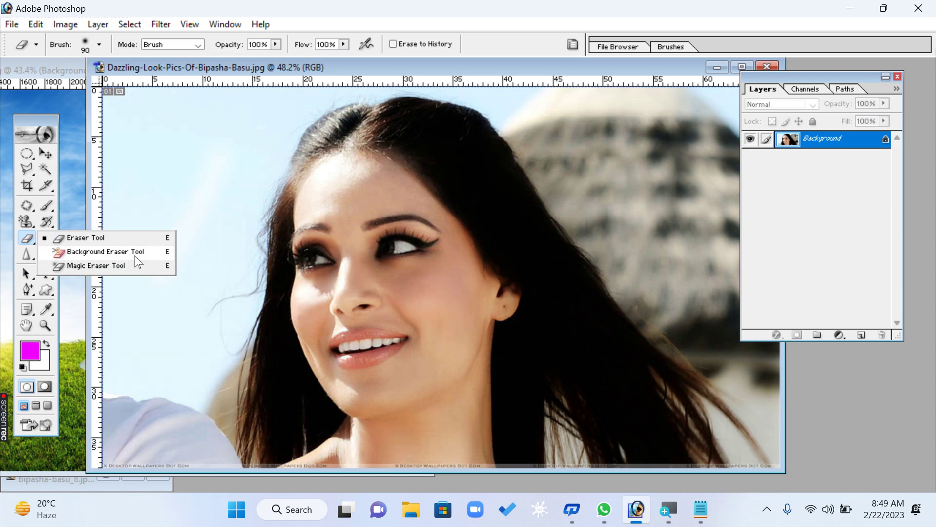
{"action": "left_click", "coordinate": [205, 71]}
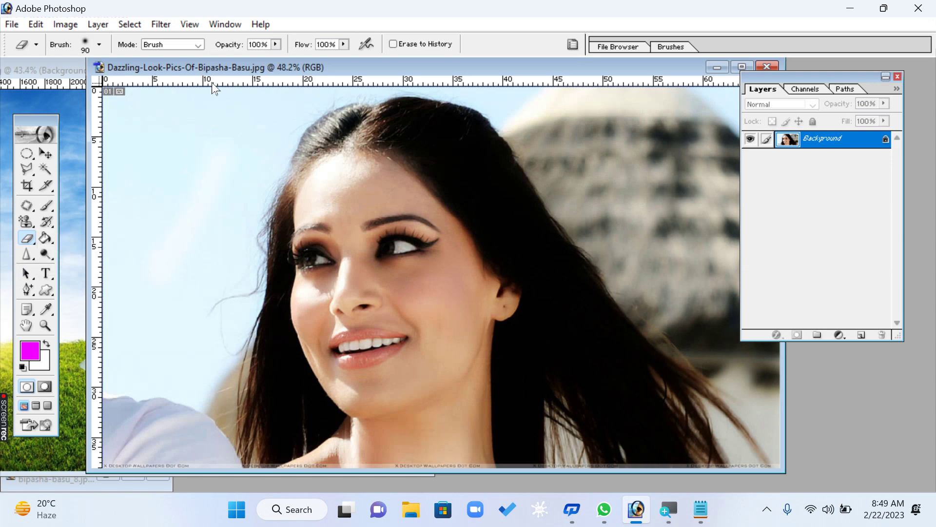
- Create a new 1024 x 768 pixel RGB document at 72 pixels/inch with transparent contents
{"action": "left_click_drag", "start_coordinate": [454, 67], "coordinate": [424, 118]}
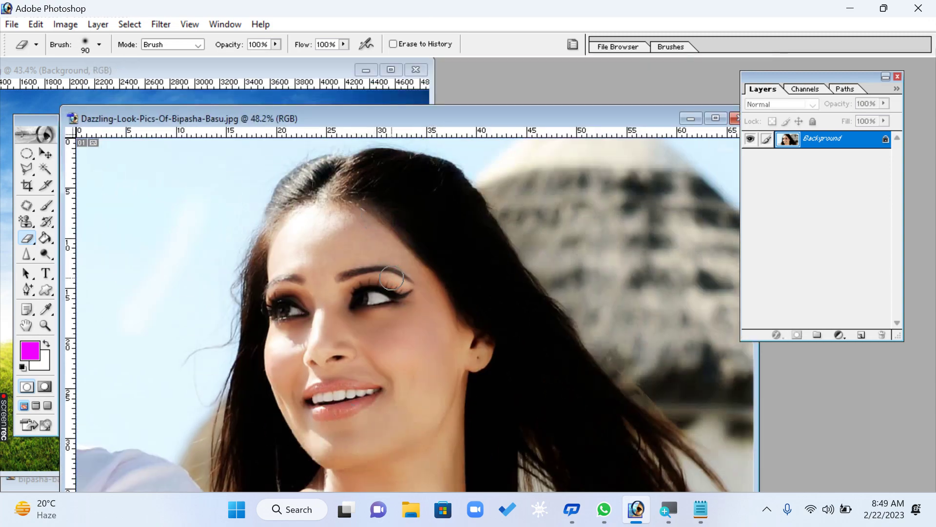
{"action": "left_click_drag", "start_coordinate": [271, 117], "coordinate": [380, 121]}
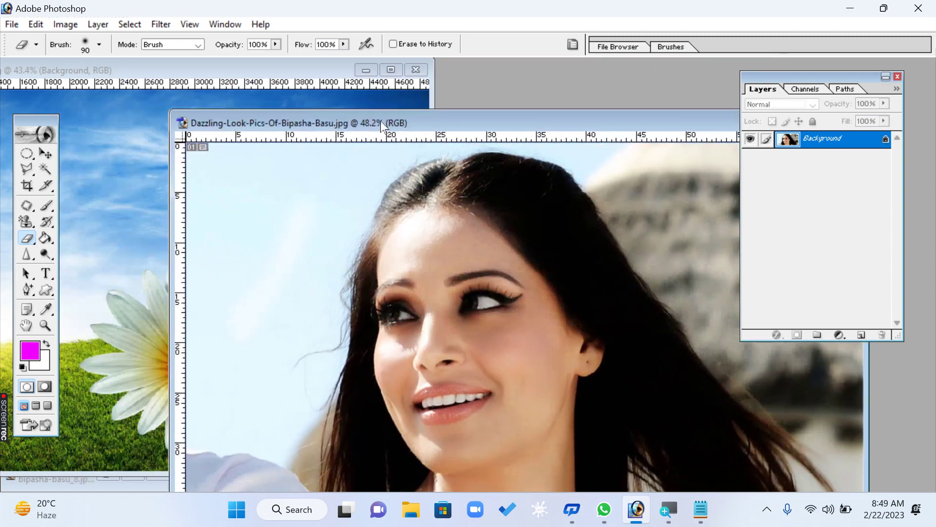
{"action": "left_click", "coordinate": [12, 25]}
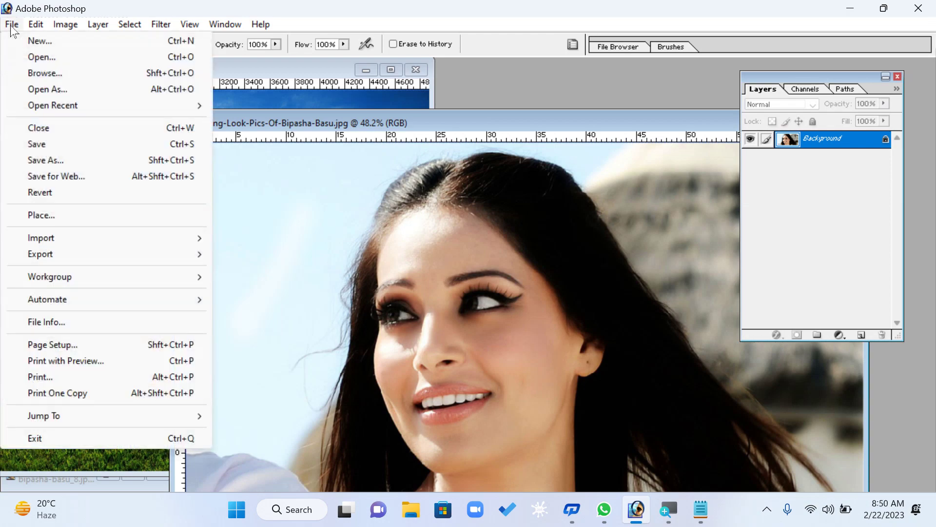
{"action": "left_click", "coordinate": [29, 42]}
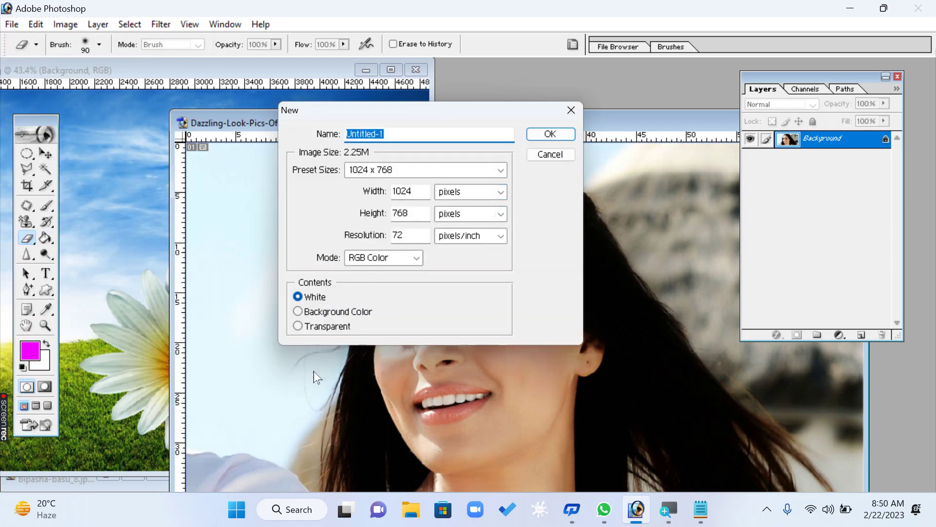
{"action": "left_click", "coordinate": [298, 326]}
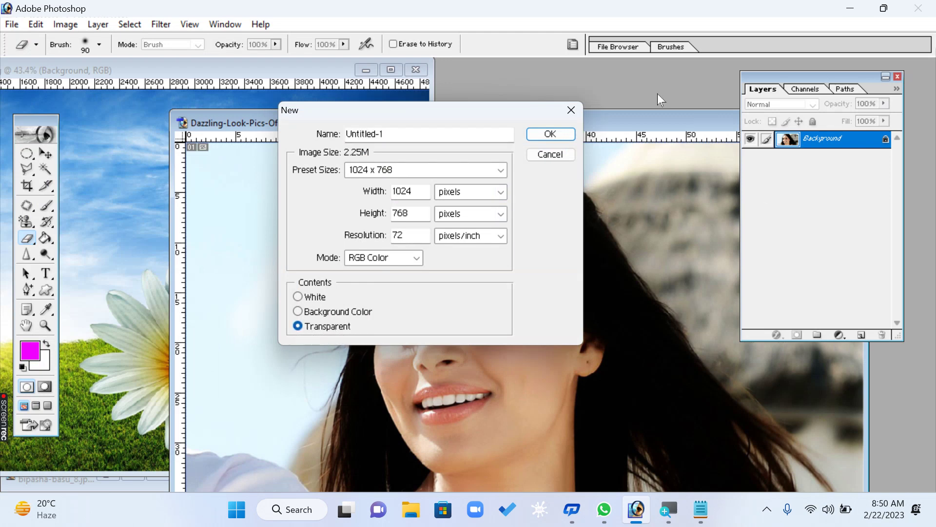
{"action": "left_click", "coordinate": [556, 139]}
- Add a new layer above Layer 1 in Untitled-1 and fill it with the white background colour
{"action": "left_click_drag", "start_coordinate": [347, 78], "coordinate": [477, 78]}
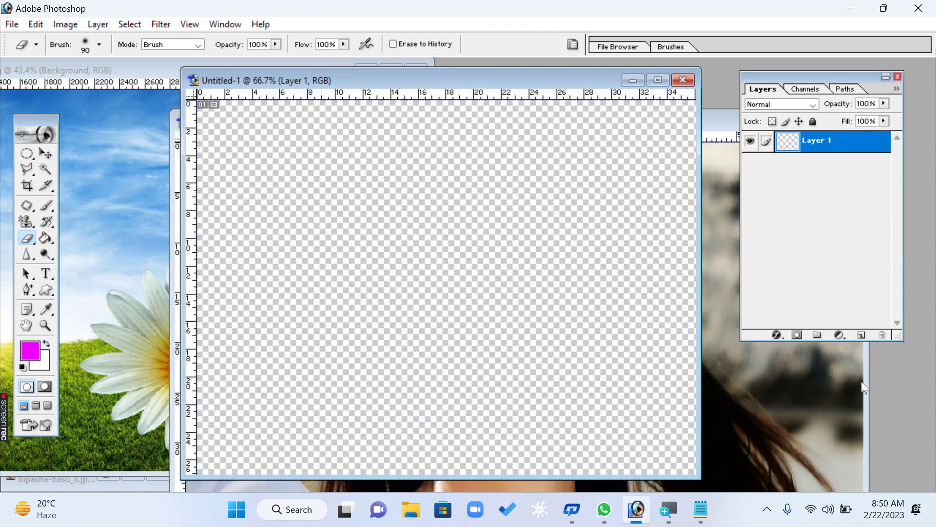
{"action": "left_click", "coordinate": [860, 335]}
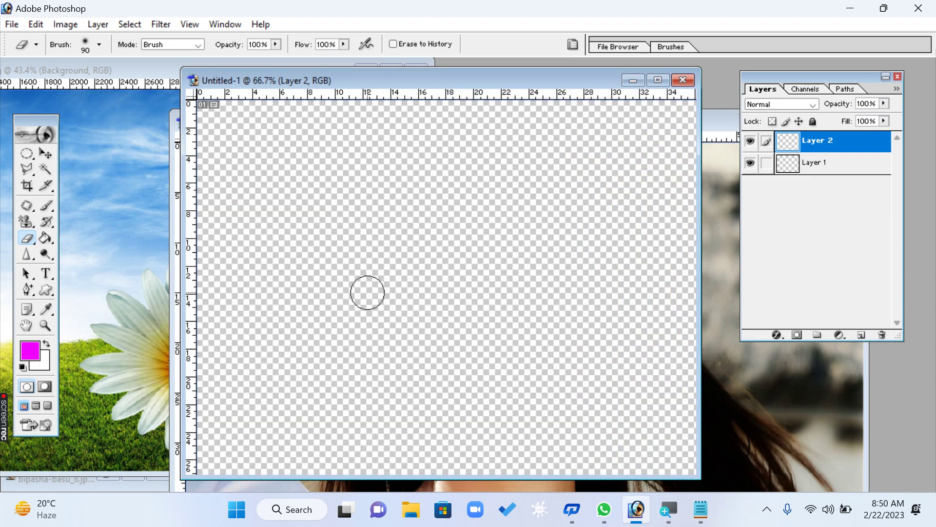
{"action": "key", "text": "ctrl+BackSpace"}
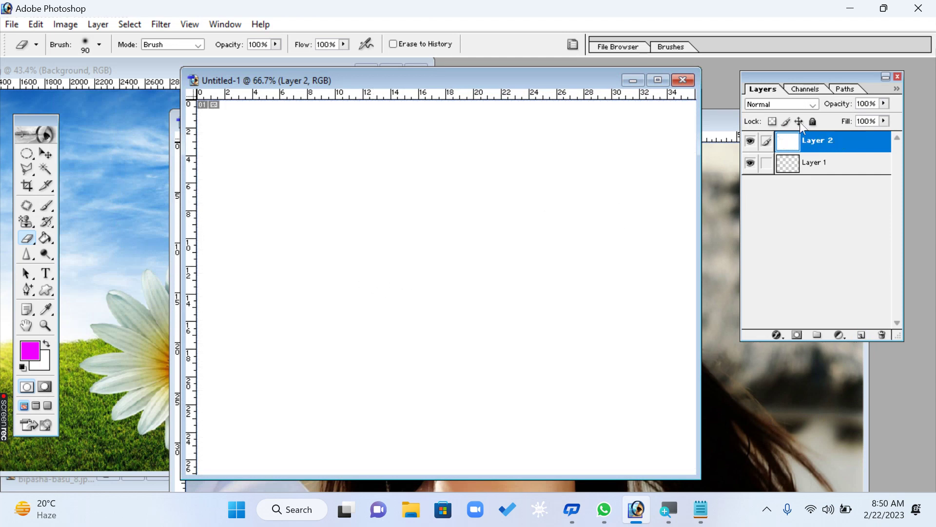
- Copy the portrait photo into Untitled-1 as a new layer with the Move tool and position it to cover the canvas
{"action": "left_click", "coordinate": [45, 153]}
{"action": "left_click", "coordinate": [721, 223]}
{"action": "left_click_drag", "start_coordinate": [498, 248], "coordinate": [363, 207]}
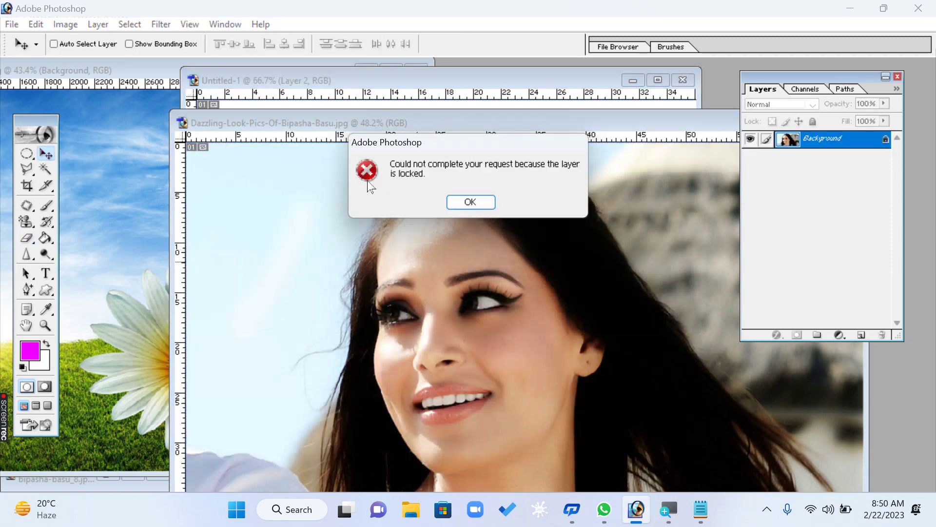
{"action": "left_click", "coordinate": [470, 202]}
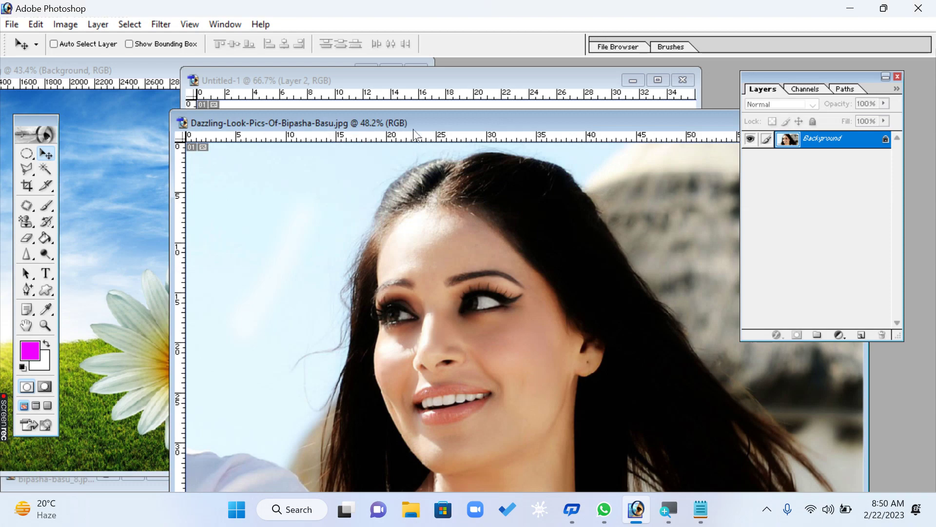
{"action": "left_click_drag", "start_coordinate": [400, 123], "coordinate": [644, 332]}
{"action": "left_click_drag", "start_coordinate": [626, 418], "coordinate": [428, 267]}
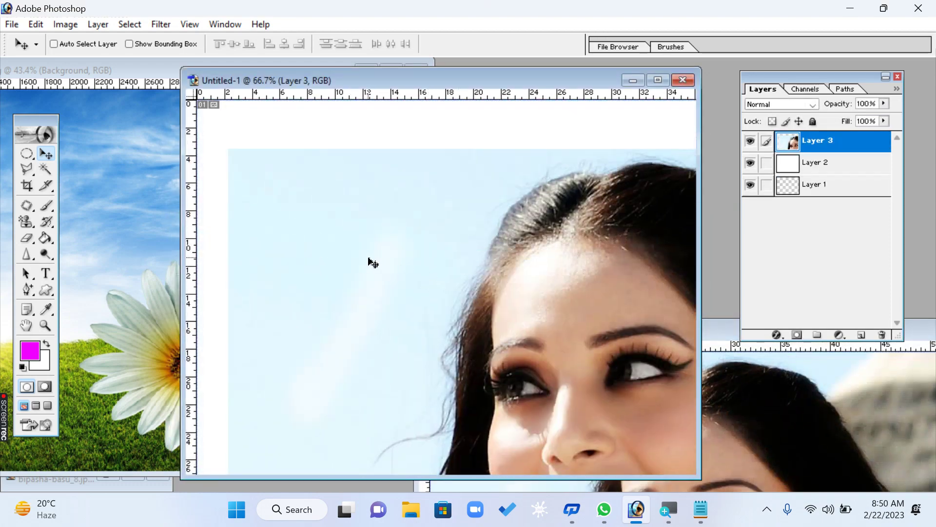
{"action": "left_click_drag", "start_coordinate": [373, 263], "coordinate": [365, 201]}
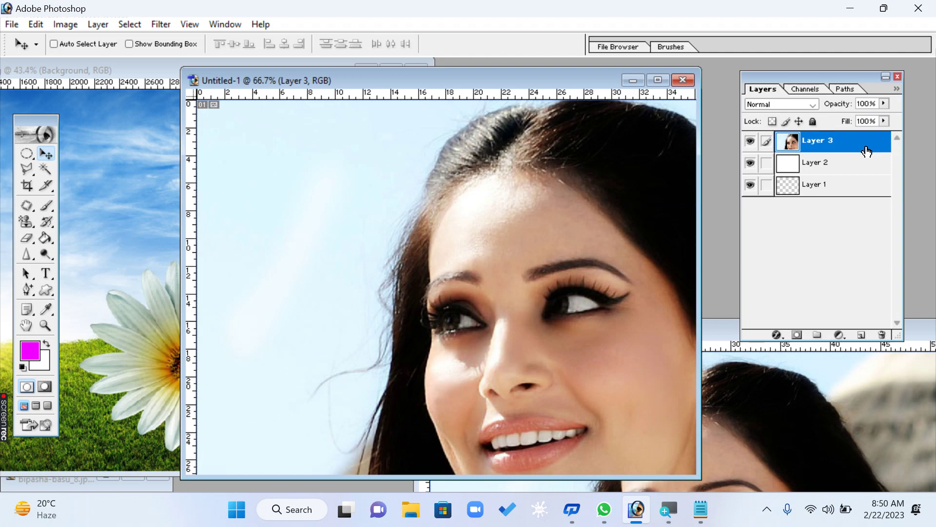
- Open the strawberry image Best-Desktop-Backgrounds-Nature-Free-Download.jpg from the NATURE folder
{"action": "left_click", "coordinate": [168, 168]}
{"action": "left_click", "coordinate": [531, 173]}
{"action": "left_click_drag", "start_coordinate": [495, 85], "coordinate": [499, 179]}
{"action": "key", "text": "ctrl+o"}
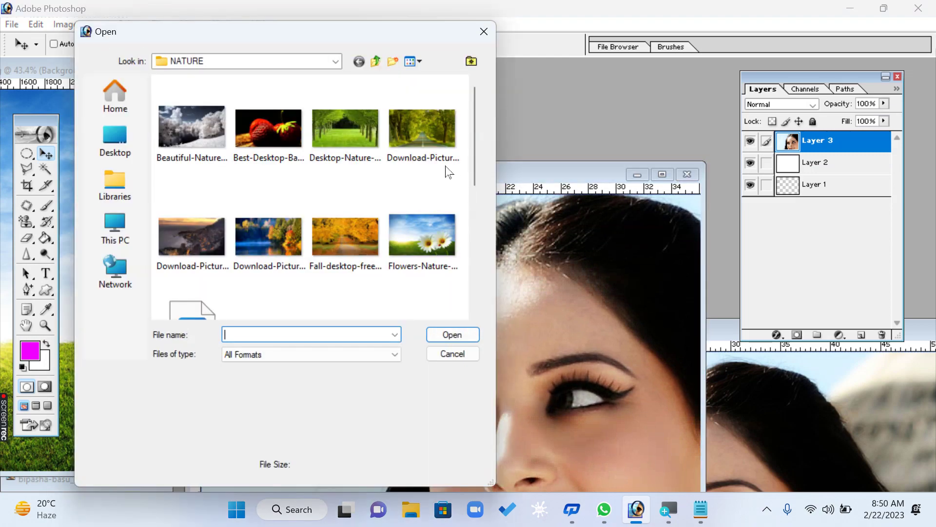
{"action": "double_click", "coordinate": [267, 136]}
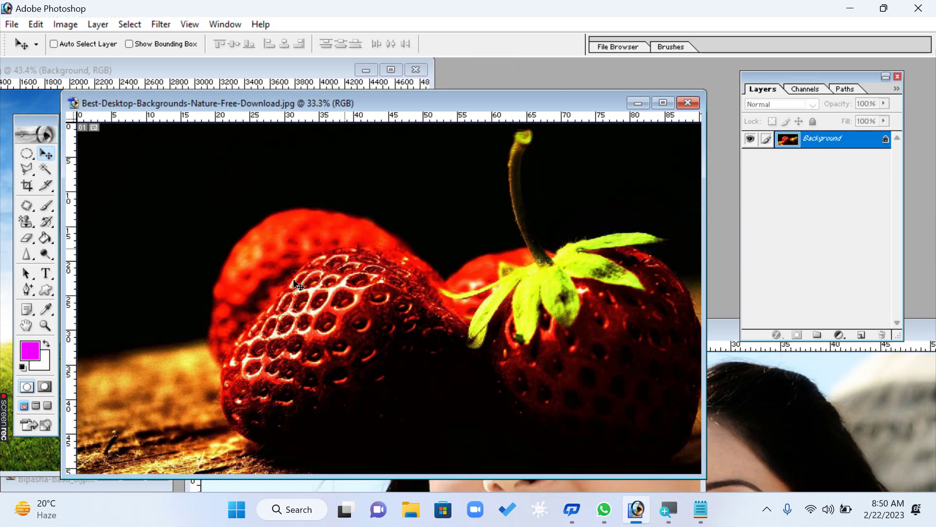
- Try erasing a patch of the rear strawberry with the regular Eraser, and undo the erasure
{"action": "mouse_move", "coordinate": [26, 238]}
{"action": "left_mouse_down"}
{"action": "mouse_move", "coordinate": [88, 251]}
{"action": "mouse_move", "coordinate": [92, 236]}
{"action": "left_mouse_up"}
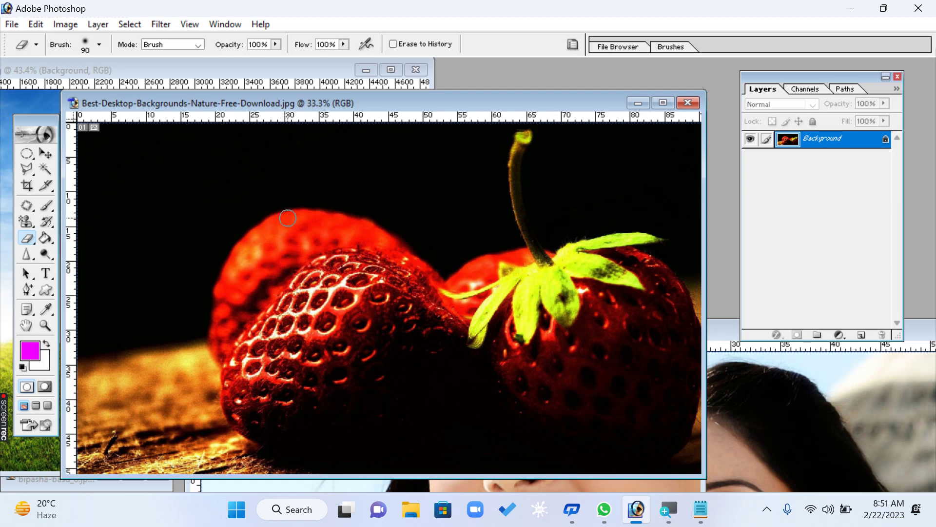
{"action": "mouse_move", "coordinate": [287, 218]}
{"action": "left_mouse_down"}
{"action": "mouse_move", "coordinate": [257, 257]}
{"action": "mouse_move", "coordinate": [301, 220]}
{"action": "mouse_move", "coordinate": [266, 267]}
{"action": "mouse_move", "coordinate": [310, 233]}
{"action": "mouse_move", "coordinate": [274, 282]}
{"action": "mouse_move", "coordinate": [318, 251]}
{"action": "mouse_move", "coordinate": [276, 290]}
{"action": "left_mouse_up"}
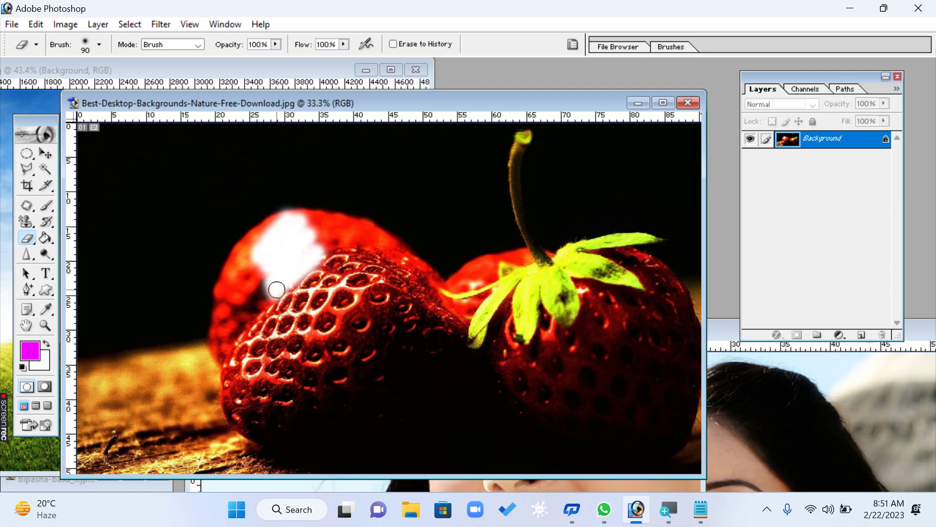
{"action": "key", "text": "ctrl+z"}
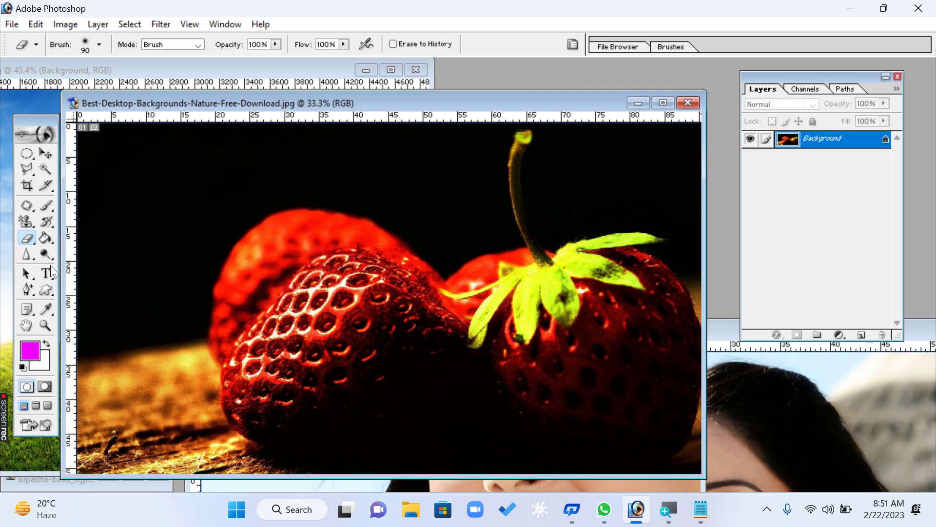
- Erase part of the rear strawberry and the dark area above it to transparency with the Background Eraser at brush size 125
{"action": "left_click", "coordinate": [31, 238]}
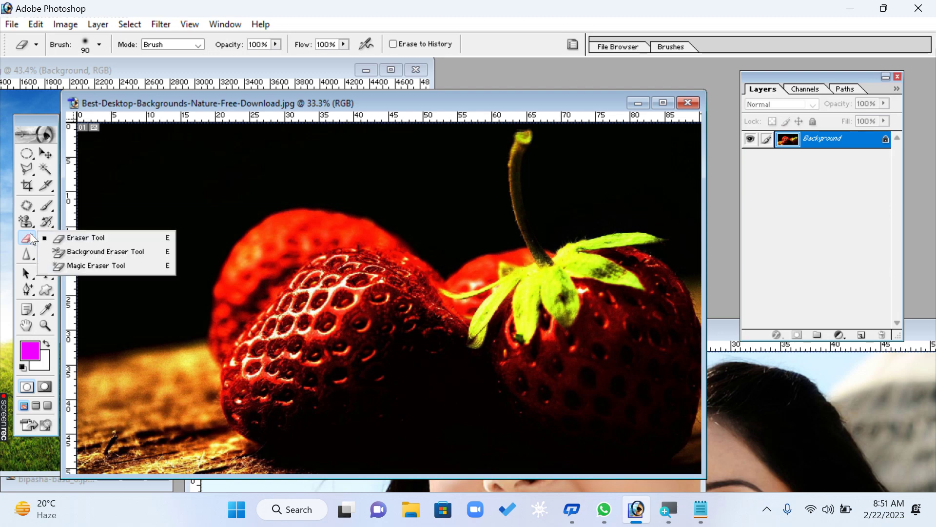
{"action": "left_click", "coordinate": [90, 251]}
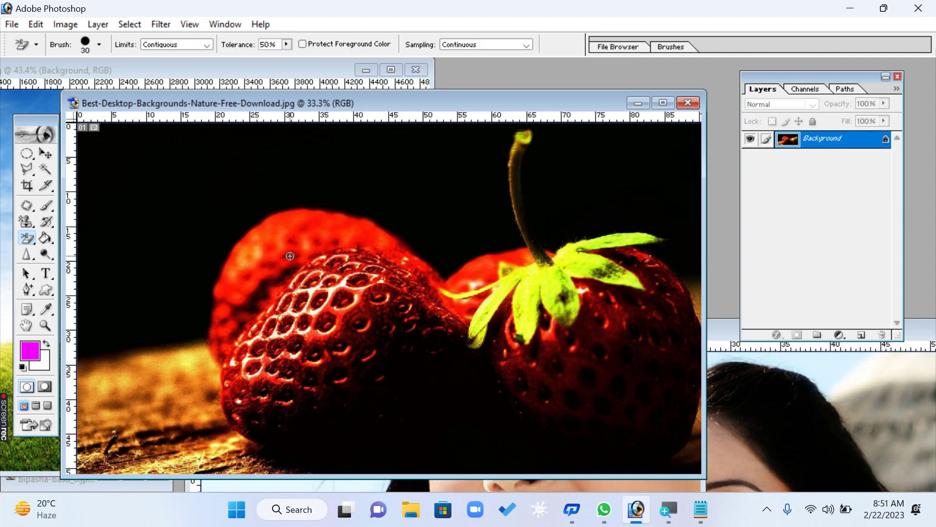
{"action": "key", "text": "bracketright"}
{"action": "key", "text": "bracketright"}
{"action": "key", "text": "bracketright"}
{"action": "key", "text": "bracketright"}
{"action": "key", "text": "bracketright"}
{"action": "key", "text": "bracketright"}
{"action": "key", "text": "bracketright"}
{"action": "mouse_move", "coordinate": [261, 277]}
{"action": "left_mouse_down"}
{"action": "mouse_move", "coordinate": [292, 246]}
{"action": "mouse_move", "coordinate": [240, 268]}
{"action": "mouse_move", "coordinate": [293, 226]}
{"action": "mouse_move", "coordinate": [238, 253]}
{"action": "mouse_move", "coordinate": [297, 216]}
{"action": "mouse_move", "coordinate": [229, 237]}
{"action": "mouse_move", "coordinate": [286, 206]}
{"action": "mouse_move", "coordinate": [220, 226]}
{"action": "mouse_move", "coordinate": [275, 206]}
{"action": "mouse_move", "coordinate": [205, 207]}
{"action": "mouse_move", "coordinate": [257, 194]}
{"action": "mouse_move", "coordinate": [200, 182]}
{"action": "left_mouse_up"}
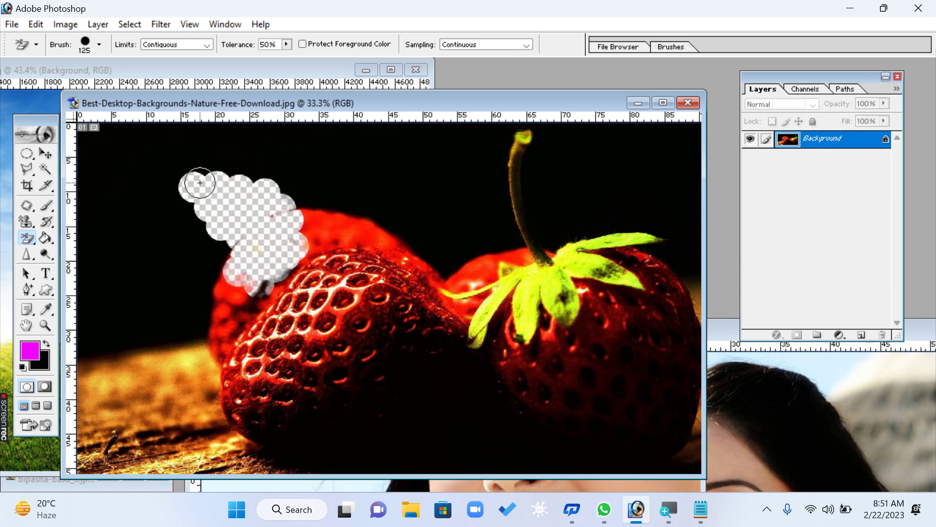
- Undo the Background Eraser strokes on the strawberry image
{"action": "left_click", "coordinate": [27, 238]}
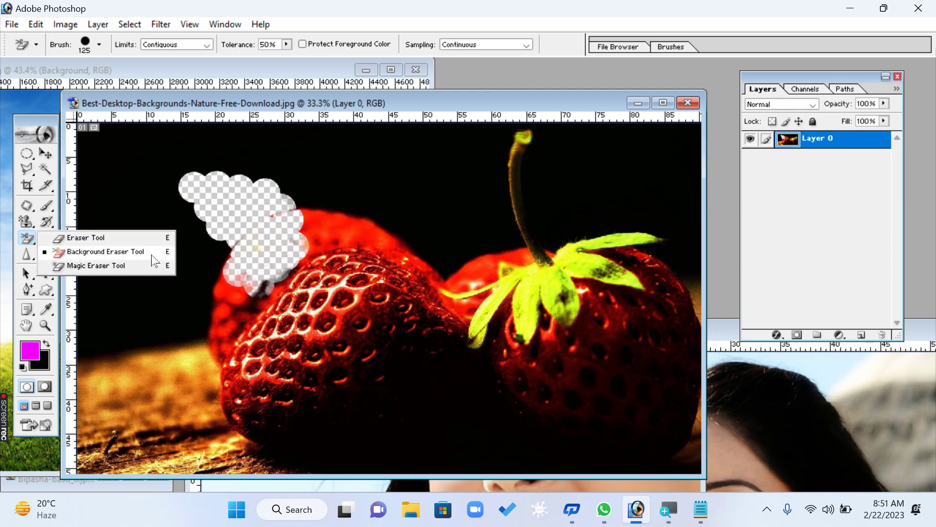
{"action": "left_click", "coordinate": [167, 108]}
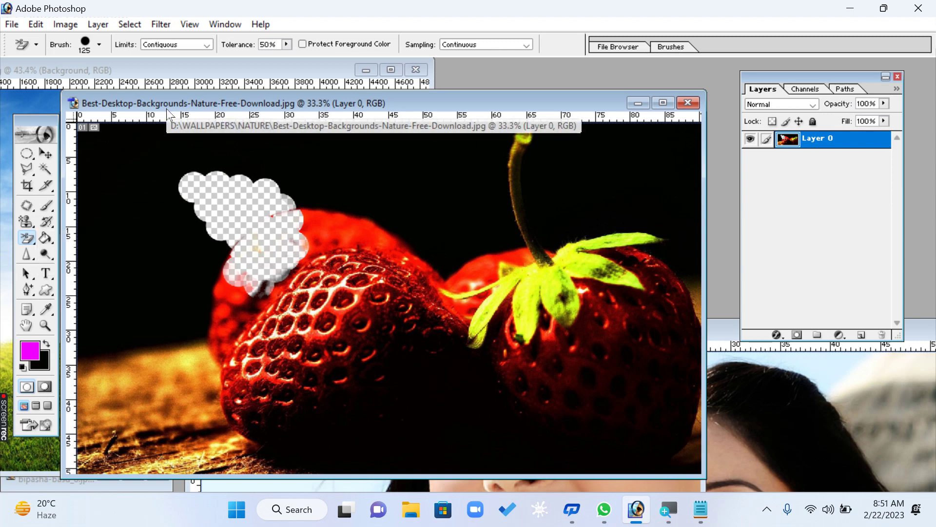
{"action": "key", "text": "ctrl+z"}
- Erase the connected black background around the strawberries with the Magic Eraser at tolerance 32
{"action": "left_click", "coordinate": [27, 239]}
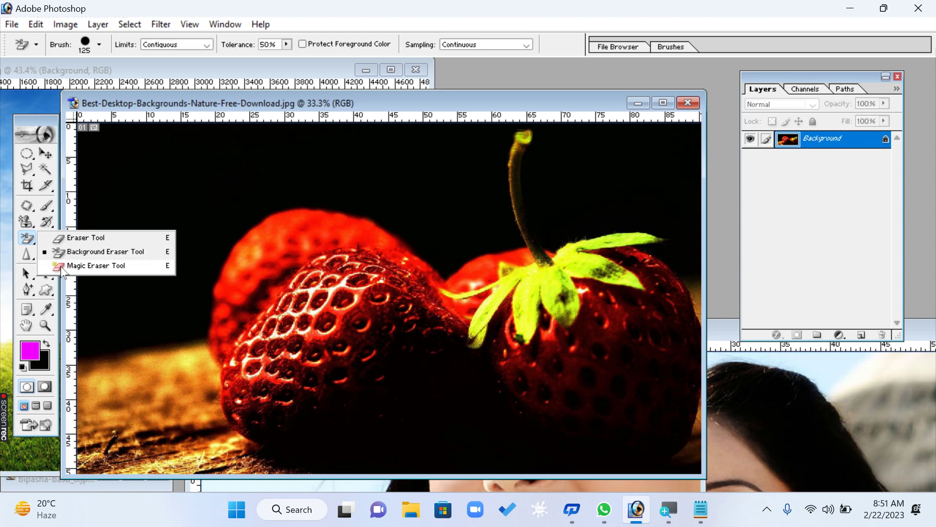
{"action": "left_click", "coordinate": [133, 267]}
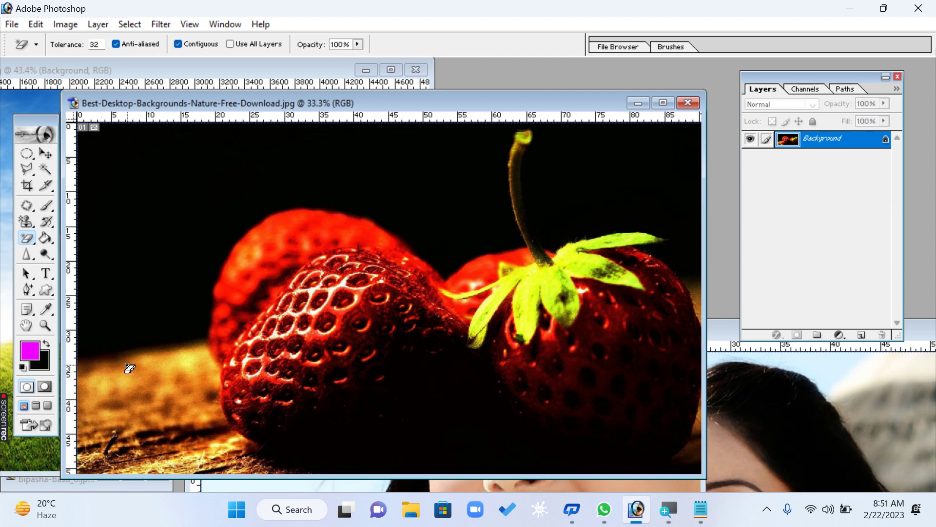
{"action": "left_click", "coordinate": [337, 169]}
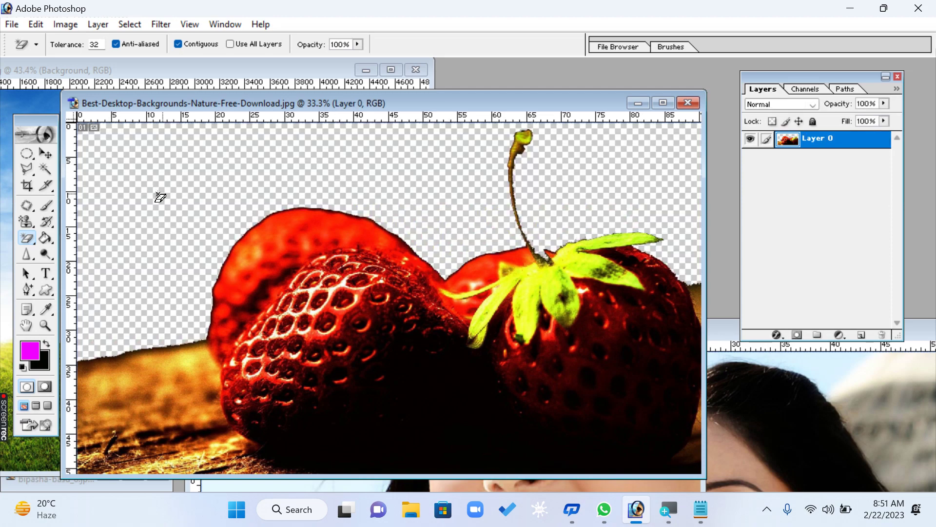
- Open the landscape image Nature-Desktop-Wallpaper-Sites-Free-Download.jpg from the NATURE folder
{"action": "key", "text": "ctrl+o"}
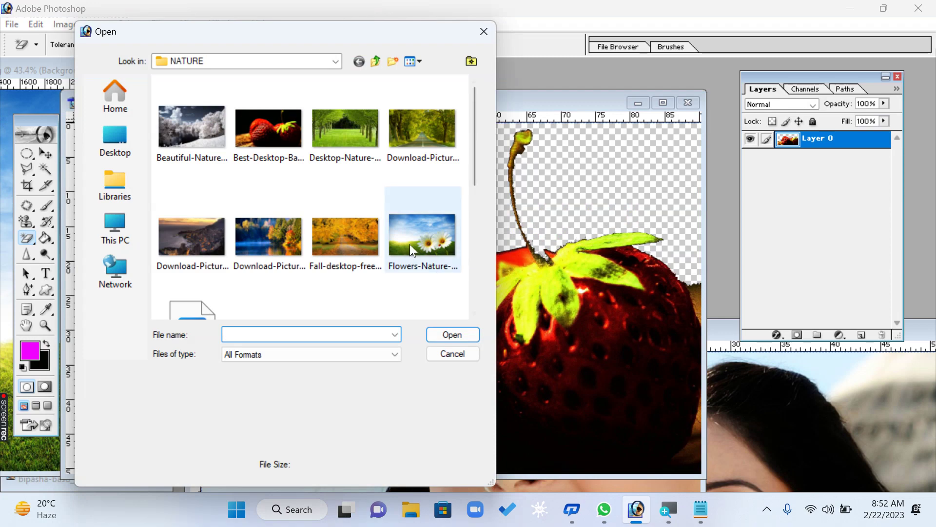
{"action": "scroll", "coordinate": [420, 244], "scroll_direction": "down", "scroll_amount": 5}
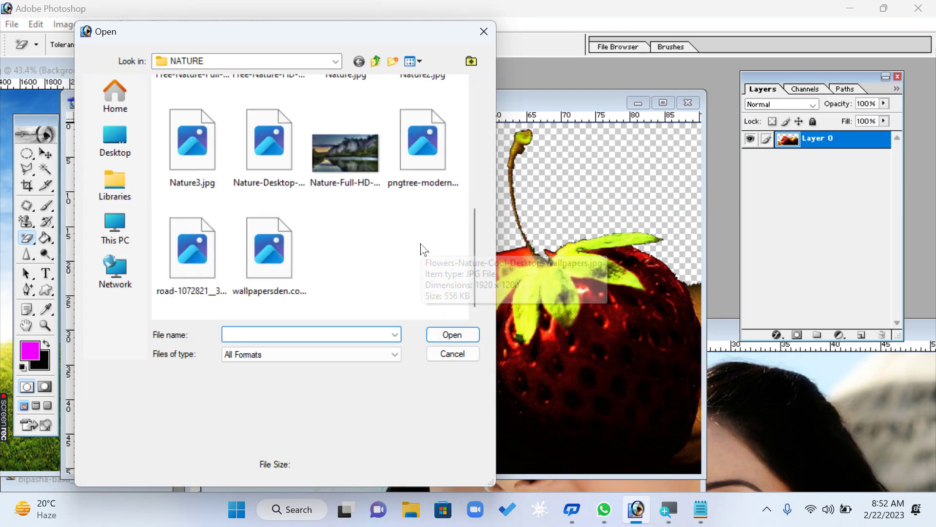
{"action": "double_click", "coordinate": [259, 165]}
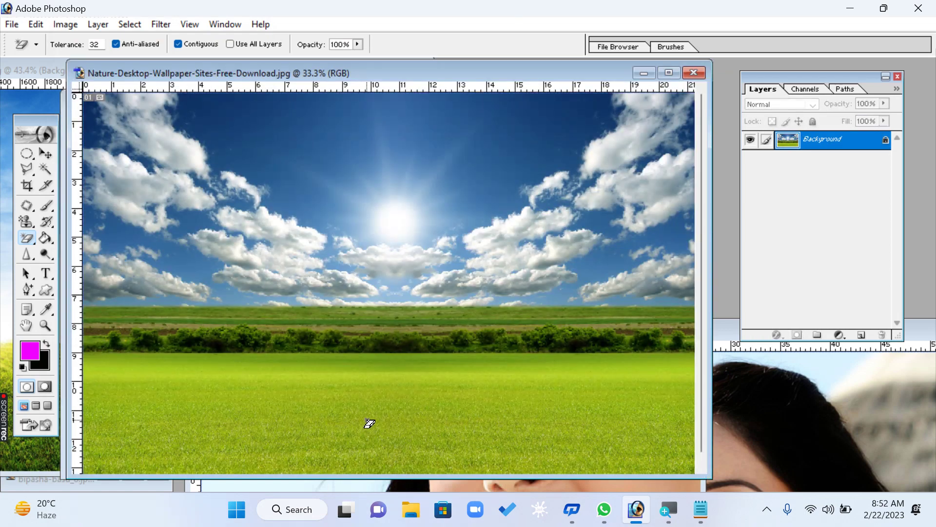
- Erase the foreground grass and the blue sky around the sun with the Magic Eraser at tolerance 32
{"action": "left_click", "coordinate": [364, 429]}
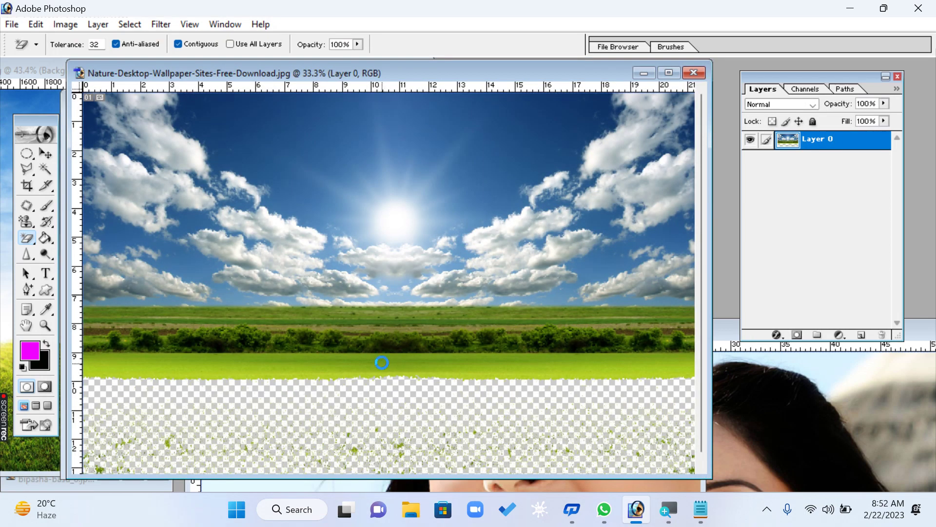
{"action": "left_click", "coordinate": [382, 362]}
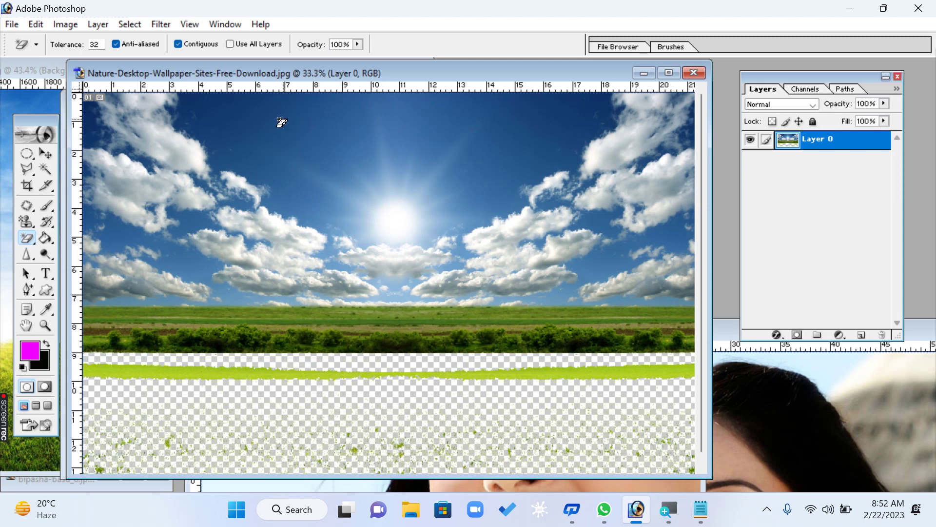
{"action": "left_click", "coordinate": [216, 109]}
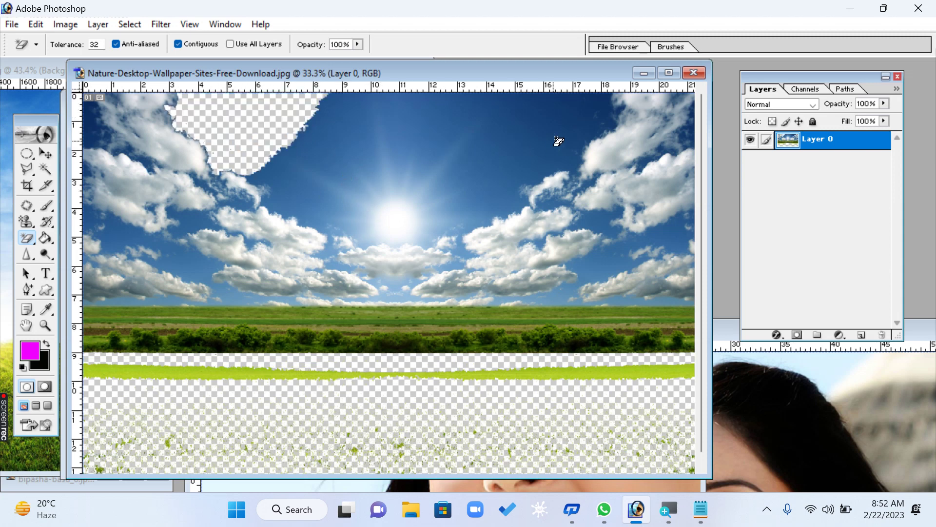
{"action": "left_click", "coordinate": [583, 108]}
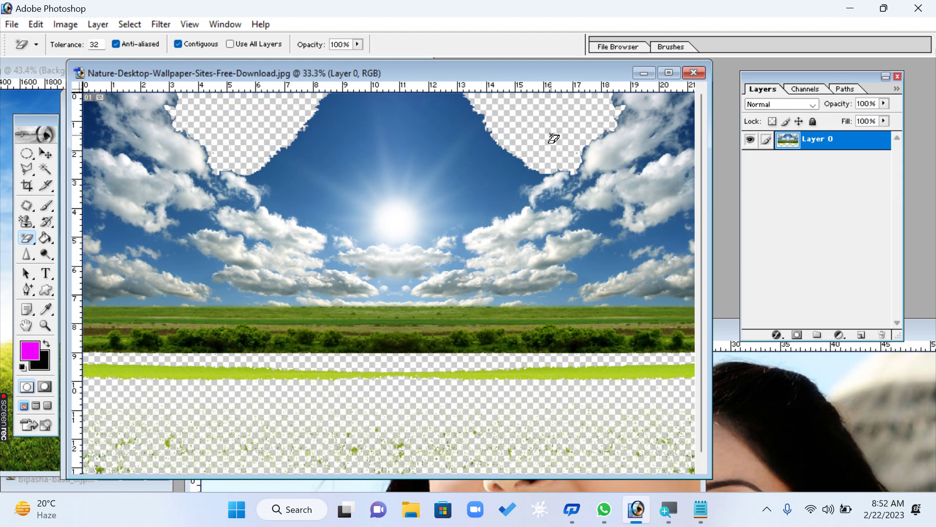
{"action": "left_click", "coordinate": [421, 120]}
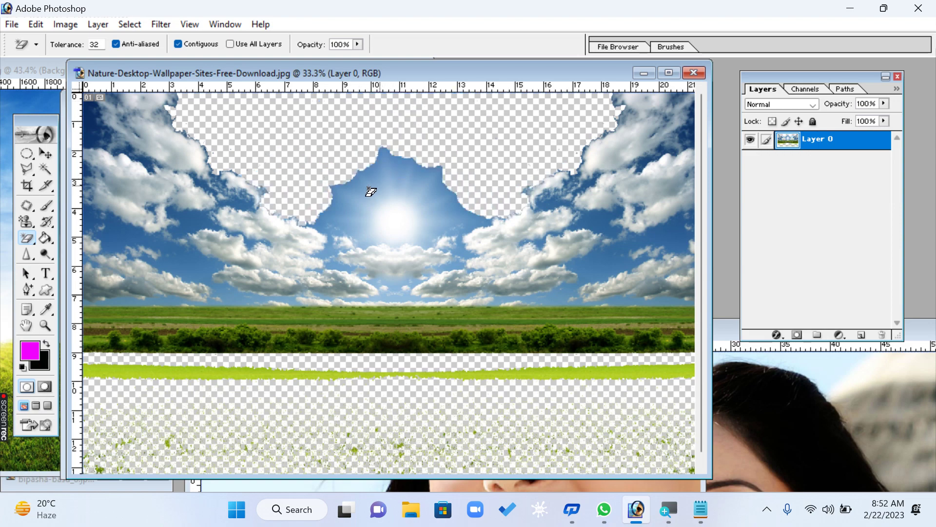
{"action": "left_click", "coordinate": [449, 209]}
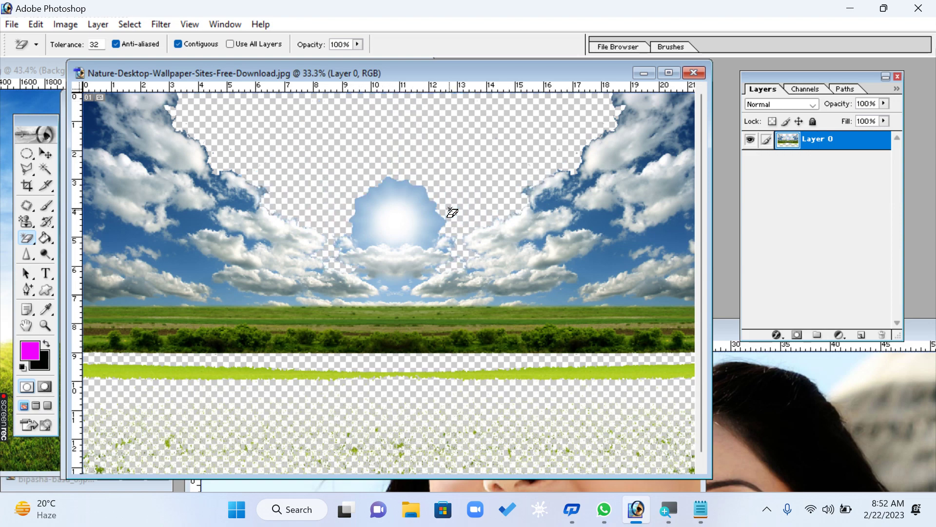
- Close the landscape and strawberry images without saving the changes
{"action": "left_click", "coordinate": [694, 72]}
{"action": "left_click", "coordinate": [475, 201]}
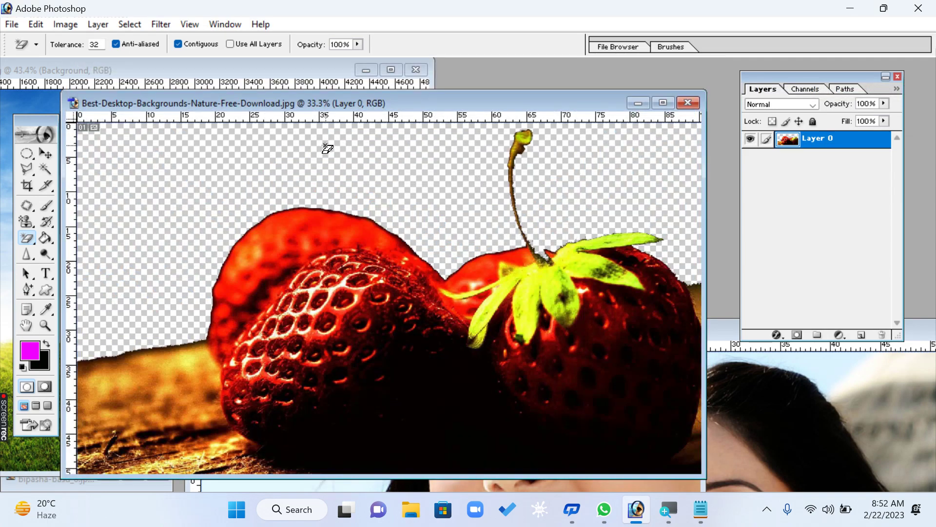
{"action": "left_click", "coordinate": [27, 238]}
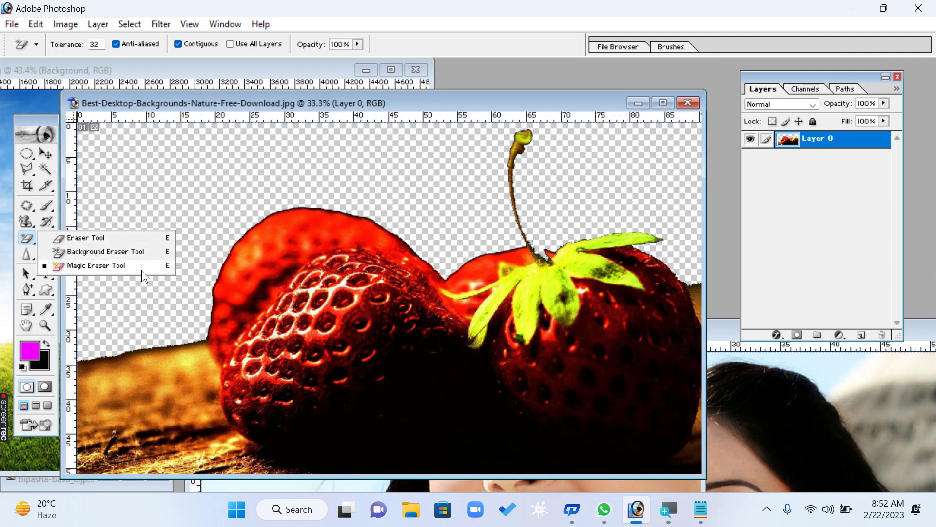
{"action": "left_click", "coordinate": [27, 254]}
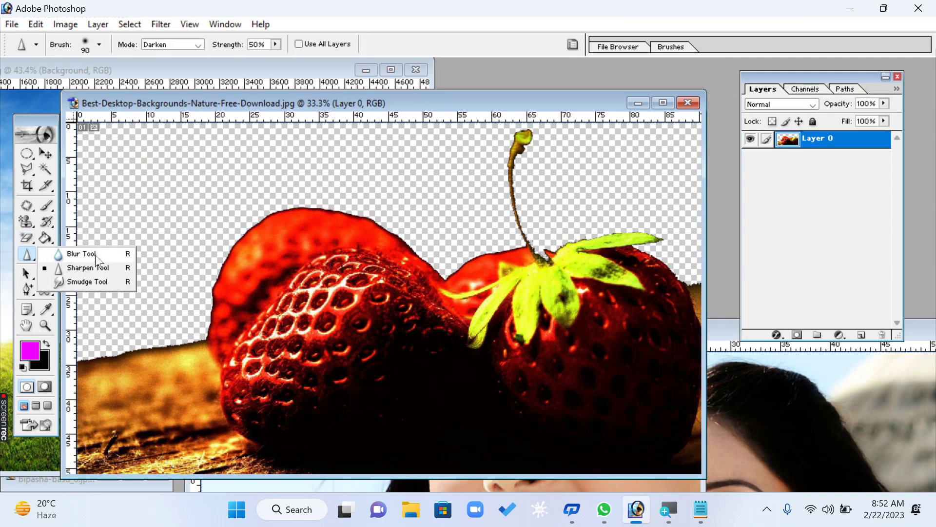
{"action": "left_click", "coordinate": [579, 103]}
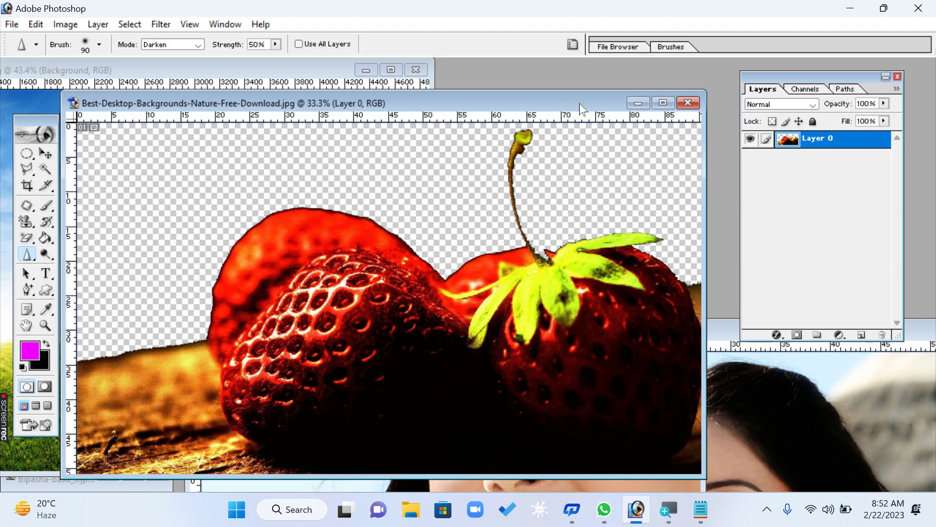
{"action": "left_click", "coordinate": [688, 103]}
{"action": "left_click", "coordinate": [492, 202]}
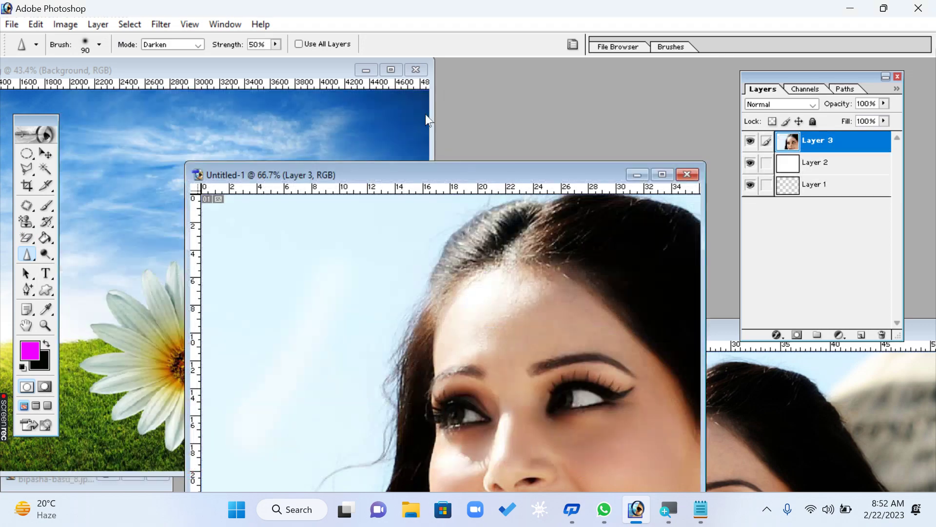
- Close Untitled-1, the daisy image and the original portrait photo without saving the changes
{"action": "left_click_drag", "start_coordinate": [443, 175], "coordinate": [316, 132]}
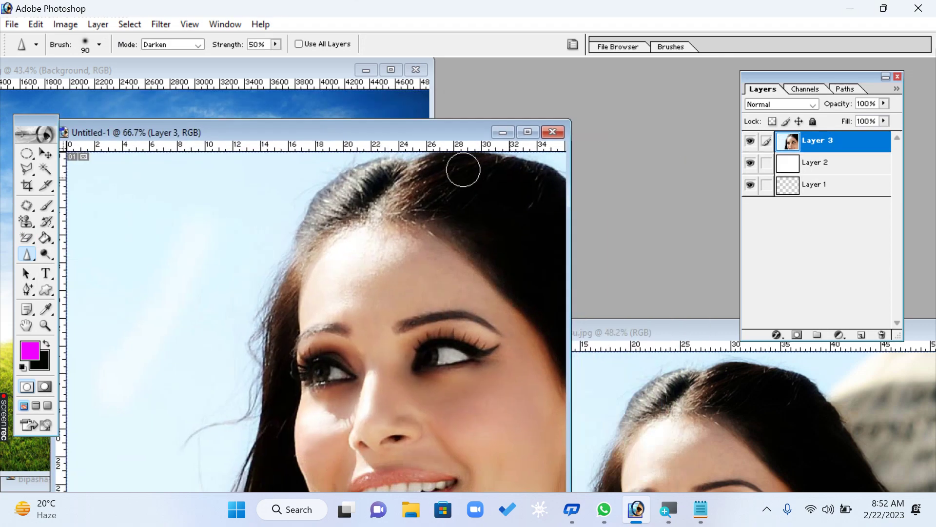
{"action": "left_click", "coordinate": [552, 132]}
{"action": "left_click", "coordinate": [471, 202]}
{"action": "left_click", "coordinate": [418, 71]}
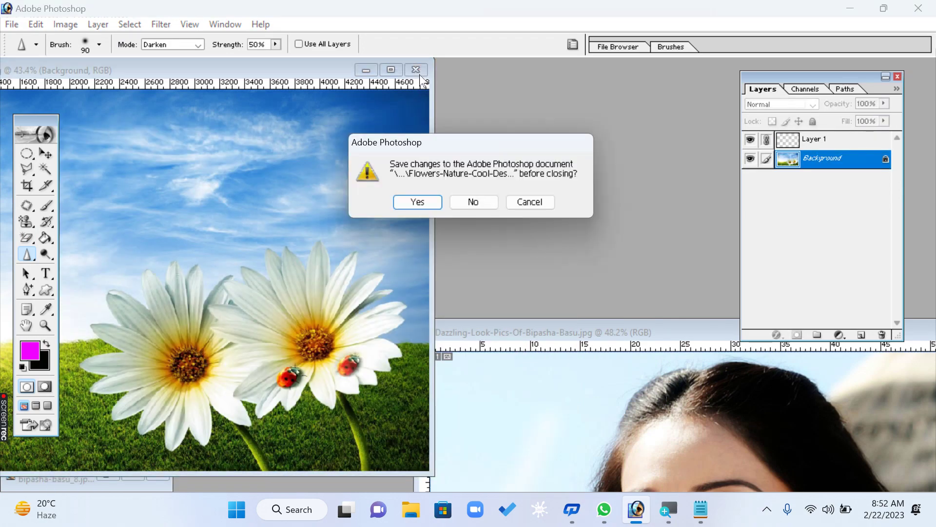
{"action": "left_click", "coordinate": [473, 201]}
{"action": "left_click_drag", "start_coordinate": [537, 332], "coordinate": [44, 183]}
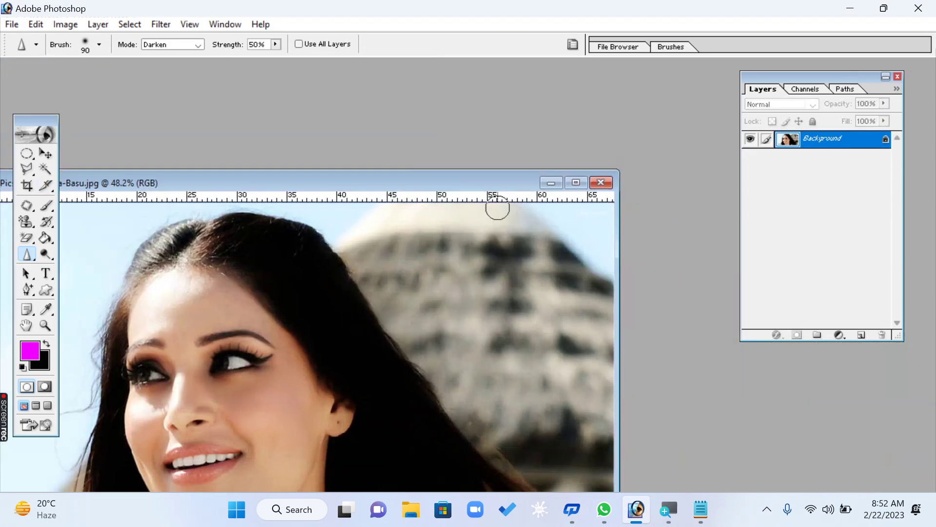
{"action": "left_click", "coordinate": [607, 184]}
{"action": "left_click", "coordinate": [469, 201]}
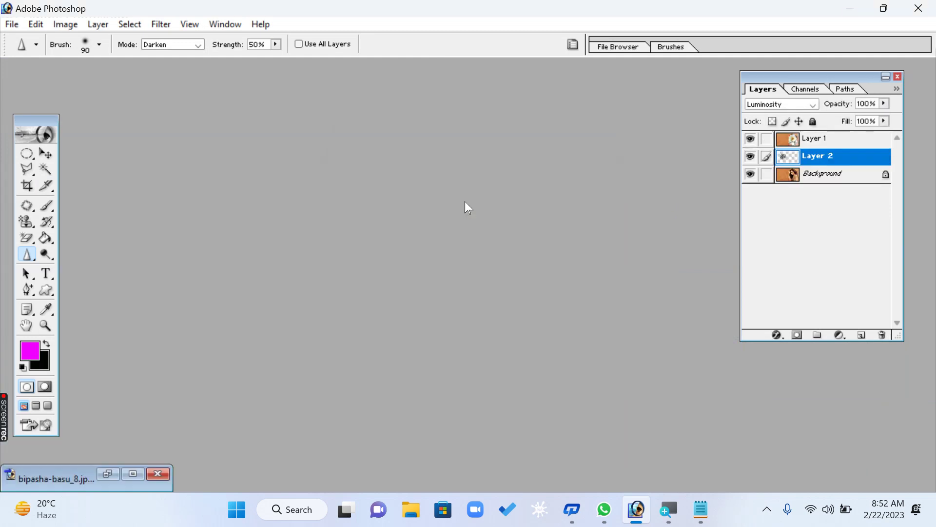
- Open the bride photo 82a8375d967f34deea78636a0403630d.jpg from the BRIDE folder in WALLPAPERS
{"action": "key", "text": "ctrl+o"}
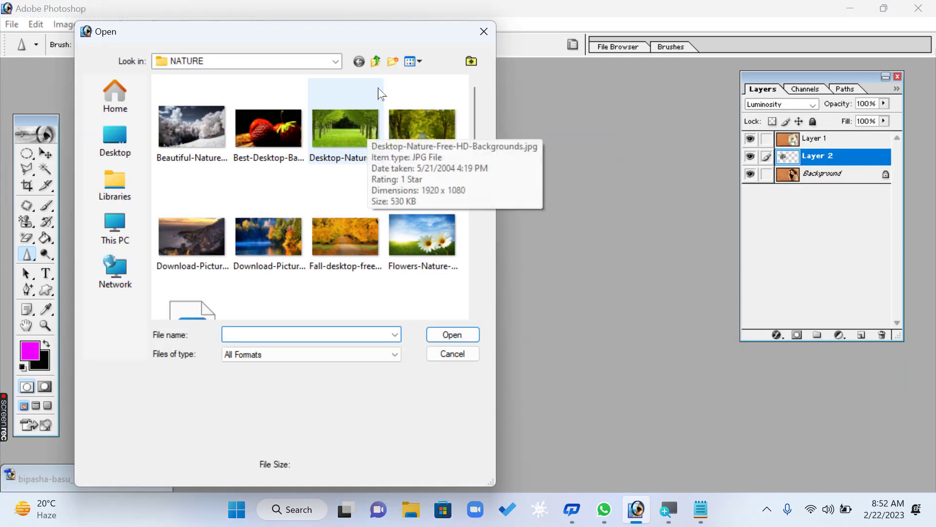
{"action": "left_click", "coordinate": [376, 62]}
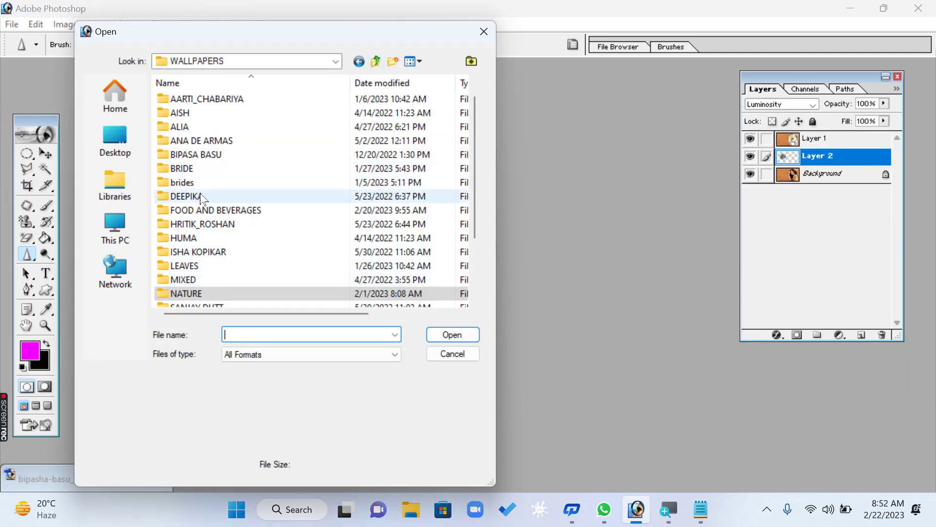
{"action": "double_click", "coordinate": [185, 182]}
{"action": "left_click", "coordinate": [267, 117]}
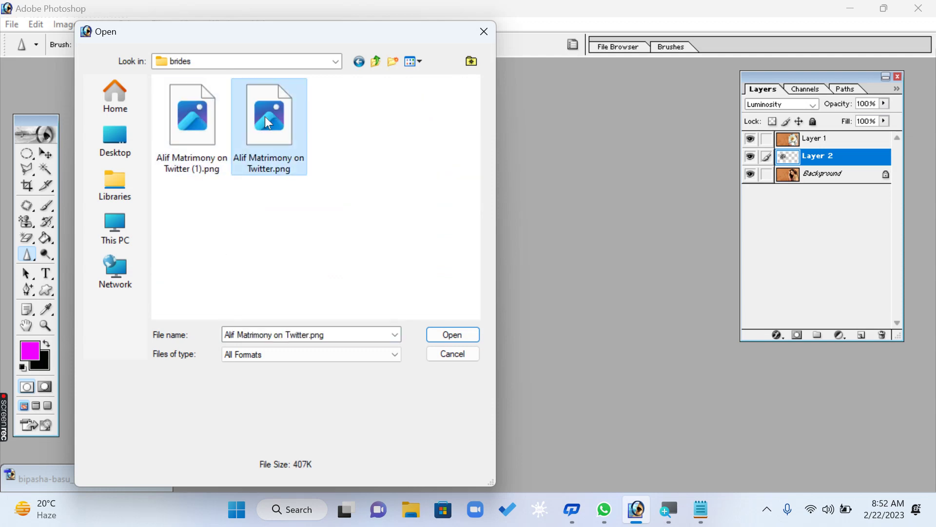
{"action": "left_click", "coordinate": [184, 121]}
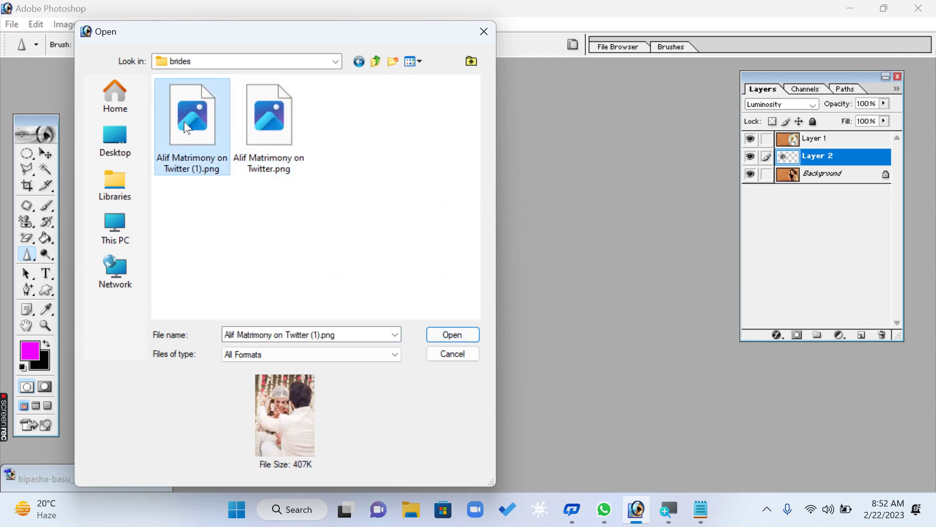
{"action": "left_click", "coordinate": [375, 63]}
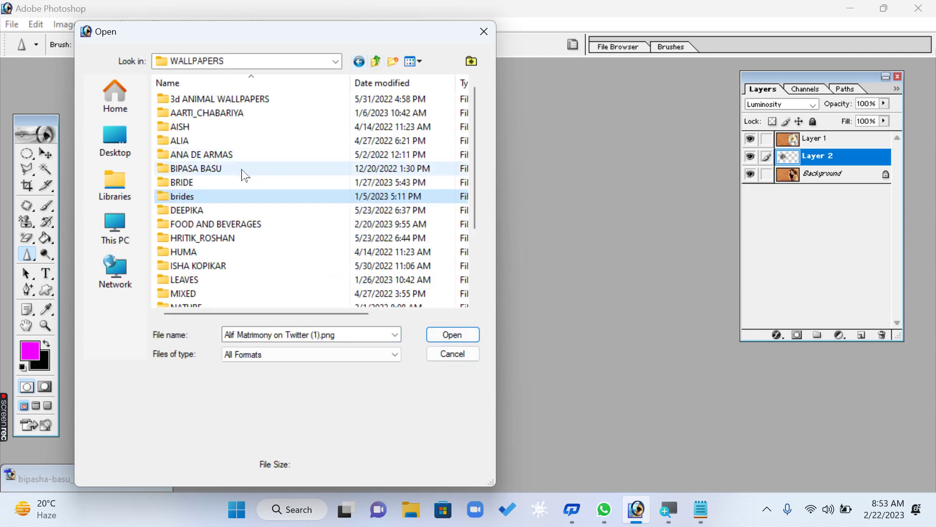
{"action": "double_click", "coordinate": [191, 185]}
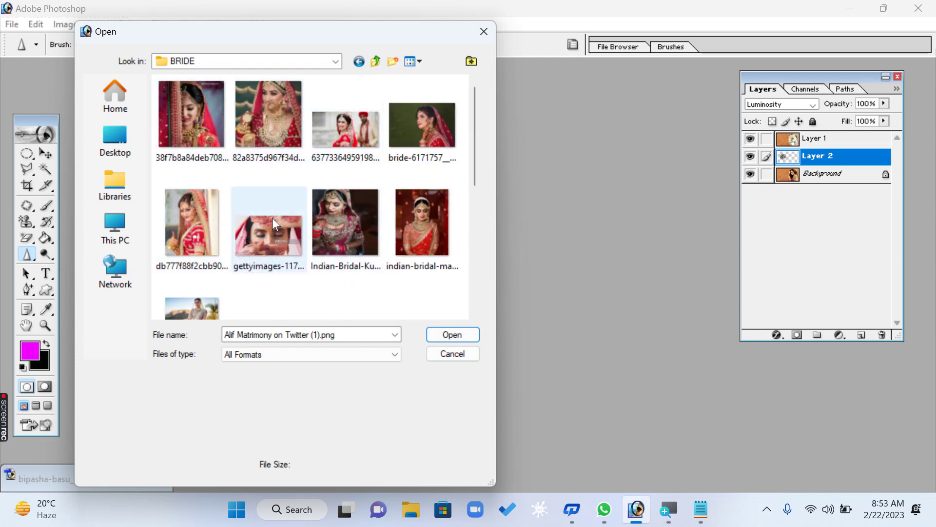
{"action": "left_click", "coordinate": [269, 122]}
{"action": "left_click", "coordinate": [452, 334]}
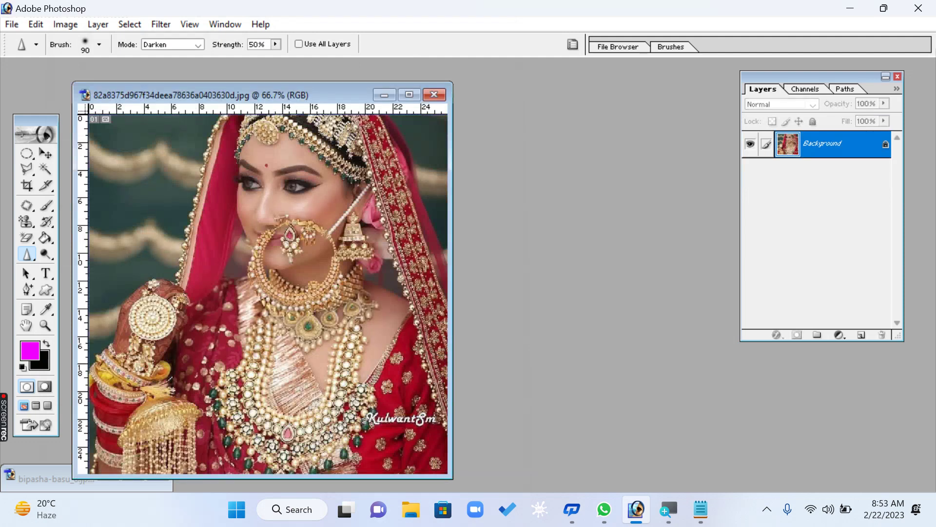
- Set up the Blur tool with a brush size of 300 for working on the bride's face
{"action": "left_click", "coordinate": [46, 324]}
{"action": "left_click_drag", "start_coordinate": [355, 299], "coordinate": [161, 66]}
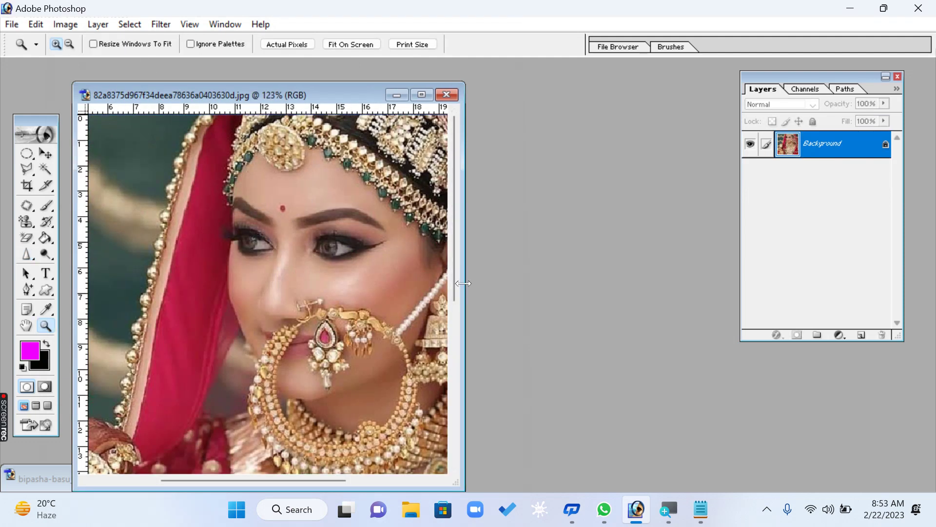
{"action": "left_click_drag", "start_coordinate": [463, 283], "coordinate": [701, 288]}
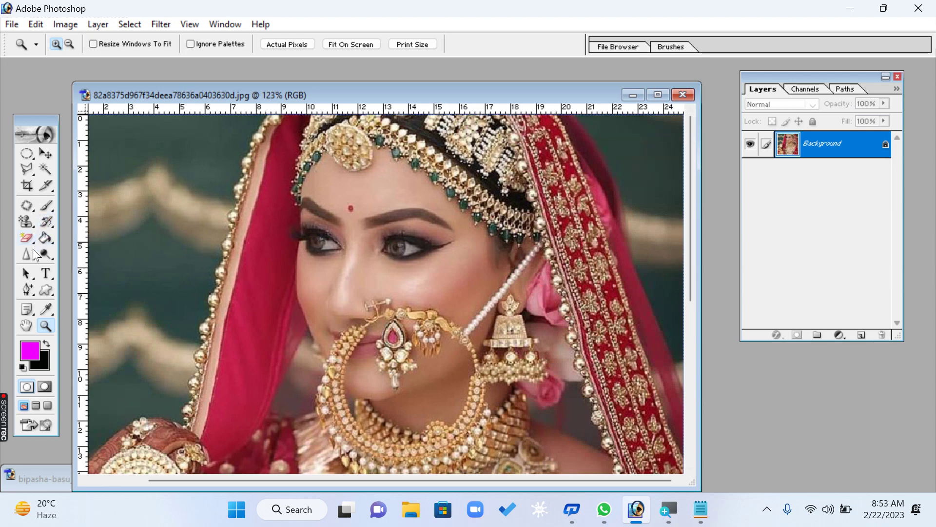
{"action": "left_click", "coordinate": [27, 238]}
{"action": "left_click", "coordinate": [27, 253]}
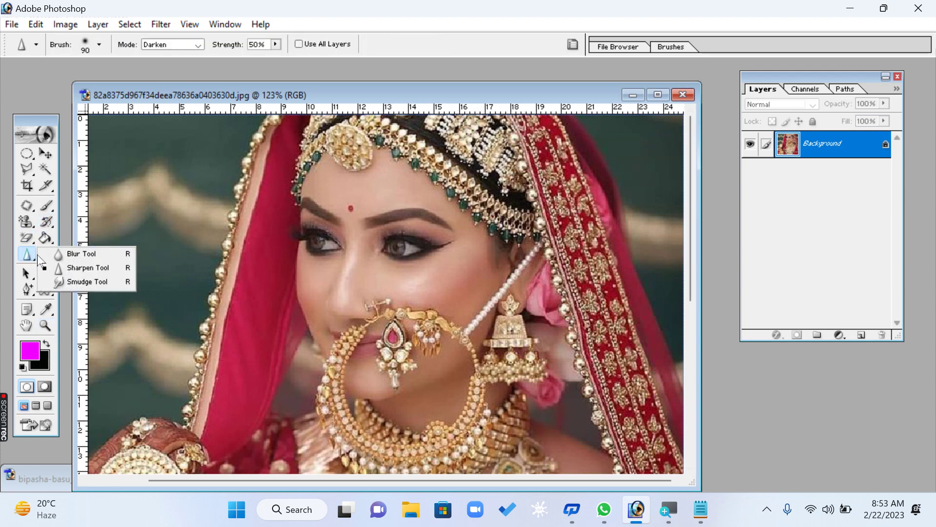
{"action": "left_click", "coordinate": [80, 255]}
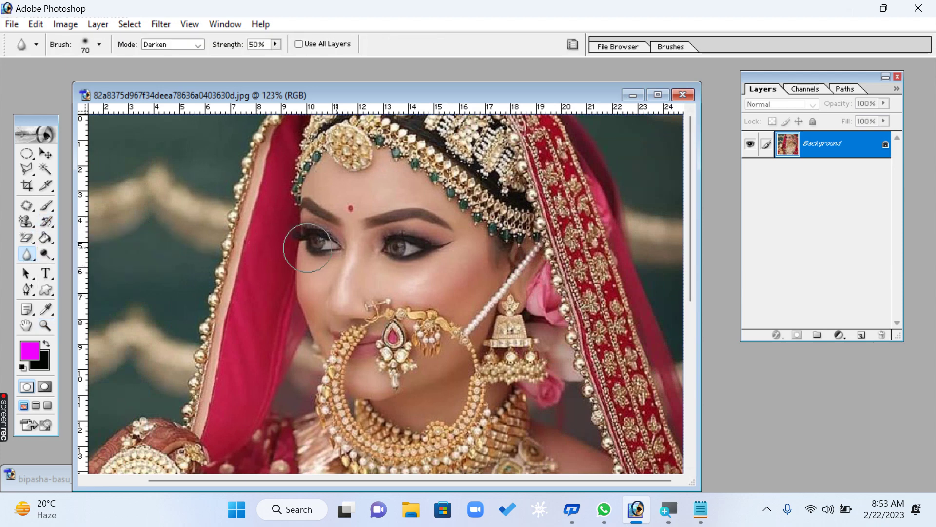
{"action": "key", "text": "bracketright"}
{"action": "key", "text": "bracketright"}
{"action": "key", "text": "bracketright"}
{"action": "key", "text": "bracketright"}
{"action": "key", "text": "bracketright"}
{"action": "key", "text": "bracketright"}
{"action": "key", "text": "bracketright"}
{"action": "key", "text": "bracketright"}
{"action": "key", "text": "bracketright"}
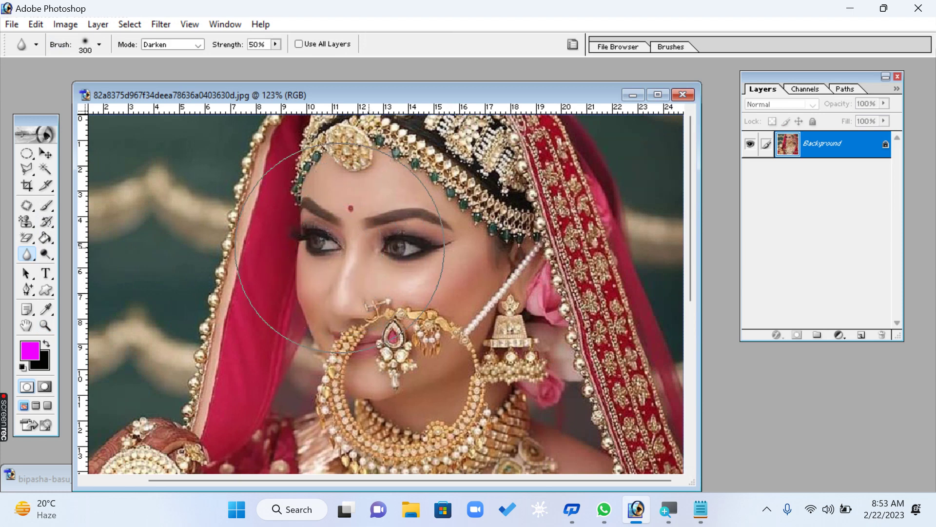
- Reduce the Blur brush size to 100, then enlarge it back to 300
{"action": "key", "text": "bracketleft"}
{"action": "key", "text": "bracketleft"}
{"action": "key", "text": "bracketleft"}
{"action": "key", "text": "bracketleft"}
{"action": "key", "text": "bracketleft"}
{"action": "key", "text": "bracketleft"}
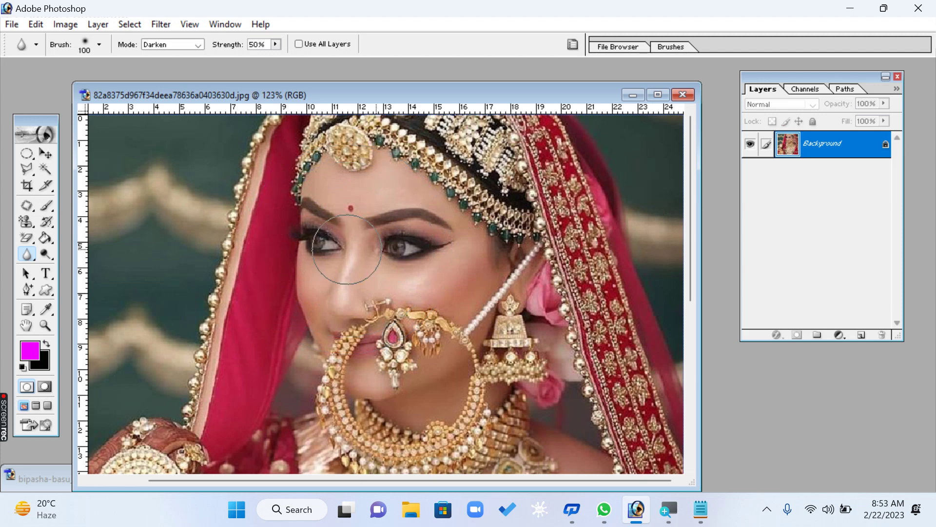
{"action": "key", "text": "bracketright"}
{"action": "key", "text": "bracketright"}
{"action": "key", "text": "bracketright"}
{"action": "key", "text": "bracketright"}
{"action": "key", "text": "bracketright"}
{"action": "key", "text": "bracketright"}
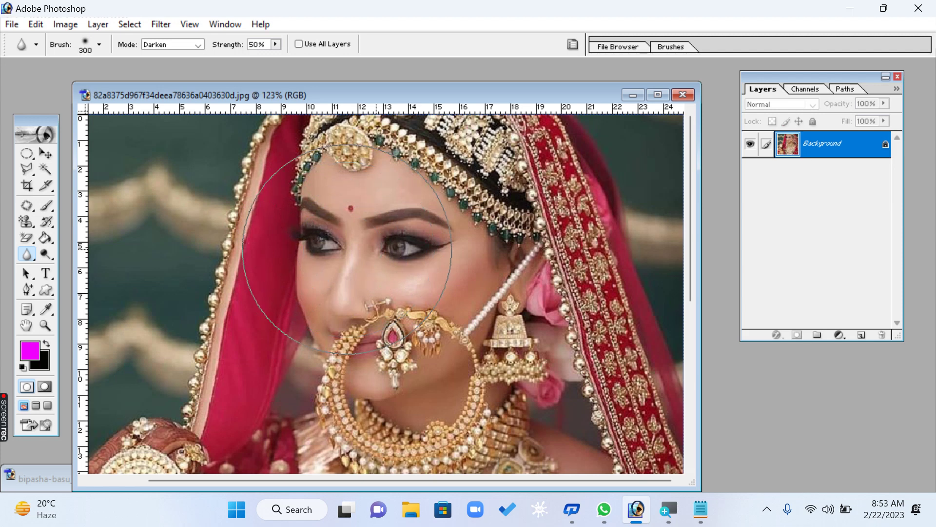
- Blur the bride's eyes, nose, mouth and nose ring with the Blur tool in Darken mode
{"action": "mouse_move", "coordinate": [347, 249]}
{"action": "left_mouse_down"}
{"action": "mouse_move", "coordinate": [366, 250]}
{"action": "mouse_move", "coordinate": [356, 284]}
{"action": "left_mouse_up"}
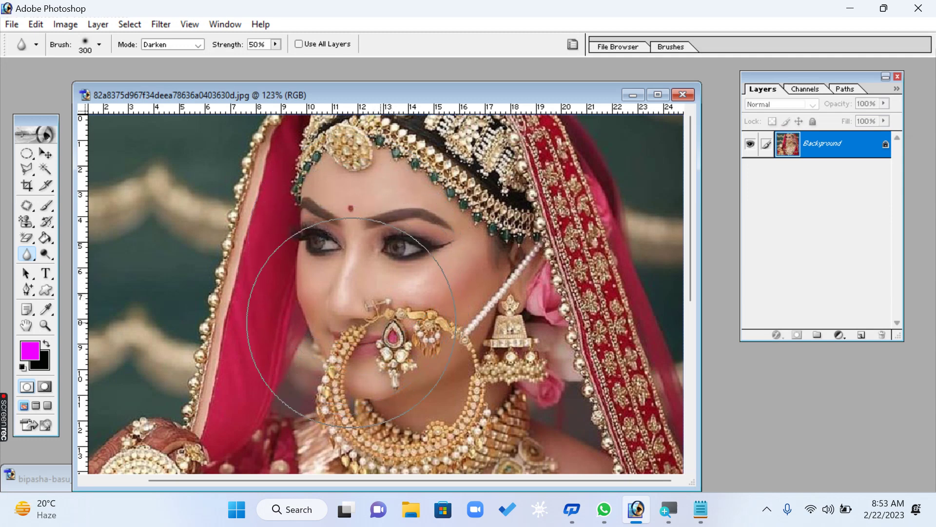
{"action": "mouse_move", "coordinate": [351, 321]}
{"action": "left_mouse_down"}
{"action": "mouse_move", "coordinate": [349, 312]}
{"action": "mouse_move", "coordinate": [370, 300]}
{"action": "mouse_move", "coordinate": [349, 283]}
{"action": "mouse_move", "coordinate": [385, 259]}
{"action": "mouse_move", "coordinate": [393, 268]}
{"action": "mouse_move", "coordinate": [376, 221]}
{"action": "mouse_move", "coordinate": [377, 246]}
{"action": "left_mouse_up"}
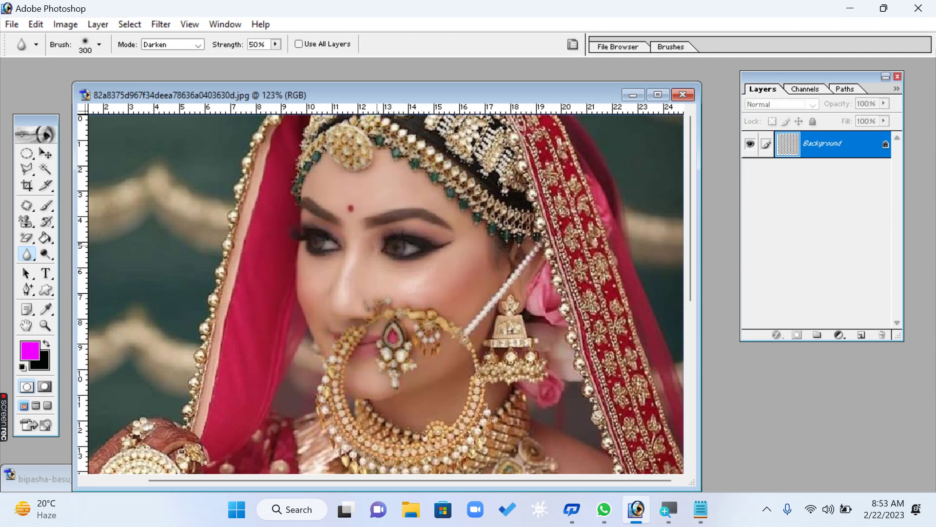
{"action": "mouse_move", "coordinate": [344, 298]}
{"action": "left_mouse_down"}
{"action": "mouse_move", "coordinate": [356, 346]}
{"action": "mouse_move", "coordinate": [366, 329]}
{"action": "mouse_move", "coordinate": [349, 341]}
{"action": "left_mouse_up"}
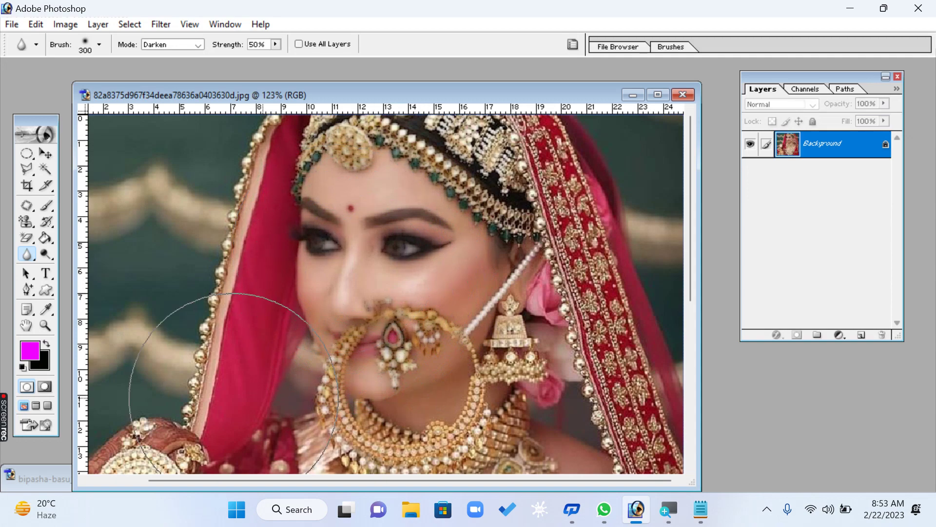
- Restore the original sharpness of the bride's eyes, cheek and nose with the History Brush at size 90
{"action": "left_click", "coordinate": [48, 326]}
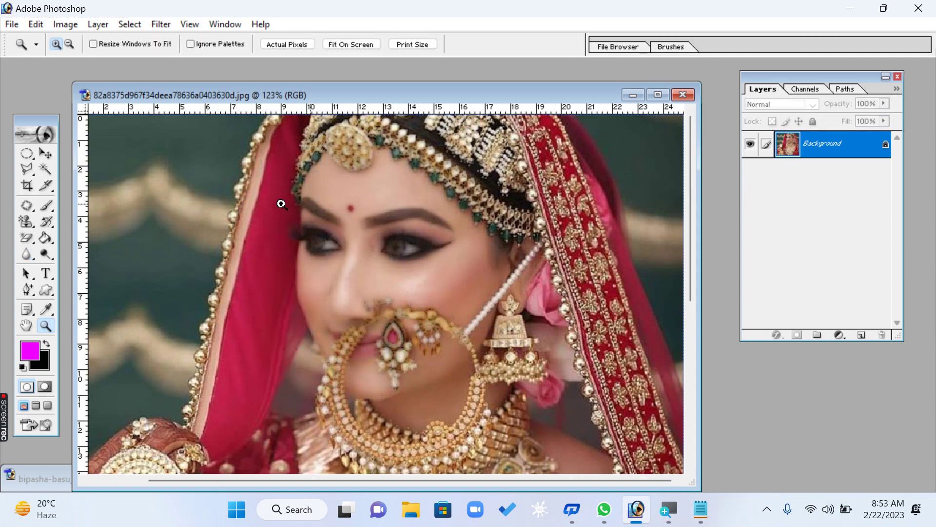
{"action": "left_click_drag", "start_coordinate": [281, 204], "coordinate": [589, 284]}
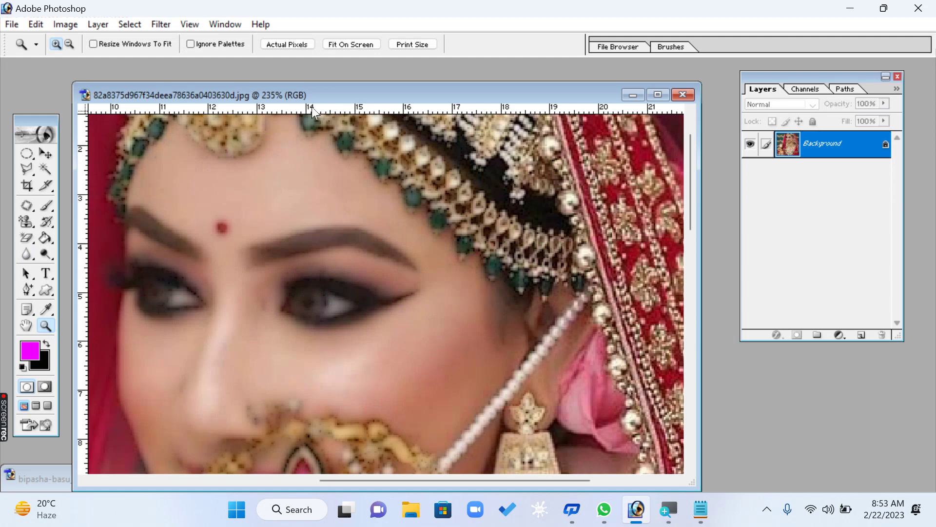
{"action": "left_click_drag", "start_coordinate": [334, 82], "coordinate": [334, 87]}
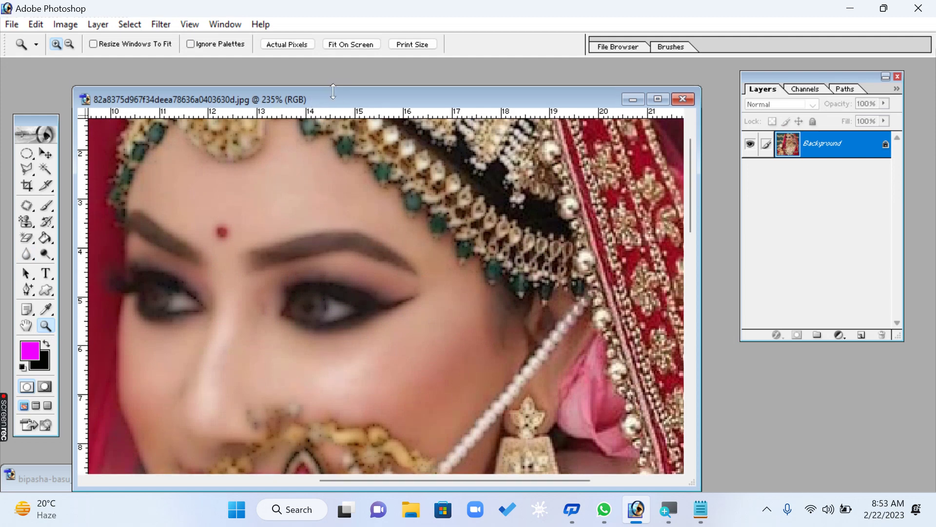
{"action": "left_click", "coordinate": [46, 222]}
{"action": "left_click", "coordinate": [115, 222]}
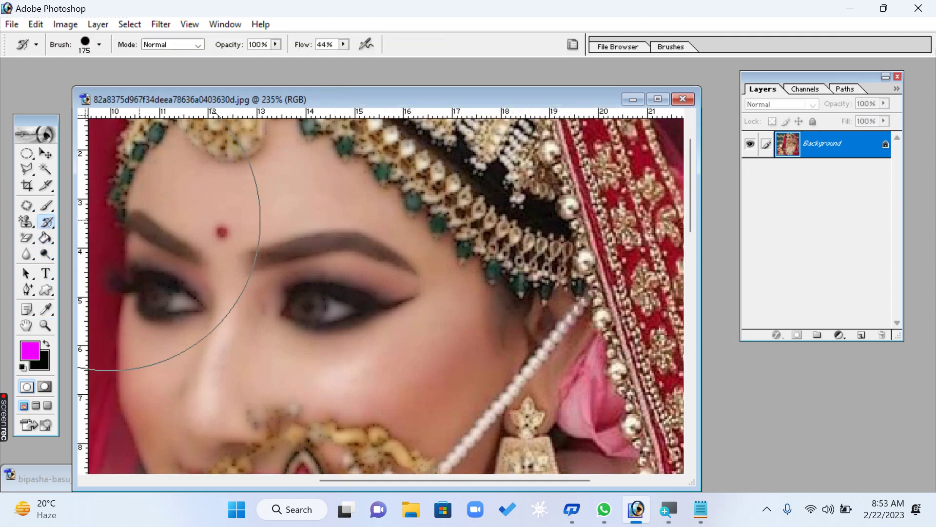
{"action": "left_click_drag", "start_coordinate": [166, 100], "coordinate": [199, 65]}
{"action": "key", "text": "bracketleft"}
{"action": "key", "text": "bracketleft"}
{"action": "key", "text": "bracketleft"}
{"action": "key", "text": "bracketleft"}
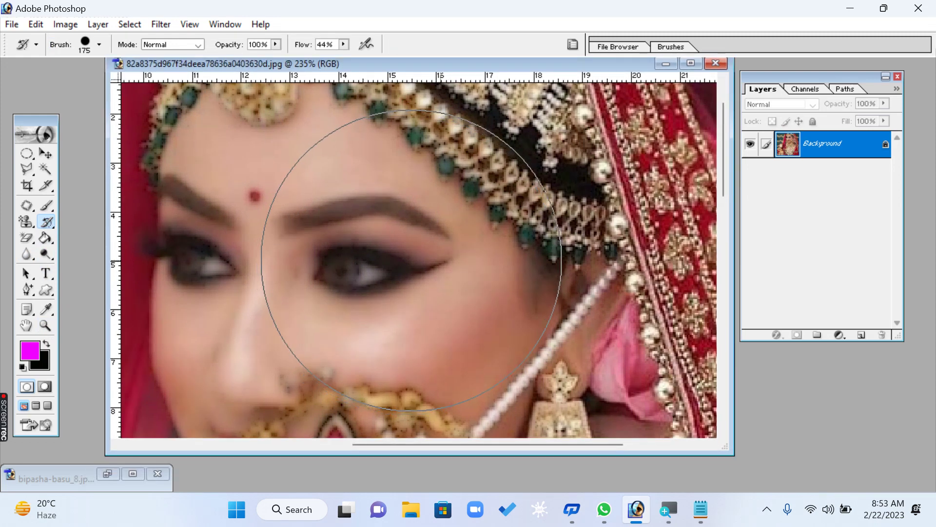
{"action": "mouse_move", "coordinate": [379, 240]}
{"action": "left_mouse_down"}
{"action": "mouse_move", "coordinate": [378, 333]}
{"action": "mouse_move", "coordinate": [366, 325]}
{"action": "mouse_move", "coordinate": [365, 314]}
{"action": "mouse_move", "coordinate": [430, 378]}
{"action": "left_mouse_up"}
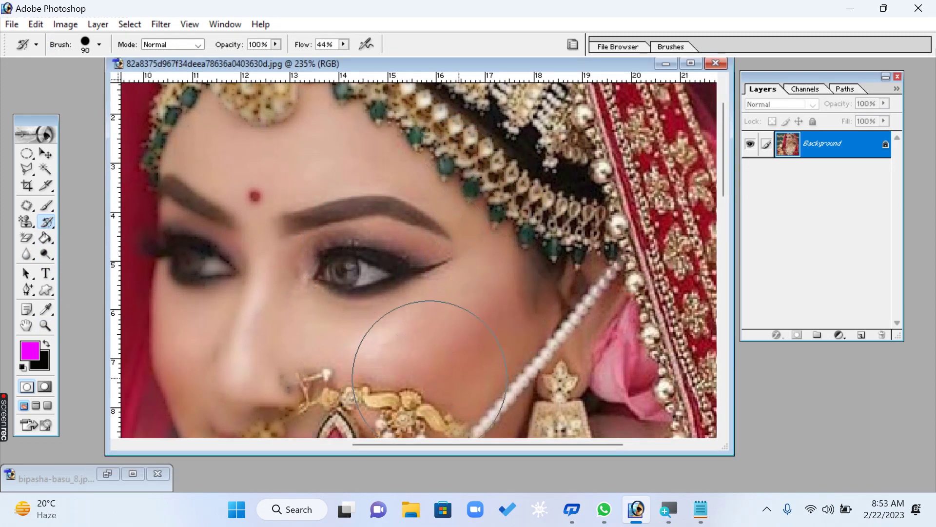
{"action": "mouse_move", "coordinate": [292, 272]}
{"action": "left_mouse_down"}
{"action": "mouse_move", "coordinate": [196, 195]}
{"action": "mouse_move", "coordinate": [184, 354]}
{"action": "mouse_move", "coordinate": [218, 167]}
{"action": "mouse_move", "coordinate": [234, 267]}
{"action": "mouse_move", "coordinate": [240, 219]}
{"action": "mouse_move", "coordinate": [216, 231]}
{"action": "mouse_move", "coordinate": [236, 344]}
{"action": "left_mouse_up"}
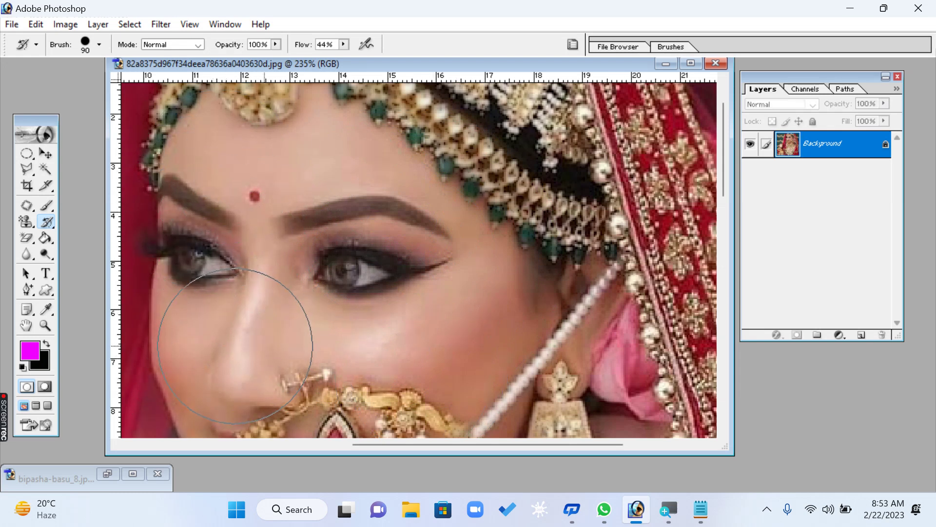
{"action": "left_click", "coordinate": [715, 62]}
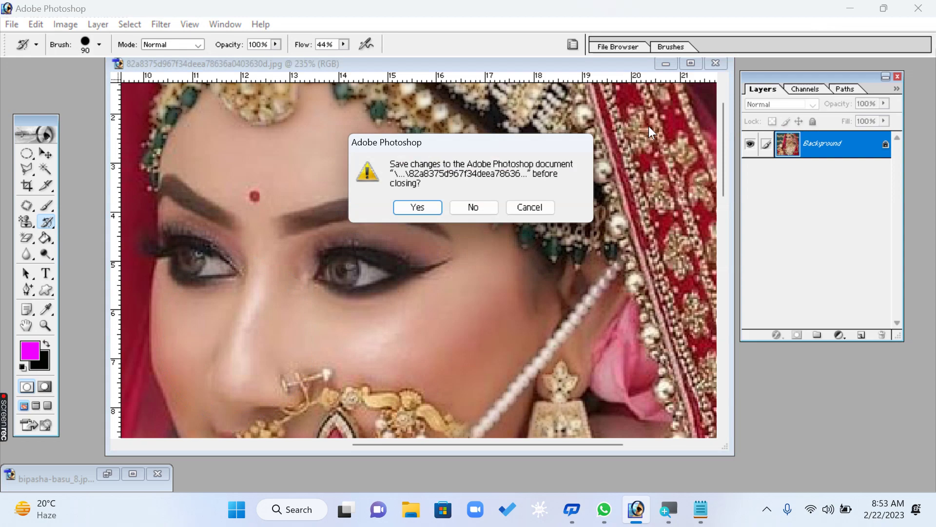
{"action": "left_click", "coordinate": [465, 208]}
{"action": "double_click", "coordinate": [516, 261]}
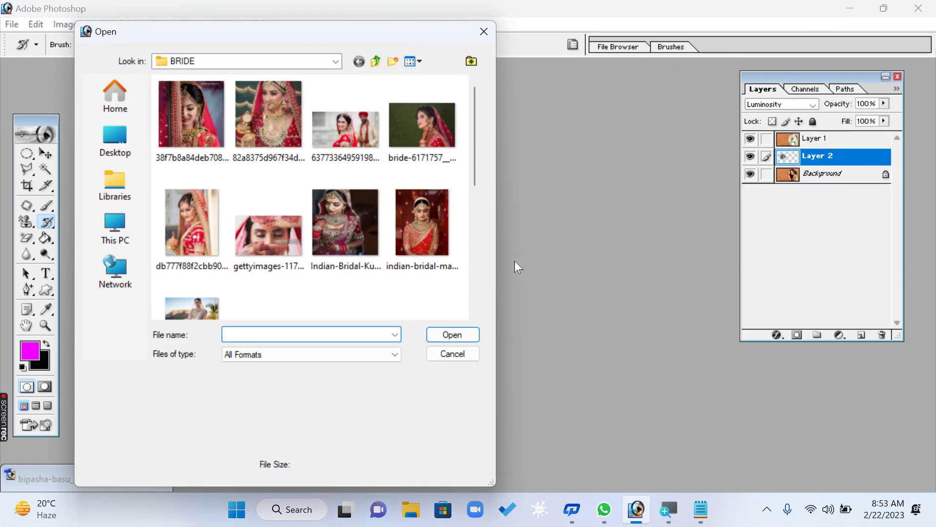
{"action": "left_click", "coordinate": [325, 227]}
{"action": "left_click", "coordinate": [370, 137]}
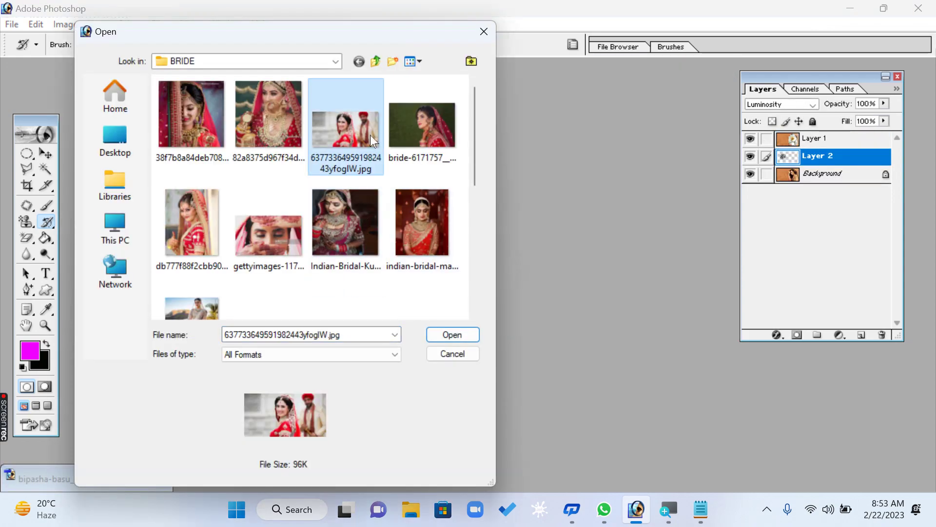
{"action": "double_click", "coordinate": [370, 136]}
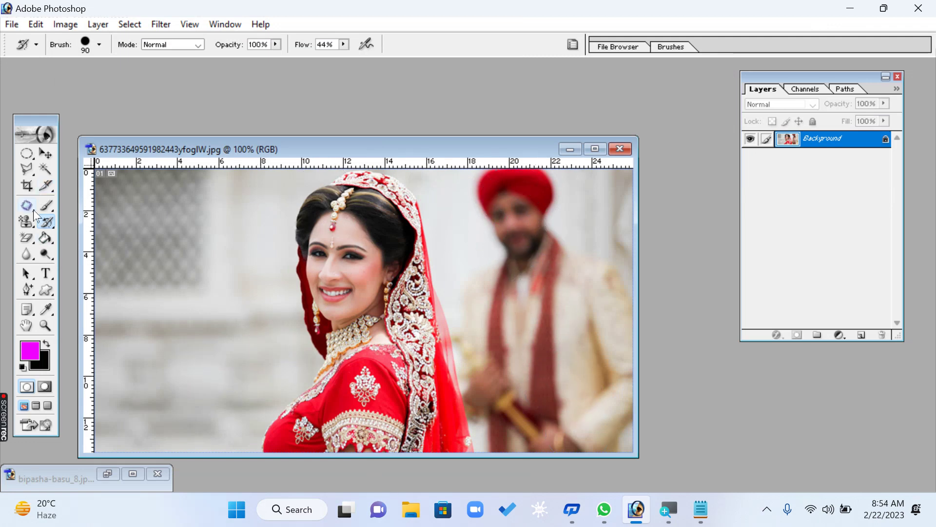
- Blur the bride's face, veil and upper dress with the Blur tool set to Normal mode
{"action": "left_click", "coordinate": [27, 238]}
{"action": "left_click", "coordinate": [27, 254]}
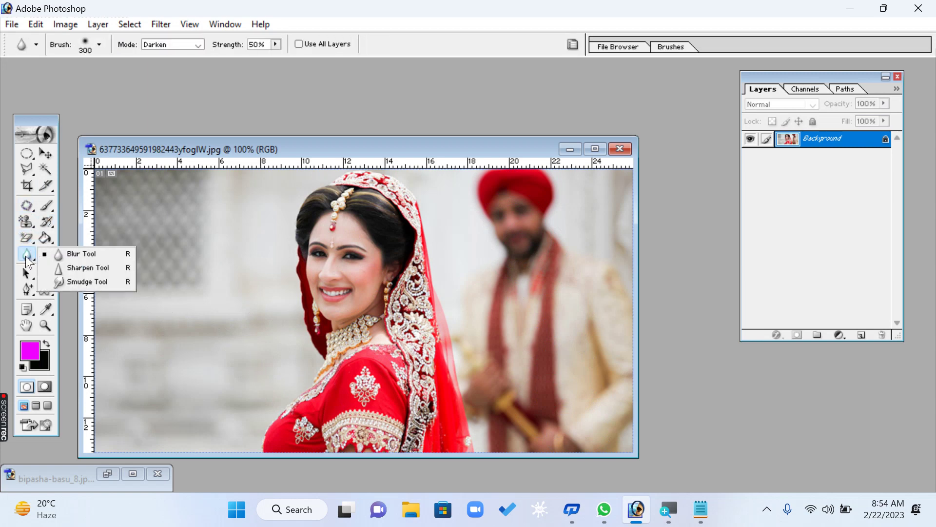
{"action": "left_click", "coordinate": [99, 254]}
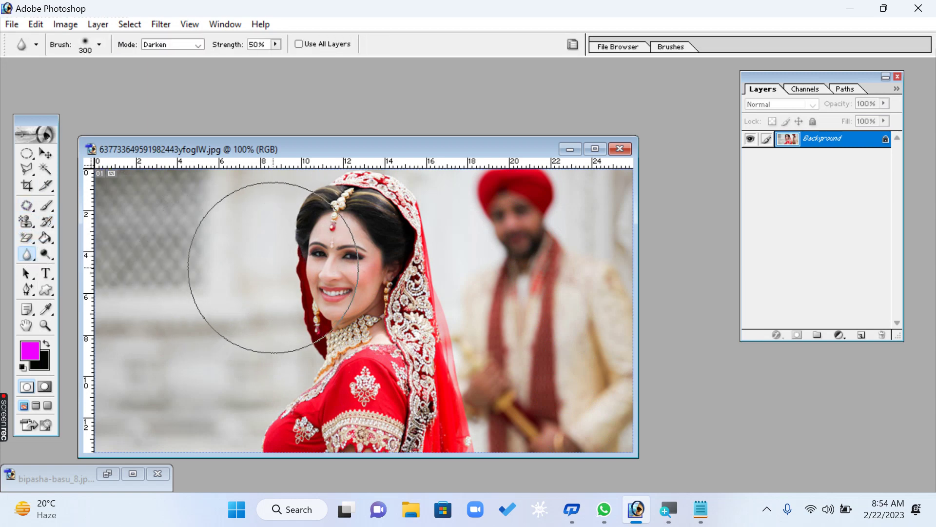
{"action": "left_click", "coordinate": [199, 45]}
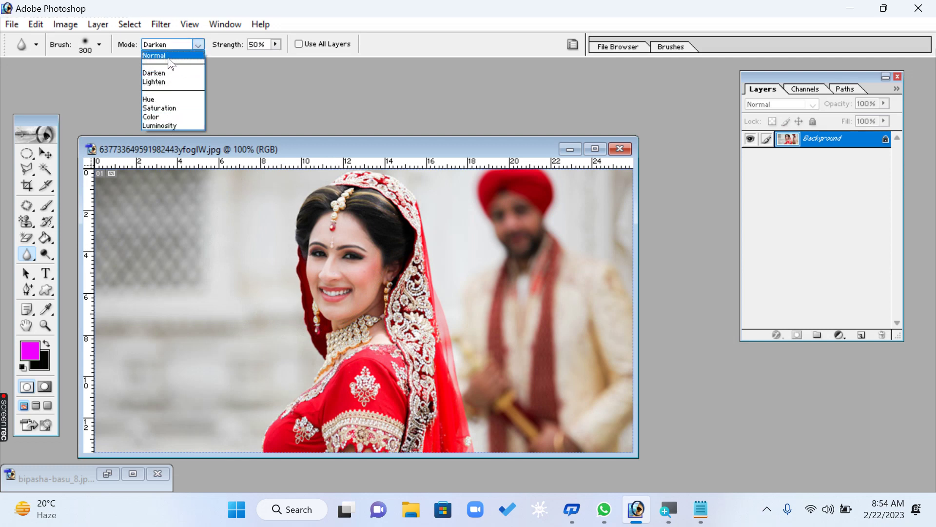
{"action": "left_click", "coordinate": [171, 57]}
{"action": "mouse_move", "coordinate": [339, 229]}
{"action": "left_mouse_down"}
{"action": "mouse_move", "coordinate": [356, 210]}
{"action": "mouse_move", "coordinate": [369, 306]}
{"action": "mouse_move", "coordinate": [359, 285]}
{"action": "mouse_move", "coordinate": [319, 317]}
{"action": "mouse_move", "coordinate": [342, 280]}
{"action": "mouse_move", "coordinate": [343, 316]}
{"action": "mouse_move", "coordinate": [352, 253]}
{"action": "mouse_move", "coordinate": [341, 317]}
{"action": "mouse_move", "coordinate": [332, 303]}
{"action": "mouse_move", "coordinate": [339, 276]}
{"action": "mouse_move", "coordinate": [360, 272]}
{"action": "left_mouse_up"}
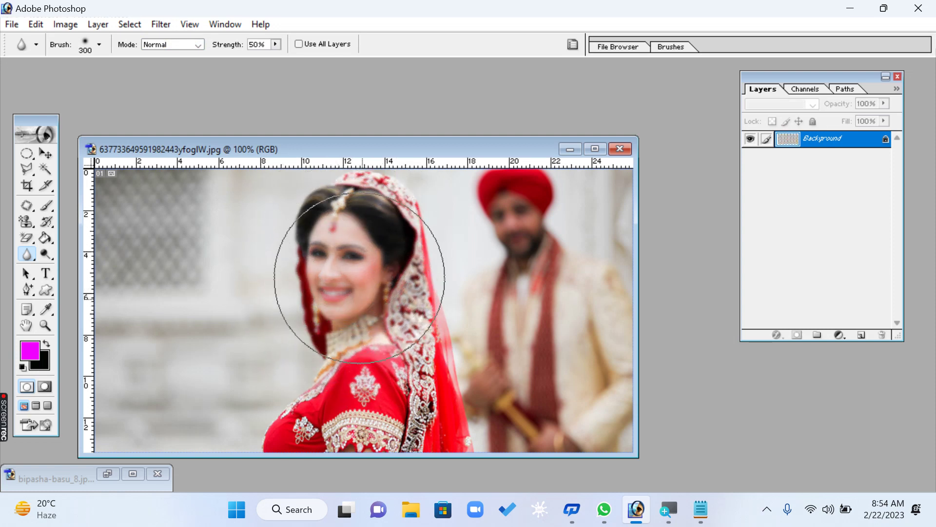
{"action": "mouse_move", "coordinate": [352, 235]}
{"action": "left_mouse_down"}
{"action": "mouse_move", "coordinate": [332, 245]}
{"action": "mouse_move", "coordinate": [362, 281]}
{"action": "mouse_move", "coordinate": [374, 383]}
{"action": "left_mouse_up"}
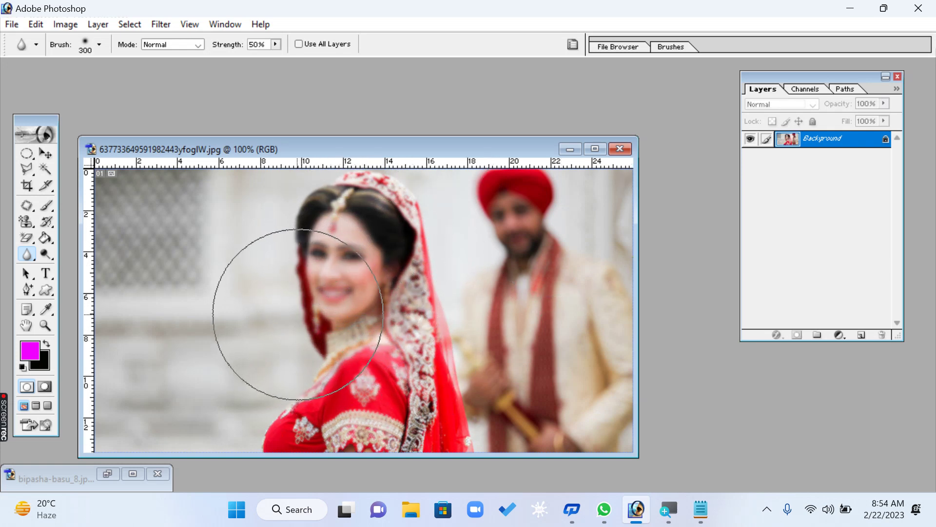
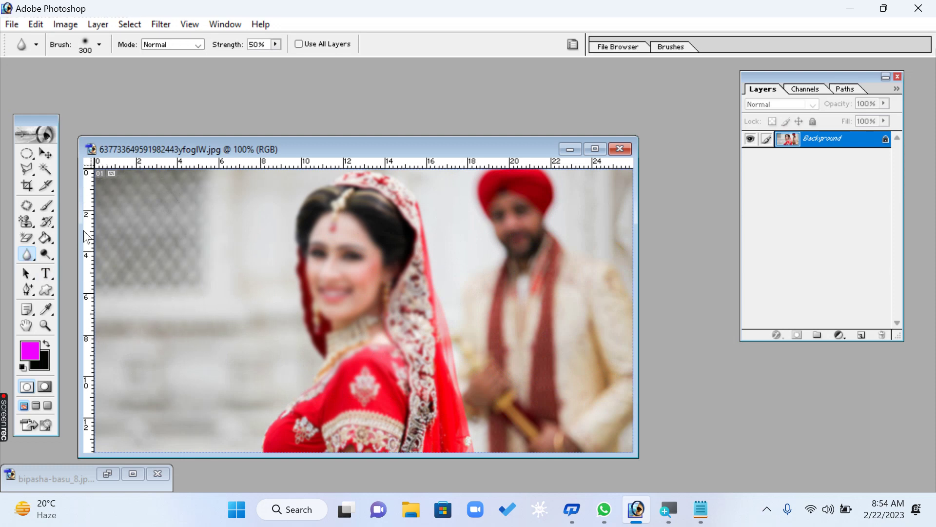
- Restore the bride's face, dress and veil to their original sharpness with the History Brush
{"action": "left_click", "coordinate": [44, 224]}
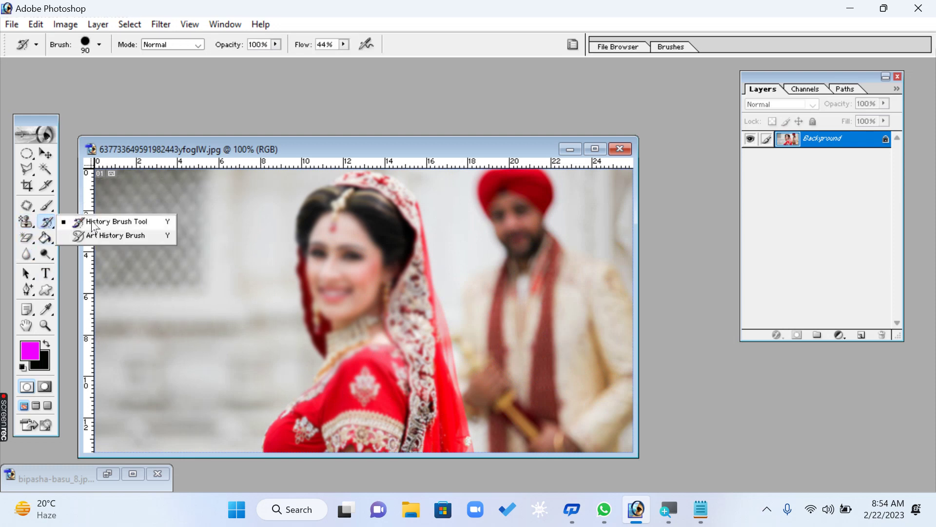
{"action": "left_click", "coordinate": [105, 226]}
{"action": "mouse_move", "coordinate": [338, 284]}
{"action": "left_mouse_down"}
{"action": "mouse_move", "coordinate": [303, 386]}
{"action": "mouse_move", "coordinate": [273, 430]}
{"action": "left_mouse_up"}
{"action": "mouse_move", "coordinate": [433, 192]}
{"action": "left_mouse_down"}
{"action": "mouse_move", "coordinate": [405, 332]}
{"action": "mouse_move", "coordinate": [436, 419]}
{"action": "left_mouse_up"}
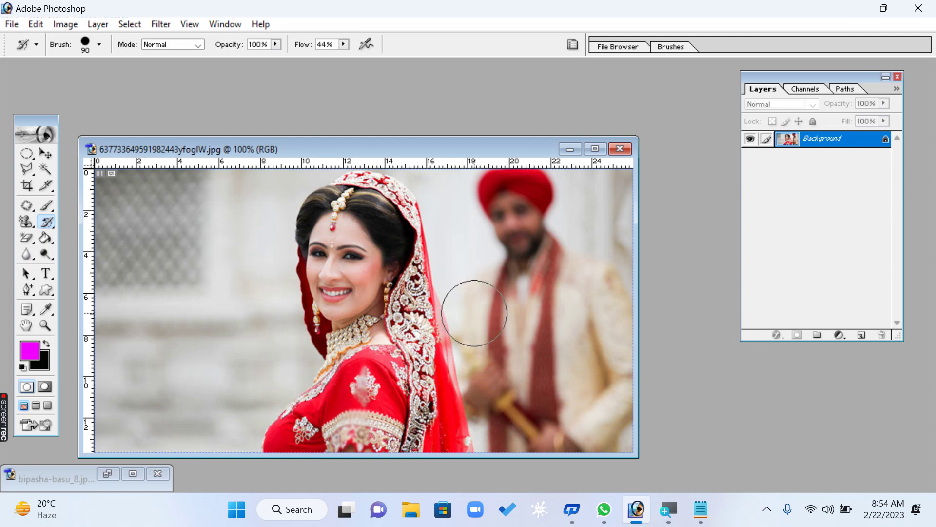
- Sharpen the groom's out-of-focus face and beard in the background with the Sharpen tool
{"action": "right_click", "coordinate": [28, 237]}
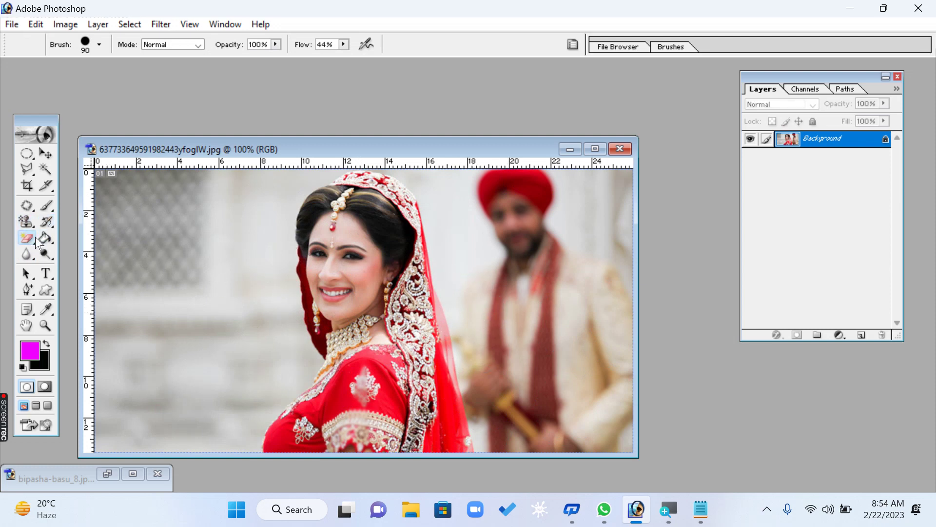
{"action": "right_click", "coordinate": [27, 224]}
{"action": "left_click", "coordinate": [27, 237]}
{"action": "right_click", "coordinate": [28, 239]}
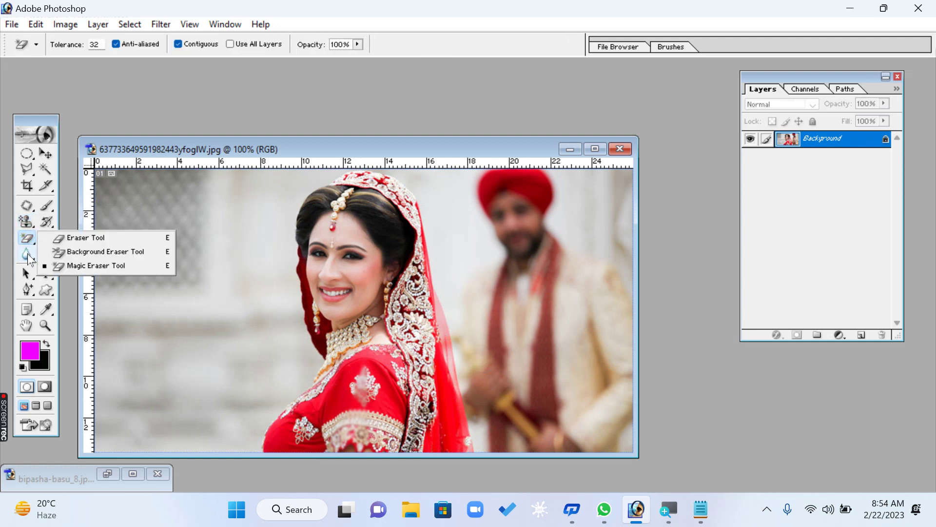
{"action": "left_click", "coordinate": [28, 258]}
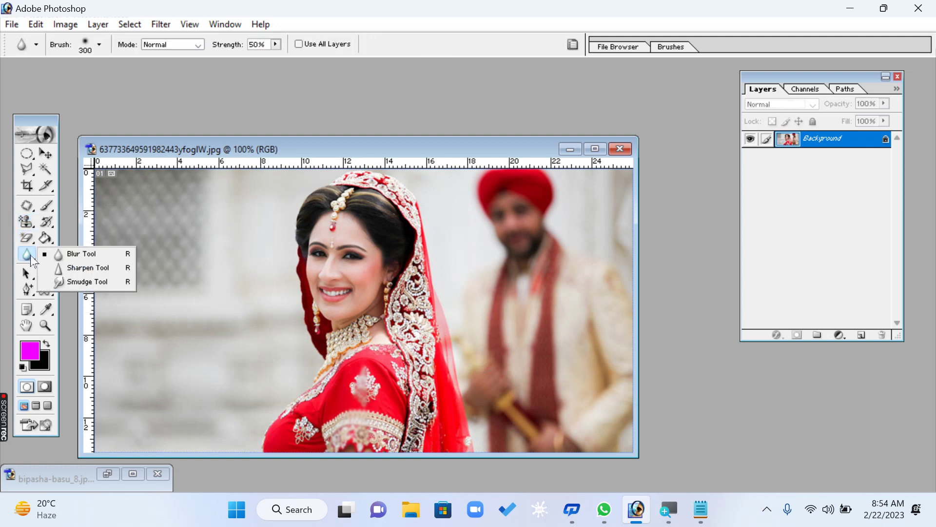
{"action": "left_click", "coordinate": [101, 269]}
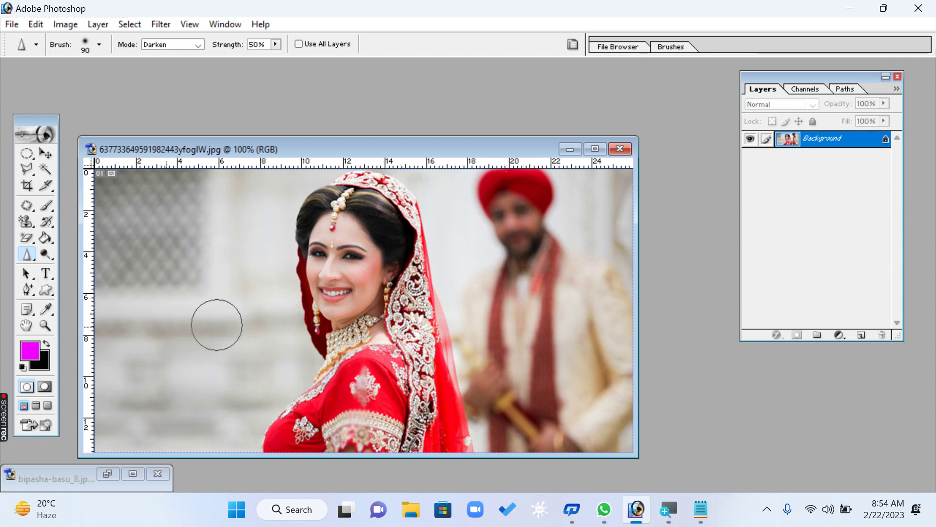
{"action": "left_click", "coordinate": [45, 326]}
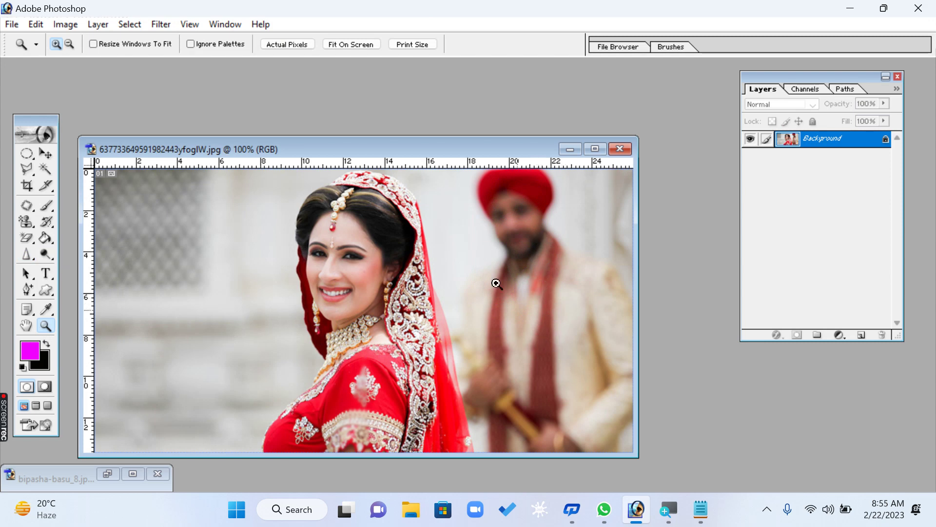
{"action": "left_click_drag", "start_coordinate": [642, 270], "coordinate": [643, 171]}
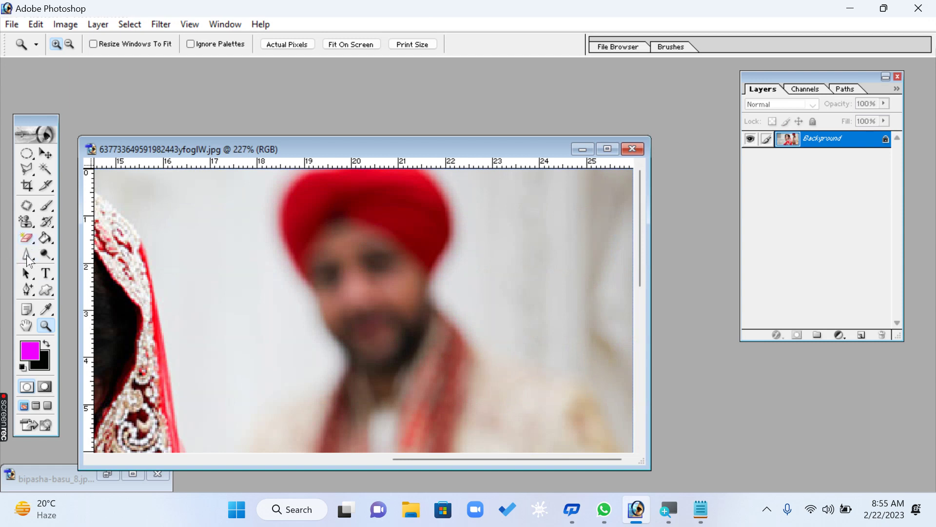
{"action": "mouse_move", "coordinate": [28, 257]}
{"action": "left_mouse_down"}
{"action": "mouse_move", "coordinate": [22, 264]}
{"action": "mouse_move", "coordinate": [87, 265]}
{"action": "mouse_move", "coordinate": [83, 273]}
{"action": "mouse_move", "coordinate": [73, 268]}
{"action": "left_mouse_up"}
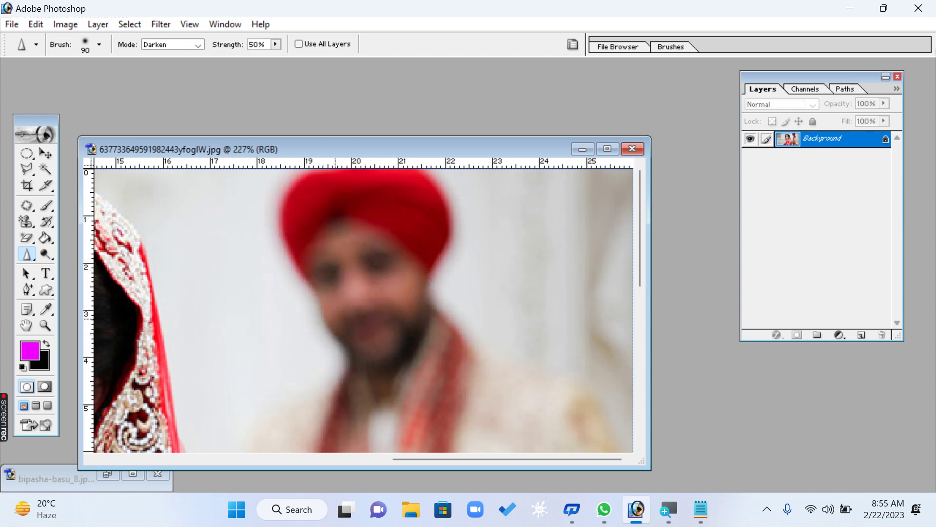
{"action": "mouse_move", "coordinate": [435, 300]}
{"action": "left_mouse_down"}
{"action": "mouse_move", "coordinate": [411, 227]}
{"action": "mouse_move", "coordinate": [385, 215]}
{"action": "mouse_move", "coordinate": [357, 254]}
{"action": "mouse_move", "coordinate": [332, 220]}
{"action": "mouse_move", "coordinate": [344, 290]}
{"action": "mouse_move", "coordinate": [318, 245]}
{"action": "mouse_move", "coordinate": [340, 302]}
{"action": "mouse_move", "coordinate": [385, 330]}
{"action": "mouse_move", "coordinate": [371, 257]}
{"action": "mouse_move", "coordinate": [386, 247]}
{"action": "mouse_move", "coordinate": [355, 346]}
{"action": "mouse_move", "coordinate": [352, 217]}
{"action": "mouse_move", "coordinate": [366, 317]}
{"action": "mouse_move", "coordinate": [335, 326]}
{"action": "left_mouse_up"}
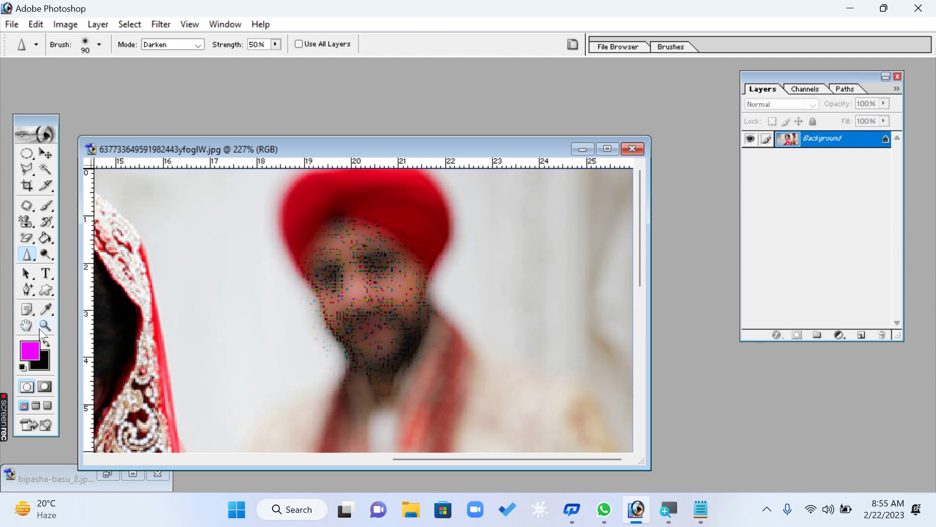
- Remove the sharpening from the groom's face with the History Brush
{"action": "left_click", "coordinate": [47, 222]}
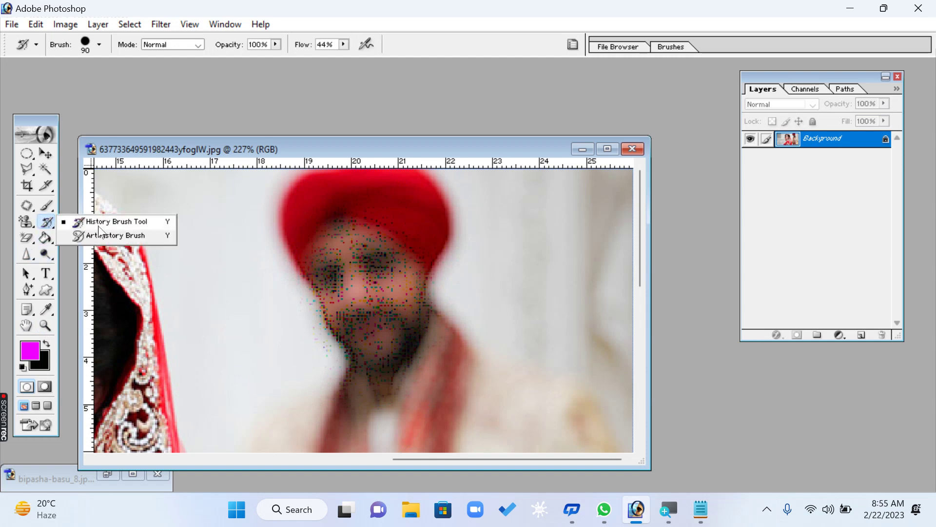
{"action": "left_click", "coordinate": [115, 221]}
{"action": "left_click_drag", "start_coordinate": [298, 229], "coordinate": [408, 366]}
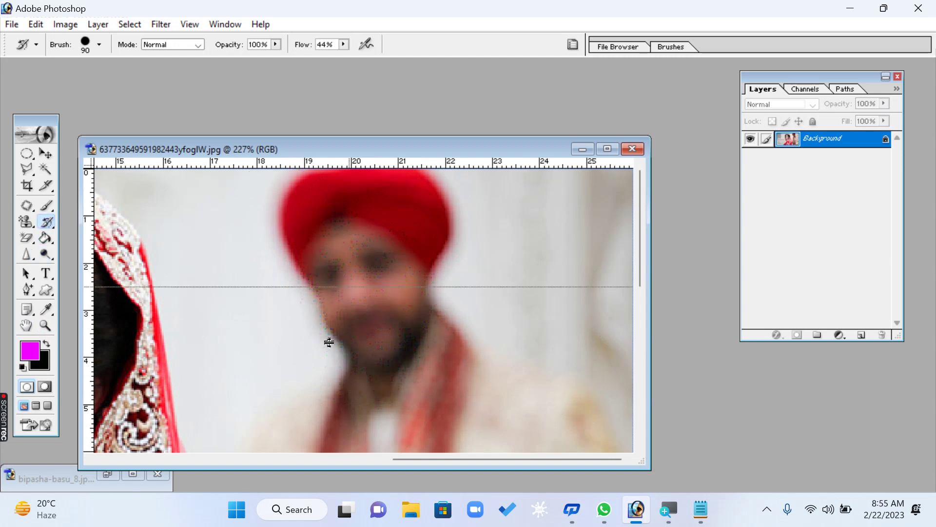
- Clear the horizontal guide from the bride photo
{"action": "left_click", "coordinate": [27, 254]}
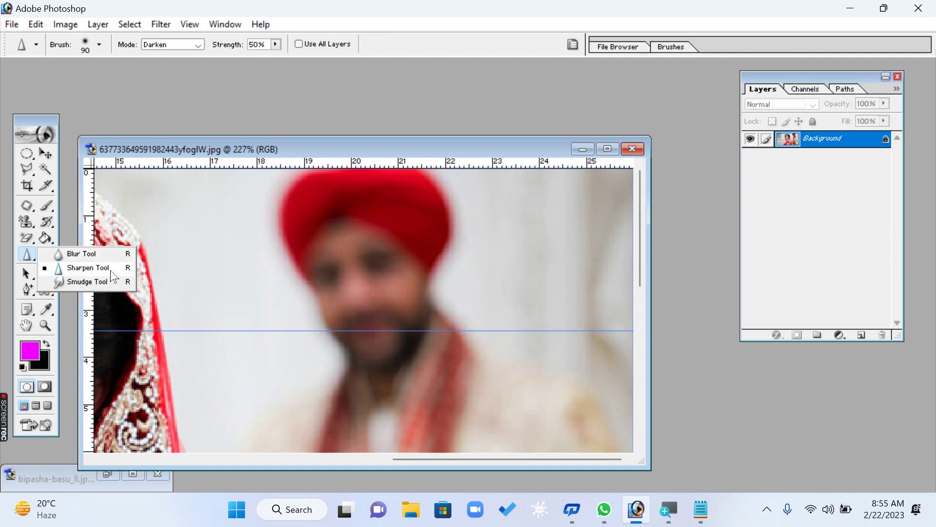
{"action": "left_click", "coordinate": [44, 326]}
{"action": "right_click", "coordinate": [173, 318]}
{"action": "left_click", "coordinate": [195, 324]}
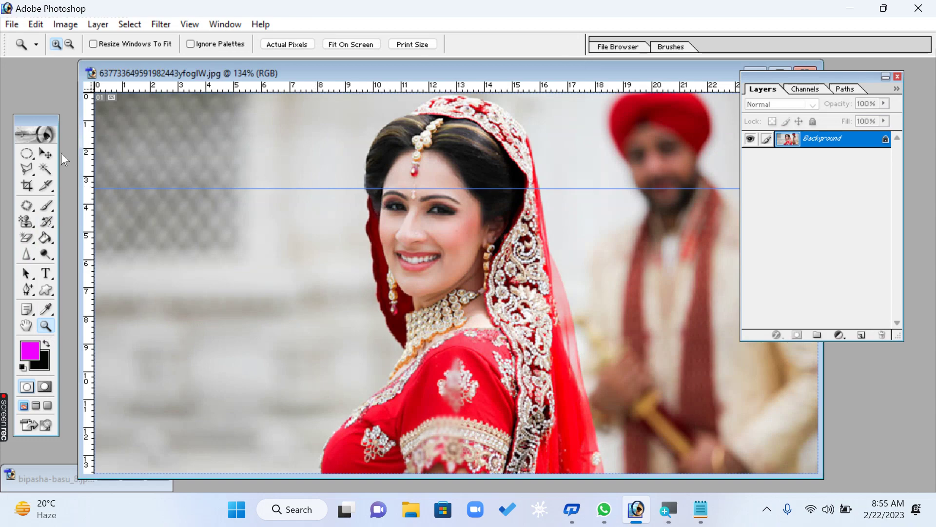
{"action": "key", "text": "v"}
{"action": "left_click", "coordinate": [190, 25]}
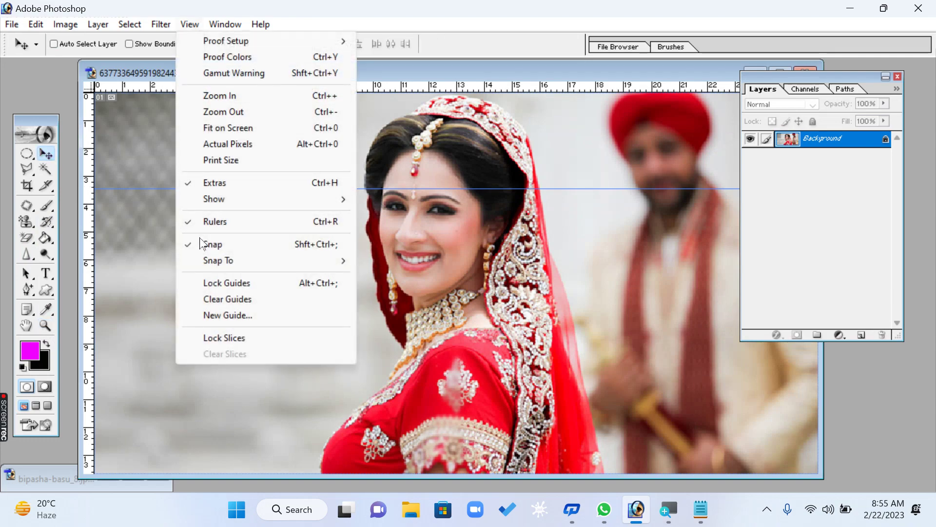
{"action": "left_click", "coordinate": [217, 298]}
- Sharpen the bride's eye nearer the hair edge and the skin below it with a 20-pixel Sharpen brush in Darken mode at 50% strength
{"action": "left_click", "coordinate": [45, 326]}
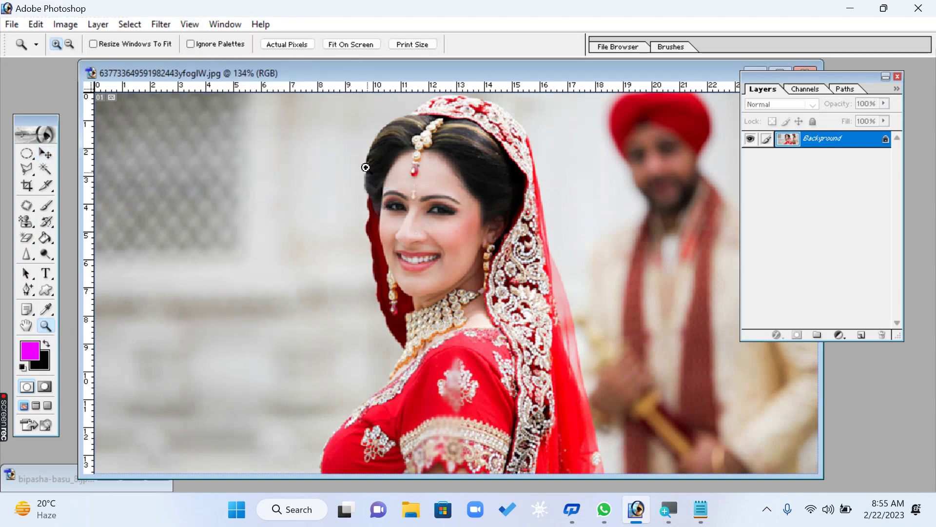
{"action": "left_click_drag", "start_coordinate": [367, 168], "coordinate": [469, 236]}
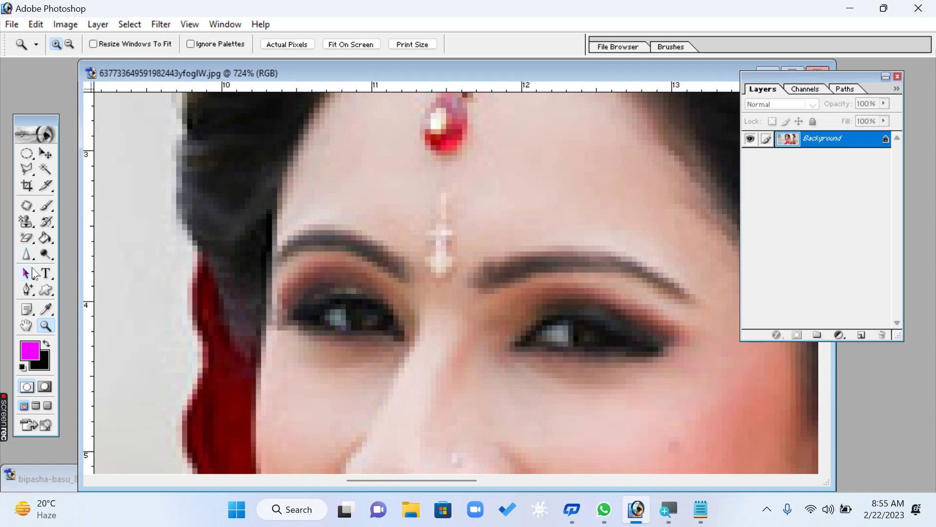
{"action": "right_click", "coordinate": [28, 254]}
{"action": "left_click", "coordinate": [90, 268]}
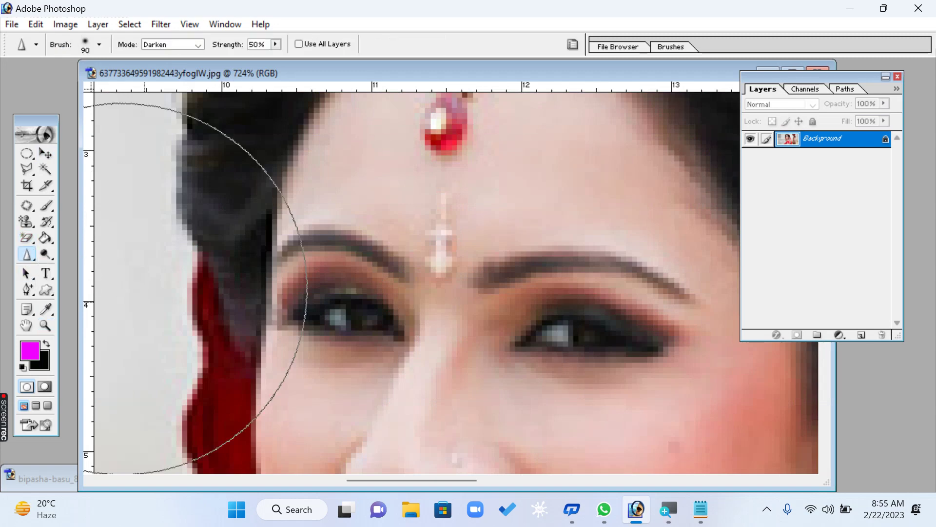
{"action": "key", "text": "bracketleft"}
{"action": "key", "text": "bracketleft"}
{"action": "key", "text": "bracketleft"}
{"action": "key", "text": "bracketleft"}
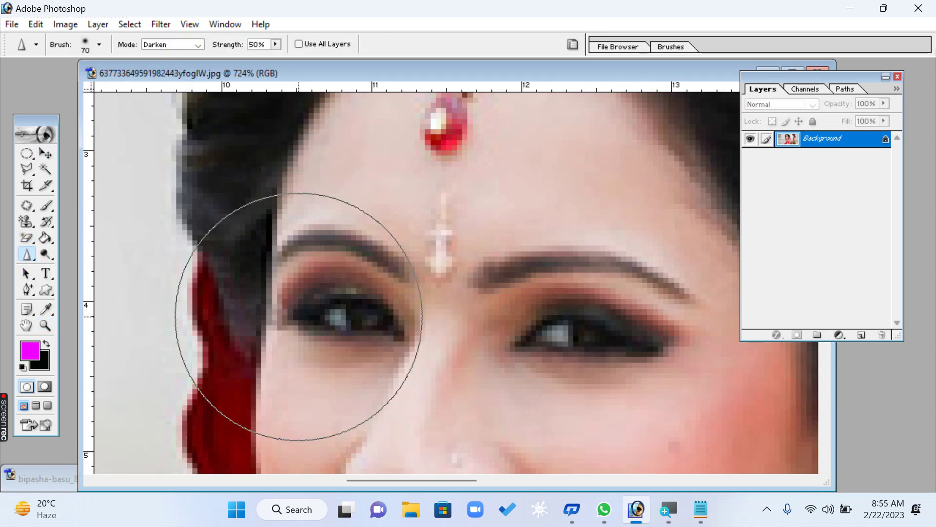
{"action": "key", "text": "bracketleft"}
{"action": "key", "text": "bracketleft"}
{"action": "key", "text": "bracketleft"}
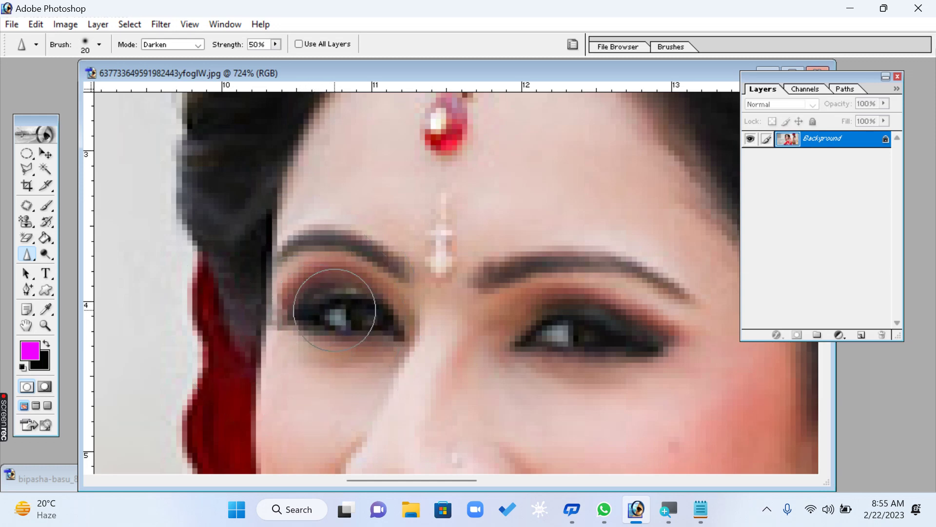
{"action": "mouse_move", "coordinate": [351, 344]}
{"action": "left_mouse_down"}
{"action": "mouse_move", "coordinate": [370, 307]}
{"action": "mouse_move", "coordinate": [381, 346]}
{"action": "mouse_move", "coordinate": [378, 316]}
{"action": "mouse_move", "coordinate": [342, 331]}
{"action": "mouse_move", "coordinate": [332, 303]}
{"action": "mouse_move", "coordinate": [306, 332]}
{"action": "mouse_move", "coordinate": [312, 303]}
{"action": "mouse_move", "coordinate": [309, 340]}
{"action": "mouse_move", "coordinate": [329, 300]}
{"action": "mouse_move", "coordinate": [348, 320]}
{"action": "mouse_move", "coordinate": [371, 288]}
{"action": "mouse_move", "coordinate": [390, 347]}
{"action": "mouse_move", "coordinate": [387, 398]}
{"action": "mouse_move", "coordinate": [367, 352]}
{"action": "mouse_move", "coordinate": [331, 359]}
{"action": "mouse_move", "coordinate": [379, 301]}
{"action": "mouse_move", "coordinate": [293, 429]}
{"action": "left_mouse_up"}
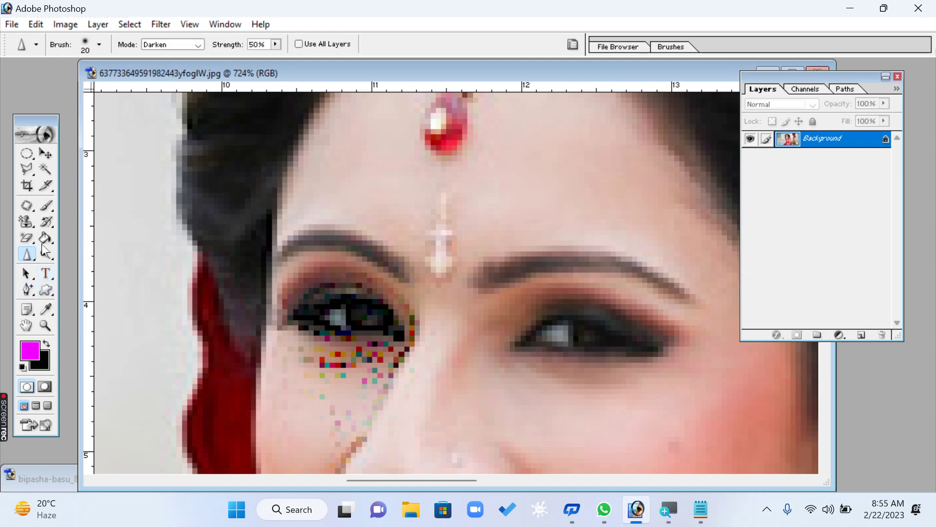
- Restore the bride's sharpened eye and the skin below it with the 90-pixel History Brush
{"action": "left_click", "coordinate": [47, 223]}
{"action": "left_click", "coordinate": [98, 222]}
{"action": "mouse_move", "coordinate": [251, 341]}
{"action": "left_mouse_down"}
{"action": "mouse_move", "coordinate": [298, 387]}
{"action": "mouse_move", "coordinate": [303, 272]}
{"action": "left_mouse_up"}
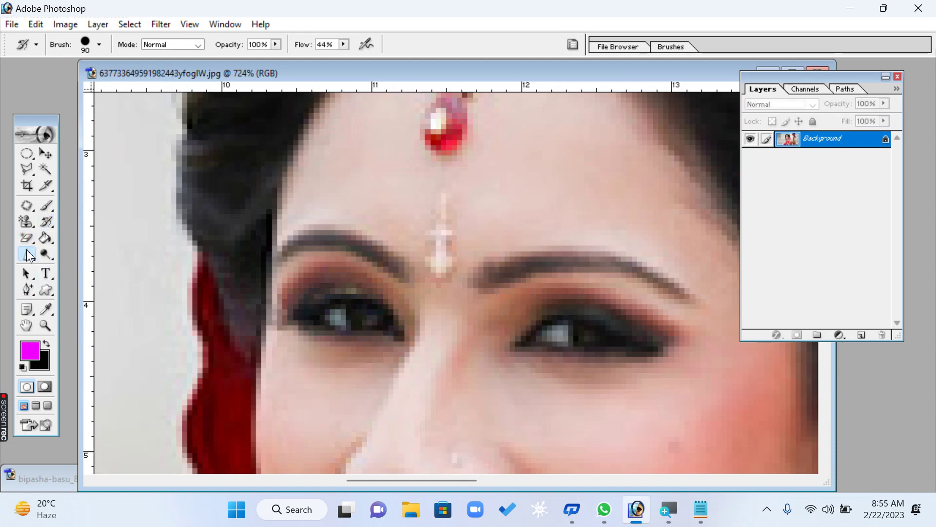
- Set the Sharpen tool to Normal mode and heavily sharpen the same eye and the skin under it
{"action": "left_click", "coordinate": [28, 255]}
{"action": "left_click", "coordinate": [86, 266]}
{"action": "left_click", "coordinate": [172, 45]}
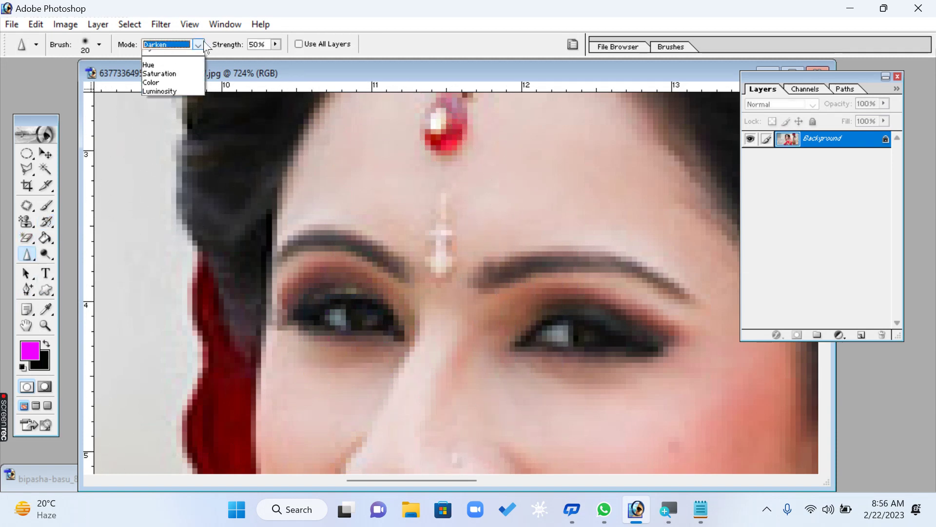
{"action": "left_click", "coordinate": [168, 56]}
{"action": "mouse_move", "coordinate": [371, 326]}
{"action": "left_mouse_down"}
{"action": "mouse_move", "coordinate": [320, 304]}
{"action": "mouse_move", "coordinate": [323, 328]}
{"action": "mouse_move", "coordinate": [366, 340]}
{"action": "mouse_move", "coordinate": [376, 299]}
{"action": "mouse_move", "coordinate": [324, 296]}
{"action": "mouse_move", "coordinate": [287, 317]}
{"action": "mouse_move", "coordinate": [324, 368]}
{"action": "mouse_move", "coordinate": [412, 362]}
{"action": "mouse_move", "coordinate": [335, 303]}
{"action": "mouse_move", "coordinate": [318, 345]}
{"action": "mouse_move", "coordinate": [351, 385]}
{"action": "mouse_move", "coordinate": [378, 391]}
{"action": "mouse_move", "coordinate": [362, 386]}
{"action": "left_mouse_up"}
- Remove the Normal-mode sharpening around the bride's eye with the History Brush
{"action": "right_click", "coordinate": [49, 221]}
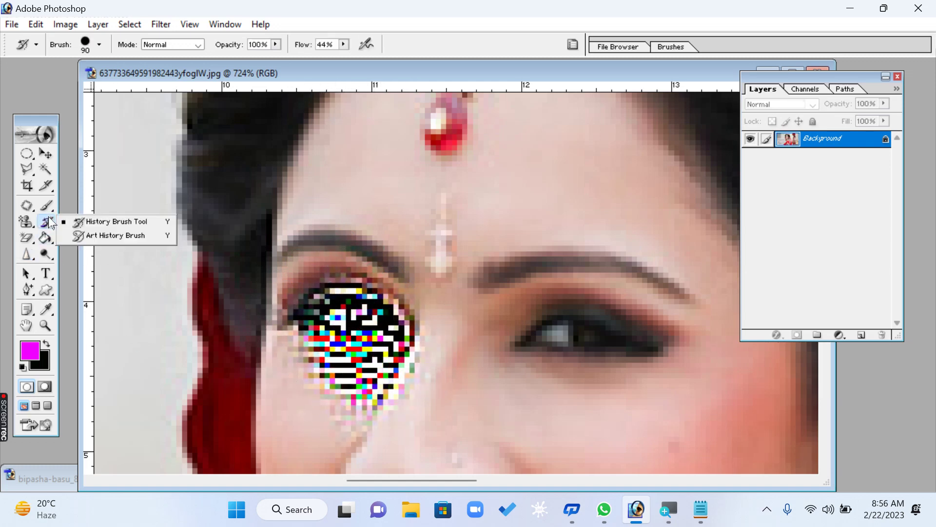
{"action": "left_click", "coordinate": [116, 222]}
{"action": "mouse_move", "coordinate": [282, 282]}
{"action": "left_mouse_down"}
{"action": "mouse_move", "coordinate": [355, 276]}
{"action": "mouse_move", "coordinate": [283, 366]}
{"action": "left_mouse_up"}
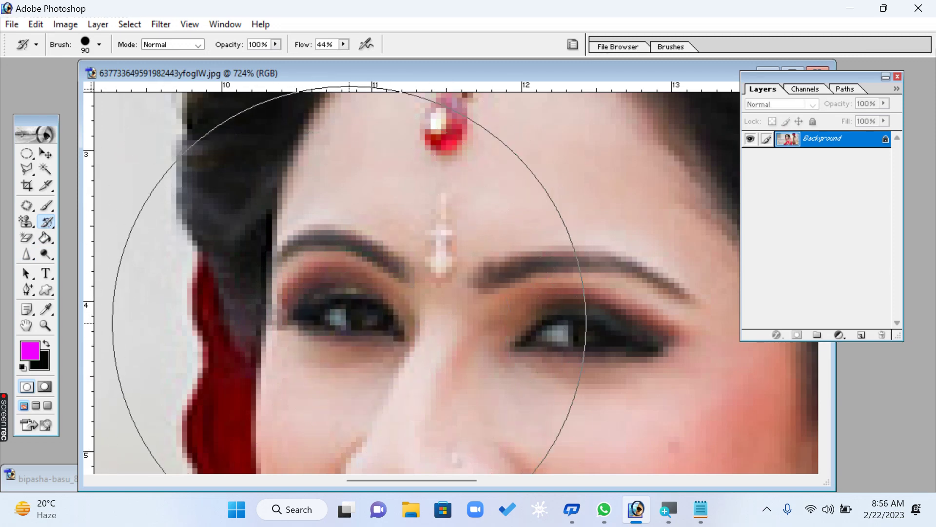
- Lightly sharpen both of the bride's eyes with the Sharpen tool in Normal mode at 50% strength
{"action": "left_click", "coordinate": [27, 254]}
{"action": "right_click", "coordinate": [30, 252]}
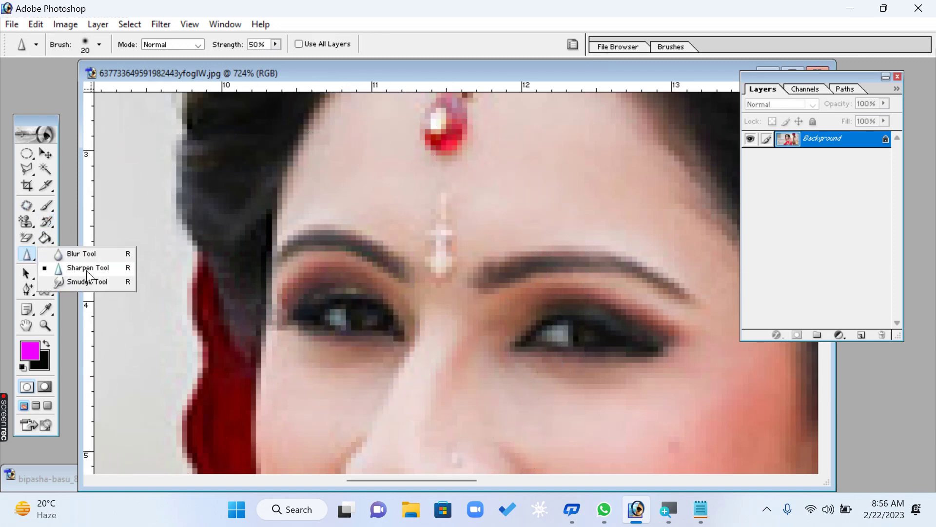
{"action": "left_click", "coordinate": [87, 270]}
{"action": "left_click", "coordinate": [198, 45]}
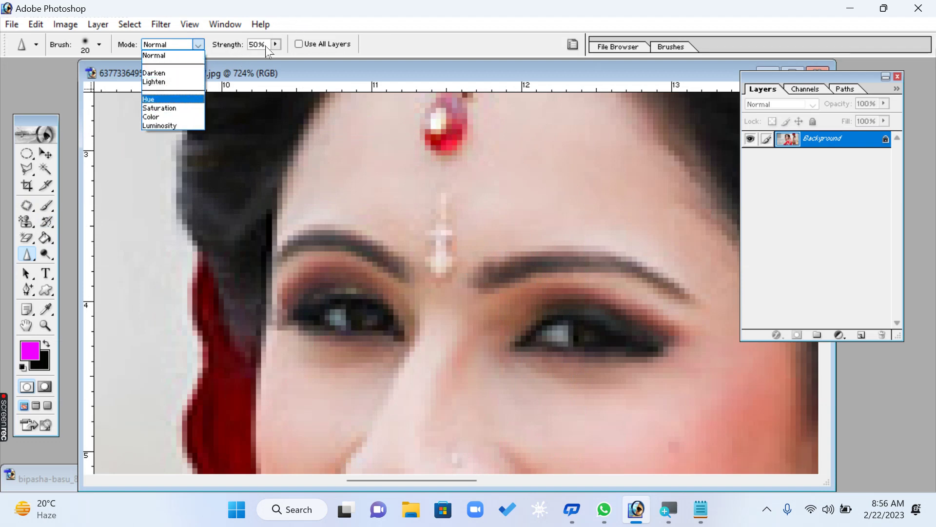
{"action": "left_click", "coordinate": [305, 10]}
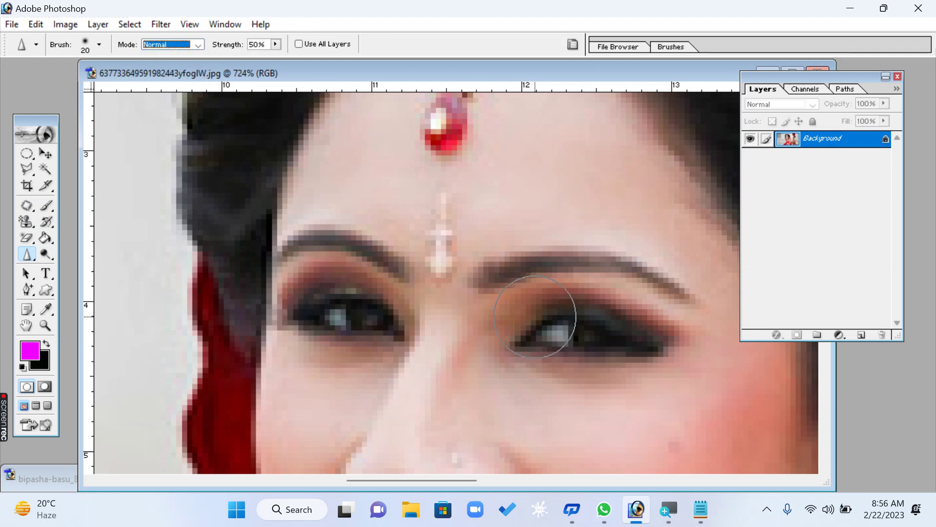
{"action": "mouse_move", "coordinate": [534, 316]}
{"action": "left_mouse_down"}
{"action": "mouse_move", "coordinate": [540, 352]}
{"action": "mouse_move", "coordinate": [573, 324]}
{"action": "mouse_move", "coordinate": [586, 334]}
{"action": "mouse_move", "coordinate": [590, 367]}
{"action": "mouse_move", "coordinate": [660, 342]}
{"action": "mouse_move", "coordinate": [635, 337]}
{"action": "mouse_move", "coordinate": [574, 372]}
{"action": "mouse_move", "coordinate": [527, 361]}
{"action": "mouse_move", "coordinate": [620, 330]}
{"action": "left_mouse_up"}
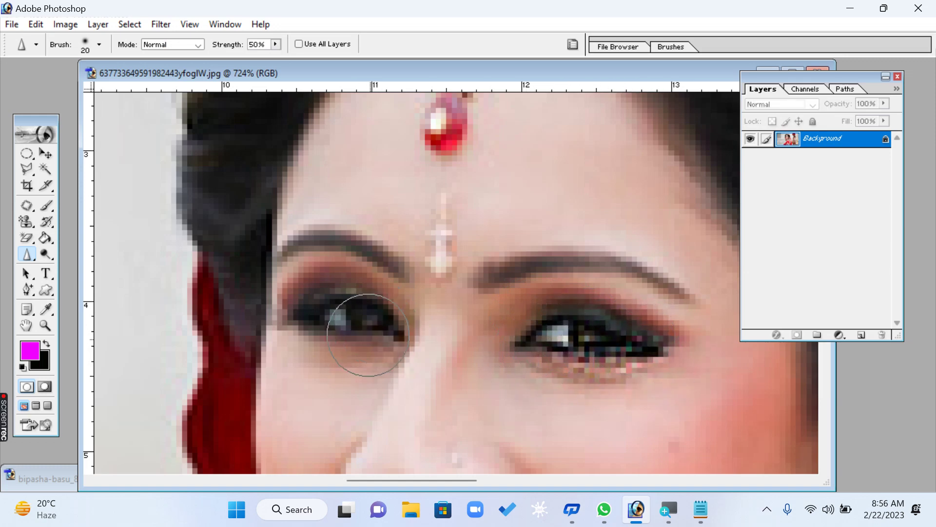
{"action": "mouse_move", "coordinate": [369, 335]}
{"action": "left_mouse_down"}
{"action": "mouse_move", "coordinate": [280, 308]}
{"action": "mouse_move", "coordinate": [292, 321]}
{"action": "mouse_move", "coordinate": [335, 328]}
{"action": "mouse_move", "coordinate": [372, 319]}
{"action": "mouse_move", "coordinate": [255, 348]}
{"action": "left_mouse_up"}
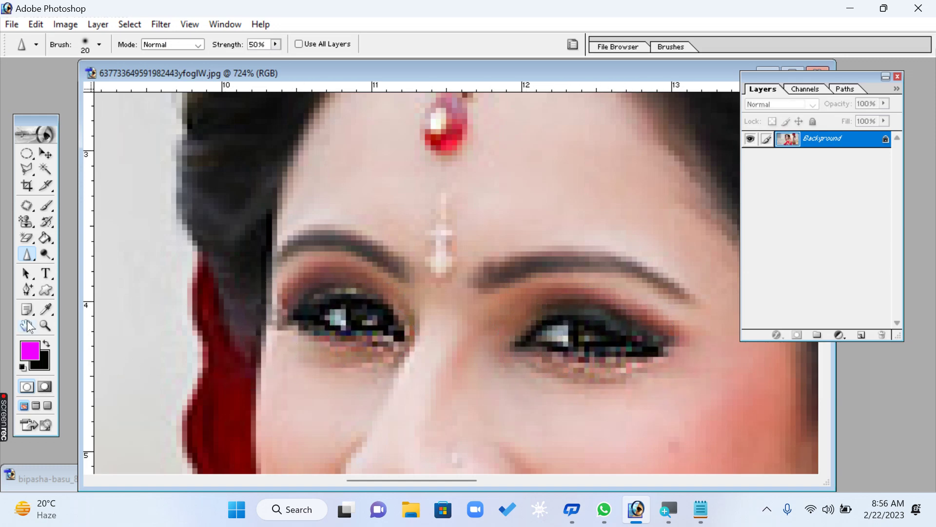
- Return both of the bride's eyes to their original sharpness with the History Brush
{"action": "left_click", "coordinate": [46, 325]}
{"action": "right_click", "coordinate": [207, 258]}
{"action": "left_click", "coordinate": [229, 267]}
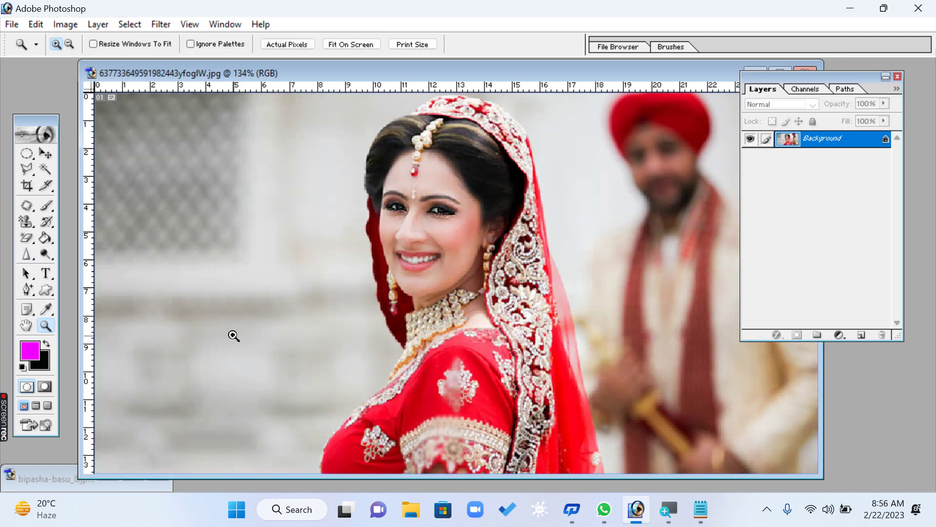
{"action": "left_click", "coordinate": [47, 222]}
{"action": "left_click", "coordinate": [97, 221]}
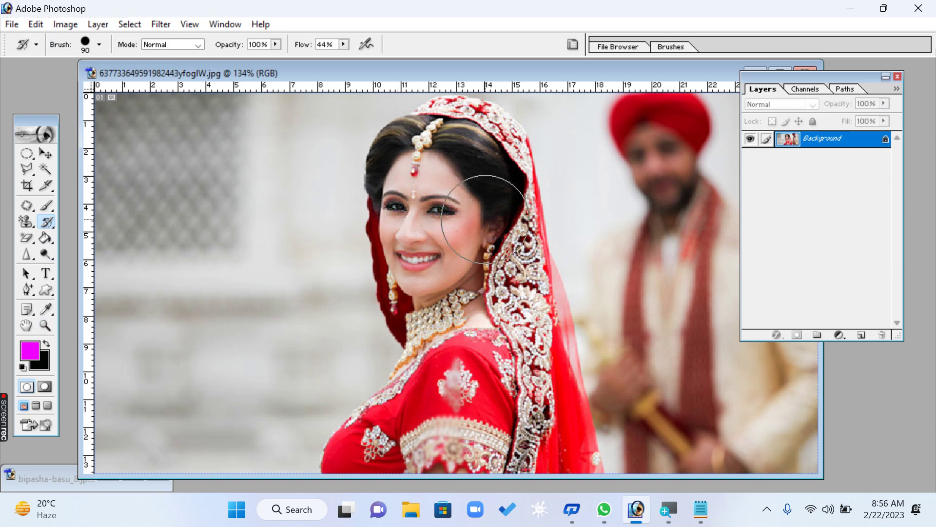
{"action": "left_click", "coordinate": [26, 254]}
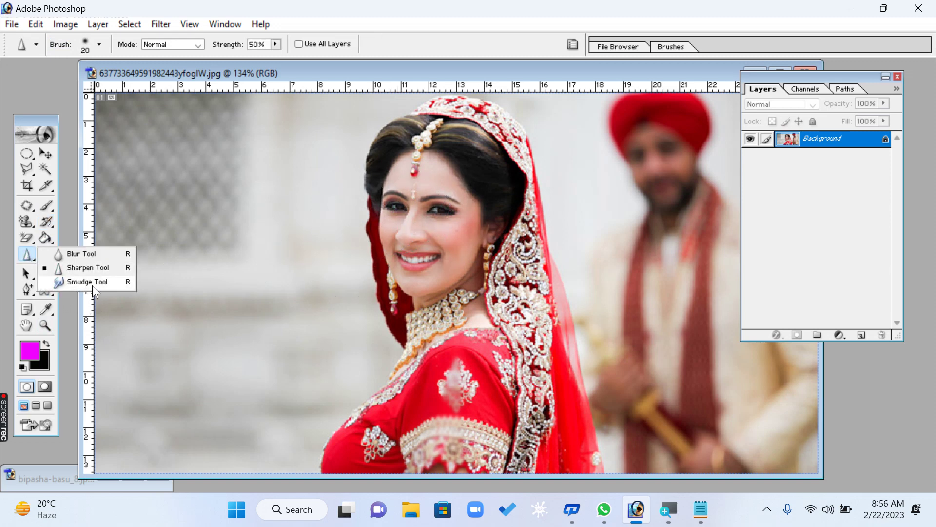
{"action": "left_click", "coordinate": [30, 260]}
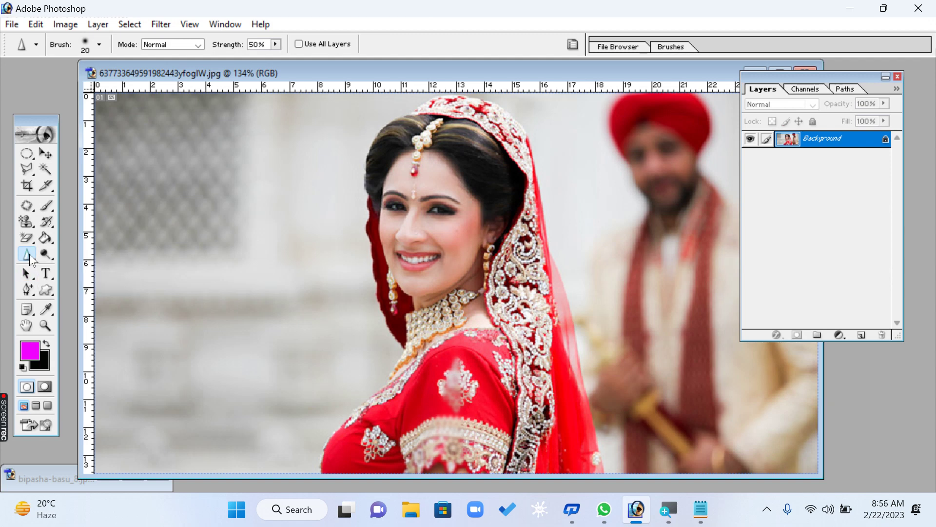
{"action": "left_click", "coordinate": [46, 326]}
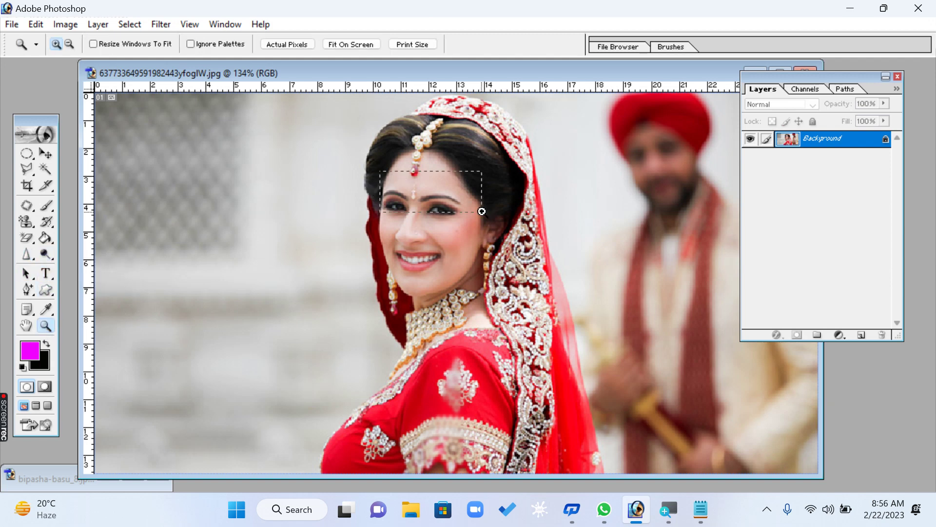
{"action": "left_click_drag", "start_coordinate": [482, 212], "coordinate": [482, 212]}
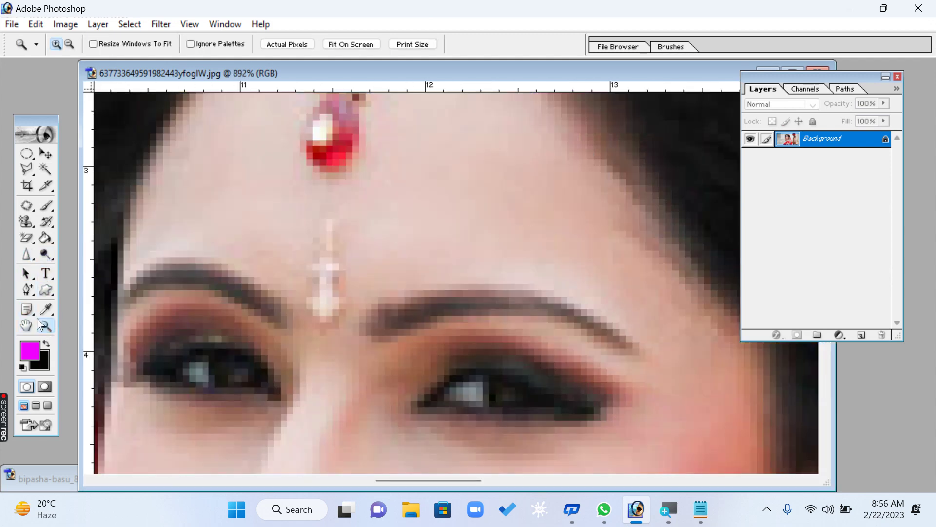
- Close the bride photo without saving the changes
{"action": "left_click_drag", "start_coordinate": [307, 78], "coordinate": [145, 301]}
{"action": "left_click", "coordinate": [645, 296]}
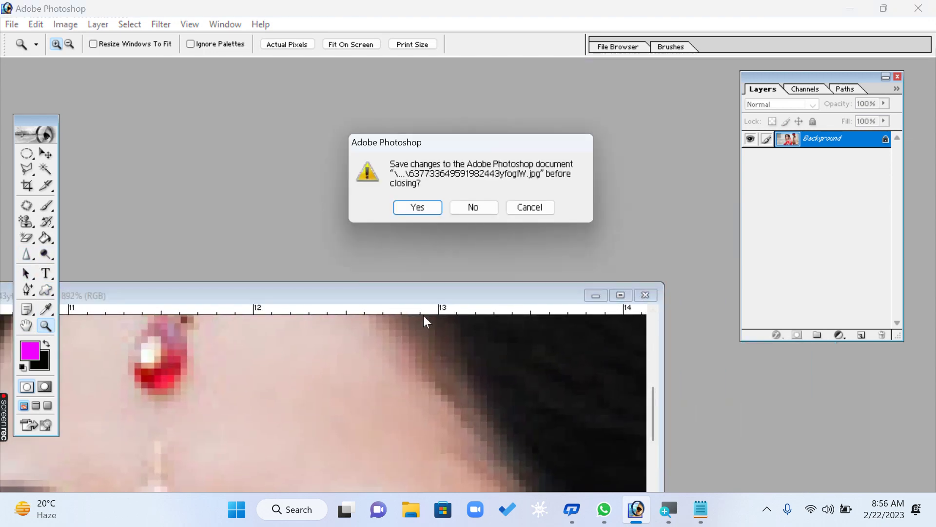
{"action": "left_click", "coordinate": [476, 210]}
- Open alia.jpg from the ALIA folder inside WALLPAPERS
{"action": "double_click", "coordinate": [341, 232]}
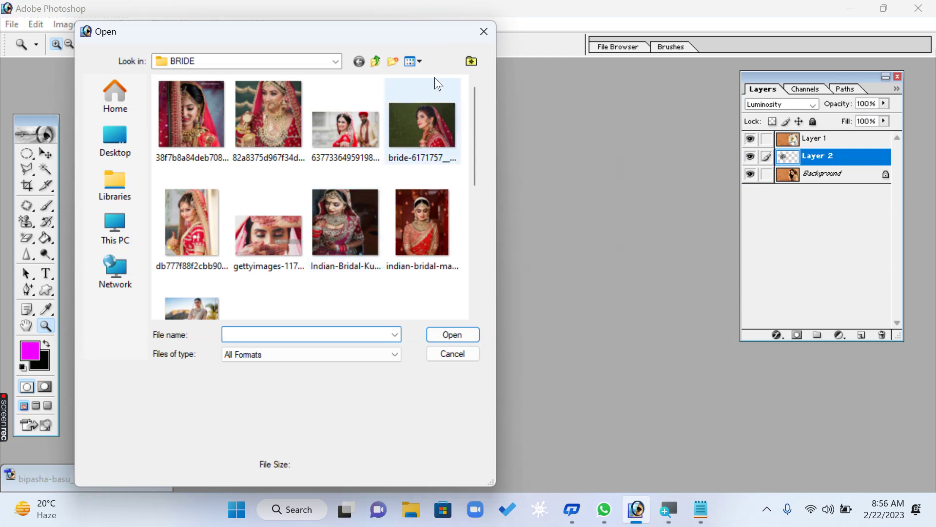
{"action": "left_click", "coordinate": [377, 60]}
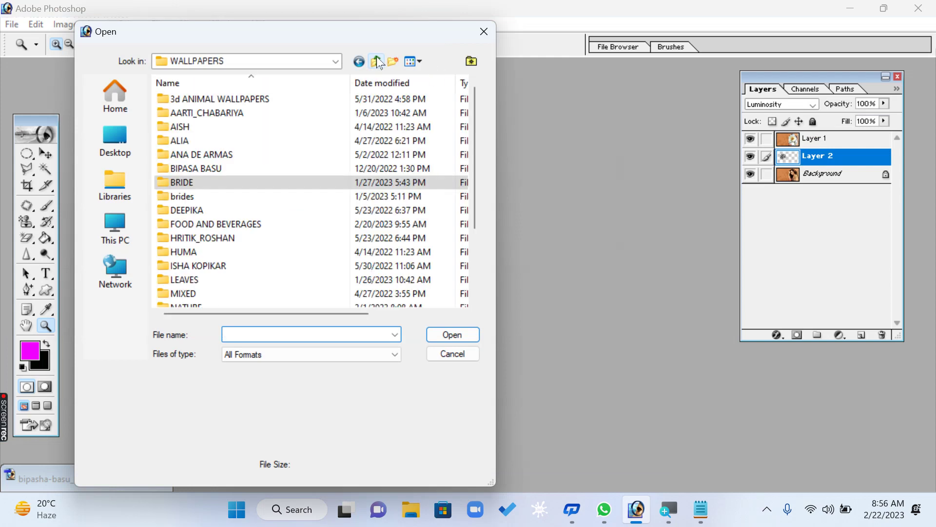
{"action": "double_click", "coordinate": [195, 141]}
{"action": "left_click", "coordinate": [195, 131]}
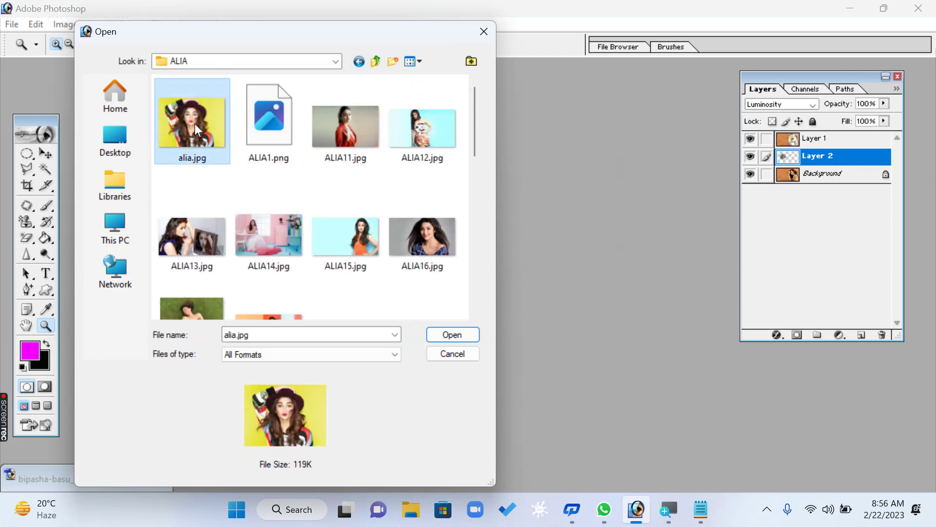
{"action": "double_click", "coordinate": [195, 125]}
- Set up the Smudge tool with a 20-pixel brush for the eyebrow nearest the hair on the image's left side
{"action": "left_click_drag", "start_coordinate": [420, 249], "coordinate": [419, 249]}
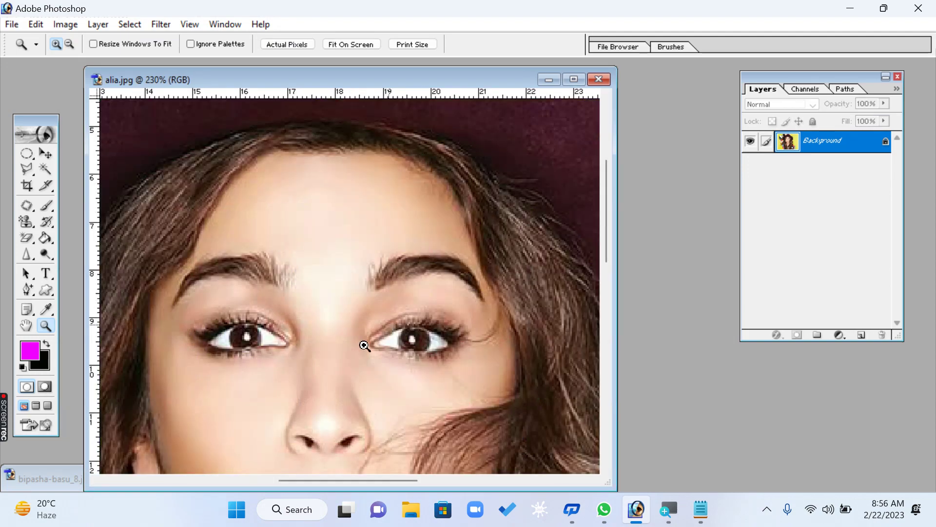
{"action": "left_click", "coordinate": [301, 304]}
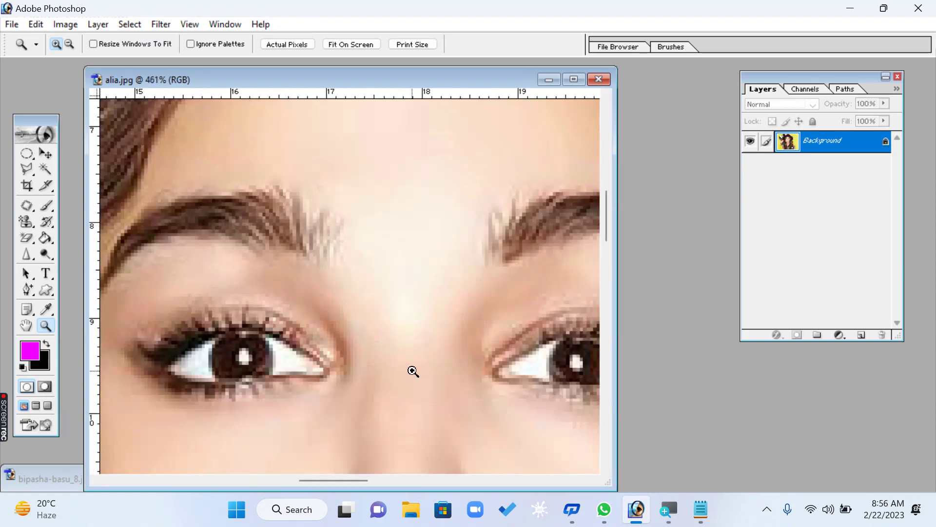
{"action": "left_click_drag", "start_coordinate": [370, 288], "coordinate": [454, 359]}
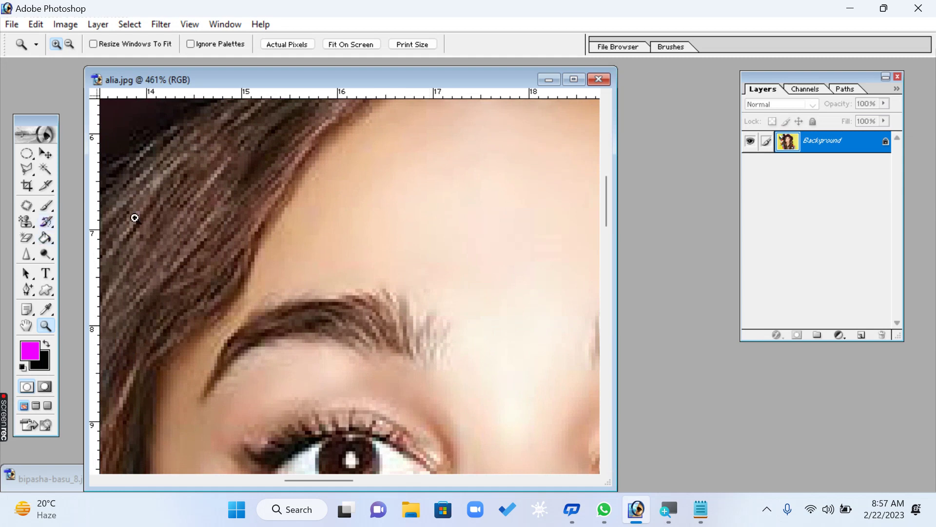
{"action": "left_click", "coordinate": [27, 230]}
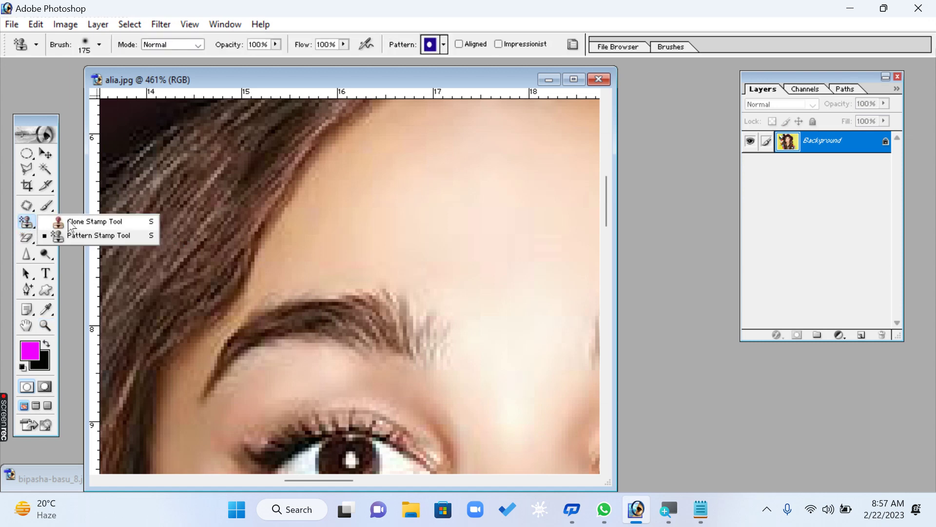
{"action": "left_click", "coordinate": [22, 239]}
{"action": "left_click", "coordinate": [26, 254]}
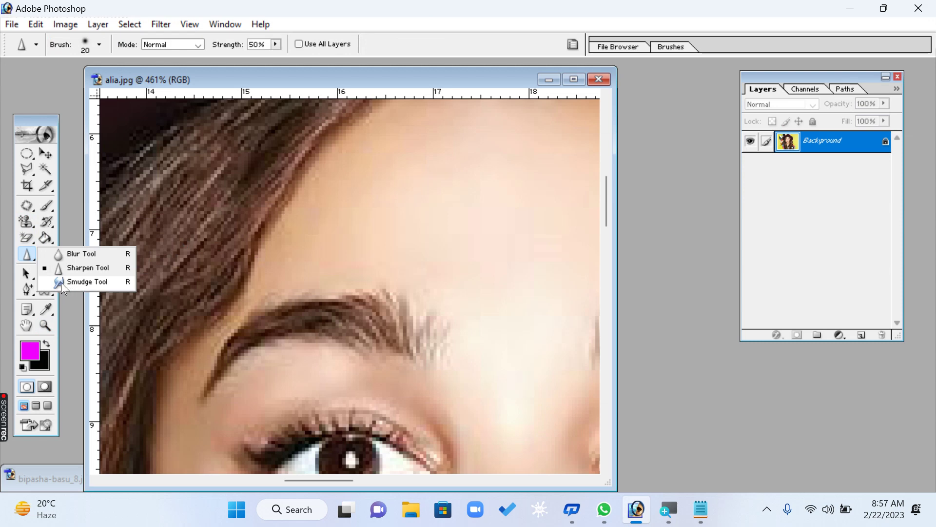
{"action": "left_click", "coordinate": [101, 286]}
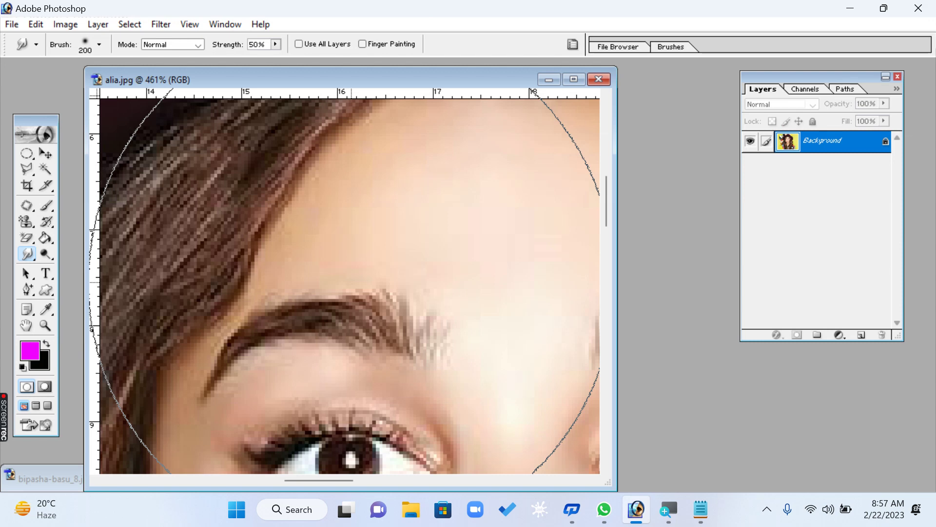
{"action": "key", "text": "bracketleft"}
{"action": "key", "text": "bracketleft"}
{"action": "key", "text": "bracketleft"}
{"action": "key", "text": "bracketleft"}
{"action": "key", "text": "bracketleft"}
{"action": "key", "text": "bracketleft"}
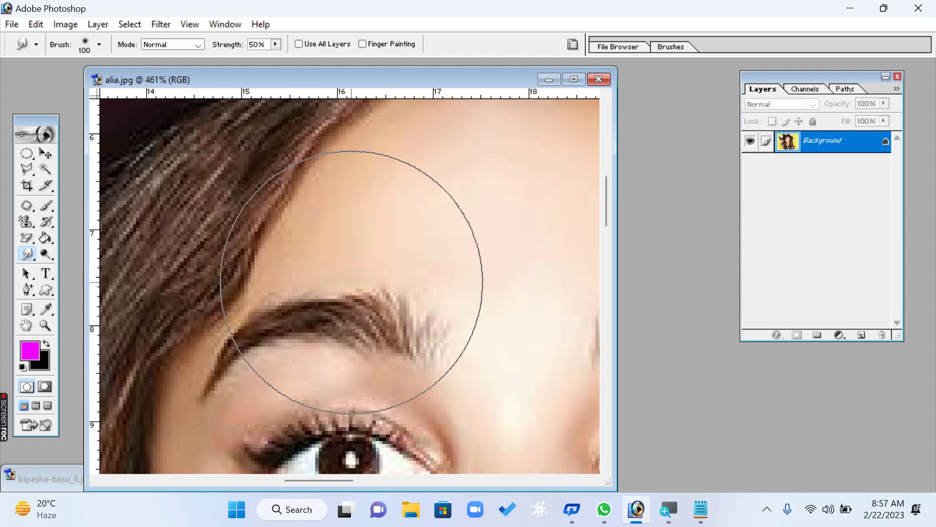
{"action": "key", "text": "bracketleft"}
{"action": "key", "text": "bracketleft"}
{"action": "key", "text": "bracketleft"}
{"action": "key", "text": "bracketleft"}
{"action": "key", "text": "bracketleft"}
{"action": "key", "text": "p"}
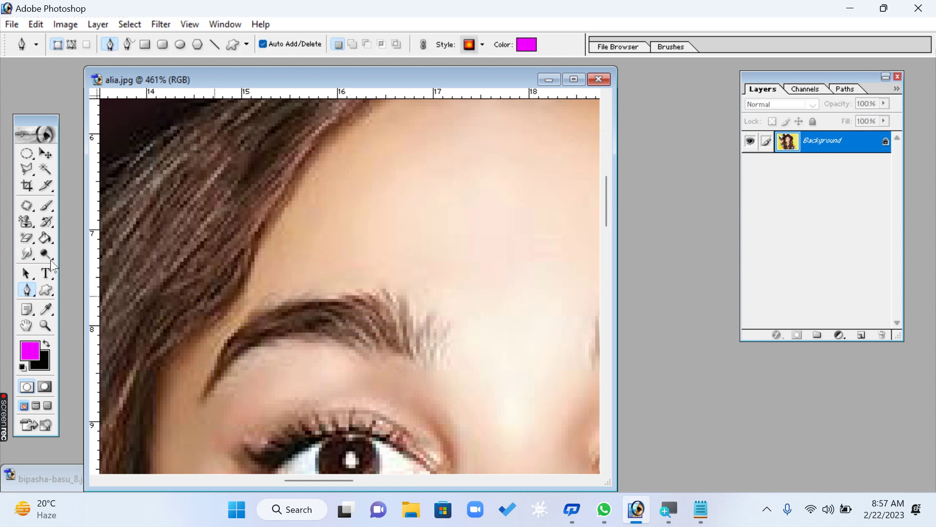
{"action": "left_click_drag", "start_coordinate": [32, 259], "coordinate": [80, 282]}
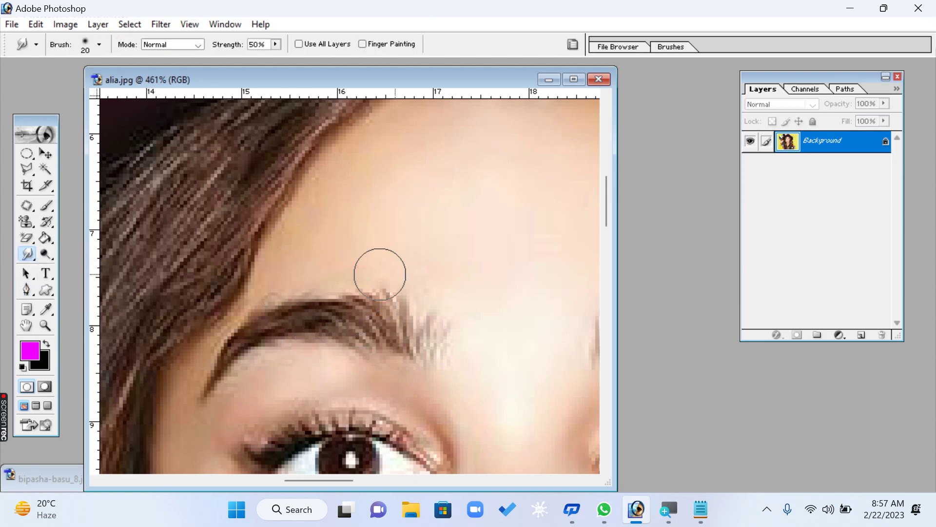
- Smudge the upper edge and inner hairs of the left-side eyebrow into the forehead skin with a 20-pixel brush
{"action": "key", "text": "bracketleft"}
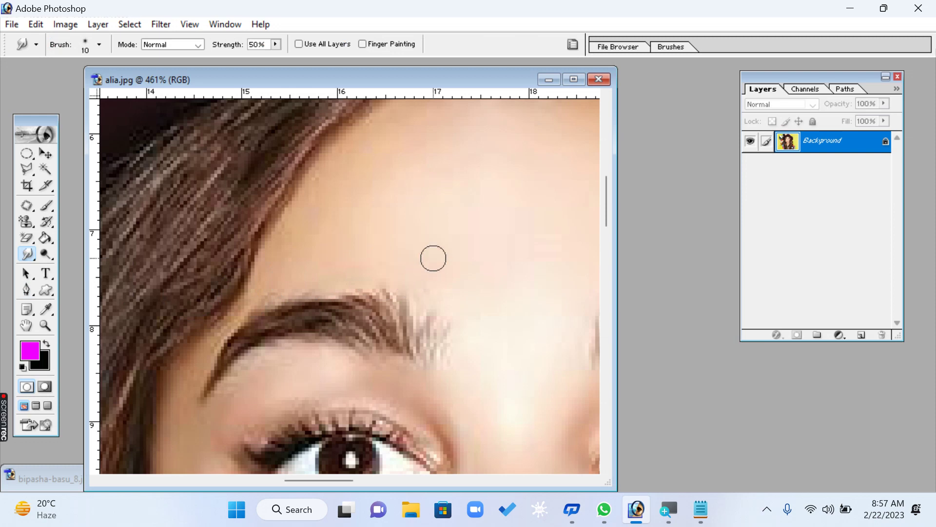
{"action": "key", "text": "bracketright"}
{"action": "left_click_drag", "start_coordinate": [425, 274], "coordinate": [400, 295]}
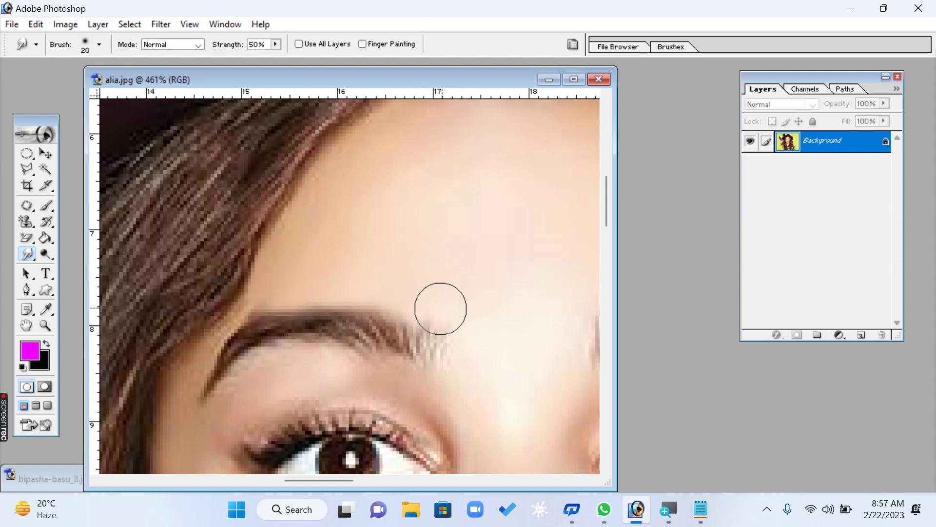
{"action": "mouse_move", "coordinate": [440, 309]}
{"action": "left_mouse_down"}
{"action": "mouse_move", "coordinate": [486, 307]}
{"action": "mouse_move", "coordinate": [442, 340]}
{"action": "mouse_move", "coordinate": [469, 347]}
{"action": "mouse_move", "coordinate": [450, 350]}
{"action": "mouse_move", "coordinate": [436, 303]}
{"action": "mouse_move", "coordinate": [411, 315]}
{"action": "mouse_move", "coordinate": [406, 287]}
{"action": "left_mouse_up"}
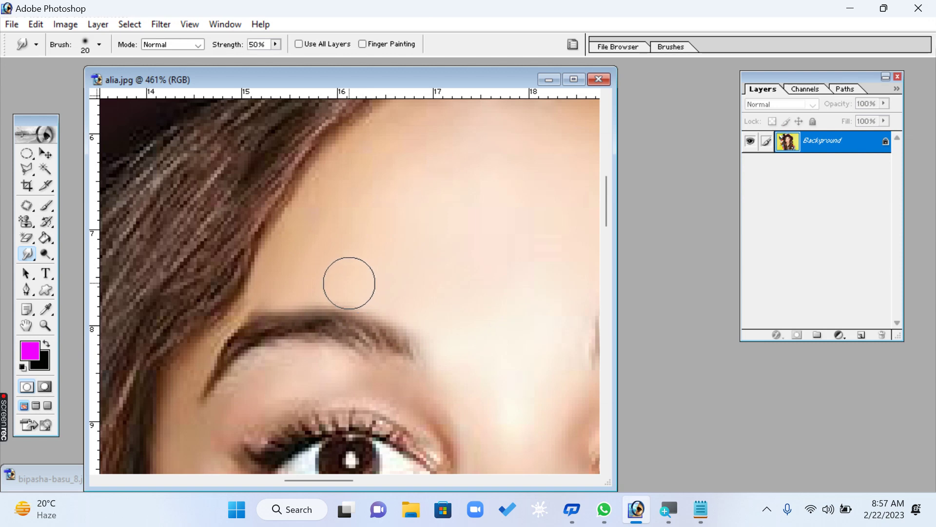
- Thin the left-side eyebrow into a slim arch by smudging its lower edge with a 7-pixel brush
{"action": "key", "text": "bracketleft"}
{"action": "key", "text": "bracketleft"}
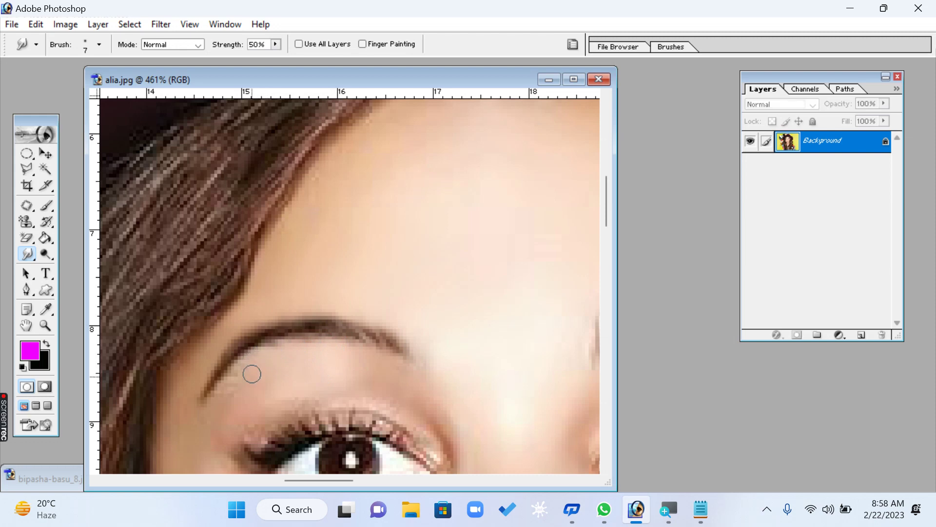
{"action": "mouse_move", "coordinate": [247, 378]}
{"action": "left_mouse_down"}
{"action": "mouse_move", "coordinate": [235, 376]}
{"action": "mouse_move", "coordinate": [226, 391]}
{"action": "left_mouse_up"}
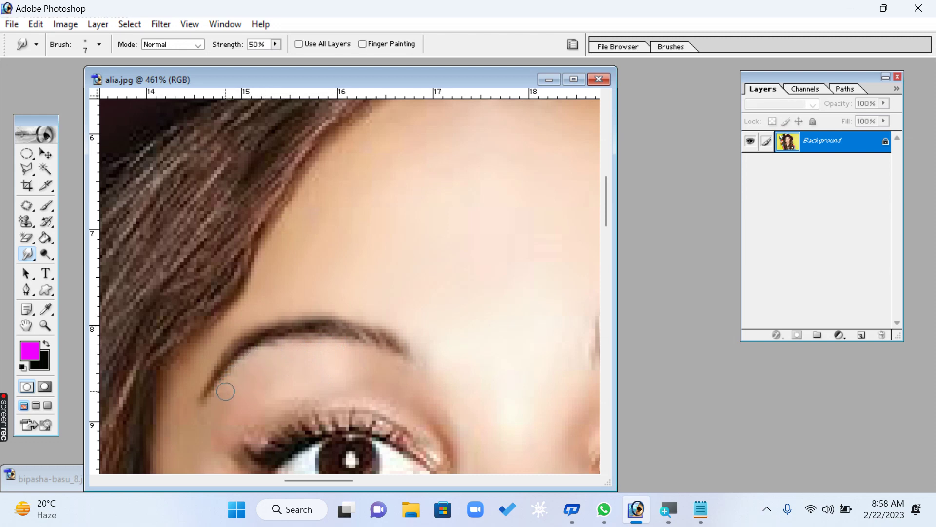
{"action": "left_click_drag", "start_coordinate": [342, 342], "coordinate": [303, 336]}
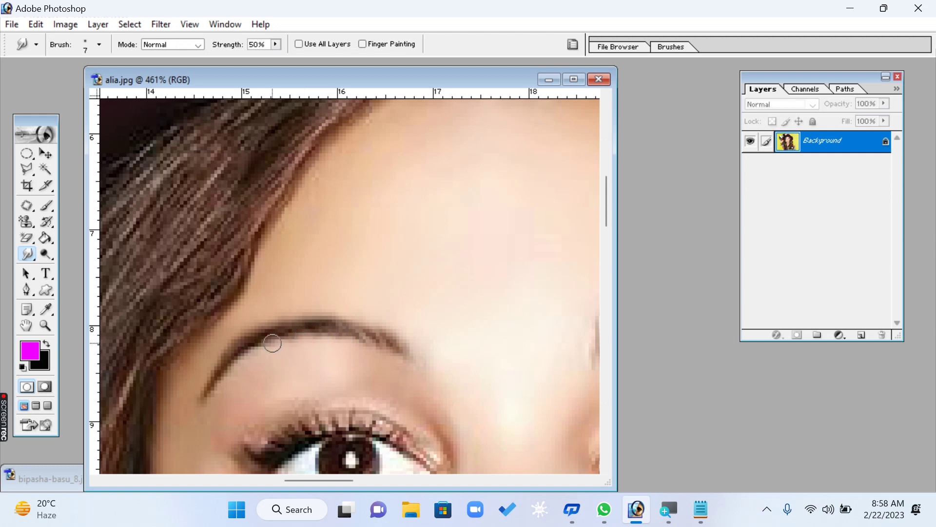
{"action": "left_click_drag", "start_coordinate": [367, 371], "coordinate": [401, 364]}
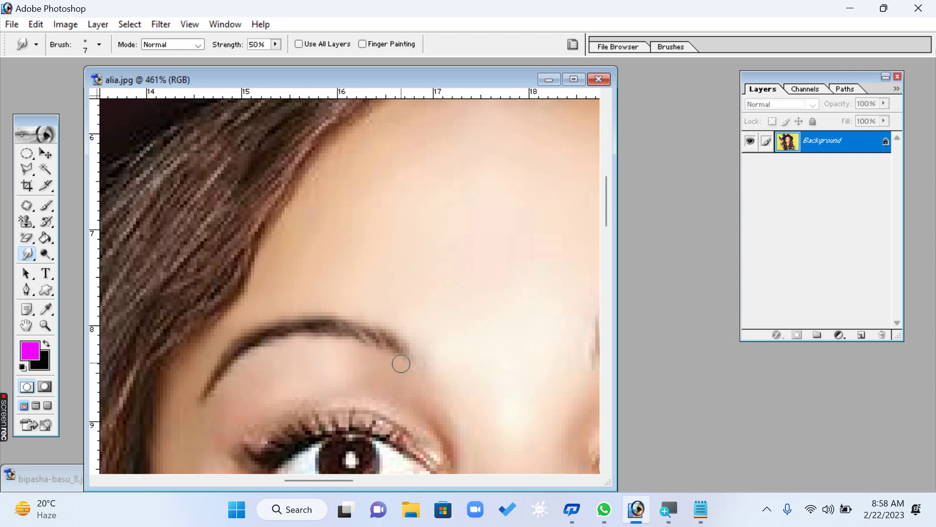
- Compare the thinned eyebrow with the untouched one in the full portrait, then return to its close-up
{"action": "left_click", "coordinate": [45, 325]}
{"action": "right_click", "coordinate": [354, 258]}
{"action": "left_click", "coordinate": [373, 268]}
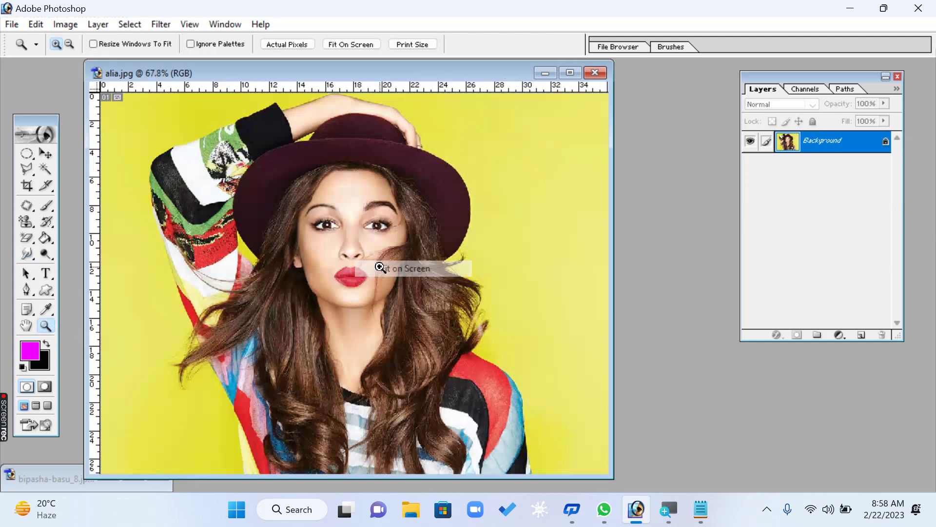
{"action": "left_click_drag", "start_coordinate": [414, 244], "coordinate": [477, 269]}
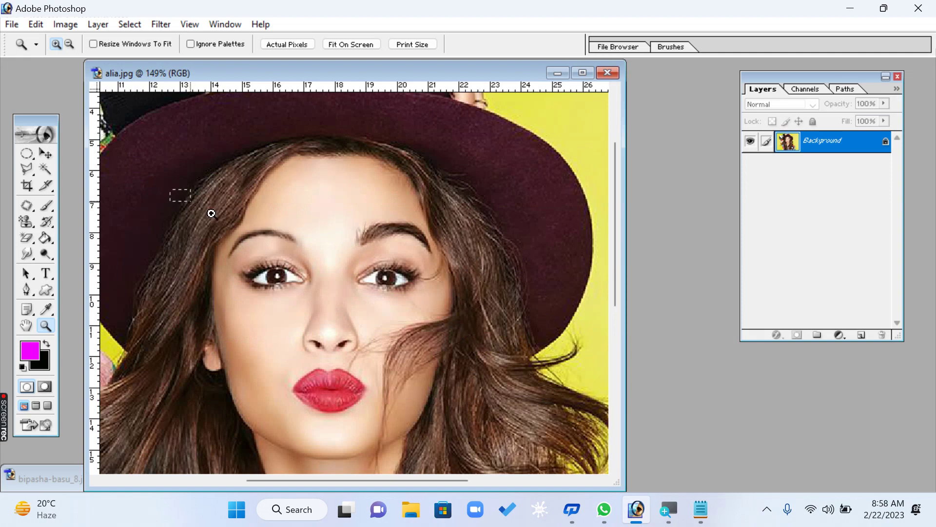
{"action": "left_click_drag", "start_coordinate": [211, 213], "coordinate": [543, 301]}
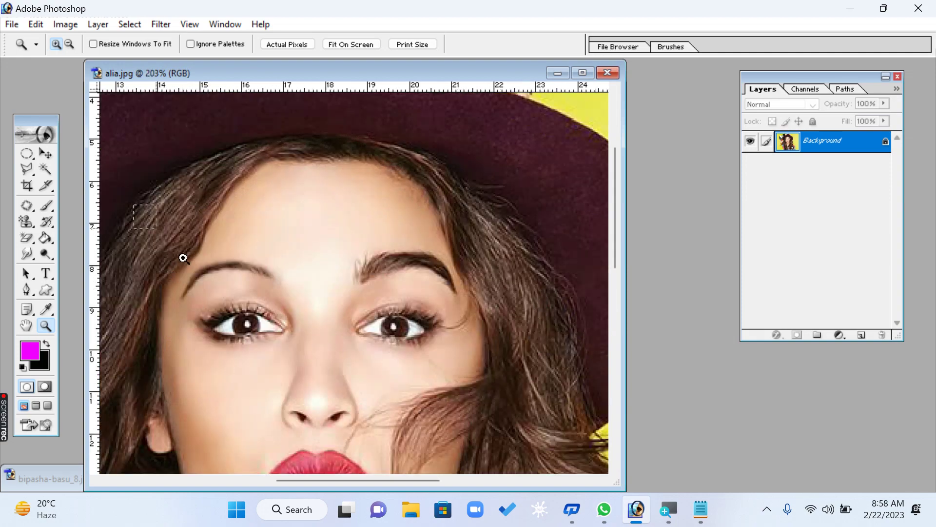
{"action": "left_click_drag", "start_coordinate": [184, 259], "coordinate": [362, 356]}
{"action": "left_click_drag", "start_coordinate": [158, 176], "coordinate": [535, 373]}
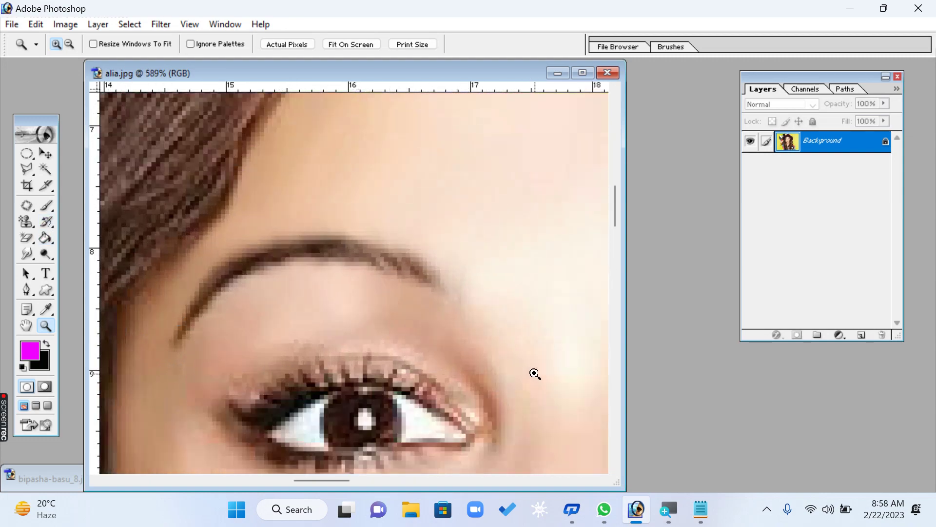
- Smudge away the inner end of the thinned eyebrow with the 7-pixel Smudge brush at 50% strength
{"action": "left_click_drag", "start_coordinate": [30, 252], "coordinate": [83, 279]}
{"action": "left_click_drag", "start_coordinate": [471, 312], "coordinate": [414, 269]}
{"action": "left_click_drag", "start_coordinate": [429, 319], "coordinate": [396, 273]}
{"action": "left_click_drag", "start_coordinate": [468, 279], "coordinate": [376, 250]}
{"action": "left_click_drag", "start_coordinate": [405, 308], "coordinate": [384, 274]}
{"action": "left_click_drag", "start_coordinate": [475, 272], "coordinate": [390, 261]}
{"action": "left_click_drag", "start_coordinate": [480, 299], "coordinate": [381, 262]}
{"action": "left_click_drag", "start_coordinate": [382, 301], "coordinate": [367, 263]}
{"action": "left_click_drag", "start_coordinate": [437, 227], "coordinate": [368, 245]}
{"action": "left_click_drag", "start_coordinate": [431, 200], "coordinate": [358, 247]}
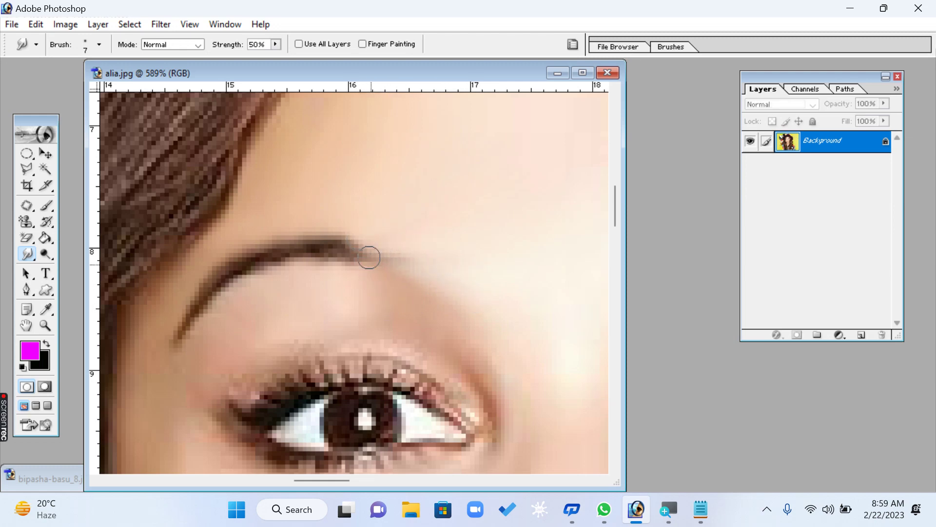
{"action": "left_click_drag", "start_coordinate": [372, 303], "coordinate": [337, 259]}
{"action": "left_click_drag", "start_coordinate": [460, 264], "coordinate": [383, 255]}
{"action": "left_click_drag", "start_coordinate": [524, 259], "coordinate": [388, 256]}
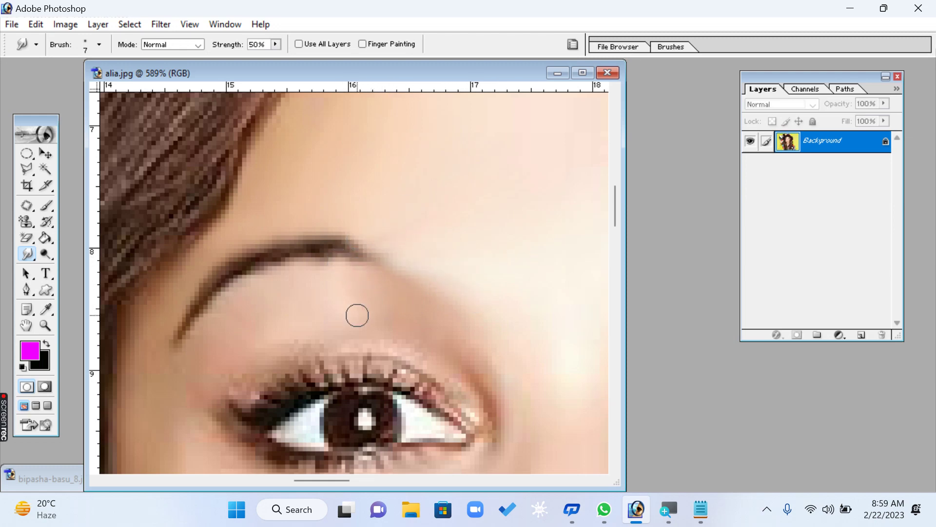
{"action": "mouse_move", "coordinate": [357, 315]}
{"action": "left_mouse_down"}
{"action": "mouse_move", "coordinate": [337, 288]}
{"action": "mouse_move", "coordinate": [348, 273]}
{"action": "mouse_move", "coordinate": [363, 280]}
{"action": "mouse_move", "coordinate": [407, 263]}
{"action": "mouse_move", "coordinate": [359, 251]}
{"action": "left_mouse_up"}
{"action": "left_click_drag", "start_coordinate": [440, 257], "coordinate": [359, 253]}
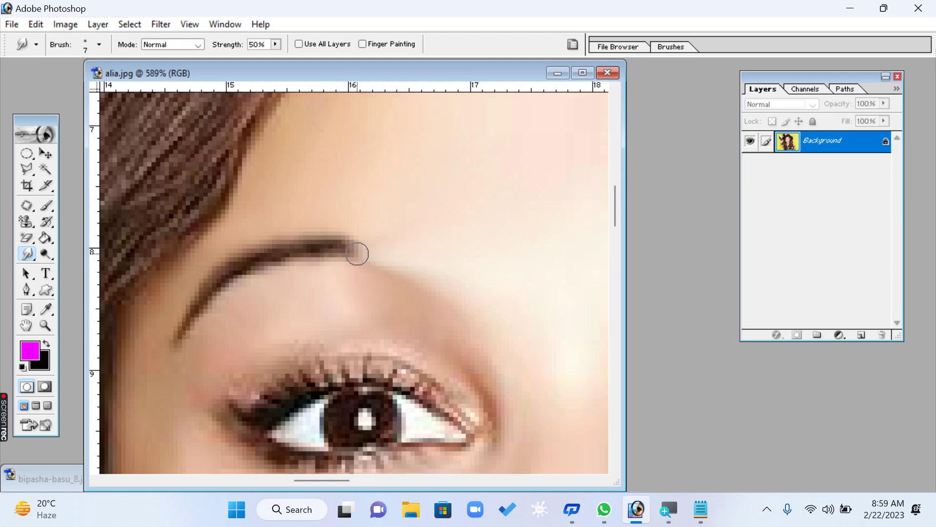
- Smudge skin over the middle of the eyebrow arch, leaving only its outer tail
{"action": "left_click_drag", "start_coordinate": [440, 214], "coordinate": [355, 236]}
{"action": "left_click_drag", "start_coordinate": [421, 215], "coordinate": [319, 233]}
{"action": "left_click_drag", "start_coordinate": [351, 297], "coordinate": [329, 262]}
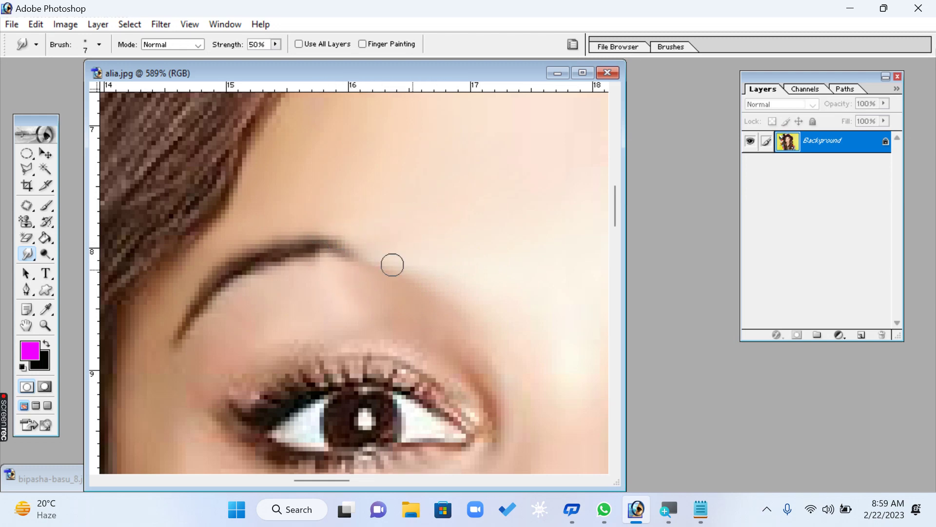
{"action": "mouse_move", "coordinate": [419, 273]}
{"action": "left_mouse_down"}
{"action": "mouse_move", "coordinate": [345, 246]}
{"action": "mouse_move", "coordinate": [397, 280]}
{"action": "mouse_move", "coordinate": [327, 241]}
{"action": "left_mouse_up"}
{"action": "mouse_move", "coordinate": [365, 271]}
{"action": "left_mouse_down"}
{"action": "mouse_move", "coordinate": [321, 249]}
{"action": "mouse_move", "coordinate": [327, 266]}
{"action": "mouse_move", "coordinate": [309, 270]}
{"action": "mouse_move", "coordinate": [285, 255]}
{"action": "left_mouse_up"}
{"action": "left_click_drag", "start_coordinate": [393, 221], "coordinate": [299, 250]}
{"action": "left_click_drag", "start_coordinate": [335, 217], "coordinate": [289, 239]}
{"action": "left_click_drag", "start_coordinate": [364, 216], "coordinate": [305, 250]}
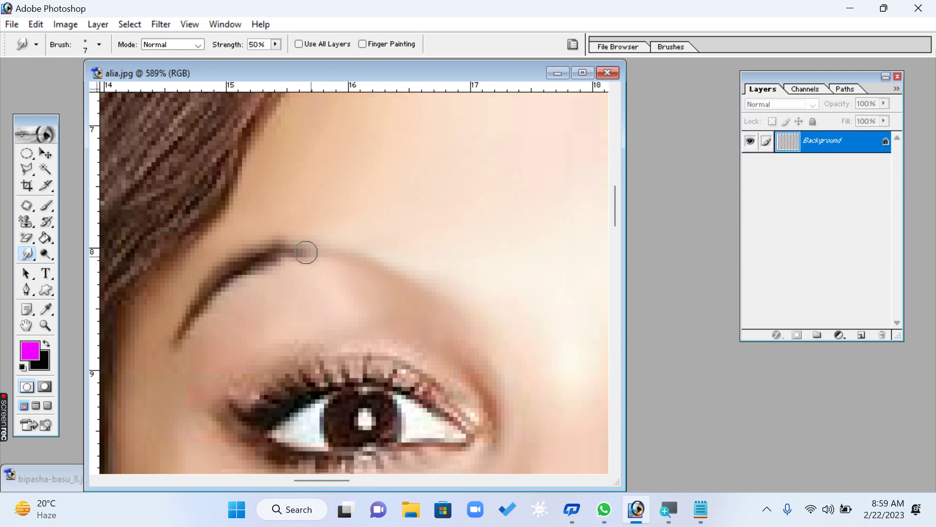
{"action": "mouse_move", "coordinate": [327, 294]}
{"action": "left_mouse_down"}
{"action": "mouse_move", "coordinate": [283, 261]}
{"action": "mouse_move", "coordinate": [330, 253]}
{"action": "mouse_move", "coordinate": [291, 251]}
{"action": "mouse_move", "coordinate": [332, 256]}
{"action": "mouse_move", "coordinate": [276, 263]}
{"action": "left_mouse_up"}
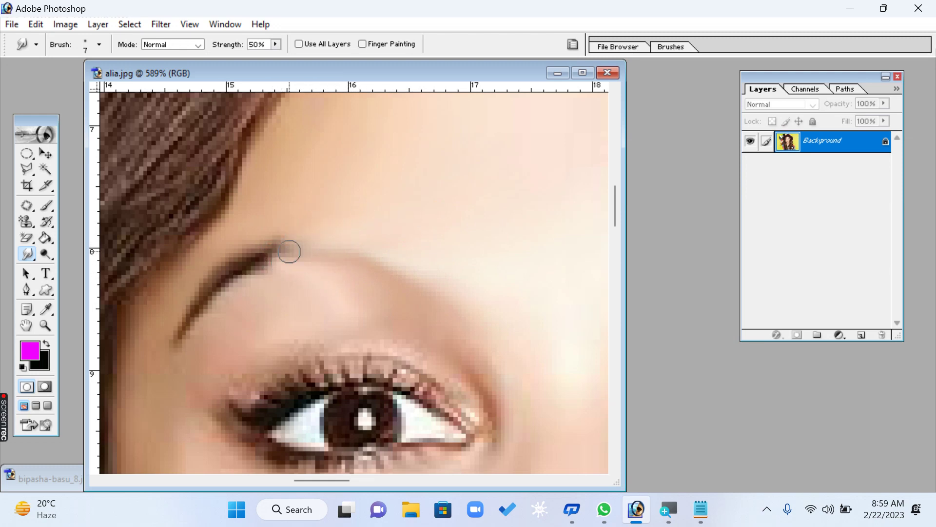
{"action": "mouse_move", "coordinate": [294, 225]}
{"action": "left_mouse_down"}
{"action": "mouse_move", "coordinate": [249, 253]}
{"action": "mouse_move", "coordinate": [263, 246]}
{"action": "left_mouse_up"}
{"action": "left_click_drag", "start_coordinate": [330, 234], "coordinate": [246, 253]}
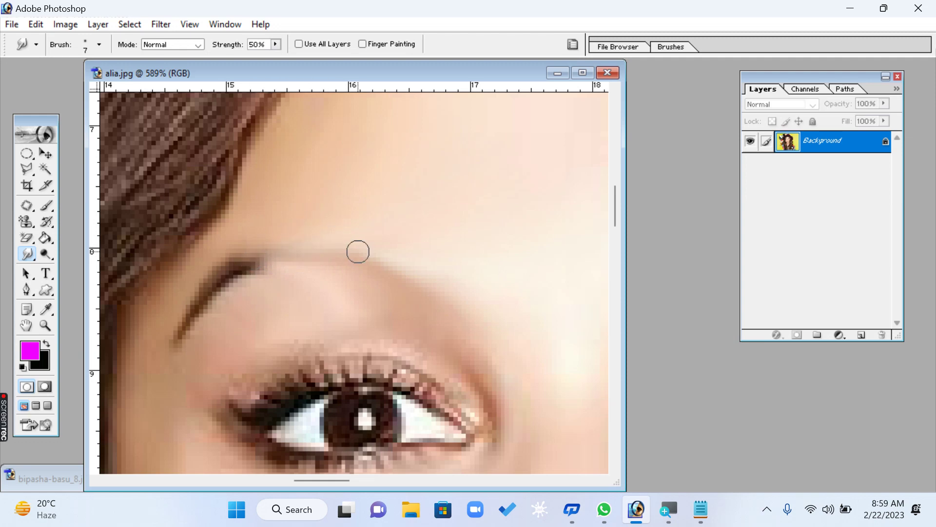
{"action": "mouse_move", "coordinate": [306, 282]}
{"action": "left_mouse_down"}
{"action": "mouse_move", "coordinate": [258, 261]}
{"action": "mouse_move", "coordinate": [294, 287]}
{"action": "mouse_move", "coordinate": [248, 277]}
{"action": "mouse_move", "coordinate": [304, 290]}
{"action": "mouse_move", "coordinate": [242, 272]}
{"action": "left_mouse_up"}
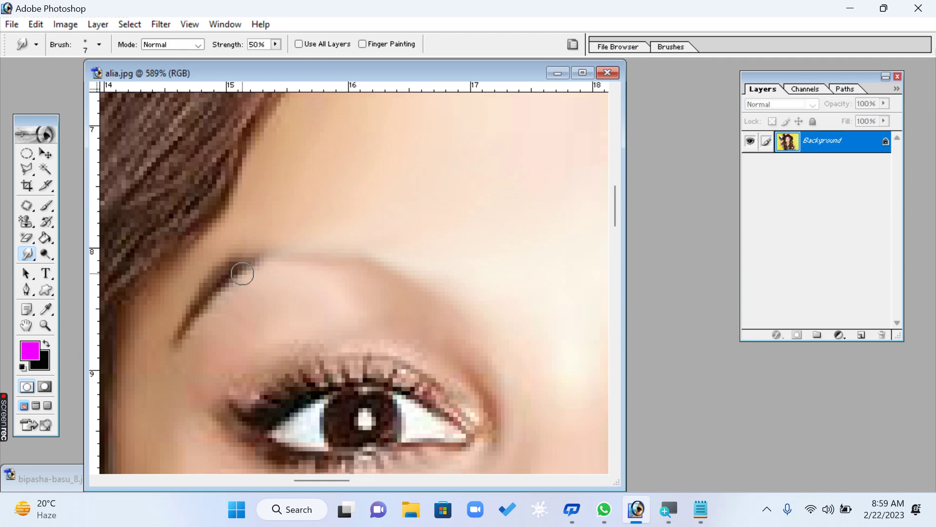
{"action": "mouse_move", "coordinate": [291, 246]}
{"action": "left_mouse_down"}
{"action": "mouse_move", "coordinate": [230, 268]}
{"action": "mouse_move", "coordinate": [287, 248]}
{"action": "mouse_move", "coordinate": [251, 268]}
{"action": "mouse_move", "coordinate": [289, 241]}
{"action": "mouse_move", "coordinate": [254, 249]}
{"action": "mouse_move", "coordinate": [233, 276]}
{"action": "left_mouse_up"}
{"action": "mouse_move", "coordinate": [289, 241]}
{"action": "left_mouse_down"}
{"action": "mouse_move", "coordinate": [254, 250]}
{"action": "mouse_move", "coordinate": [232, 270]}
{"action": "left_mouse_up"}
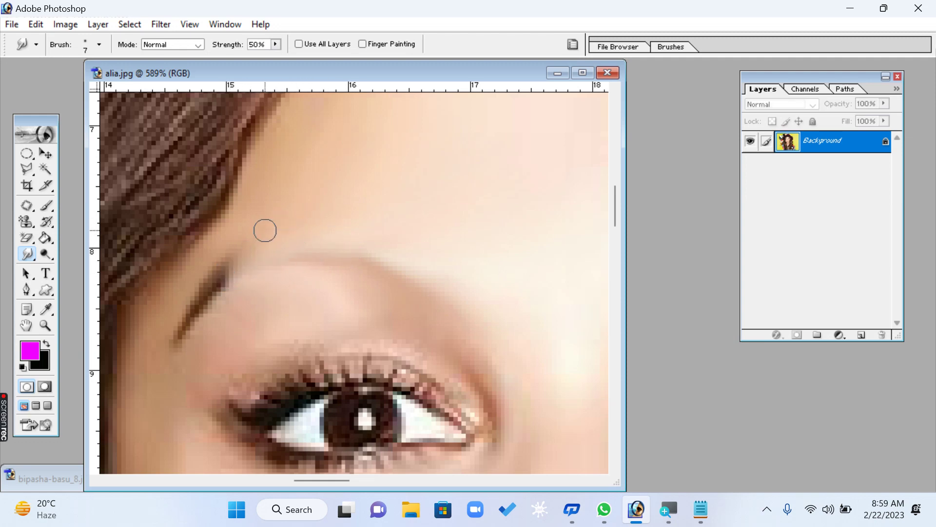
- Smudge the remaining outer tail of the eyebrow into the surrounding skin
{"action": "left_click_drag", "start_coordinate": [265, 230], "coordinate": [201, 293]}
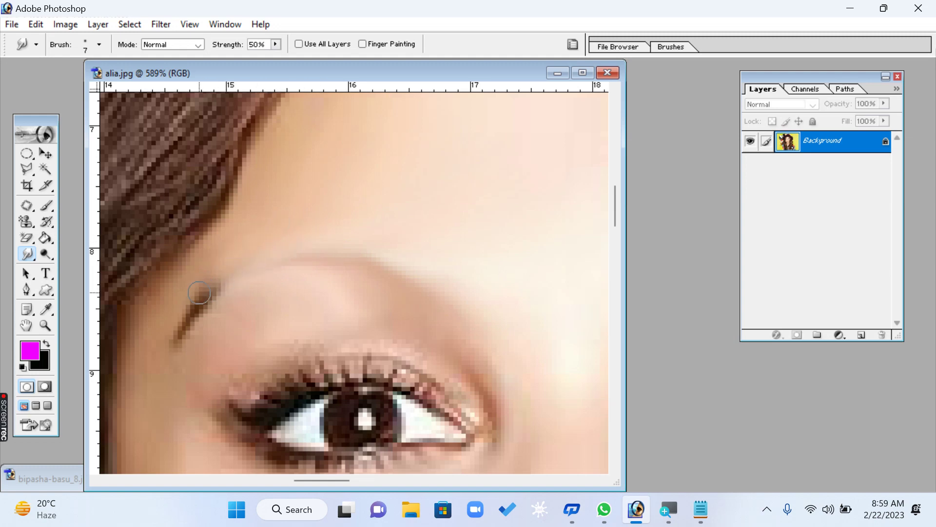
{"action": "left_click_drag", "start_coordinate": [261, 251], "coordinate": [204, 304]}
{"action": "left_click_drag", "start_coordinate": [302, 277], "coordinate": [208, 309]}
{"action": "left_click_drag", "start_coordinate": [250, 271], "coordinate": [199, 306]}
{"action": "mouse_move", "coordinate": [264, 256]}
{"action": "left_mouse_down"}
{"action": "mouse_move", "coordinate": [188, 308]}
{"action": "mouse_move", "coordinate": [160, 352]}
{"action": "mouse_move", "coordinate": [173, 357]}
{"action": "mouse_move", "coordinate": [194, 324]}
{"action": "mouse_move", "coordinate": [173, 366]}
{"action": "mouse_move", "coordinate": [170, 348]}
{"action": "mouse_move", "coordinate": [170, 362]}
{"action": "mouse_move", "coordinate": [135, 368]}
{"action": "mouse_move", "coordinate": [305, 289]}
{"action": "mouse_move", "coordinate": [240, 307]}
{"action": "mouse_move", "coordinate": [205, 354]}
{"action": "left_mouse_up"}
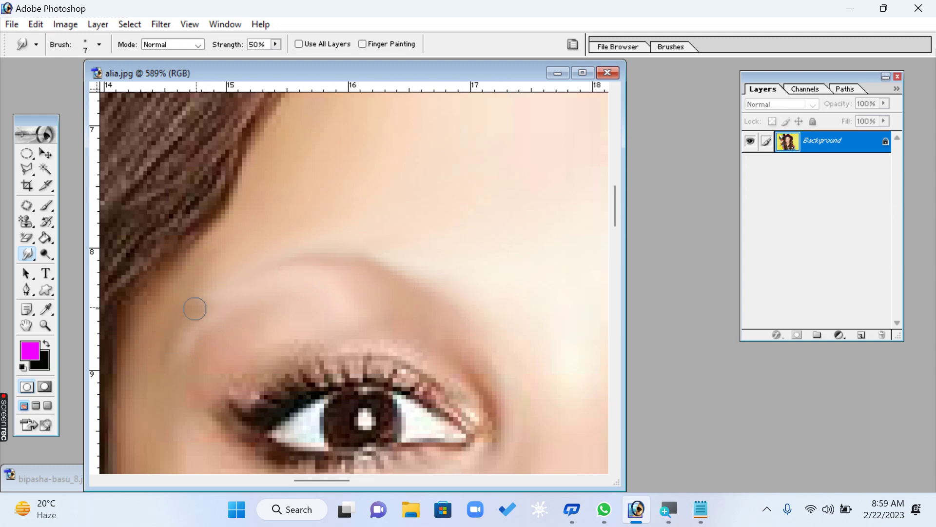
{"action": "mouse_move", "coordinate": [217, 334]}
{"action": "left_mouse_down"}
{"action": "mouse_move", "coordinate": [203, 295]}
{"action": "mouse_move", "coordinate": [192, 307]}
{"action": "left_mouse_up"}
{"action": "mouse_move", "coordinate": [183, 368]}
{"action": "left_mouse_down"}
{"action": "mouse_move", "coordinate": [190, 319]}
{"action": "mouse_move", "coordinate": [168, 331]}
{"action": "left_mouse_up"}
- Try to blend the smudged eyebrow arch into the skin with a 30-pixel Healing Brush
{"action": "left_click", "coordinate": [24, 207]}
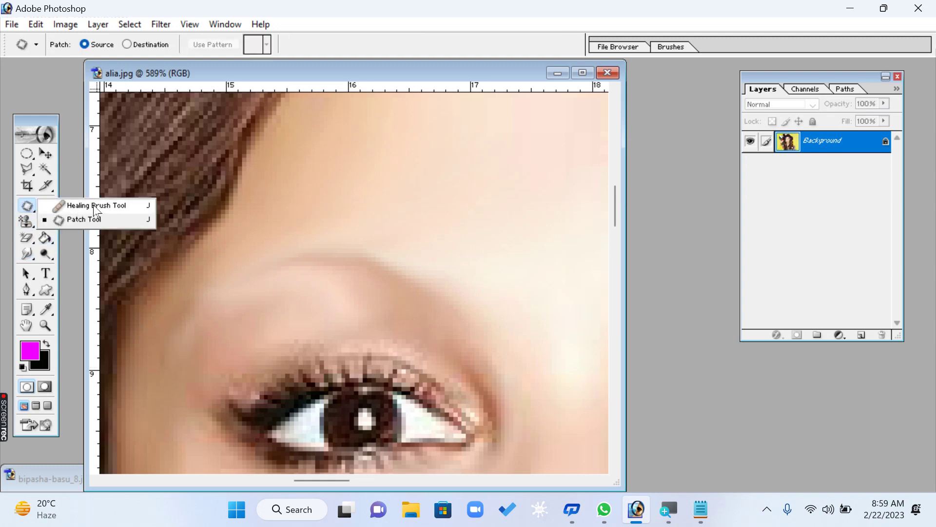
{"action": "left_click", "coordinate": [94, 207]}
{"action": "mouse_move", "coordinate": [339, 218]}
{"action": "left_mouse_down"}
{"action": "mouse_move", "coordinate": [310, 254]}
{"action": "mouse_move", "coordinate": [313, 266]}
{"action": "left_mouse_up"}
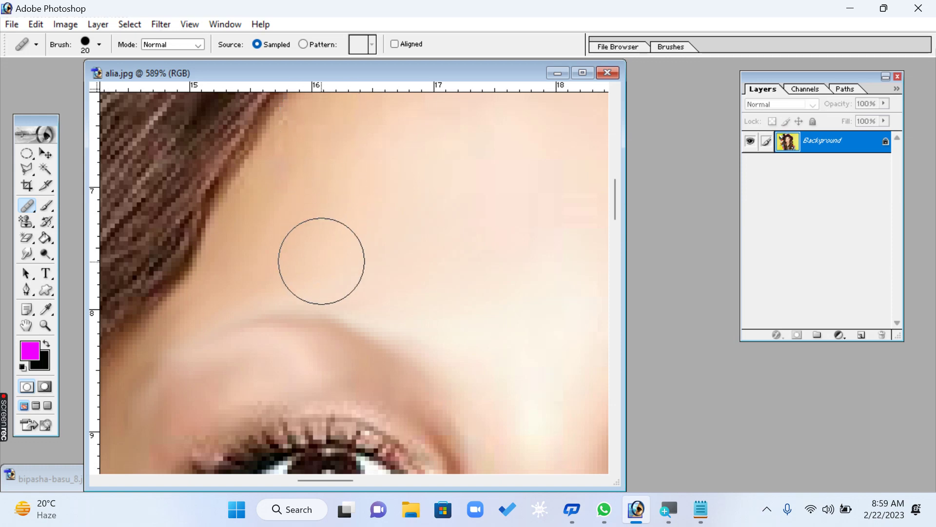
{"action": "key", "text": "bracketright"}
{"action": "left_click", "coordinate": [266, 303]}
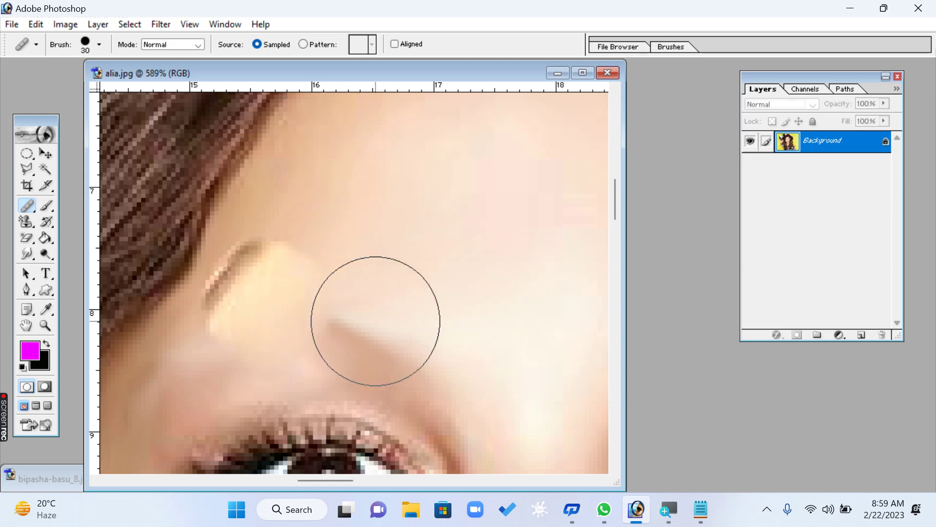
{"action": "left_click", "coordinate": [379, 319]}
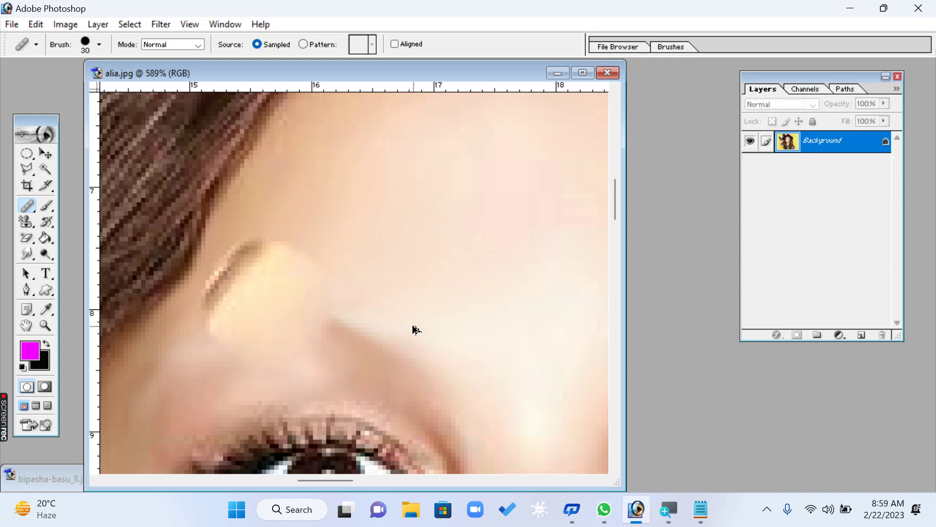
- Try to heal the whole smudged eyebrow arch with the 30-pixel Healing Brush, sampling skin from the upper forehead
{"action": "left_click", "coordinate": [44, 326]}
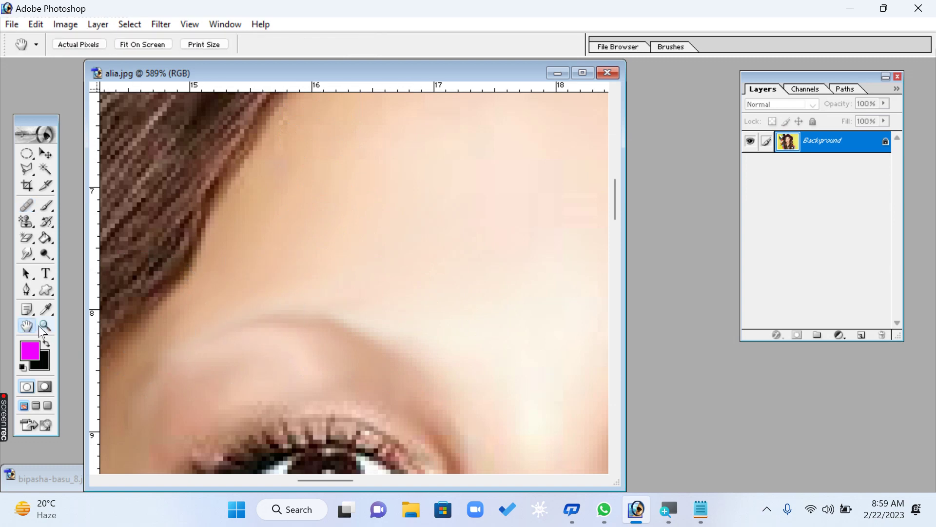
{"action": "right_click", "coordinate": [229, 299]}
{"action": "left_click", "coordinate": [254, 308]}
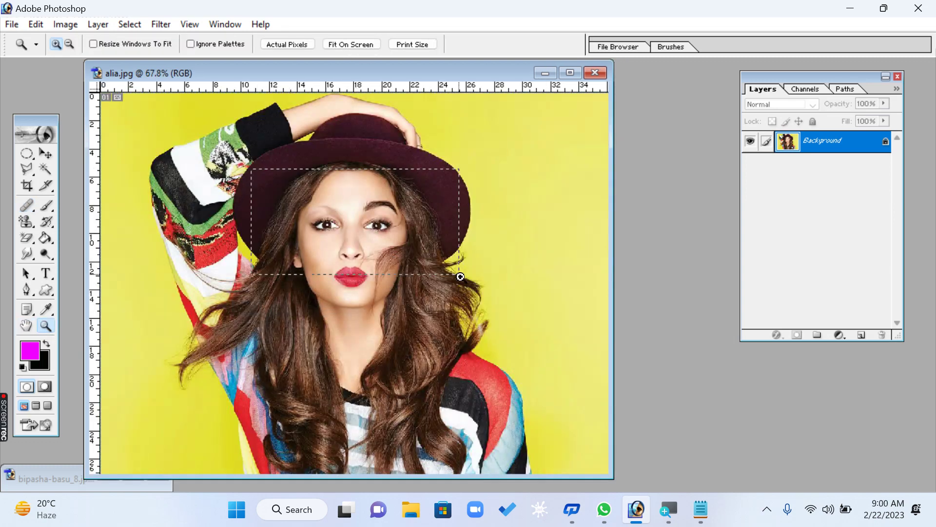
{"action": "left_click_drag", "start_coordinate": [460, 276], "coordinate": [461, 277]}
{"action": "left_click_drag", "start_coordinate": [197, 154], "coordinate": [533, 370]}
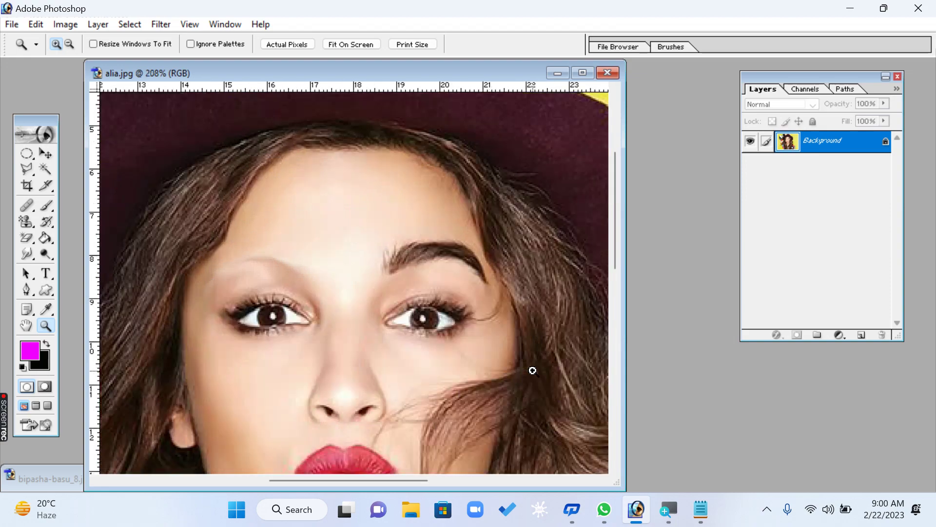
{"action": "right_click", "coordinate": [28, 203]}
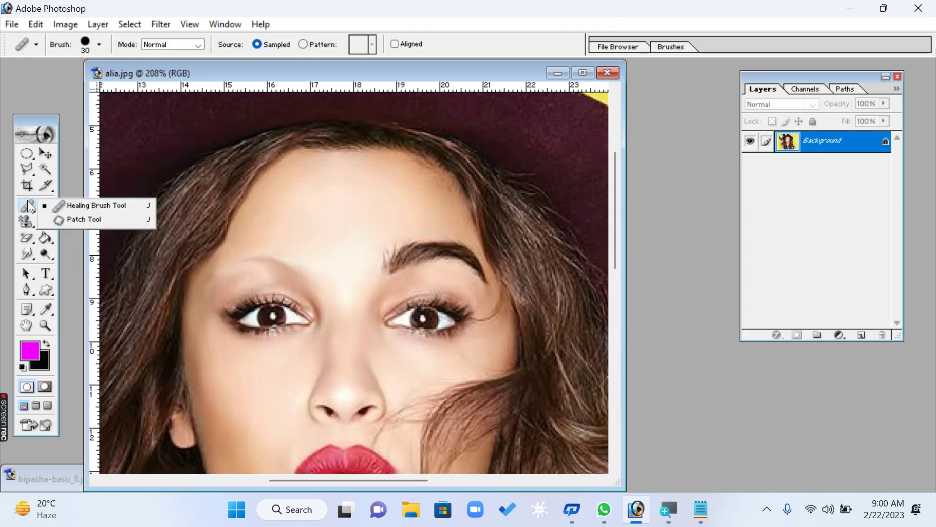
{"action": "left_click", "coordinate": [89, 205]}
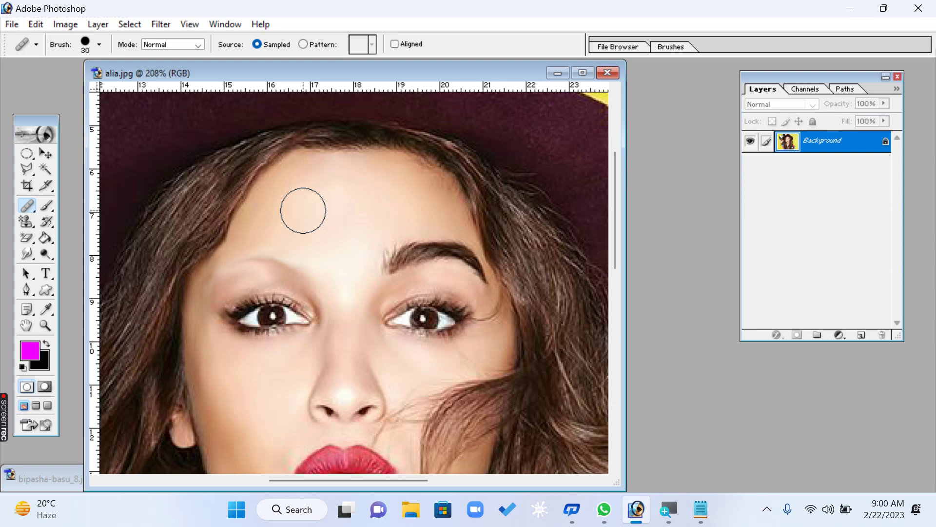
{"action": "key", "text": "bracketleft"}
{"action": "key", "text": "bracketright"}
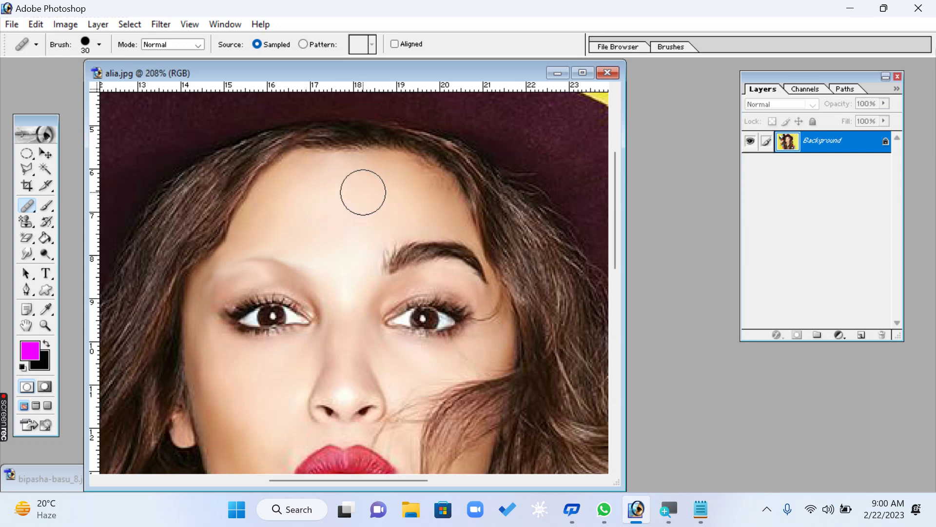
{"action": "key", "text": "alt"}
{"action": "left_click", "coordinate": [356, 184], "text": "alt"}
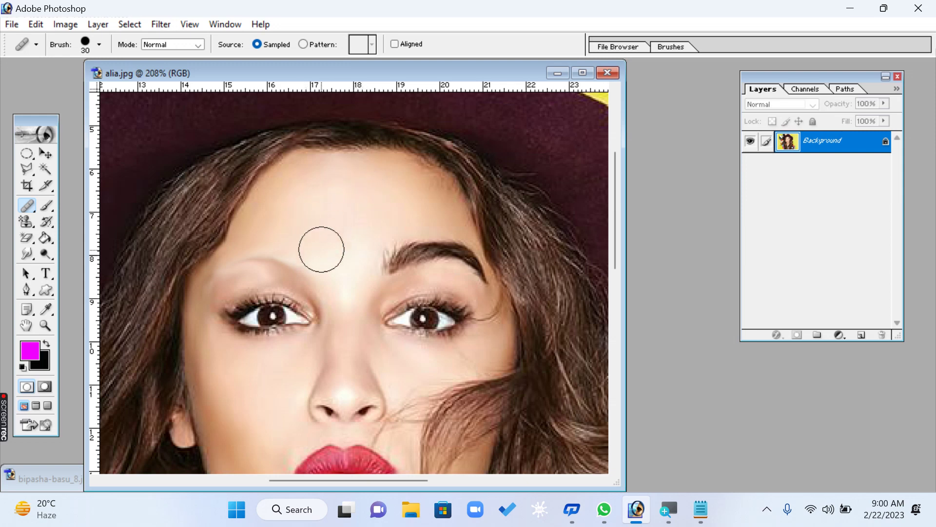
{"action": "mouse_move", "coordinate": [316, 266]}
{"action": "left_mouse_down"}
{"action": "mouse_move", "coordinate": [263, 257]}
{"action": "mouse_move", "coordinate": [212, 284]}
{"action": "left_mouse_up"}
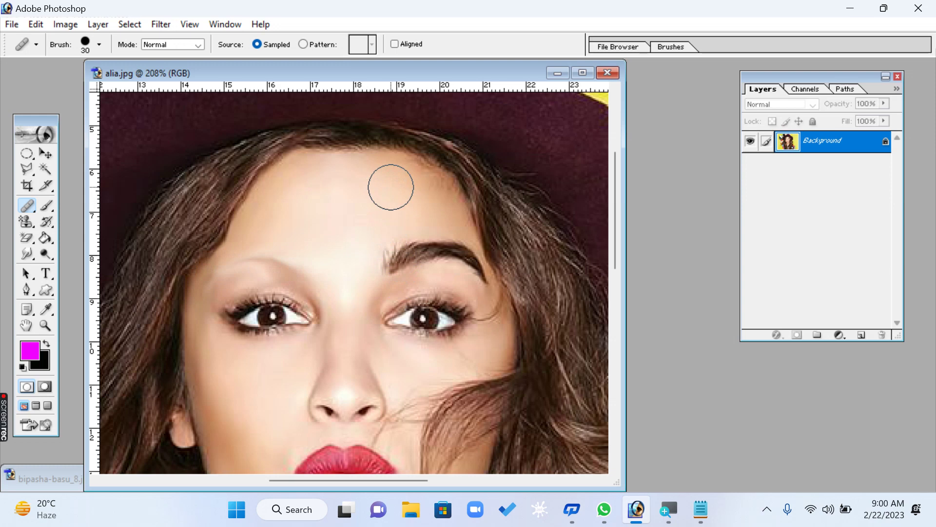
- Heal the faint outline of the smudged eyebrow with a 10-pixel Healing Brush, using sampled forehead skin in Normal mode
{"action": "key", "text": "alt"}
{"action": "key", "text": "bracketleft"}
{"action": "key", "text": "bracketleft"}
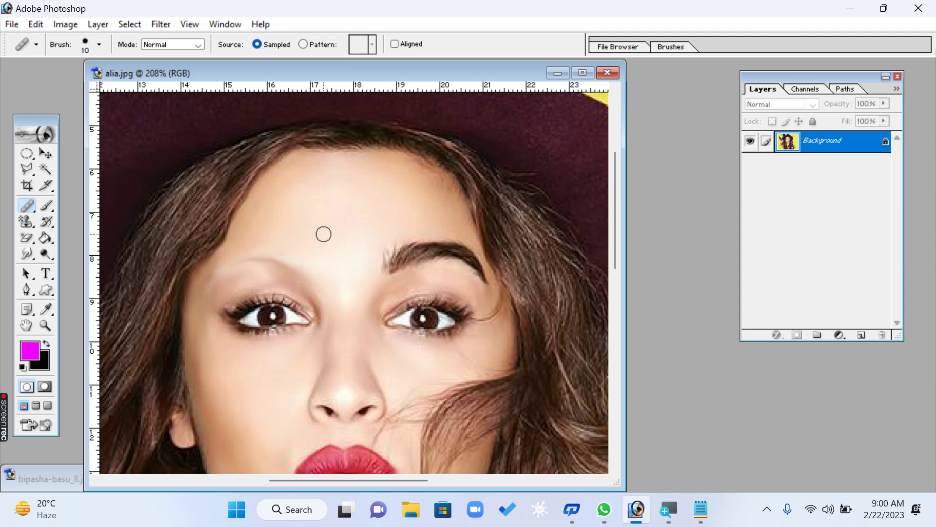
{"action": "mouse_move", "coordinate": [323, 234]}
{"action": "left_mouse_down"}
{"action": "mouse_move", "coordinate": [305, 249]}
{"action": "mouse_move", "coordinate": [255, 257]}
{"action": "mouse_move", "coordinate": [269, 267]}
{"action": "mouse_move", "coordinate": [244, 256]}
{"action": "mouse_move", "coordinate": [210, 286]}
{"action": "left_mouse_up"}
{"action": "left_click", "coordinate": [198, 45]}
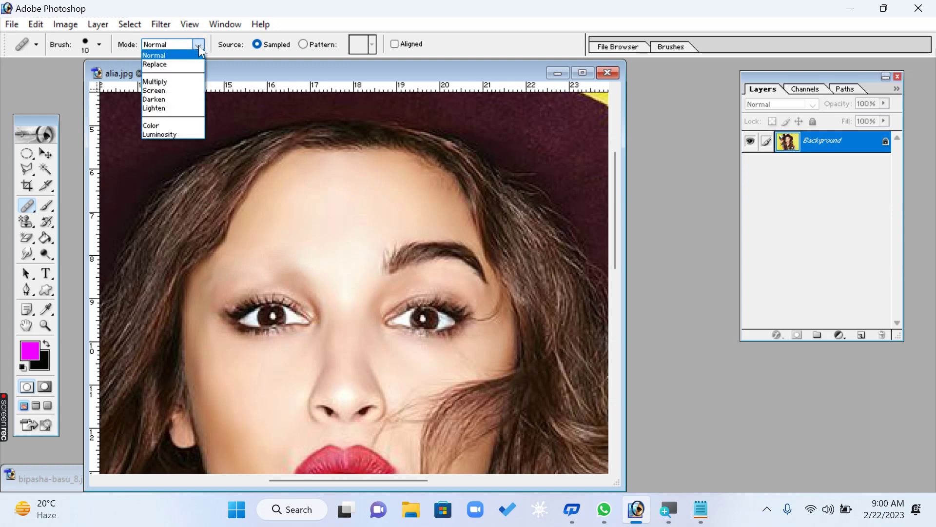
{"action": "left_click", "coordinate": [320, 6]}
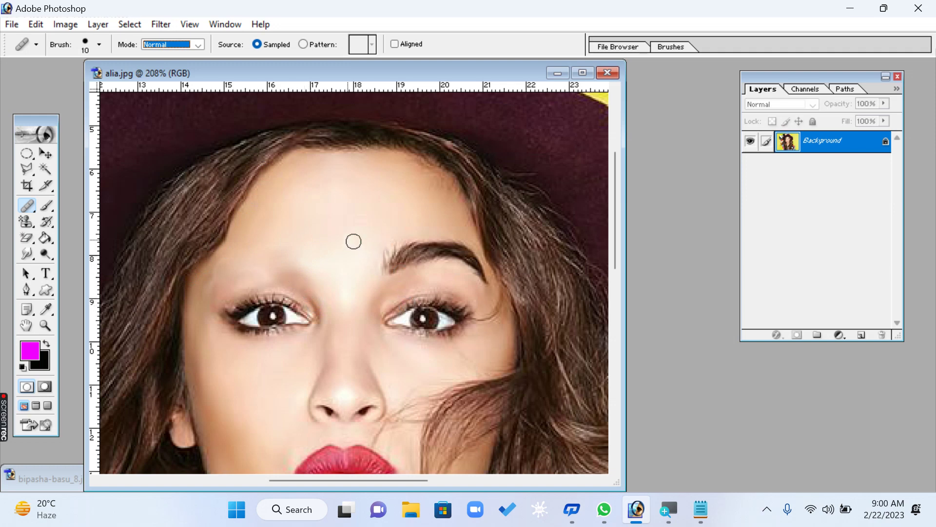
- Smudge away the inner hairs and upper edge of the untouched eyebrow with an enlarged Smudge brush at 50% strength
{"action": "left_click", "coordinate": [45, 326]}
{"action": "left_click_drag", "start_coordinate": [337, 225], "coordinate": [556, 313]}
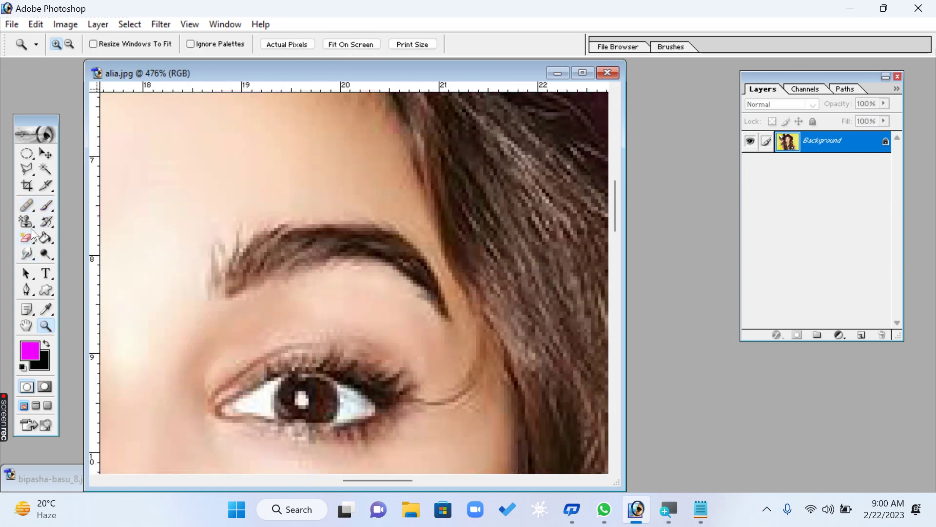
{"action": "left_click_drag", "start_coordinate": [28, 252], "coordinate": [80, 280]}
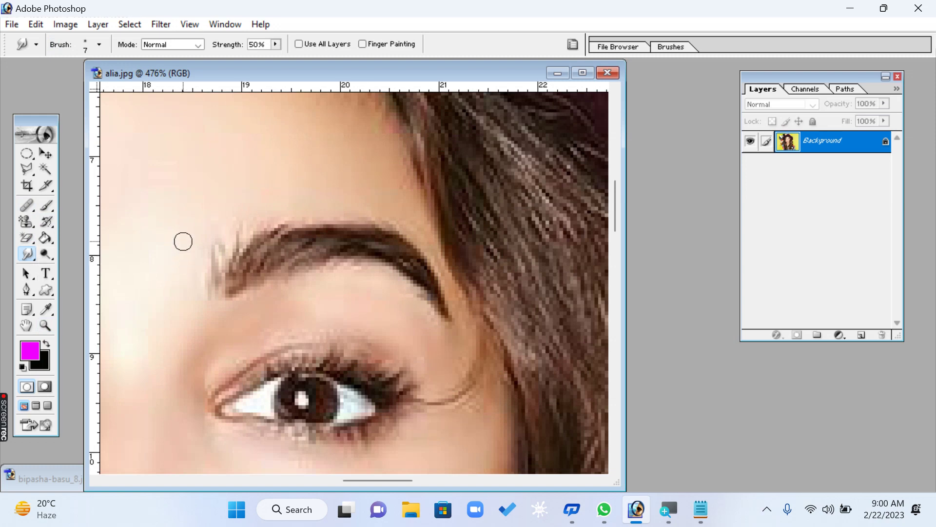
{"action": "key", "text": "bracketright"}
{"action": "key", "text": "bracketright"}
{"action": "key", "text": "bracketright"}
{"action": "mouse_move", "coordinate": [178, 236]}
{"action": "left_mouse_down"}
{"action": "mouse_move", "coordinate": [187, 227]}
{"action": "mouse_move", "coordinate": [222, 240]}
{"action": "left_mouse_up"}
{"action": "mouse_move", "coordinate": [219, 233]}
{"action": "left_mouse_down"}
{"action": "mouse_move", "coordinate": [208, 201]}
{"action": "mouse_move", "coordinate": [243, 218]}
{"action": "mouse_move", "coordinate": [288, 215]}
{"action": "mouse_move", "coordinate": [283, 197]}
{"action": "mouse_move", "coordinate": [321, 214]}
{"action": "mouse_move", "coordinate": [325, 184]}
{"action": "mouse_move", "coordinate": [361, 219]}
{"action": "mouse_move", "coordinate": [351, 184]}
{"action": "mouse_move", "coordinate": [282, 211]}
{"action": "mouse_move", "coordinate": [254, 207]}
{"action": "mouse_move", "coordinate": [191, 247]}
{"action": "mouse_move", "coordinate": [235, 266]}
{"action": "mouse_move", "coordinate": [273, 200]}
{"action": "mouse_move", "coordinate": [315, 220]}
{"action": "mouse_move", "coordinate": [294, 195]}
{"action": "mouse_move", "coordinate": [344, 224]}
{"action": "mouse_move", "coordinate": [372, 217]}
{"action": "mouse_move", "coordinate": [281, 216]}
{"action": "mouse_move", "coordinate": [268, 239]}
{"action": "mouse_move", "coordinate": [248, 234]}
{"action": "left_mouse_up"}
- Smudge the rest of this eyebrow, including its dark outer tail, into the skin with a 9-pixel Smudge brush
{"action": "key", "text": "bracketleft"}
{"action": "key", "text": "bracketleft"}
{"action": "key", "text": "bracketleft"}
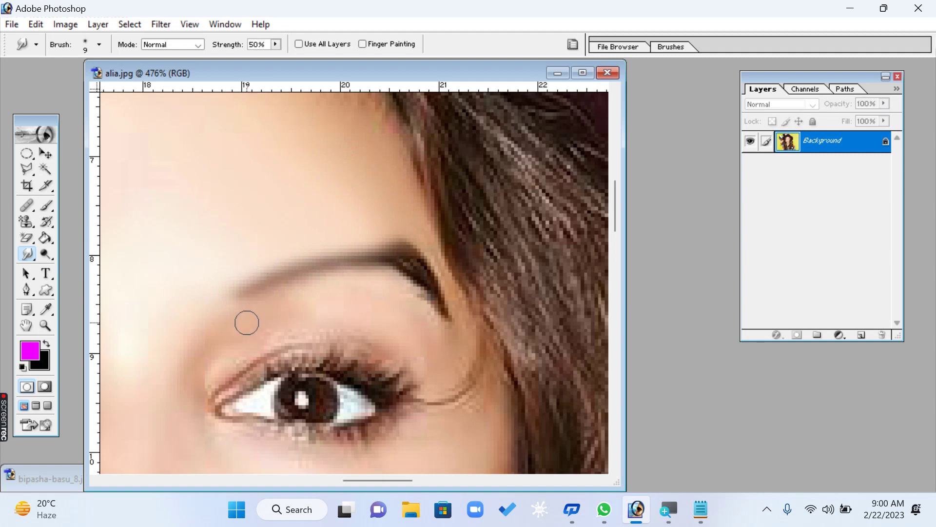
{"action": "mouse_move", "coordinate": [246, 323]}
{"action": "left_mouse_down"}
{"action": "mouse_move", "coordinate": [247, 283]}
{"action": "mouse_move", "coordinate": [266, 274]}
{"action": "mouse_move", "coordinate": [257, 264]}
{"action": "left_mouse_up"}
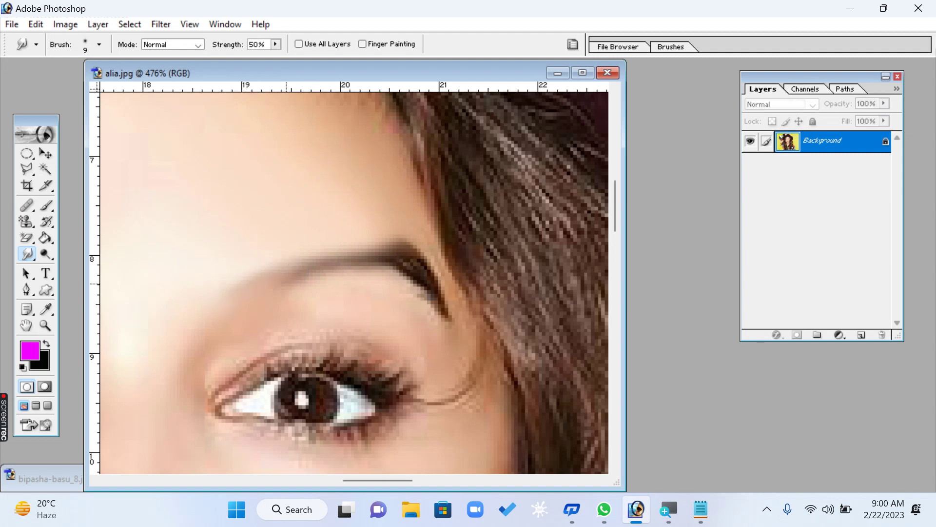
{"action": "mouse_move", "coordinate": [251, 298]}
{"action": "left_mouse_down"}
{"action": "mouse_move", "coordinate": [298, 264]}
{"action": "mouse_move", "coordinate": [227, 273]}
{"action": "mouse_move", "coordinate": [316, 241]}
{"action": "mouse_move", "coordinate": [279, 308]}
{"action": "mouse_move", "coordinate": [331, 251]}
{"action": "mouse_move", "coordinate": [342, 270]}
{"action": "mouse_move", "coordinate": [312, 295]}
{"action": "mouse_move", "coordinate": [273, 262]}
{"action": "mouse_move", "coordinate": [242, 283]}
{"action": "mouse_move", "coordinate": [358, 260]}
{"action": "mouse_move", "coordinate": [278, 291]}
{"action": "mouse_move", "coordinate": [390, 258]}
{"action": "mouse_move", "coordinate": [324, 232]}
{"action": "mouse_move", "coordinate": [414, 241]}
{"action": "mouse_move", "coordinate": [322, 283]}
{"action": "mouse_move", "coordinate": [392, 256]}
{"action": "mouse_move", "coordinate": [390, 269]}
{"action": "mouse_move", "coordinate": [388, 251]}
{"action": "mouse_move", "coordinate": [415, 258]}
{"action": "mouse_move", "coordinate": [354, 234]}
{"action": "mouse_move", "coordinate": [381, 228]}
{"action": "mouse_move", "coordinate": [435, 254]}
{"action": "mouse_move", "coordinate": [368, 239]}
{"action": "mouse_move", "coordinate": [441, 288]}
{"action": "mouse_move", "coordinate": [360, 294]}
{"action": "mouse_move", "coordinate": [414, 310]}
{"action": "mouse_move", "coordinate": [417, 281]}
{"action": "mouse_move", "coordinate": [406, 308]}
{"action": "mouse_move", "coordinate": [431, 323]}
{"action": "mouse_move", "coordinate": [441, 291]}
{"action": "mouse_move", "coordinate": [449, 314]}
{"action": "mouse_move", "coordinate": [420, 307]}
{"action": "mouse_move", "coordinate": [436, 290]}
{"action": "mouse_move", "coordinate": [469, 283]}
{"action": "mouse_move", "coordinate": [430, 271]}
{"action": "mouse_move", "coordinate": [413, 298]}
{"action": "mouse_move", "coordinate": [402, 244]}
{"action": "mouse_move", "coordinate": [374, 294]}
{"action": "mouse_move", "coordinate": [373, 230]}
{"action": "mouse_move", "coordinate": [327, 275]}
{"action": "mouse_move", "coordinate": [349, 235]}
{"action": "mouse_move", "coordinate": [371, 261]}
{"action": "left_mouse_up"}
- Examine both retouched eyebrow areas in a close-up of the face and in the full portrait
{"action": "left_click", "coordinate": [44, 321]}
{"action": "right_click", "coordinate": [155, 236]}
{"action": "left_click", "coordinate": [179, 248]}
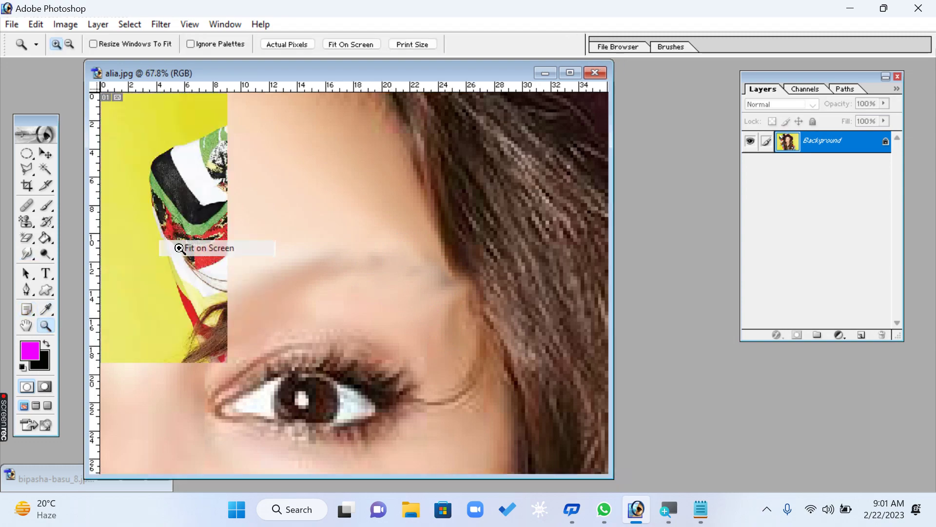
{"action": "left_click_drag", "start_coordinate": [485, 268], "coordinate": [190, 138]}
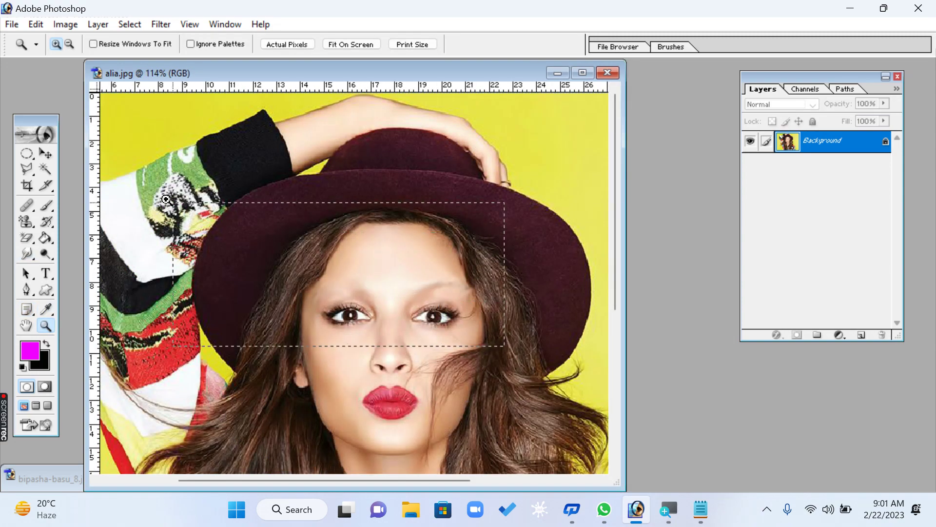
{"action": "left_click_drag", "start_coordinate": [166, 199], "coordinate": [167, 201]}
{"action": "left_click", "coordinate": [27, 224]}
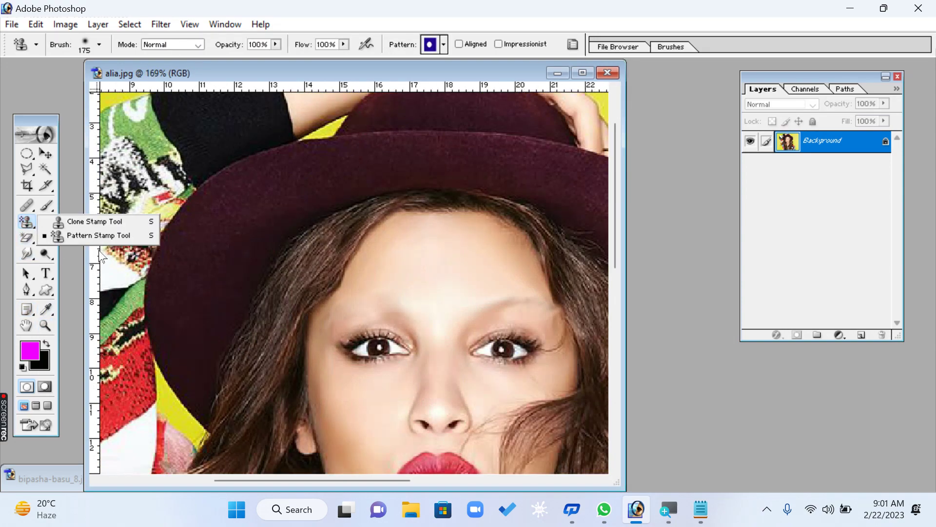
{"action": "left_click", "coordinate": [27, 256]}
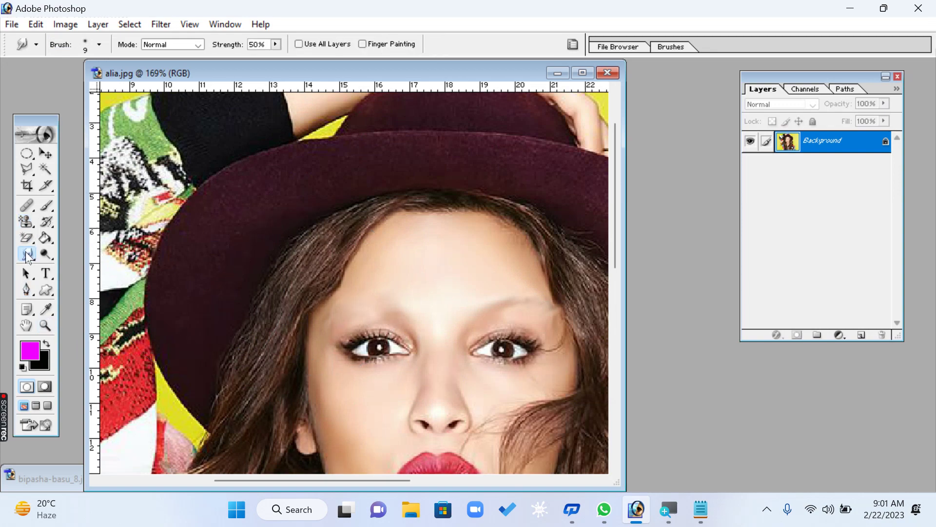
{"action": "left_click", "coordinate": [46, 324]}
{"action": "right_click", "coordinate": [377, 292]}
{"action": "left_click", "coordinate": [394, 303]}
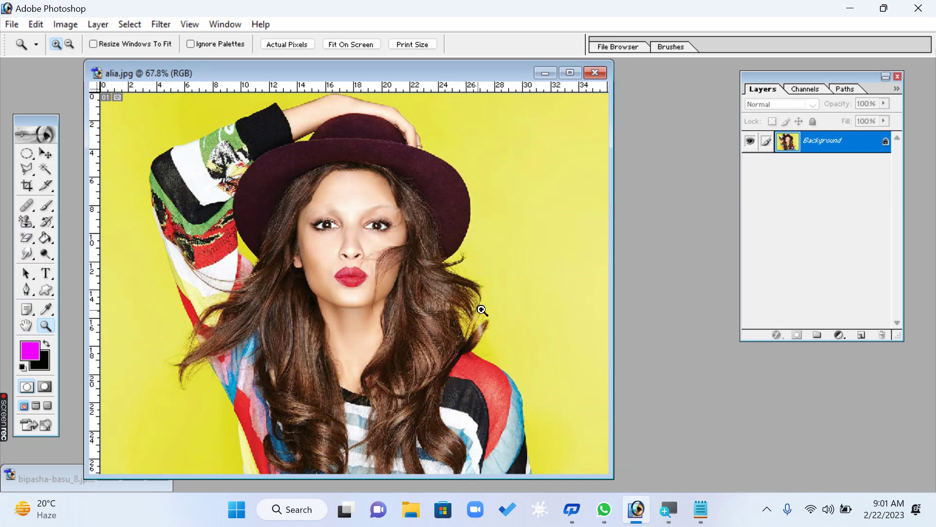
- Smear the whole face, hair and hat brim with a 50-pixel Smudge brush at 50% strength
{"action": "left_click_drag", "start_coordinate": [195, 132], "coordinate": [192, 133]}
{"action": "left_click_drag", "start_coordinate": [554, 378], "coordinate": [207, 170]}
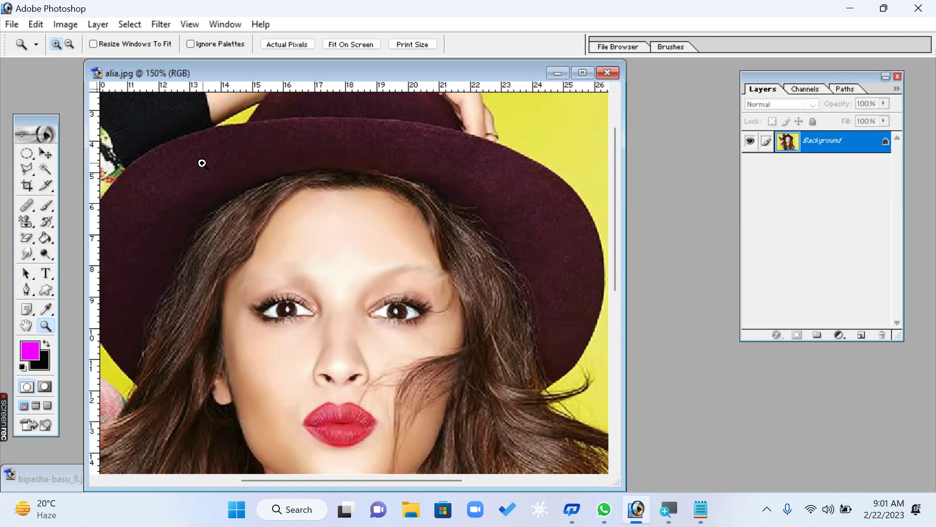
{"action": "left_click_drag", "start_coordinate": [27, 254], "coordinate": [78, 280]}
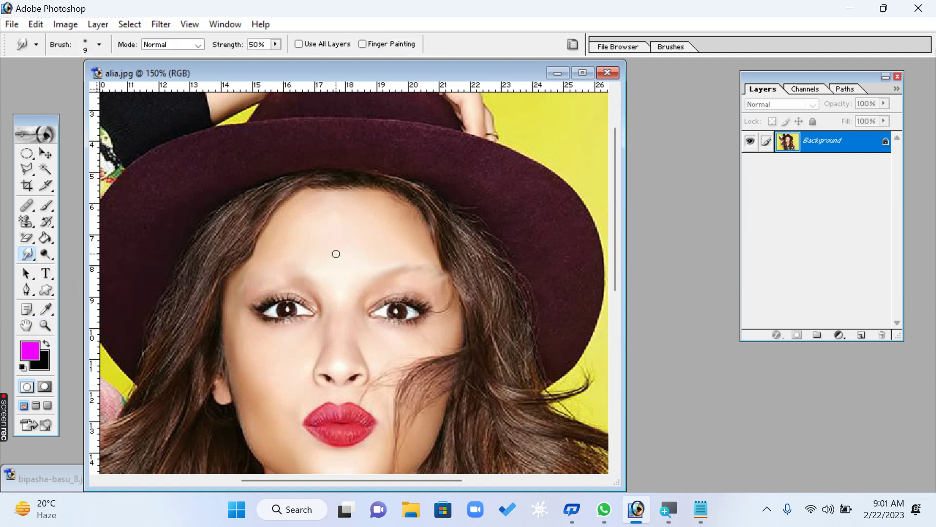
{"action": "key", "text": "bracketright"}
{"action": "key", "text": "bracketright"}
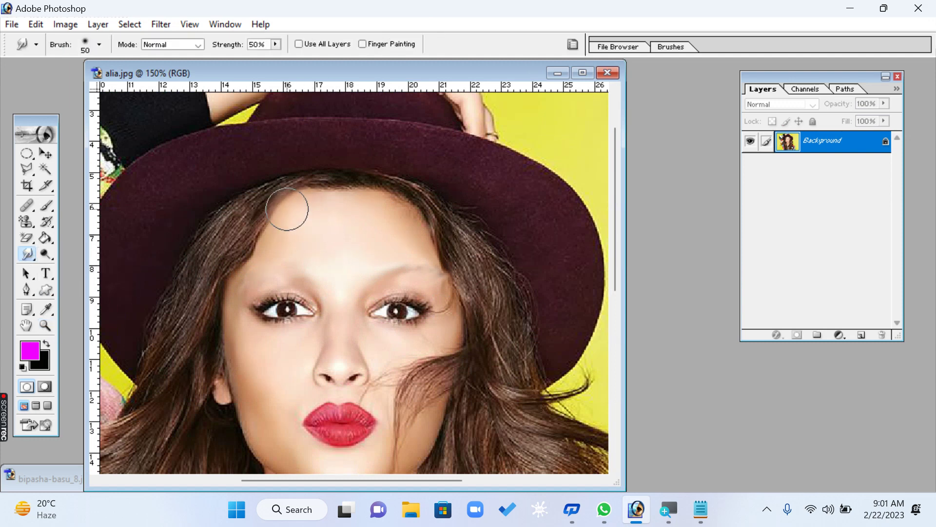
{"action": "mouse_move", "coordinate": [315, 222]}
{"action": "left_mouse_down"}
{"action": "mouse_move", "coordinate": [270, 214]}
{"action": "mouse_move", "coordinate": [289, 239]}
{"action": "mouse_move", "coordinate": [237, 221]}
{"action": "mouse_move", "coordinate": [271, 252]}
{"action": "mouse_move", "coordinate": [223, 245]}
{"action": "mouse_move", "coordinate": [276, 233]}
{"action": "mouse_move", "coordinate": [261, 208]}
{"action": "mouse_move", "coordinate": [296, 233]}
{"action": "mouse_move", "coordinate": [277, 184]}
{"action": "mouse_move", "coordinate": [376, 205]}
{"action": "mouse_move", "coordinate": [392, 181]}
{"action": "mouse_move", "coordinate": [416, 185]}
{"action": "mouse_move", "coordinate": [413, 233]}
{"action": "mouse_move", "coordinate": [457, 229]}
{"action": "mouse_move", "coordinate": [467, 201]}
{"action": "mouse_move", "coordinate": [455, 170]}
{"action": "mouse_move", "coordinate": [403, 180]}
{"action": "mouse_move", "coordinate": [354, 156]}
{"action": "mouse_move", "coordinate": [311, 113]}
{"action": "mouse_move", "coordinate": [284, 160]}
{"action": "mouse_move", "coordinate": [291, 202]}
{"action": "mouse_move", "coordinate": [171, 127]}
{"action": "mouse_move", "coordinate": [160, 146]}
{"action": "mouse_move", "coordinate": [251, 218]}
{"action": "mouse_move", "coordinate": [266, 209]}
{"action": "mouse_move", "coordinate": [276, 259]}
{"action": "mouse_move", "coordinate": [211, 452]}
{"action": "mouse_move", "coordinate": [273, 396]}
{"action": "mouse_move", "coordinate": [314, 431]}
{"action": "mouse_move", "coordinate": [349, 422]}
{"action": "mouse_move", "coordinate": [380, 445]}
{"action": "mouse_move", "coordinate": [462, 391]}
{"action": "mouse_move", "coordinate": [503, 393]}
{"action": "mouse_move", "coordinate": [443, 293]}
{"action": "mouse_move", "coordinate": [294, 240]}
{"action": "mouse_move", "coordinate": [408, 174]}
{"action": "mouse_move", "coordinate": [371, 228]}
{"action": "mouse_move", "coordinate": [245, 340]}
{"action": "mouse_move", "coordinate": [295, 298]}
{"action": "mouse_move", "coordinate": [291, 339]}
{"action": "left_mouse_up"}
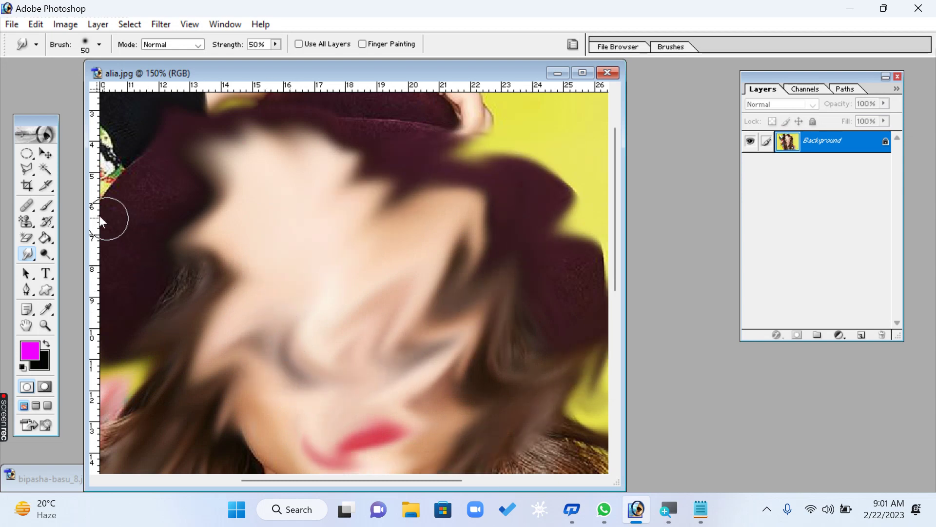
- Restore the original face, eyebrows, hair and hat by painting over the smeared area with a 175-pixel History Brush
{"action": "left_click_drag", "start_coordinate": [47, 222], "coordinate": [107, 225]}
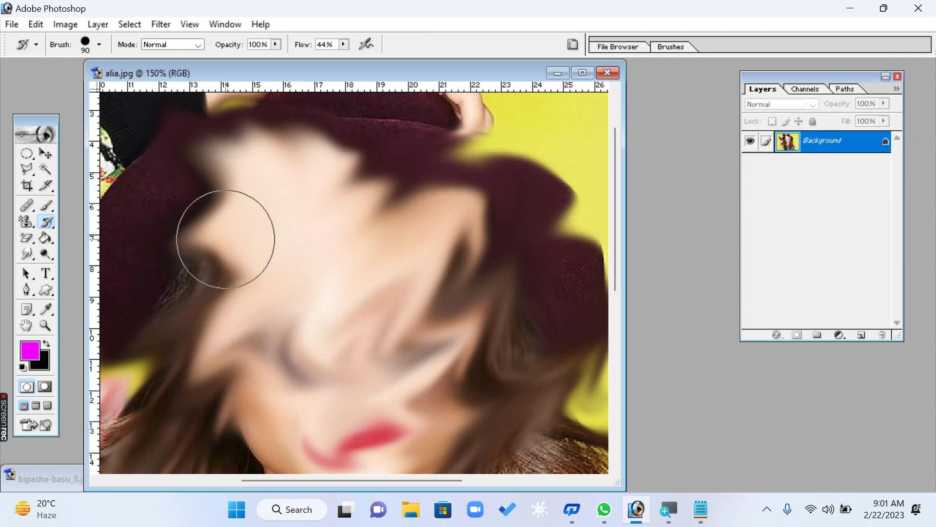
{"action": "key", "text": "bracketright"}
{"action": "key", "text": "bracketright"}
{"action": "key", "text": "bracketright"}
{"action": "key", "text": "bracketright"}
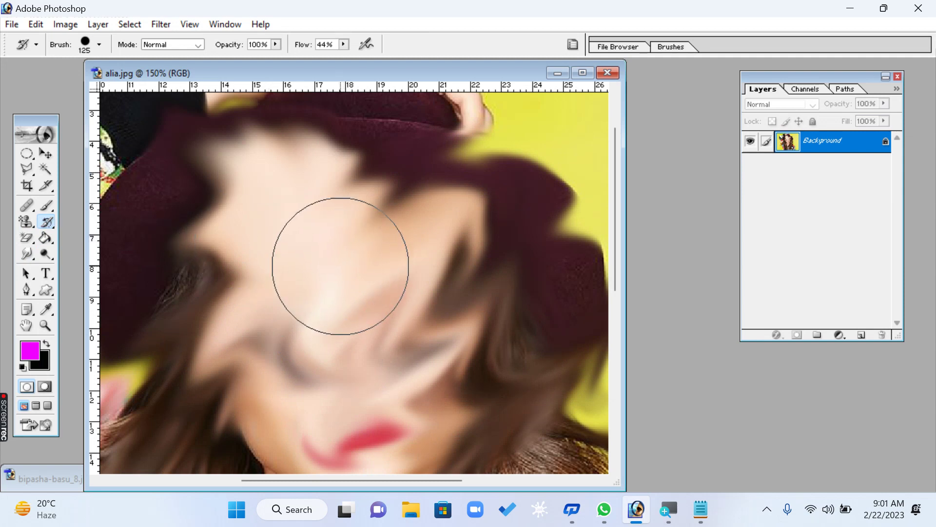
{"action": "mouse_move", "coordinate": [365, 251]}
{"action": "left_mouse_down"}
{"action": "mouse_move", "coordinate": [219, 293]}
{"action": "mouse_move", "coordinate": [102, 181]}
{"action": "mouse_move", "coordinate": [553, 188]}
{"action": "mouse_move", "coordinate": [398, 271]}
{"action": "mouse_move", "coordinate": [342, 429]}
{"action": "mouse_move", "coordinate": [147, 415]}
{"action": "left_mouse_up"}
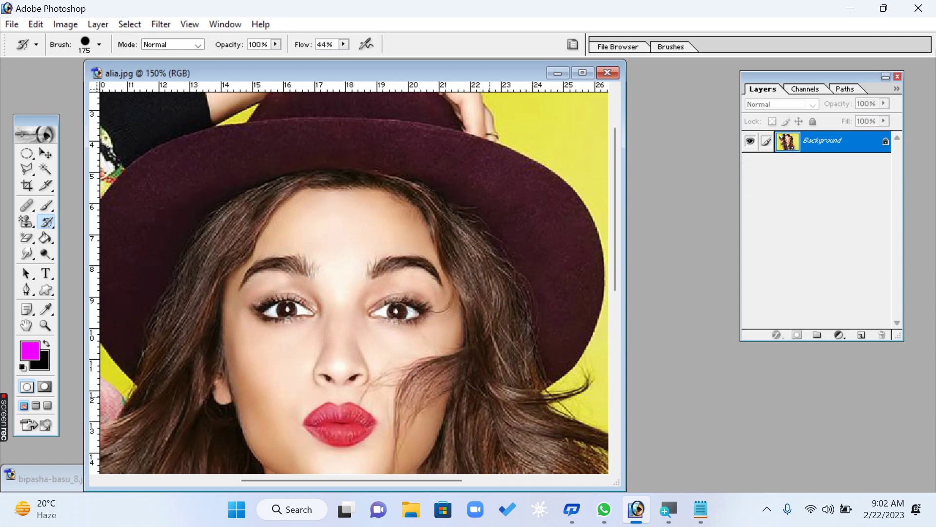
{"action": "left_click", "coordinate": [31, 208]}
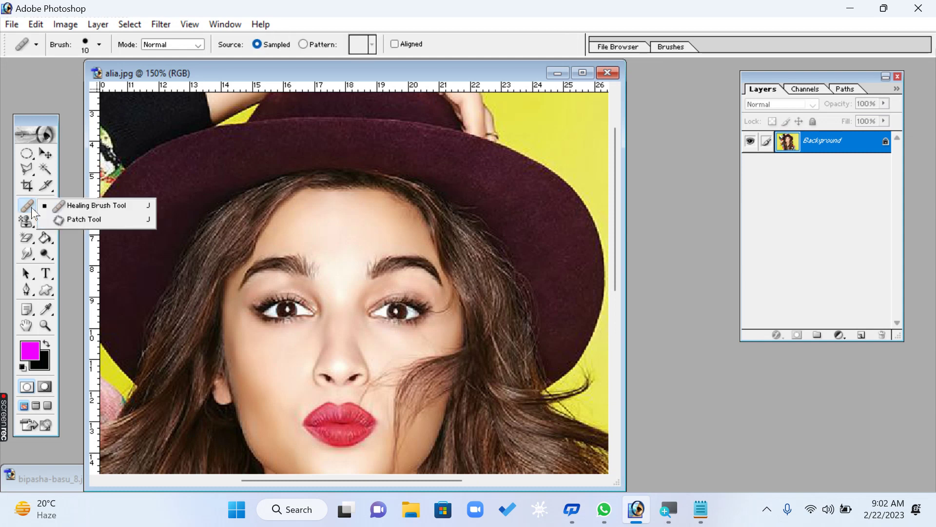
{"action": "left_click", "coordinate": [30, 221]}
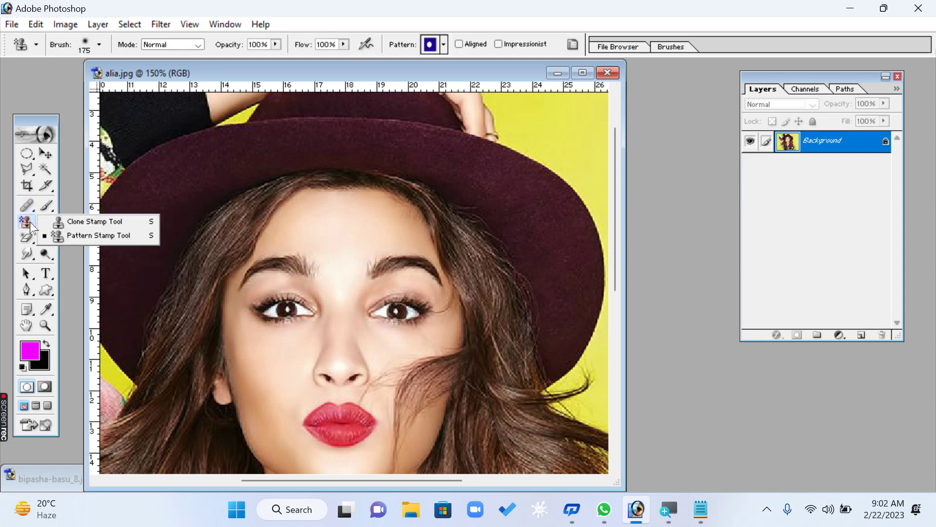
{"action": "left_click", "coordinate": [30, 241]}
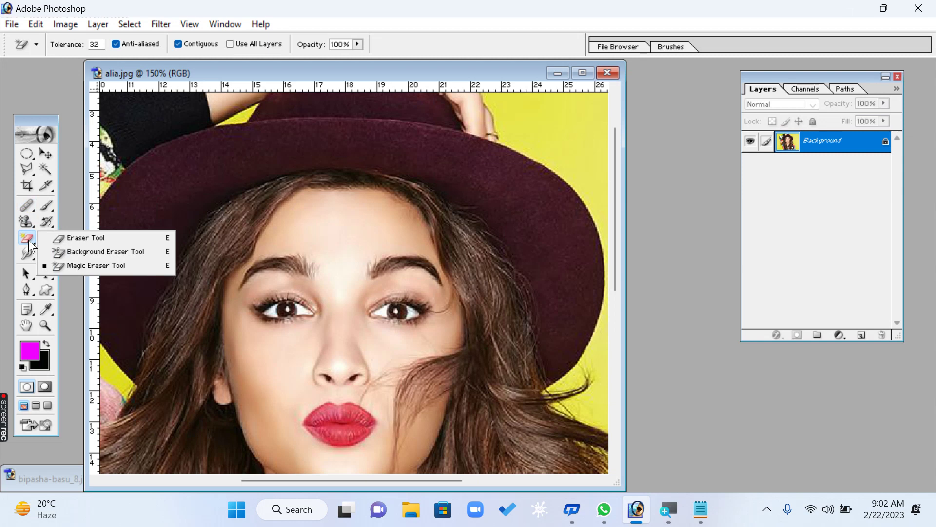
{"action": "left_click", "coordinate": [27, 253]}
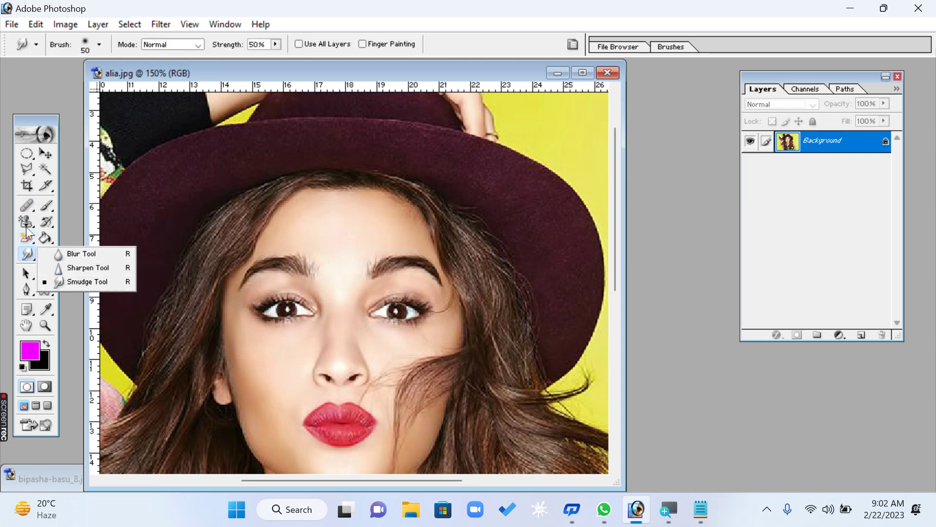
- Lighten the lips with a 60-pixel Dodge brush set to Midtones at 50% exposure
{"action": "left_click", "coordinate": [29, 206]}
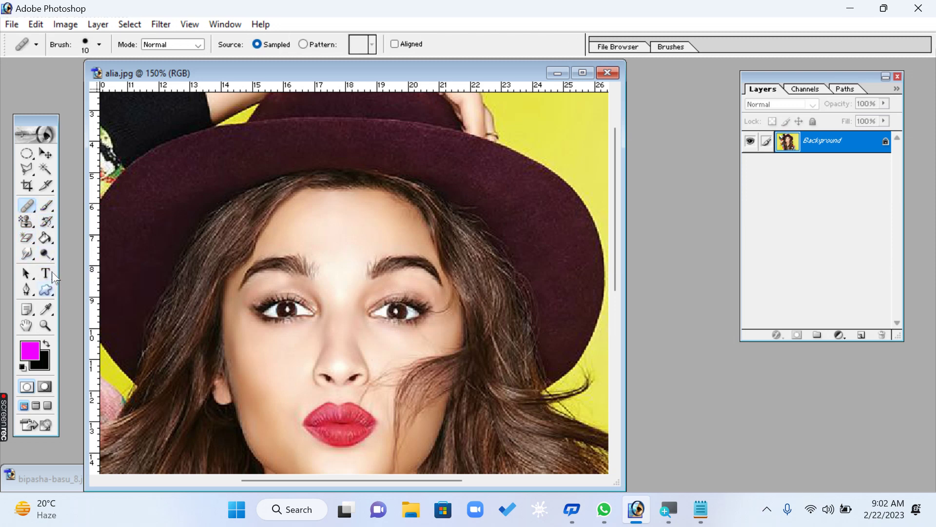
{"action": "left_click", "coordinate": [47, 253]}
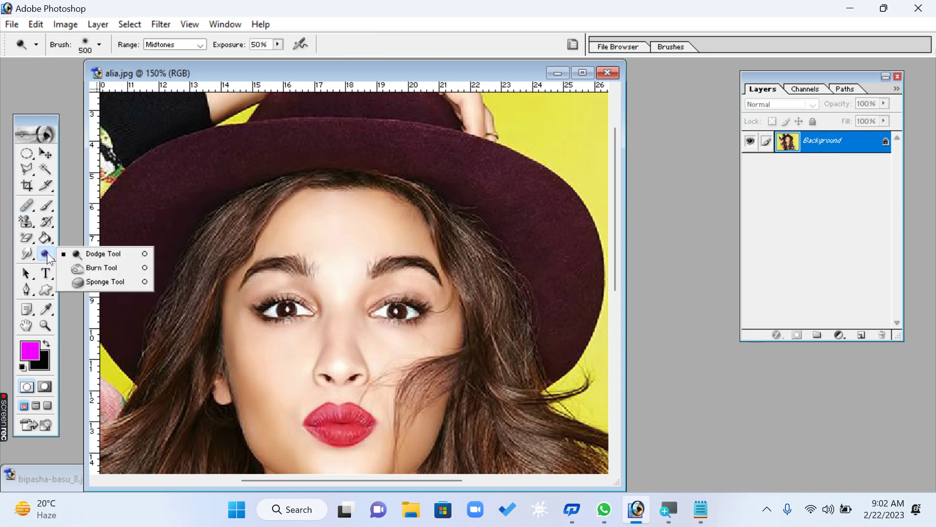
{"action": "left_click", "coordinate": [121, 254]}
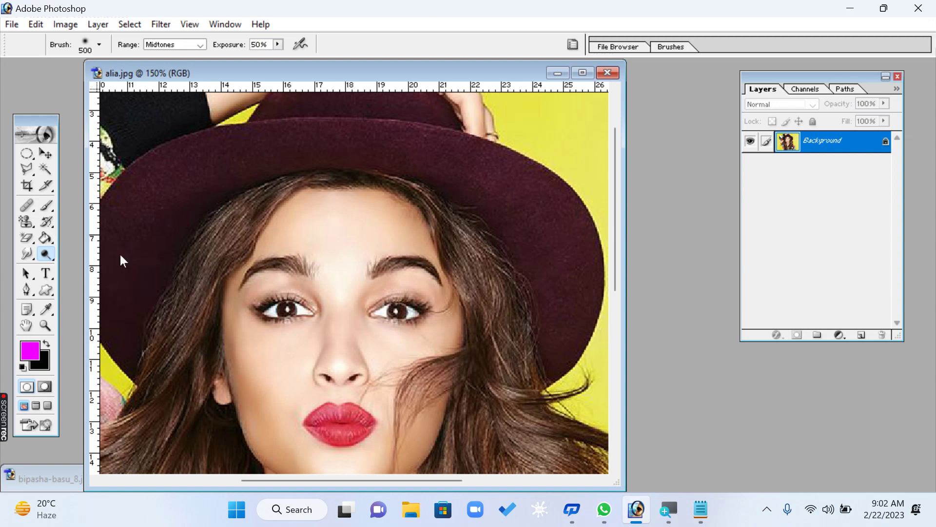
{"action": "left_click", "coordinate": [46, 326]}
{"action": "left_click_drag", "start_coordinate": [203, 353], "coordinate": [479, 473]}
{"action": "left_click_drag", "start_coordinate": [370, 180], "coordinate": [224, 100]}
{"action": "left_click_drag", "start_coordinate": [566, 336], "coordinate": [126, 156]}
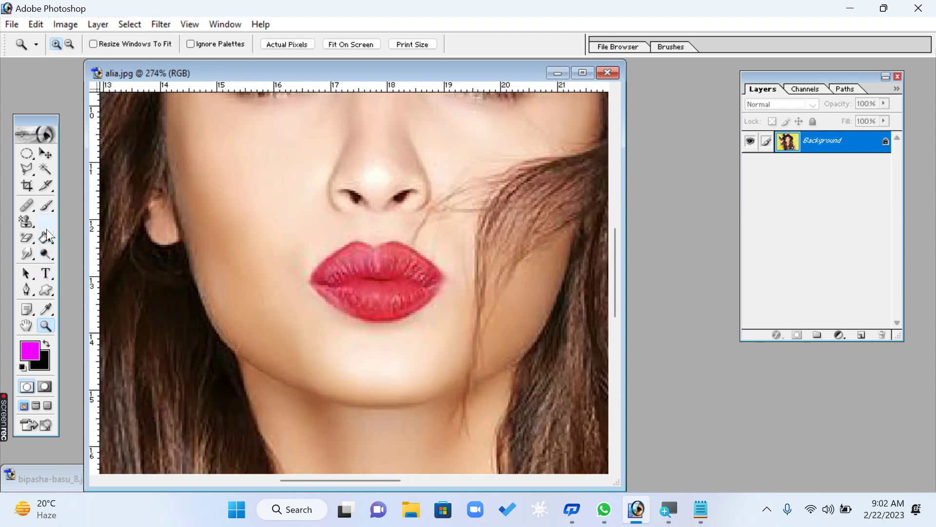
{"action": "left_click_drag", "start_coordinate": [45, 253], "coordinate": [96, 259]}
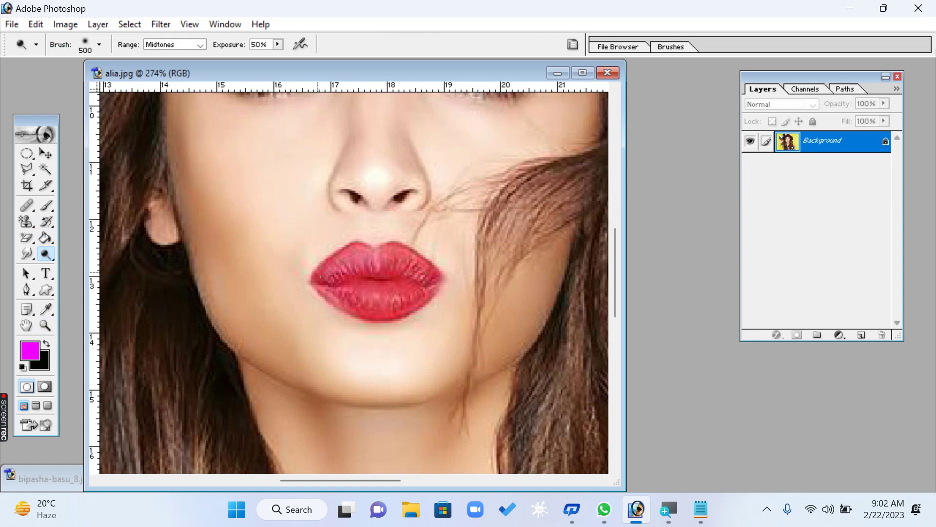
{"action": "key", "text": "bracketleft"}
{"action": "key", "text": "bracketleft"}
{"action": "key", "text": "bracketleft"}
{"action": "key", "text": "bracketleft"}
{"action": "key", "text": "bracketleft"}
{"action": "key", "text": "bracketleft"}
{"action": "key", "text": "bracketleft"}
{"action": "key", "text": "bracketleft"}
{"action": "key", "text": "bracketleft"}
{"action": "key", "text": "bracketleft"}
{"action": "key", "text": "bracketleft"}
{"action": "key", "text": "bracketleft"}
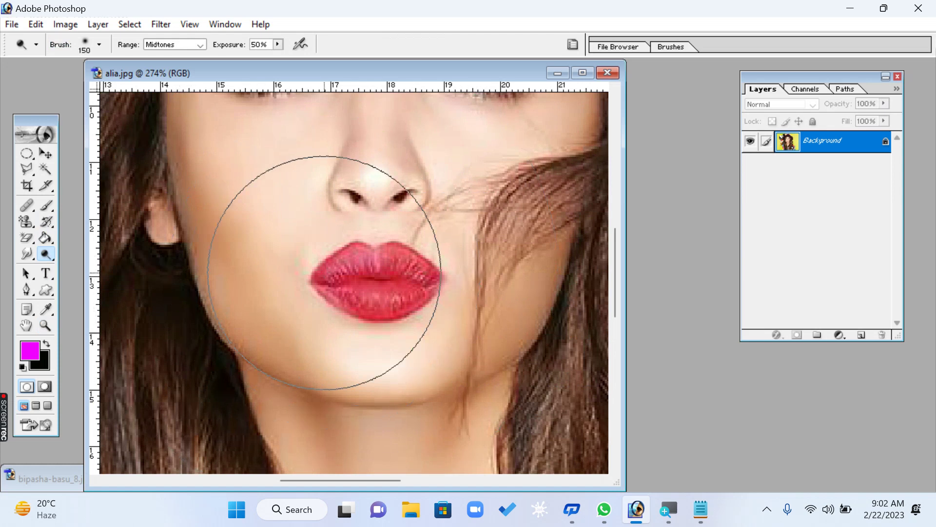
{"action": "mouse_move", "coordinate": [324, 272]}
{"action": "left_mouse_down"}
{"action": "mouse_move", "coordinate": [344, 290]}
{"action": "mouse_move", "coordinate": [383, 280]}
{"action": "mouse_move", "coordinate": [395, 293]}
{"action": "mouse_move", "coordinate": [408, 273]}
{"action": "mouse_move", "coordinate": [415, 283]}
{"action": "mouse_move", "coordinate": [410, 297]}
{"action": "mouse_move", "coordinate": [386, 306]}
{"action": "mouse_move", "coordinate": [345, 302]}
{"action": "mouse_move", "coordinate": [326, 282]}
{"action": "mouse_move", "coordinate": [343, 263]}
{"action": "mouse_move", "coordinate": [410, 264]}
{"action": "mouse_move", "coordinate": [305, 267]}
{"action": "left_mouse_up"}
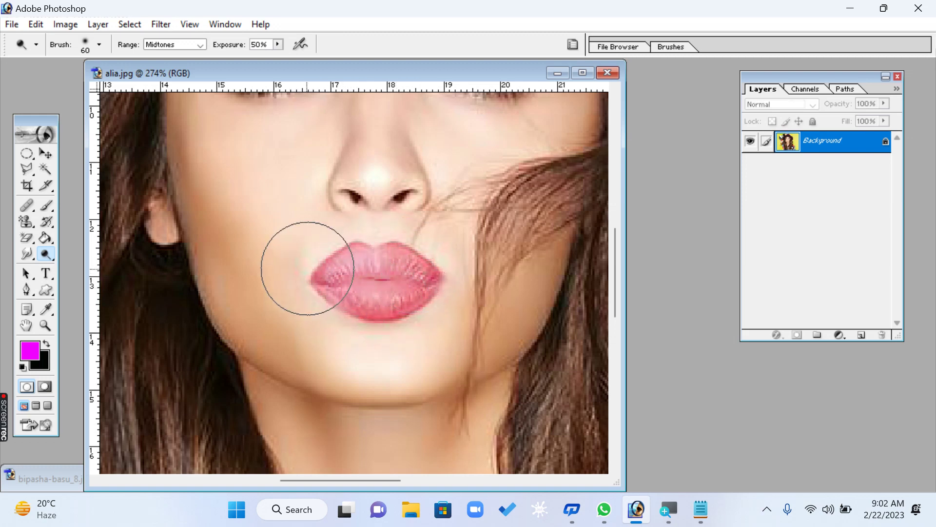
- Restore the original lip color by painting over the lightened lips with a 175-pixel History Brush
{"action": "left_click", "coordinate": [45, 221]}
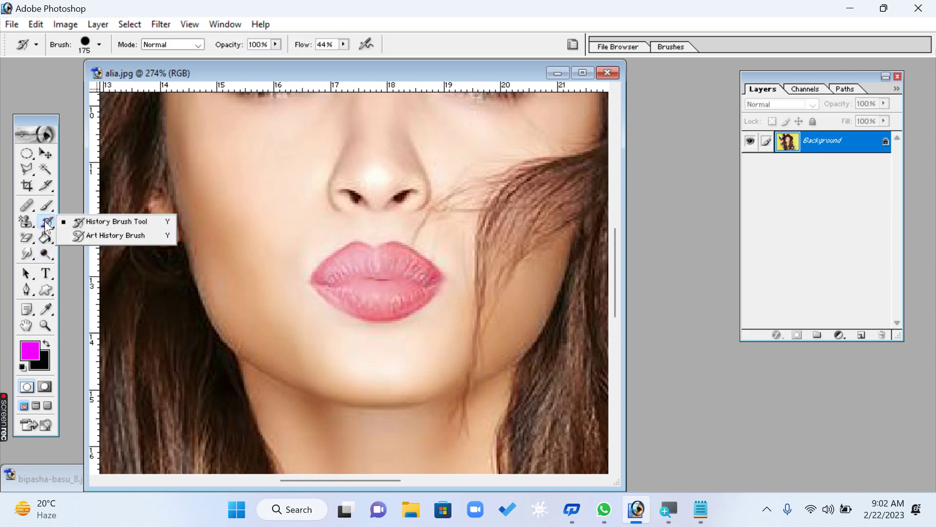
{"action": "left_click", "coordinate": [112, 222]}
{"action": "mouse_move", "coordinate": [198, 251]}
{"action": "left_mouse_down"}
{"action": "mouse_move", "coordinate": [261, 272]}
{"action": "mouse_move", "coordinate": [355, 230]}
{"action": "left_mouse_up"}
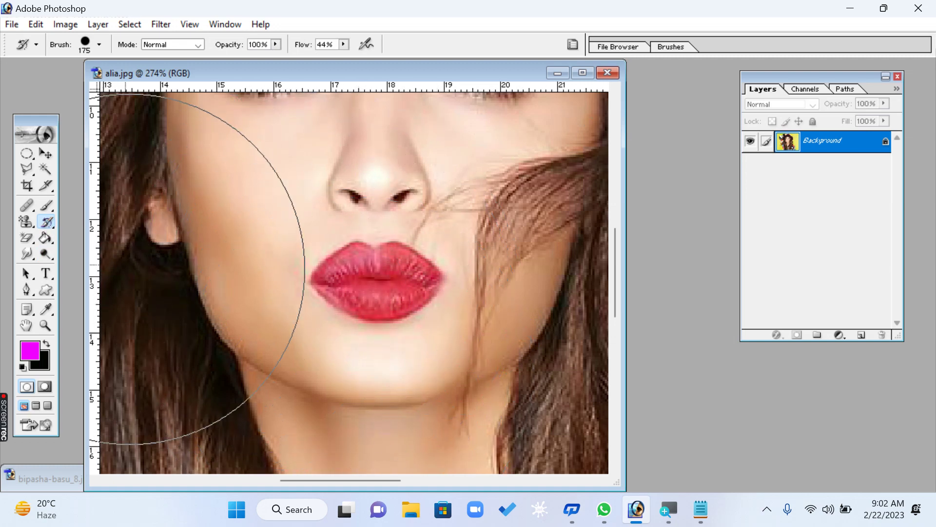
- Lighten the lips again with a 40-pixel Dodge brush set to Midtones at 50% exposure
{"action": "left_click", "coordinate": [43, 256]}
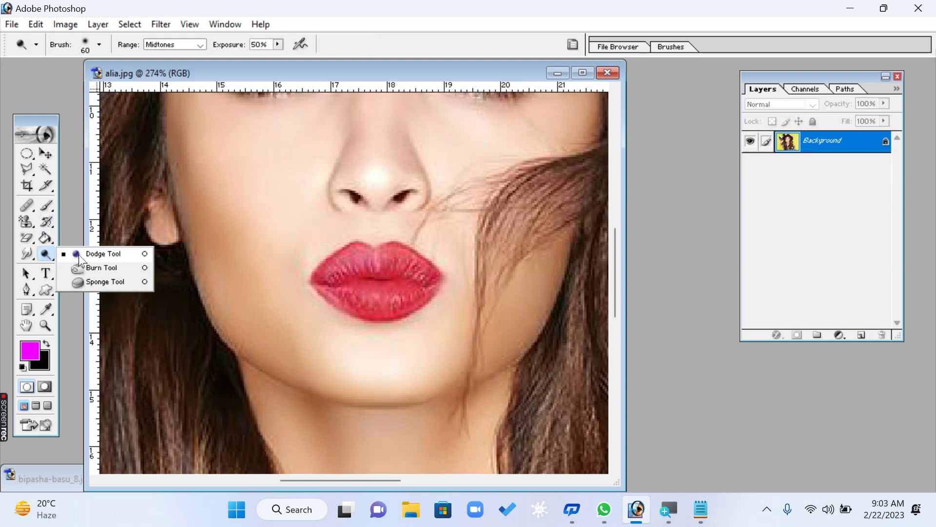
{"action": "left_click", "coordinate": [120, 254]}
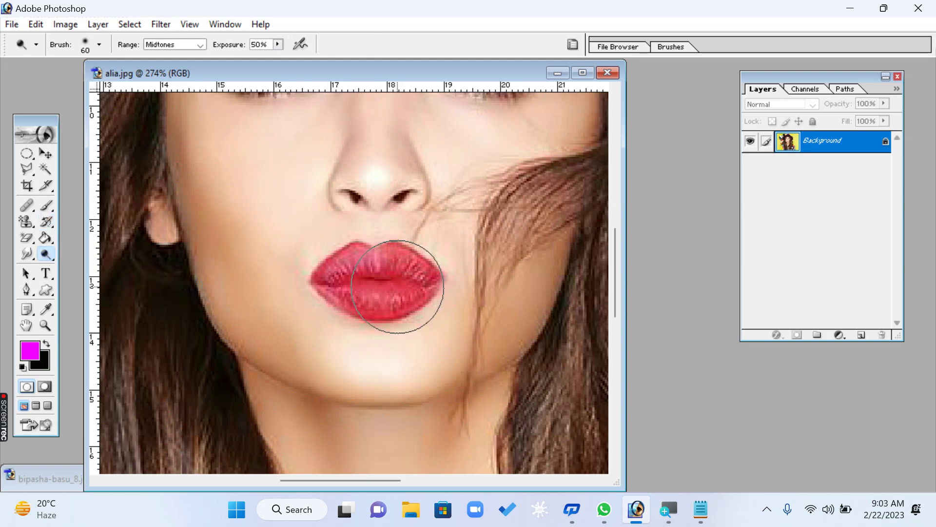
{"action": "key", "text": "bracketleft"}
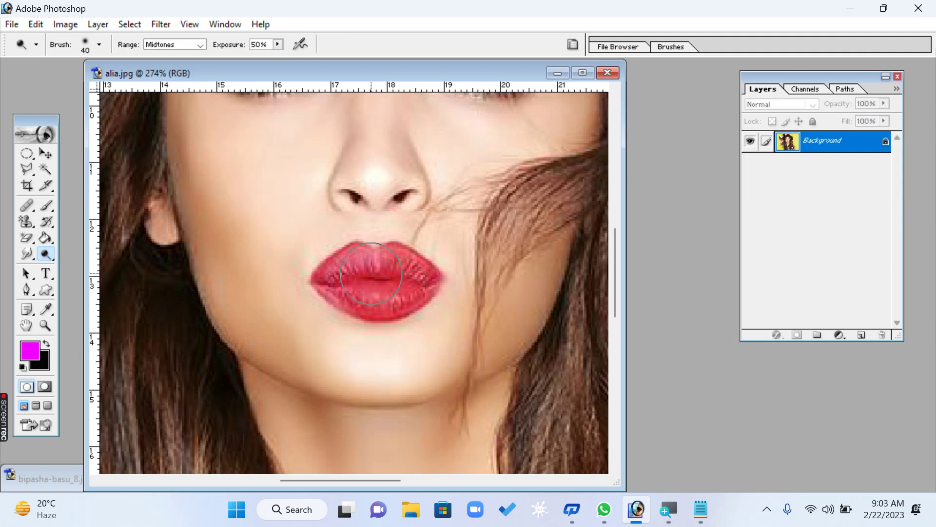
{"action": "mouse_move", "coordinate": [370, 273]}
{"action": "left_mouse_down"}
{"action": "mouse_move", "coordinate": [382, 248]}
{"action": "mouse_move", "coordinate": [411, 265]}
{"action": "mouse_move", "coordinate": [355, 299]}
{"action": "mouse_move", "coordinate": [378, 300]}
{"action": "mouse_move", "coordinate": [359, 307]}
{"action": "mouse_move", "coordinate": [427, 268]}
{"action": "mouse_move", "coordinate": [343, 263]}
{"action": "mouse_move", "coordinate": [321, 288]}
{"action": "mouse_move", "coordinate": [329, 295]}
{"action": "left_mouse_up"}
{"action": "left_click", "coordinate": [44, 322]}
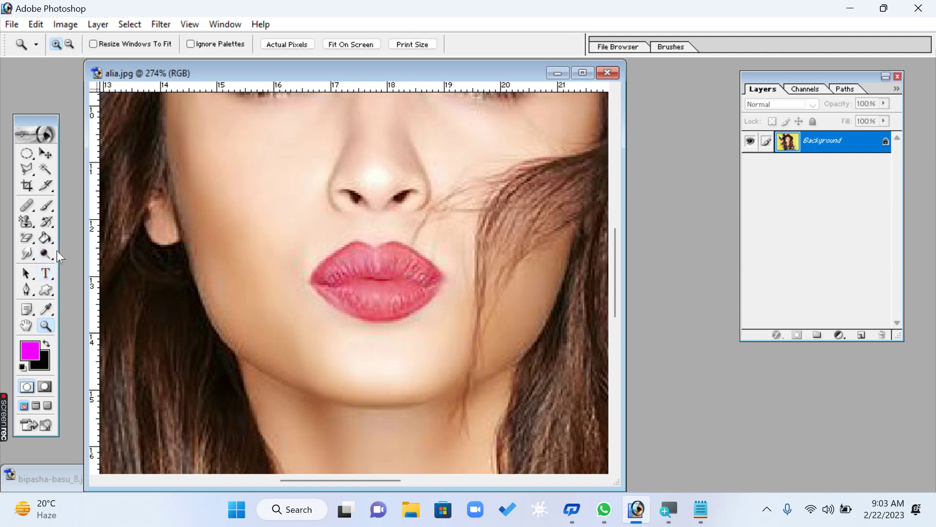
- Bring back the original red of the dodged lips with the 175-pixel History Brush
{"action": "left_click", "coordinate": [47, 221]}
{"action": "left_click", "coordinate": [112, 220]}
{"action": "left_click", "coordinate": [392, 298]}
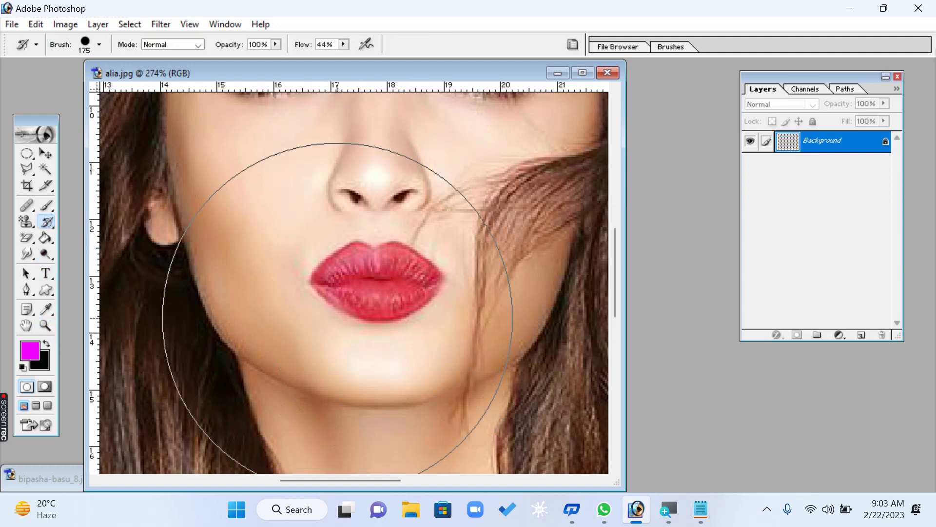
- Darken the lips to a deeper red with a 50-pixel Burn brush set to Midtones at 50% exposure
{"action": "left_click", "coordinate": [46, 256]}
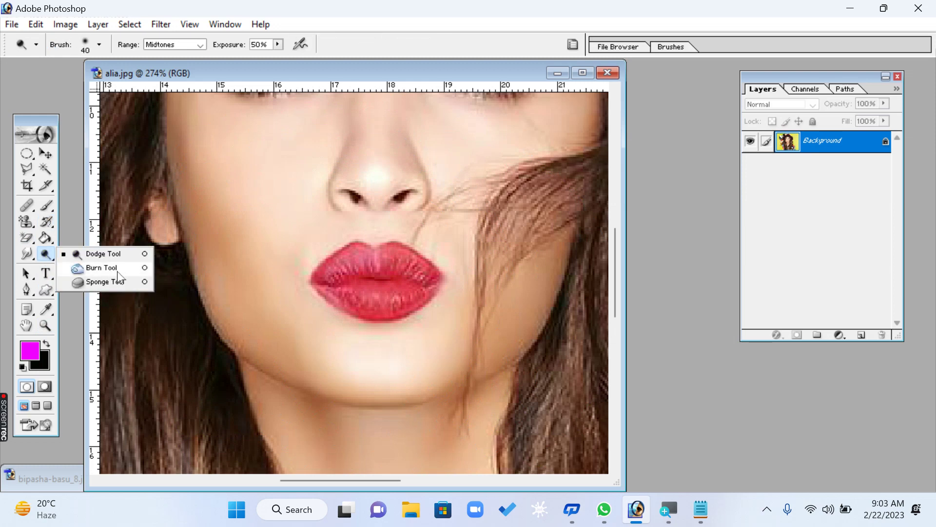
{"action": "left_click", "coordinate": [100, 269]}
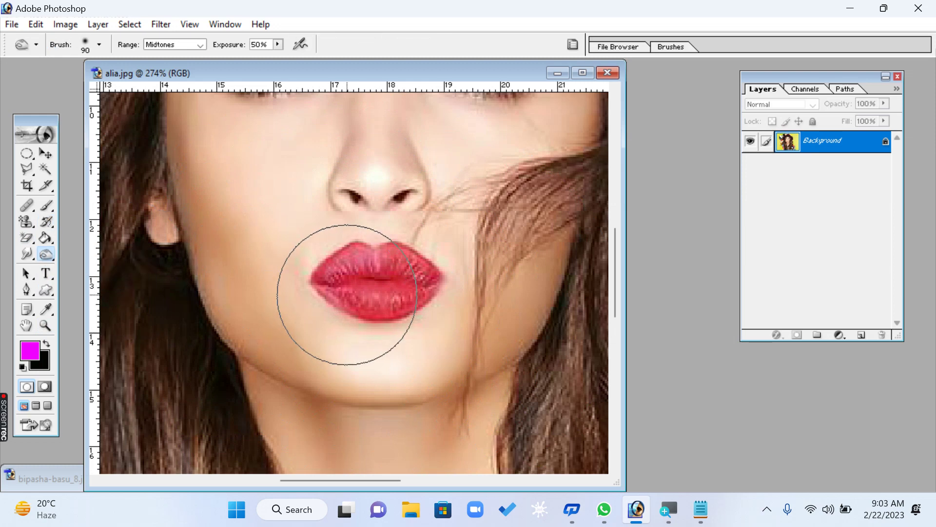
{"action": "key", "text": "bracketleft"}
{"action": "key", "text": "bracketleft"}
{"action": "key", "text": "bracketleft"}
{"action": "key", "text": "bracketleft"}
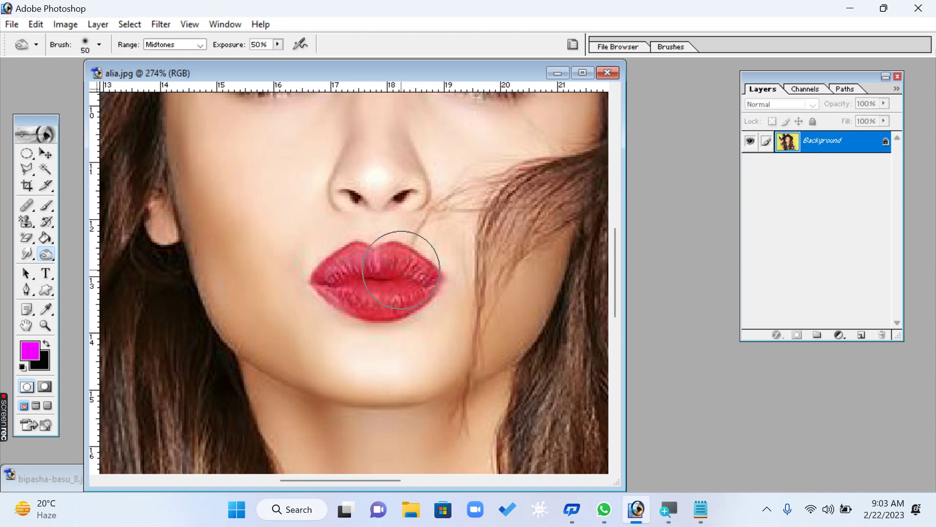
{"action": "mouse_move", "coordinate": [401, 270]}
{"action": "left_mouse_down"}
{"action": "mouse_move", "coordinate": [375, 262]}
{"action": "mouse_move", "coordinate": [344, 270]}
{"action": "mouse_move", "coordinate": [342, 286]}
{"action": "mouse_move", "coordinate": [412, 292]}
{"action": "mouse_move", "coordinate": [421, 282]}
{"action": "mouse_move", "coordinate": [380, 267]}
{"action": "mouse_move", "coordinate": [348, 273]}
{"action": "mouse_move", "coordinate": [338, 288]}
{"action": "mouse_move", "coordinate": [341, 275]}
{"action": "mouse_move", "coordinate": [393, 282]}
{"action": "left_mouse_up"}
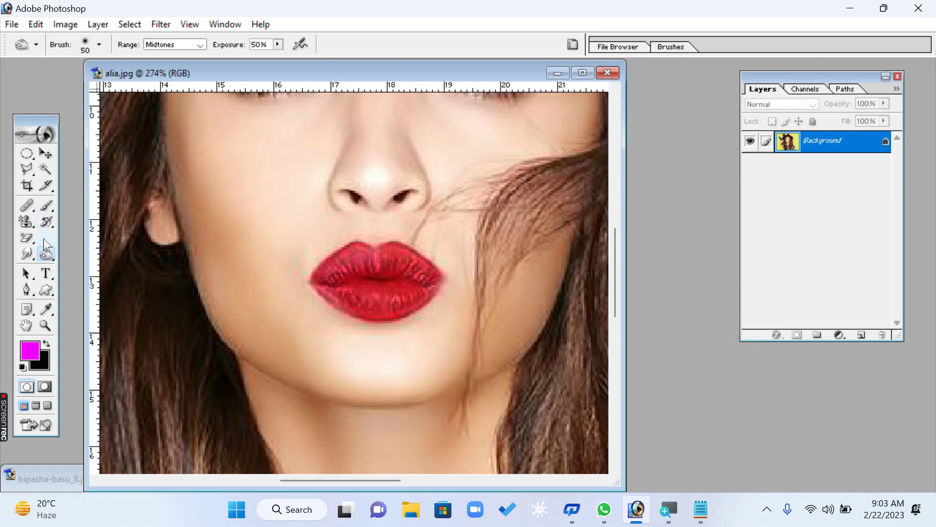
- Lighten the lips with the 40-pixel Dodge brush and darken them to near-black red with the 50-pixel Burn brush
{"action": "left_click", "coordinate": [43, 255]}
{"action": "left_click", "coordinate": [100, 253]}
{"action": "mouse_move", "coordinate": [355, 274]}
{"action": "left_mouse_down"}
{"action": "mouse_move", "coordinate": [413, 275]}
{"action": "mouse_move", "coordinate": [351, 271]}
{"action": "mouse_move", "coordinate": [335, 288]}
{"action": "mouse_move", "coordinate": [391, 294]}
{"action": "mouse_move", "coordinate": [342, 298]}
{"action": "mouse_move", "coordinate": [408, 277]}
{"action": "mouse_move", "coordinate": [379, 277]}
{"action": "mouse_move", "coordinate": [362, 264]}
{"action": "mouse_move", "coordinate": [328, 282]}
{"action": "mouse_move", "coordinate": [382, 263]}
{"action": "mouse_move", "coordinate": [417, 282]}
{"action": "mouse_move", "coordinate": [357, 262]}
{"action": "mouse_move", "coordinate": [334, 291]}
{"action": "mouse_move", "coordinate": [401, 269]}
{"action": "mouse_move", "coordinate": [354, 292]}
{"action": "mouse_move", "coordinate": [417, 289]}
{"action": "mouse_move", "coordinate": [401, 261]}
{"action": "mouse_move", "coordinate": [334, 273]}
{"action": "left_mouse_up"}
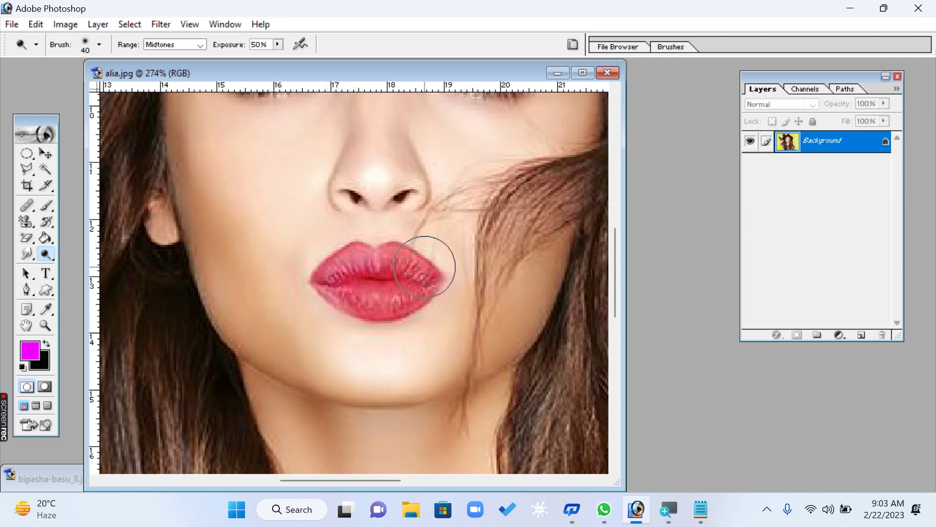
{"action": "mouse_move", "coordinate": [425, 267]}
{"action": "left_mouse_down"}
{"action": "mouse_move", "coordinate": [413, 303]}
{"action": "mouse_move", "coordinate": [346, 283]}
{"action": "mouse_move", "coordinate": [364, 306]}
{"action": "mouse_move", "coordinate": [293, 308]}
{"action": "left_mouse_up"}
{"action": "right_click", "coordinate": [48, 254]}
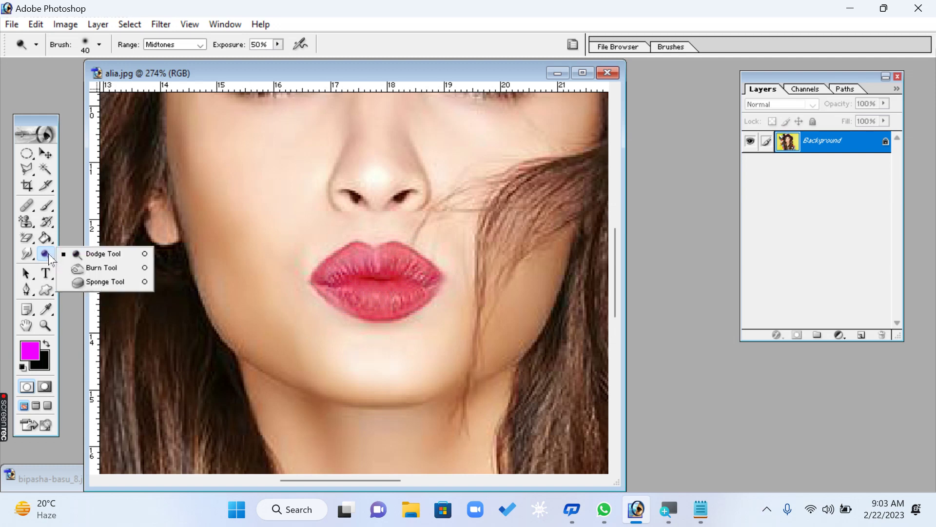
{"action": "mouse_move", "coordinate": [399, 278]}
{"action": "left_mouse_down"}
{"action": "mouse_move", "coordinate": [365, 272]}
{"action": "mouse_move", "coordinate": [396, 266]}
{"action": "mouse_move", "coordinate": [411, 277]}
{"action": "mouse_move", "coordinate": [337, 270]}
{"action": "mouse_move", "coordinate": [339, 286]}
{"action": "mouse_move", "coordinate": [408, 288]}
{"action": "mouse_move", "coordinate": [357, 293]}
{"action": "mouse_move", "coordinate": [436, 281]}
{"action": "mouse_move", "coordinate": [394, 272]}
{"action": "mouse_move", "coordinate": [330, 281]}
{"action": "mouse_move", "coordinate": [314, 297]}
{"action": "mouse_move", "coordinate": [380, 270]}
{"action": "mouse_move", "coordinate": [429, 282]}
{"action": "mouse_move", "coordinate": [352, 283]}
{"action": "mouse_move", "coordinate": [385, 258]}
{"action": "mouse_move", "coordinate": [354, 286]}
{"action": "mouse_move", "coordinate": [377, 287]}
{"action": "mouse_move", "coordinate": [401, 265]}
{"action": "mouse_move", "coordinate": [415, 318]}
{"action": "mouse_move", "coordinate": [419, 302]}
{"action": "mouse_move", "coordinate": [371, 296]}
{"action": "mouse_move", "coordinate": [353, 275]}
{"action": "mouse_move", "coordinate": [345, 328]}
{"action": "left_mouse_up"}
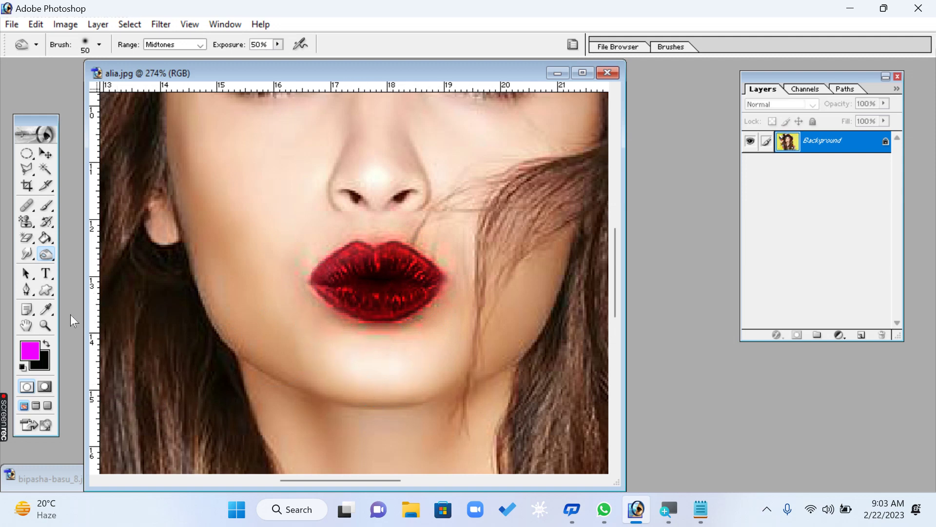
- Restore the original lips by painting over the burned area with the 175-pixel History Brush
{"action": "left_click", "coordinate": [48, 223]}
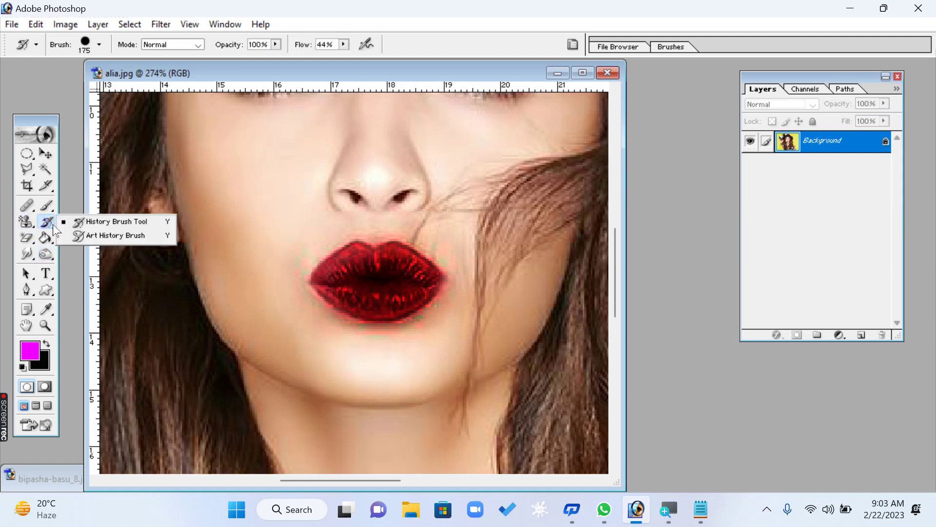
{"action": "left_click", "coordinate": [98, 222]}
{"action": "left_click", "coordinate": [386, 297]}
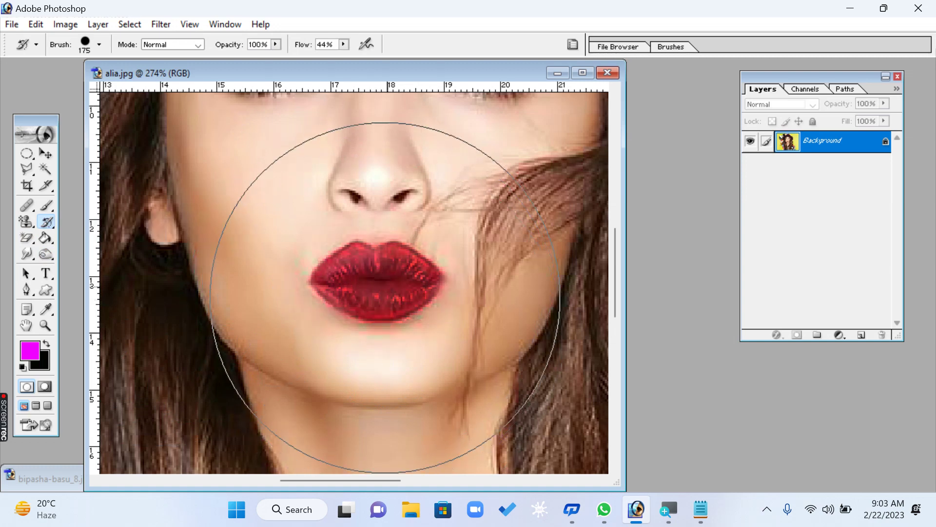
{"action": "mouse_move", "coordinate": [386, 297]}
{"action": "left_mouse_down"}
{"action": "mouse_move", "coordinate": [381, 215]}
{"action": "mouse_move", "coordinate": [360, 301]}
{"action": "mouse_move", "coordinate": [376, 412]}
{"action": "left_mouse_up"}
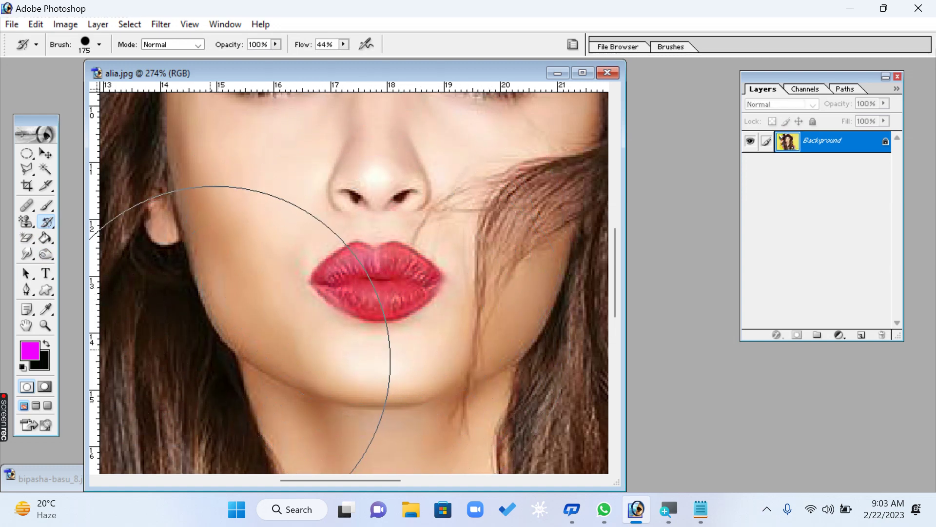
- Desaturate the whole portrait with an 800-pixel Sponge brush in Desaturate mode at 50% flow
{"action": "left_click", "coordinate": [45, 253]}
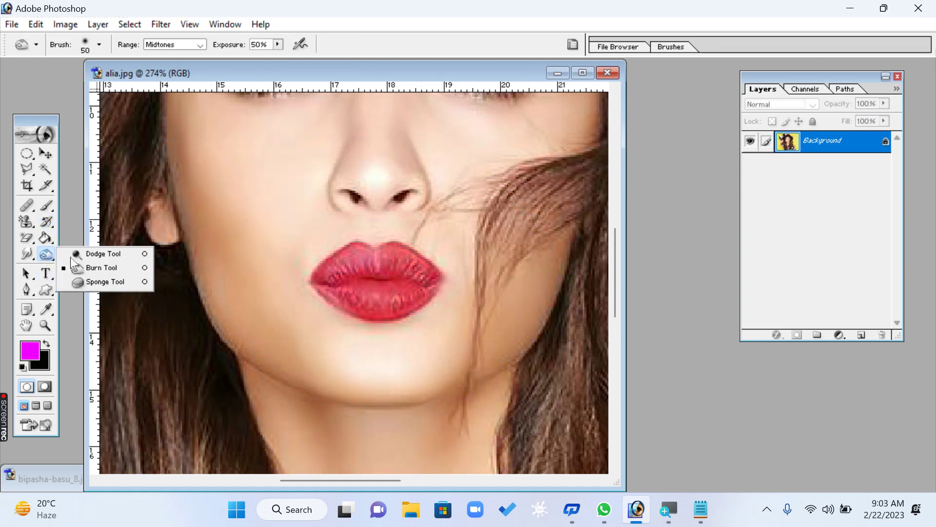
{"action": "left_click", "coordinate": [97, 282]}
{"action": "left_click", "coordinate": [45, 325]}
{"action": "right_click", "coordinate": [291, 257]}
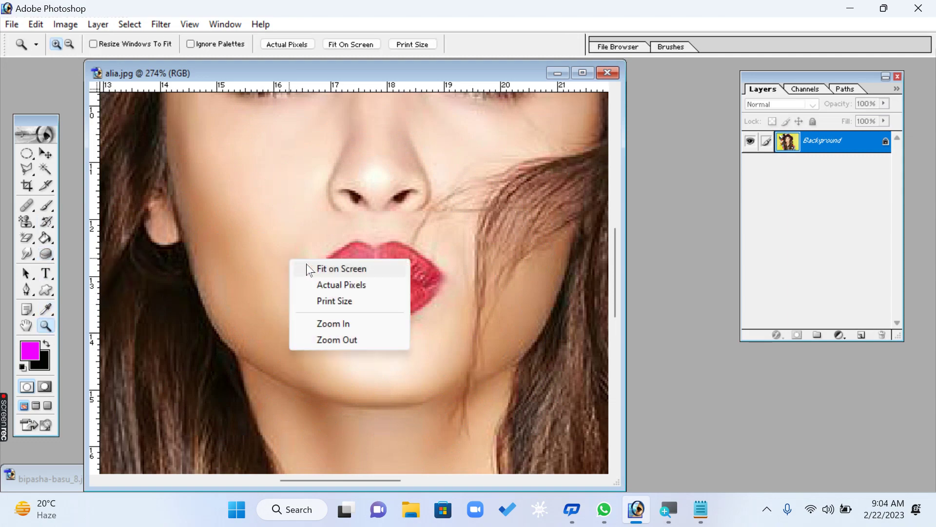
{"action": "left_click", "coordinate": [314, 265]}
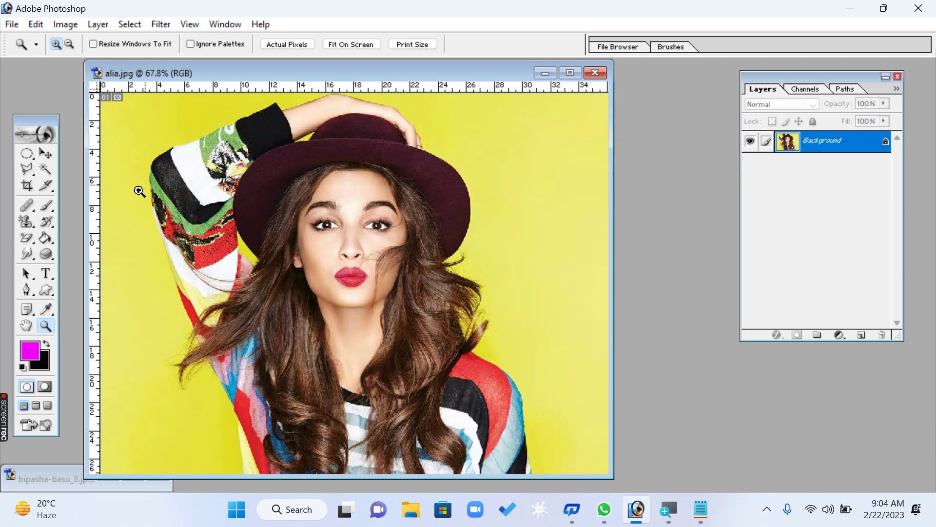
{"action": "left_click", "coordinate": [51, 252]}
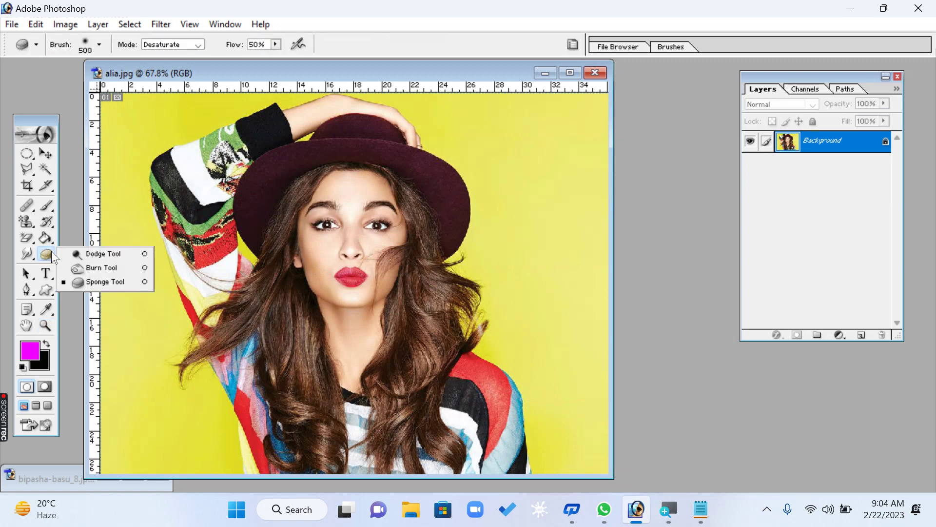
{"action": "left_click", "coordinate": [81, 285]}
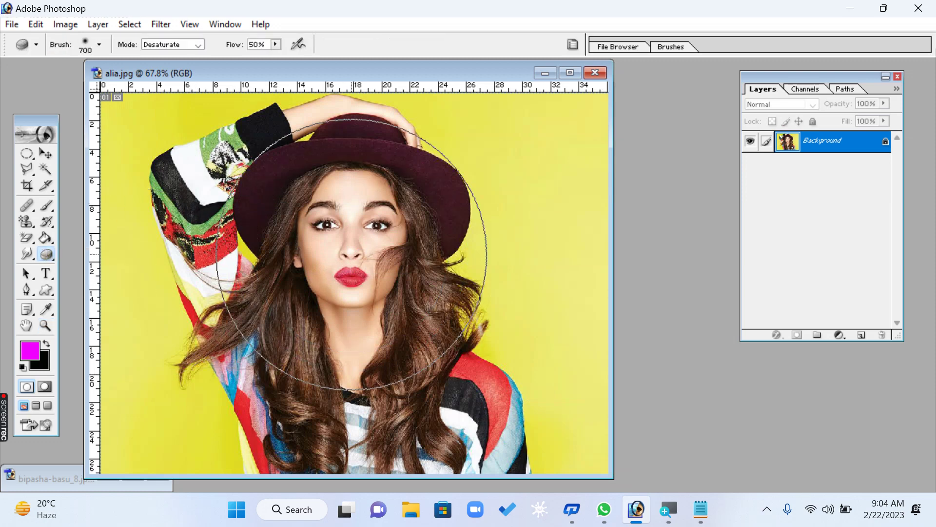
{"action": "key", "text": "bracketright"}
{"action": "key", "text": "bracketright"}
{"action": "key", "text": "bracketright"}
{"action": "mouse_move", "coordinate": [340, 153]}
{"action": "left_mouse_down"}
{"action": "mouse_move", "coordinate": [336, 216]}
{"action": "mouse_move", "coordinate": [301, 354]}
{"action": "mouse_move", "coordinate": [185, 344]}
{"action": "mouse_move", "coordinate": [223, 271]}
{"action": "mouse_move", "coordinate": [352, 360]}
{"action": "mouse_move", "coordinate": [517, 298]}
{"action": "left_mouse_up"}
{"action": "mouse_move", "coordinate": [179, 72]}
{"action": "left_mouse_down"}
{"action": "mouse_move", "coordinate": [278, 170]}
{"action": "mouse_move", "coordinate": [277, 158]}
{"action": "left_mouse_up"}
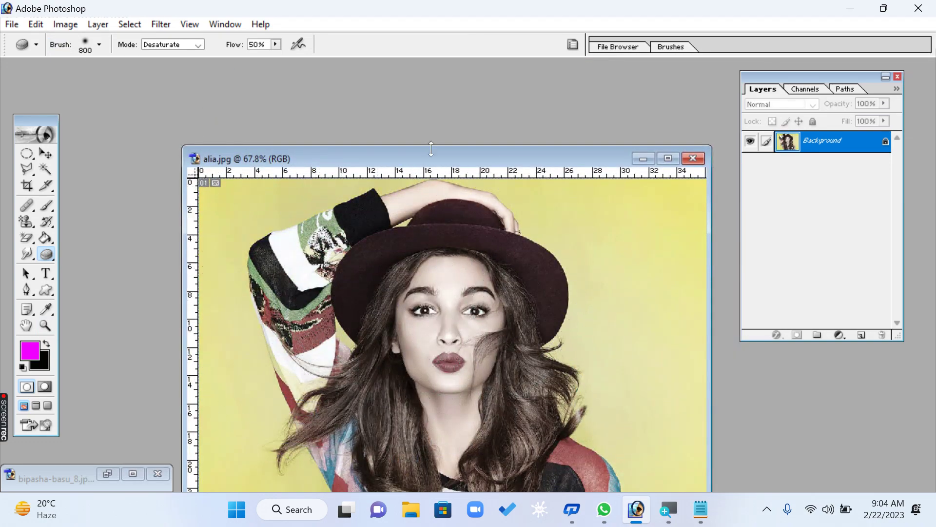
{"action": "left_click_drag", "start_coordinate": [431, 155], "coordinate": [412, 75]}
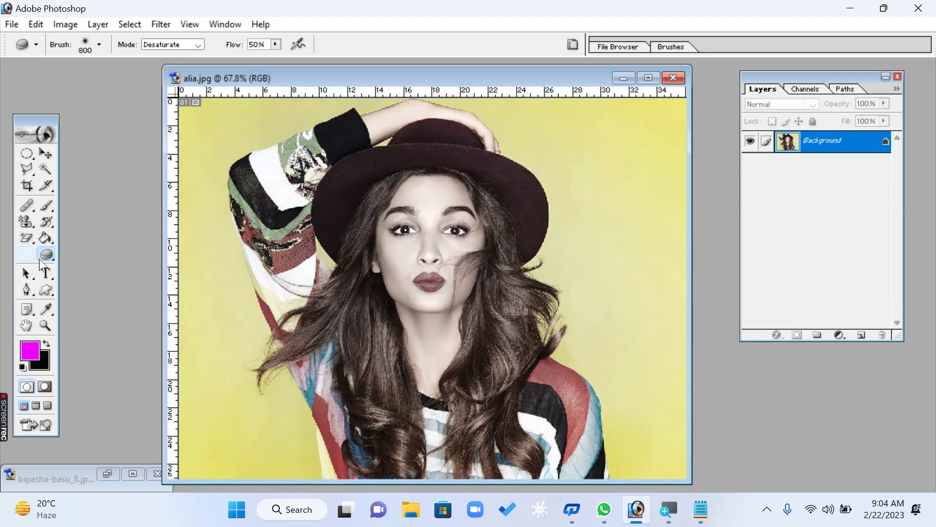
- Restore the original colors of the figure, clothing and yellow background with the 175-pixel History Brush
{"action": "right_click", "coordinate": [46, 255]}
{"action": "right_click", "coordinate": [46, 222]}
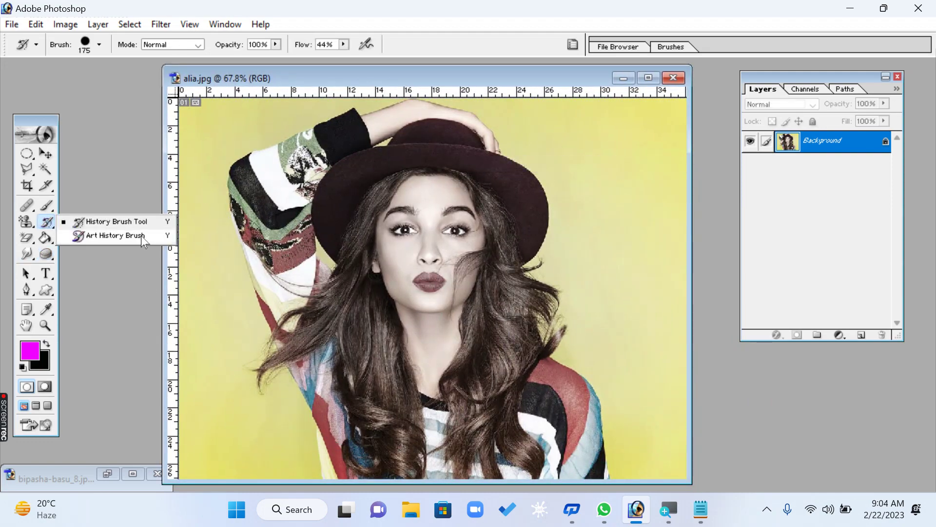
{"action": "left_click", "coordinate": [128, 222]}
{"action": "mouse_move", "coordinate": [350, 251]}
{"action": "left_mouse_down"}
{"action": "mouse_move", "coordinate": [428, 294]}
{"action": "mouse_move", "coordinate": [239, 355]}
{"action": "mouse_move", "coordinate": [250, 372]}
{"action": "mouse_move", "coordinate": [238, 167]}
{"action": "left_mouse_up"}
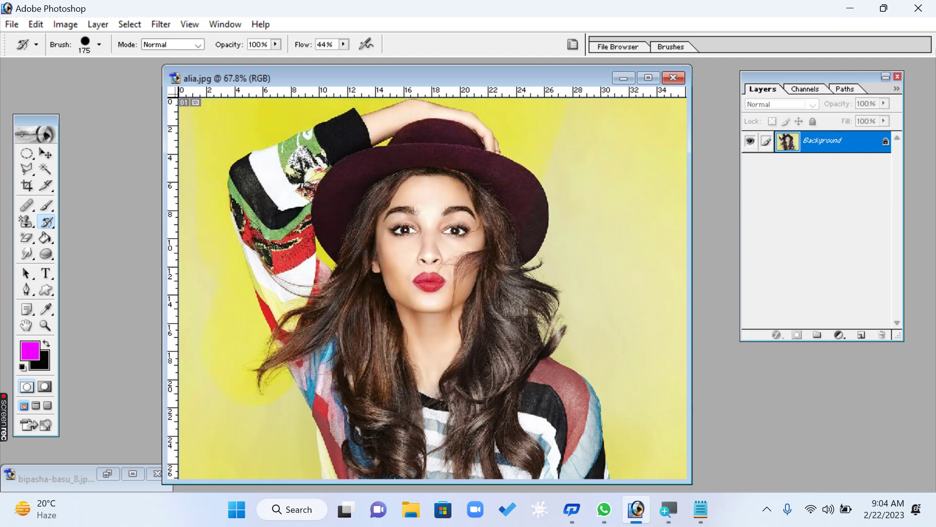
{"action": "mouse_move", "coordinate": [333, 122]}
{"action": "left_mouse_down"}
{"action": "mouse_move", "coordinate": [517, 142]}
{"action": "mouse_move", "coordinate": [611, 116]}
{"action": "mouse_move", "coordinate": [683, 121]}
{"action": "mouse_move", "coordinate": [538, 335]}
{"action": "mouse_move", "coordinate": [644, 291]}
{"action": "mouse_move", "coordinate": [655, 430]}
{"action": "mouse_move", "coordinate": [231, 447]}
{"action": "mouse_move", "coordinate": [323, 366]}
{"action": "mouse_move", "coordinate": [185, 377]}
{"action": "left_mouse_up"}
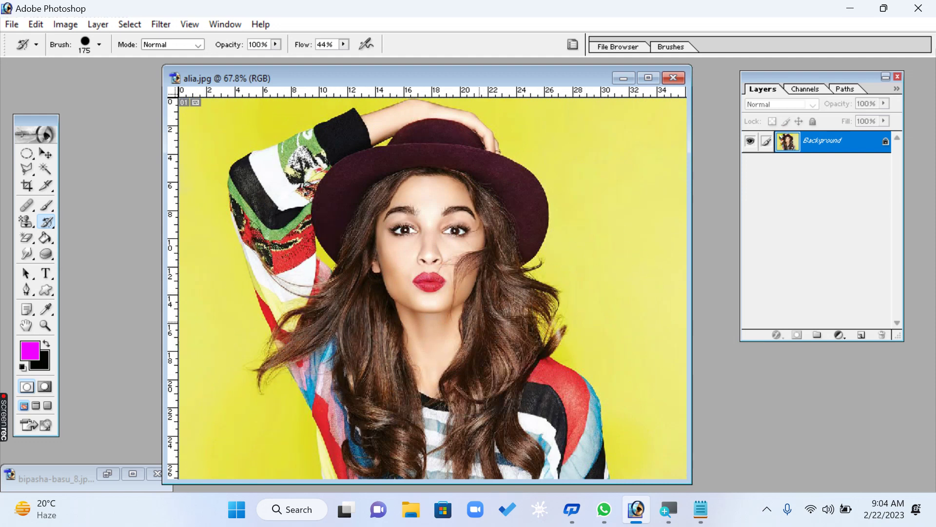
- Fill the yellow background areas around the figure with magenta using the Paint Bucket at tolerance 32
{"action": "left_click_drag", "start_coordinate": [46, 238], "coordinate": [117, 254]}
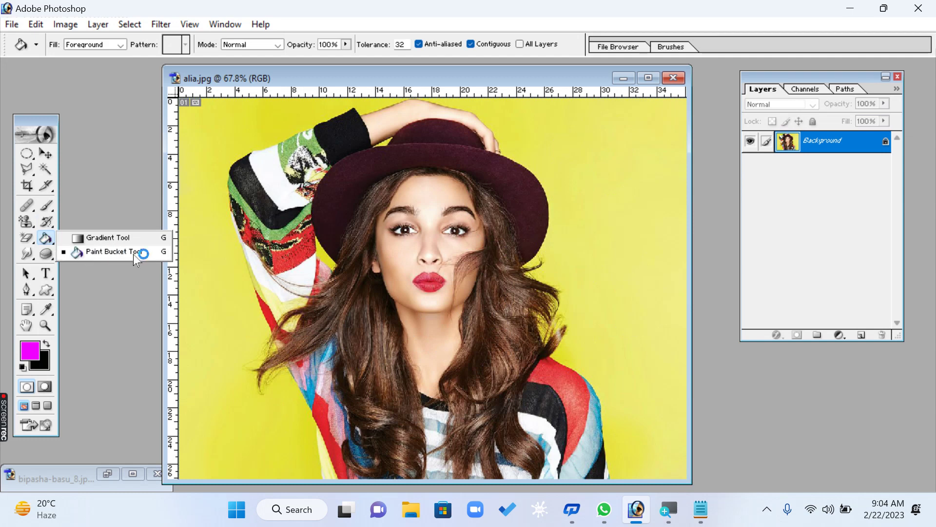
{"action": "left_click_drag", "start_coordinate": [106, 252], "coordinate": [101, 252]}
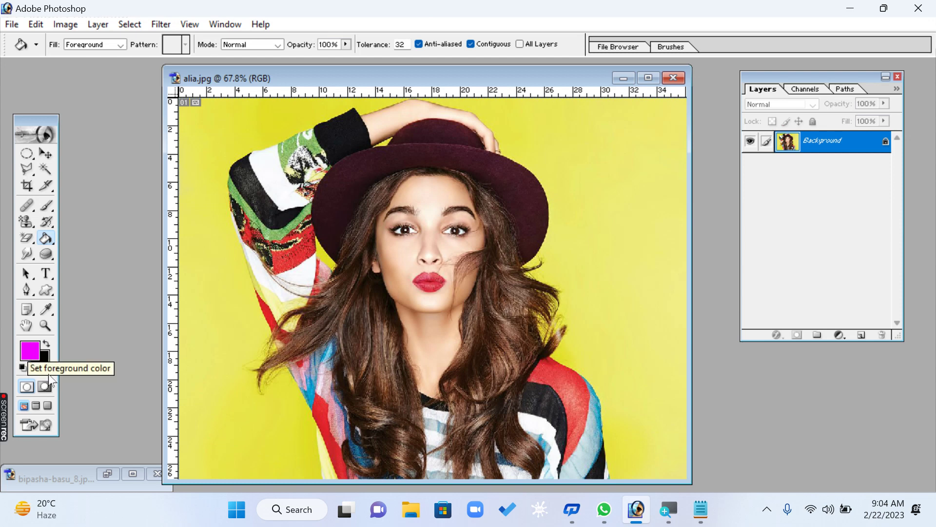
{"action": "left_click", "coordinate": [197, 266]}
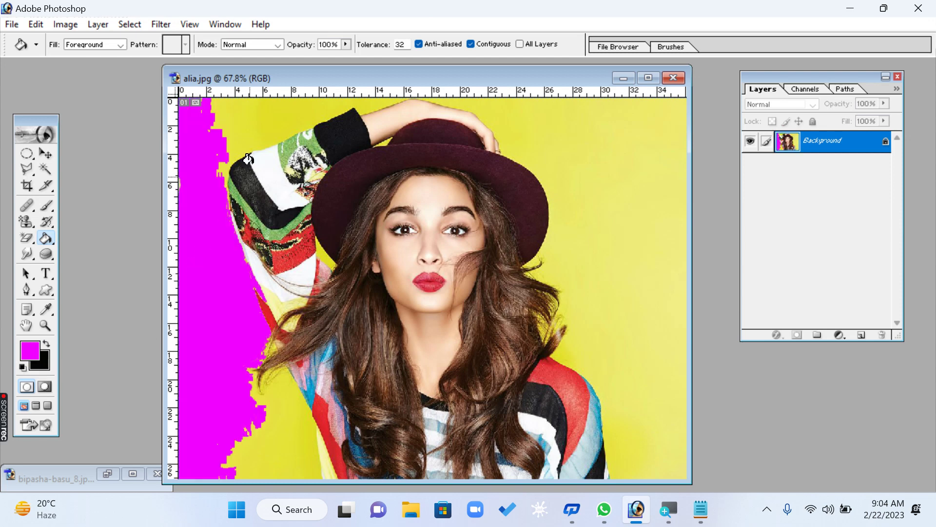
{"action": "left_click", "coordinate": [248, 122]}
{"action": "left_click", "coordinate": [581, 150]}
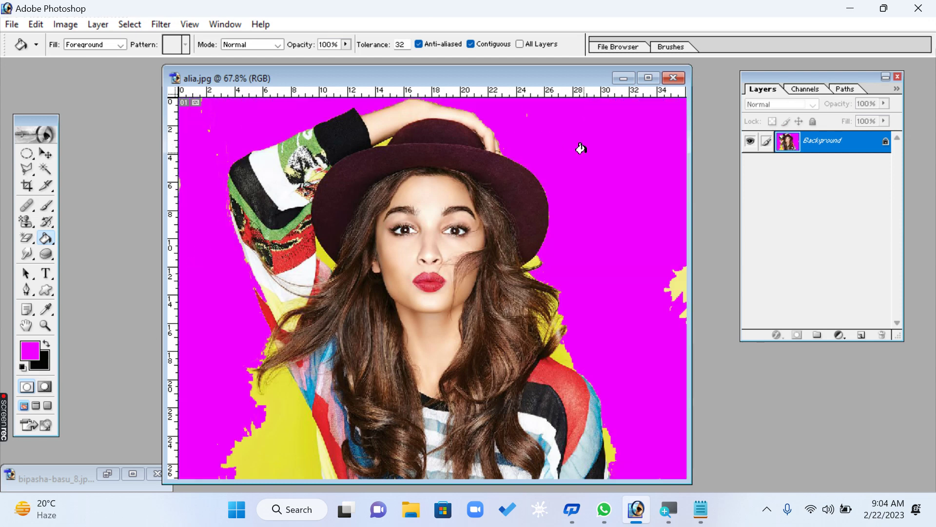
{"action": "left_click", "coordinate": [280, 447]}
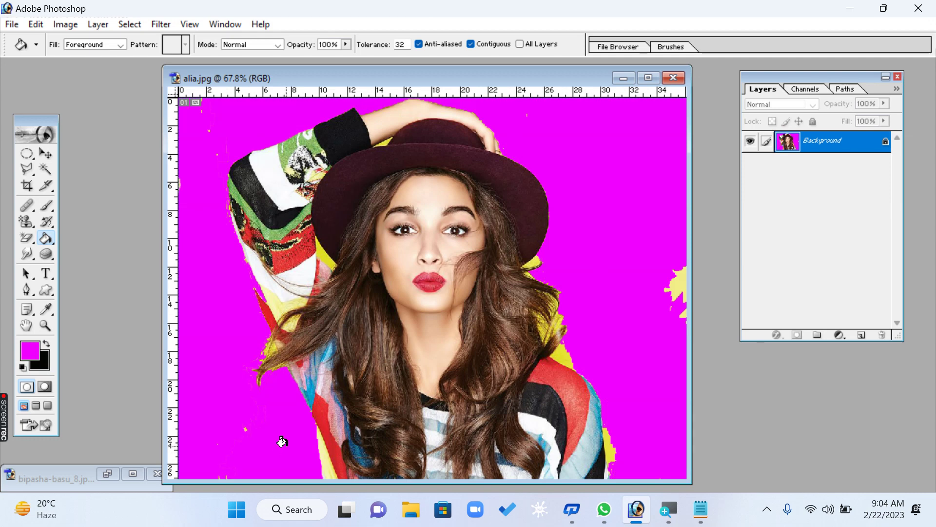
- Undo the four magenta background fills
{"action": "key", "text": "ctrl+alt+z"}
{"action": "key", "text": "ctrl+alt+z"}
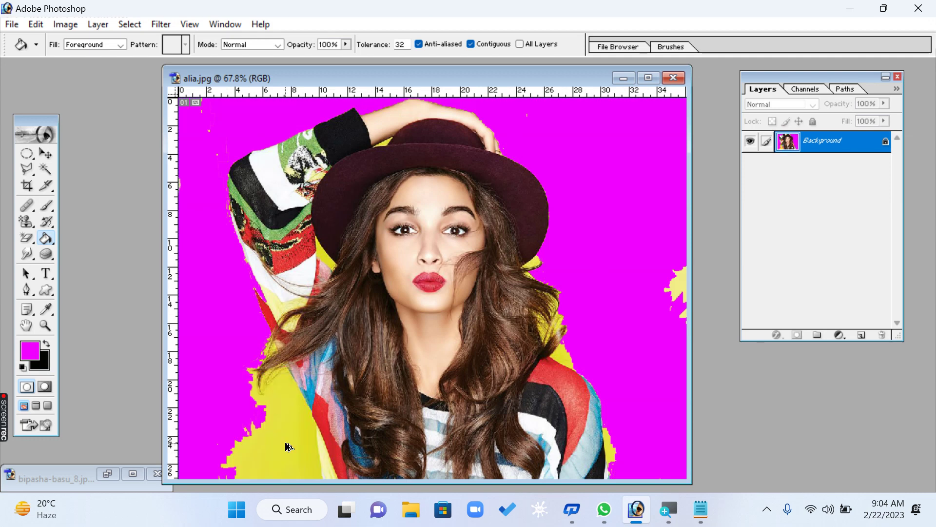
{"action": "key", "text": "ctrl+alt+z"}
{"action": "key", "text": "ctrl+alt+z"}
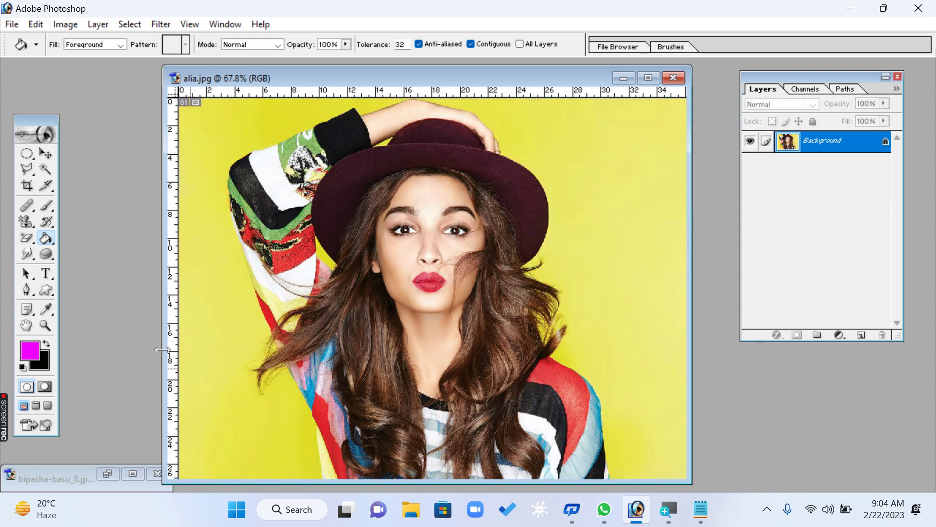
- Apply a blue-yellow-blue radial gradient from the lips toward the photo's right edge, and undo it
{"action": "left_click", "coordinate": [49, 243]}
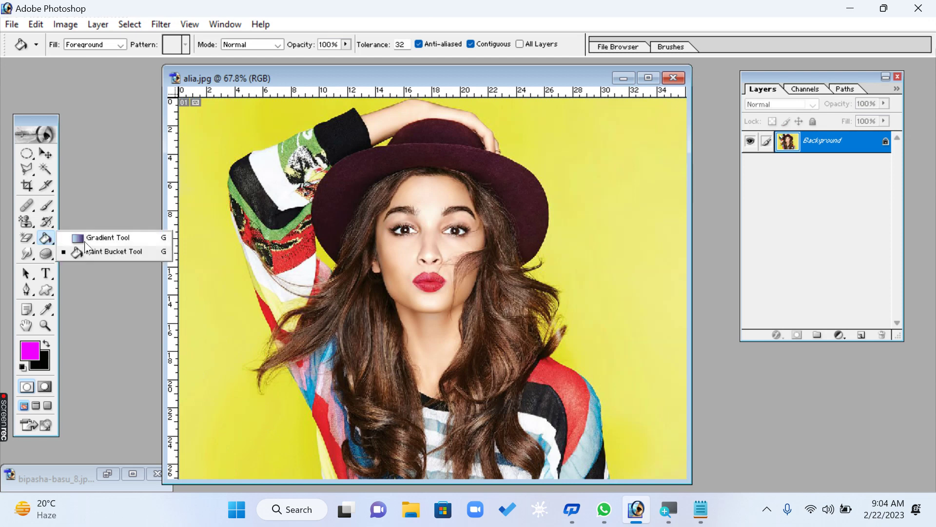
{"action": "left_click", "coordinate": [131, 239]}
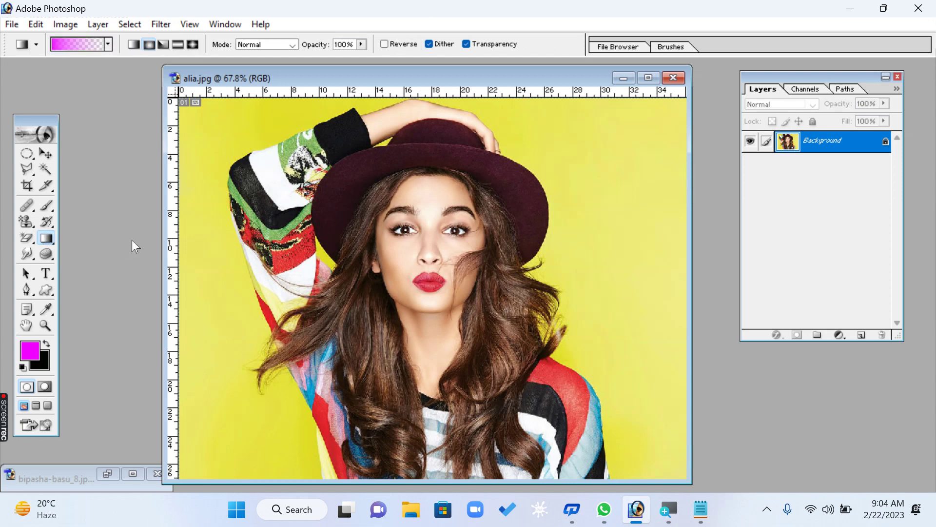
{"action": "left_click", "coordinate": [107, 45]}
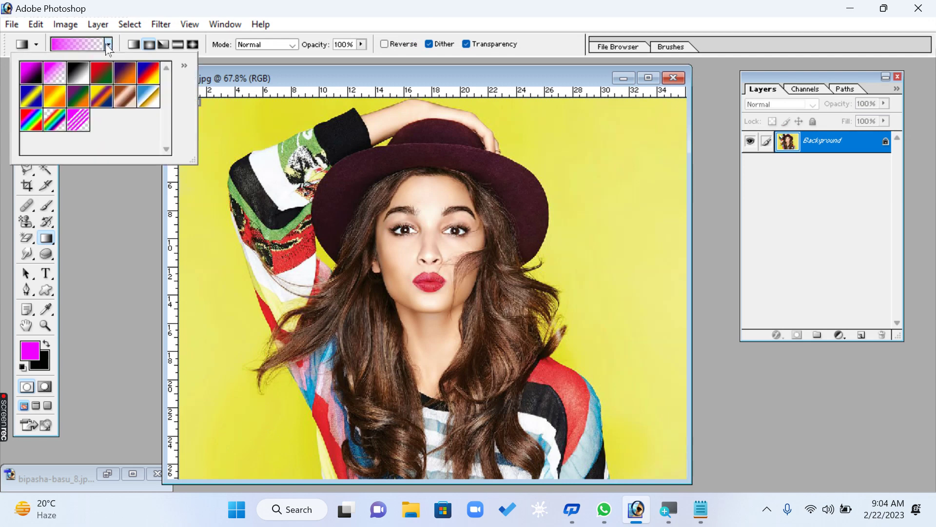
{"action": "left_click", "coordinate": [34, 100]}
{"action": "left_click", "coordinate": [424, 82]}
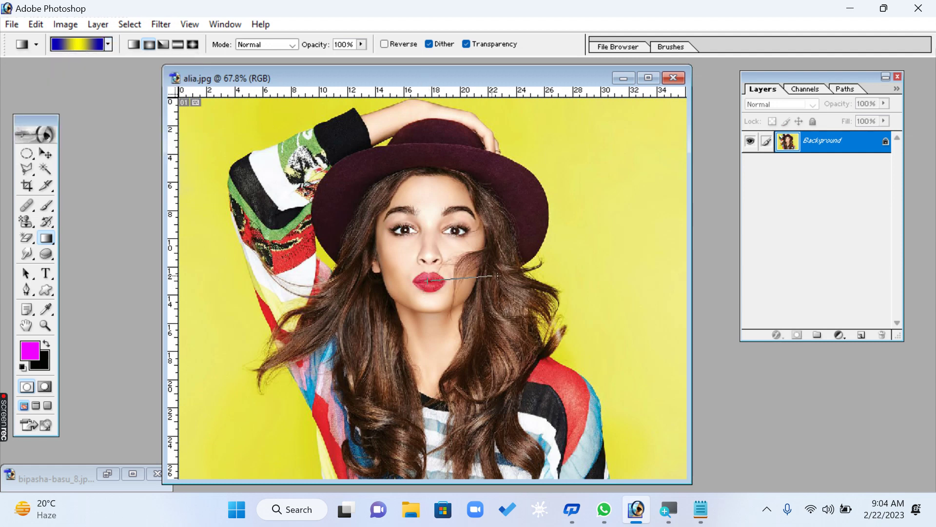
{"action": "left_click_drag", "start_coordinate": [497, 275], "coordinate": [671, 287]}
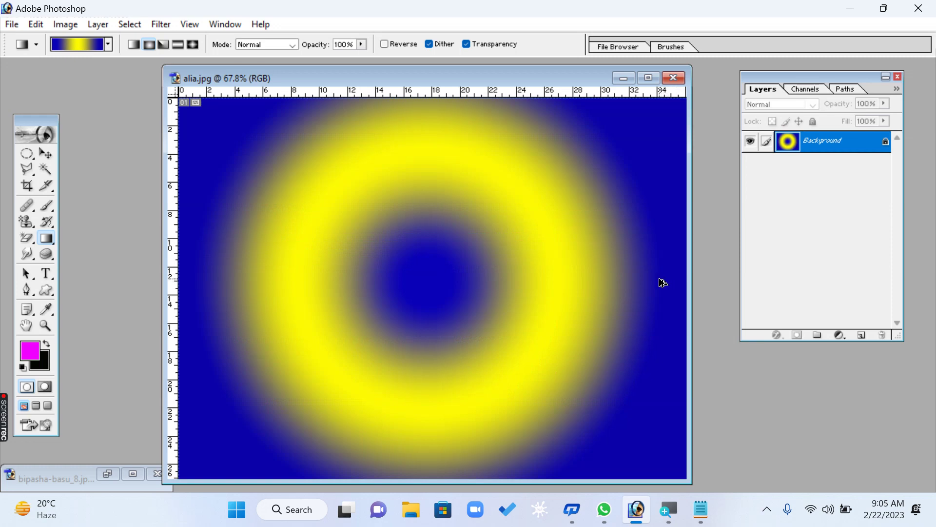
{"action": "key", "text": "ctrl+z"}
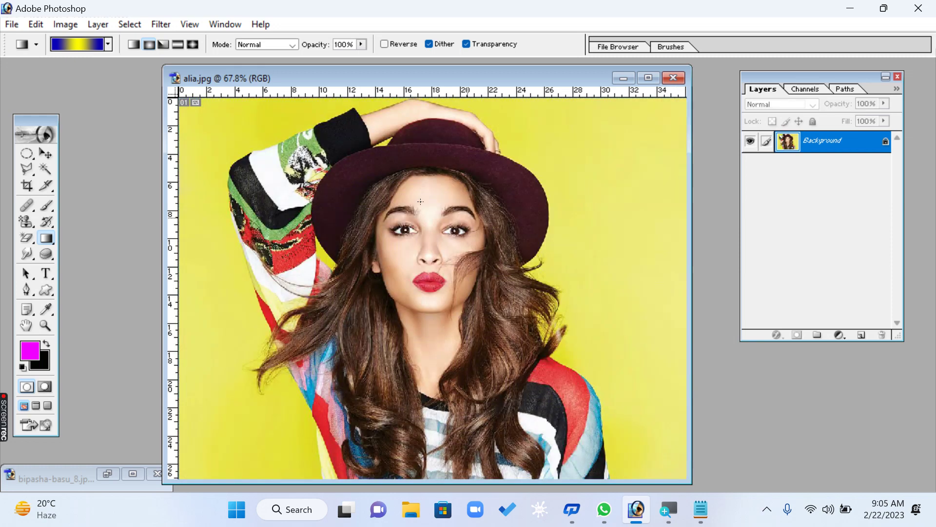
- Try the blue-yellow-blue gradient in linear style from beside the lips to the photo's right edge, and undo it
{"action": "left_click", "coordinate": [133, 45]}
{"action": "left_click_drag", "start_coordinate": [474, 282], "coordinate": [695, 280]}
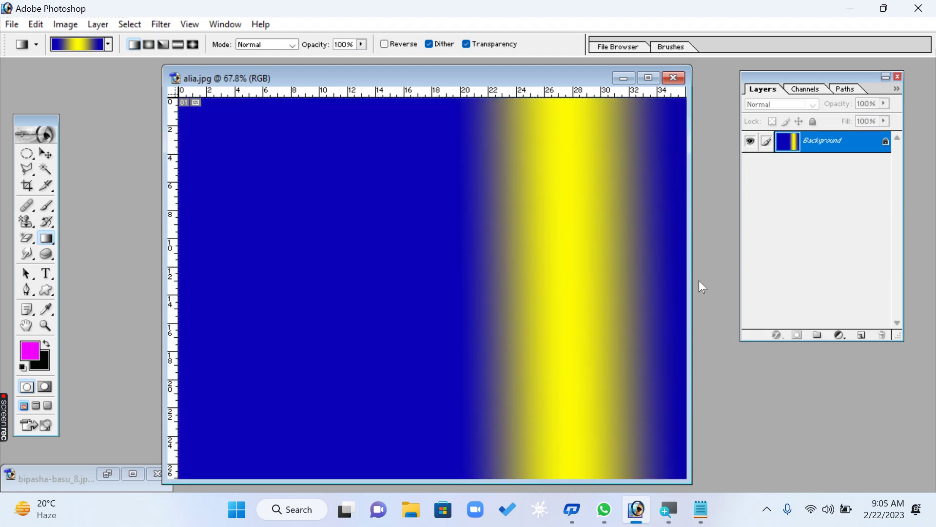
{"action": "key", "text": "ctrl+z"}
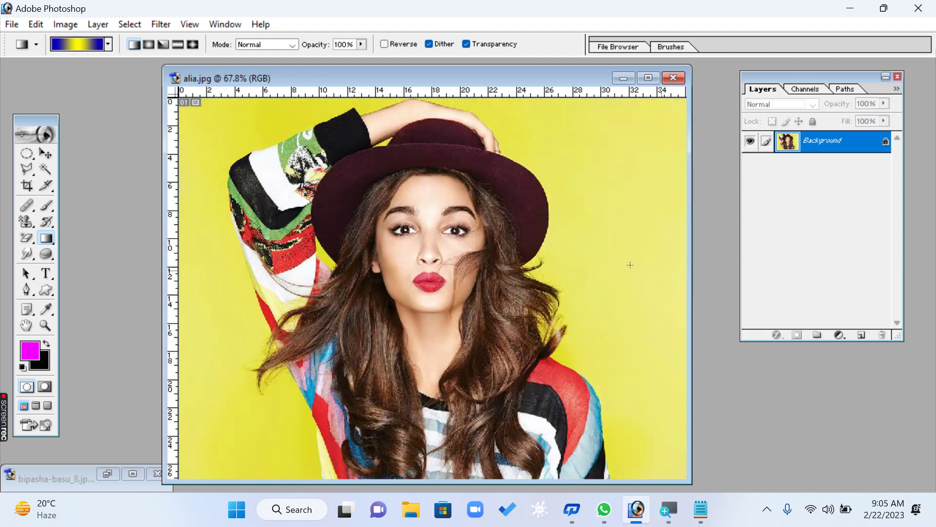
- Try the same gradient in angle style, centered on the lips, and undo it
{"action": "left_click", "coordinate": [161, 46]}
{"action": "left_click_drag", "start_coordinate": [429, 279], "coordinate": [697, 280]}
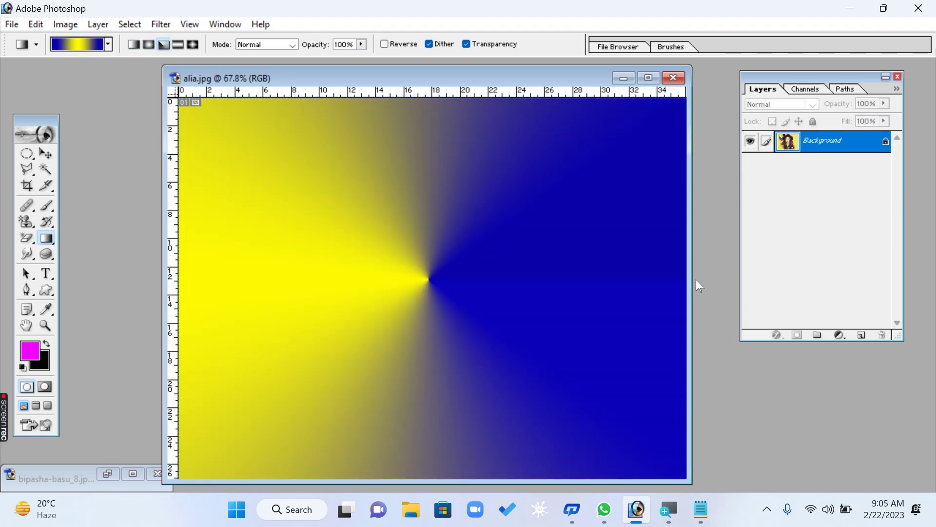
{"action": "key", "text": "ctrl+z"}
- Try the gradient in diamond style from the lips past the photo's right edge, and undo it
{"action": "left_click", "coordinate": [192, 45]}
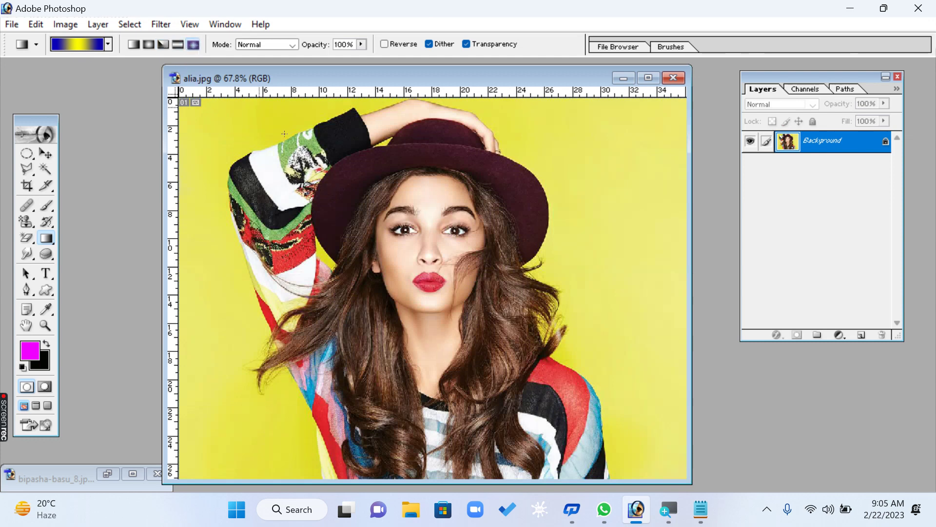
{"action": "left_click_drag", "start_coordinate": [429, 281], "coordinate": [701, 279]}
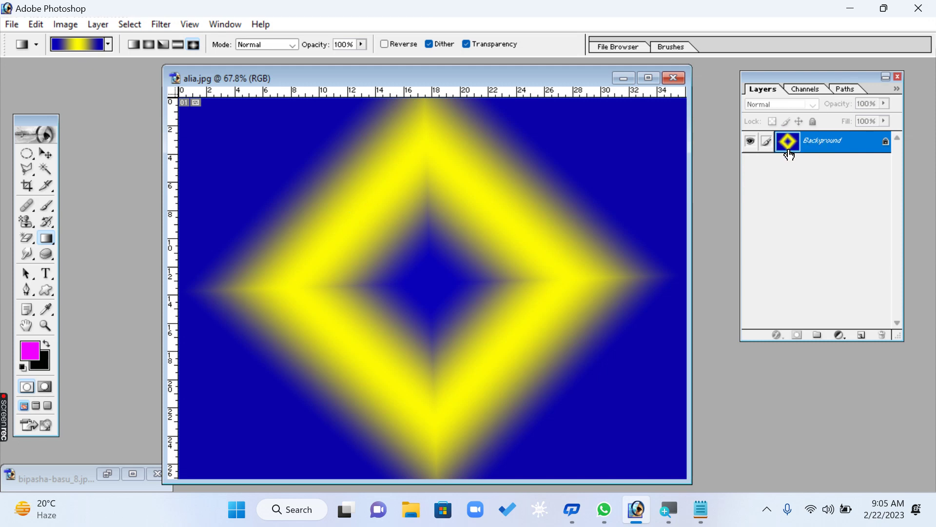
{"action": "key", "text": "ctrl+z"}
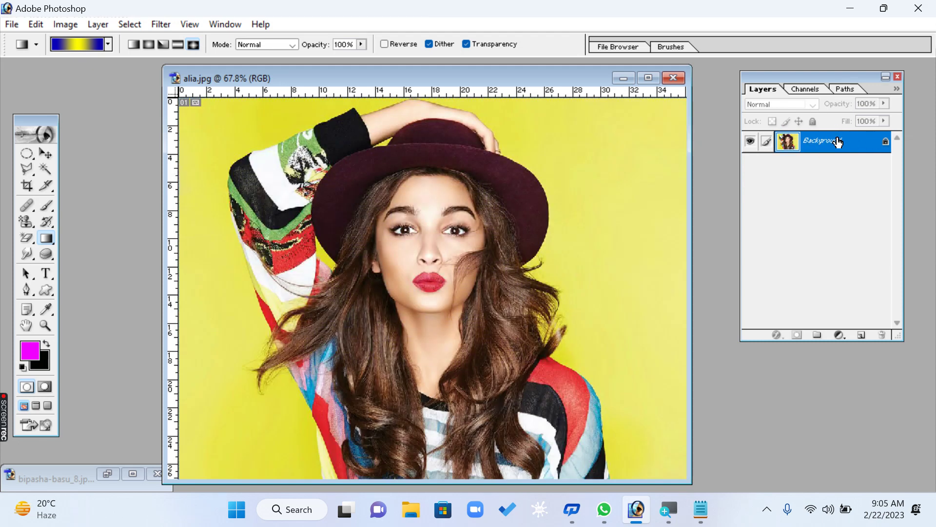
- Add a new layer above the photo and fill it with a blue-yellow-blue diamond gradient centered on the lips
{"action": "left_click", "coordinate": [861, 335]}
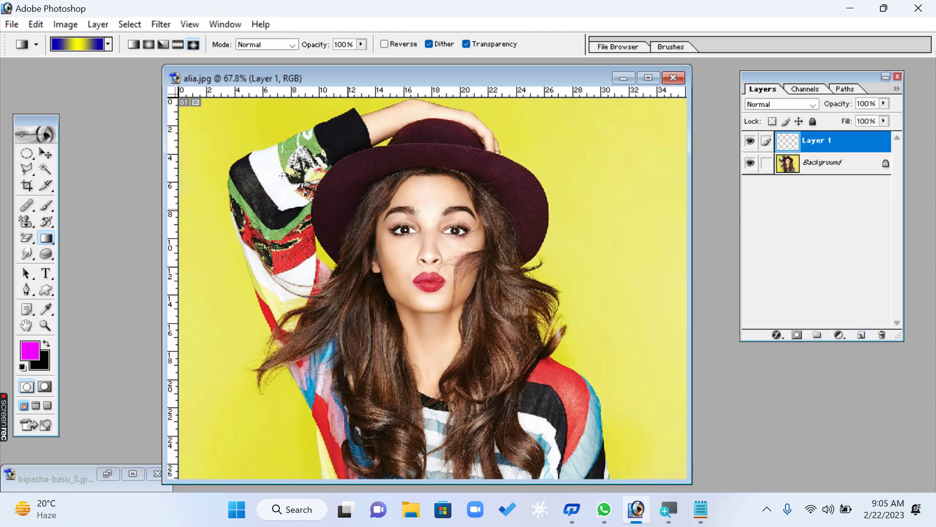
{"action": "left_click", "coordinate": [108, 45]}
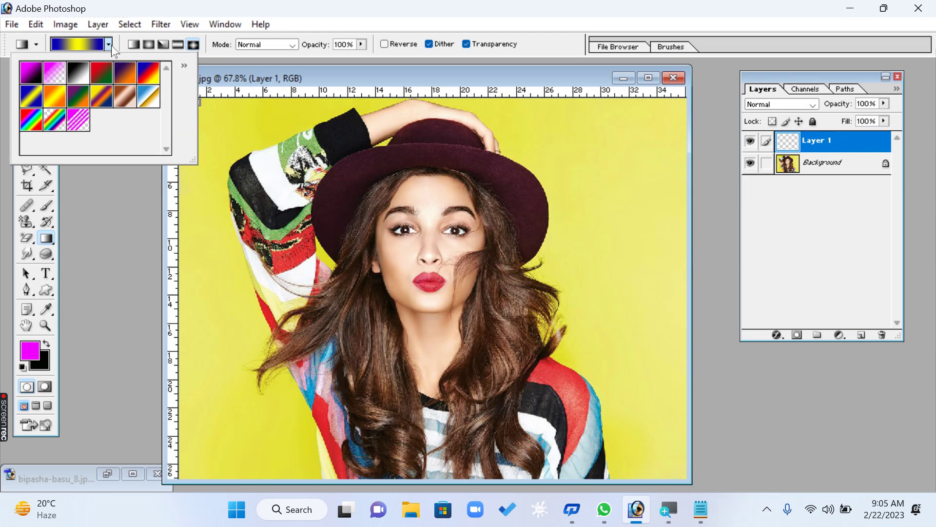
{"action": "left_click", "coordinate": [35, 116]}
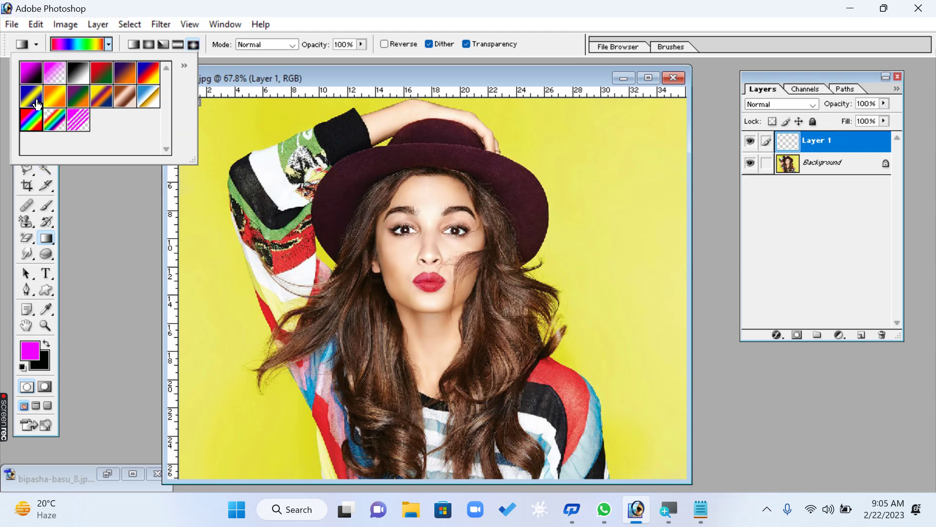
{"action": "left_click", "coordinate": [35, 100]}
{"action": "left_click", "coordinate": [440, 228]}
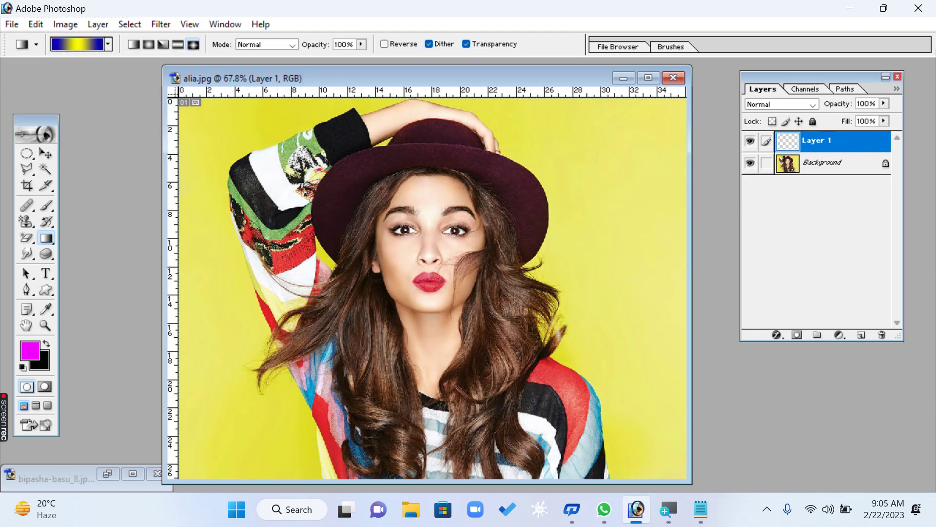
{"action": "left_click_drag", "start_coordinate": [434, 280], "coordinate": [718, 279]}
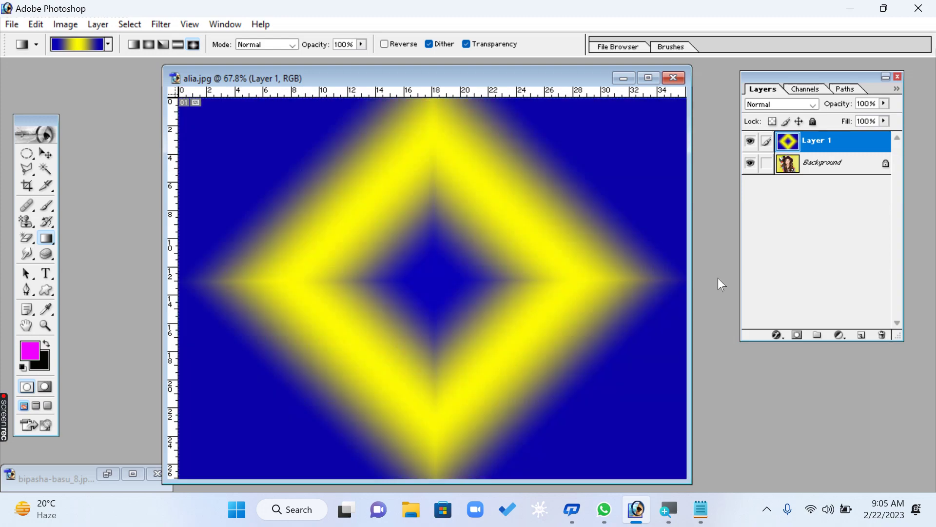
- Lower the gradient layer's opacity to 63% and set its blending mode to Darken
{"action": "left_click", "coordinate": [884, 103]}
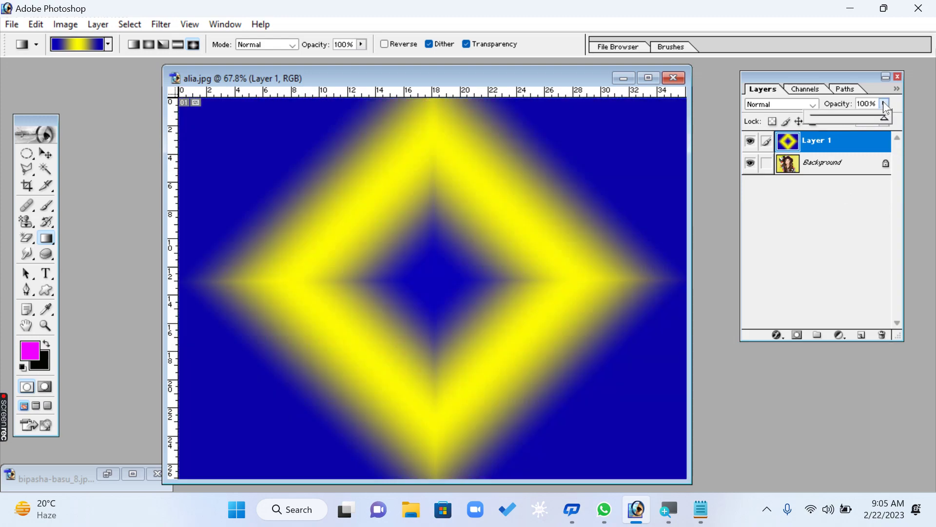
{"action": "mouse_move", "coordinate": [859, 118]}
{"action": "left_mouse_down"}
{"action": "mouse_move", "coordinate": [840, 119]}
{"action": "mouse_move", "coordinate": [869, 118]}
{"action": "mouse_move", "coordinate": [856, 118]}
{"action": "left_mouse_up"}
{"action": "left_click", "coordinate": [812, 105]}
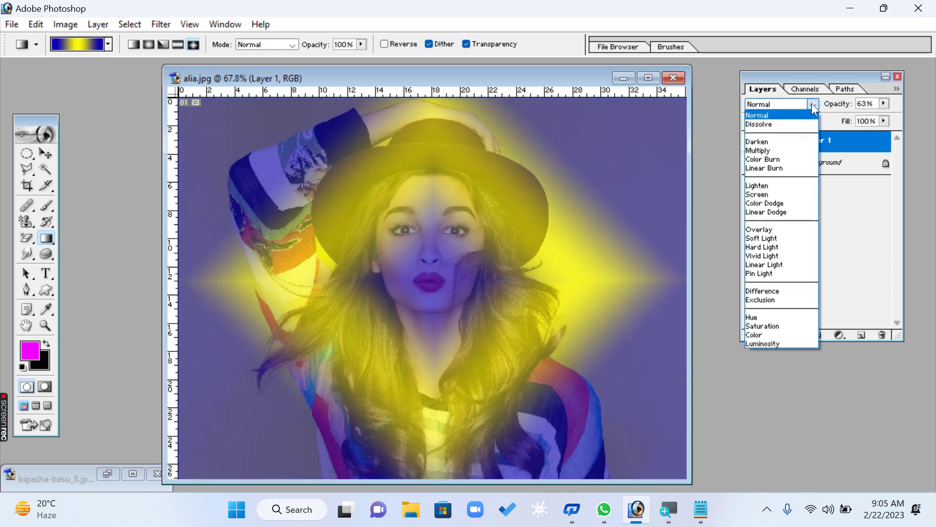
{"action": "left_click", "coordinate": [788, 143]}
{"action": "left_click", "coordinate": [815, 106]}
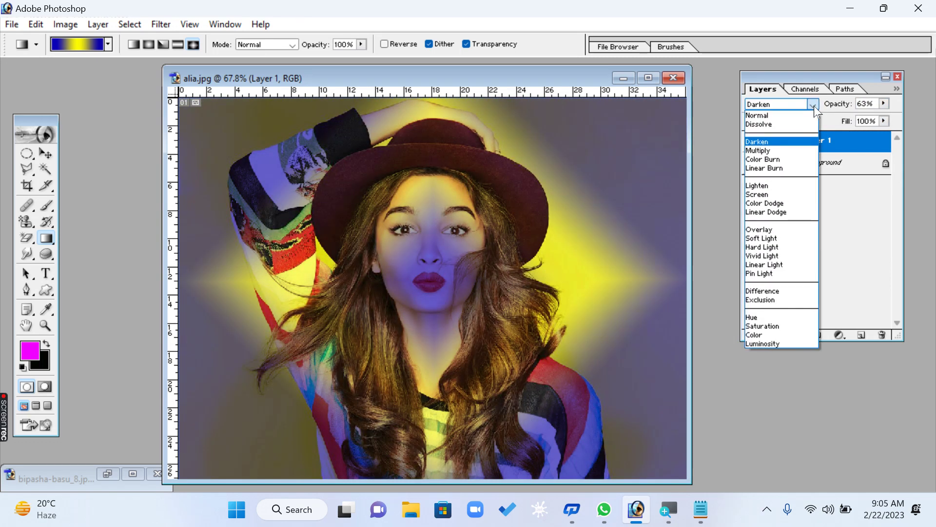
{"action": "left_click", "coordinate": [815, 106]}
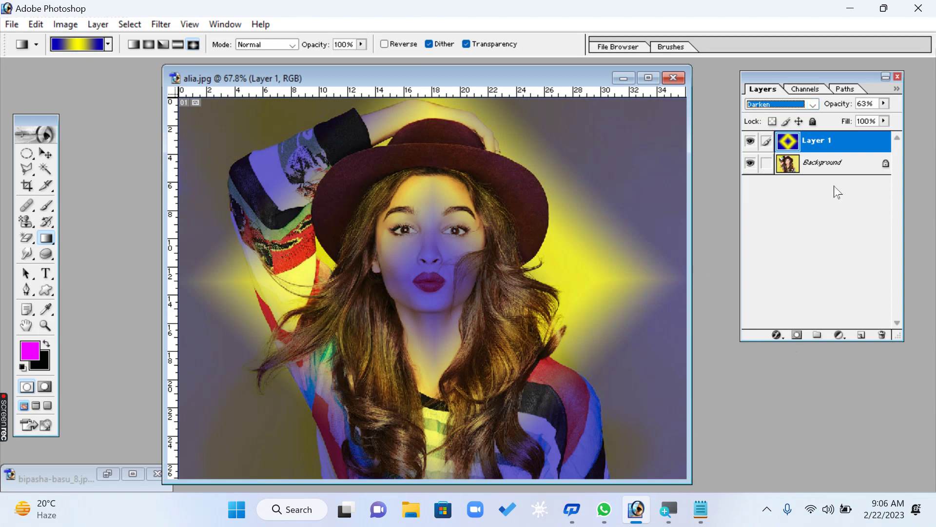
- Try the Soft Light, Hue and Exclusion blending modes on the gradient layer
{"action": "left_click", "coordinate": [813, 105]}
{"action": "left_click", "coordinate": [764, 239]}
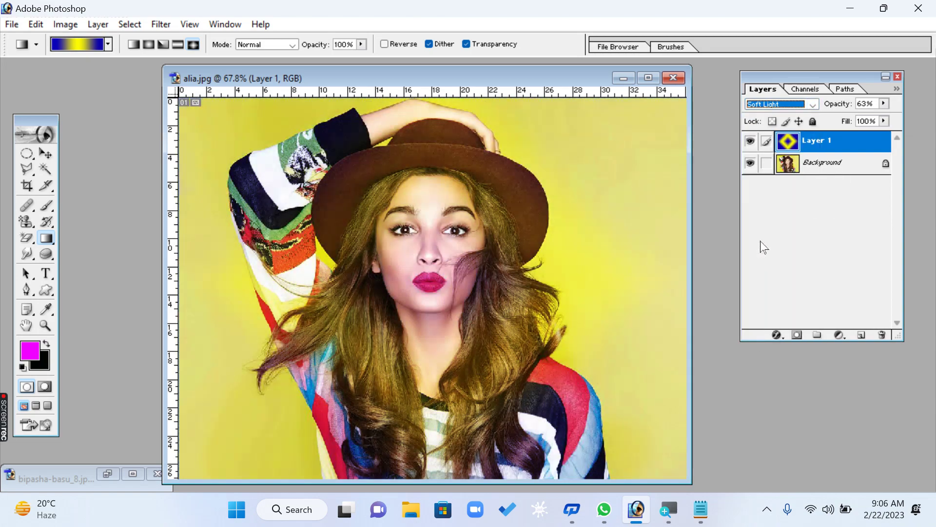
{"action": "left_click", "coordinate": [813, 104]}
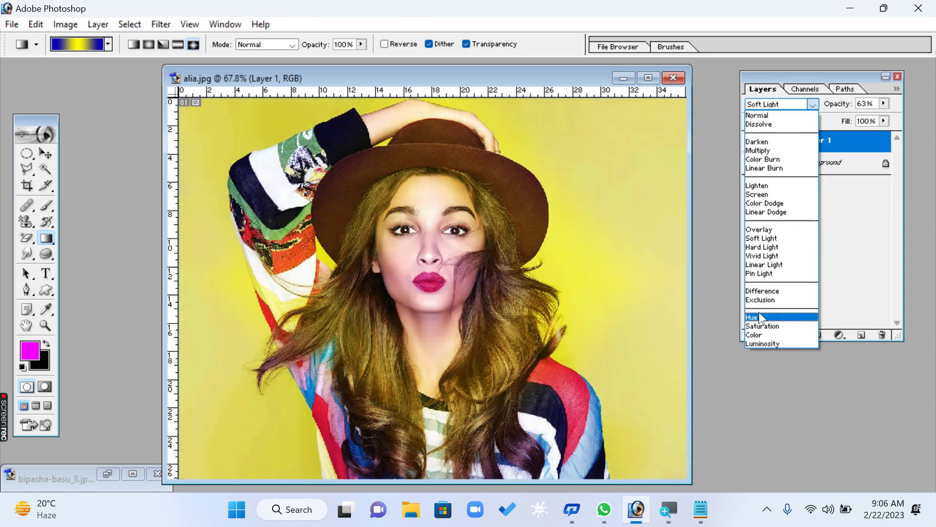
{"action": "left_click", "coordinate": [760, 317]}
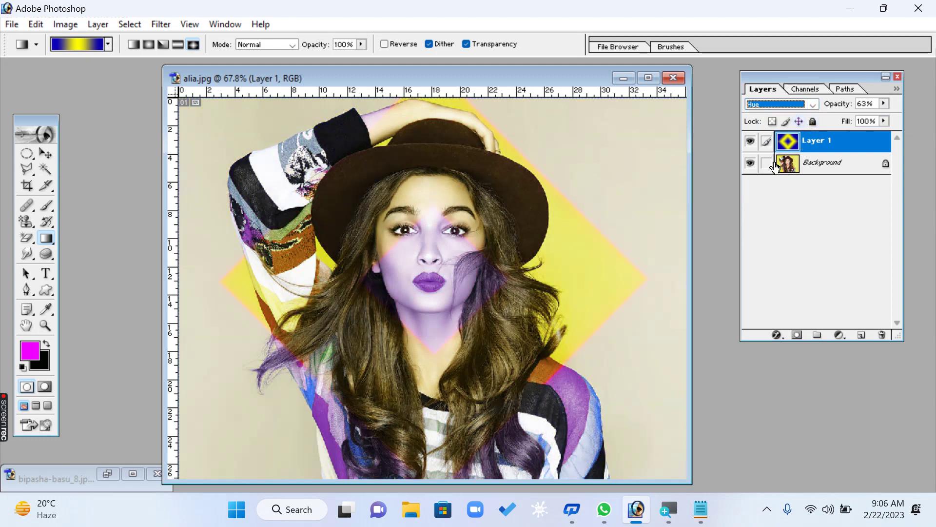
{"action": "left_click", "coordinate": [813, 105]}
{"action": "left_click", "coordinate": [765, 304]}
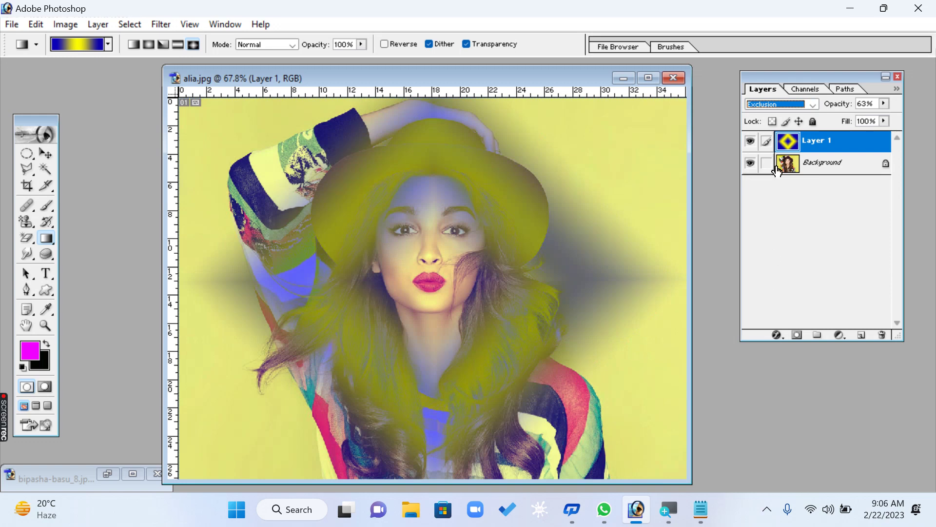
- Switch to the Move tool and delete the gradient layer above the photo
{"action": "left_click", "coordinate": [47, 155]}
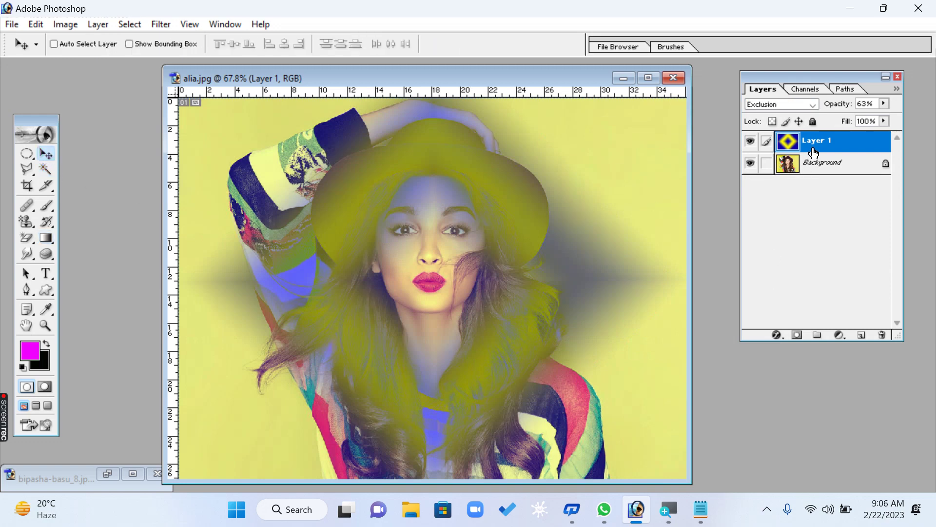
{"action": "left_click", "coordinate": [883, 335]}
{"action": "left_click", "coordinate": [420, 202]}
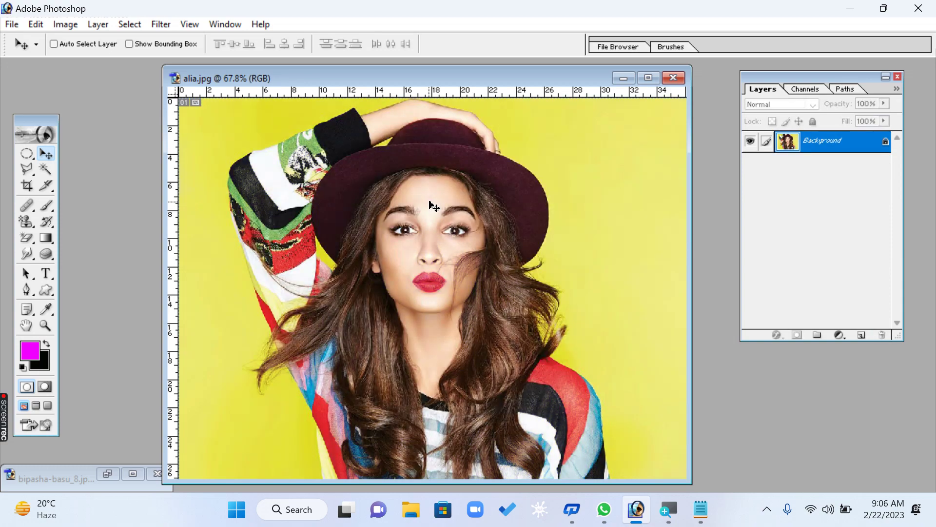
- Look through the Gradient tool's presets and the pattern libraries offered for the Pattern Stamp tool
{"action": "left_click", "coordinate": [46, 238]}
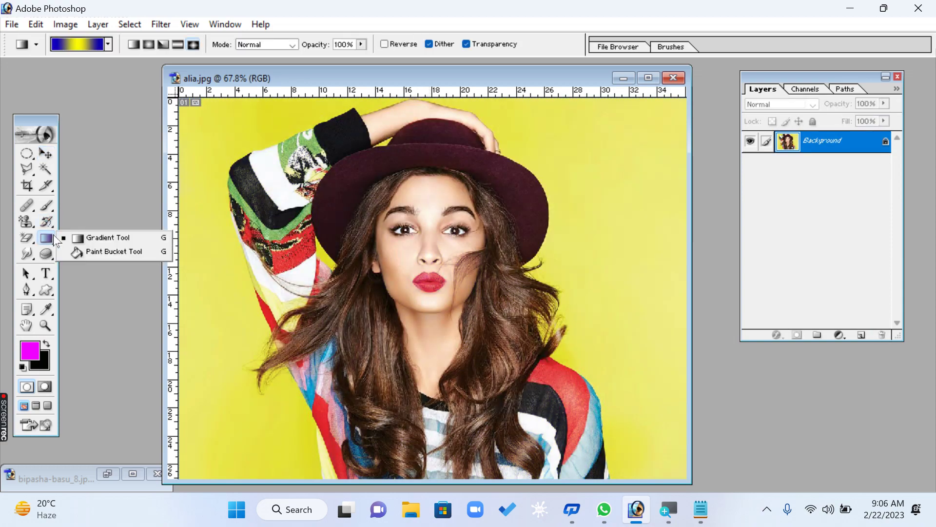
{"action": "left_click", "coordinate": [109, 44]}
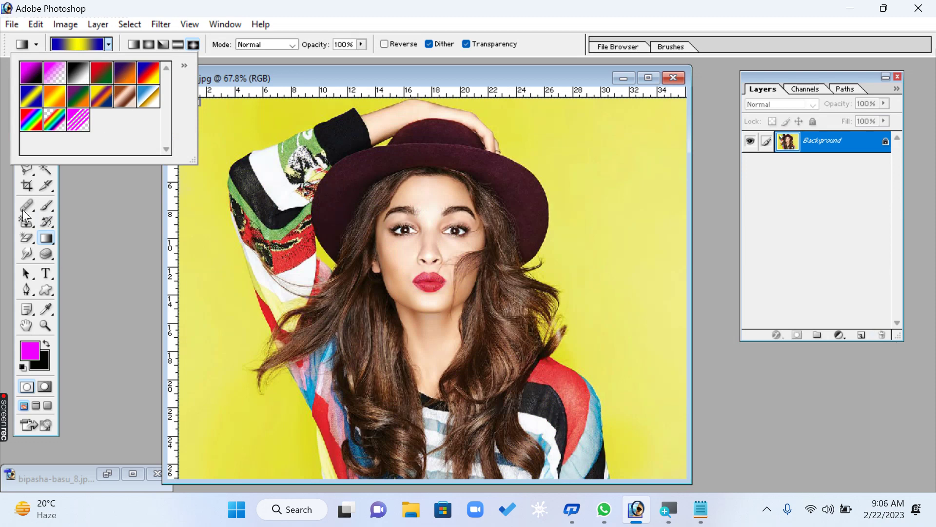
{"action": "left_click", "coordinate": [26, 222]}
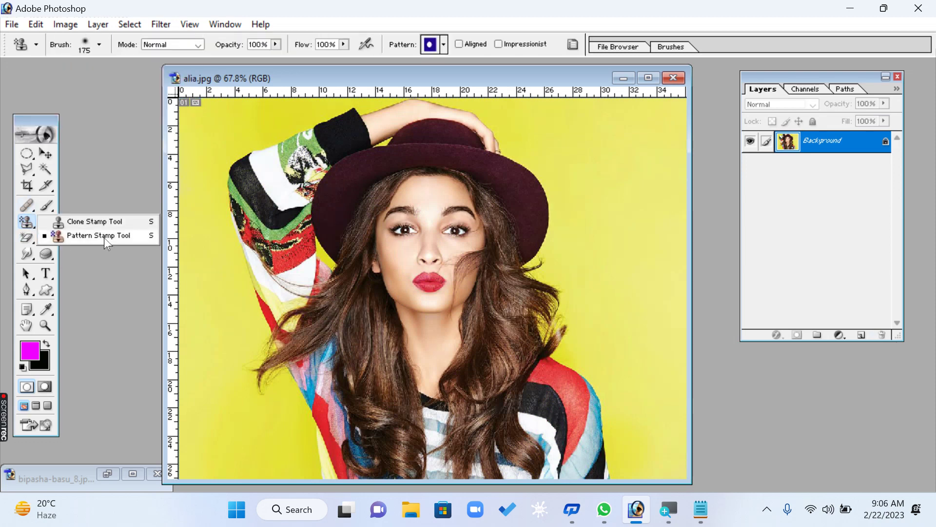
{"action": "left_click", "coordinate": [89, 235]}
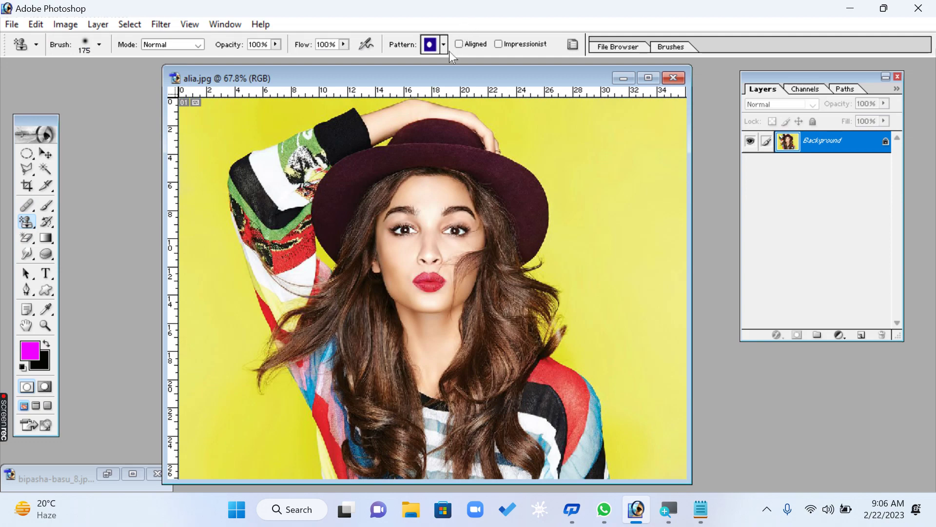
{"action": "left_click", "coordinate": [444, 46]}
{"action": "left_click", "coordinate": [515, 68]}
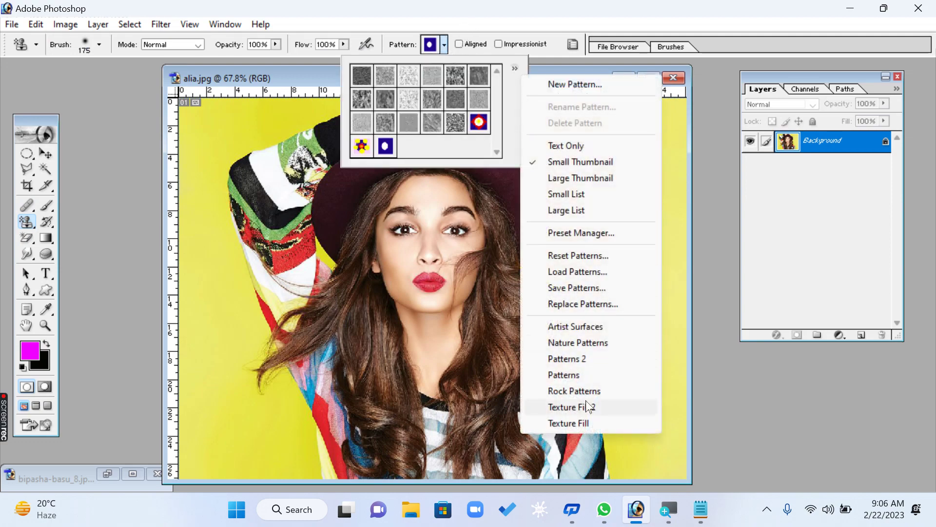
- Replace the Gradient tool's current presets with the Color Harmonies 2 set
{"action": "left_click", "coordinate": [46, 237]}
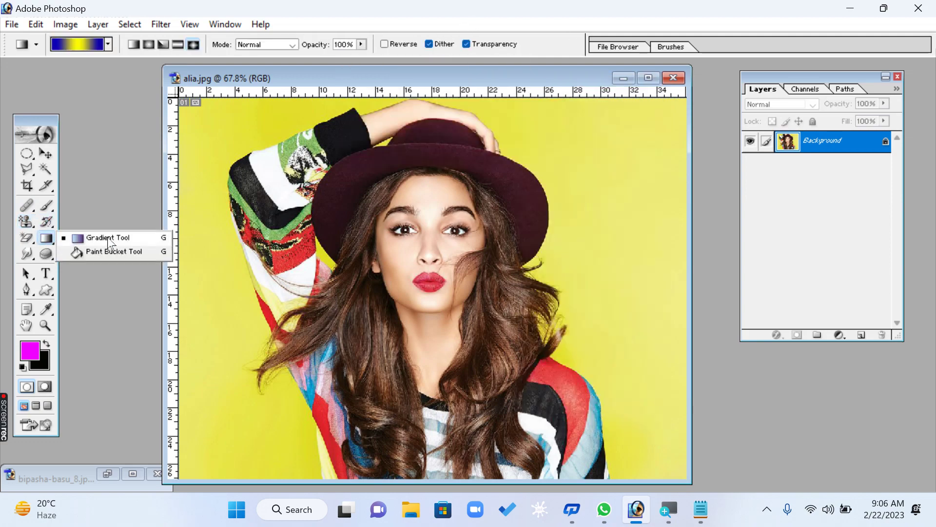
{"action": "left_click", "coordinate": [88, 236]}
{"action": "left_click", "coordinate": [108, 46]}
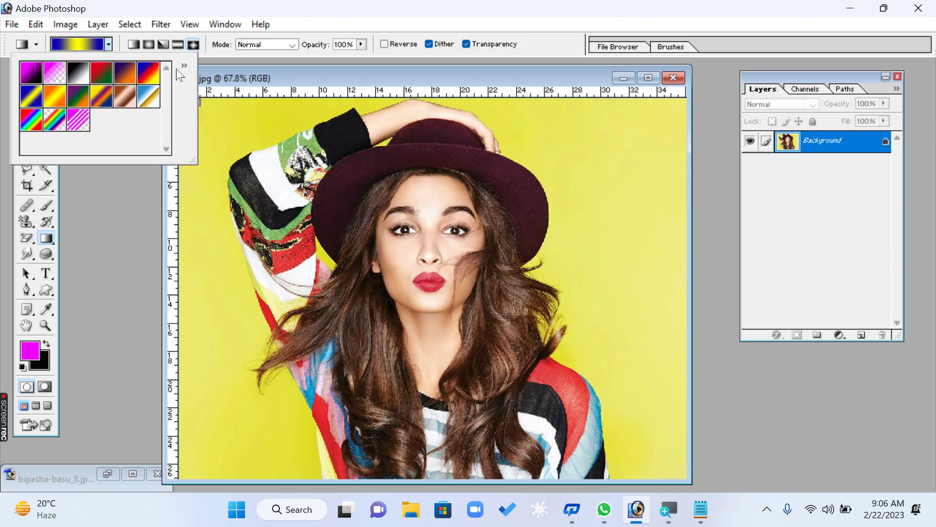
{"action": "left_click", "coordinate": [184, 65]}
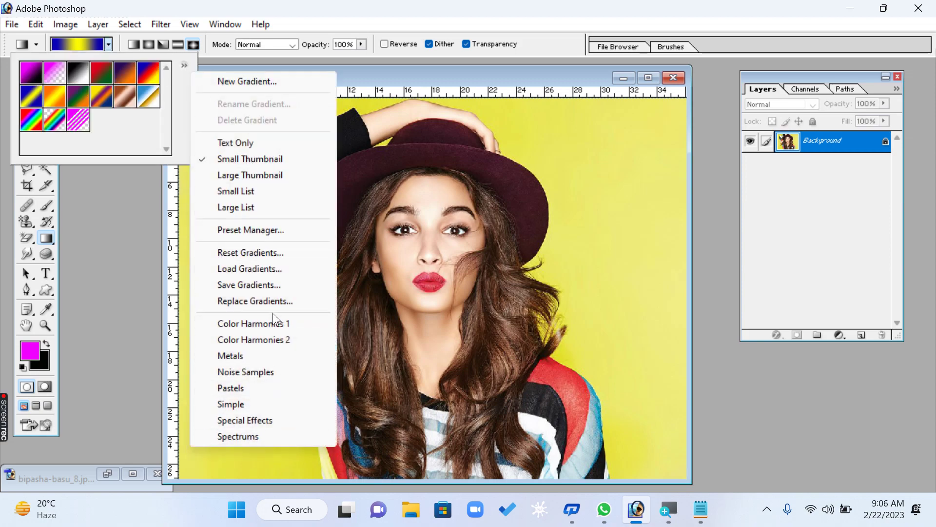
{"action": "left_click", "coordinate": [266, 339]}
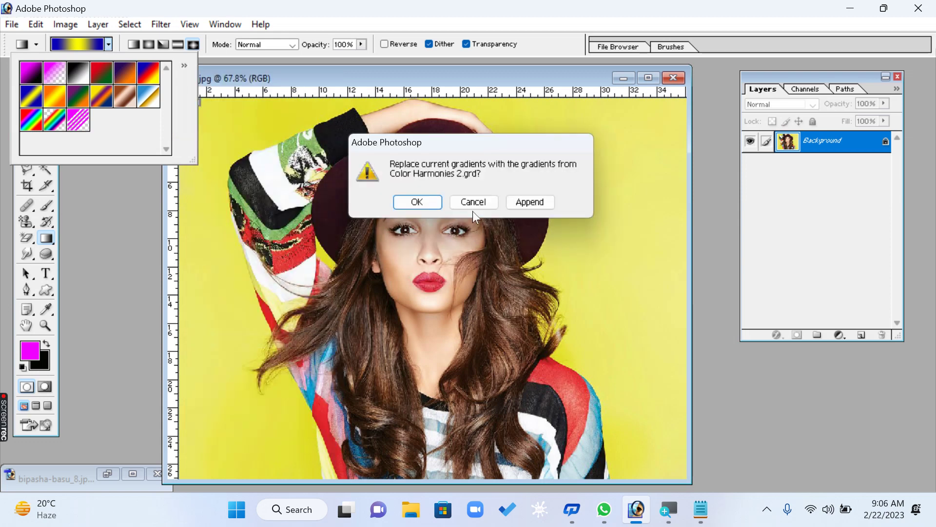
{"action": "left_click", "coordinate": [418, 201]}
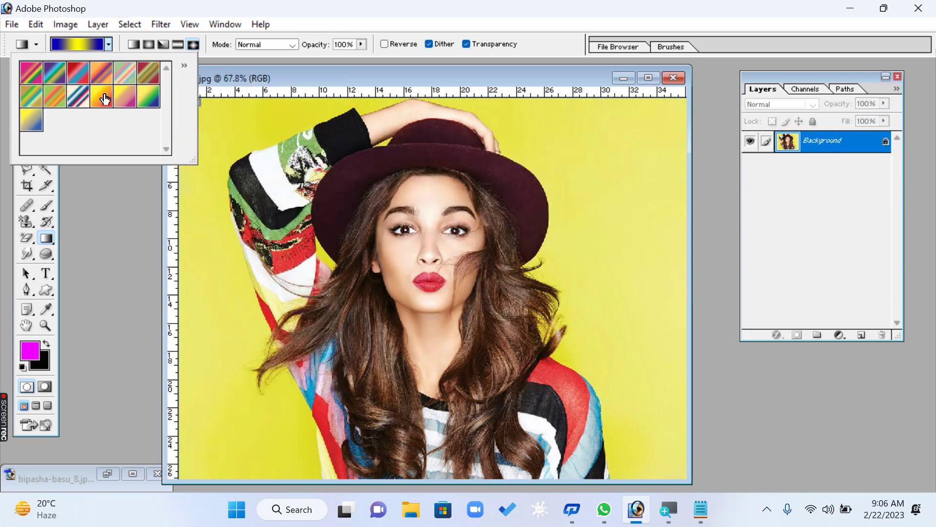
- Fill the photo with an orange-purple diamond gradient drawn outward from the lips, and undo the fill
{"action": "left_click", "coordinate": [101, 72]}
{"action": "left_click", "coordinate": [395, 222]}
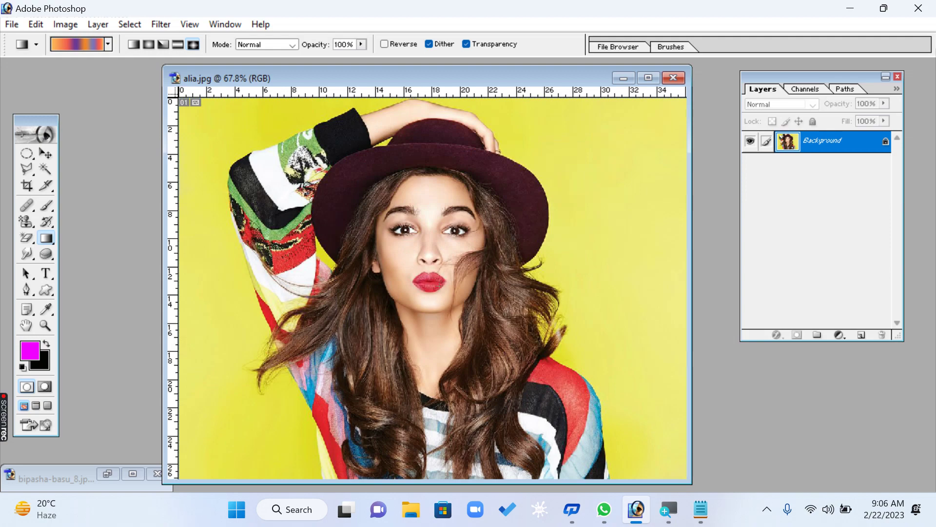
{"action": "left_click_drag", "start_coordinate": [439, 288], "coordinate": [643, 287]}
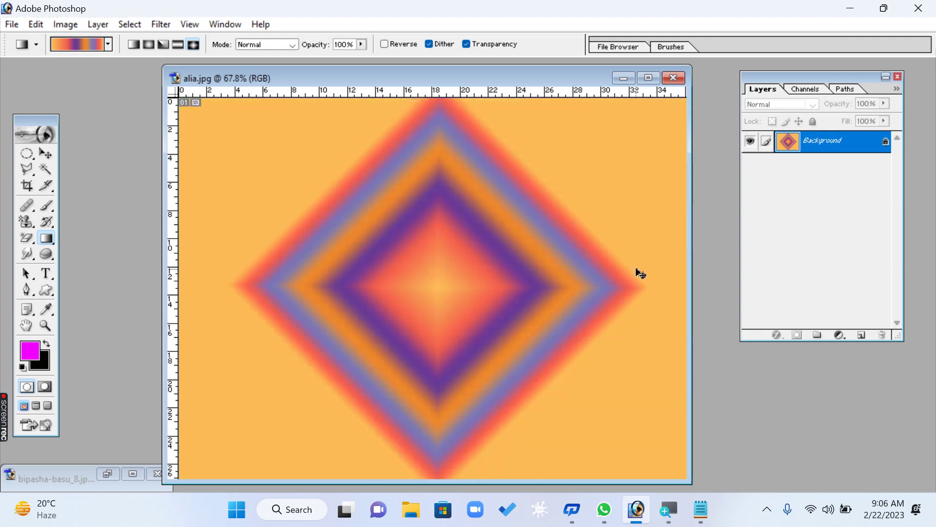
{"action": "key", "text": "ctrl+z"}
- Paint the blue and white dot pattern over the hat, face and hair with the Pattern Stamp tool
{"action": "left_click", "coordinate": [50, 225]}
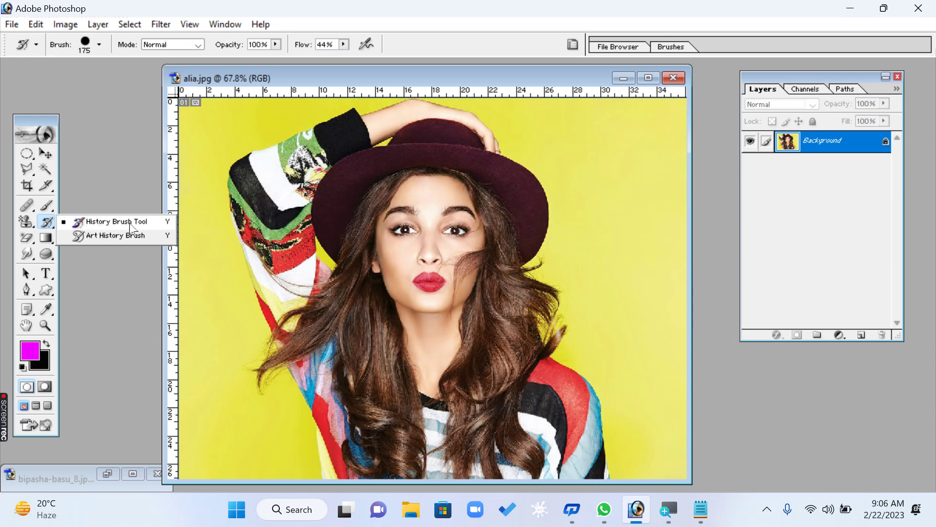
{"action": "left_click", "coordinate": [24, 221]}
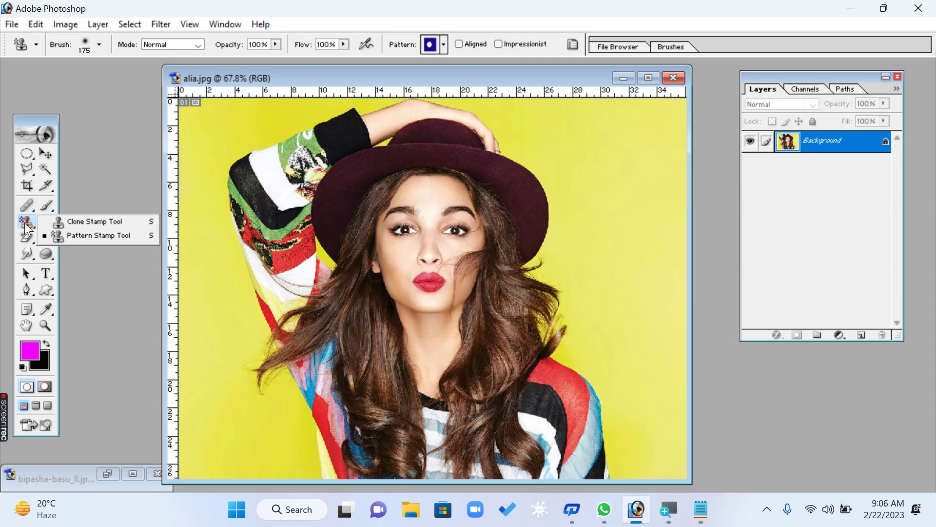
{"action": "left_click", "coordinate": [78, 233]}
{"action": "left_click_drag", "start_coordinate": [385, 182], "coordinate": [287, 293]}
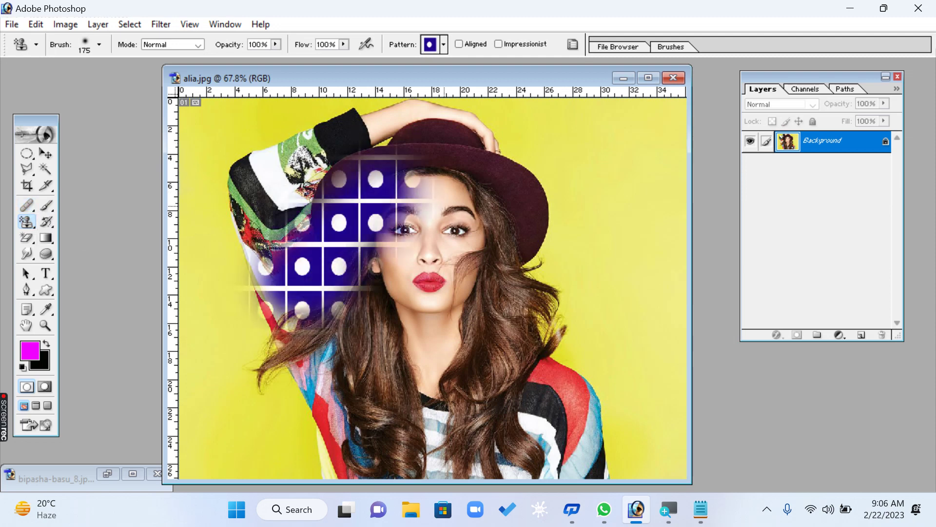
{"action": "mouse_move", "coordinate": [444, 205]}
{"action": "left_mouse_down"}
{"action": "mouse_move", "coordinate": [439, 312]}
{"action": "mouse_move", "coordinate": [398, 305]}
{"action": "left_mouse_up"}
- Paint the original photo back over the stamped pattern with the History Brush
{"action": "left_click_drag", "start_coordinate": [46, 220], "coordinate": [79, 228]}
{"action": "left_click", "coordinate": [93, 224]}
{"action": "mouse_move", "coordinate": [276, 274]}
{"action": "left_mouse_down"}
{"action": "mouse_move", "coordinate": [333, 159]}
{"action": "mouse_move", "coordinate": [338, 233]}
{"action": "mouse_move", "coordinate": [292, 414]}
{"action": "mouse_move", "coordinate": [593, 161]}
{"action": "mouse_move", "coordinate": [458, 324]}
{"action": "mouse_move", "coordinate": [343, 259]}
{"action": "left_mouse_up"}
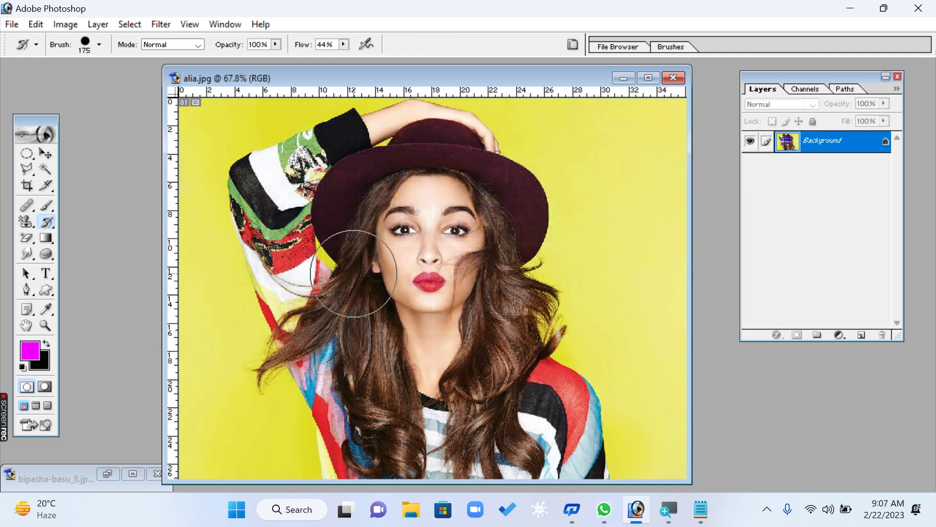
- Smear most of the portrait with the Art History Brush using the Tight Short style
{"action": "left_click_drag", "start_coordinate": [42, 222], "coordinate": [102, 241]}
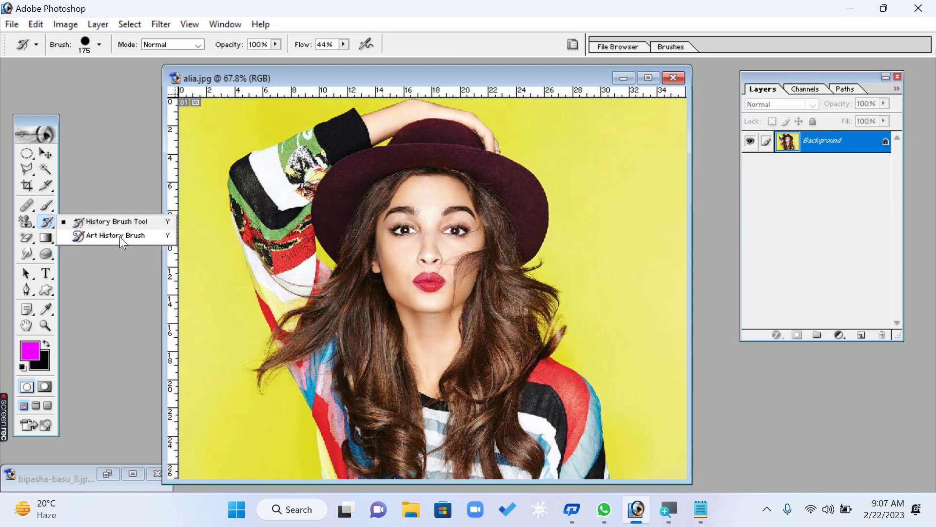
{"action": "left_click", "coordinate": [119, 236]}
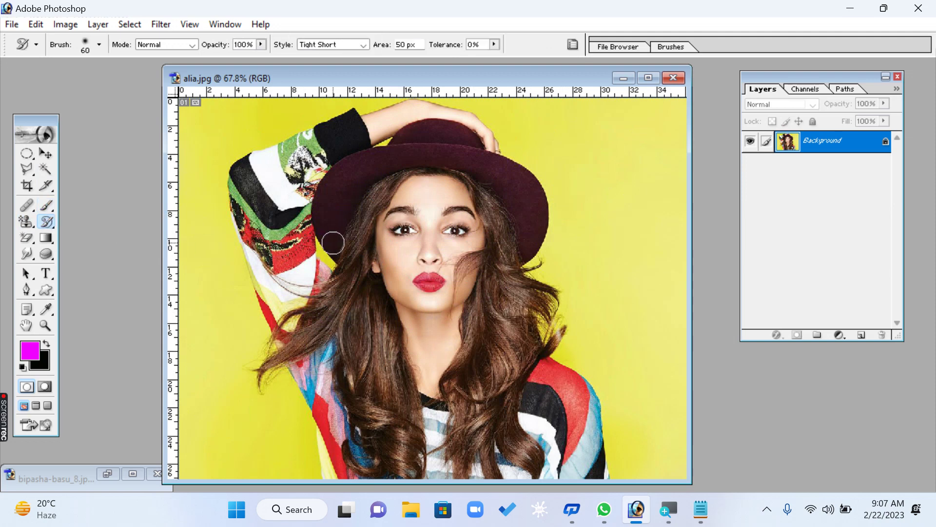
{"action": "mouse_move", "coordinate": [443, 210]}
{"action": "left_mouse_down"}
{"action": "mouse_move", "coordinate": [429, 199]}
{"action": "mouse_move", "coordinate": [441, 258]}
{"action": "mouse_move", "coordinate": [414, 314]}
{"action": "mouse_move", "coordinate": [354, 320]}
{"action": "mouse_move", "coordinate": [326, 236]}
{"action": "mouse_move", "coordinate": [226, 241]}
{"action": "mouse_move", "coordinate": [293, 146]}
{"action": "mouse_move", "coordinate": [468, 117]}
{"action": "mouse_move", "coordinate": [536, 205]}
{"action": "mouse_move", "coordinate": [302, 253]}
{"action": "mouse_move", "coordinate": [537, 341]}
{"action": "mouse_move", "coordinate": [317, 400]}
{"action": "mouse_move", "coordinate": [624, 439]}
{"action": "mouse_move", "coordinate": [390, 205]}
{"action": "mouse_move", "coordinate": [380, 170]}
{"action": "left_mouse_up"}
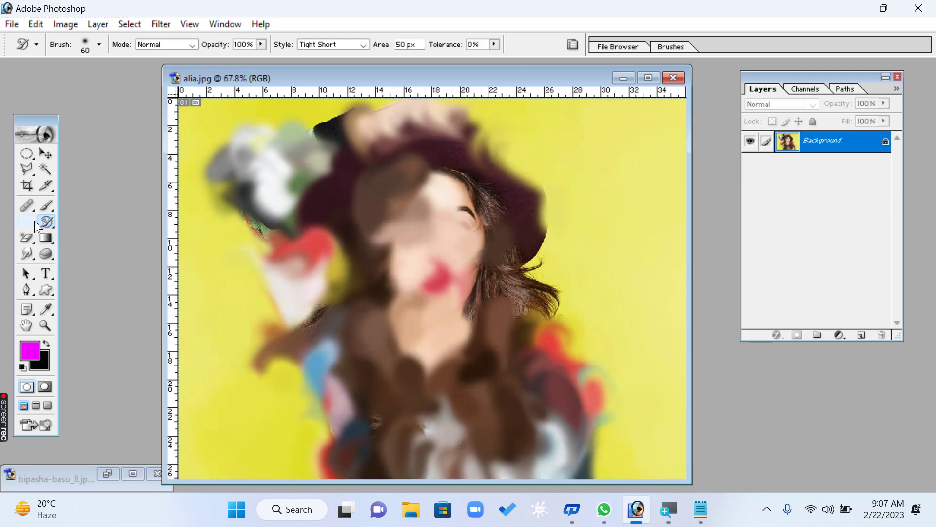
- Restore the smeared portrait by painting over it with the History Brush
{"action": "left_click", "coordinate": [46, 220]}
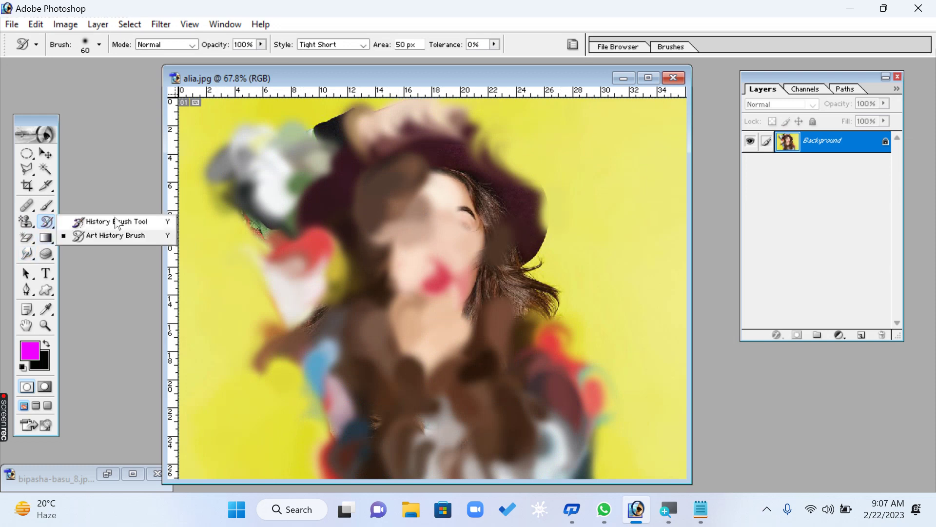
{"action": "left_click", "coordinate": [98, 218]}
{"action": "mouse_move", "coordinate": [238, 213]}
{"action": "left_mouse_down"}
{"action": "mouse_move", "coordinate": [256, 317]}
{"action": "mouse_move", "coordinate": [522, 104]}
{"action": "mouse_move", "coordinate": [590, 132]}
{"action": "mouse_move", "coordinate": [622, 368]}
{"action": "mouse_move", "coordinate": [471, 200]}
{"action": "mouse_move", "coordinate": [243, 161]}
{"action": "mouse_move", "coordinate": [549, 161]}
{"action": "mouse_move", "coordinate": [532, 456]}
{"action": "left_mouse_up"}
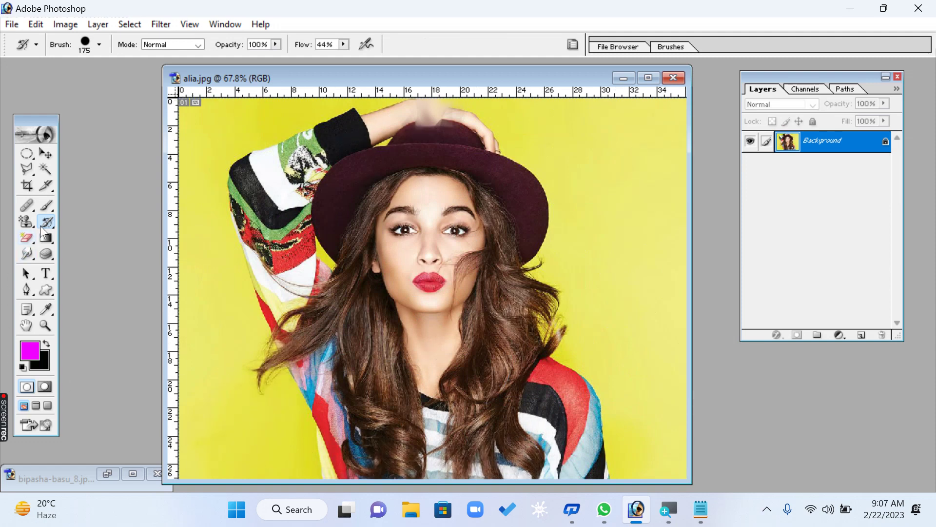
- Paint with the Art History Brush over the raised sleeve in Normal mode and over the face and hair in Darken mode
{"action": "mouse_move", "coordinate": [47, 220]}
{"action": "left_mouse_down"}
{"action": "mouse_move", "coordinate": [56, 231]}
{"action": "mouse_move", "coordinate": [121, 235]}
{"action": "left_mouse_up"}
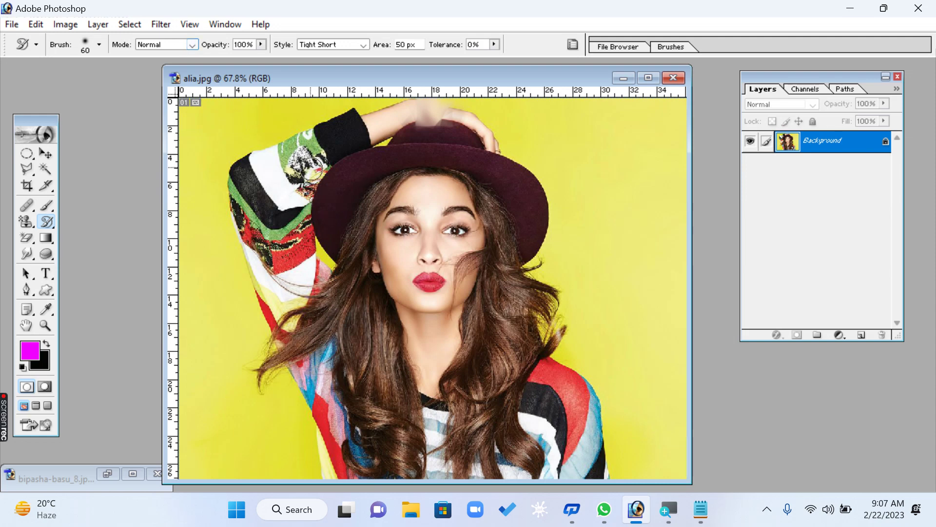
{"action": "mouse_move", "coordinate": [309, 168]}
{"action": "left_mouse_down"}
{"action": "mouse_move", "coordinate": [266, 172]}
{"action": "mouse_move", "coordinate": [252, 190]}
{"action": "left_mouse_up"}
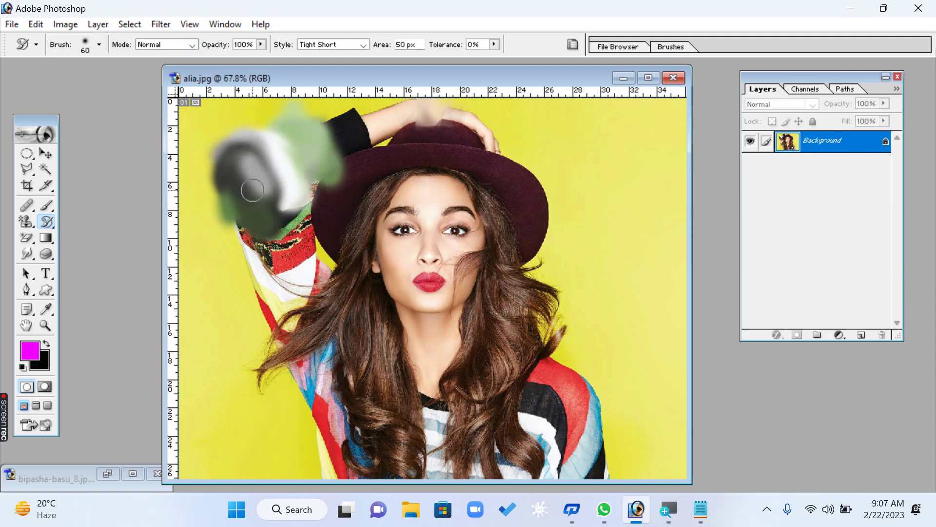
{"action": "left_click", "coordinate": [193, 45]}
{"action": "left_click", "coordinate": [170, 72]}
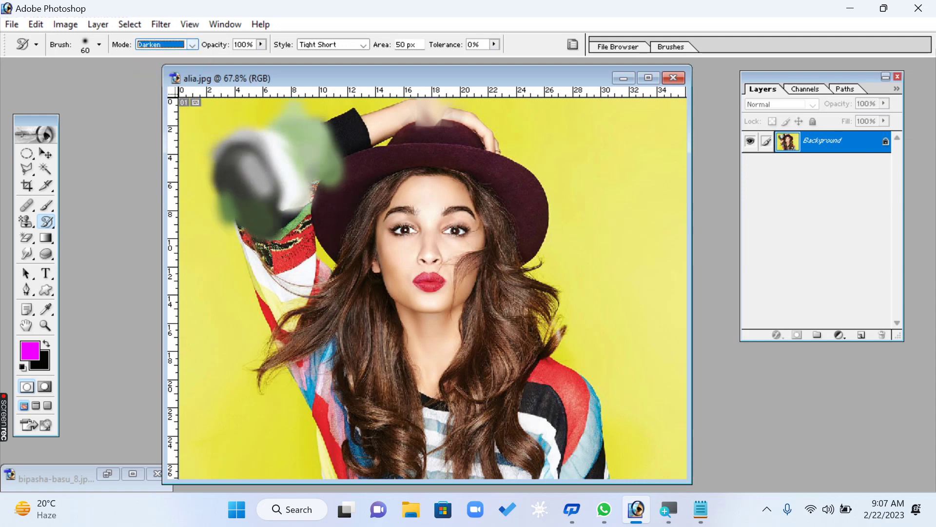
{"action": "mouse_move", "coordinate": [422, 192]}
{"action": "left_mouse_down"}
{"action": "mouse_move", "coordinate": [459, 195]}
{"action": "mouse_move", "coordinate": [390, 254]}
{"action": "mouse_move", "coordinate": [351, 310]}
{"action": "left_mouse_up"}
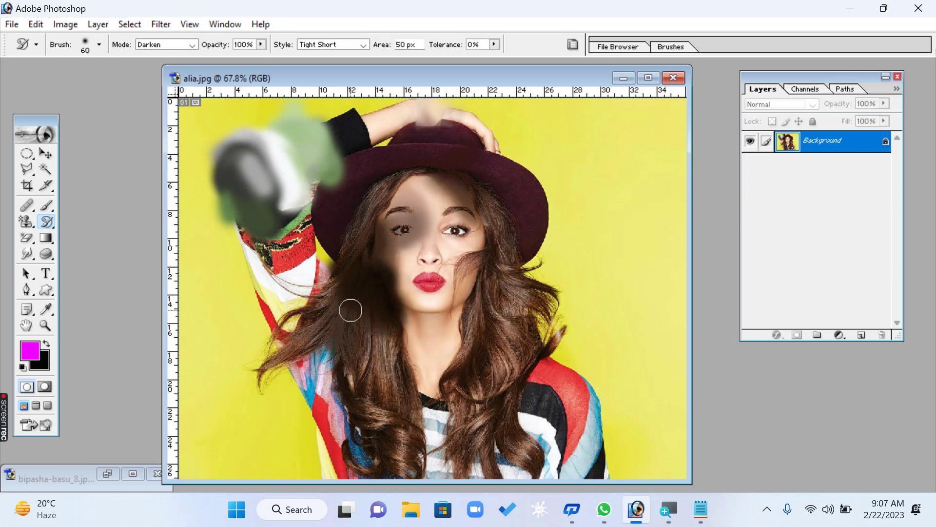
- Paint over the neck and hair with the Art History Brush in Lighten mode
{"action": "left_click", "coordinate": [193, 45]}
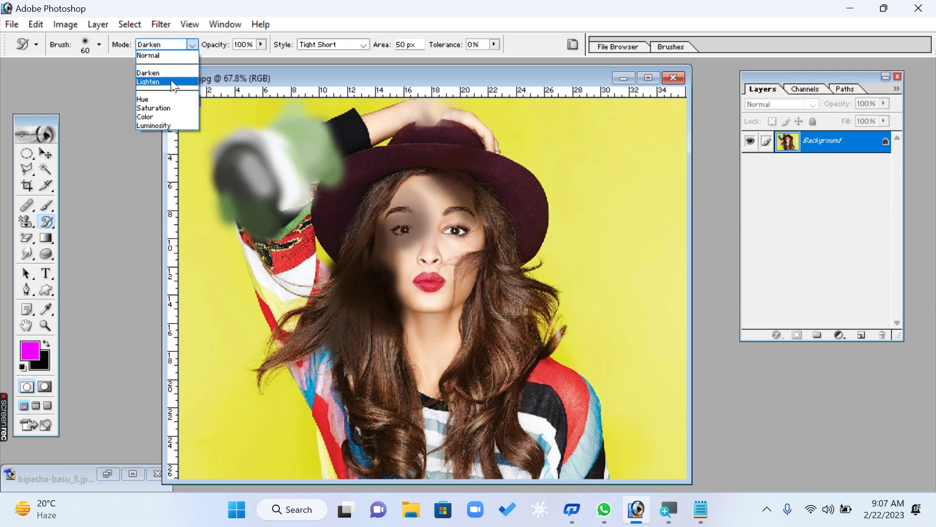
{"action": "left_click", "coordinate": [184, 78]}
{"action": "left_click_drag", "start_coordinate": [483, 263], "coordinate": [372, 395]}
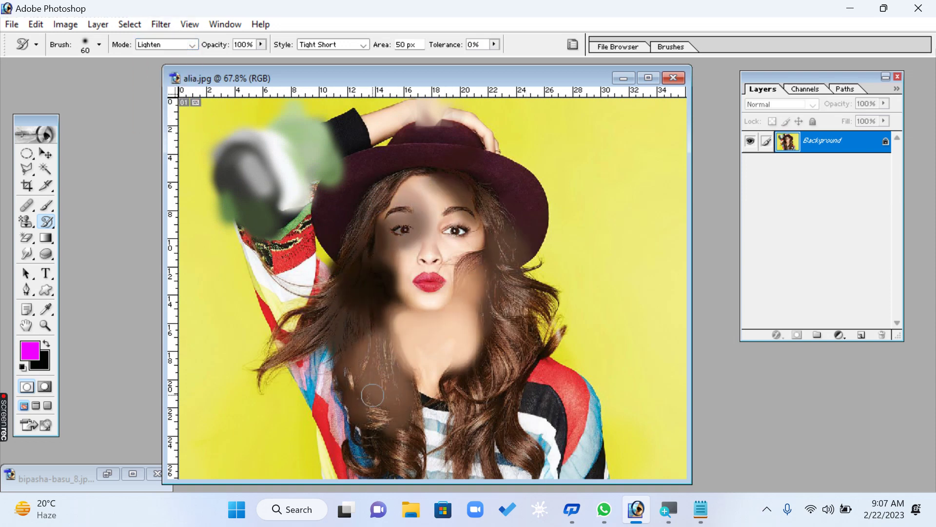
- Paint around the red shoulder with the Art History Brush in Hue mode, and set the brush opacity to 54%
{"action": "left_click", "coordinate": [192, 45]}
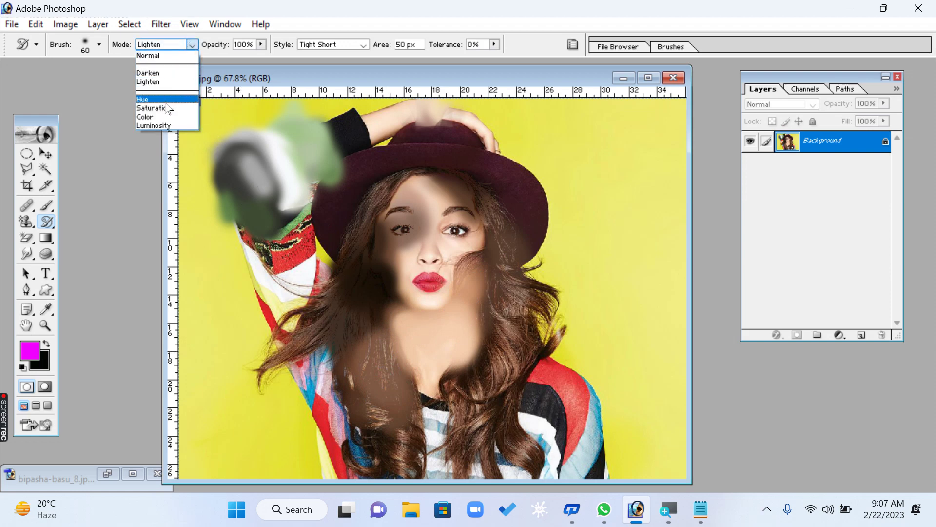
{"action": "left_click", "coordinate": [183, 94]}
{"action": "left_click_drag", "start_coordinate": [580, 333], "coordinate": [567, 336]}
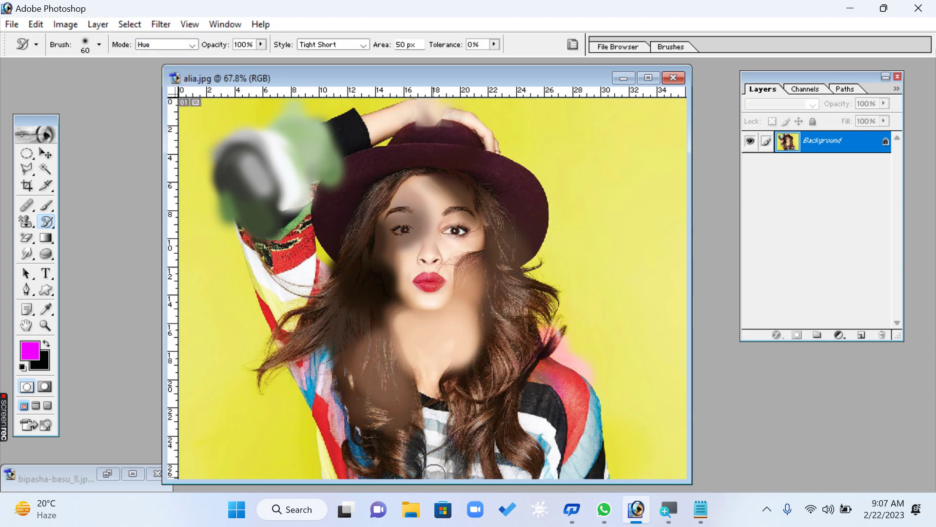
{"action": "left_click", "coordinate": [261, 45]}
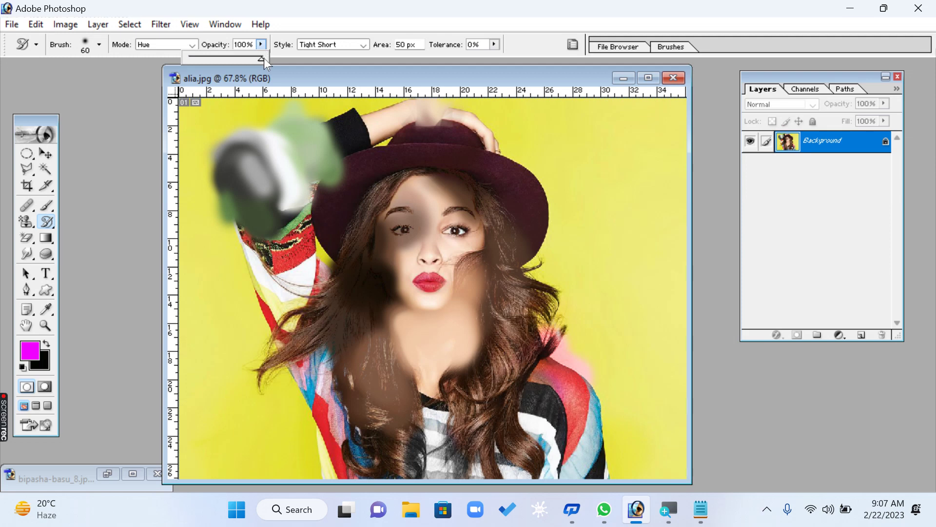
{"action": "left_click", "coordinate": [231, 137]}
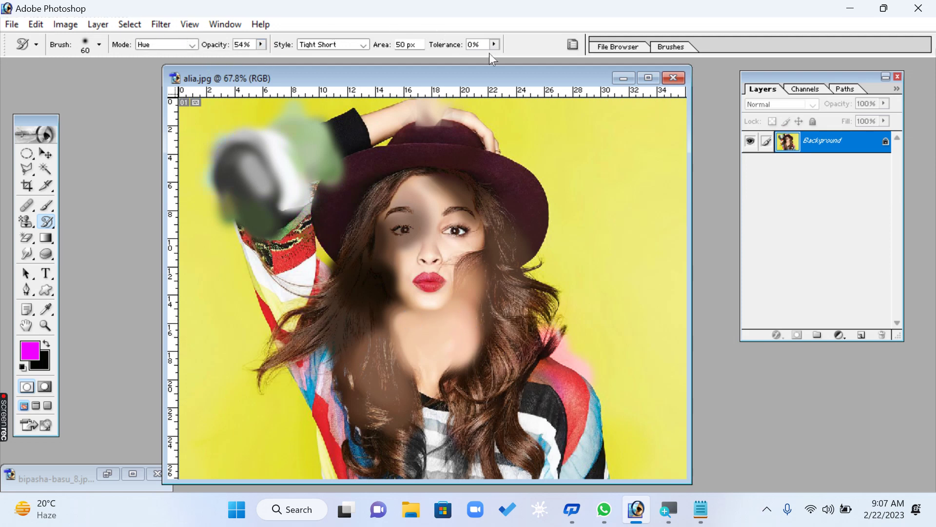
- Paint over the altered sleeve, face, hair and shoulder with the History Brush to bring back the original photo
{"action": "left_click", "coordinate": [47, 222]}
{"action": "left_click", "coordinate": [122, 217]}
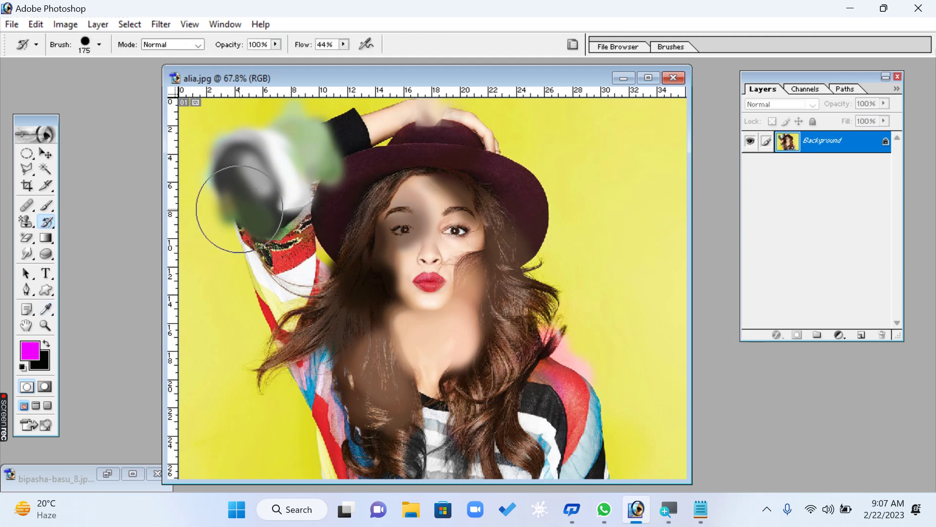
{"action": "mouse_move", "coordinate": [239, 210]}
{"action": "left_mouse_down"}
{"action": "mouse_move", "coordinate": [223, 226]}
{"action": "mouse_move", "coordinate": [484, 130]}
{"action": "mouse_move", "coordinate": [257, 465]}
{"action": "left_mouse_up"}
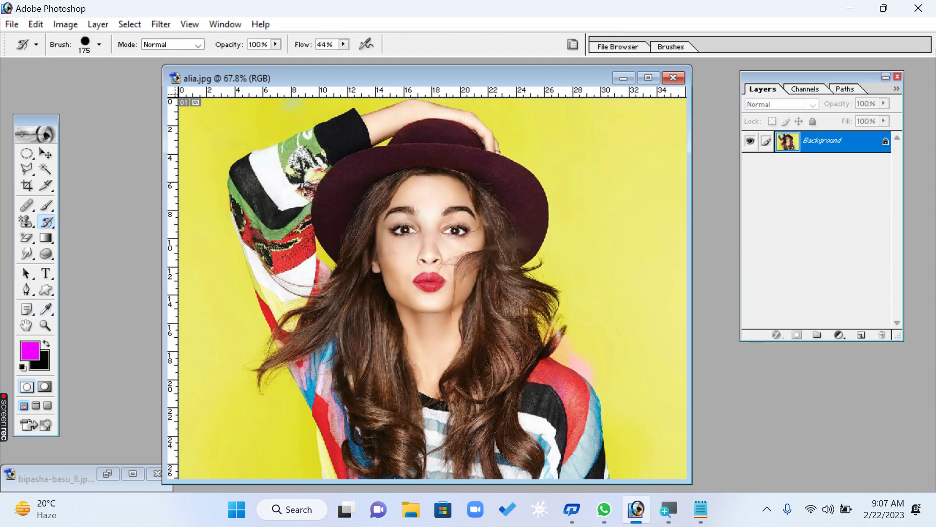
- Activate the Brush tool and create a 1024 x 768 pixel RGB document with transparent contents
{"action": "left_click", "coordinate": [49, 207]}
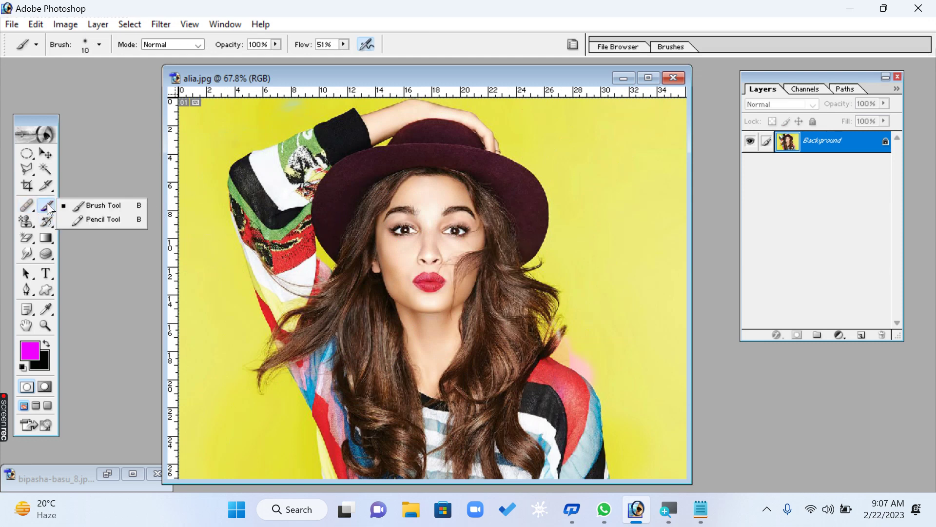
{"action": "left_click", "coordinate": [103, 208]}
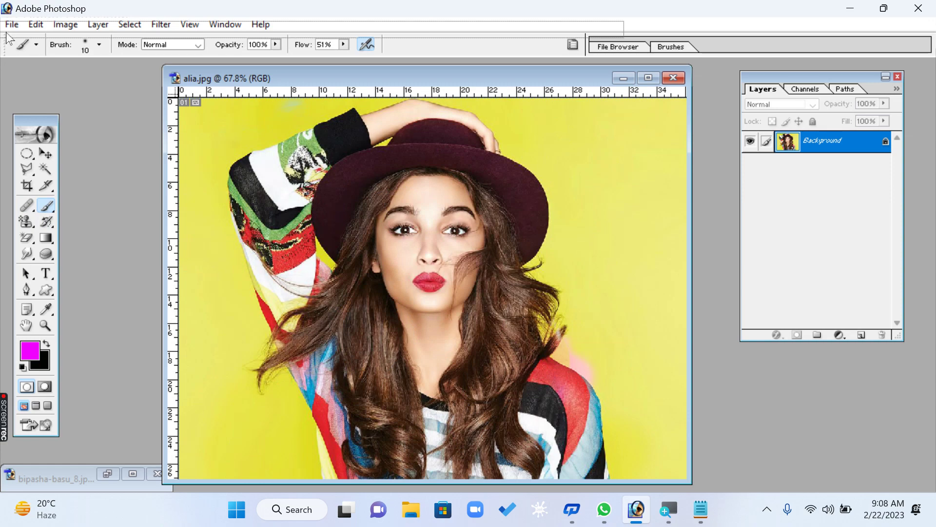
{"action": "left_click", "coordinate": [12, 24]}
{"action": "left_click", "coordinate": [22, 38]}
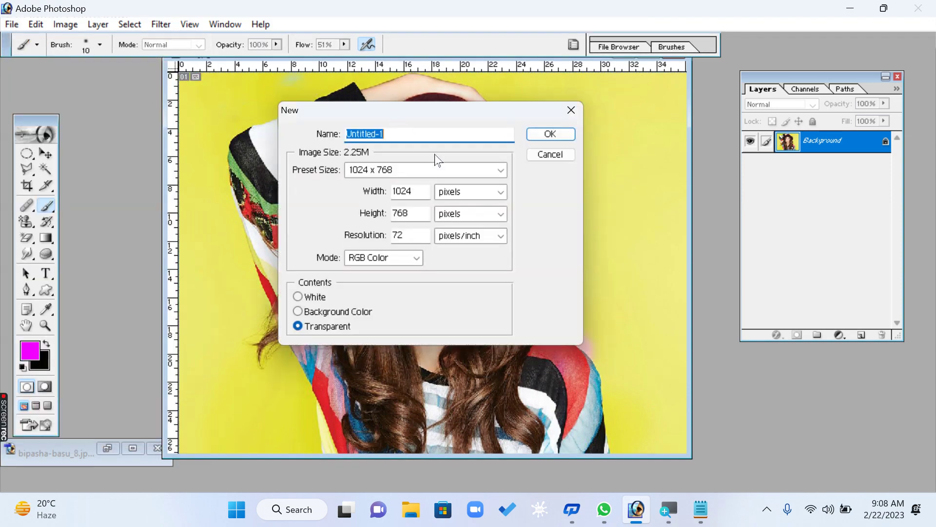
{"action": "left_click", "coordinate": [548, 138]}
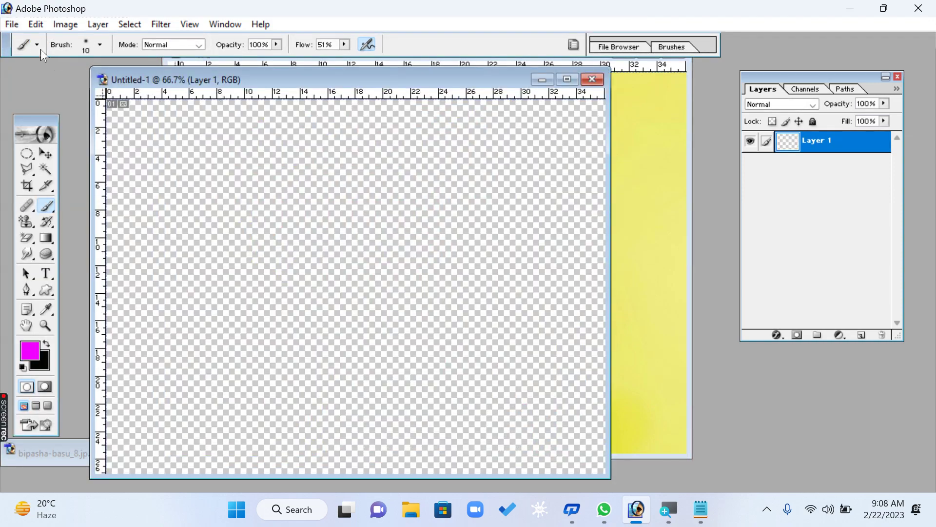
- Create another 1024 x 768 pixel RGB document with white contents and offset its window slightly
{"action": "left_click", "coordinate": [11, 24]}
{"action": "left_click", "coordinate": [39, 38]}
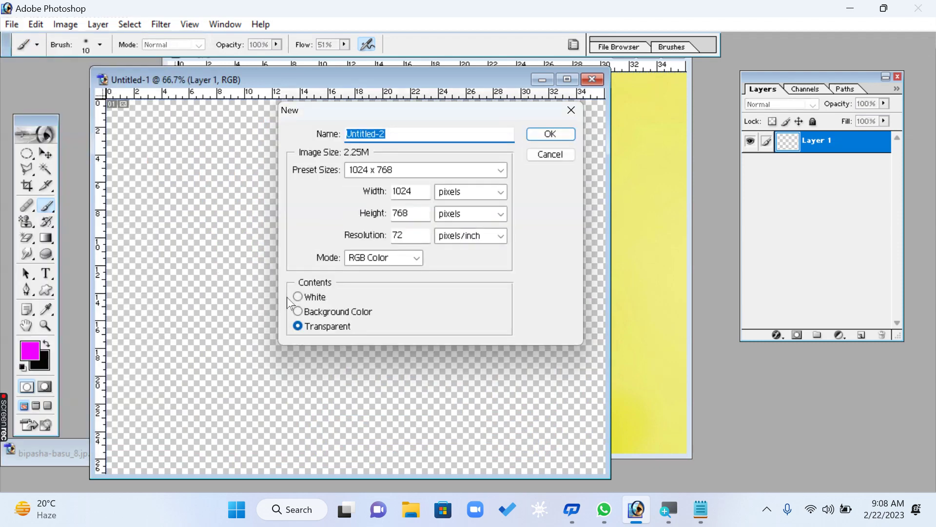
{"action": "left_click", "coordinate": [297, 297]}
{"action": "left_click", "coordinate": [541, 136]}
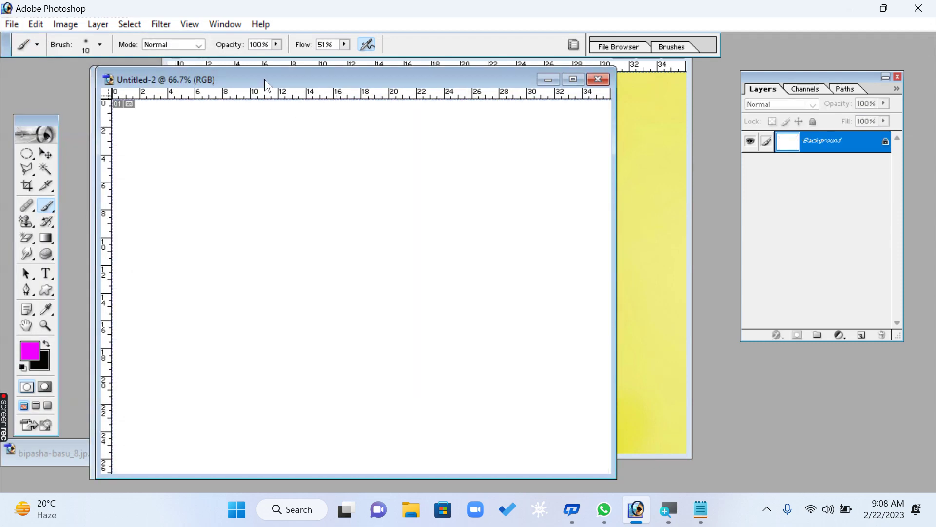
{"action": "left_click_drag", "start_coordinate": [264, 79], "coordinate": [286, 85]}
- Paint a thick, soft magenta zigzag stroke with the Brush tool at 80 px in the upper-left area of the white canvas
{"action": "right_click", "coordinate": [43, 208]}
{"action": "left_click", "coordinate": [96, 207]}
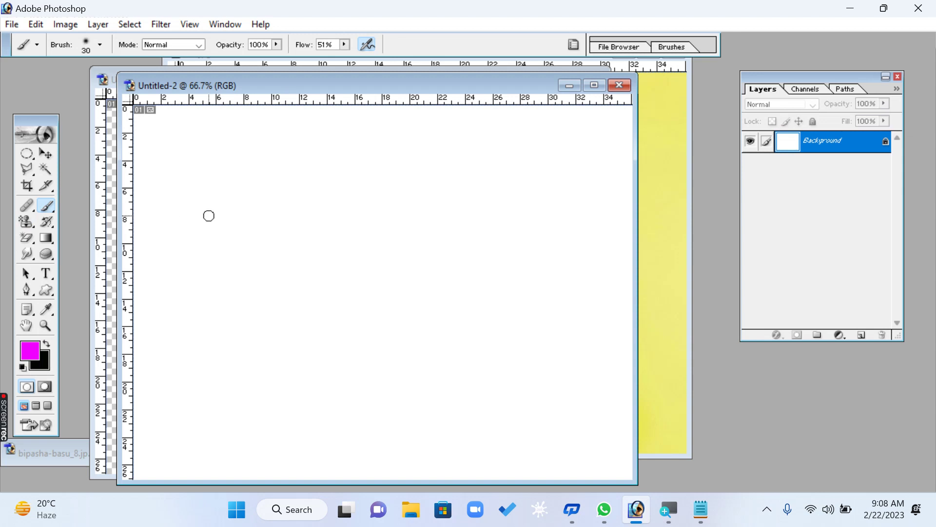
{"action": "mouse_move", "coordinate": [186, 242]}
{"action": "left_mouse_down"}
{"action": "mouse_move", "coordinate": [280, 154]}
{"action": "mouse_move", "coordinate": [195, 292]}
{"action": "mouse_move", "coordinate": [334, 222]}
{"action": "left_mouse_up"}
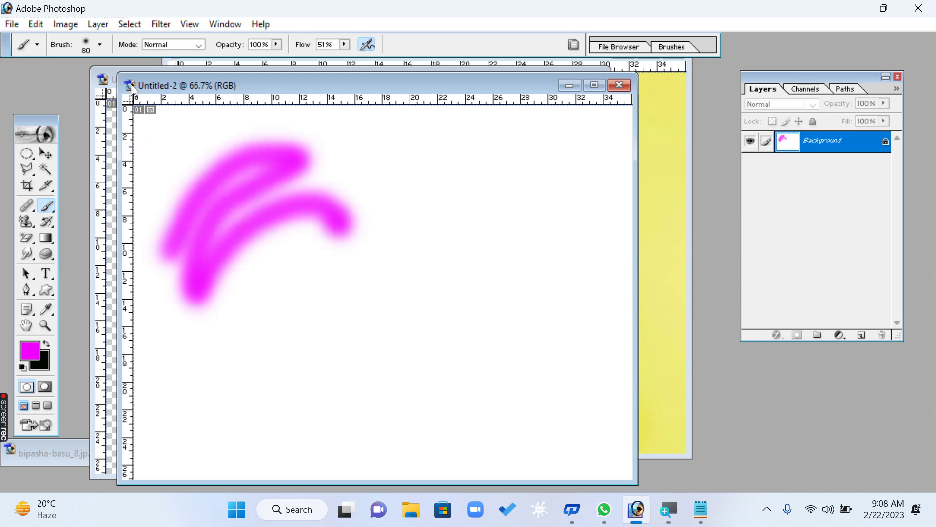
- Choose the soft 27 px brush and paint a thin magenta zigzag stroke below the thick one
{"action": "left_click", "coordinate": [100, 46]}
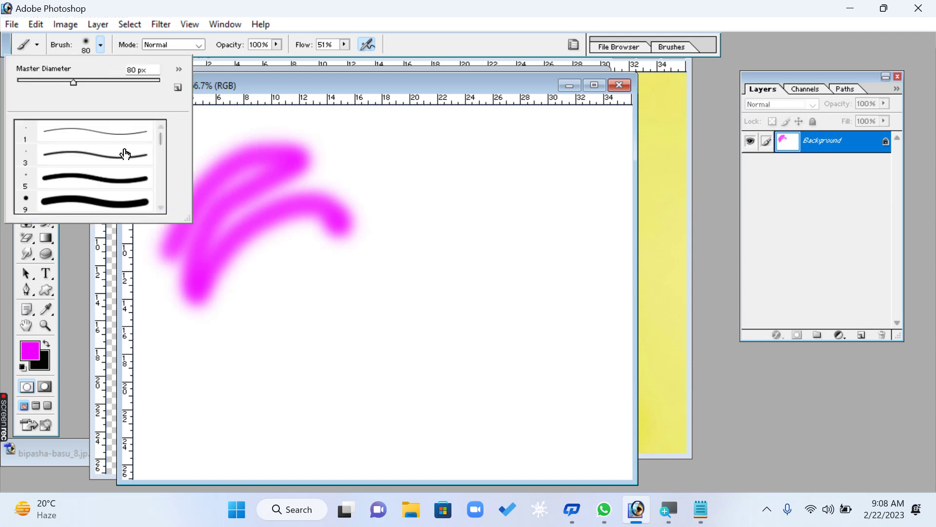
{"action": "scroll", "coordinate": [161, 209], "scroll_direction": "down", "scroll_amount": 5}
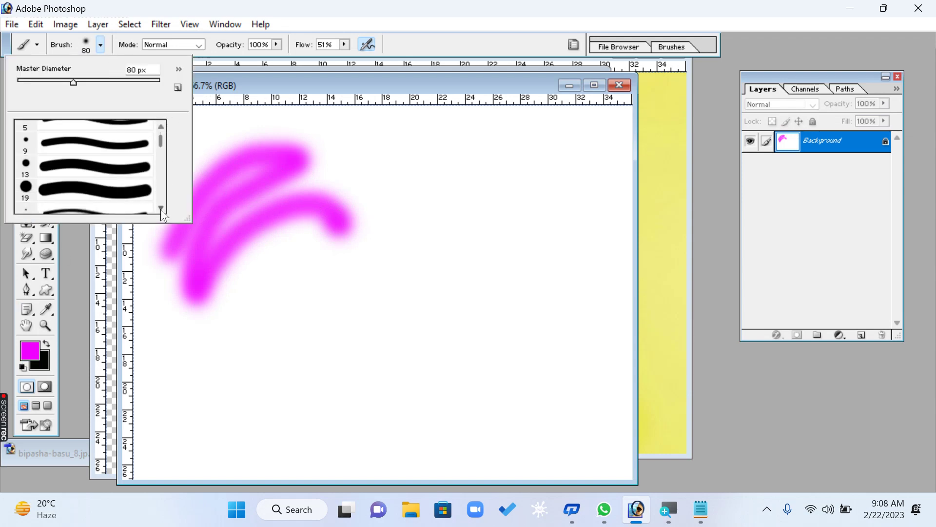
{"action": "left_click", "coordinate": [88, 191]}
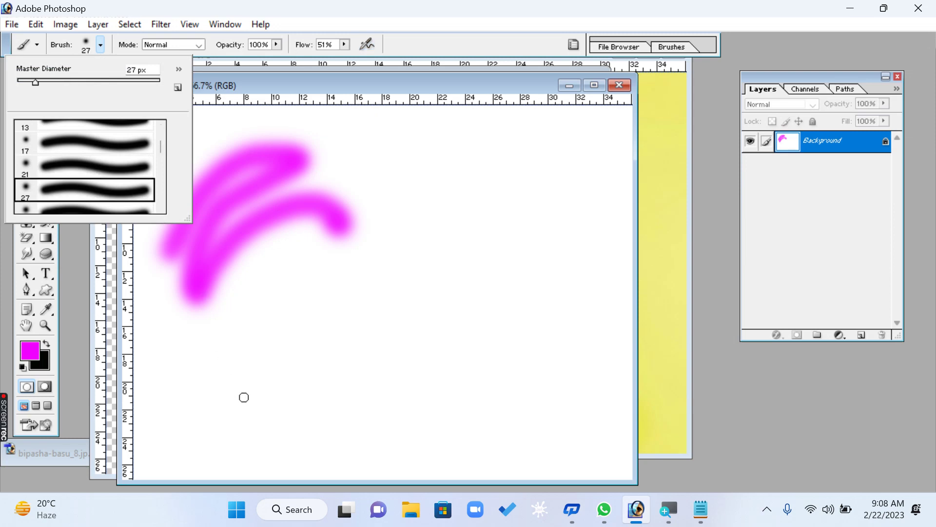
{"action": "mouse_move", "coordinate": [244, 397]}
{"action": "left_mouse_down"}
{"action": "mouse_move", "coordinate": [312, 296]}
{"action": "mouse_move", "coordinate": [196, 337]}
{"action": "mouse_move", "coordinate": [346, 268]}
{"action": "left_mouse_up"}
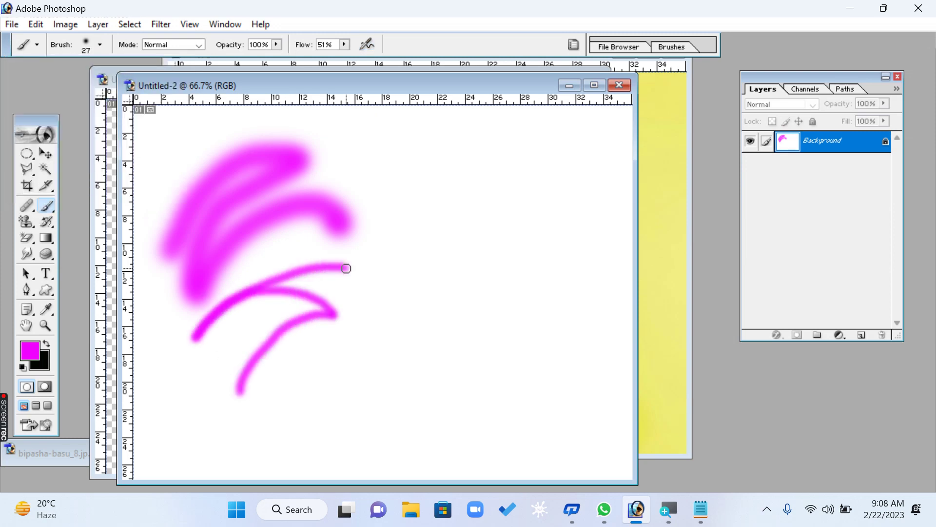
- Choose the 39 px spatter brush tip for the Brush tool
{"action": "left_click", "coordinate": [100, 45]}
{"action": "left_click", "coordinate": [161, 209]}
{"action": "left_click", "coordinate": [161, 209]}
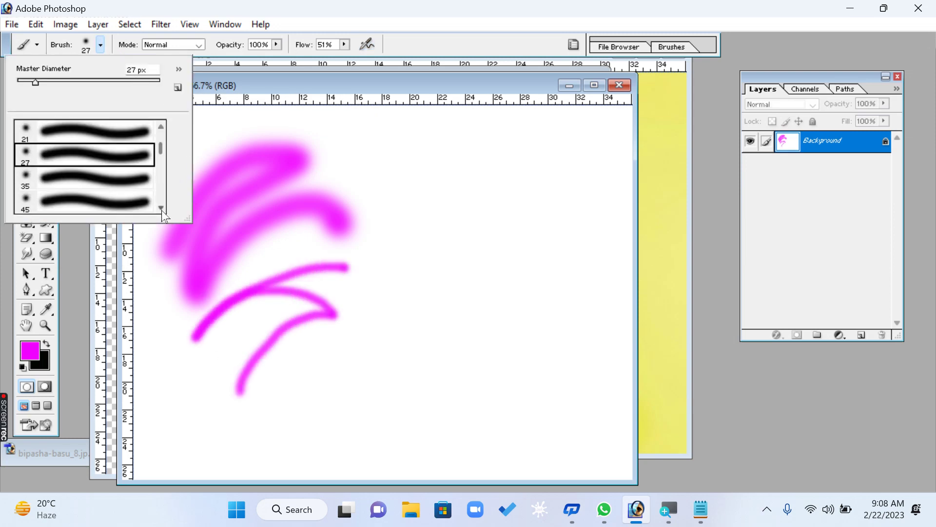
{"action": "left_click", "coordinate": [161, 208]}
{"action": "left_click", "coordinate": [161, 209]}
{"action": "left_click", "coordinate": [160, 209]}
{"action": "left_click", "coordinate": [161, 209]}
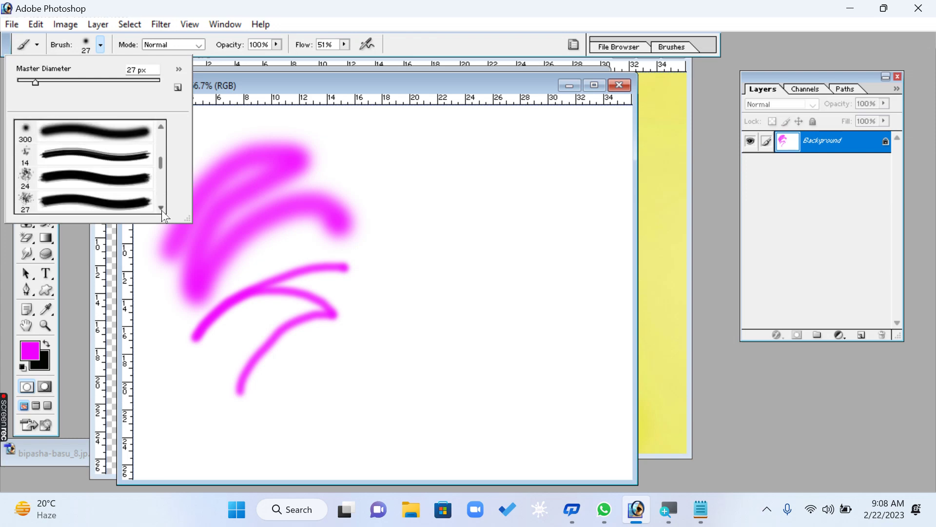
{"action": "left_click", "coordinate": [161, 209]}
{"action": "left_click", "coordinate": [25, 166]}
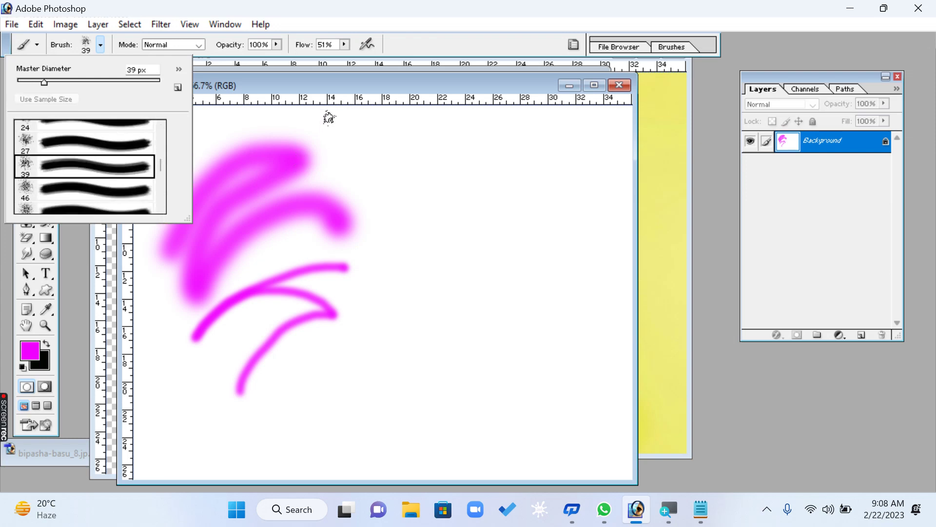
{"action": "left_click", "coordinate": [322, 87]}
- Set the foreground color to purple A400AE
{"action": "left_click", "coordinate": [34, 357]}
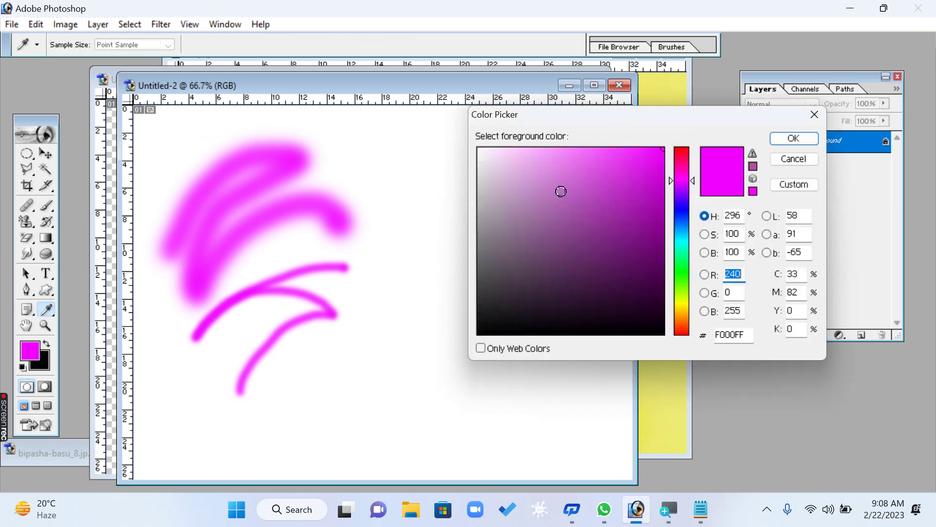
{"action": "left_click_drag", "start_coordinate": [579, 211], "coordinate": [705, 366]}
{"action": "mouse_move", "coordinate": [620, 186]}
{"action": "left_mouse_down"}
{"action": "mouse_move", "coordinate": [663, 149]}
{"action": "mouse_move", "coordinate": [663, 207]}
{"action": "left_mouse_up"}
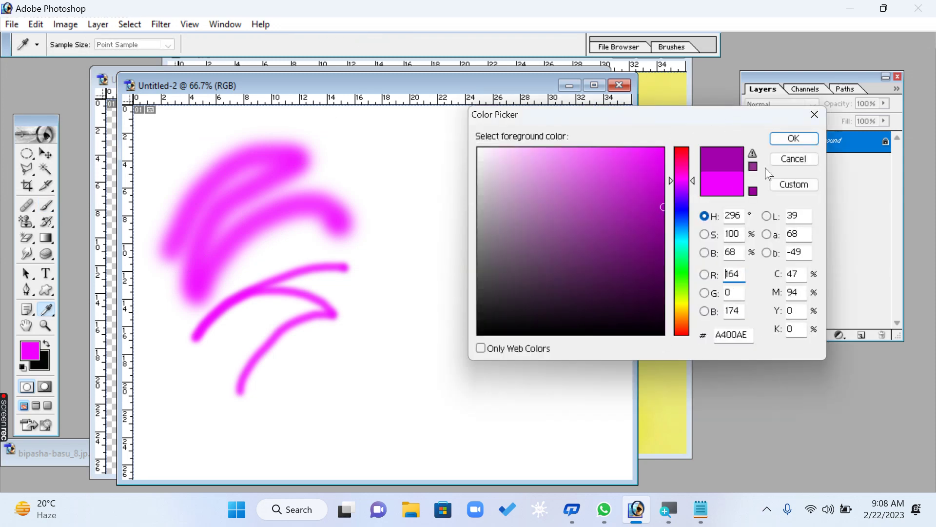
{"action": "left_click", "coordinate": [816, 140]}
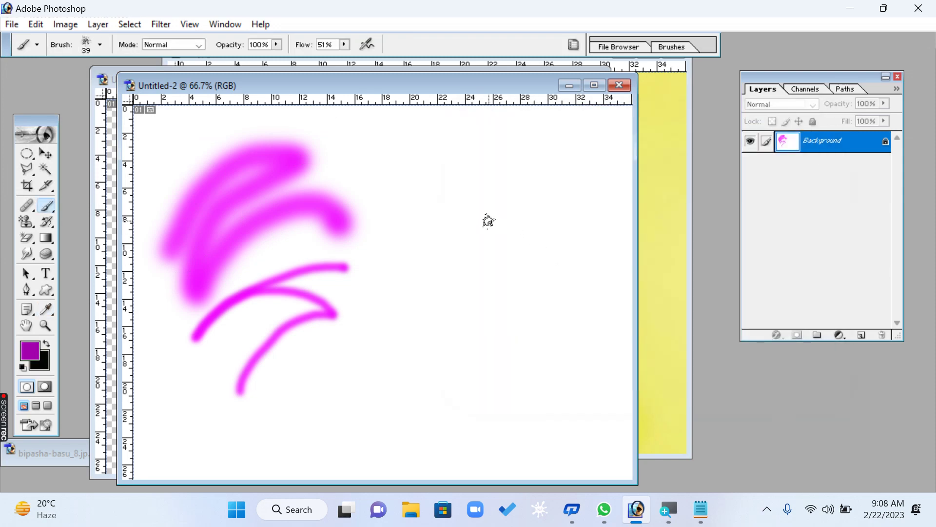
- Enlarge the spatter brush to 300 px and stamp three separate purple spatters on the right half of the canvas
{"action": "key", "text": "bracketright"}
{"action": "key", "text": "bracketright"}
{"action": "key", "text": "bracketright"}
{"action": "key", "text": "bracketright"}
{"action": "key", "text": "bracketright"}
{"action": "key", "text": "bracketright"}
{"action": "key", "text": "bracketright"}
{"action": "key", "text": "bracketright"}
{"action": "key", "text": "bracketright"}
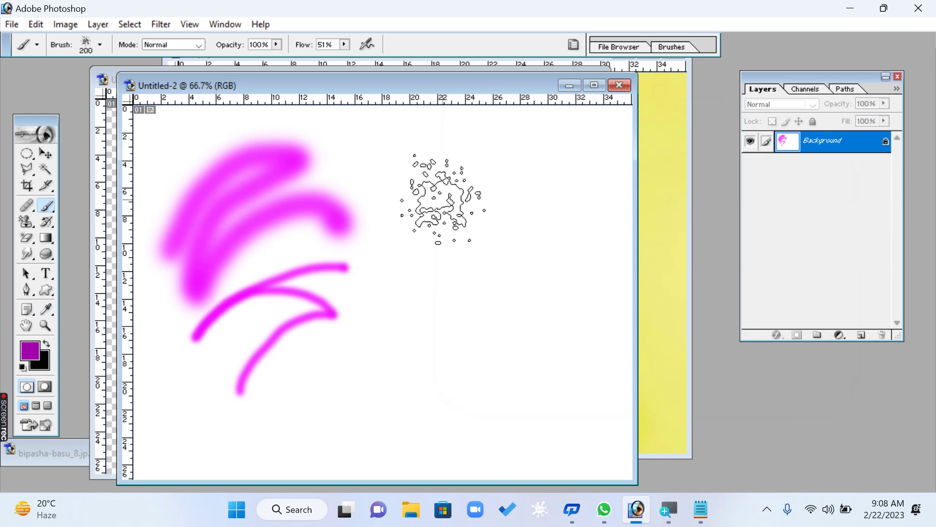
{"action": "key", "text": "bracketright"}
{"action": "key", "text": "bracketright"}
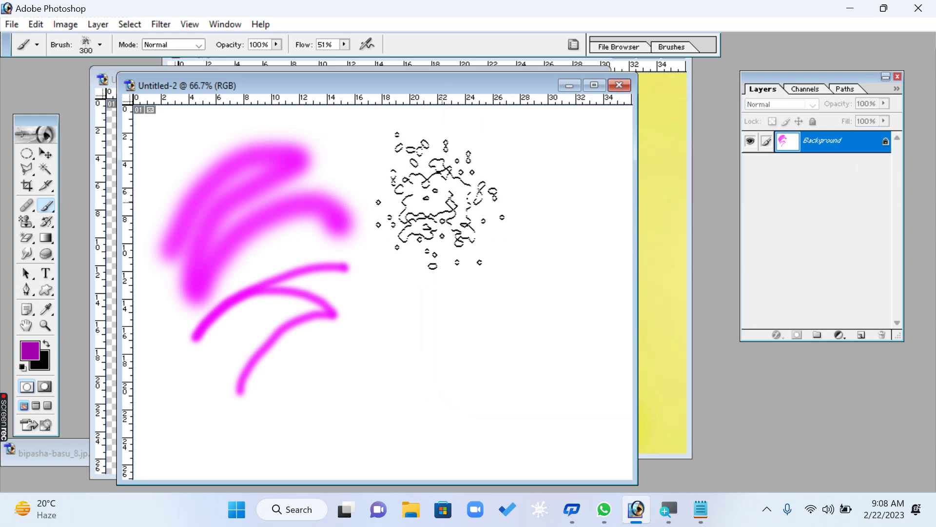
{"action": "left_click", "coordinate": [442, 198]}
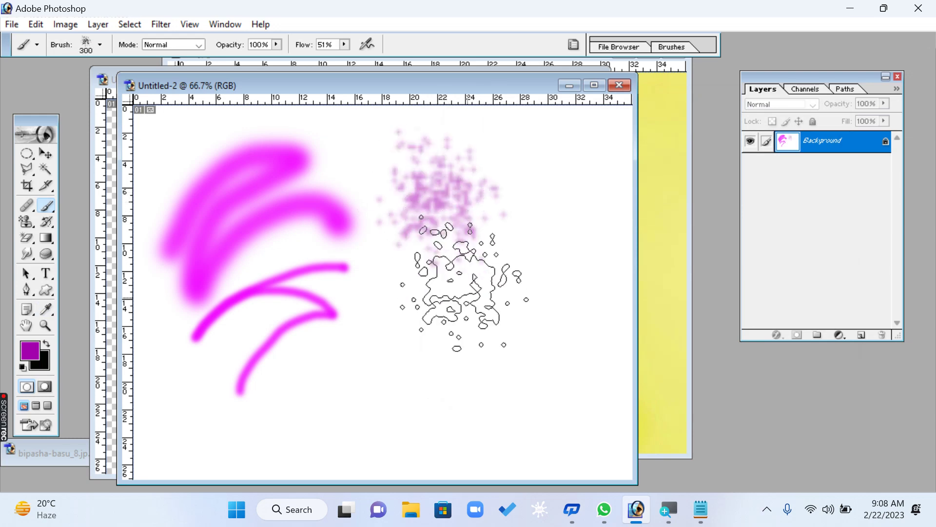
{"action": "left_click", "coordinate": [442, 372]}
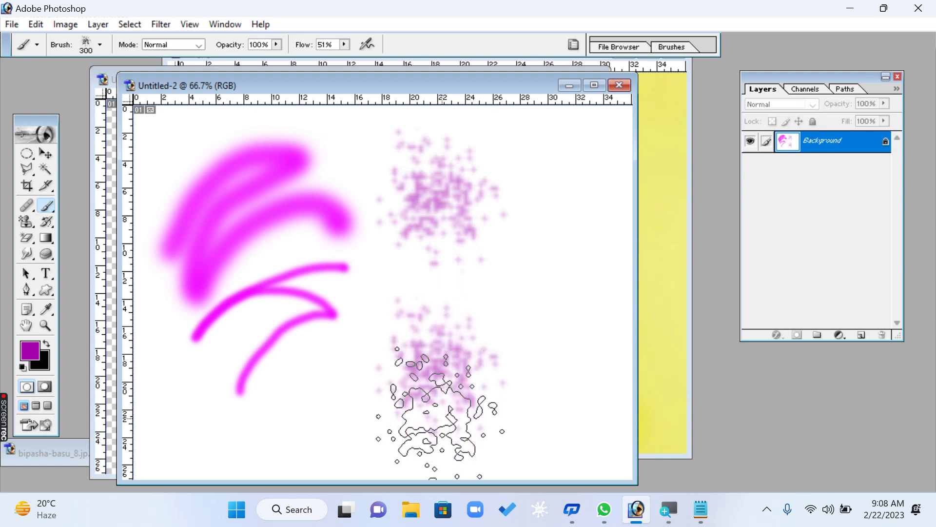
{"action": "left_click", "coordinate": [572, 310]}
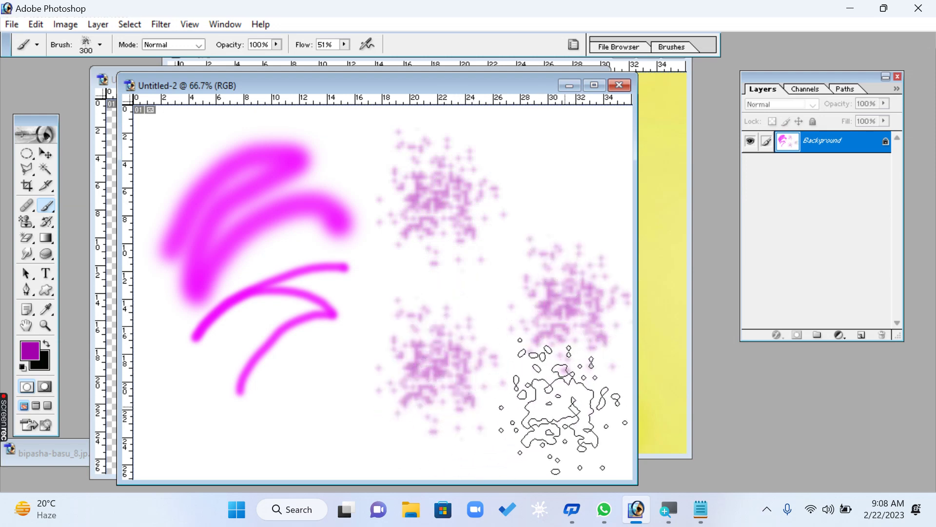
- Paint over all the magenta strokes and purple spatters with the History Brush to return the canvas to white
{"action": "right_click", "coordinate": [47, 224]}
{"action": "left_click", "coordinate": [108, 225]}
{"action": "mouse_move", "coordinate": [384, 180]}
{"action": "left_mouse_down"}
{"action": "mouse_move", "coordinate": [236, 212]}
{"action": "mouse_move", "coordinate": [395, 146]}
{"action": "mouse_move", "coordinate": [554, 220]}
{"action": "mouse_move", "coordinate": [495, 261]}
{"action": "mouse_move", "coordinate": [442, 381]}
{"action": "left_mouse_up"}
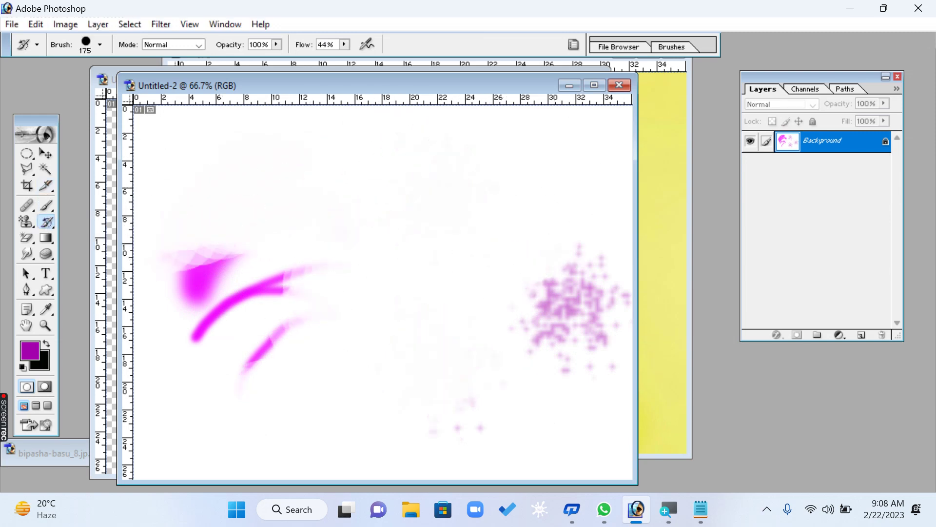
{"action": "mouse_move", "coordinate": [463, 424]}
{"action": "left_mouse_down"}
{"action": "mouse_move", "coordinate": [554, 310]}
{"action": "mouse_move", "coordinate": [342, 300]}
{"action": "mouse_move", "coordinate": [199, 273]}
{"action": "mouse_move", "coordinate": [175, 390]}
{"action": "mouse_move", "coordinate": [221, 125]}
{"action": "mouse_move", "coordinate": [222, 198]}
{"action": "left_mouse_up"}
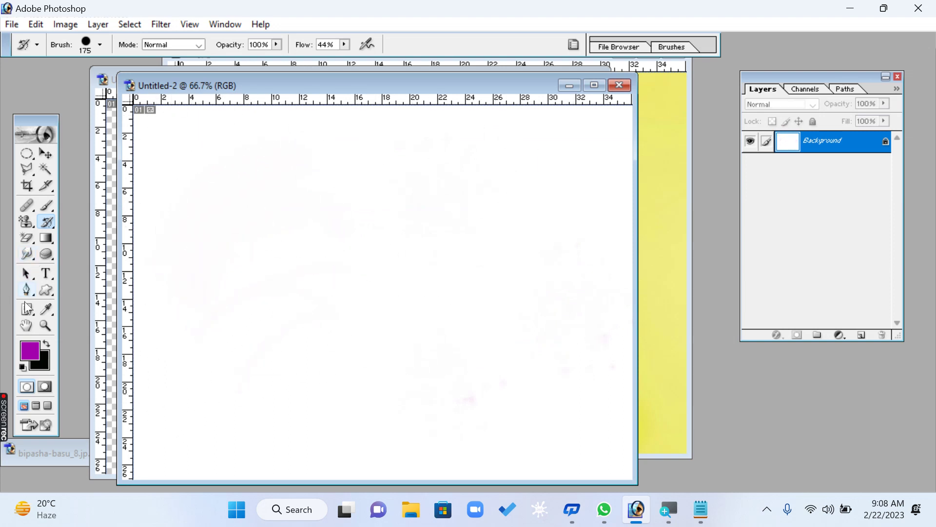
- Return to the Brush tool and choose the 60 px textured brush tip
{"action": "left_click_drag", "start_coordinate": [52, 210], "coordinate": [103, 205]}
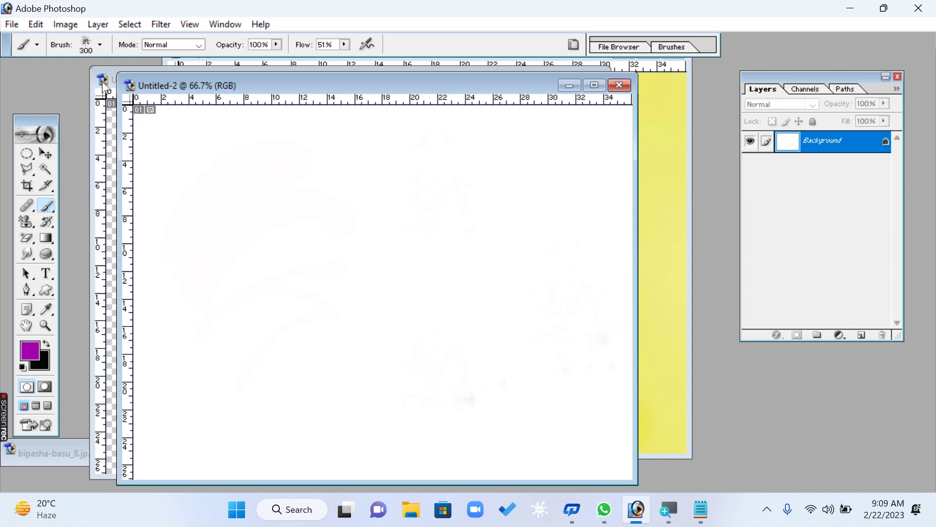
{"action": "left_click", "coordinate": [100, 45]}
{"action": "left_click_drag", "start_coordinate": [161, 163], "coordinate": [162, 170]}
{"action": "left_click", "coordinate": [32, 194]}
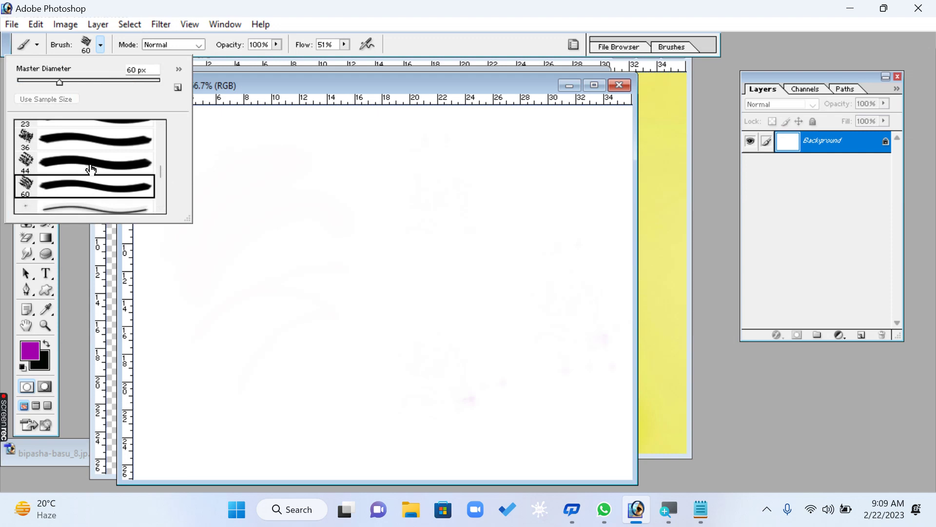
{"action": "left_click", "coordinate": [234, 94]}
- Set the foreground color to fully saturated, bright red
{"action": "left_click", "coordinate": [37, 350]}
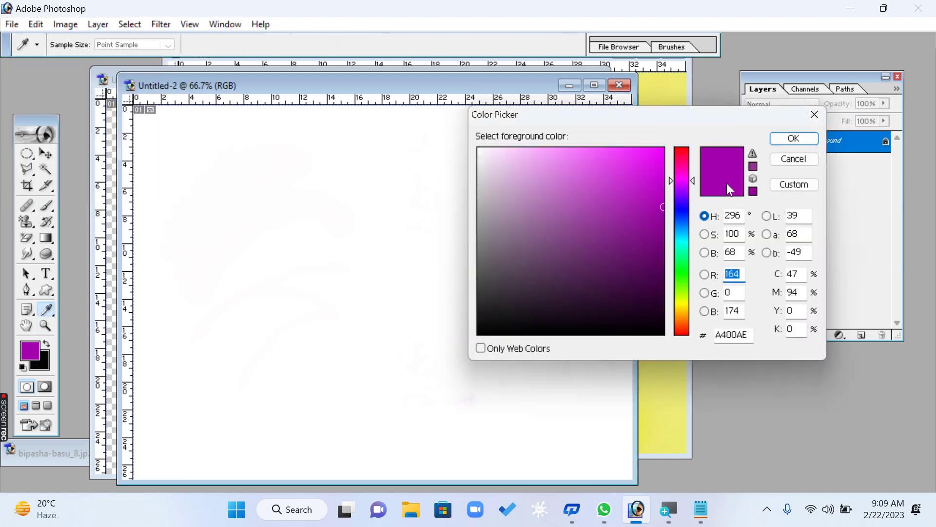
{"action": "left_click_drag", "start_coordinate": [681, 175], "coordinate": [682, 147]}
{"action": "left_click_drag", "start_coordinate": [622, 172], "coordinate": [665, 147]}
{"action": "left_click", "coordinate": [793, 138]}
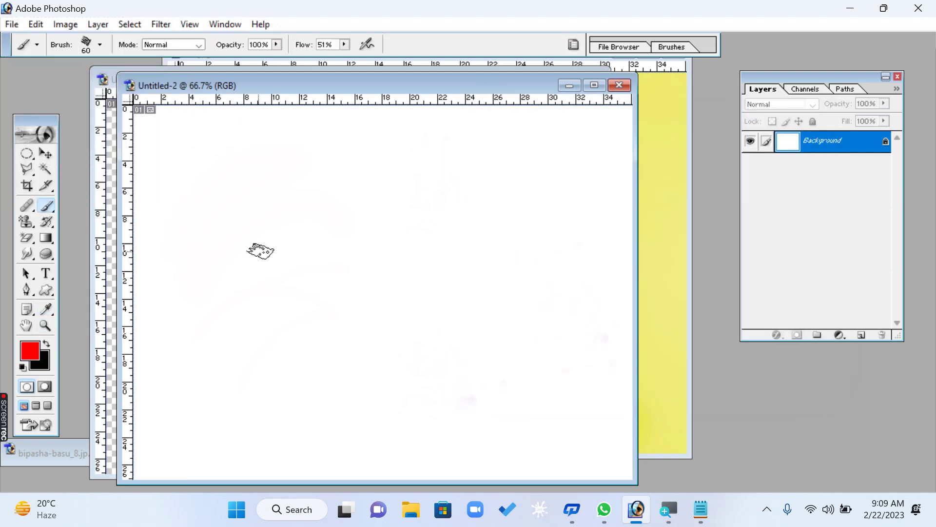
- Enlarge the textured brush to 500 px and stamp one red mark in the upper-left area of the canvas
{"action": "key", "text": "bracketright"}
{"action": "key", "text": "bracketright"}
{"action": "key", "text": "bracketright"}
{"action": "key", "text": "bracketright"}
{"action": "key", "text": "bracketright"}
{"action": "key", "text": "bracketright"}
{"action": "key", "text": "bracketright"}
{"action": "key", "text": "bracketright"}
{"action": "key", "text": "bracketright"}
{"action": "key", "text": "bracketright"}
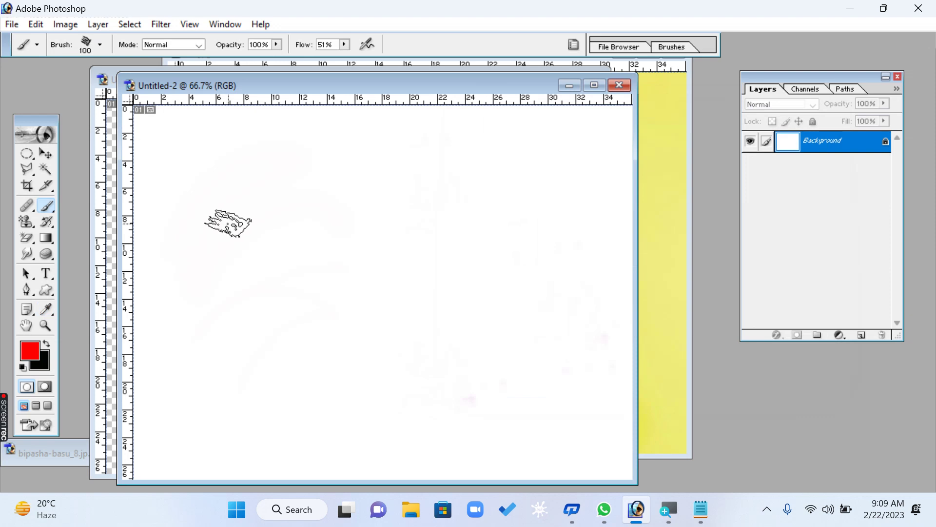
{"action": "left_click", "coordinate": [281, 210]}
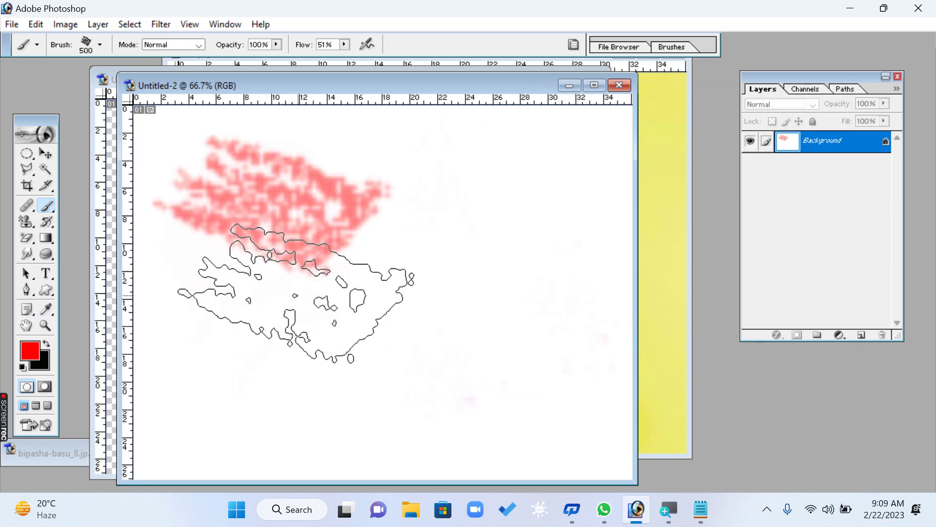
- Choose the 42 px star-shaped brush tip for the Brush tool
{"action": "left_click", "coordinate": [101, 45]}
{"action": "left_click", "coordinate": [162, 208]}
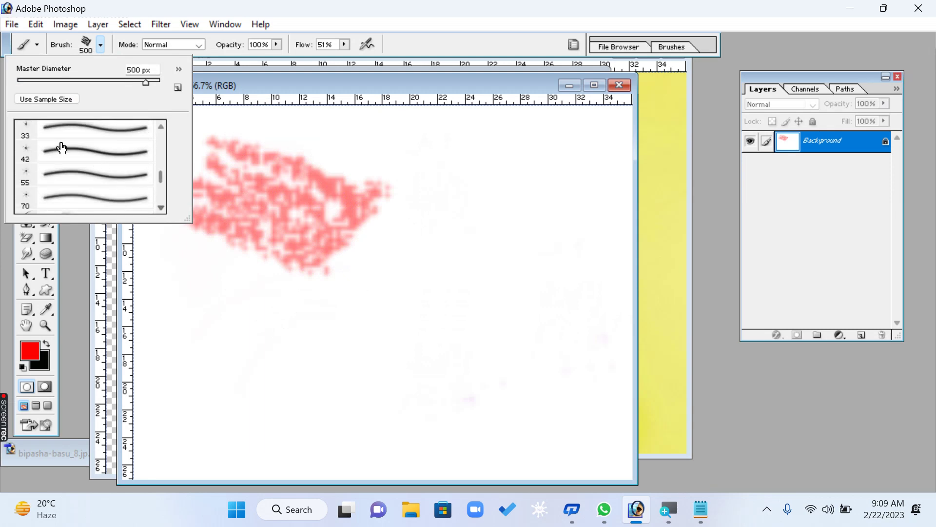
{"action": "left_click", "coordinate": [47, 153]}
{"action": "left_click", "coordinate": [256, 74]}
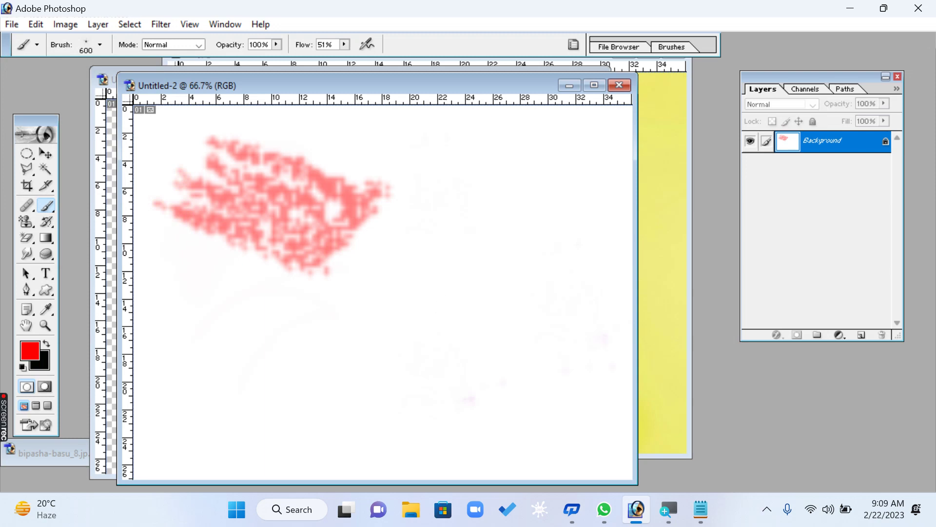
- Enlarge the star brush to 1000 px, stamp it in red at three spots, and paint broad red strokes over most of the canvas
{"action": "key", "text": "bracketright"}
{"action": "key", "text": "bracketright"}
{"action": "key", "text": "bracketright"}
{"action": "key", "text": "bracketright"}
{"action": "left_click", "coordinate": [480, 272]}
{"action": "left_click", "coordinate": [373, 360]}
{"action": "double_click", "coordinate": [216, 395]}
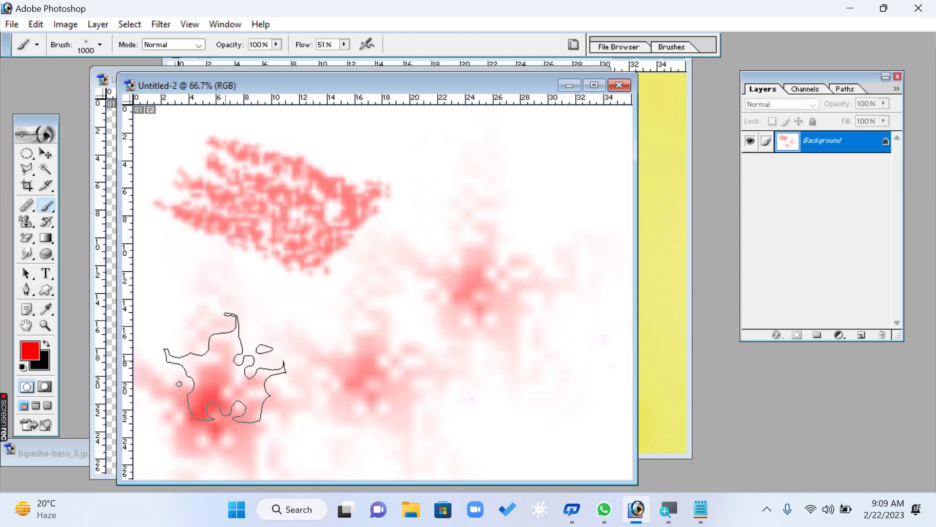
{"action": "mouse_move", "coordinate": [225, 368]}
{"action": "left_mouse_down"}
{"action": "mouse_move", "coordinate": [351, 383]}
{"action": "mouse_move", "coordinate": [555, 333]}
{"action": "mouse_move", "coordinate": [416, 301]}
{"action": "mouse_move", "coordinate": [270, 310]}
{"action": "mouse_move", "coordinate": [219, 241]}
{"action": "mouse_move", "coordinate": [328, 176]}
{"action": "mouse_move", "coordinate": [409, 188]}
{"action": "mouse_move", "coordinate": [440, 177]}
{"action": "left_mouse_up"}
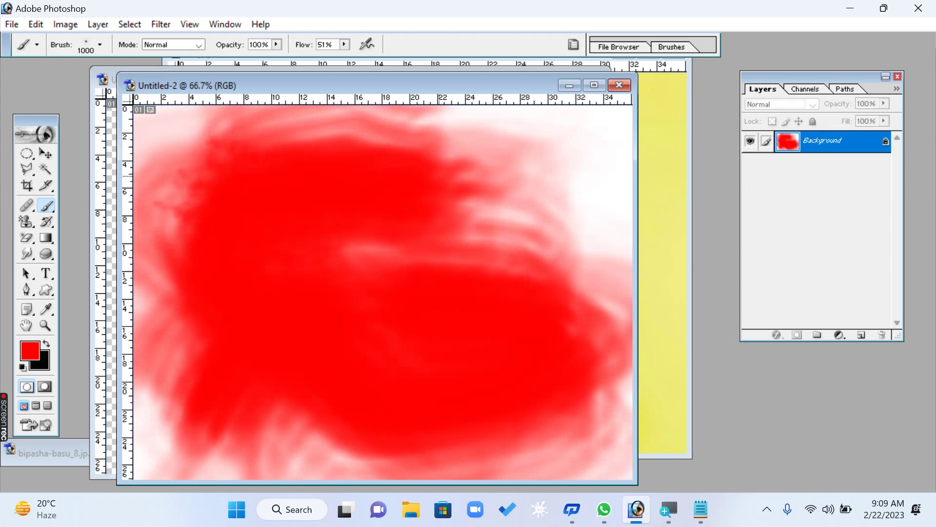
- Undo the red star-brush stamps and broad strokes until the canvas is white again
{"action": "key", "text": "ctrl+alt+z"}
{"action": "key", "text": "ctrl+alt+z"}
{"action": "key", "text": "ctrl+alt+z"}
{"action": "key", "text": "ctrl+alt+z"}
{"action": "key", "text": "ctrl+alt+z"}
{"action": "key", "text": "ctrl+alt+z"}
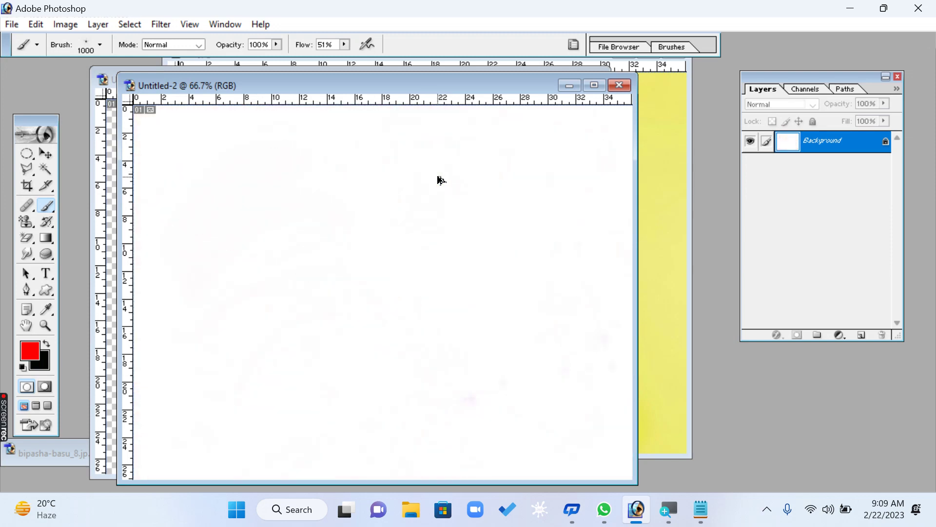
- Choose the 112 px grass-blade brush tip for the Brush tool
{"action": "left_click", "coordinate": [100, 45]}
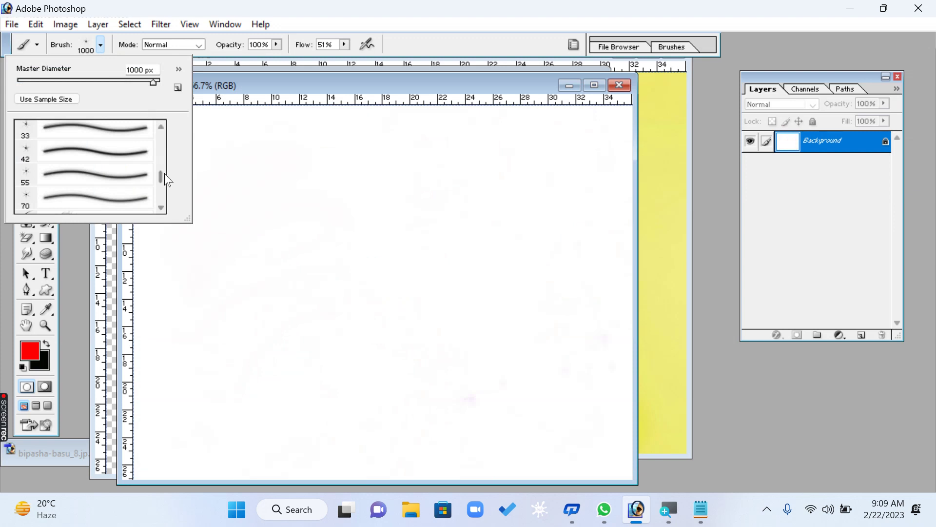
{"action": "left_click_drag", "start_coordinate": [159, 175], "coordinate": [160, 176]}
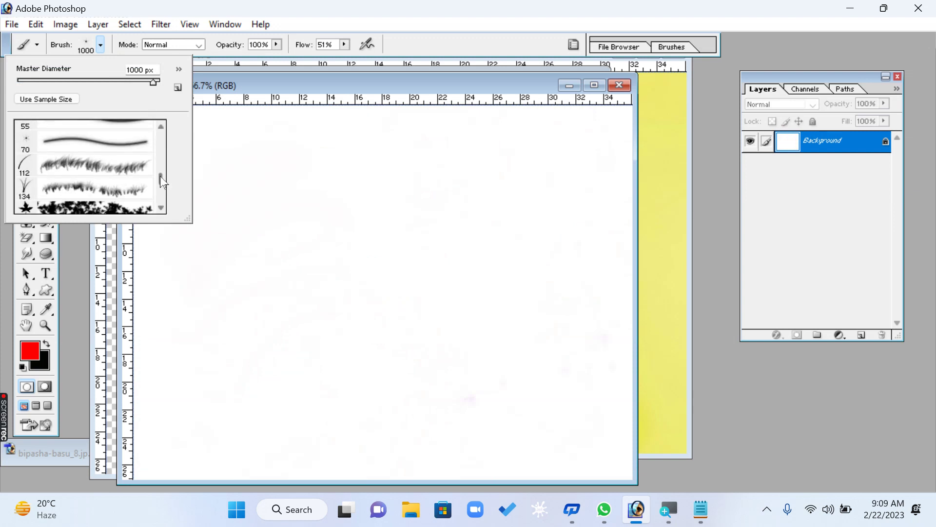
{"action": "left_click", "coordinate": [69, 162]}
- Set the foreground color to bright green 00FF06 and the background color to golden yellow FFD800
{"action": "left_click", "coordinate": [38, 357]}
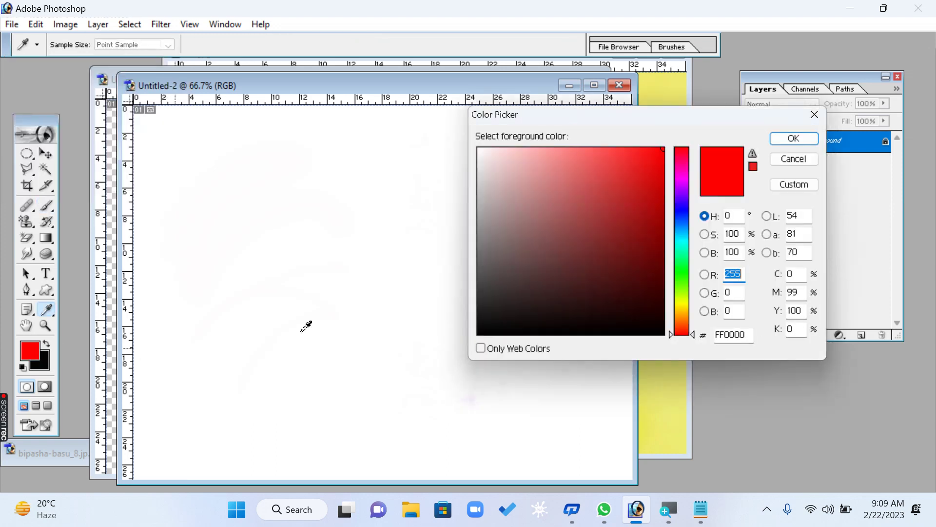
{"action": "left_click", "coordinate": [679, 273]}
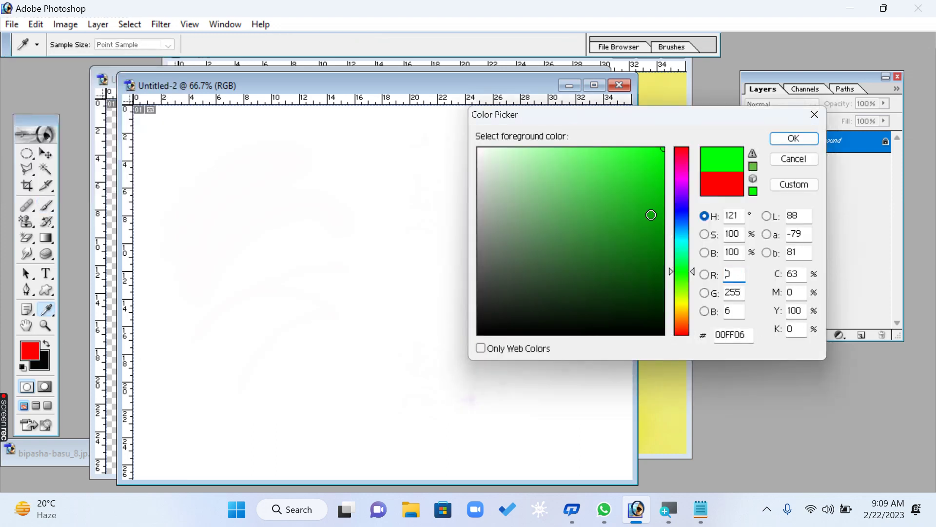
{"action": "left_click", "coordinate": [793, 138]}
{"action": "left_click", "coordinate": [47, 368]}
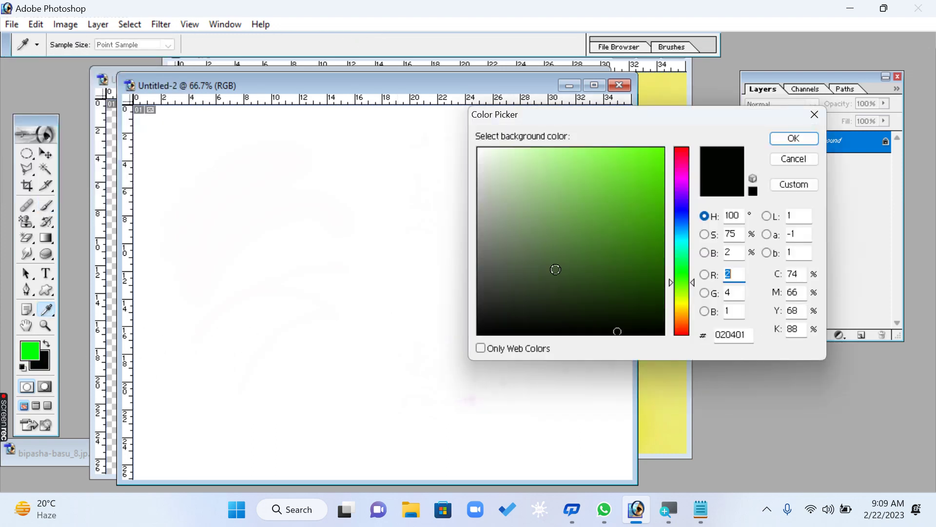
{"action": "mouse_move", "coordinate": [679, 305]}
{"action": "left_mouse_down"}
{"action": "mouse_move", "coordinate": [682, 323]}
{"action": "mouse_move", "coordinate": [683, 308]}
{"action": "left_mouse_up"}
{"action": "left_click_drag", "start_coordinate": [654, 217], "coordinate": [672, 141]}
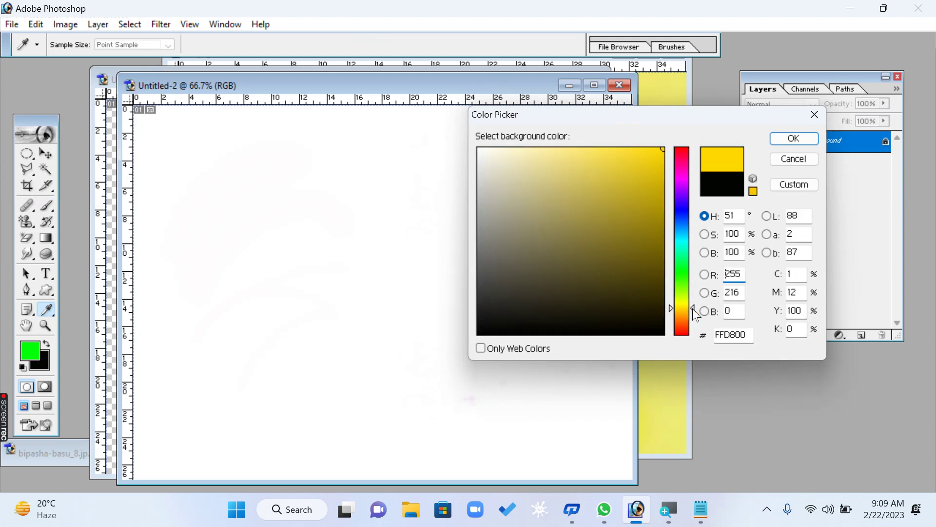
{"action": "left_click", "coordinate": [794, 138]}
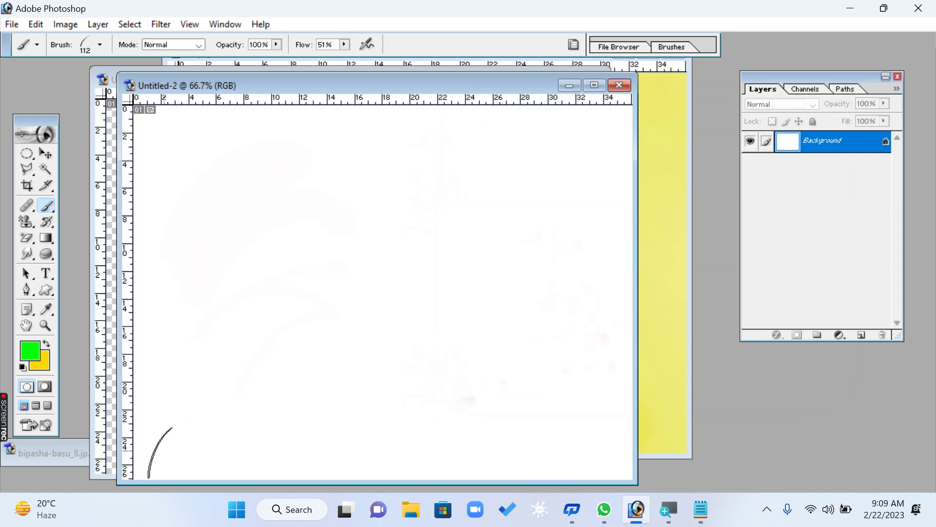
- Paint a strip of grass along the canvas's lower edge and a second strip above it with the 134 px grass brush tip
{"action": "mouse_move", "coordinate": [146, 457]}
{"action": "left_mouse_down"}
{"action": "mouse_move", "coordinate": [397, 461]}
{"action": "mouse_move", "coordinate": [622, 449]}
{"action": "mouse_move", "coordinate": [137, 456]}
{"action": "mouse_move", "coordinate": [515, 455]}
{"action": "mouse_move", "coordinate": [295, 426]}
{"action": "mouse_move", "coordinate": [127, 456]}
{"action": "left_mouse_up"}
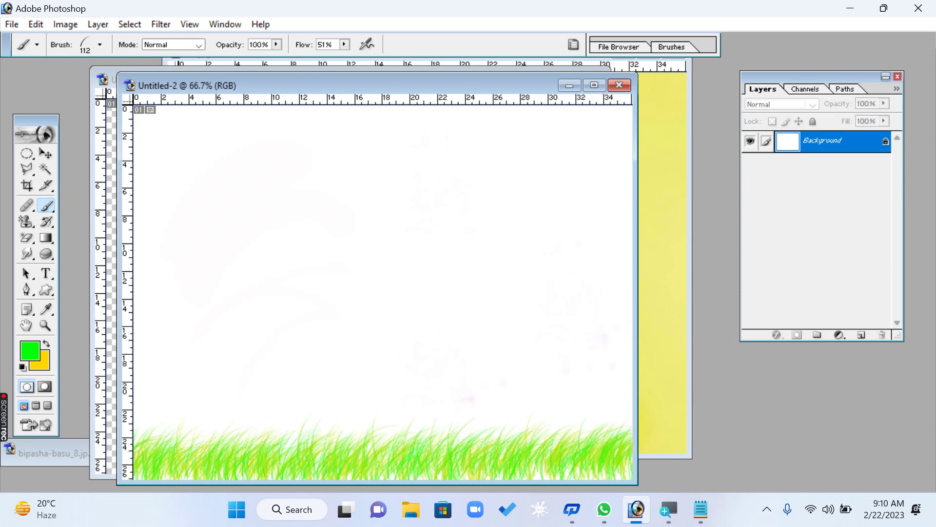
{"action": "left_click", "coordinate": [101, 46]}
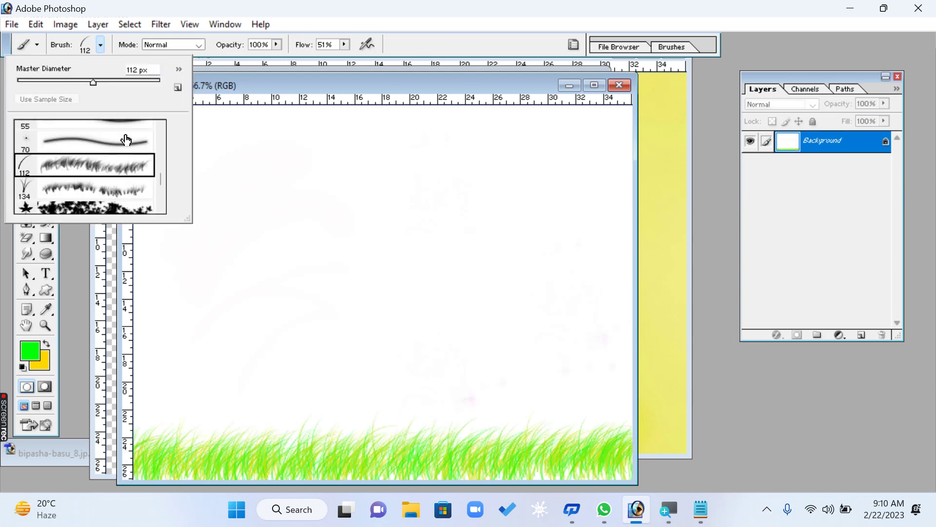
{"action": "left_click", "coordinate": [80, 189]}
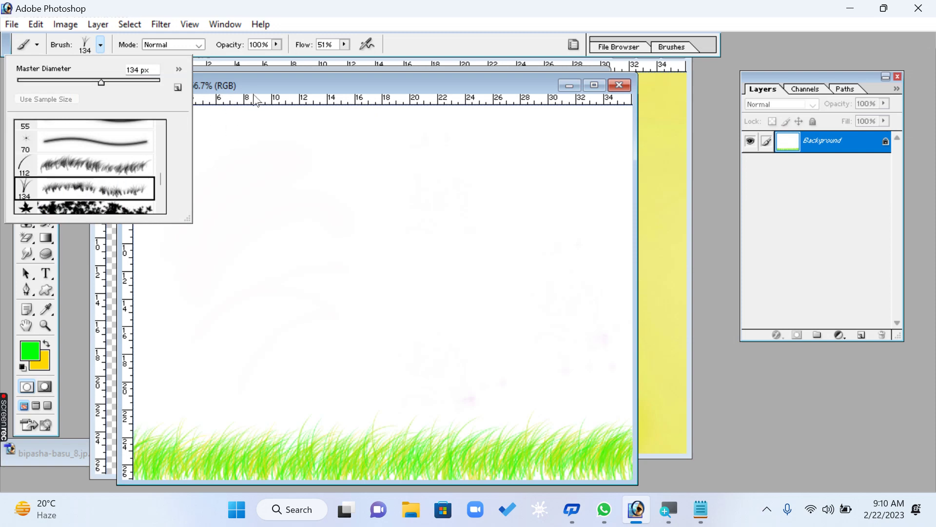
{"action": "left_click", "coordinate": [224, 146]}
{"action": "mouse_move", "coordinate": [154, 361]}
{"action": "left_mouse_down"}
{"action": "mouse_move", "coordinate": [613, 357]}
{"action": "mouse_move", "coordinate": [164, 365]}
{"action": "mouse_move", "coordinate": [600, 366]}
{"action": "left_mouse_up"}
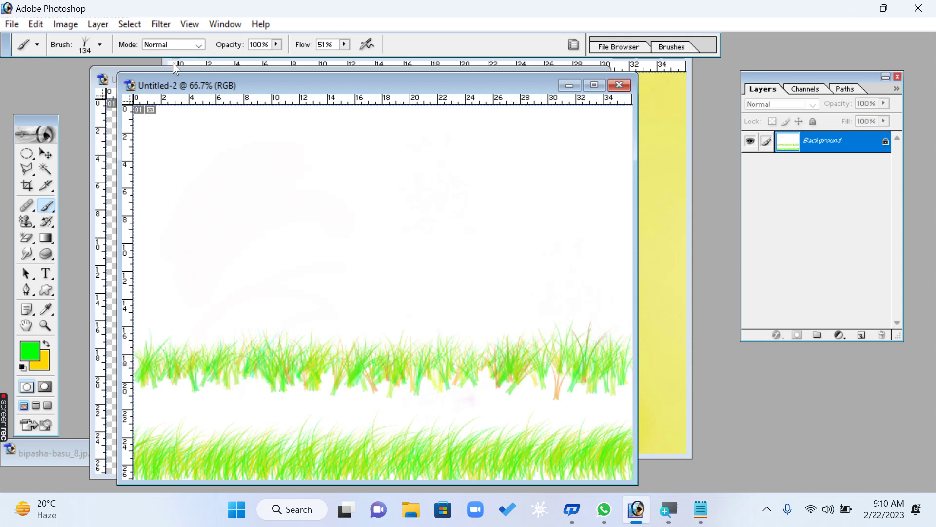
- Choose the 74 px maple-leaf brush tip and scatter green leaves over most of the canvas
{"action": "left_click", "coordinate": [100, 45]}
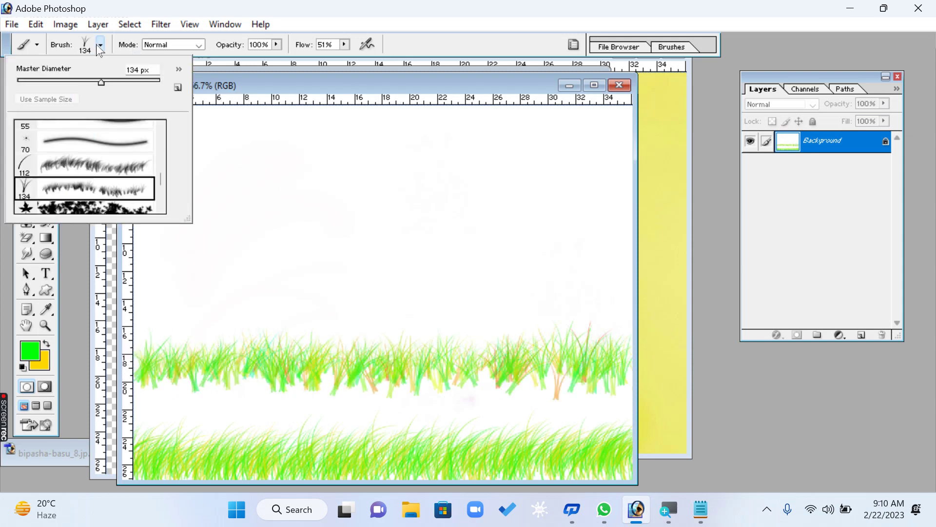
{"action": "left_click", "coordinate": [161, 207]}
{"action": "left_click", "coordinate": [161, 208]}
{"action": "left_click", "coordinate": [161, 208]}
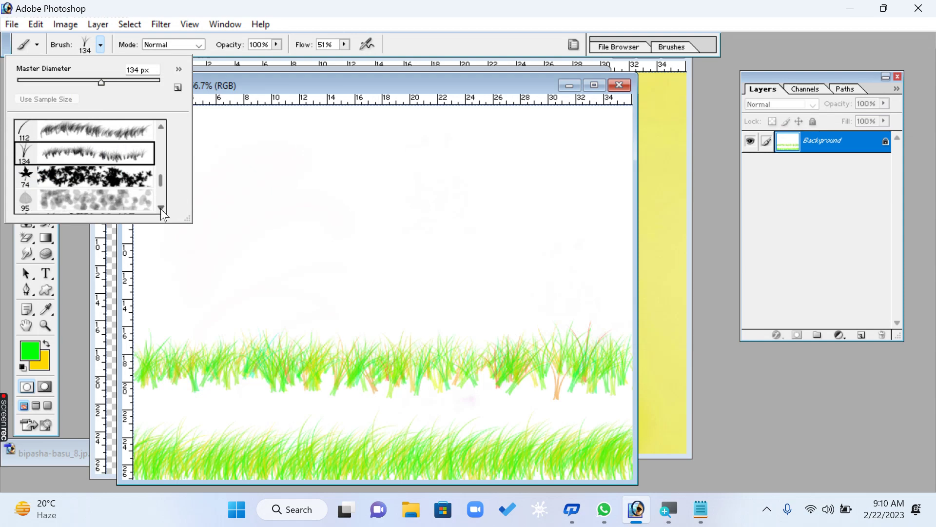
{"action": "left_click", "coordinate": [93, 178]}
{"action": "left_click", "coordinate": [297, 84]}
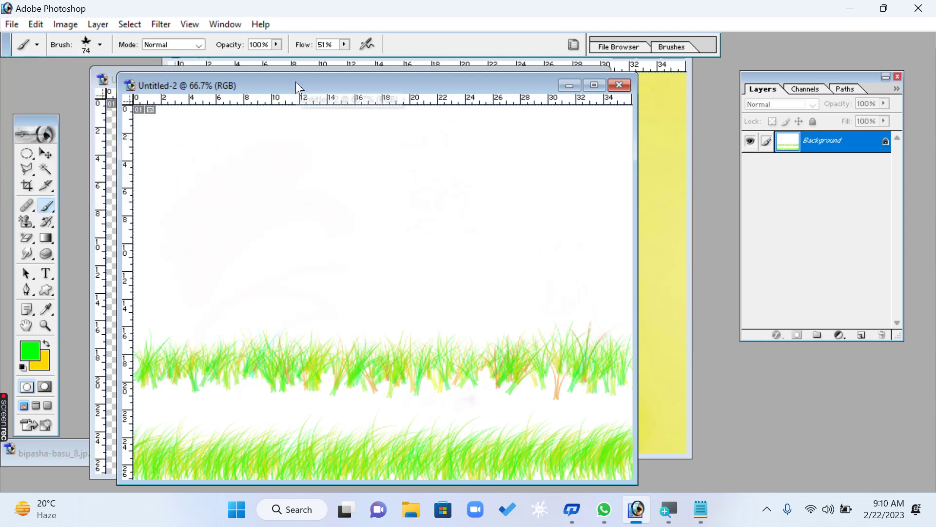
{"action": "mouse_move", "coordinate": [153, 195]}
{"action": "left_mouse_down"}
{"action": "mouse_move", "coordinate": [256, 165]}
{"action": "mouse_move", "coordinate": [286, 224]}
{"action": "mouse_move", "coordinate": [429, 205]}
{"action": "mouse_move", "coordinate": [613, 198]}
{"action": "mouse_move", "coordinate": [316, 168]}
{"action": "mouse_move", "coordinate": [150, 341]}
{"action": "mouse_move", "coordinate": [224, 215]}
{"action": "mouse_move", "coordinate": [349, 140]}
{"action": "mouse_move", "coordinate": [423, 357]}
{"action": "mouse_move", "coordinate": [359, 424]}
{"action": "mouse_move", "coordinate": [415, 466]}
{"action": "mouse_move", "coordinate": [156, 371]}
{"action": "mouse_move", "coordinate": [454, 342]}
{"action": "left_mouse_up"}
{"action": "left_click_drag", "start_coordinate": [342, 332], "coordinate": [217, 319]}
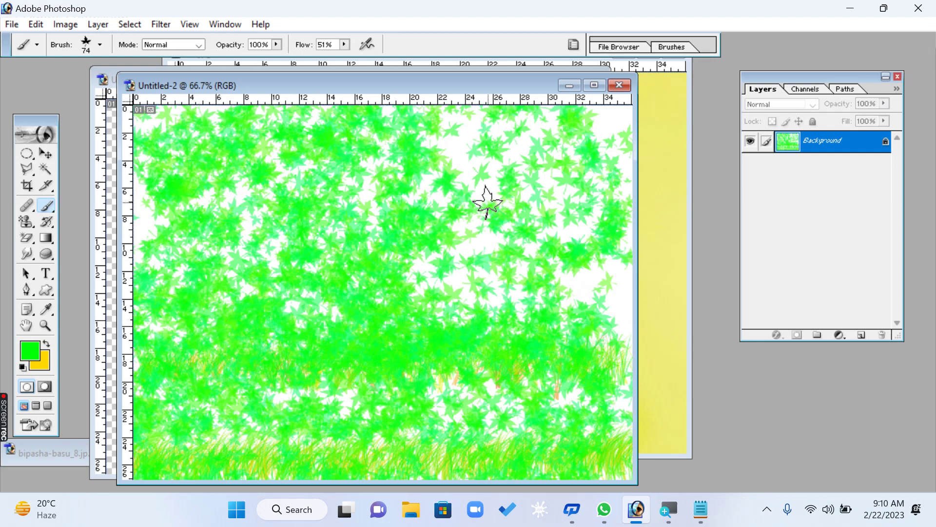
- Undo the green leaf strokes and both grass strips
{"action": "key", "text": "ctrl+z"}
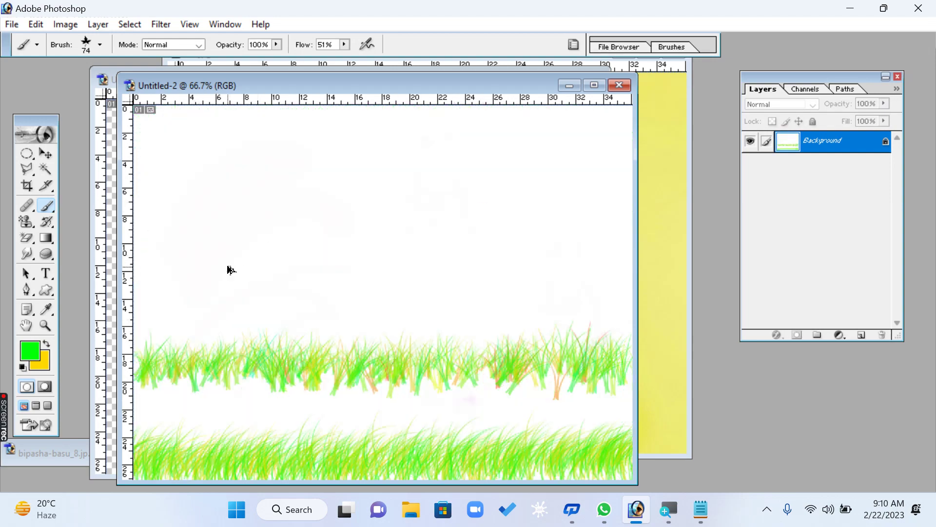
{"action": "key", "text": "ctrl+alt+z"}
{"action": "key", "text": "ctrl+alt+z"}
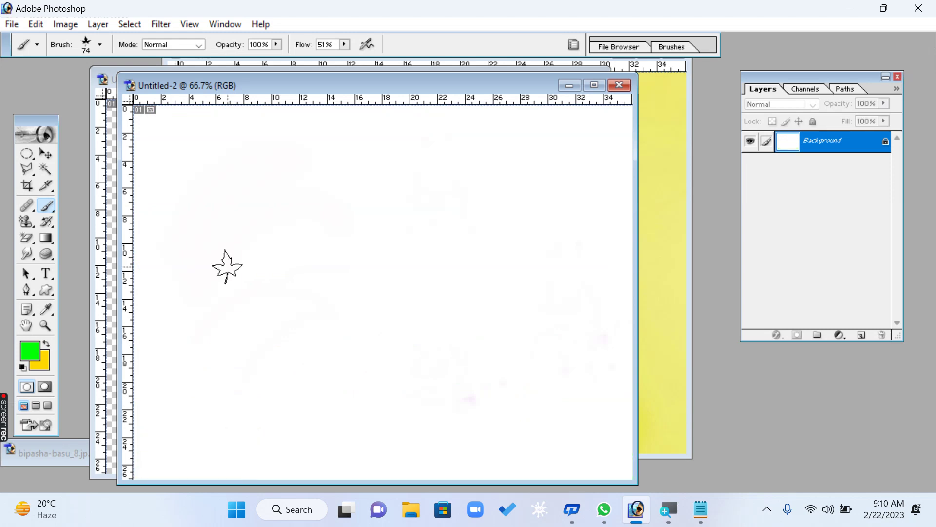
- Enlarge the maple-leaf brush to 700 px and stamp it once in green near the middle of the canvas
{"action": "key", "text": "bracketright"}
{"action": "key", "text": "bracketright"}
{"action": "key", "text": "bracketright"}
{"action": "key", "text": "bracketright"}
{"action": "key", "text": "bracketright"}
{"action": "key", "text": "bracketright"}
{"action": "key", "text": "bracketright"}
{"action": "key", "text": "bracketright"}
{"action": "key", "text": "bracketright"}
{"action": "key", "text": "bracketright"}
{"action": "key", "text": "bracketright"}
{"action": "key", "text": "bracketright"}
{"action": "key", "text": "bracketright"}
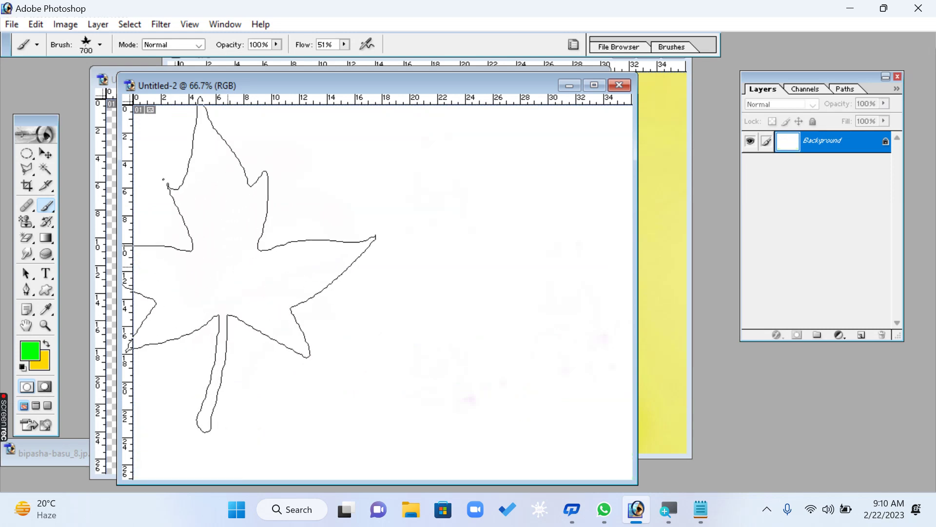
{"action": "left_click", "coordinate": [369, 269]}
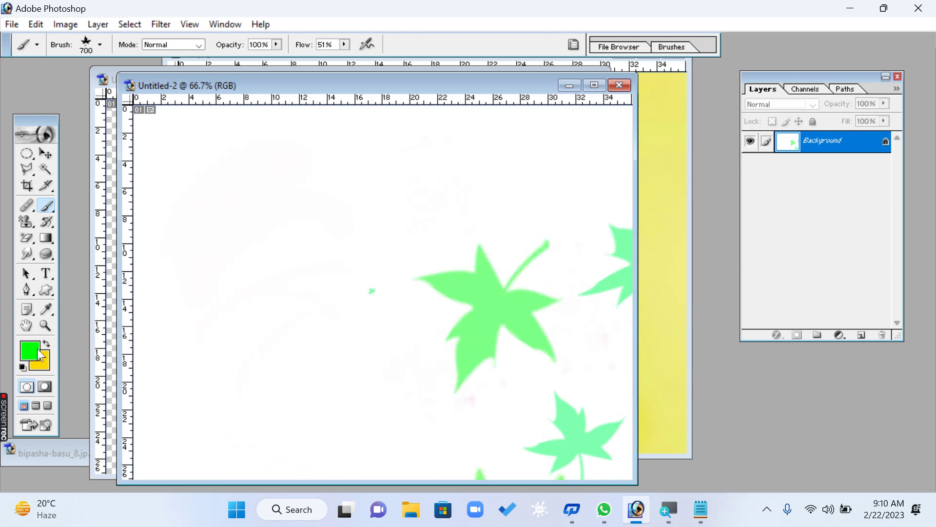
- Set the foreground color to pure red, FF0000
{"action": "left_click", "coordinate": [30, 350]}
{"action": "left_click_drag", "start_coordinate": [685, 192], "coordinate": [701, 155]}
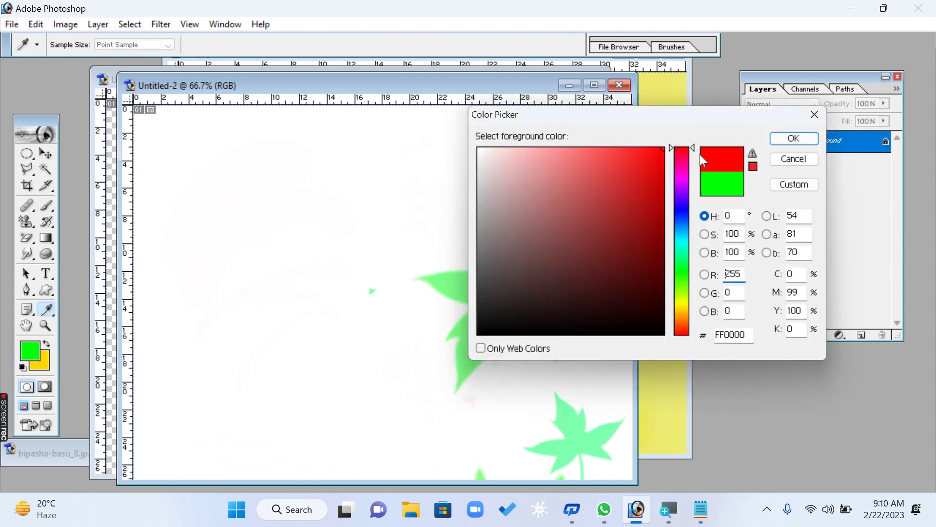
{"action": "left_click", "coordinate": [805, 142]}
- Paint overlapping red maple leaves over most of the canvas, and undo both the red and the green leaf marks
{"action": "mouse_move", "coordinate": [309, 272]}
{"action": "left_mouse_down"}
{"action": "mouse_move", "coordinate": [418, 330]}
{"action": "mouse_move", "coordinate": [266, 263]}
{"action": "mouse_move", "coordinate": [415, 342]}
{"action": "left_mouse_up"}
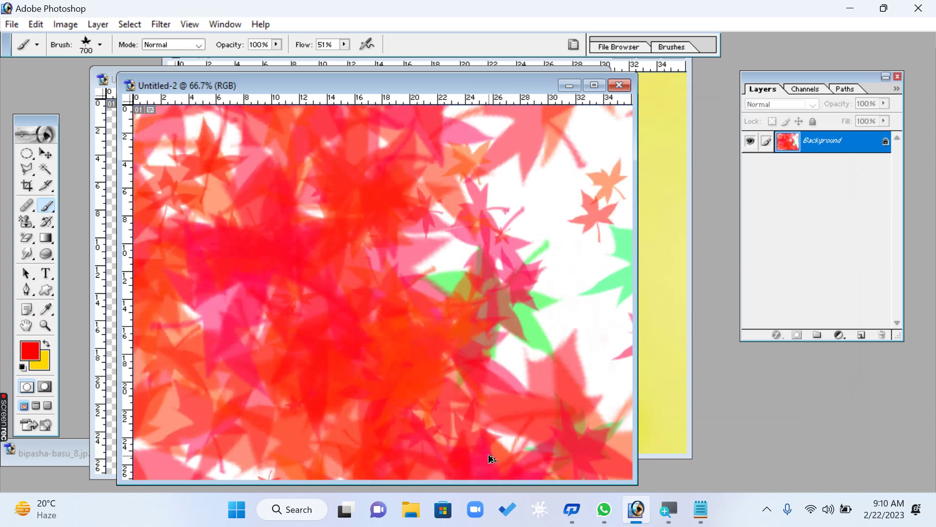
{"action": "key", "text": "ctrl+alt+z"}
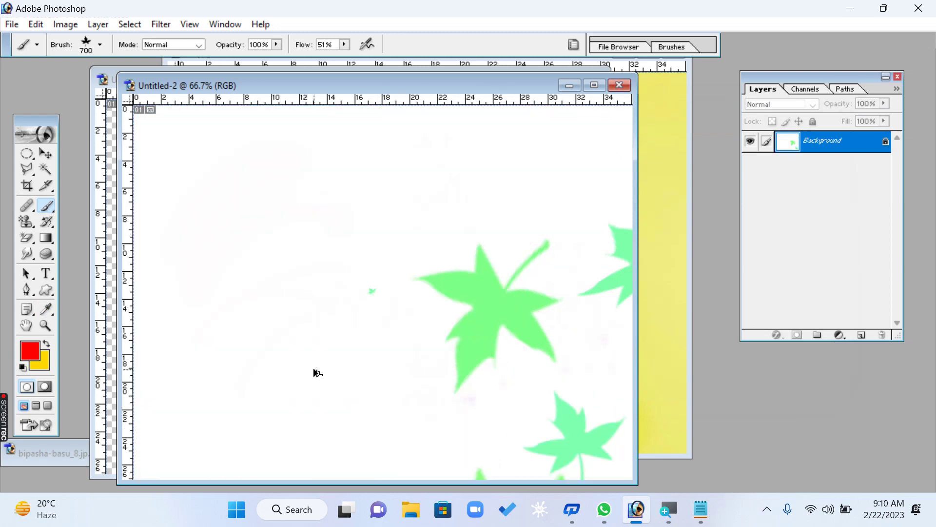
{"action": "key", "text": "ctrl+alt+z"}
- Choose the 29 px outlined star brush tip and paint winding trails of red stars across the whole canvas
{"action": "left_click", "coordinate": [101, 45]}
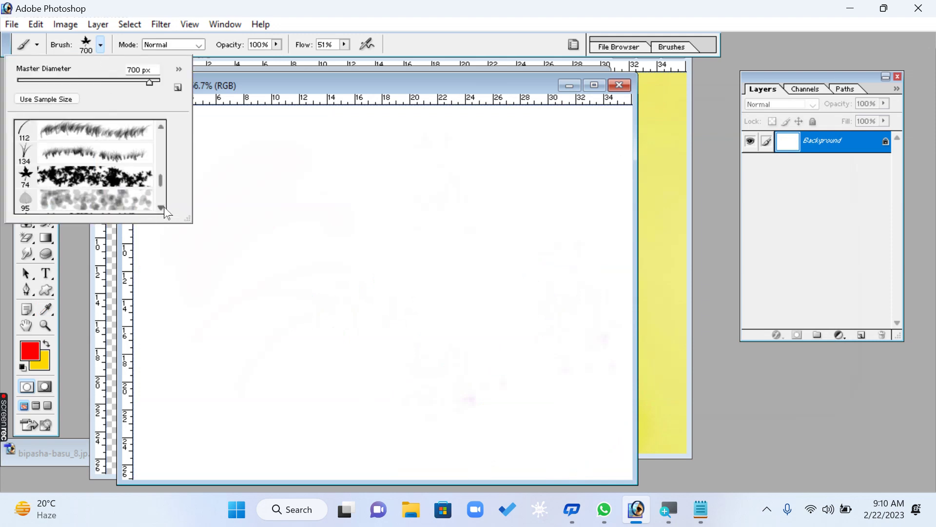
{"action": "scroll", "coordinate": [165, 208], "scroll_direction": "down", "scroll_amount": 3}
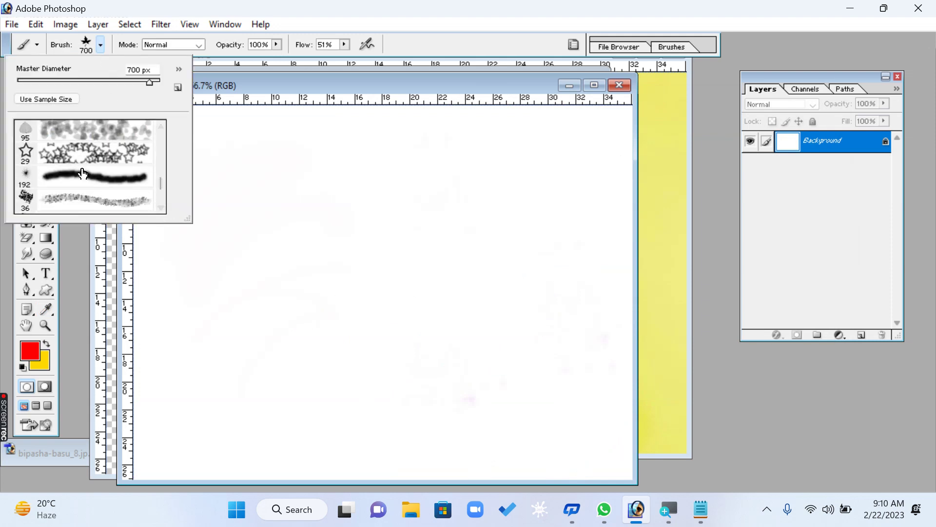
{"action": "left_click", "coordinate": [90, 166]}
{"action": "left_click", "coordinate": [242, 94]}
{"action": "mouse_move", "coordinate": [205, 199]}
{"action": "left_mouse_down"}
{"action": "mouse_move", "coordinate": [232, 181]}
{"action": "mouse_move", "coordinate": [415, 239]}
{"action": "mouse_move", "coordinate": [259, 282]}
{"action": "mouse_move", "coordinate": [189, 361]}
{"action": "mouse_move", "coordinate": [413, 383]}
{"action": "mouse_move", "coordinate": [622, 354]}
{"action": "mouse_move", "coordinate": [616, 164]}
{"action": "mouse_move", "coordinate": [494, 112]}
{"action": "mouse_move", "coordinate": [526, 393]}
{"action": "mouse_move", "coordinate": [460, 255]}
{"action": "mouse_move", "coordinate": [440, 165]}
{"action": "mouse_move", "coordinate": [240, 152]}
{"action": "mouse_move", "coordinate": [205, 192]}
{"action": "mouse_move", "coordinate": [258, 465]}
{"action": "mouse_move", "coordinate": [568, 445]}
{"action": "left_mouse_up"}
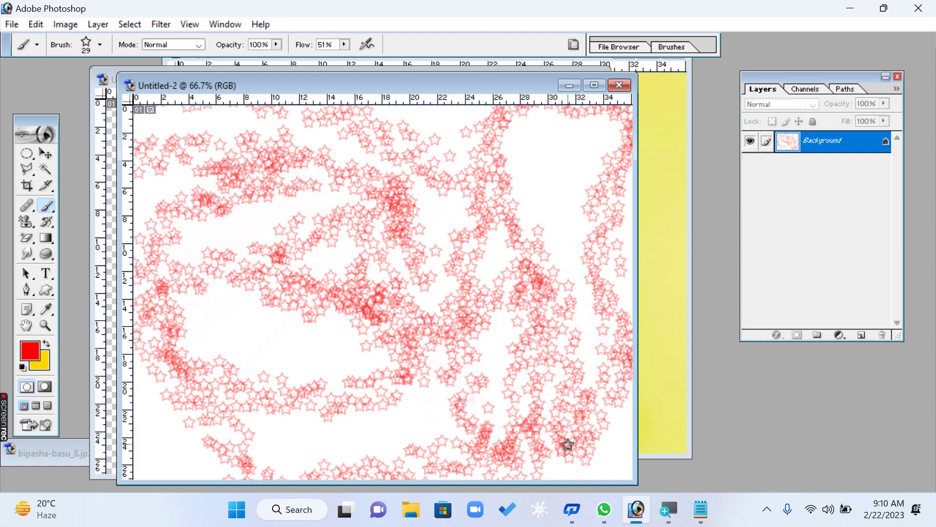
- Keep the Brush tool with a 5 px round tip and draw a looping red line over the stars
{"action": "right_click", "coordinate": [48, 204]}
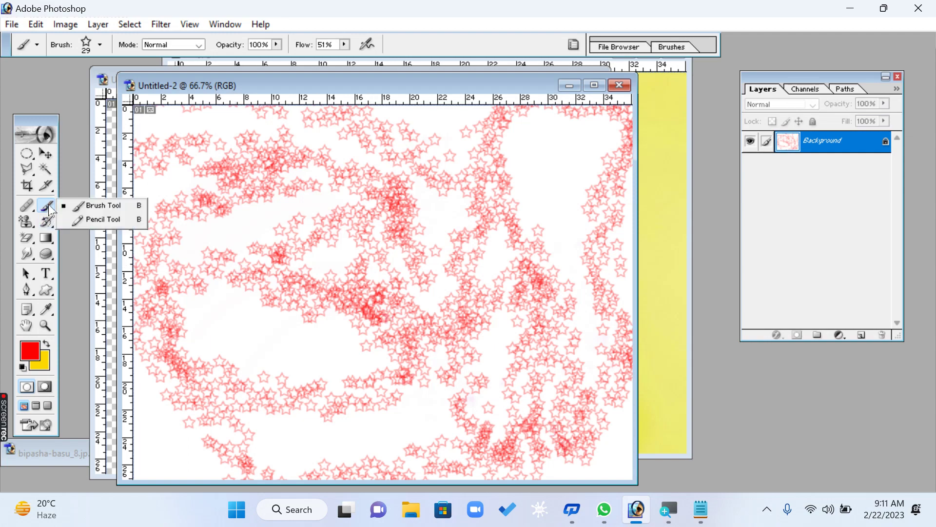
{"action": "left_click", "coordinate": [110, 207]}
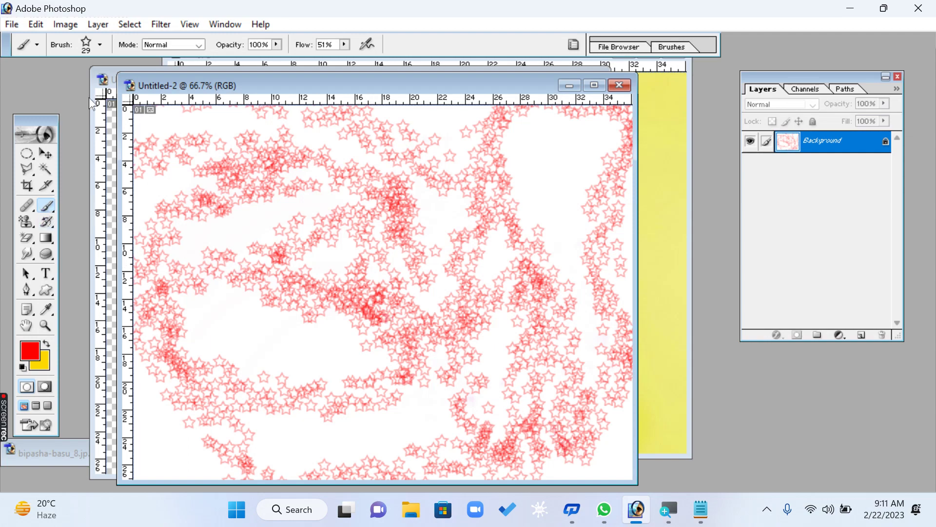
{"action": "left_click", "coordinate": [101, 45]}
{"action": "left_click_drag", "start_coordinate": [162, 189], "coordinate": [158, 128]}
{"action": "double_click", "coordinate": [98, 181]}
{"action": "mouse_move", "coordinate": [335, 208]}
{"action": "left_mouse_down"}
{"action": "mouse_move", "coordinate": [420, 293]}
{"action": "mouse_move", "coordinate": [396, 172]}
{"action": "mouse_move", "coordinate": [476, 376]}
{"action": "mouse_move", "coordinate": [312, 361]}
{"action": "left_mouse_up"}
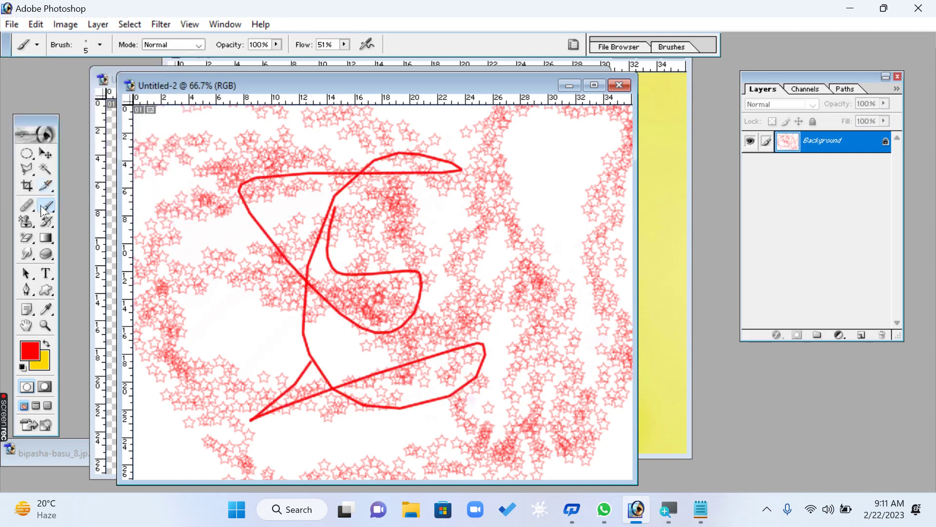
- Switch to the Pencil tool and paint winding red and yellow grass strokes with the 112 px tip over the canvas's middle and lower areas
{"action": "left_click_drag", "start_coordinate": [43, 212], "coordinate": [101, 228]}
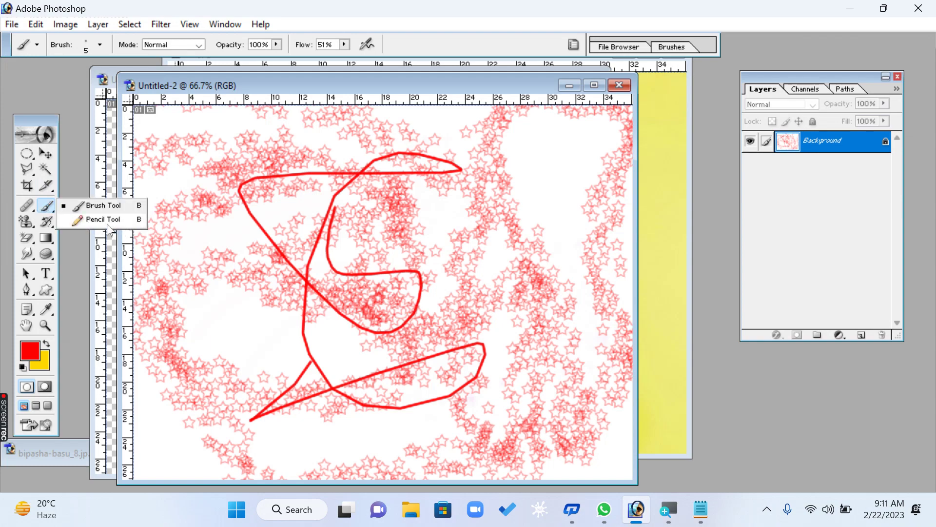
{"action": "left_click_drag", "start_coordinate": [101, 224], "coordinate": [102, 222]}
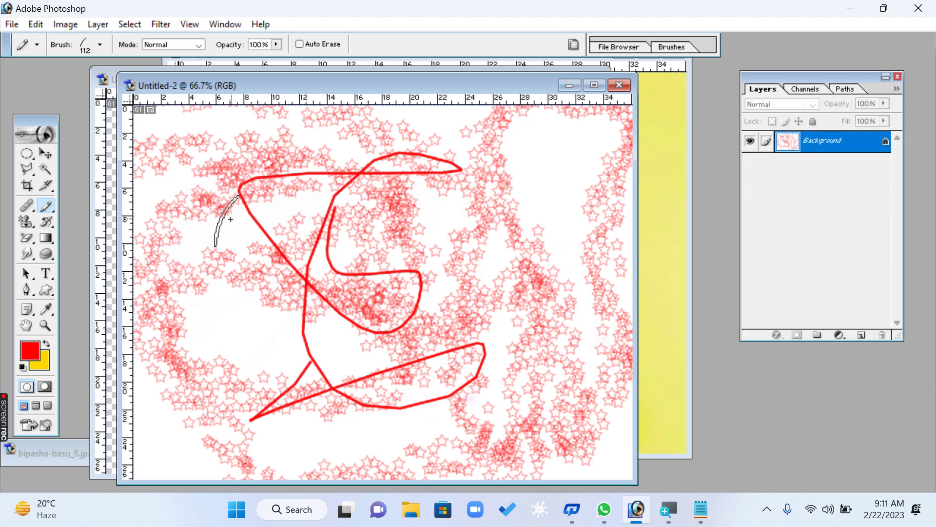
{"action": "mouse_move", "coordinate": [234, 224]}
{"action": "left_mouse_down"}
{"action": "mouse_move", "coordinate": [305, 331]}
{"action": "mouse_move", "coordinate": [407, 385]}
{"action": "mouse_move", "coordinate": [428, 251]}
{"action": "mouse_move", "coordinate": [359, 159]}
{"action": "mouse_move", "coordinate": [309, 230]}
{"action": "mouse_move", "coordinate": [467, 350]}
{"action": "mouse_move", "coordinate": [252, 319]}
{"action": "mouse_move", "coordinate": [364, 435]}
{"action": "mouse_move", "coordinate": [534, 388]}
{"action": "mouse_move", "coordinate": [223, 212]}
{"action": "mouse_move", "coordinate": [131, 132]}
{"action": "left_mouse_up"}
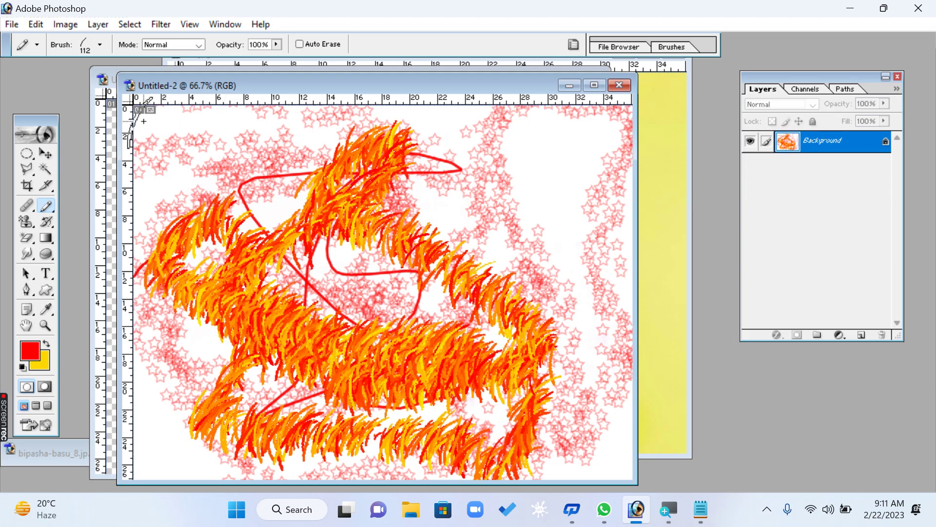
- Choose the 1 px tip for the Pencil tool and draw thin looping red lines across the upper half of the canvas
{"action": "left_click", "coordinate": [100, 45]}
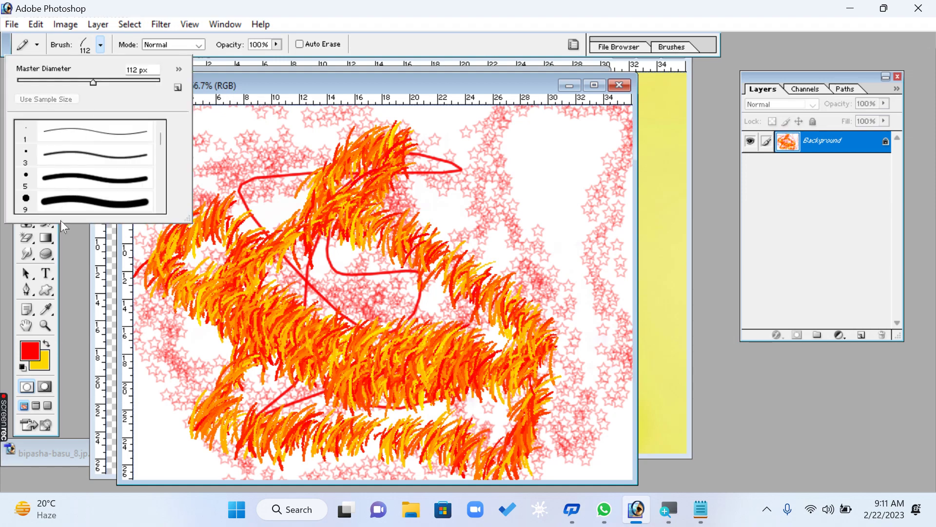
{"action": "mouse_move", "coordinate": [160, 137]}
{"action": "left_mouse_down"}
{"action": "mouse_move", "coordinate": [158, 179]}
{"action": "mouse_move", "coordinate": [164, 118]}
{"action": "left_mouse_up"}
{"action": "left_click", "coordinate": [110, 133]}
{"action": "left_click", "coordinate": [273, 85]}
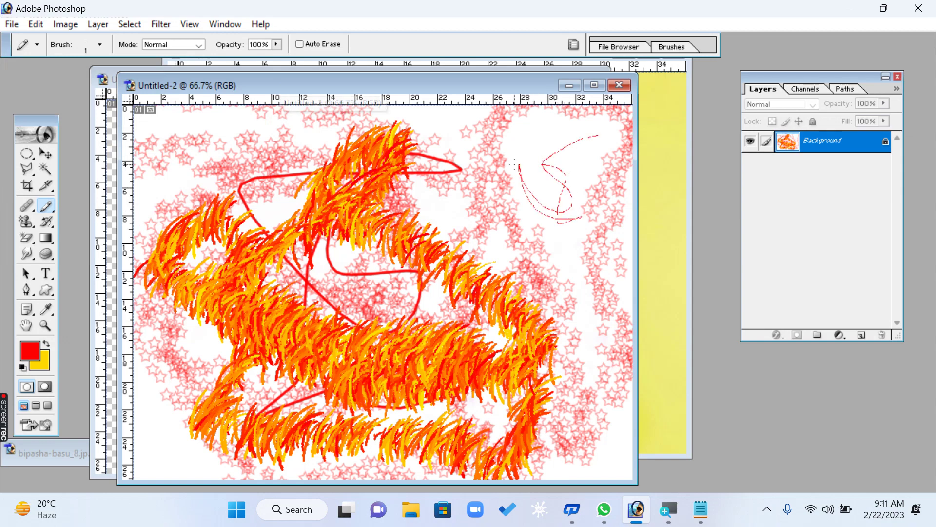
{"action": "mouse_move", "coordinate": [575, 146]}
{"action": "left_mouse_down"}
{"action": "mouse_move", "coordinate": [460, 175]}
{"action": "mouse_move", "coordinate": [412, 159]}
{"action": "mouse_move", "coordinate": [243, 159]}
{"action": "mouse_move", "coordinate": [139, 207]}
{"action": "mouse_move", "coordinate": [379, 272]}
{"action": "mouse_move", "coordinate": [405, 302]}
{"action": "left_mouse_up"}
{"action": "left_click_drag", "start_coordinate": [277, 290], "coordinate": [248, 298]}
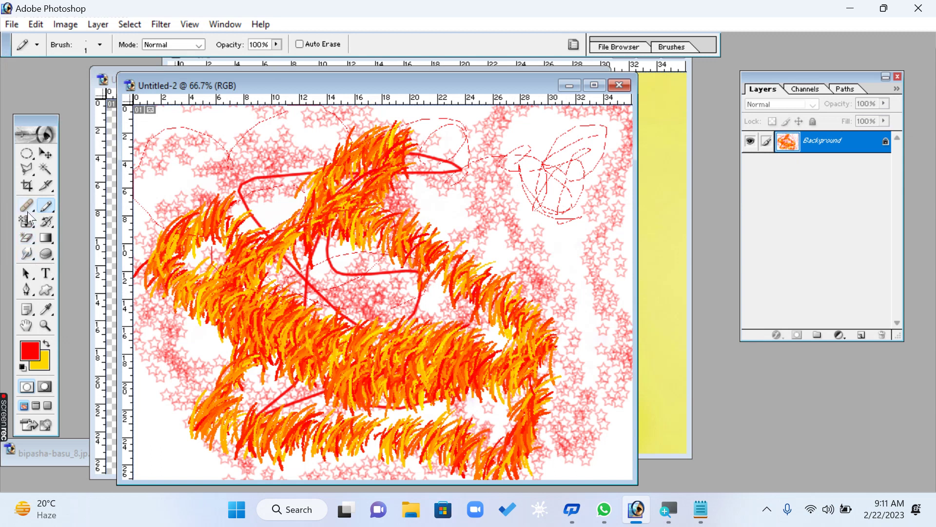